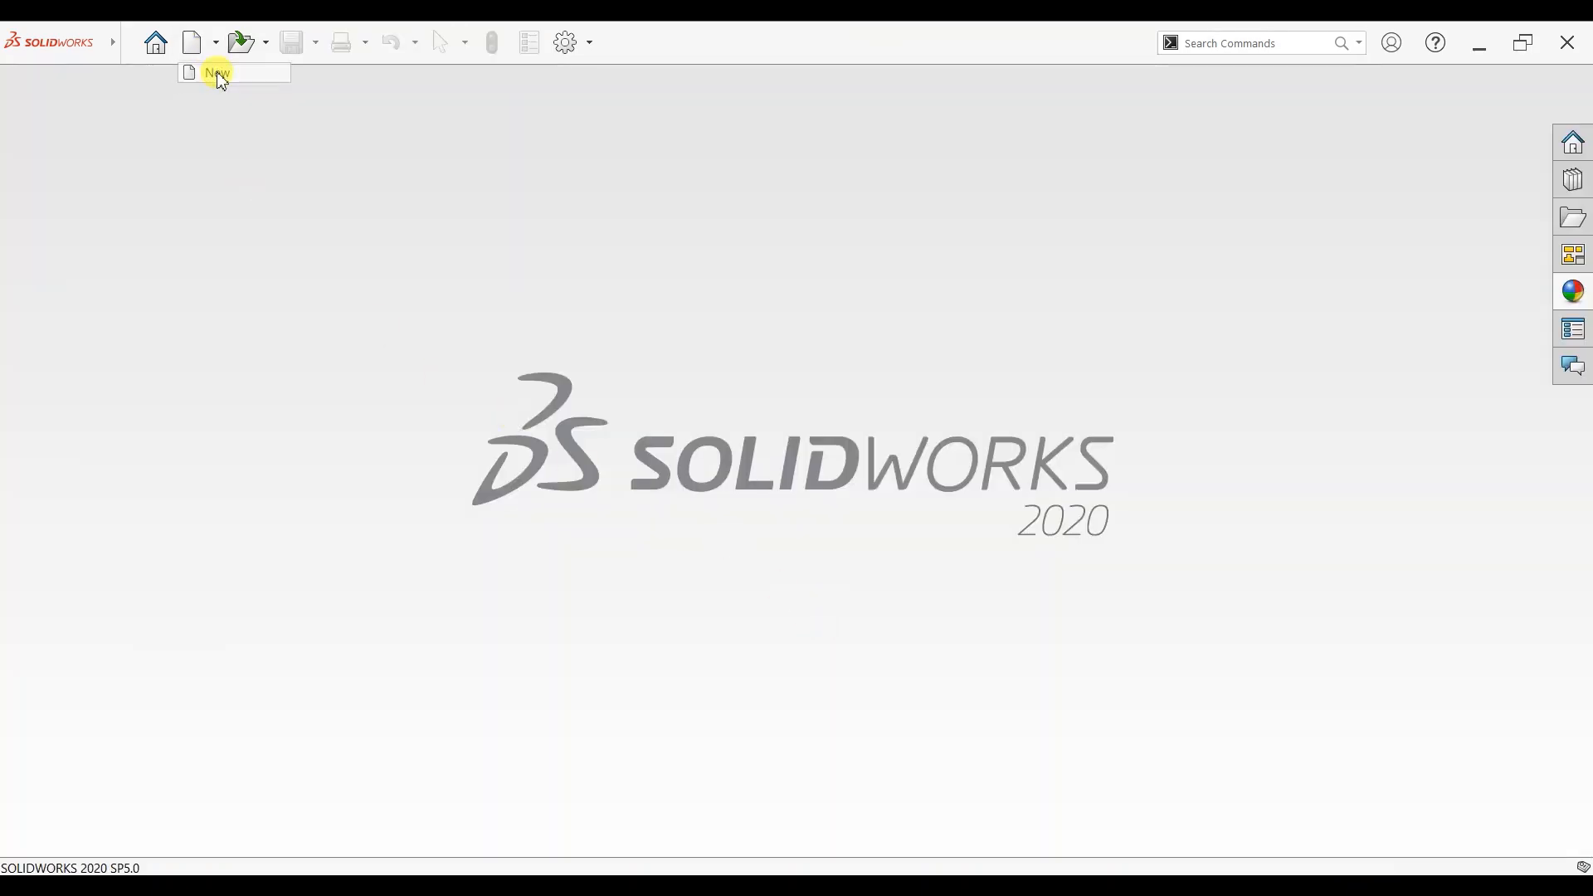
Step: Create a new part document and apply the Plain White scene to its background
click(218, 73)
click(338, 286)
click(612, 526)
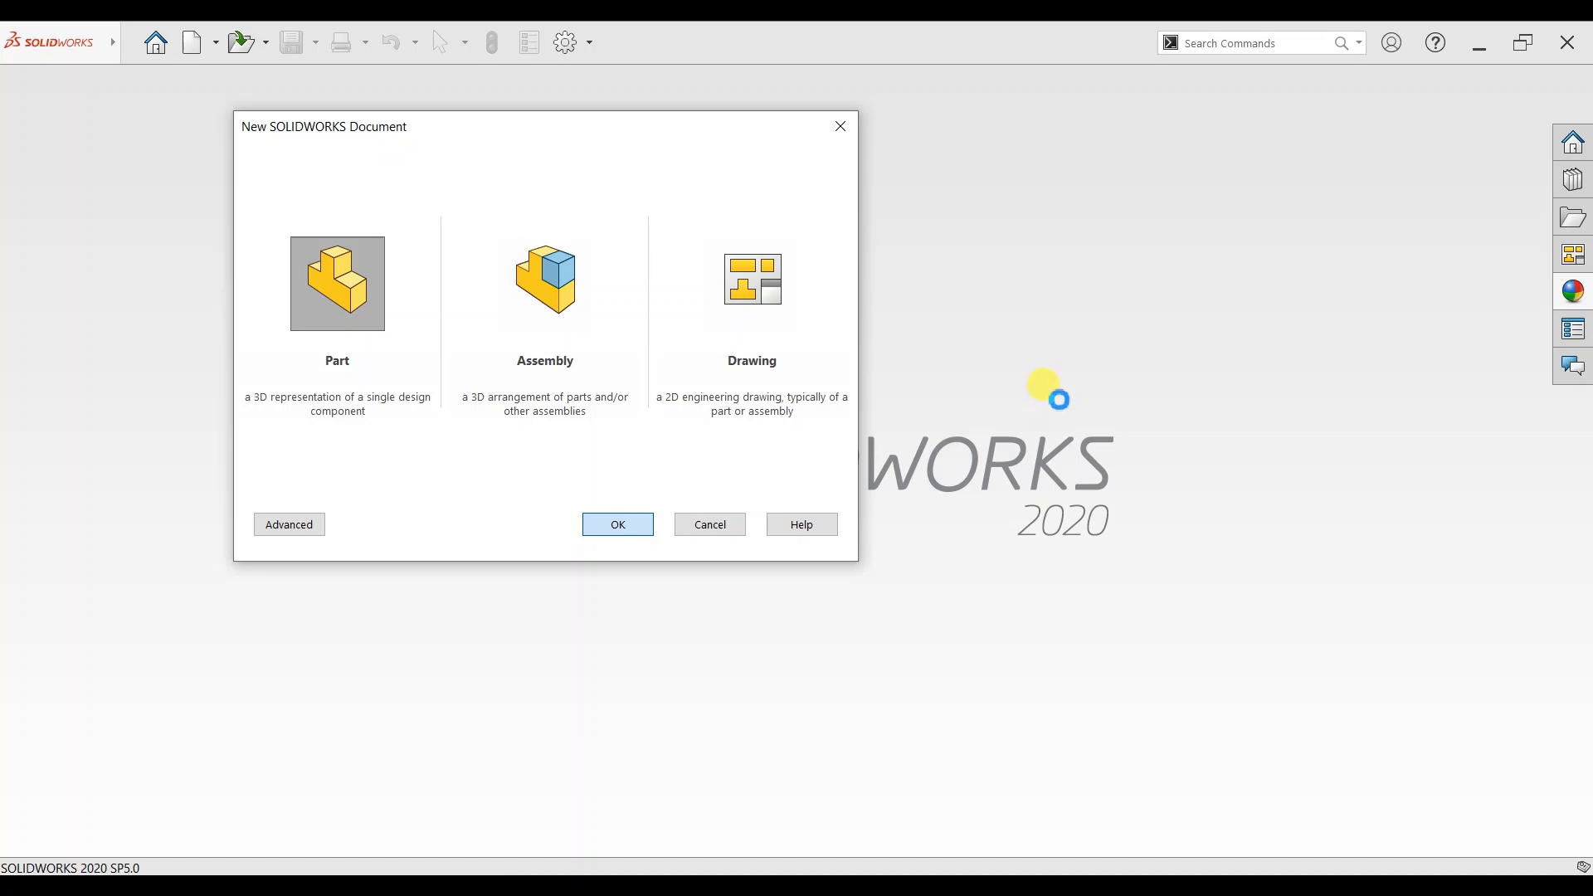
click(1046, 179)
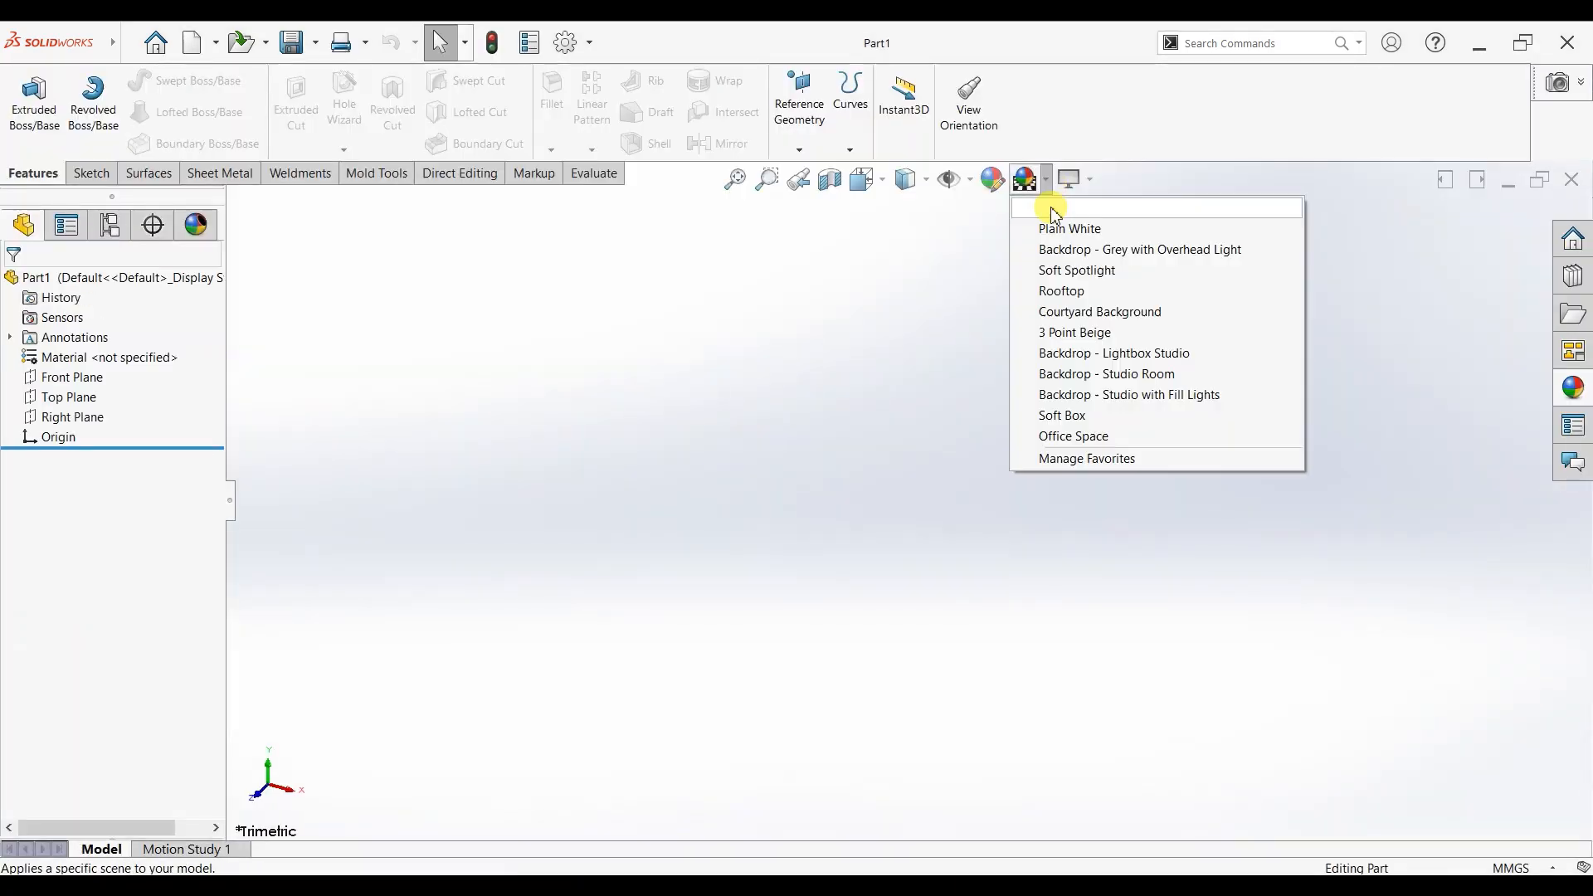
click(1047, 228)
Step: Start a 3D sketch and draw three connected lines from the origin: obliquely up, obliquely down, and outward along X
click(89, 173)
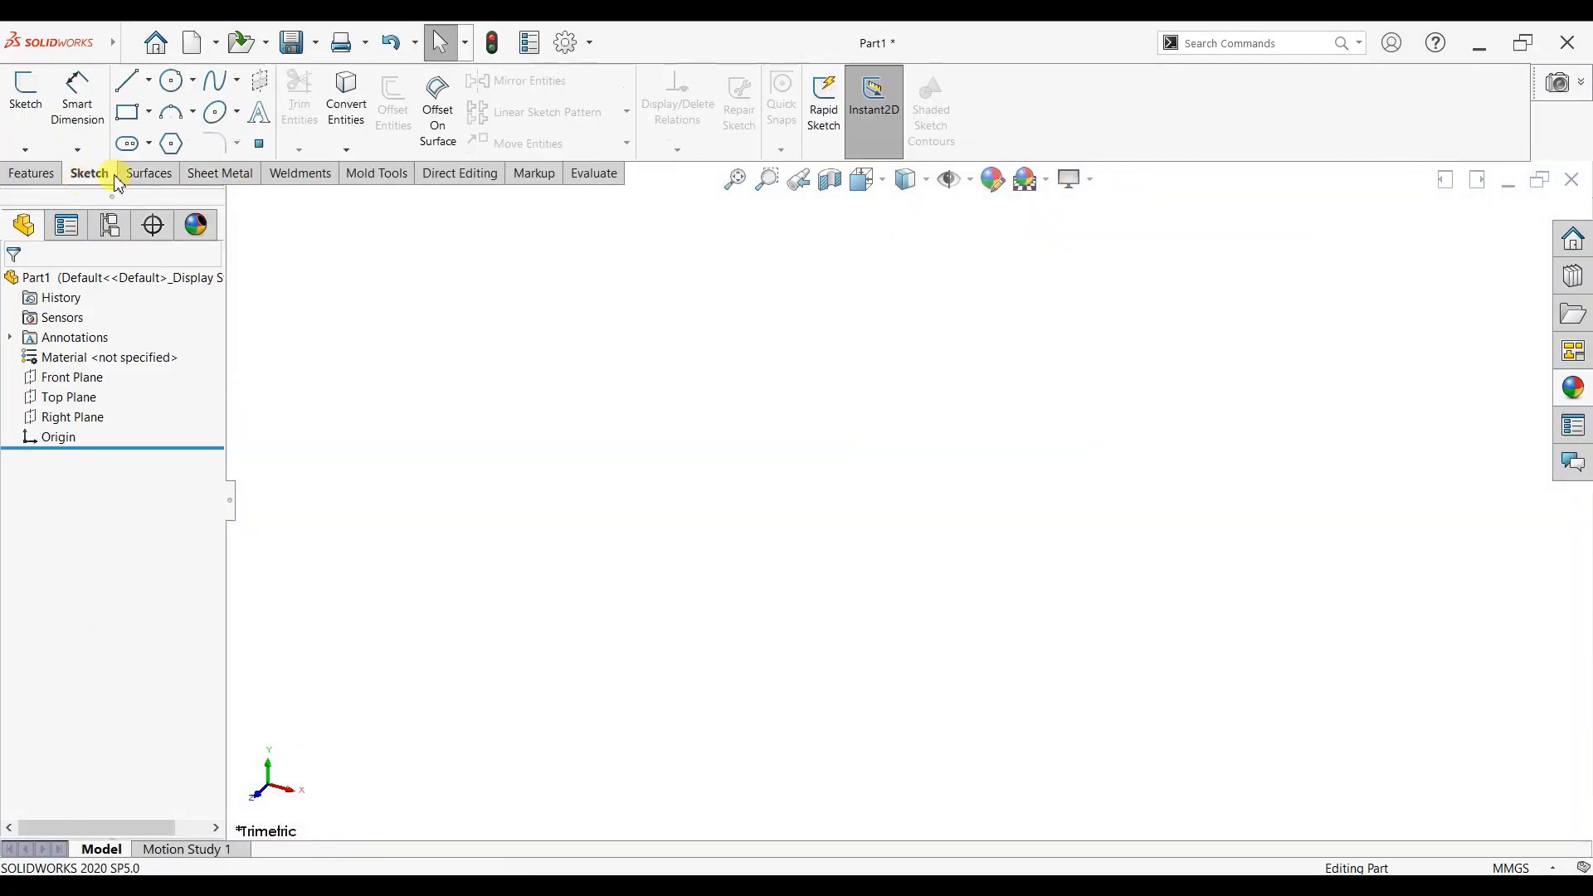
click(300, 173)
click(25, 108)
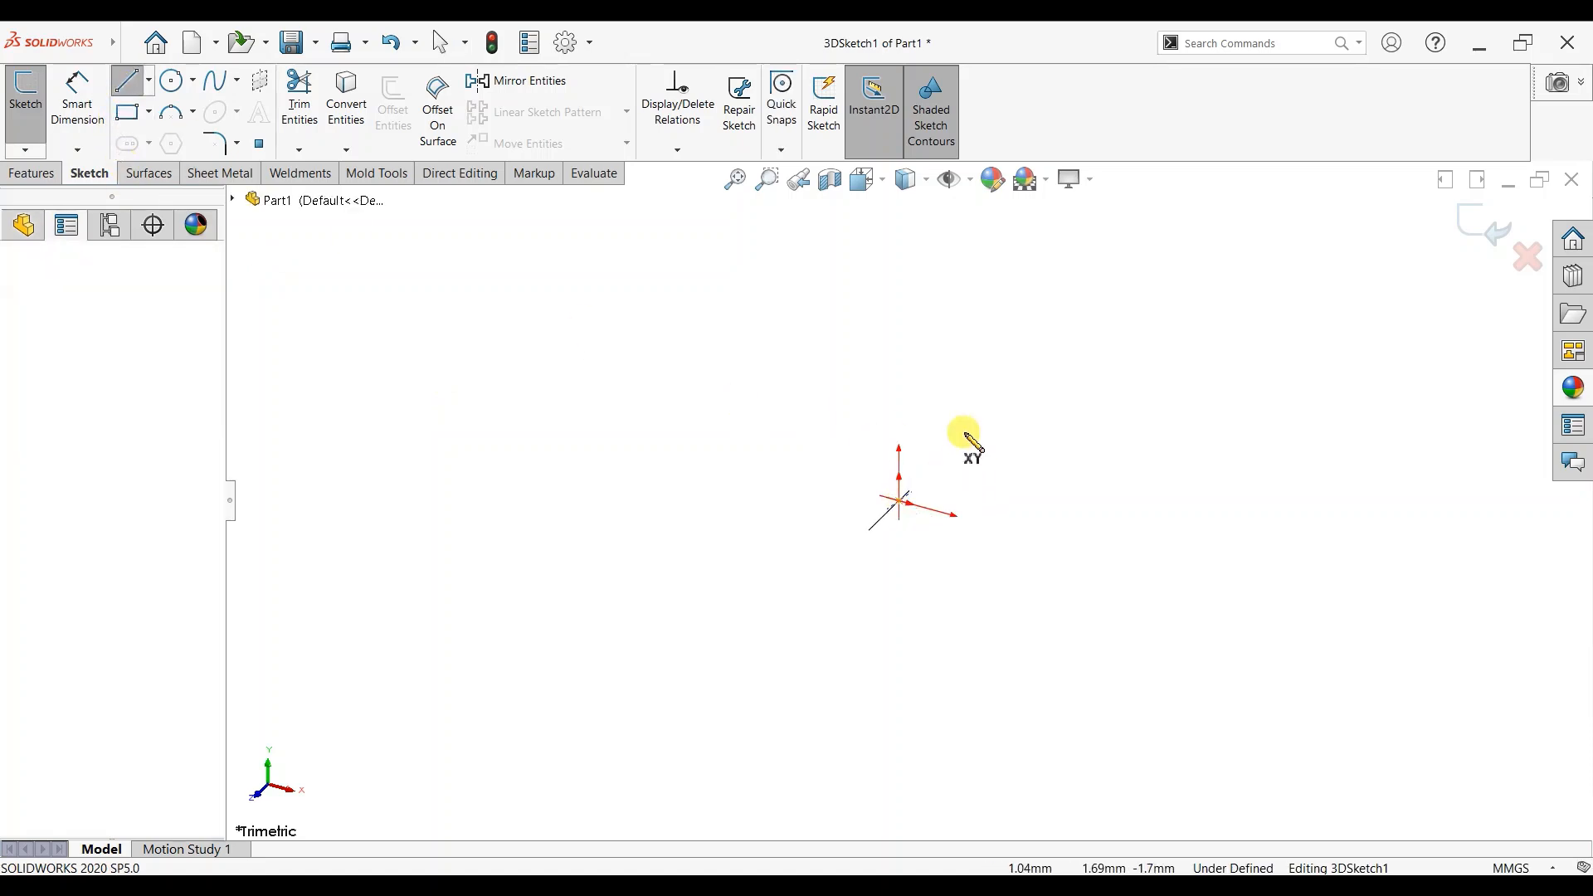
click(1040, 389)
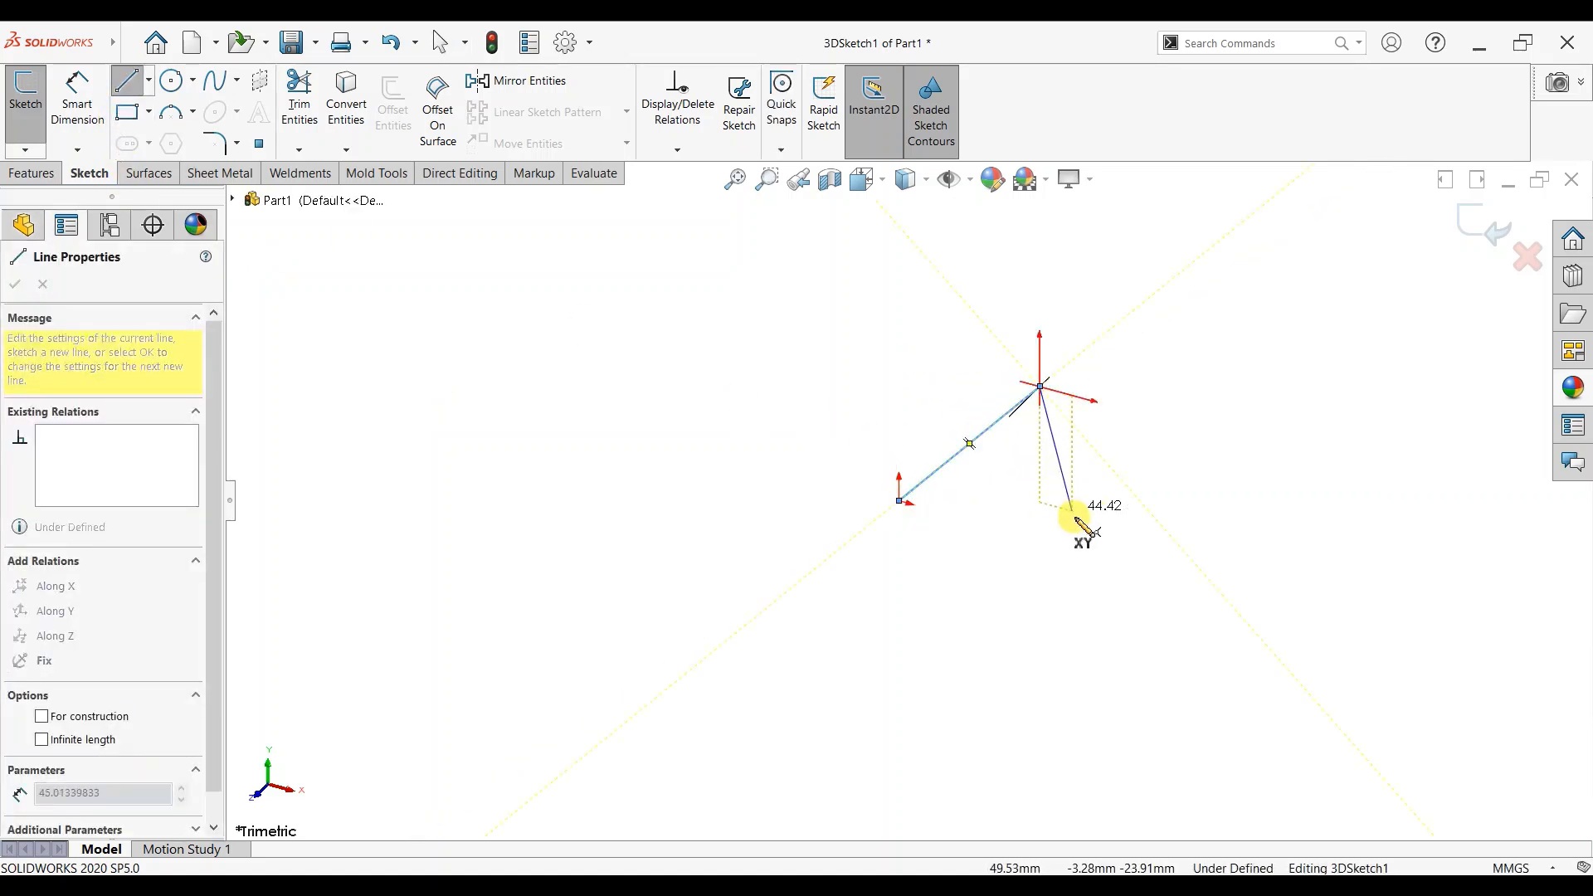
click(1119, 551)
mouse_move(1121, 551)
middle_down()
mouse_move(1032, 550)
mouse_move(1136, 556)
middle_up()
scroll(1319, 632, up, 4)
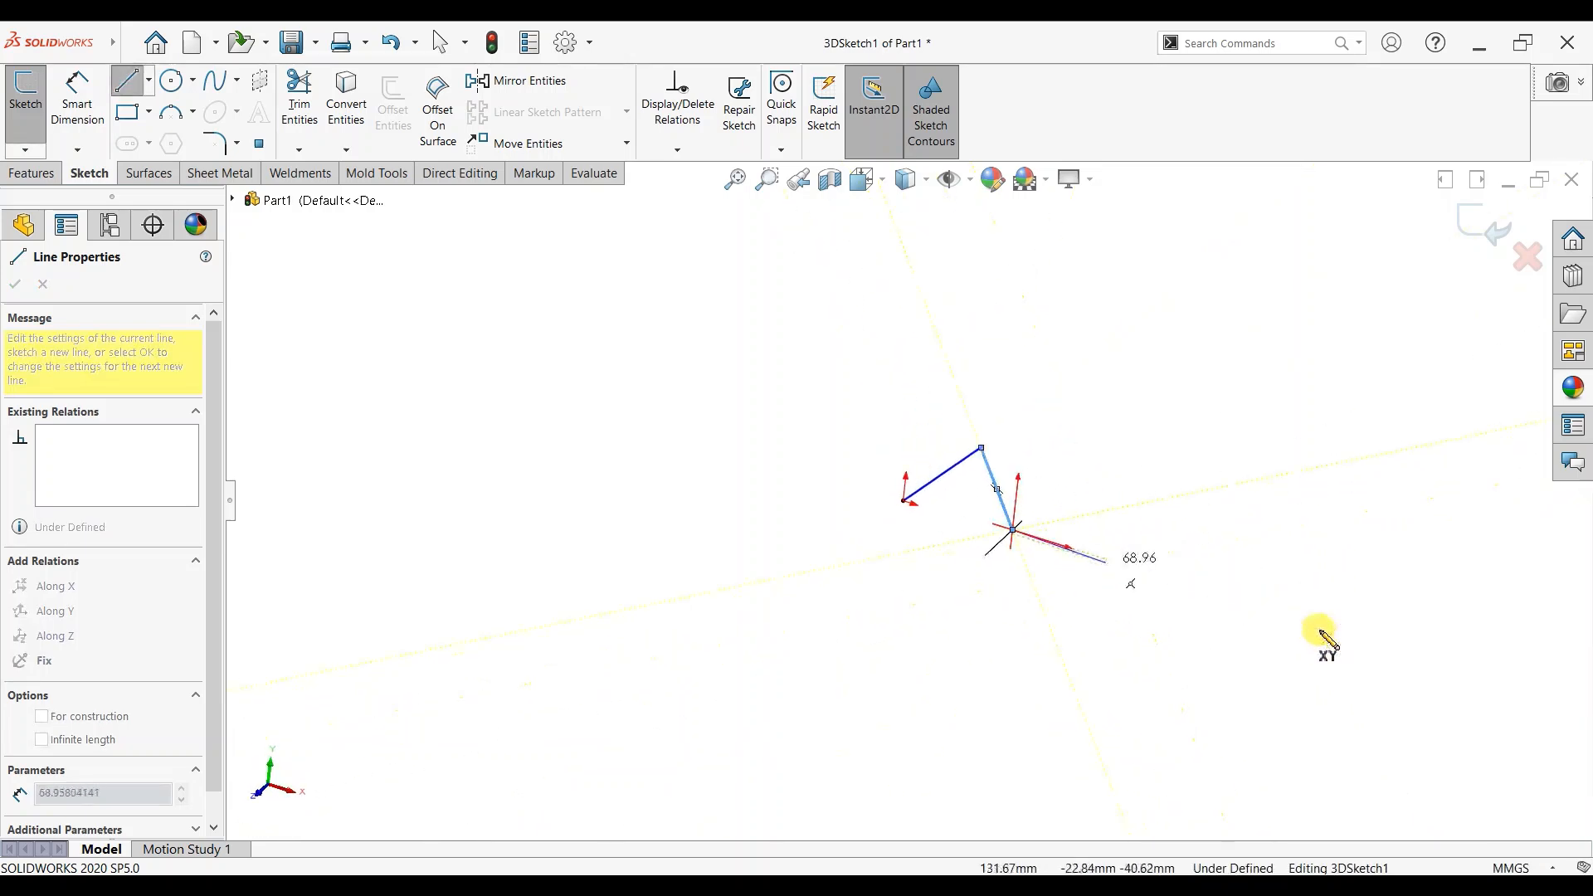
click(1242, 602)
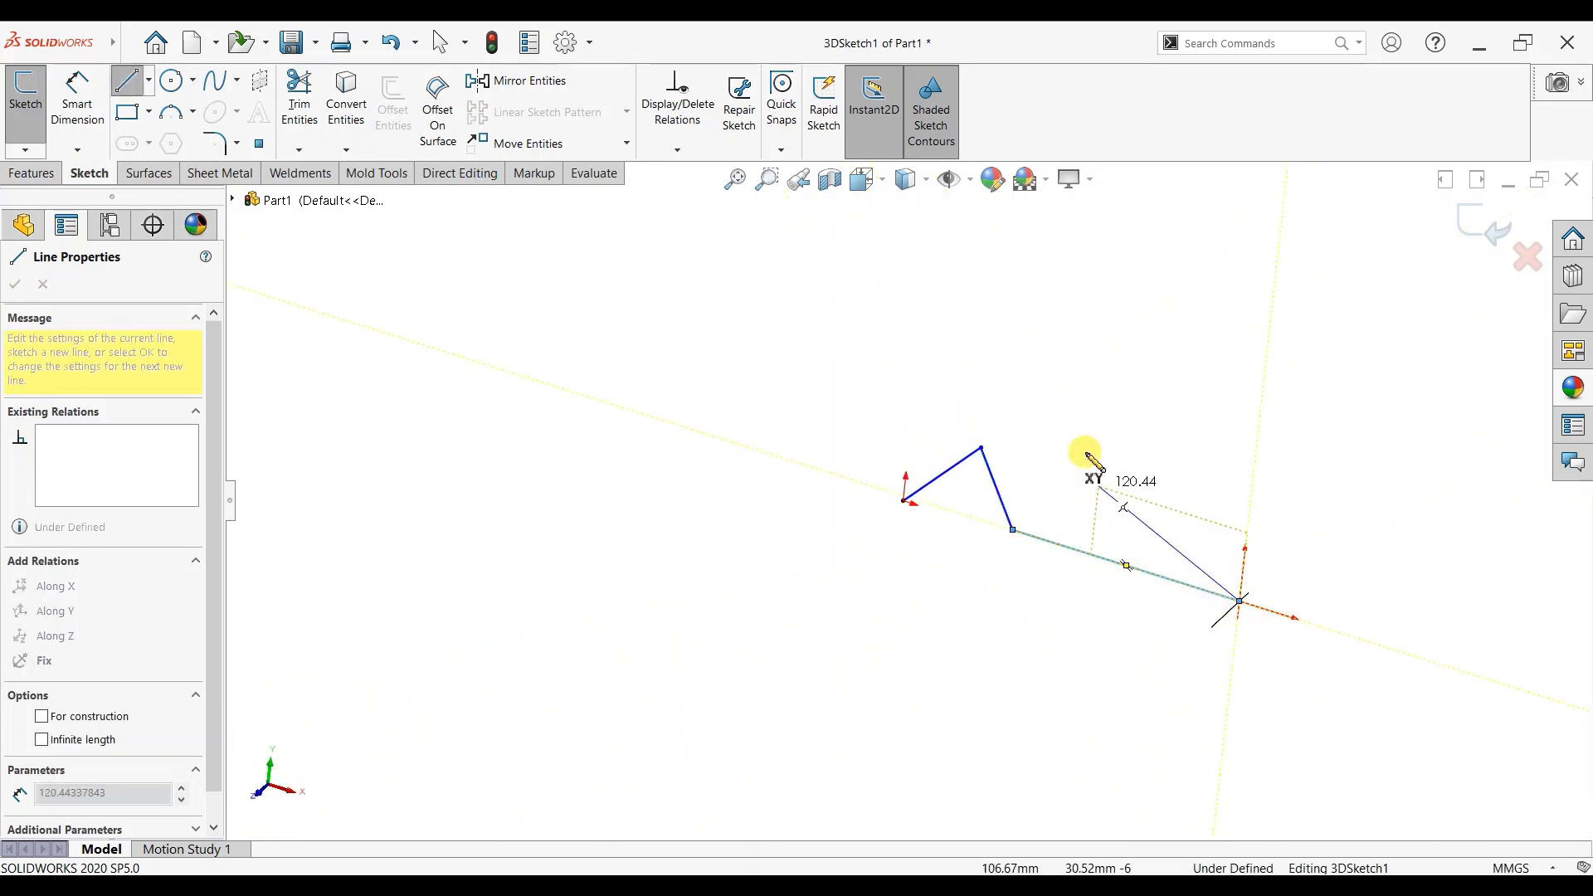
Step: Continue the line chain with a long oblique line upward, a line back along X, and a tall line up along Y
key(Tab)
key(Tab)
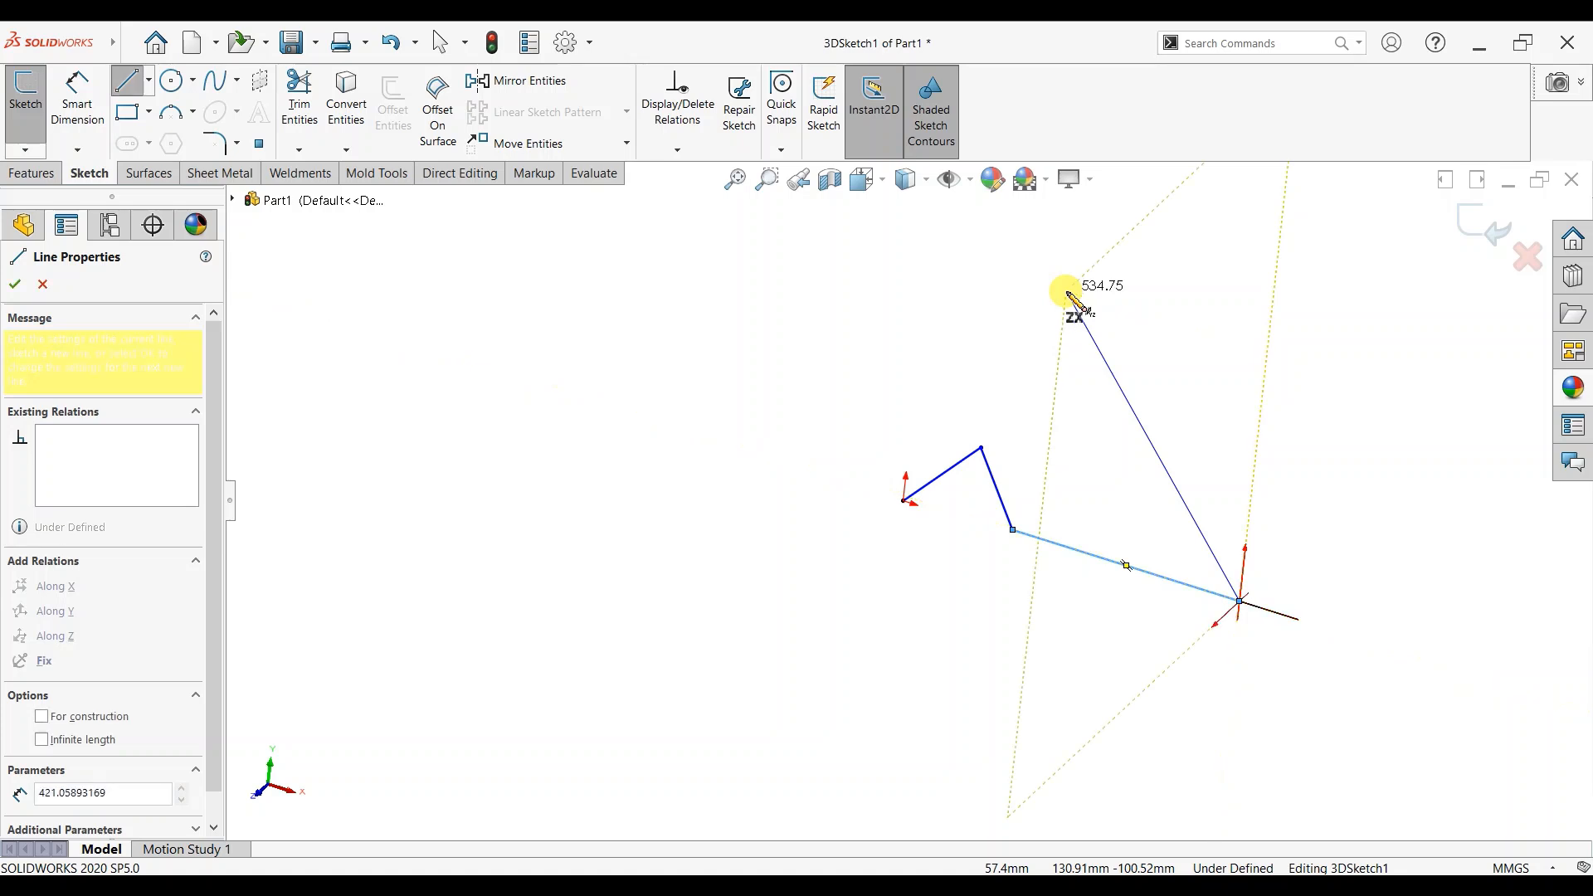
click(1068, 293)
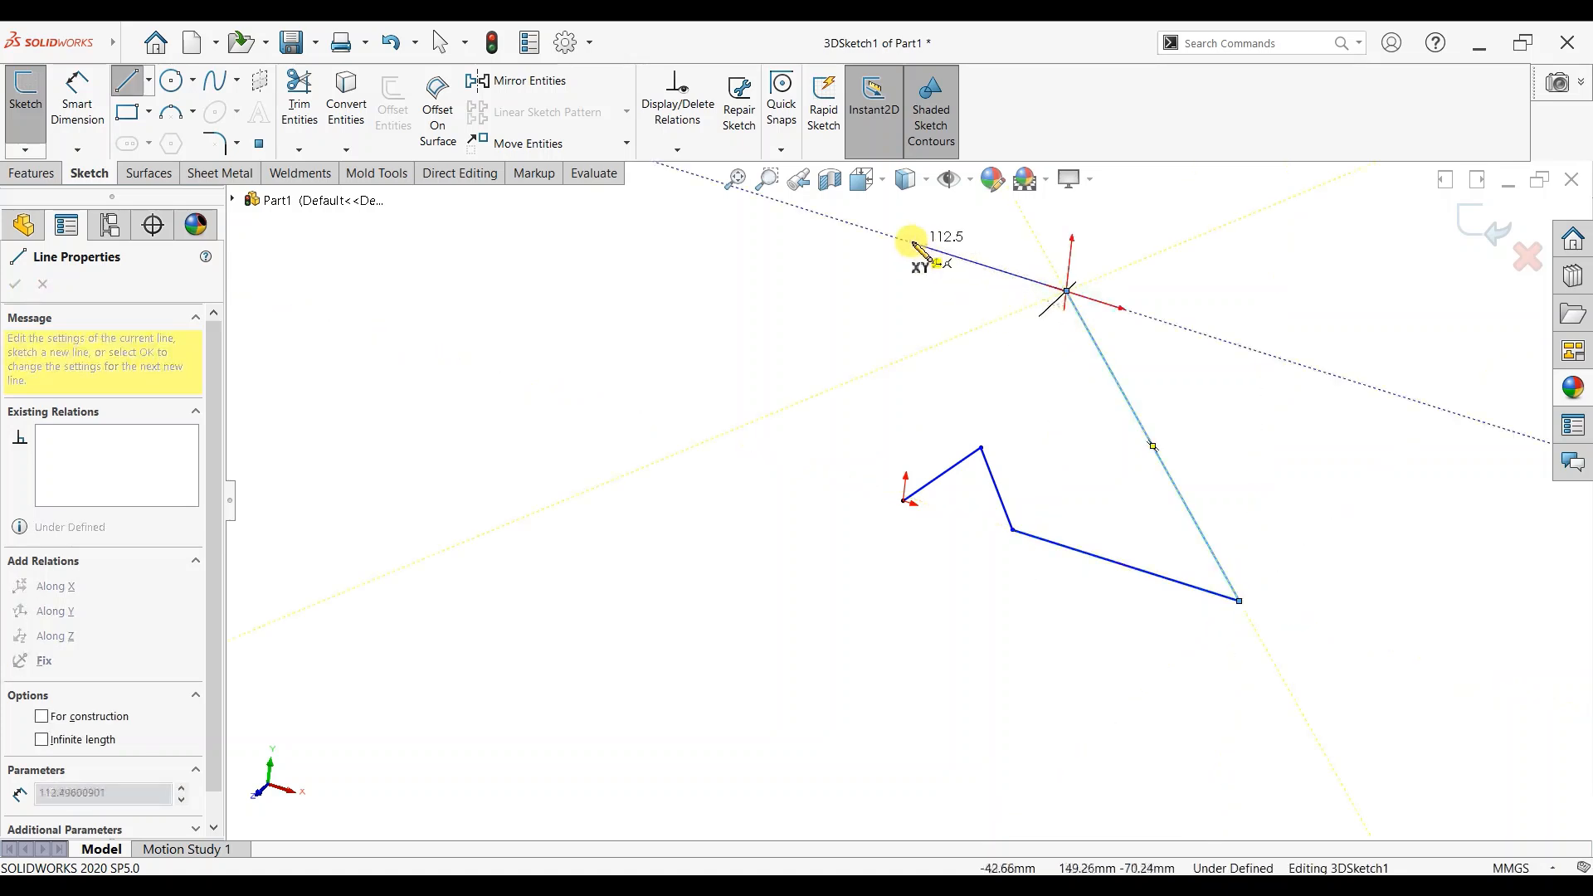
scroll(909, 255, up, 3)
click(851, 338)
scroll(867, 303, up, 3)
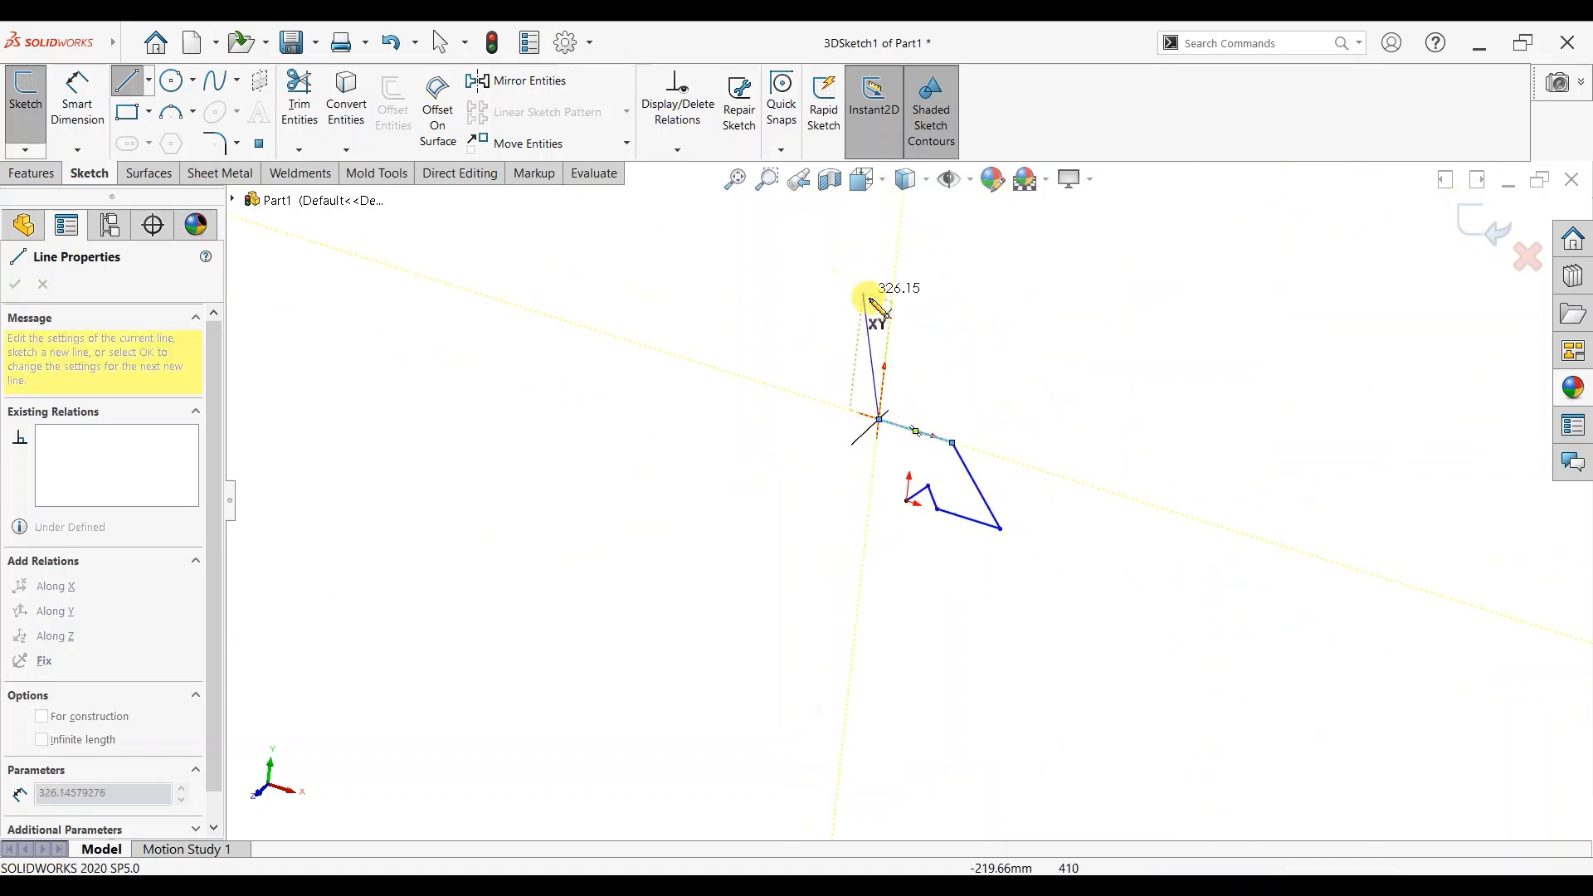
scroll(913, 365, down, 3)
click(914, 362)
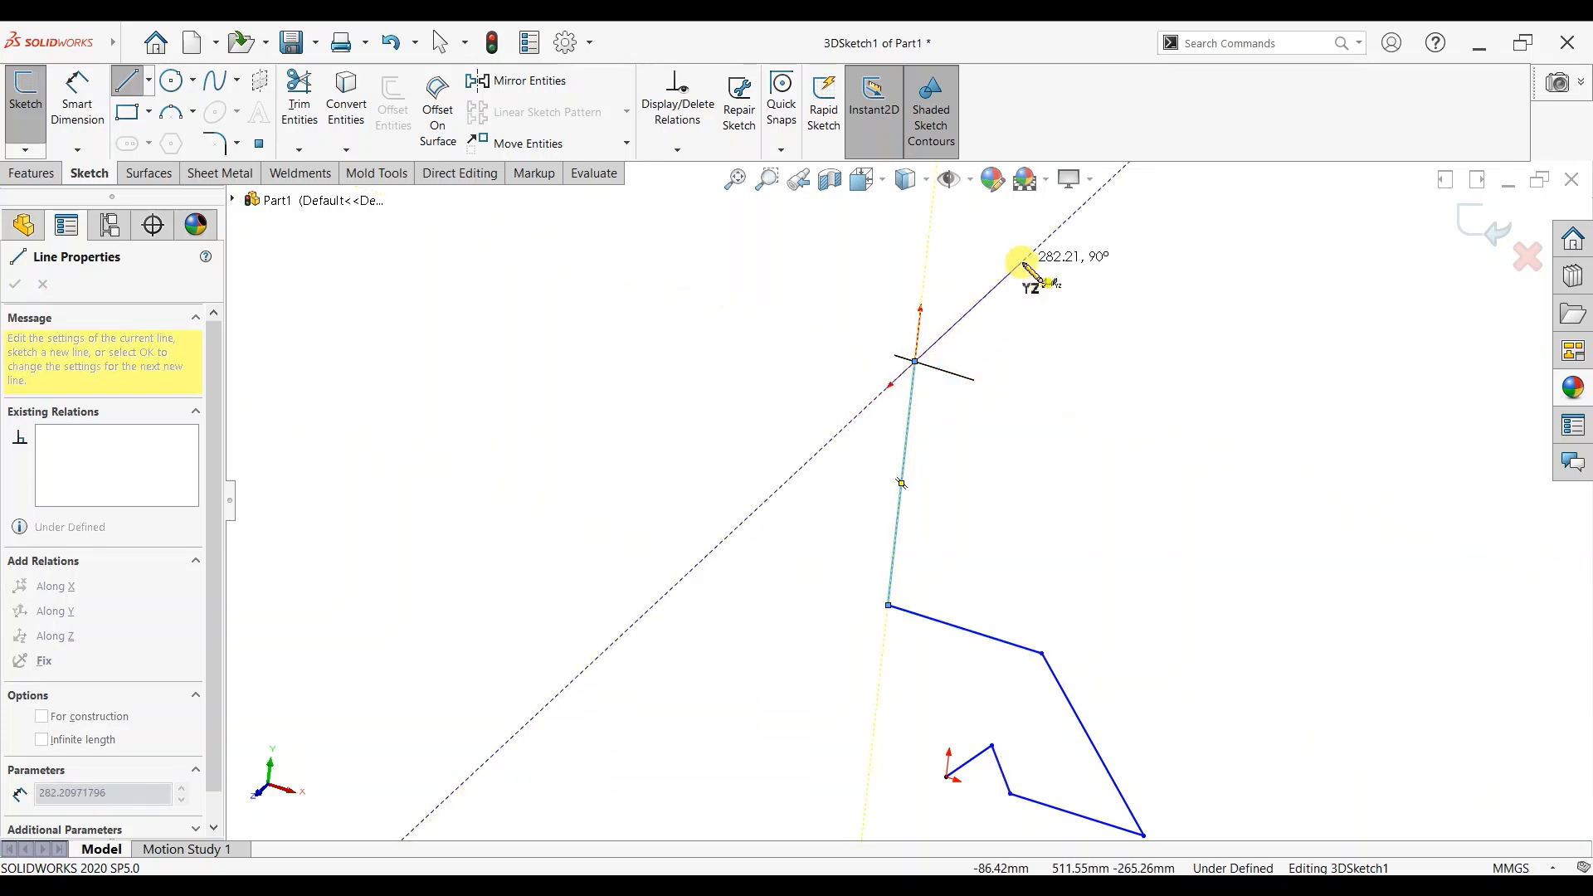
Step: Extend the chain about 282 mm backward along Z, down along Y, and about 168 mm outward along X
click(1022, 263)
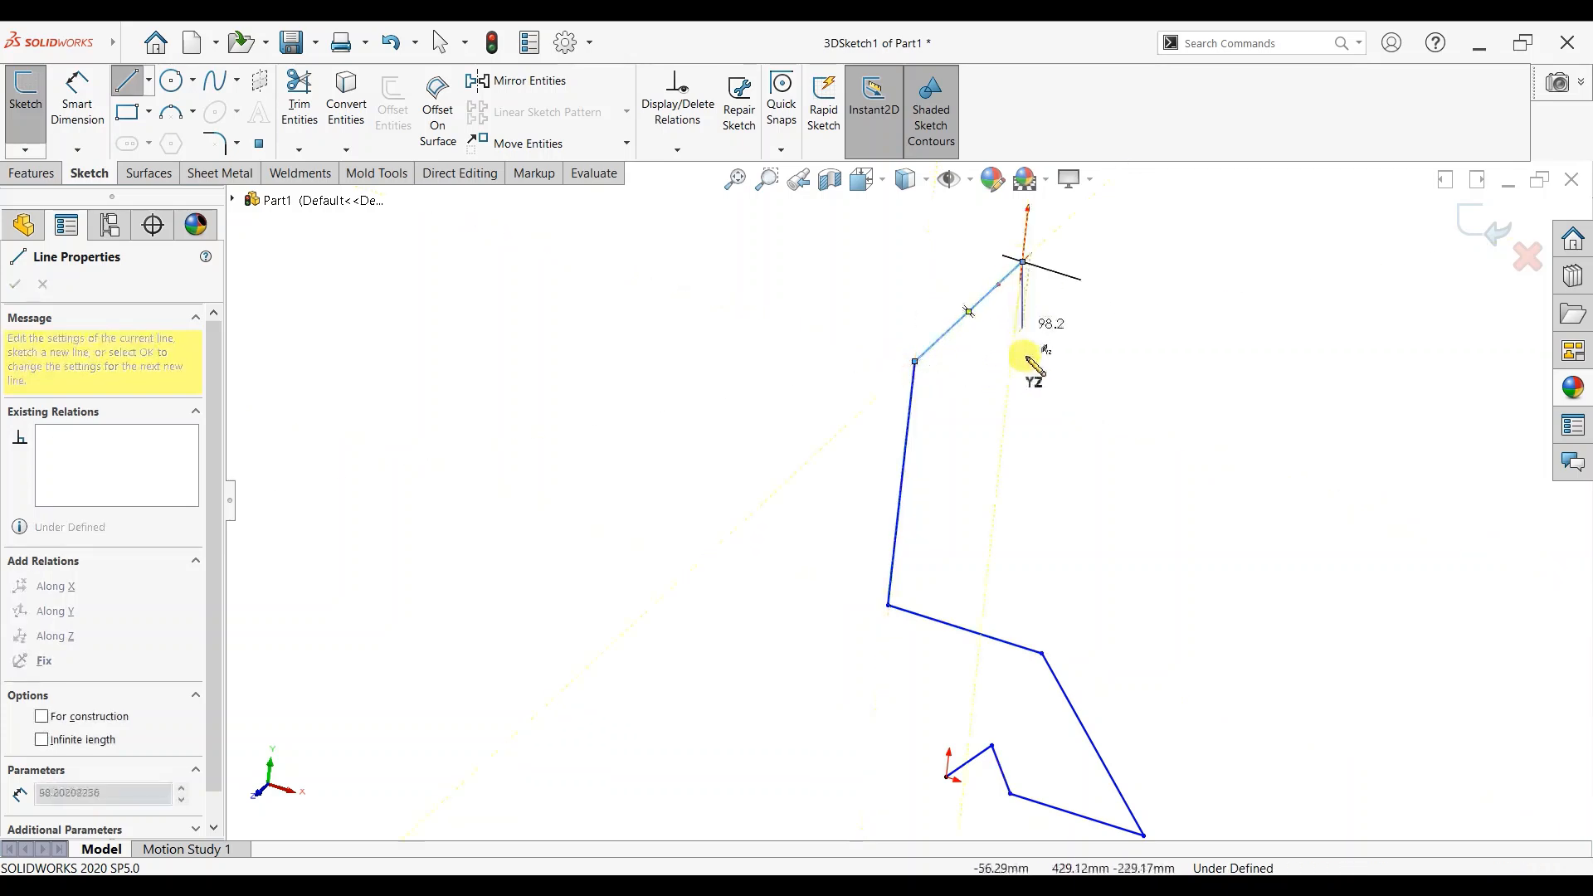
click(993, 531)
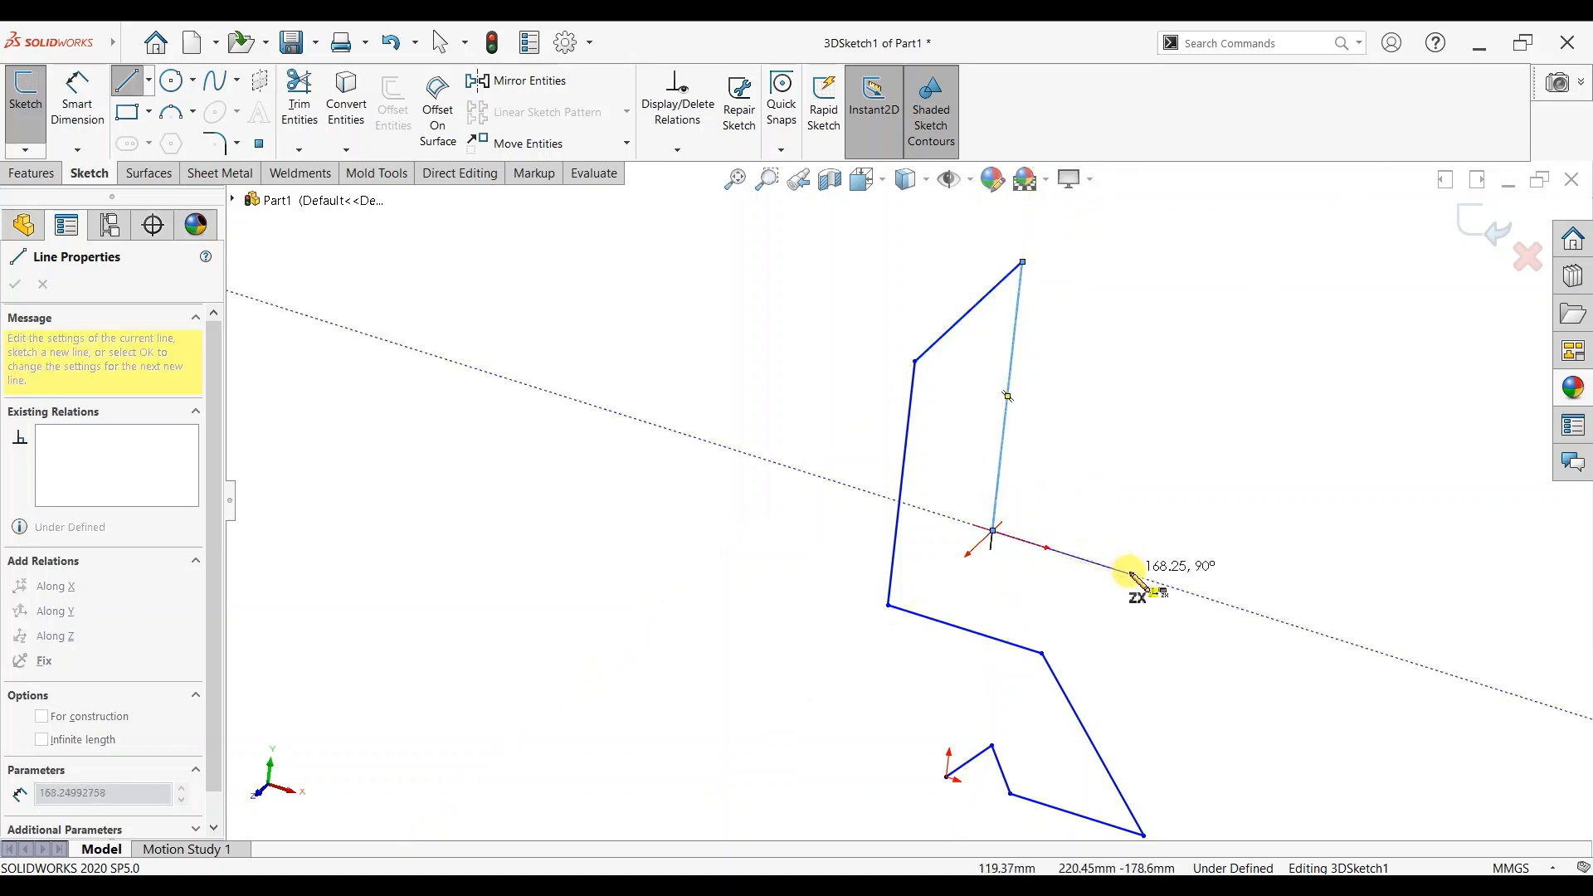
click(1127, 574)
Step: Continue on the XY plane with an oblique line downward, a line about 165 mm back along X, and an oblique line about 102 mm upward
scroll(1162, 664, up, 2)
key(Tab)
scroll(1132, 687, down, 1)
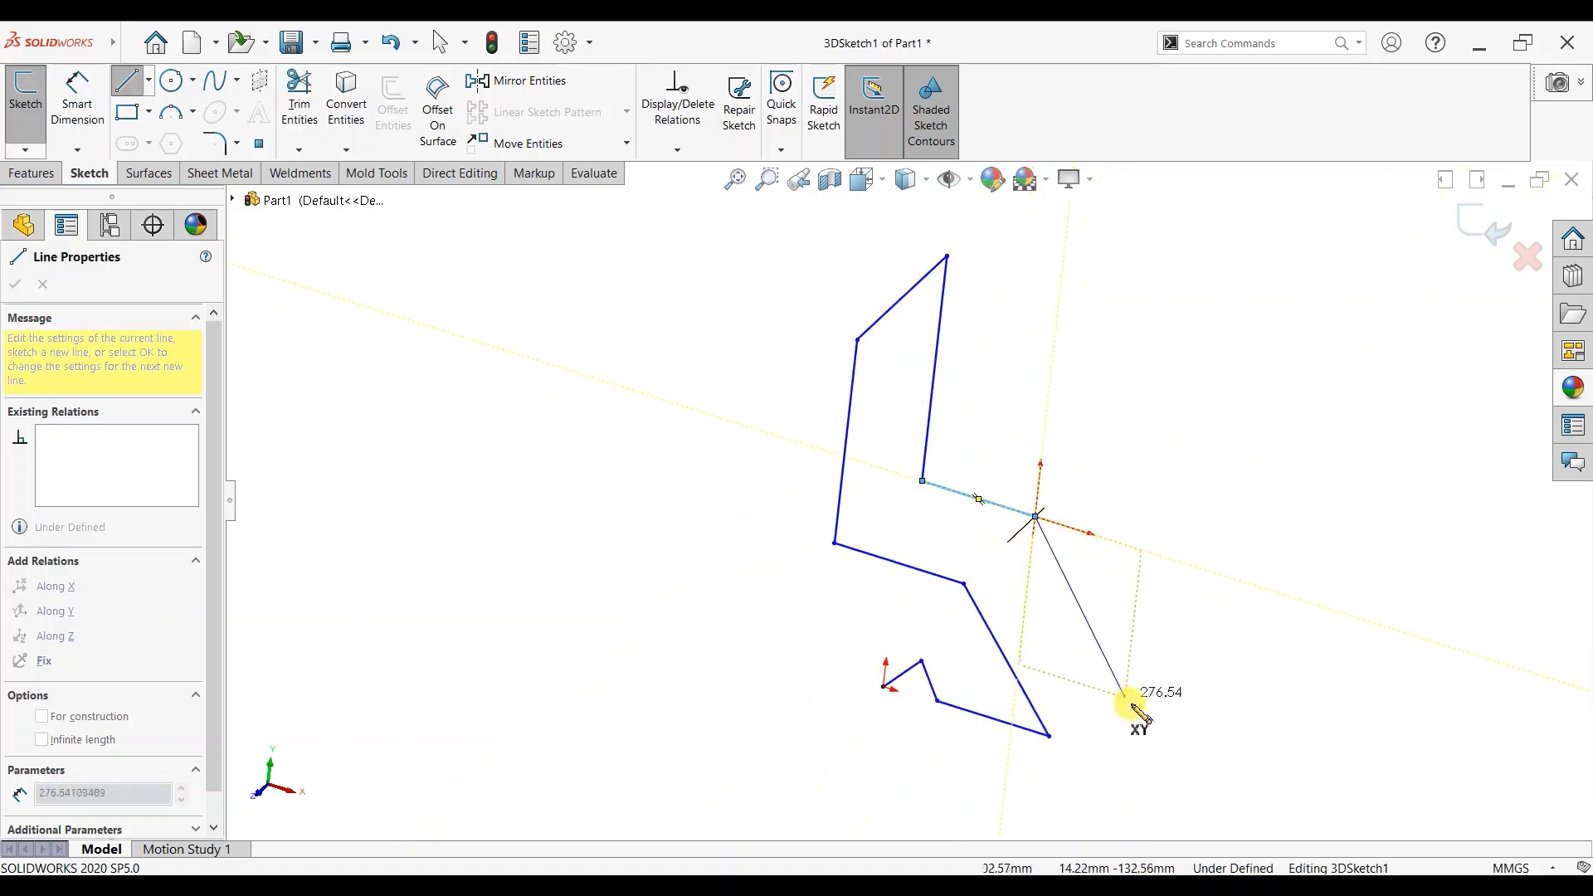
click(1145, 689)
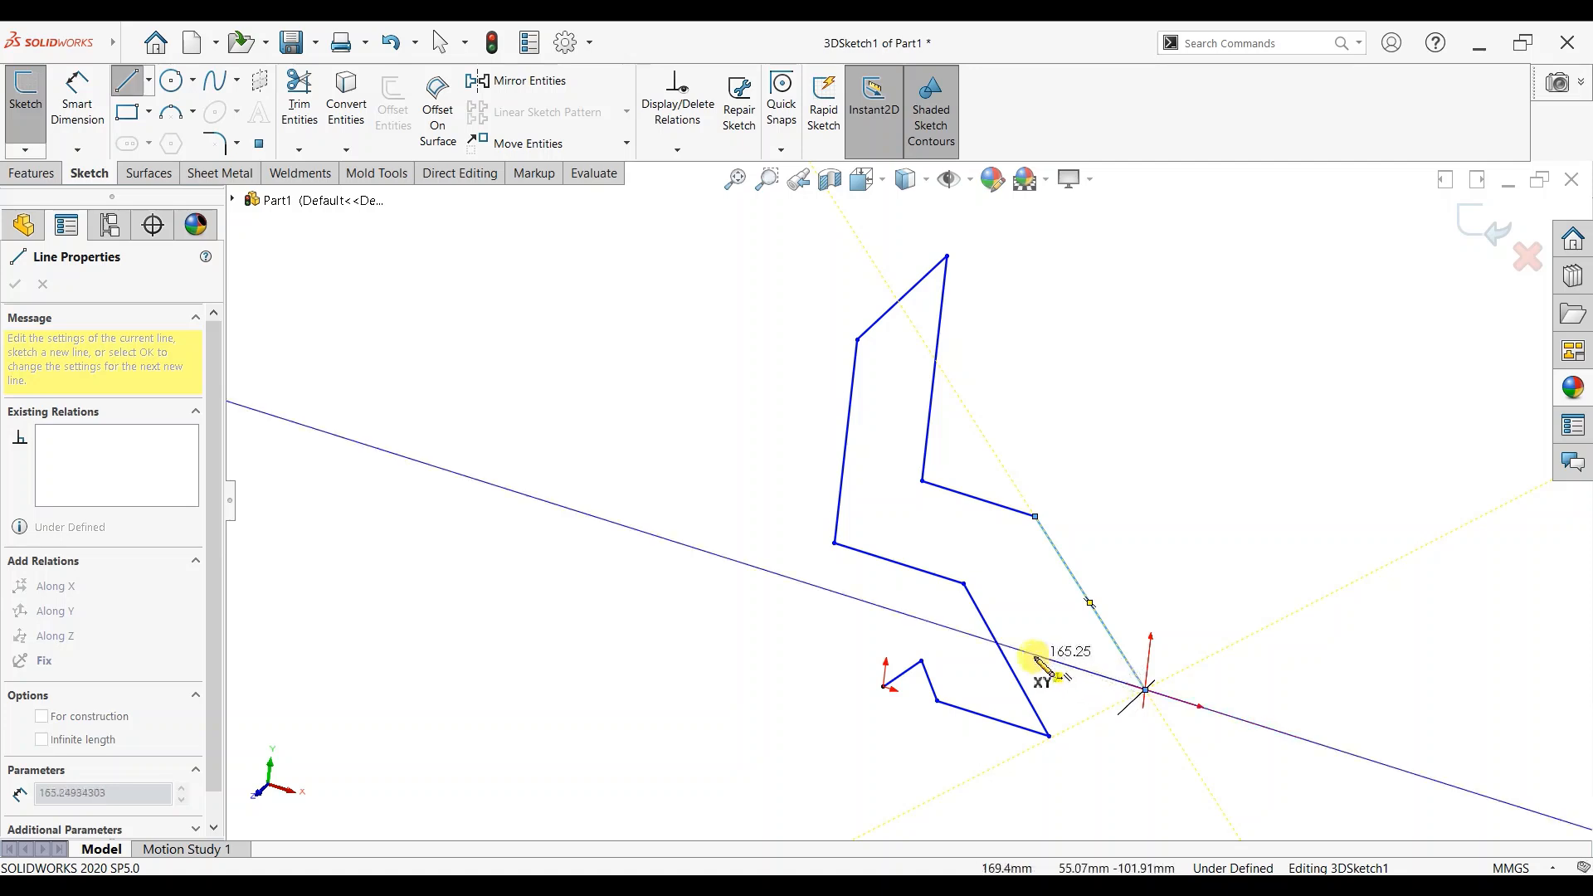
click(1033, 653)
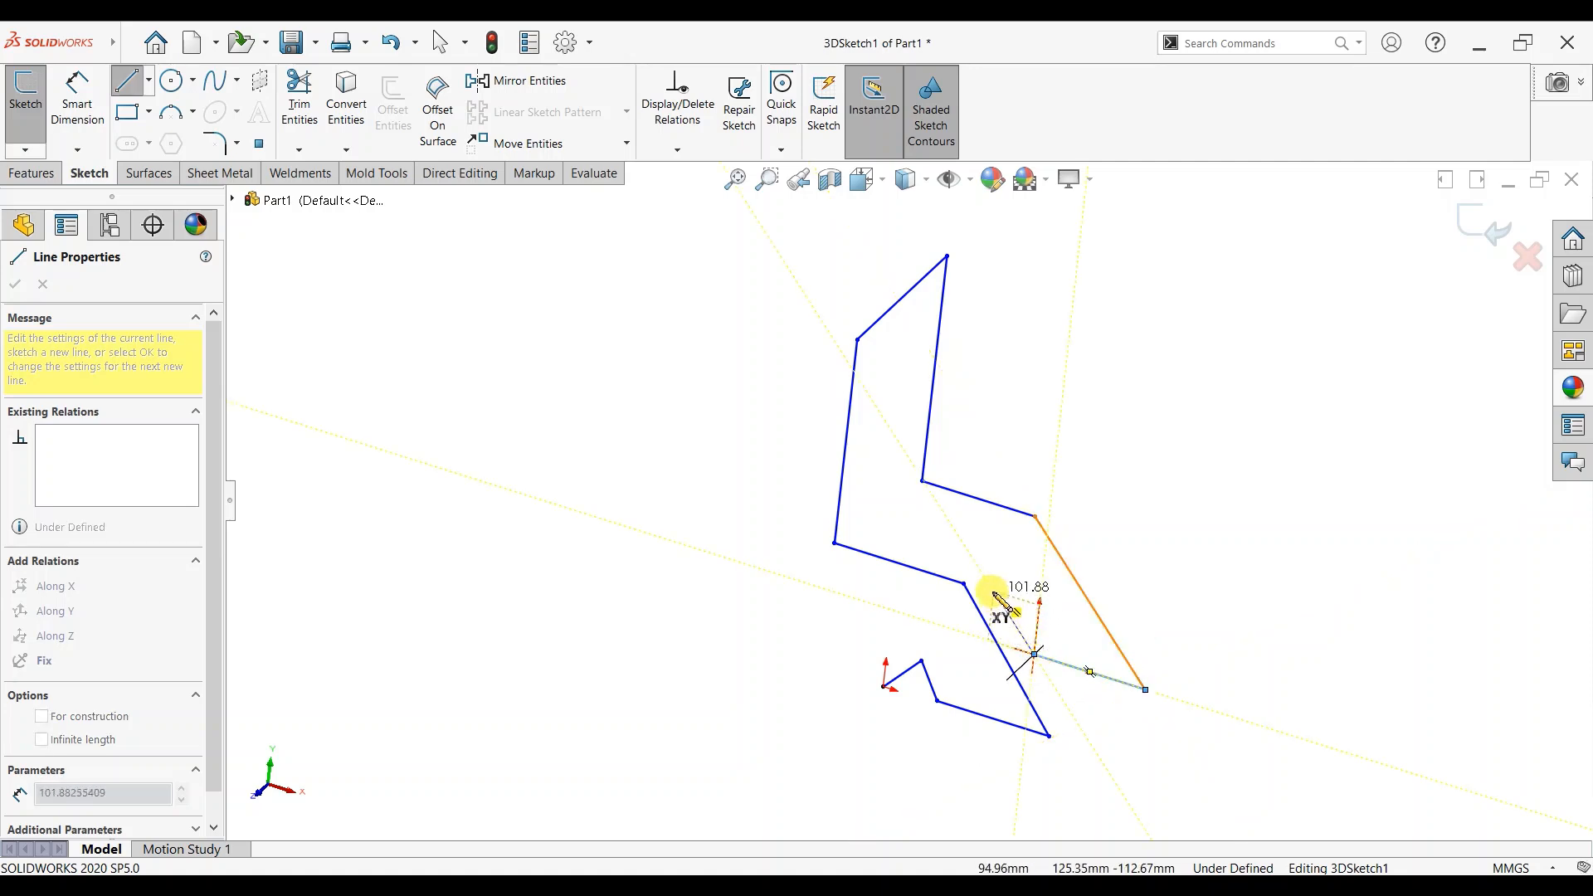
click(994, 593)
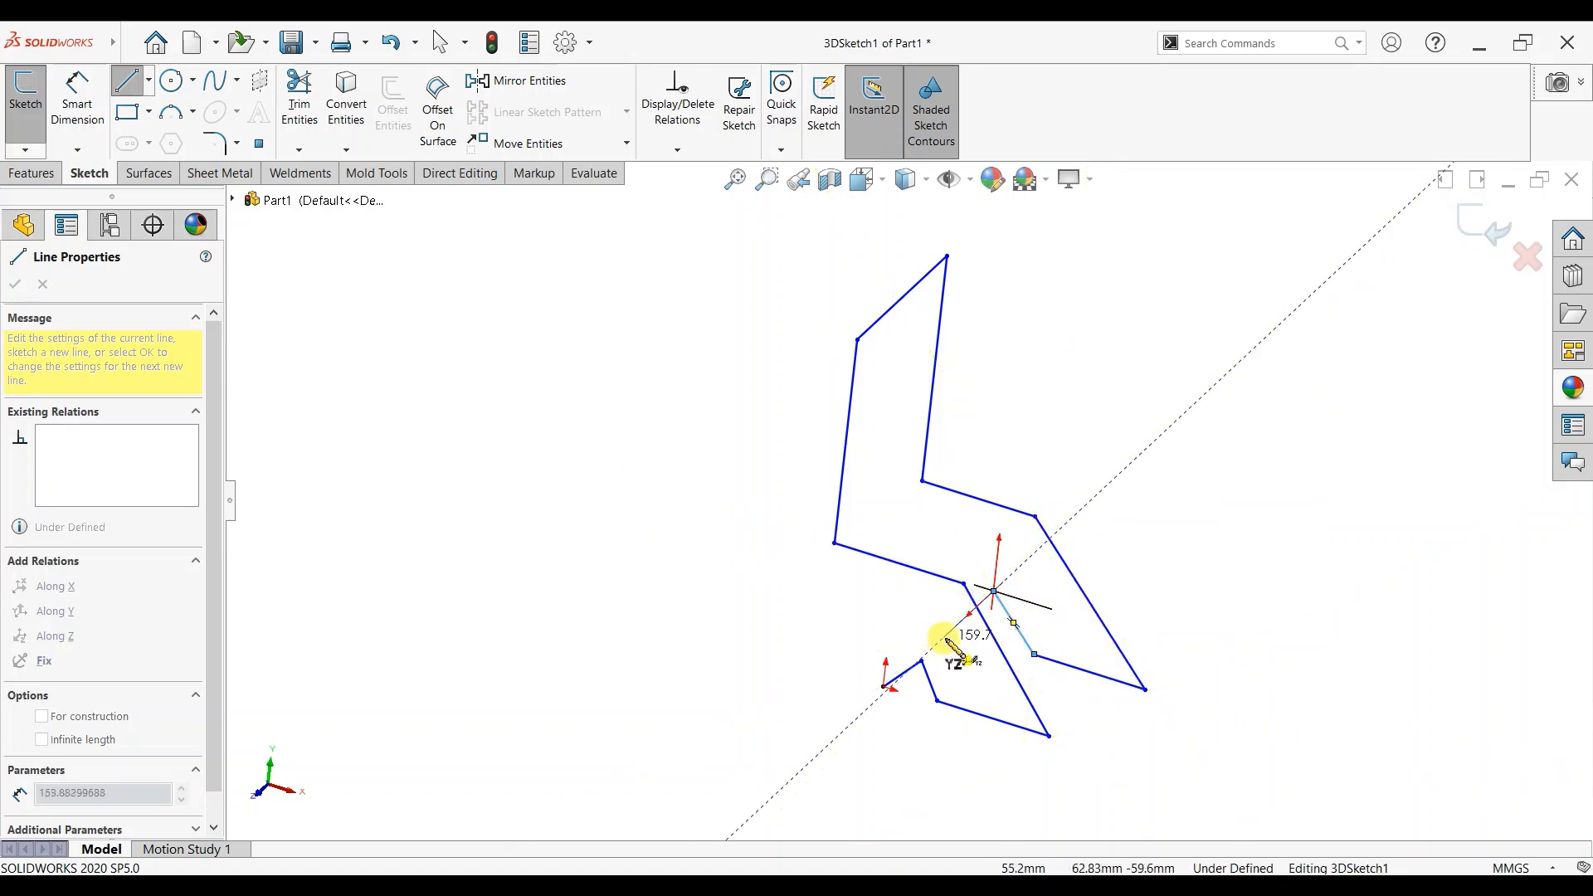
click(944, 637)
mouse_move(946, 639)
middle_down()
mouse_move(873, 652)
mouse_move(942, 629)
mouse_move(953, 647)
middle_up()
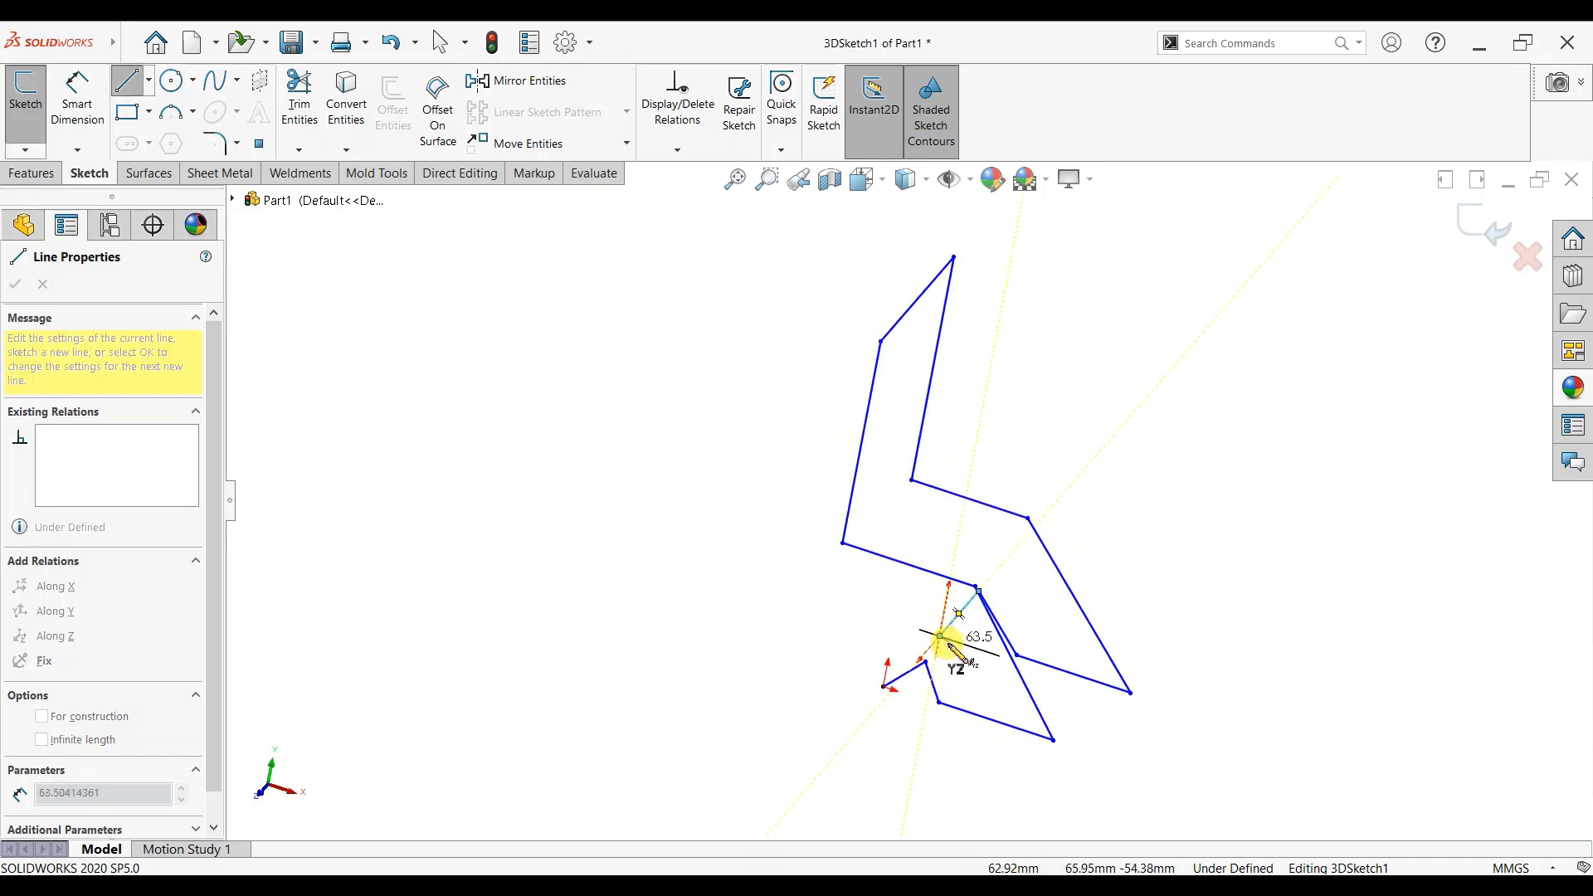
key(Escape)
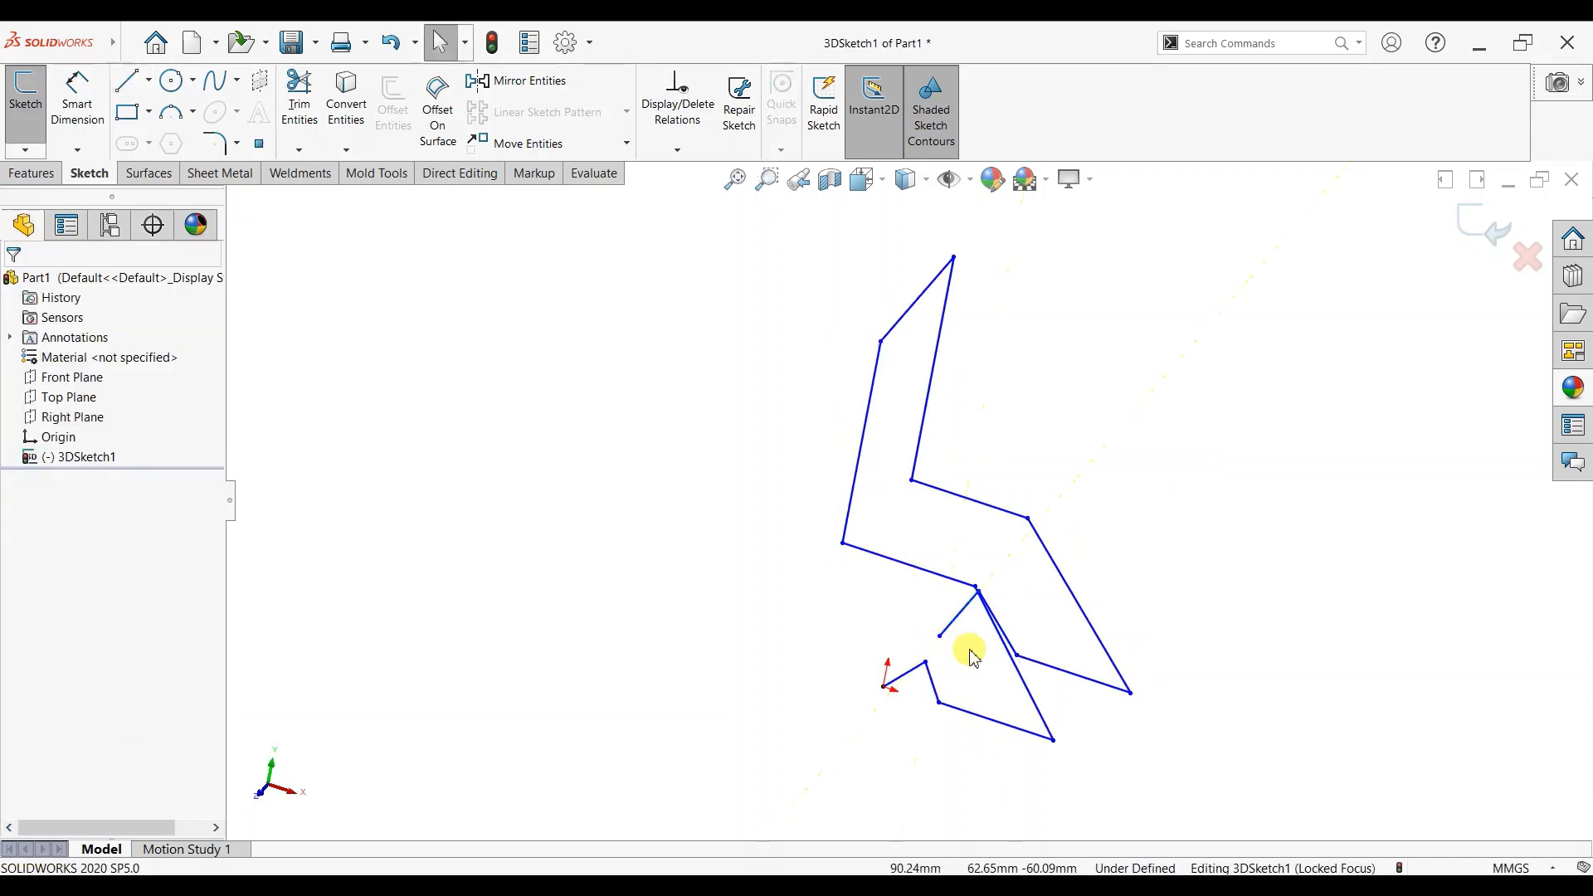
Step: Draw the second profile's last line on the XY plane, about 103 mm long, from the chain's open end toward the first profile
scroll(963, 655, down, 3)
mouse_move(950, 631)
middle_down()
mouse_move(857, 651)
mouse_move(922, 672)
middle_up()
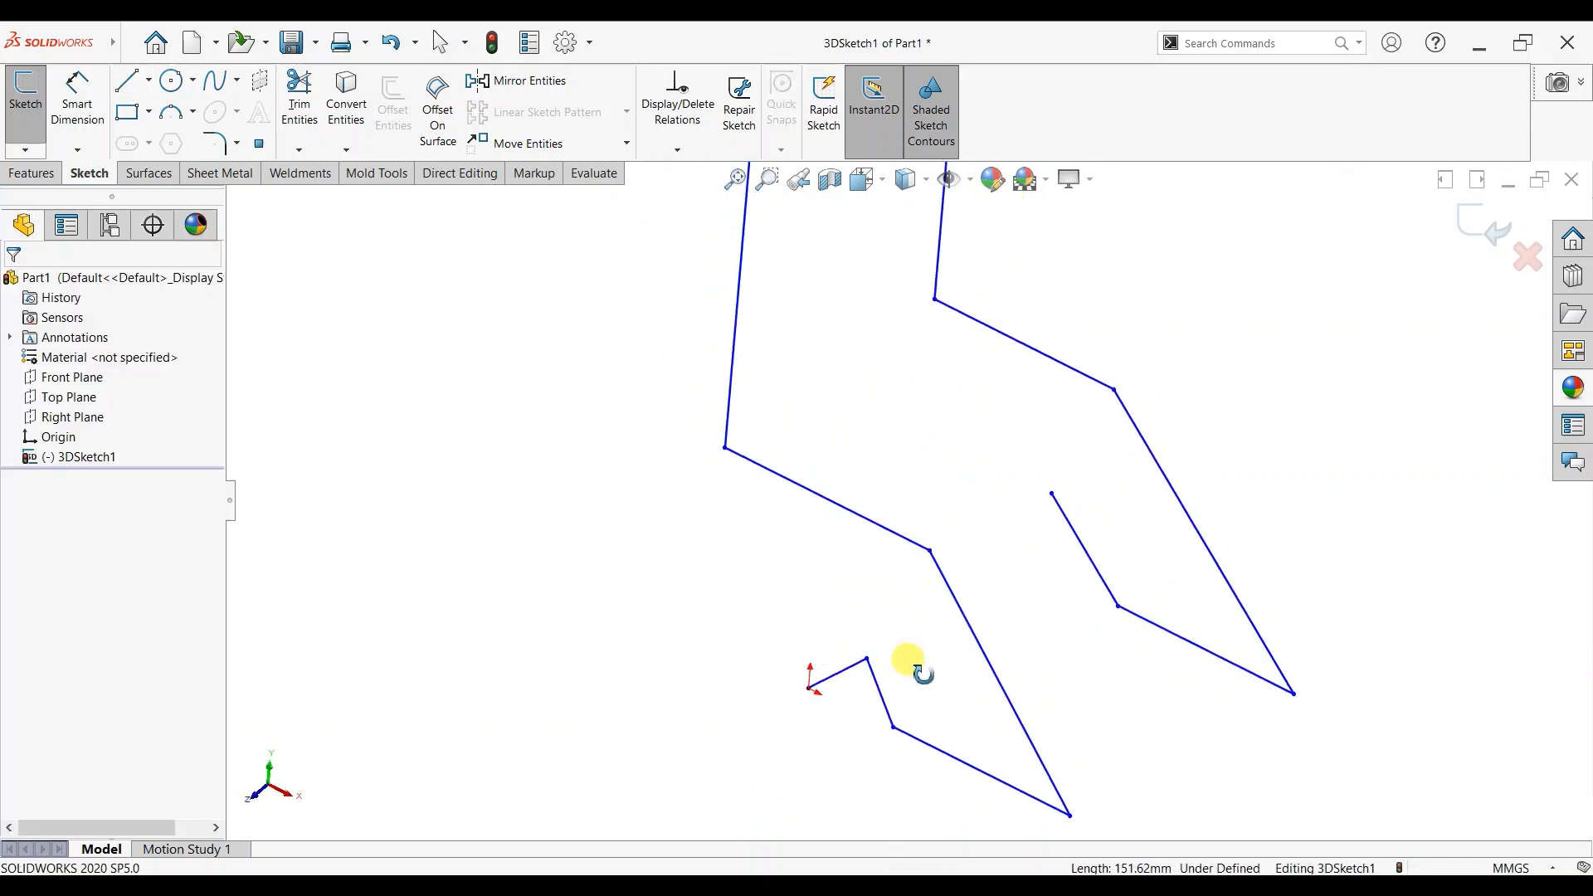
click(1052, 493)
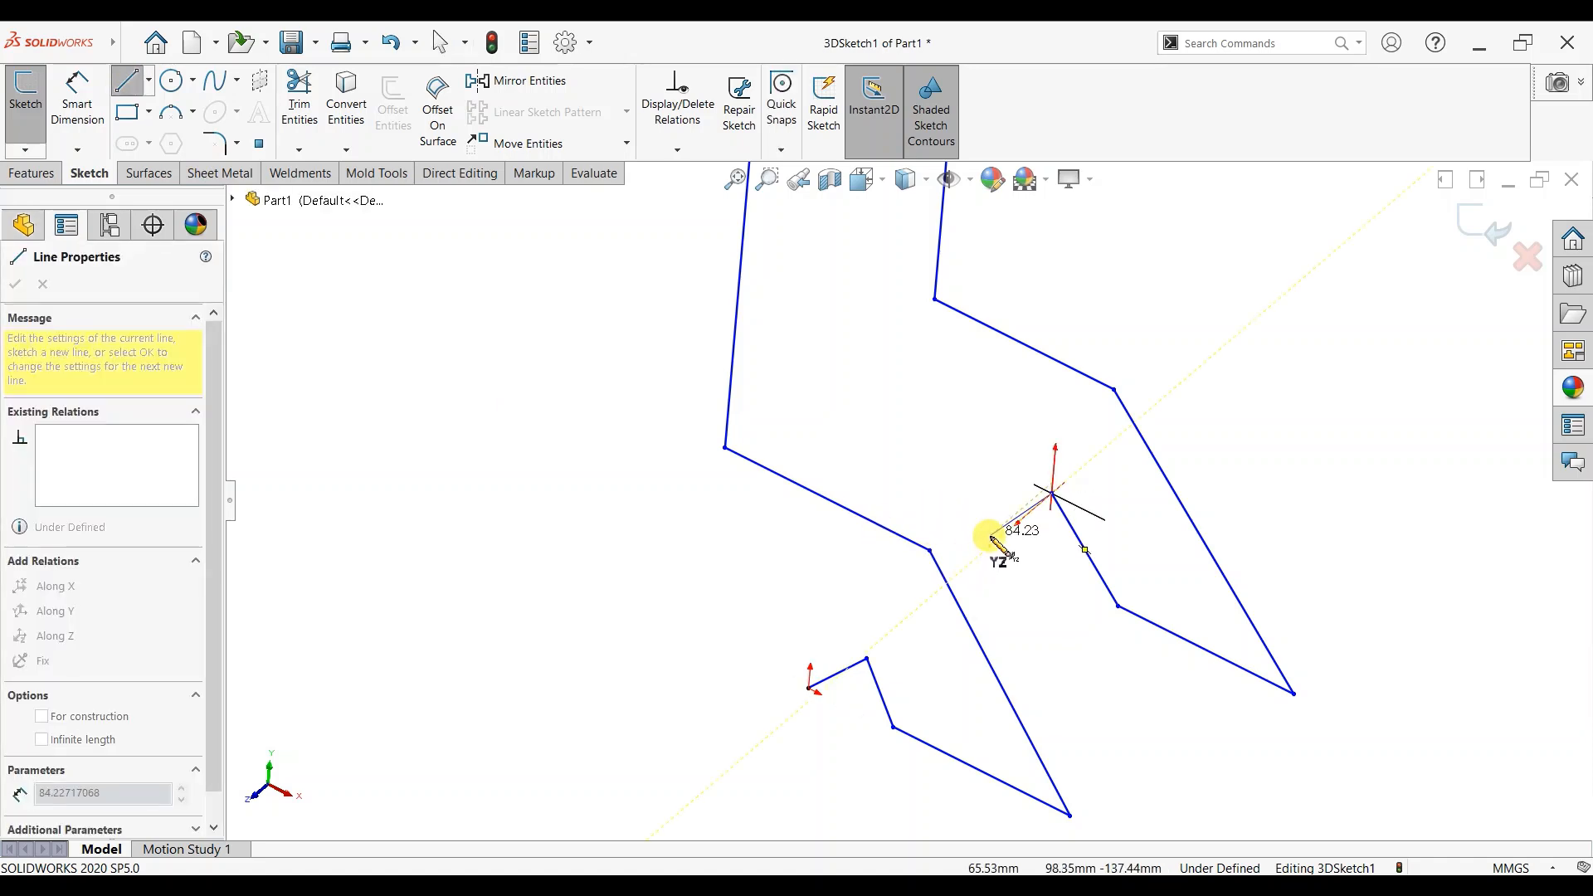
key(Tab)
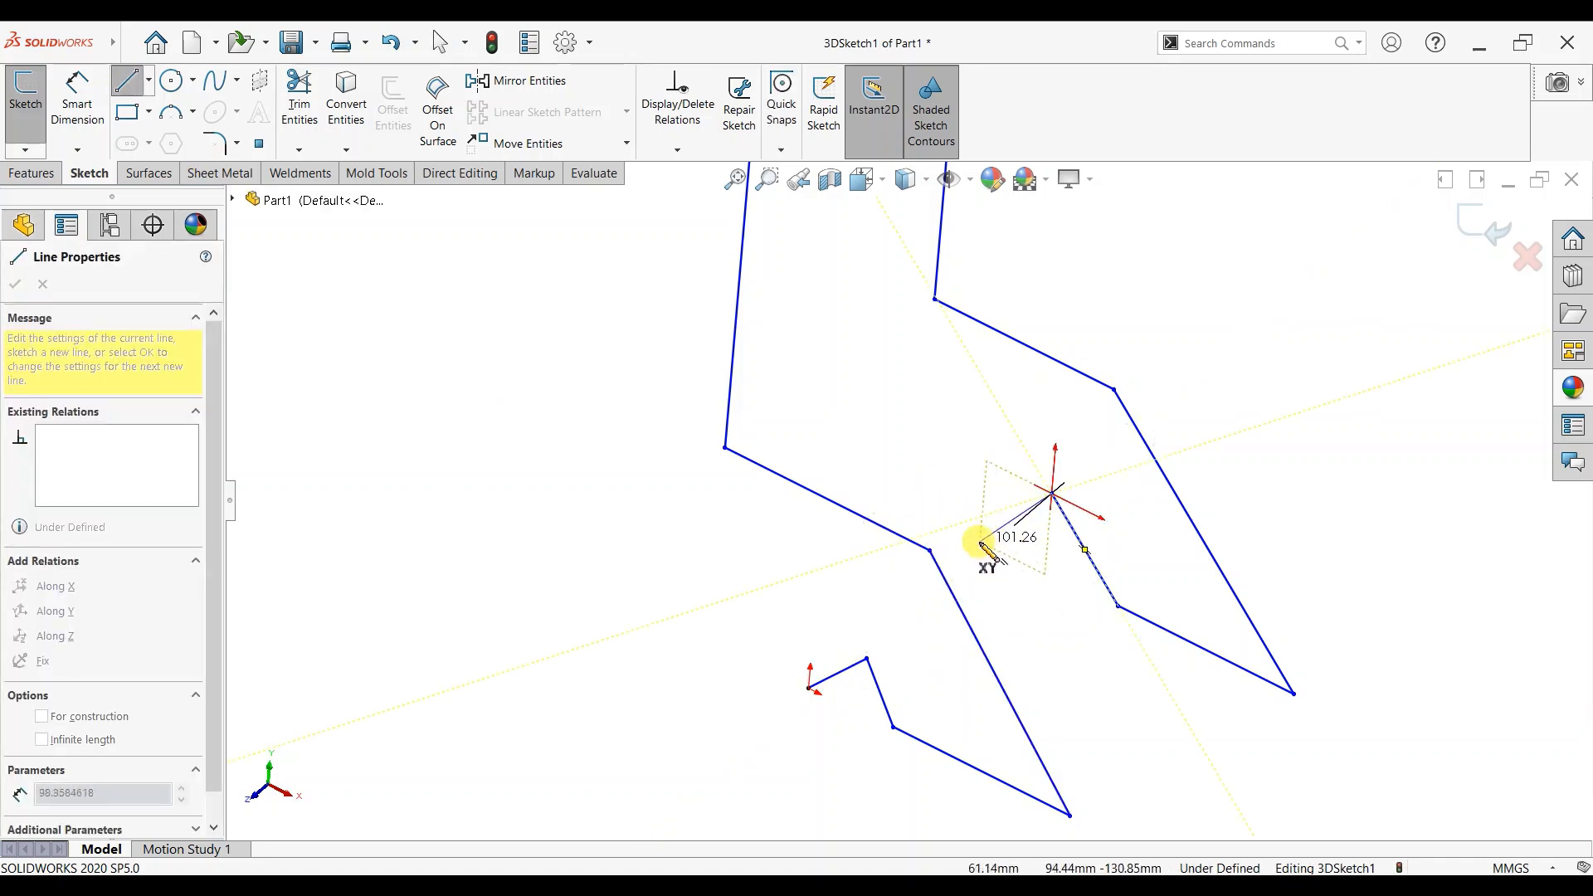
mouse_move(985, 551)
middle_down()
mouse_move(918, 533)
mouse_move(970, 540)
mouse_move(933, 524)
middle_up()
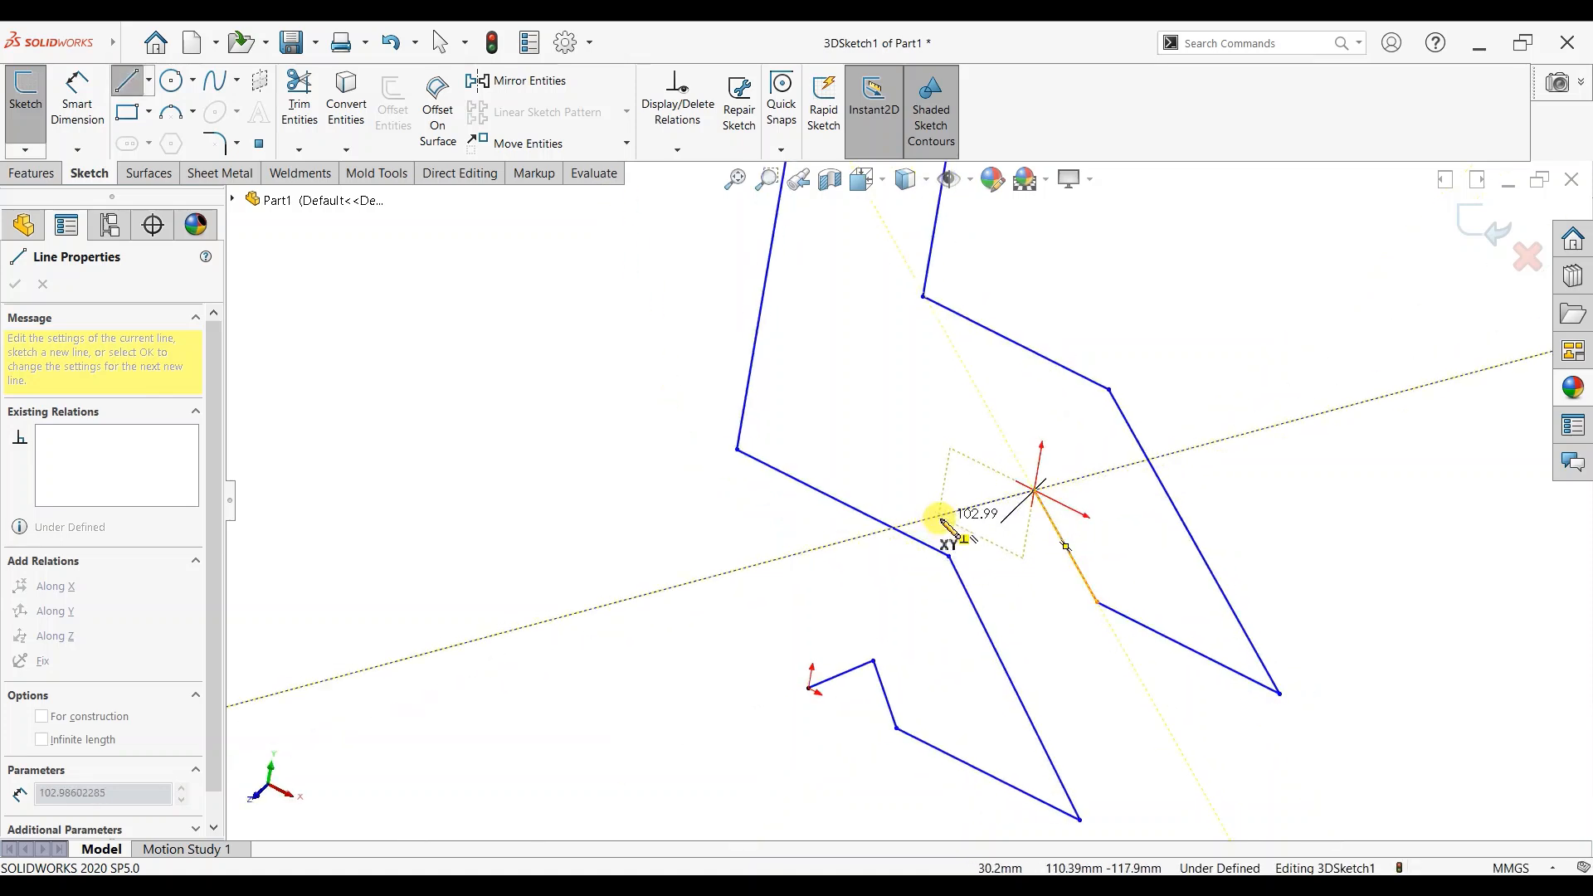
click(940, 519)
key(Escape)
right_click(1025, 588)
mouse_move(1046, 602)
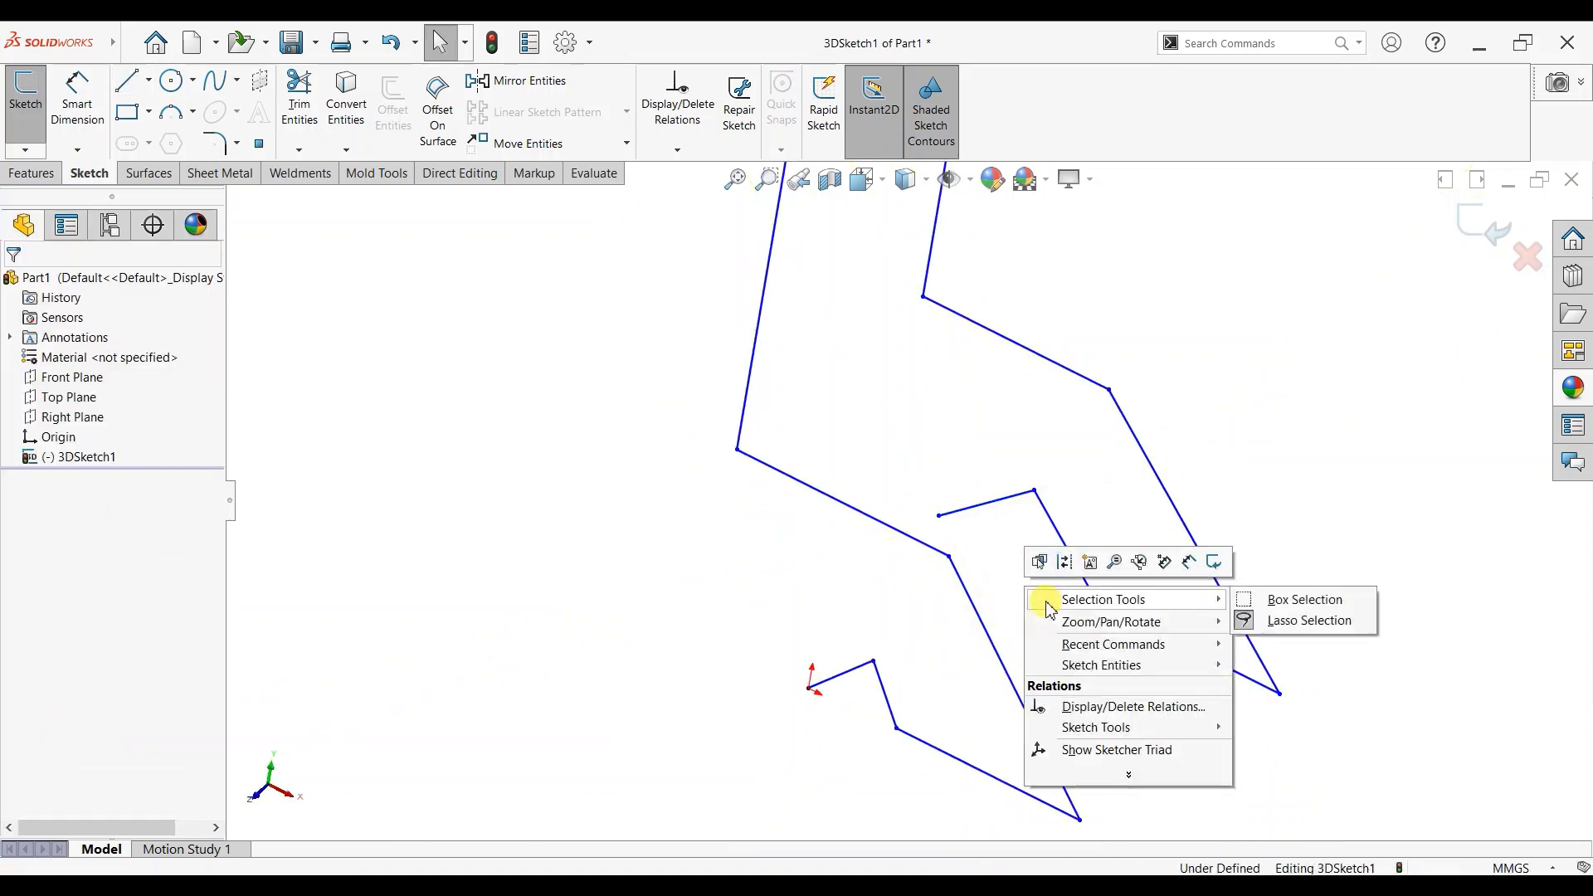
Step: Add an Along Z relation between the chain's free endpoint and the origin, undoing an Along X relation tried first
mouse_move(1237, 398)
middle_down()
mouse_move(1152, 534)
mouse_move(1053, 406)
mouse_move(998, 465)
mouse_move(1113, 485)
middle_up()
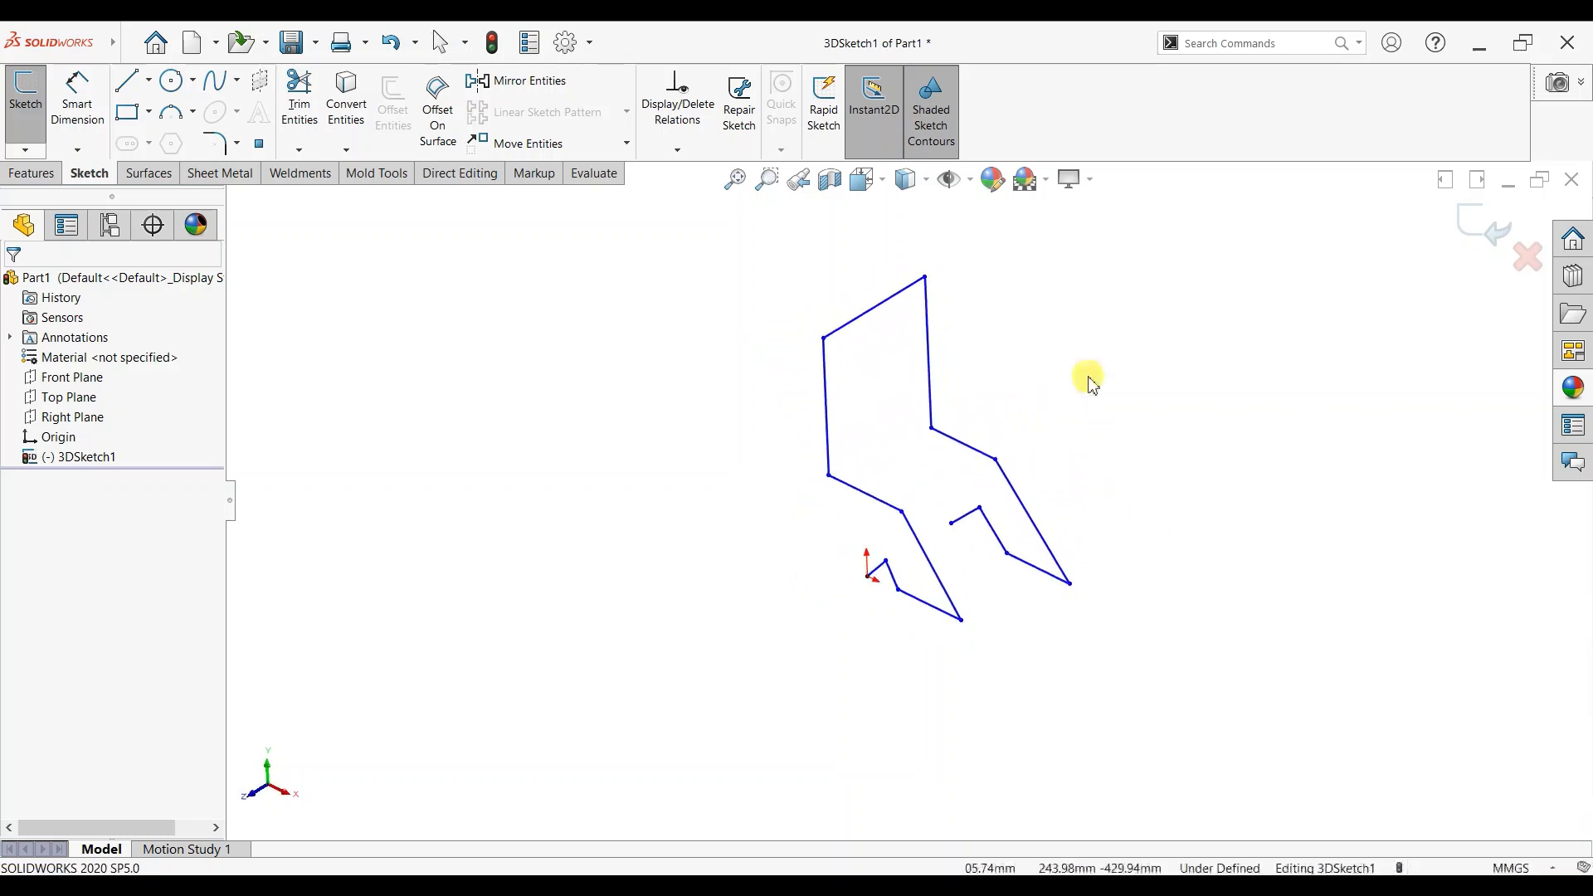
scroll(1045, 490, down, 2)
scroll(863, 647, down, 2)
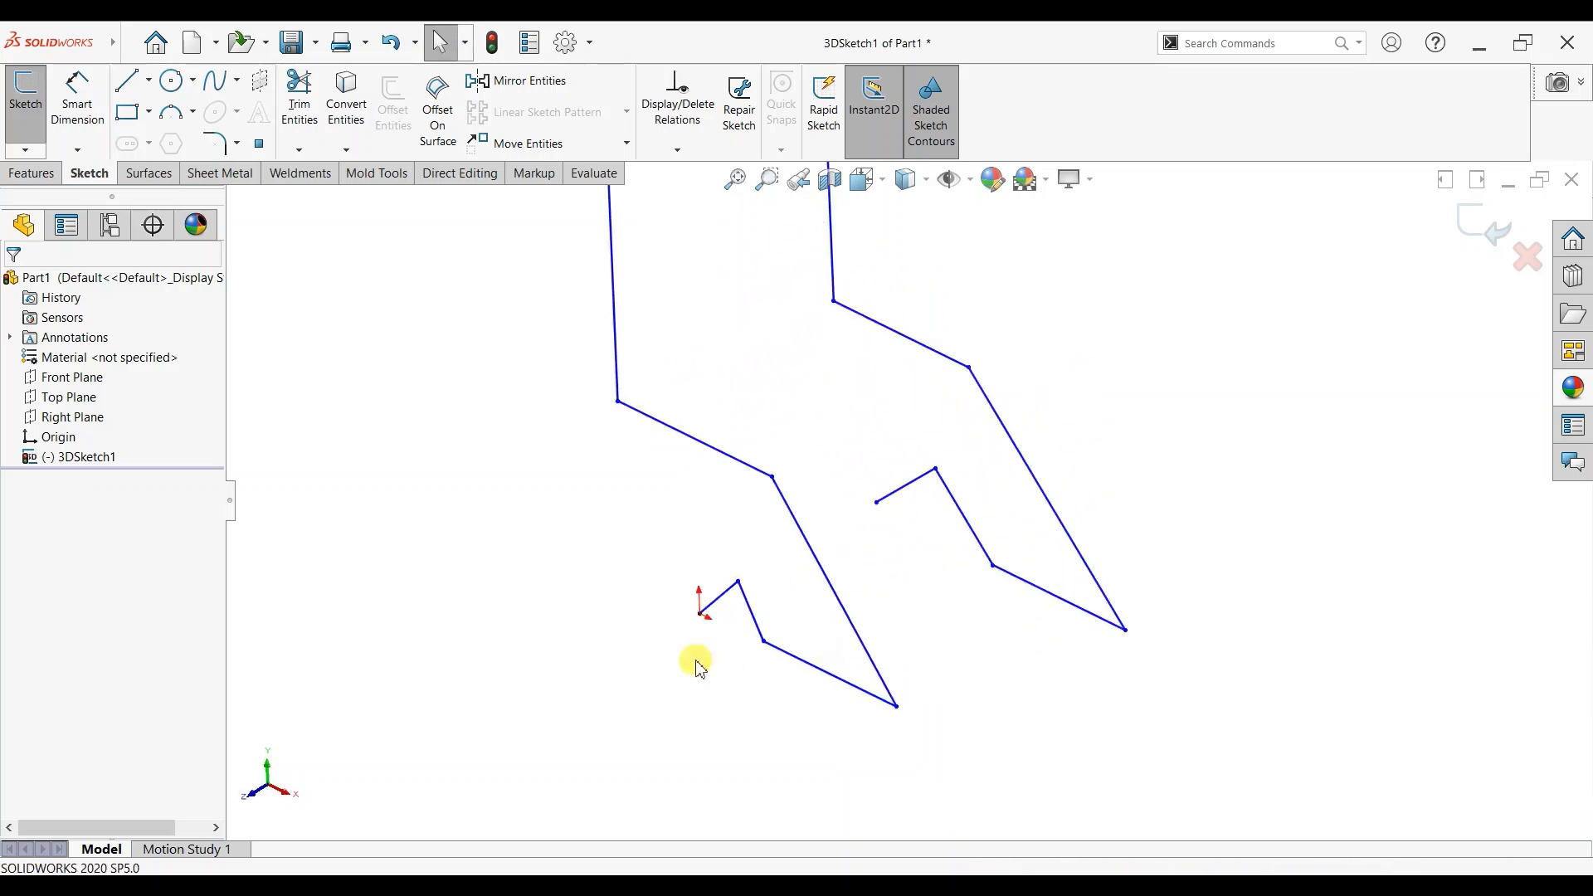
click(876, 502)
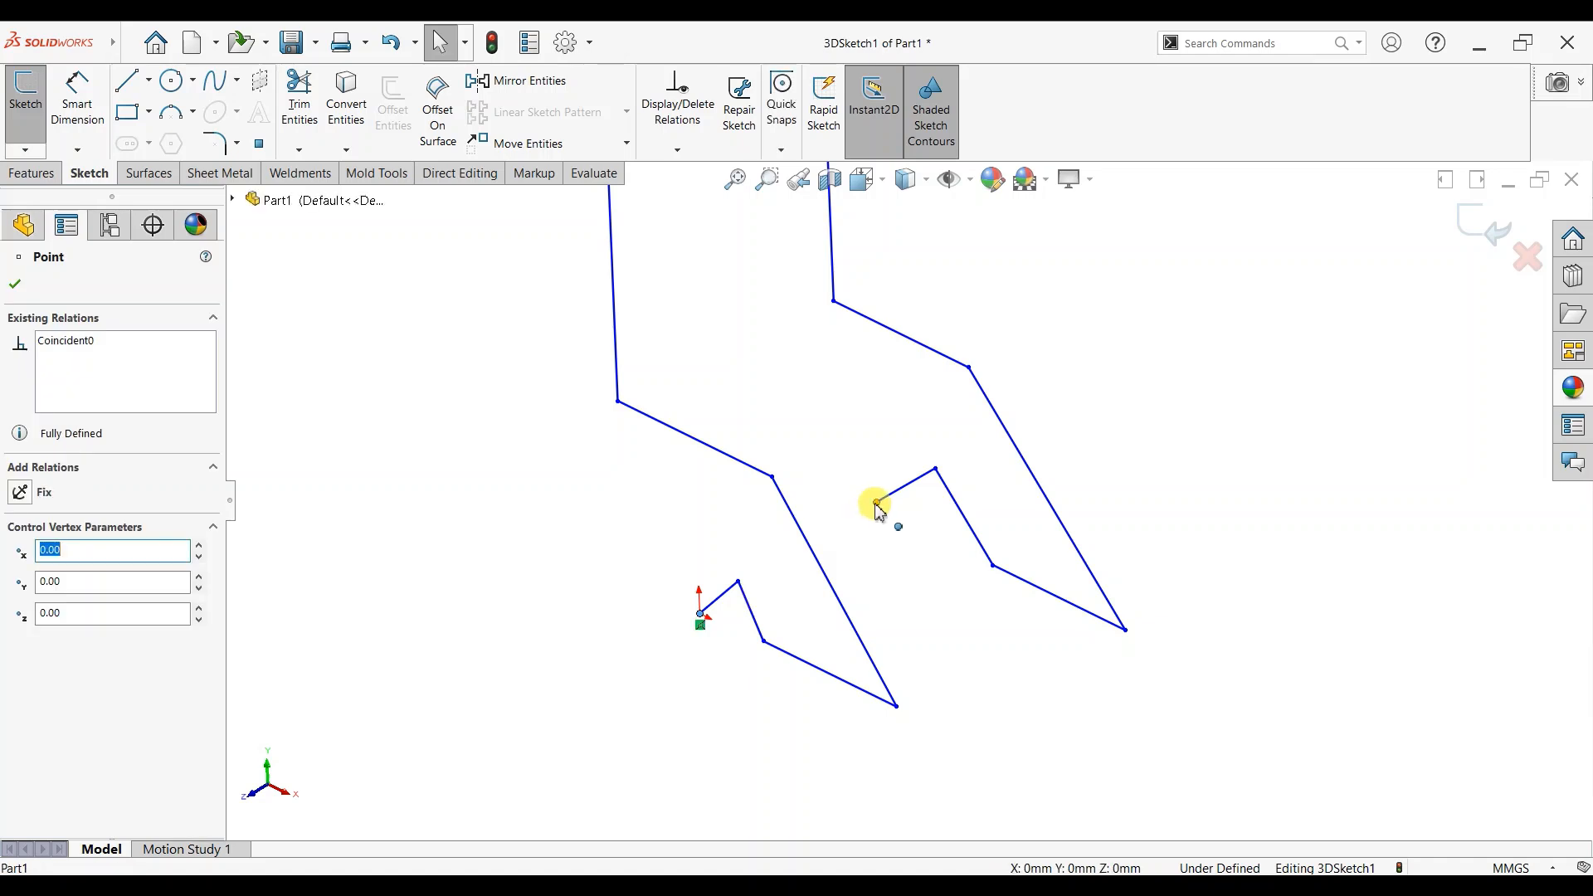
ctrl+click(700, 614)
click(22, 576)
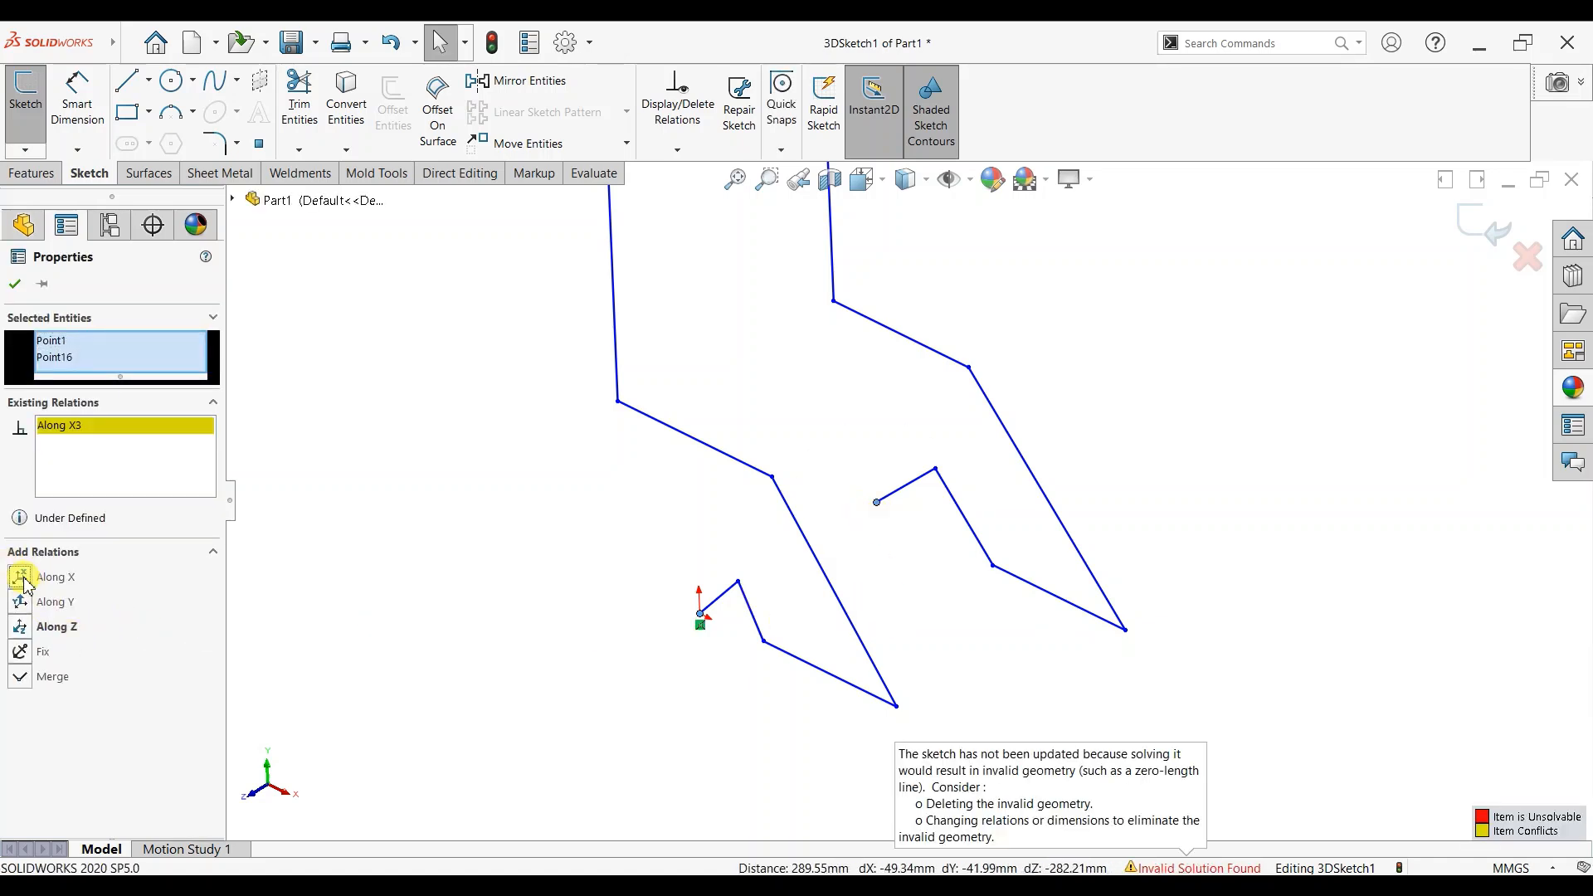
key(ctrl+z)
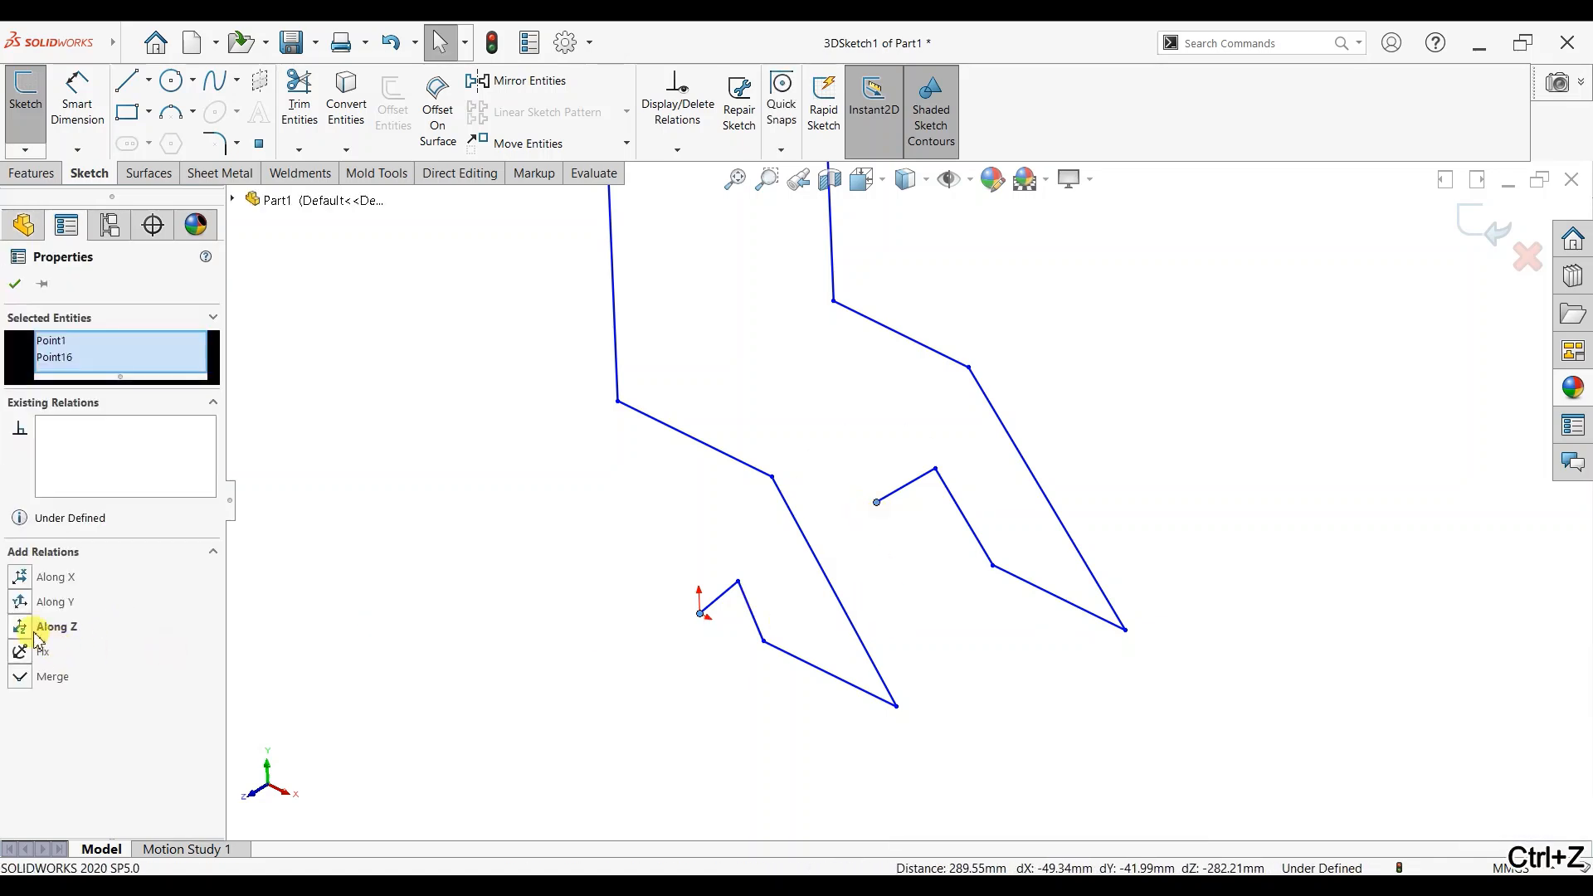
click(15, 284)
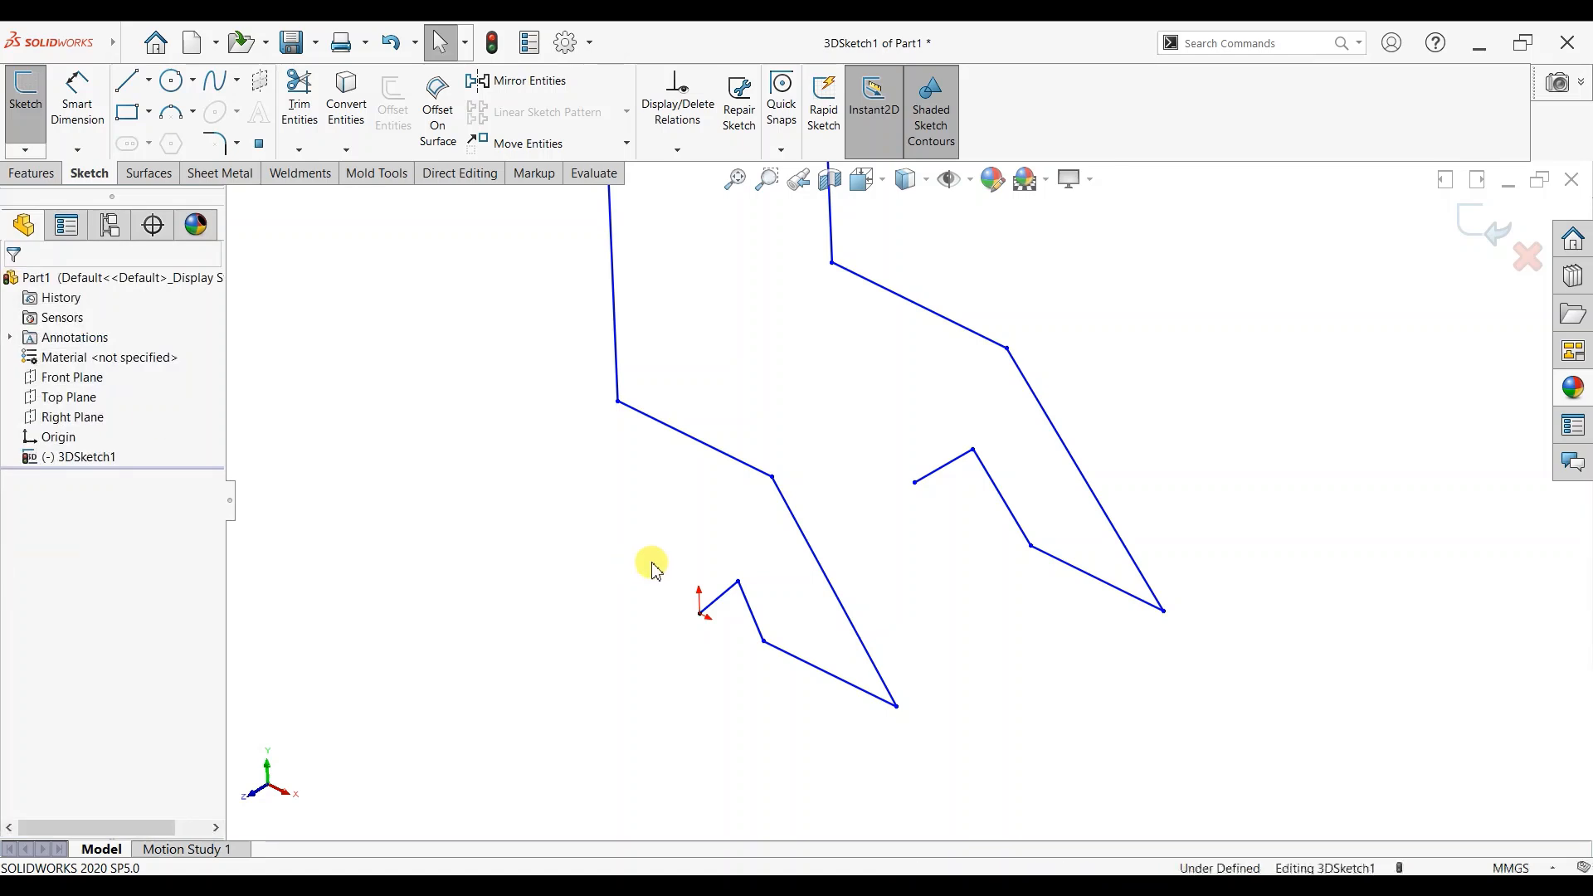
Step: Dimension the distance between the origin and the chain's free endpoint and set it to 400 mm
click(77, 96)
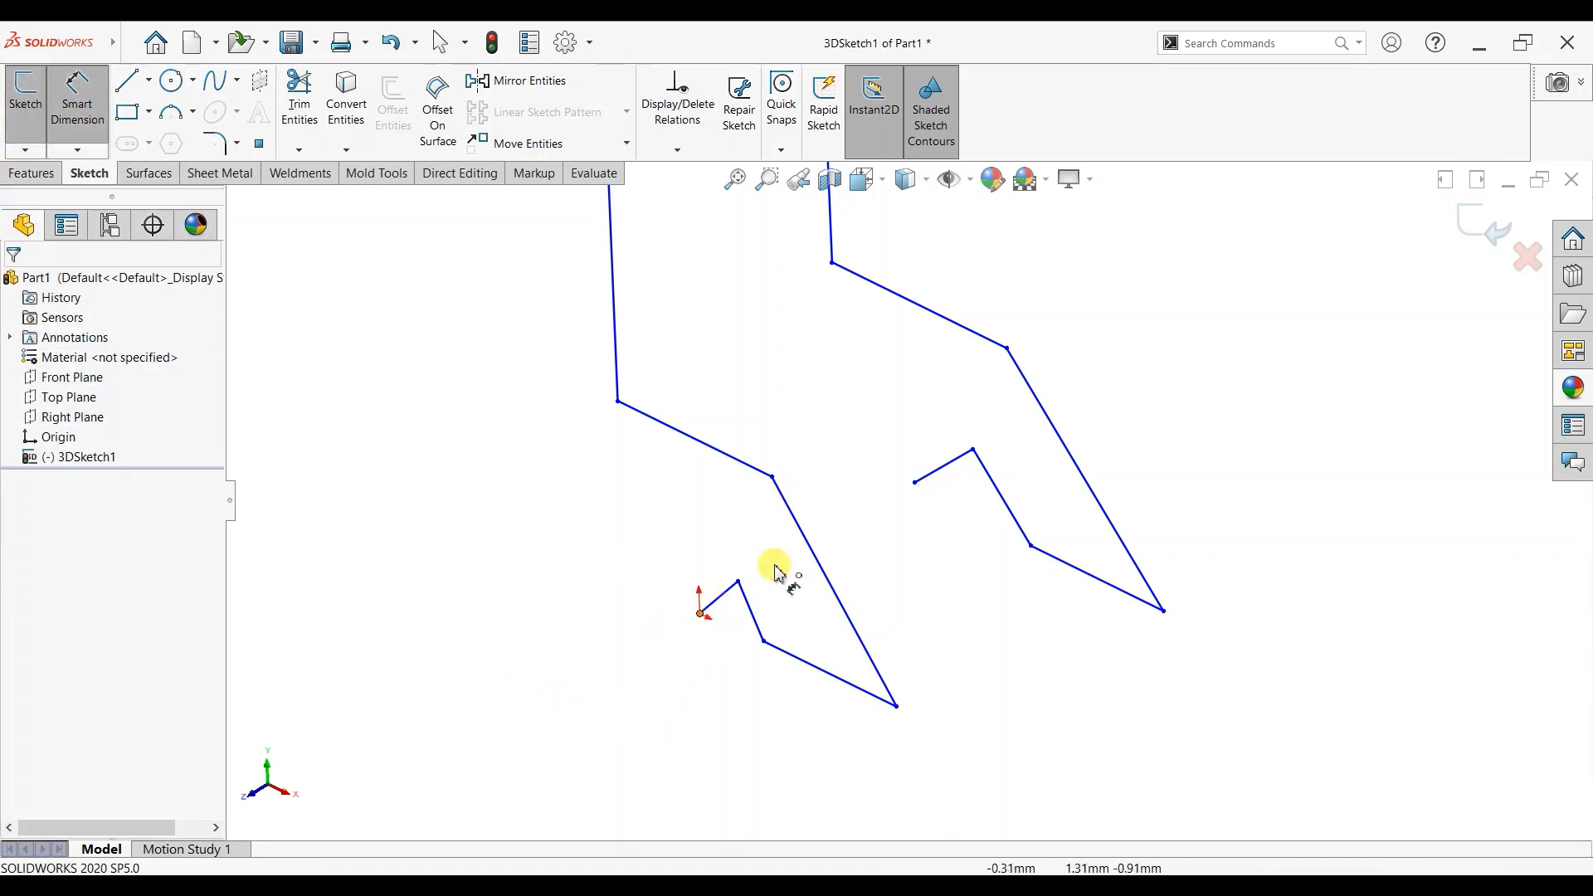
click(913, 485)
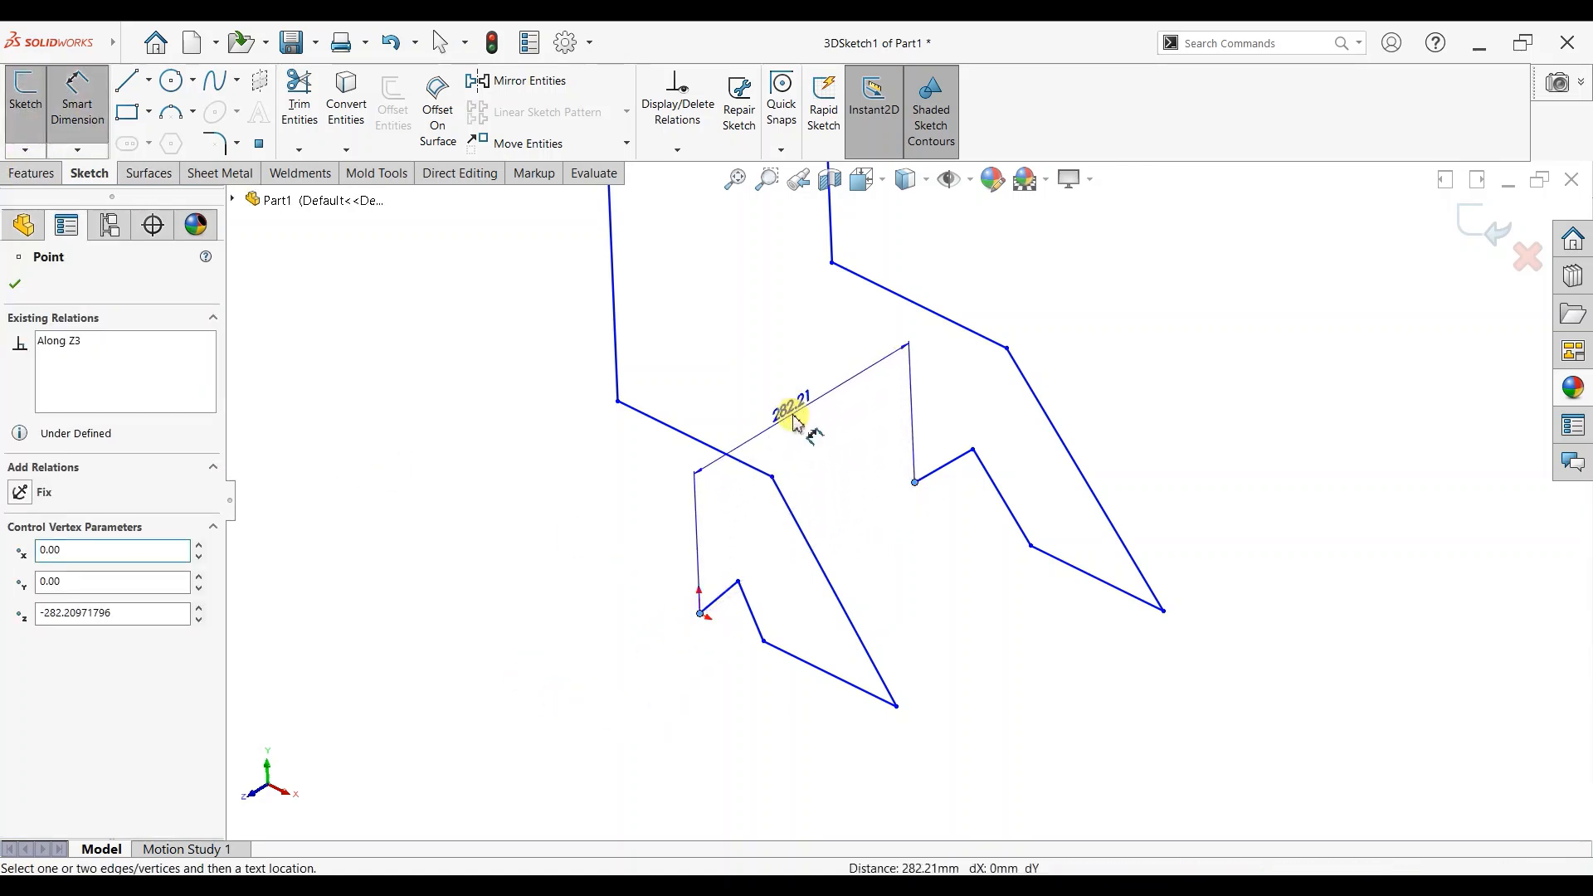
click(794, 422)
text(400)
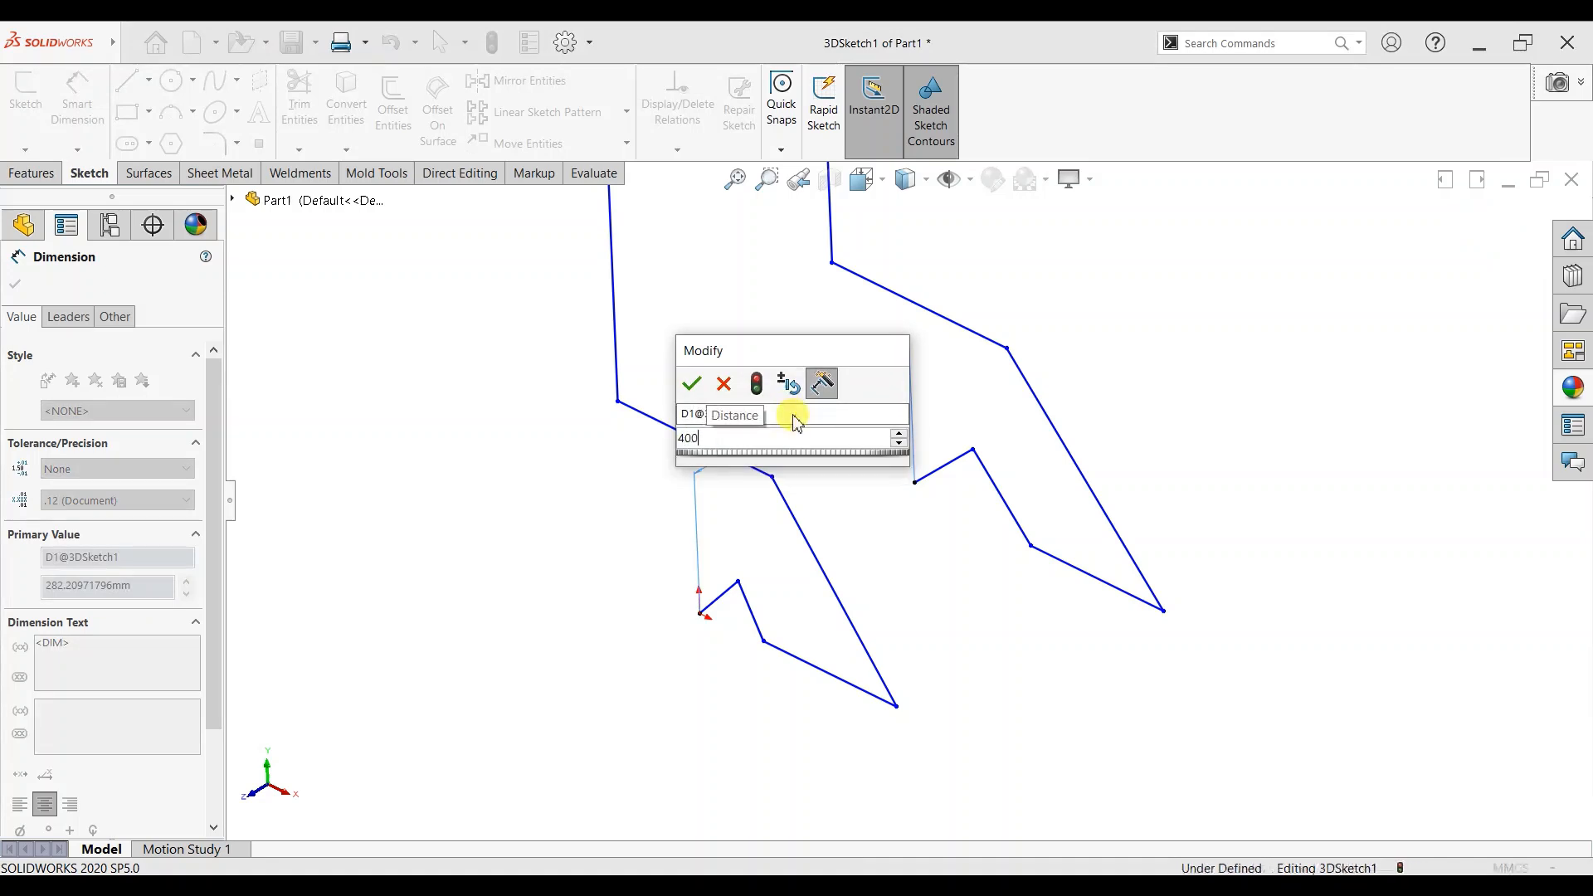
key(Return)
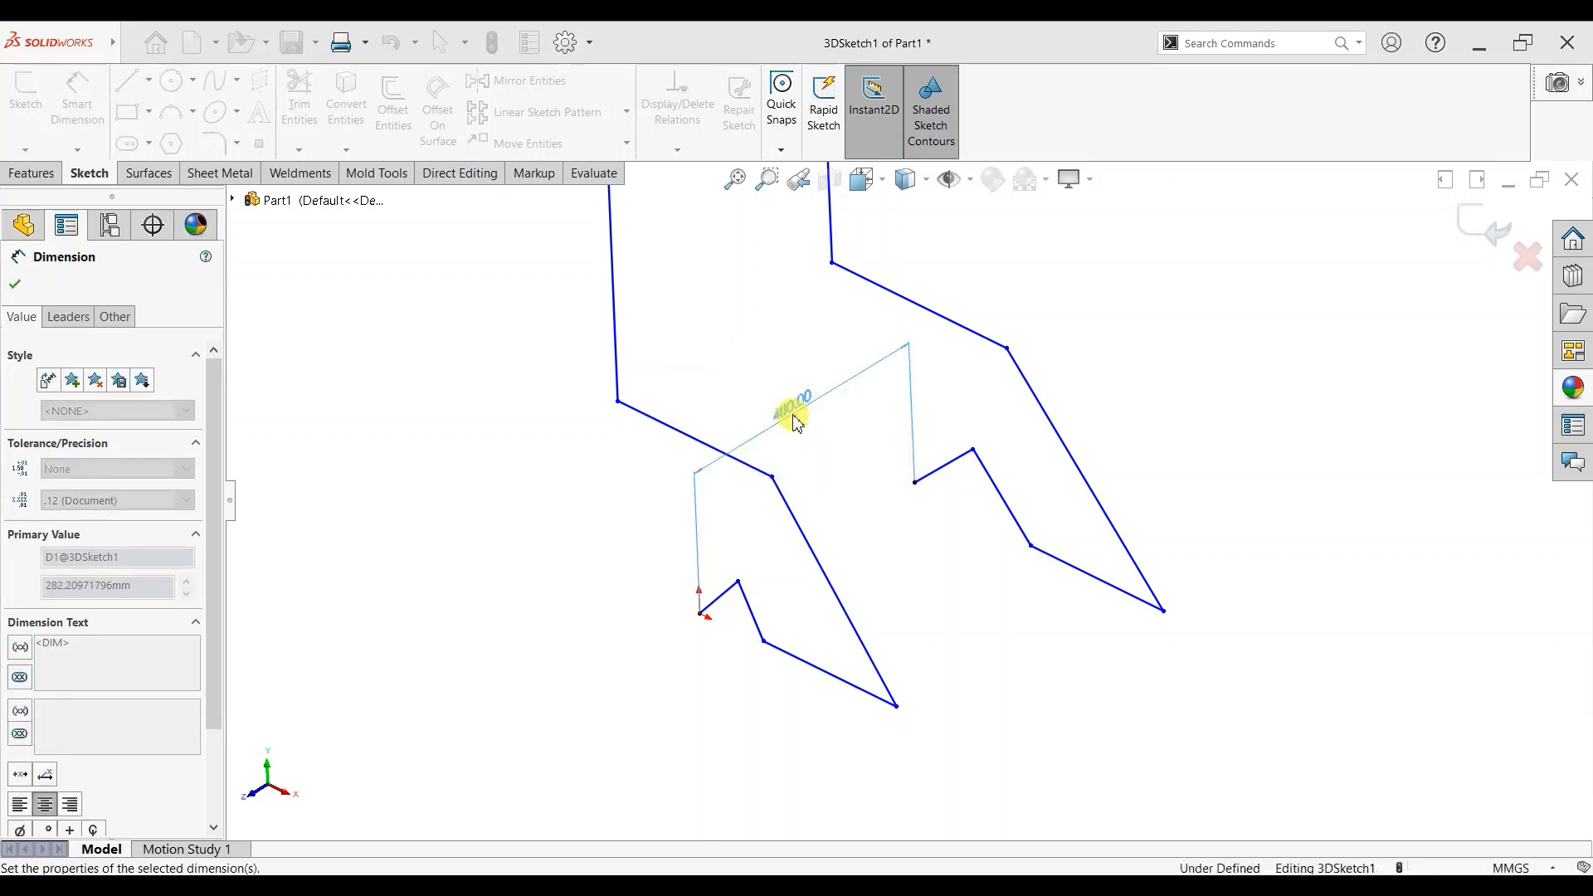
click(896, 707)
click(1163, 611)
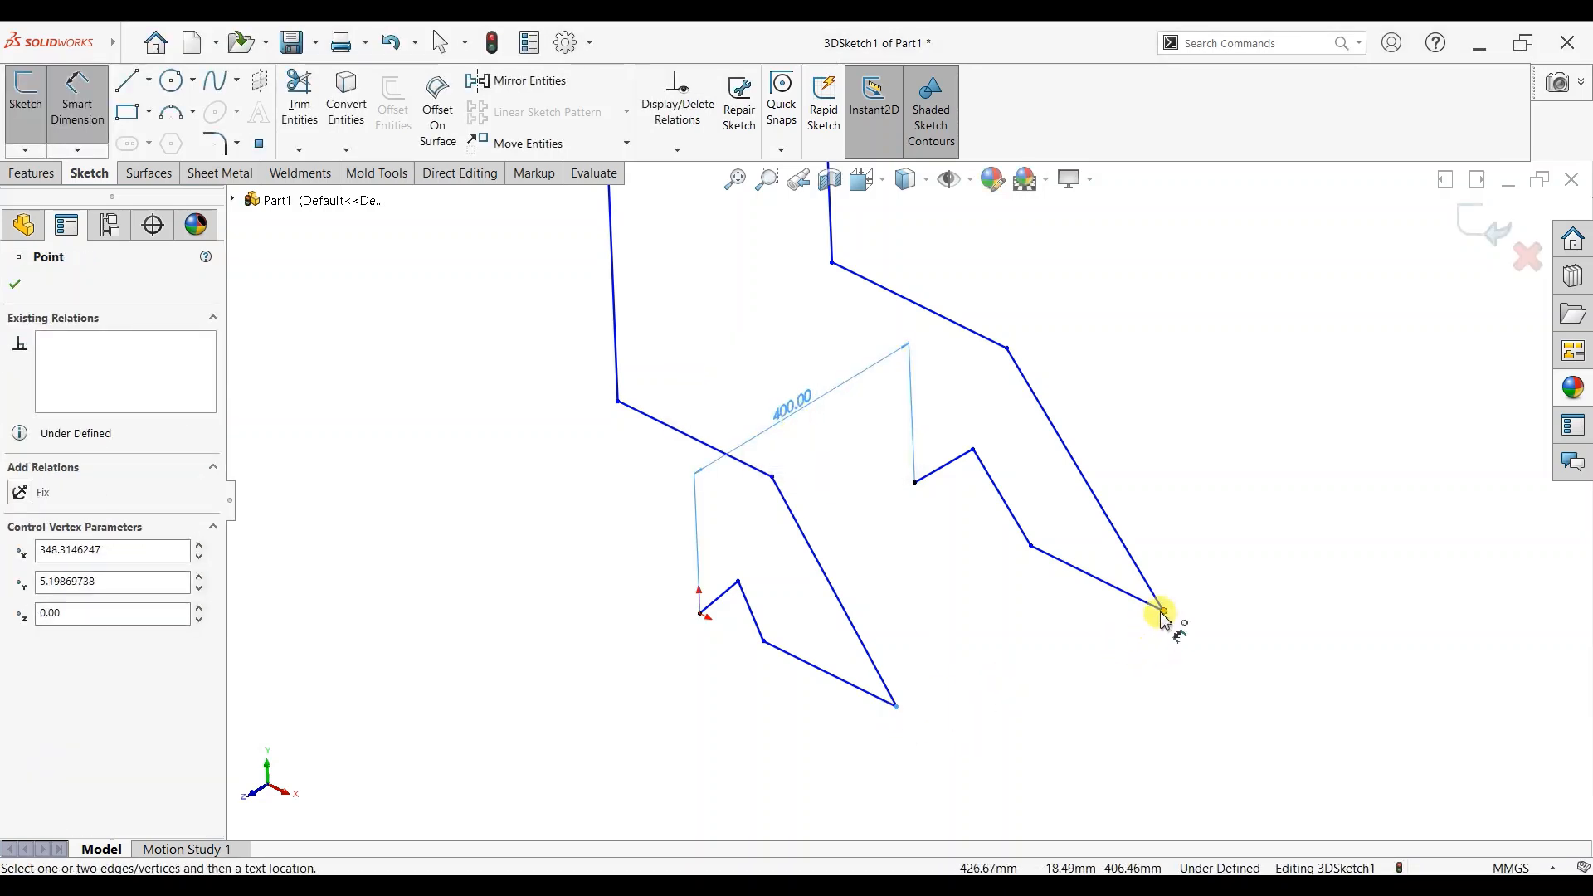
key(Escape)
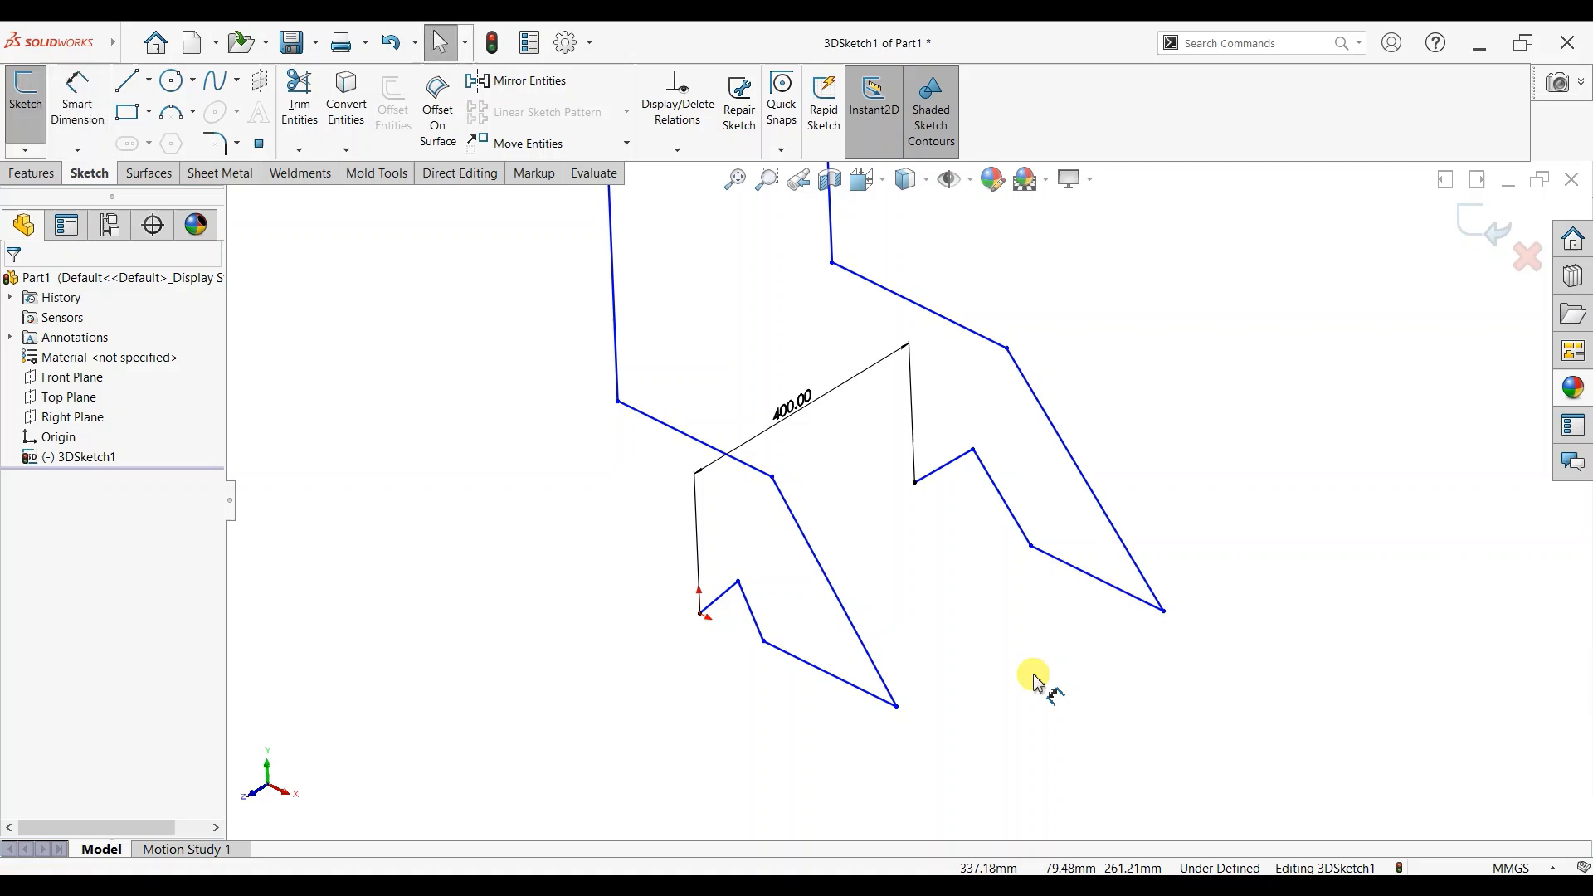
Step: Add an Along Z relation between the lower ends of the two profiles' long oblique lines
click(897, 708)
ctrl+click(1163, 612)
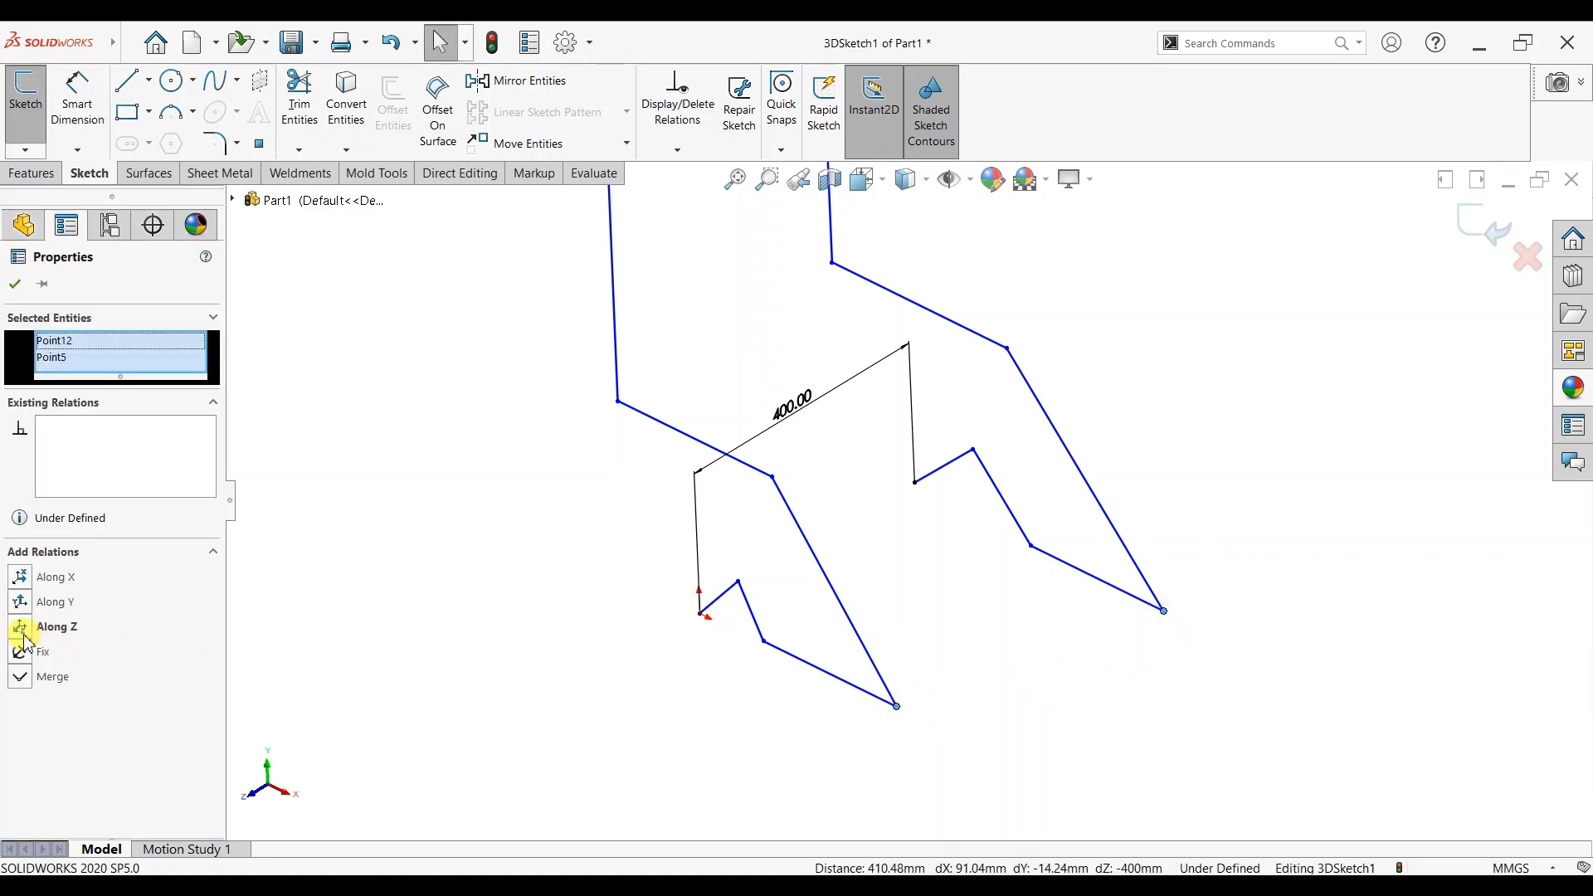
click(21, 629)
click(15, 285)
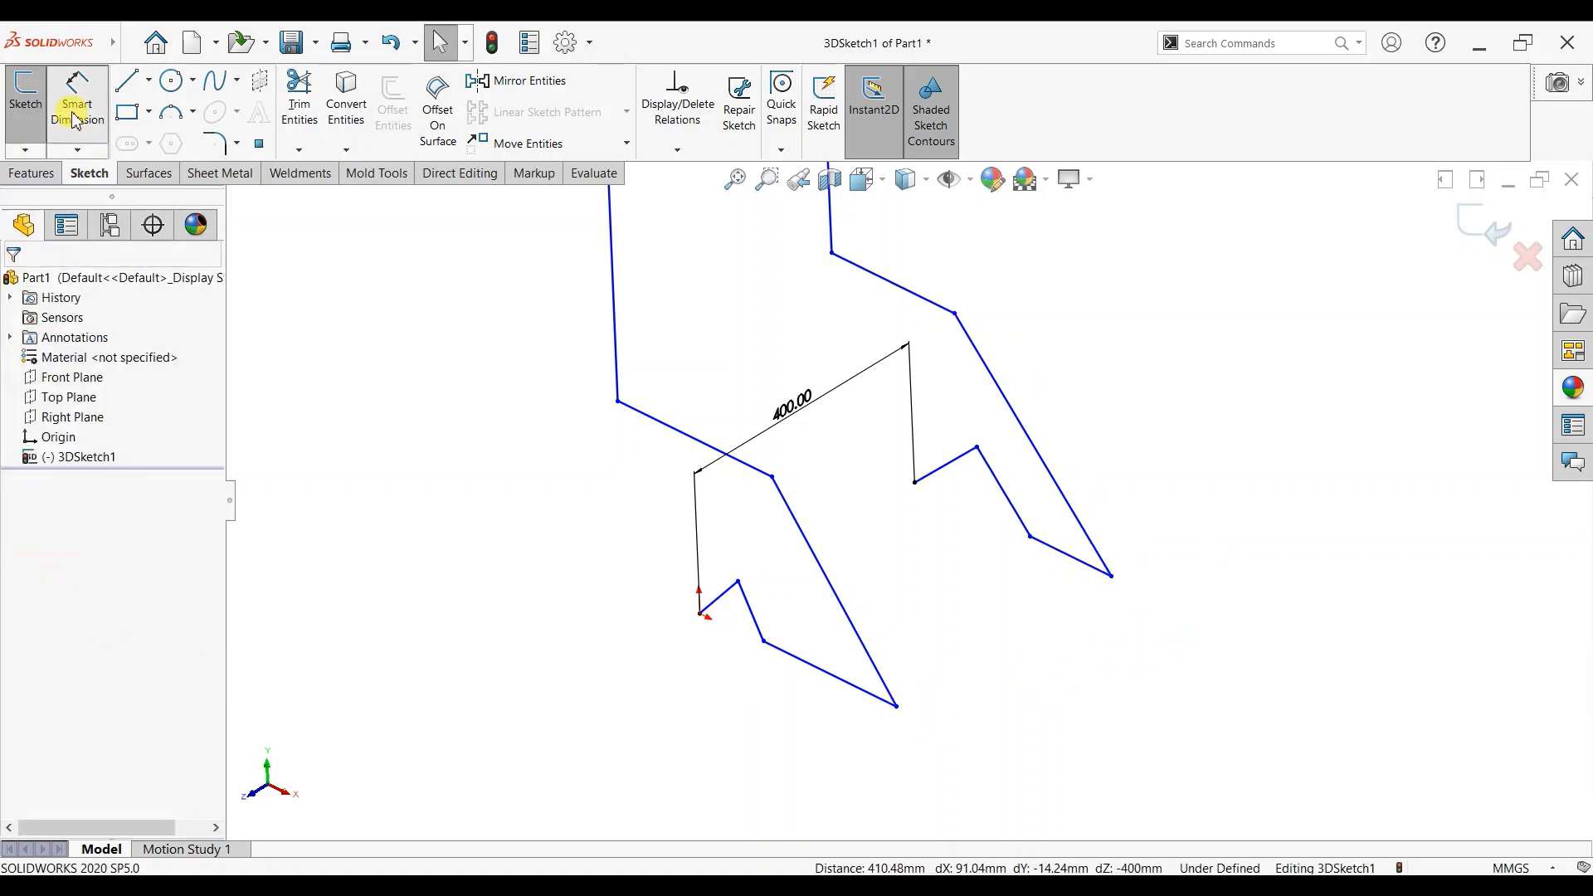
Step: Dimension the distance between the lower ends of the two profiles' long oblique lines at 400 mm
click(77, 93)
click(1112, 576)
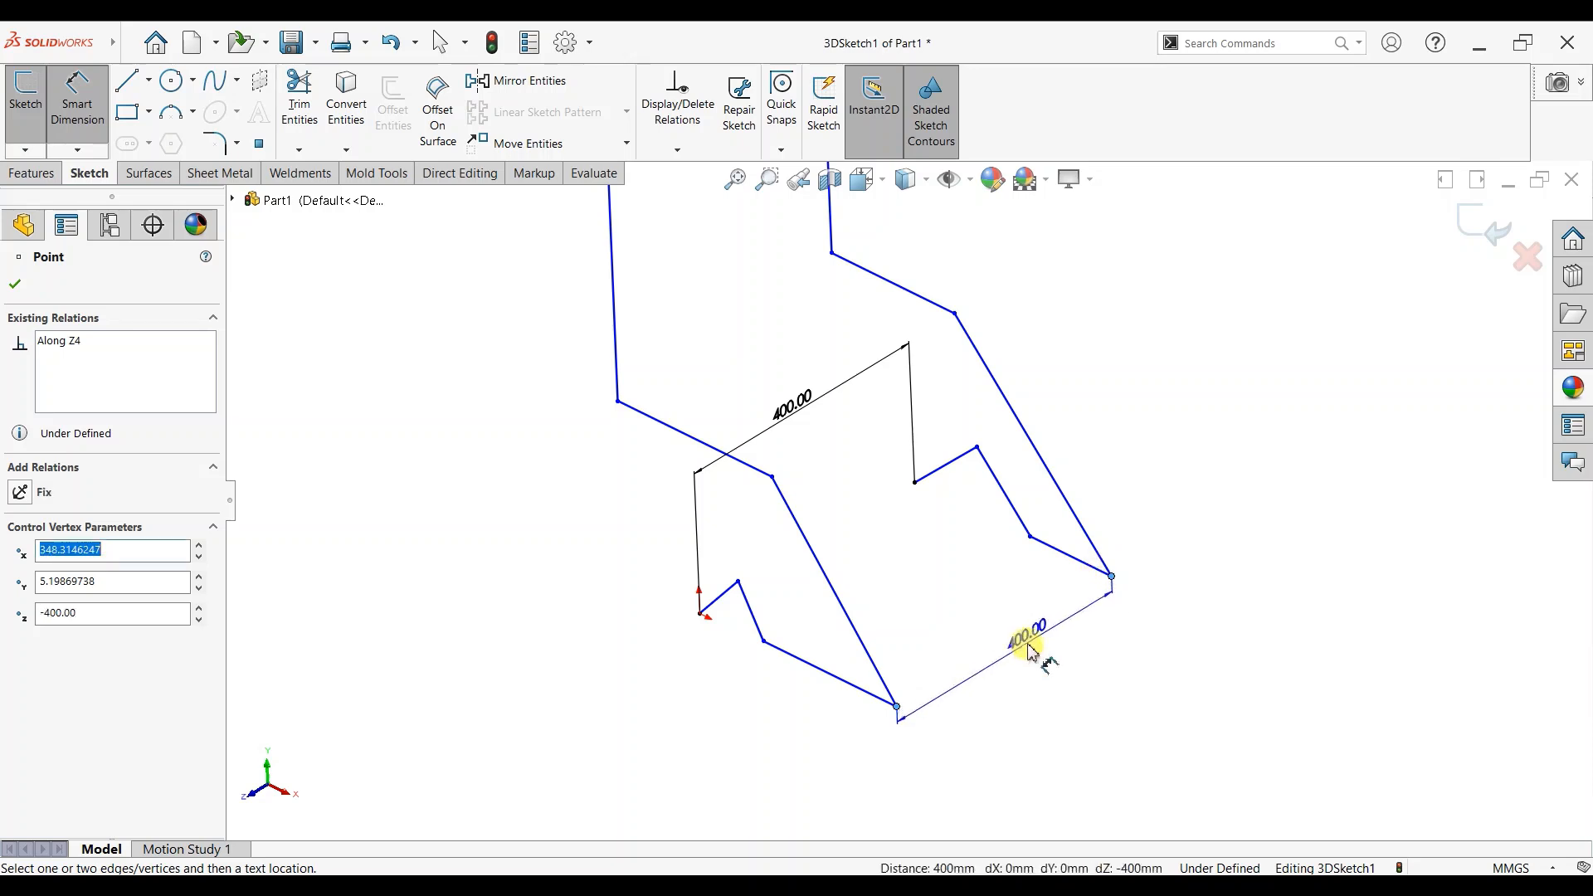
click(1029, 639)
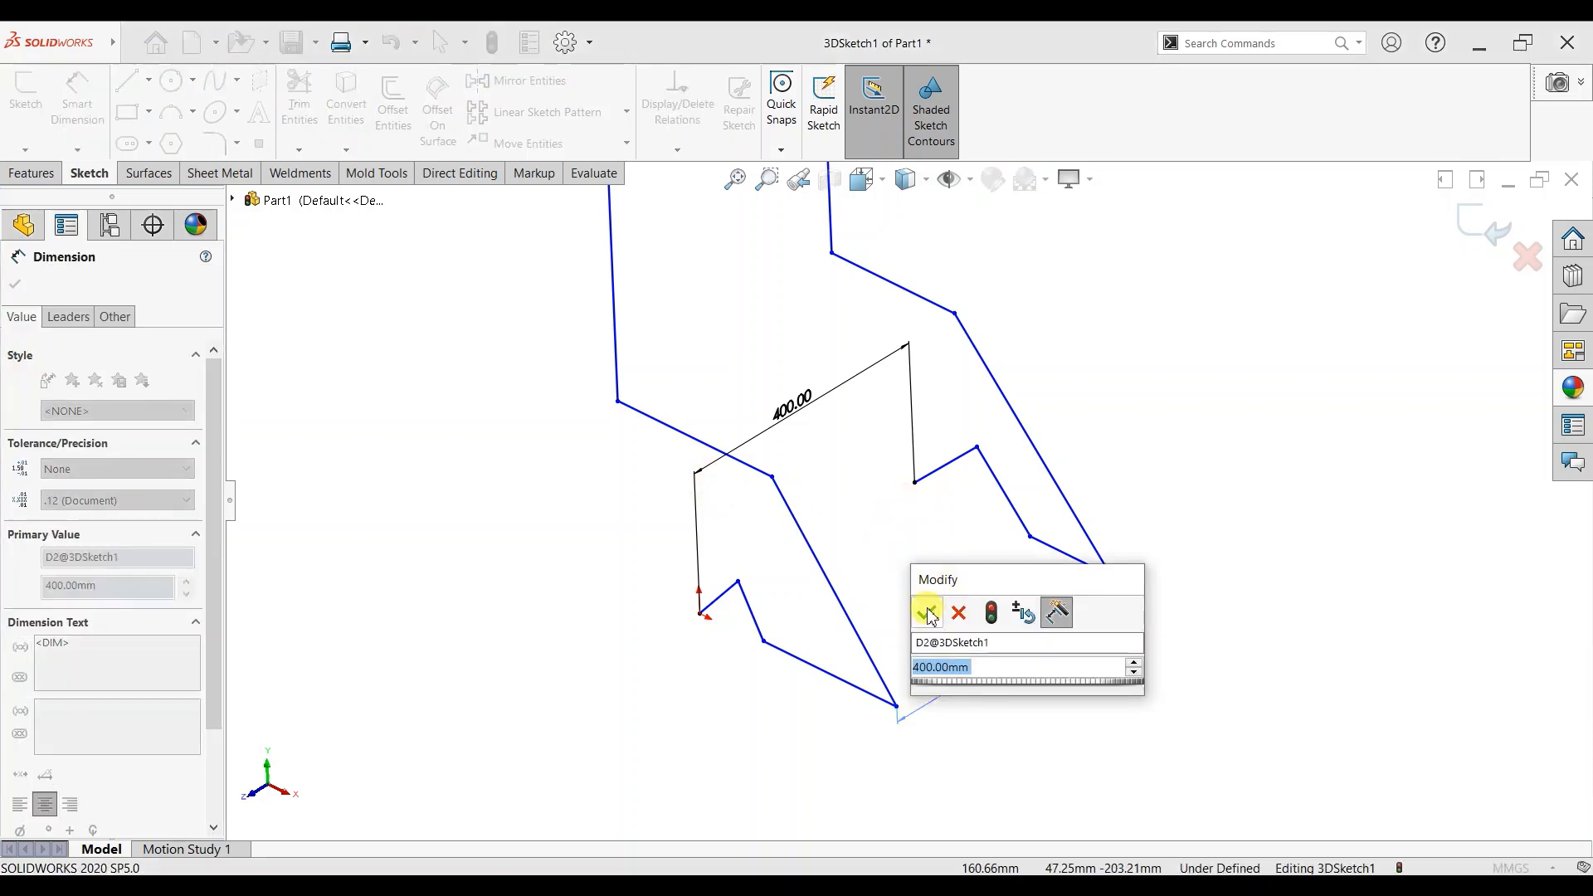
click(929, 611)
key(Escape)
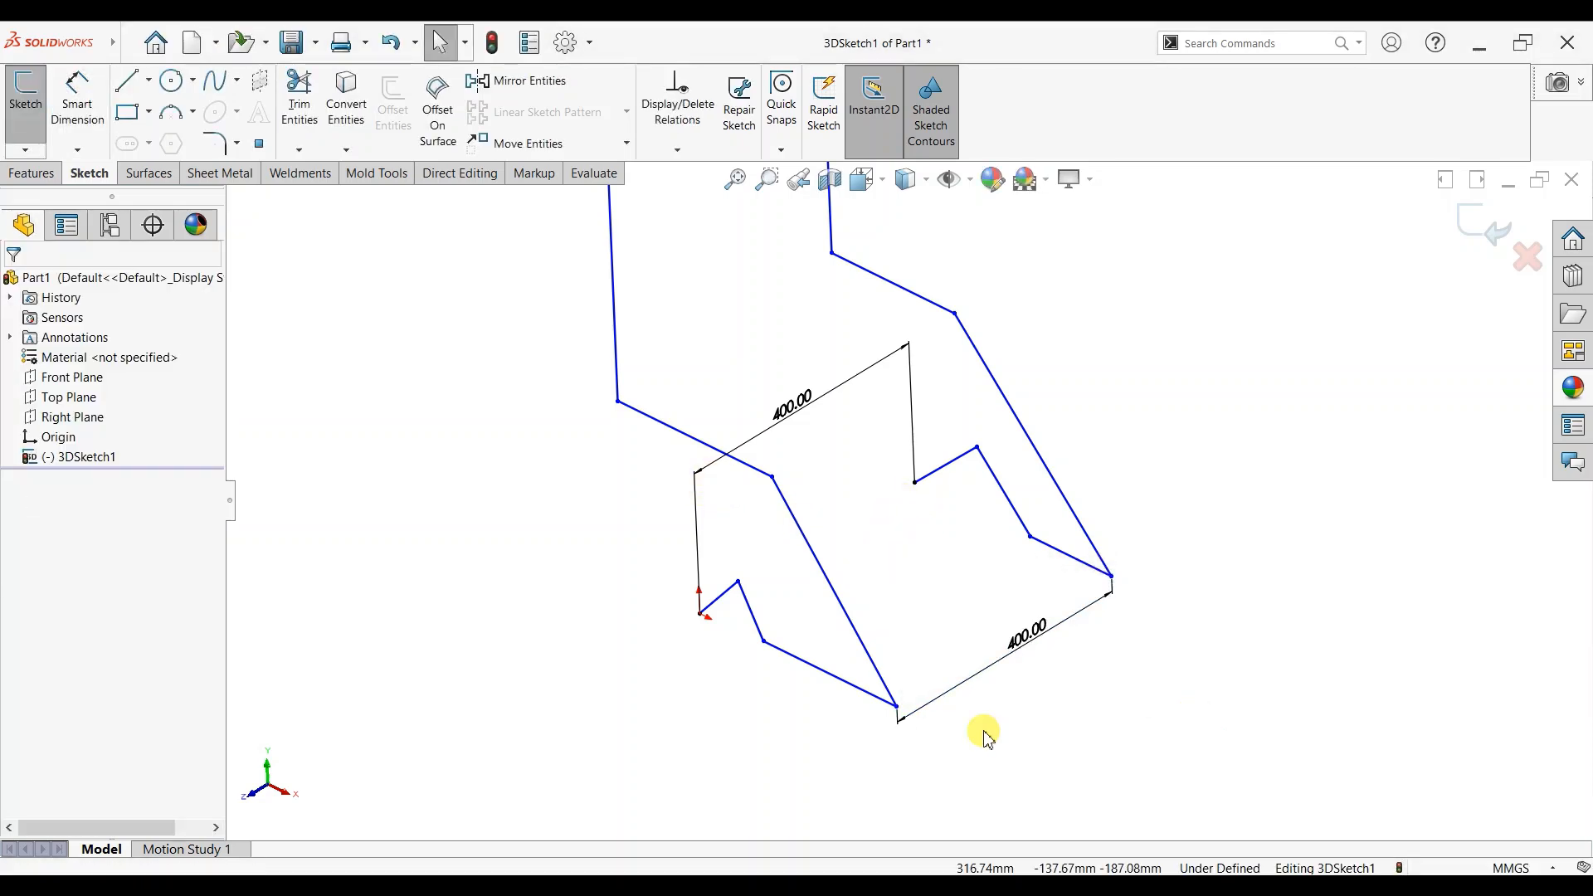
Step: Make the first profile's short downward oblique line parallel to its long oblique line
mouse_move(835, 668)
middle_down()
mouse_move(888, 612)
mouse_move(878, 622)
middle_up()
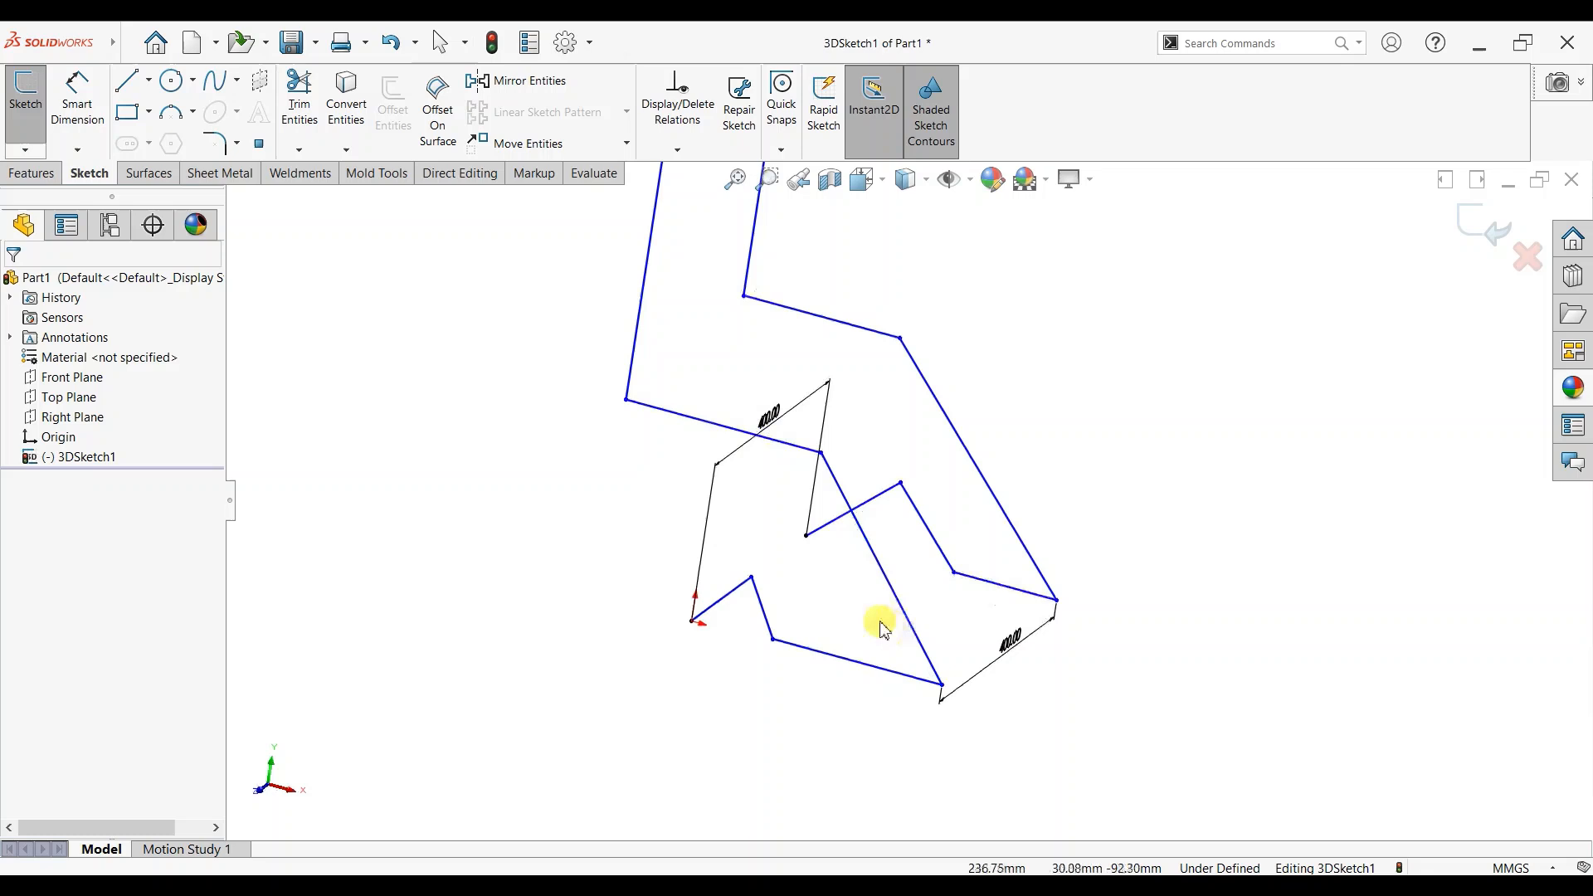
click(764, 613)
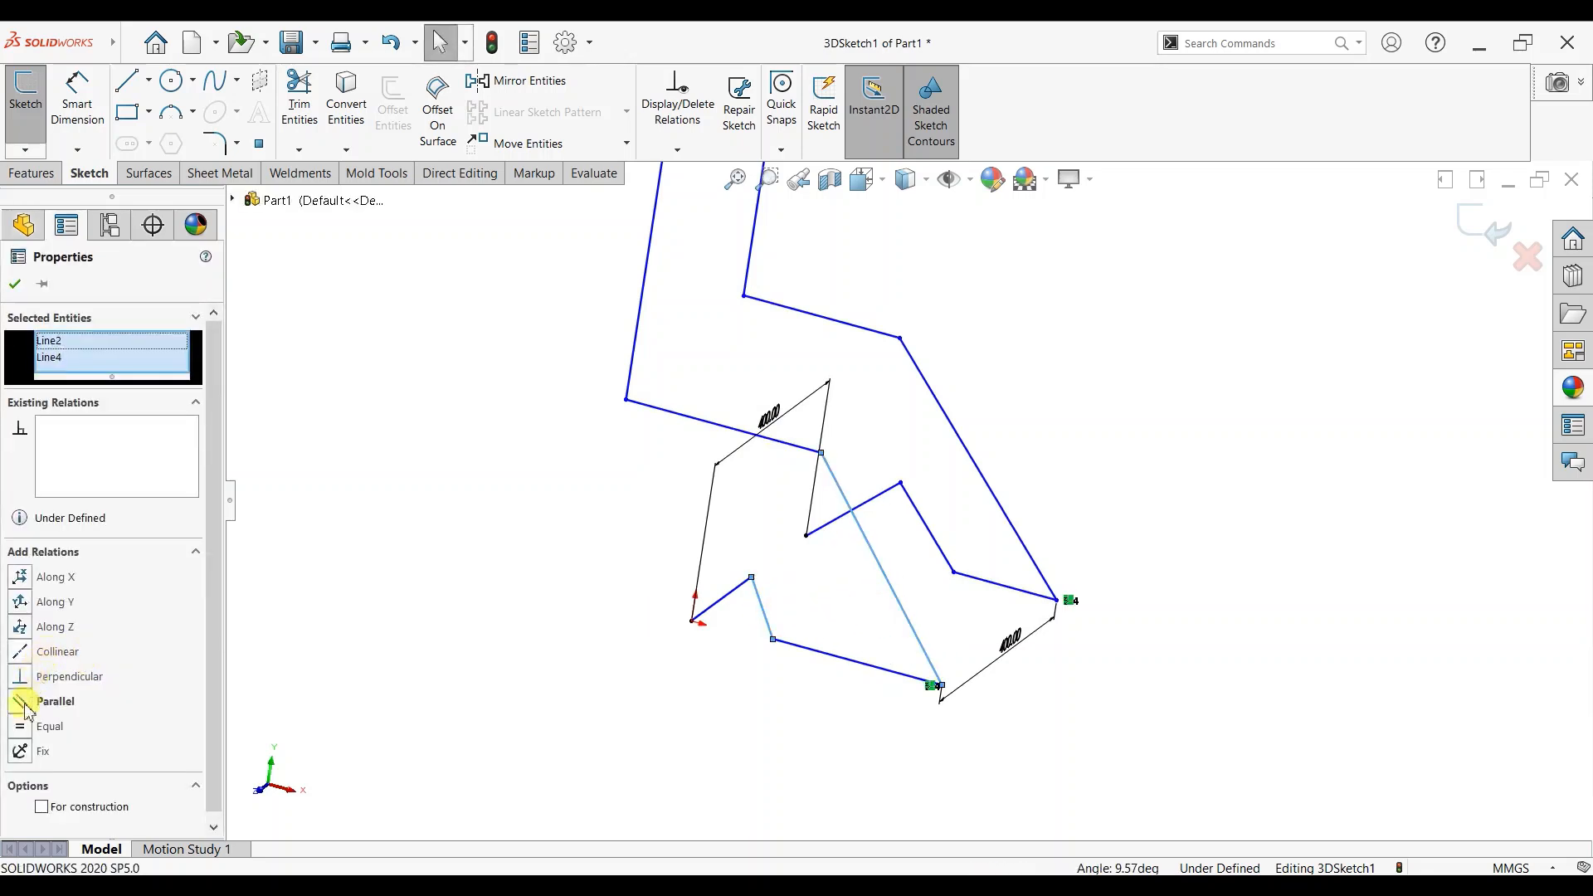
click(20, 701)
click(15, 283)
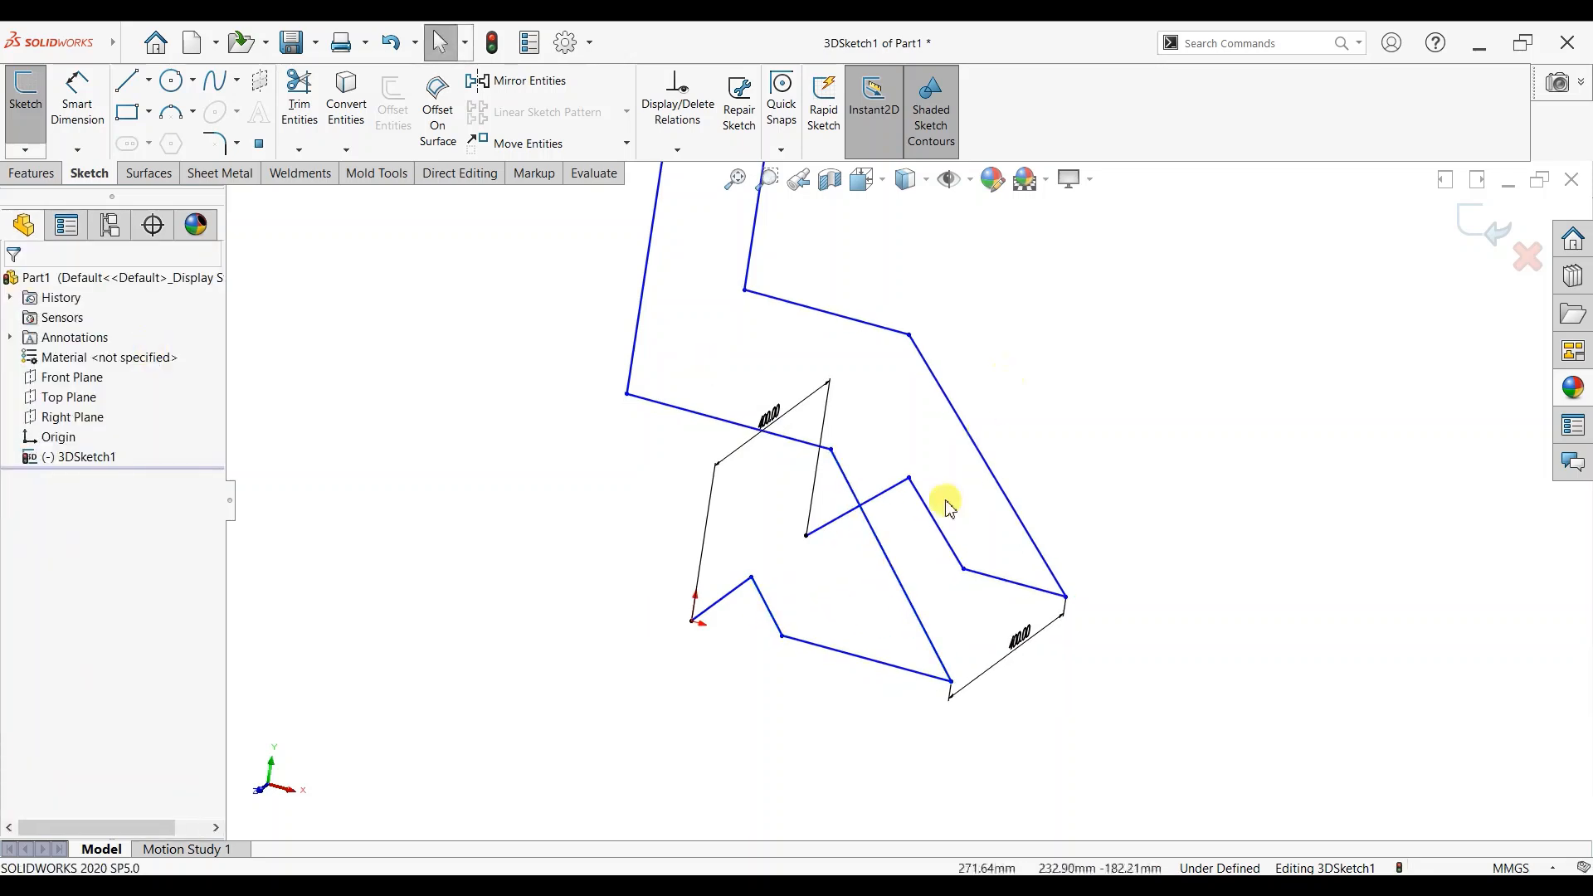
Step: Check the relations between the second profile's short downward oblique line and its long oblique line
click(935, 531)
ctrl+click(1006, 498)
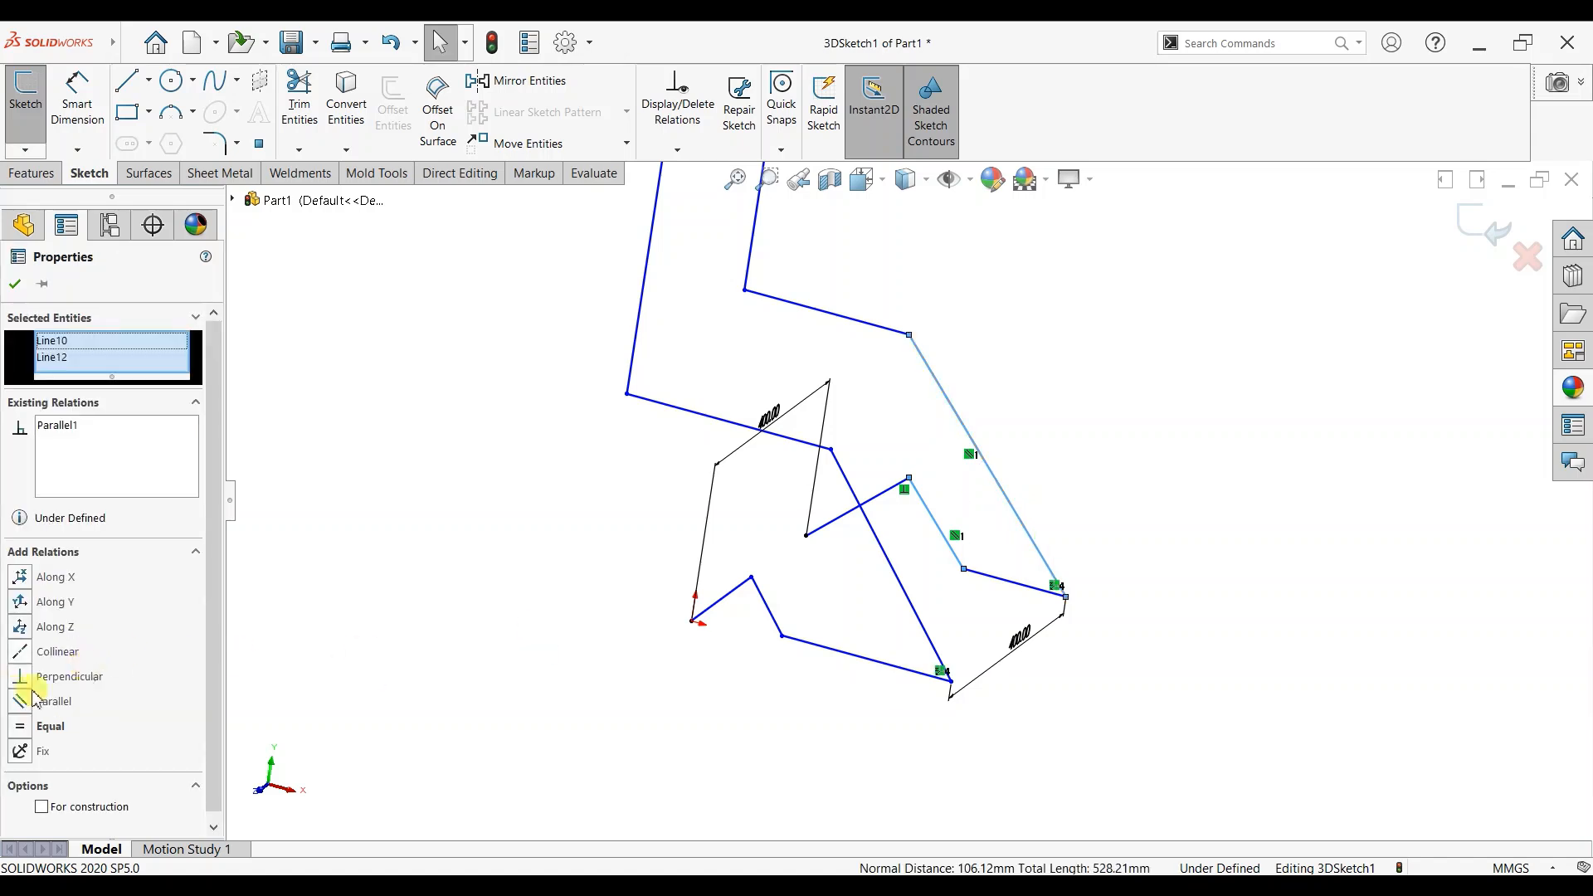
click(15, 284)
mouse_move(893, 687)
middle_down()
mouse_move(906, 569)
mouse_move(922, 655)
mouse_move(893, 653)
middle_up()
scroll(741, 622, down, 5)
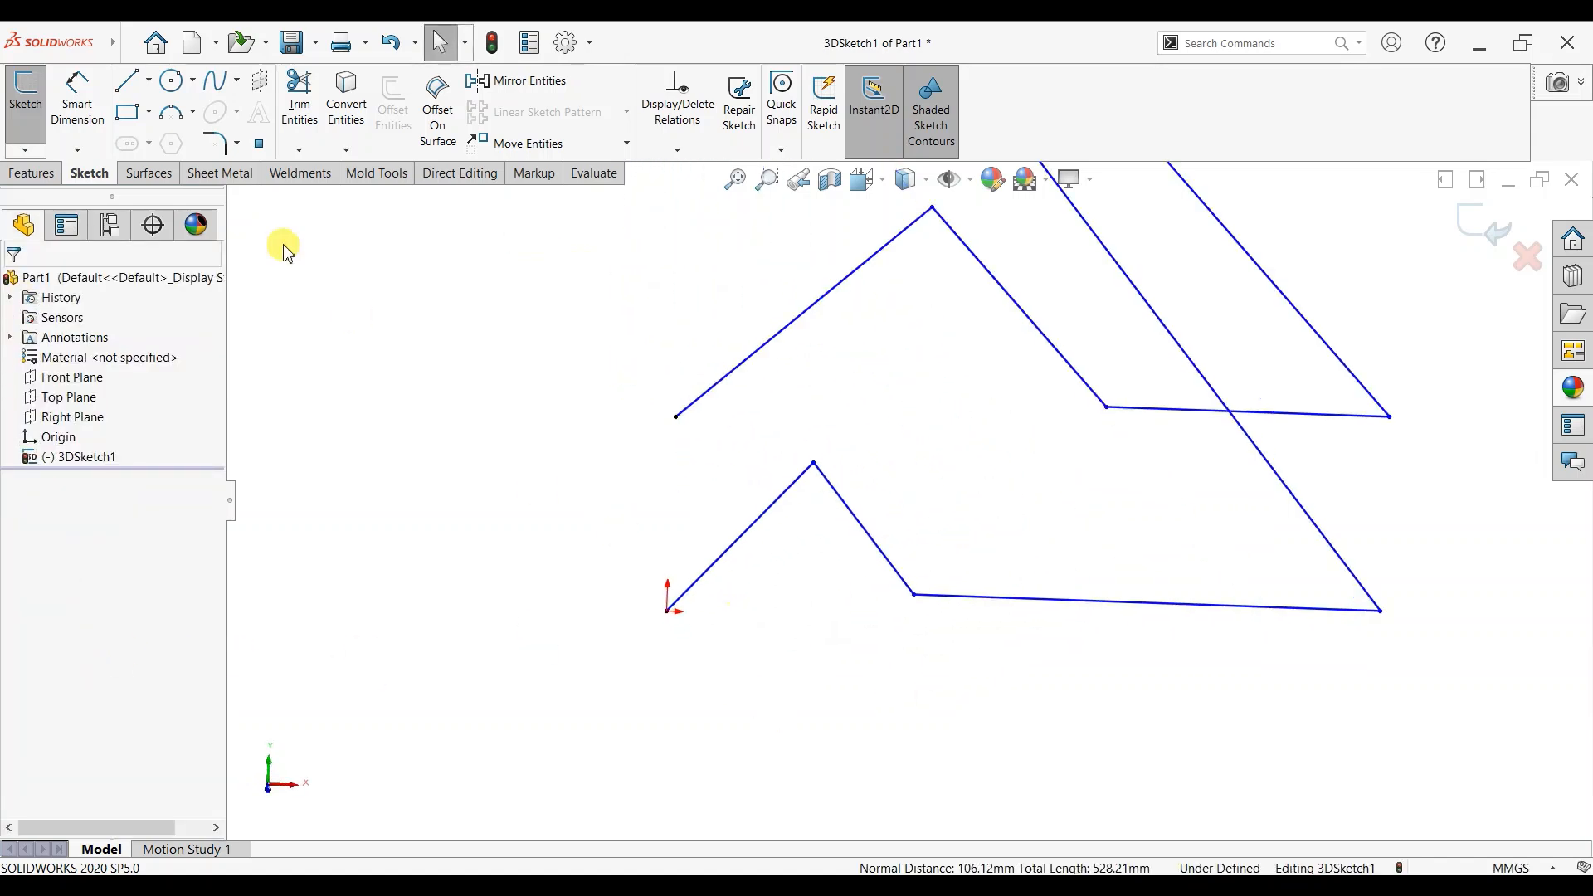
click(77, 100)
click(914, 595)
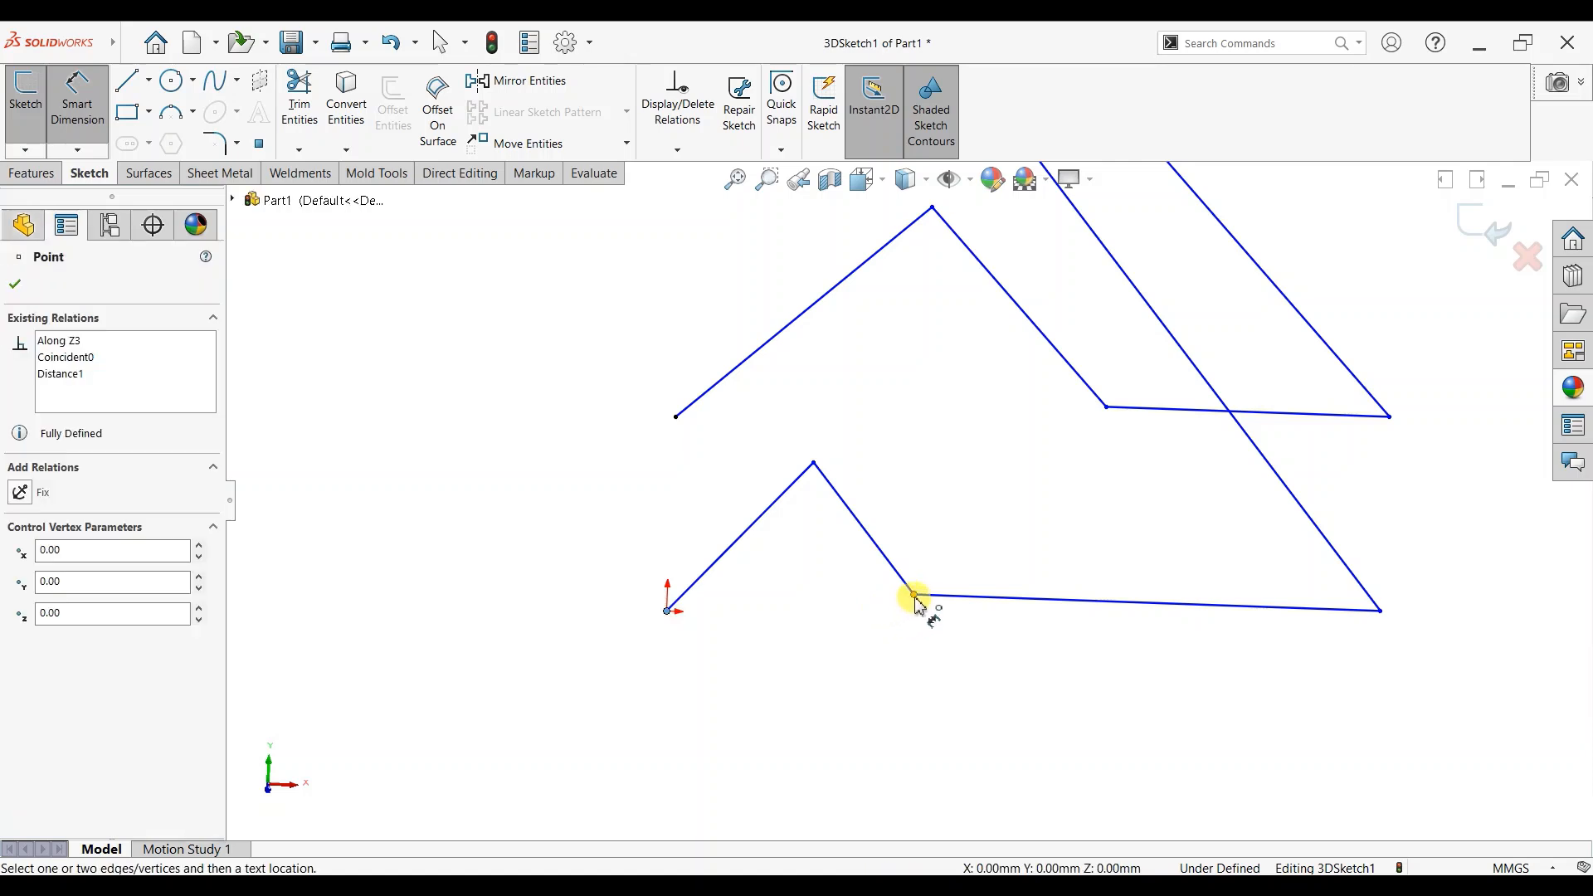
key(Escape)
key(Escape)
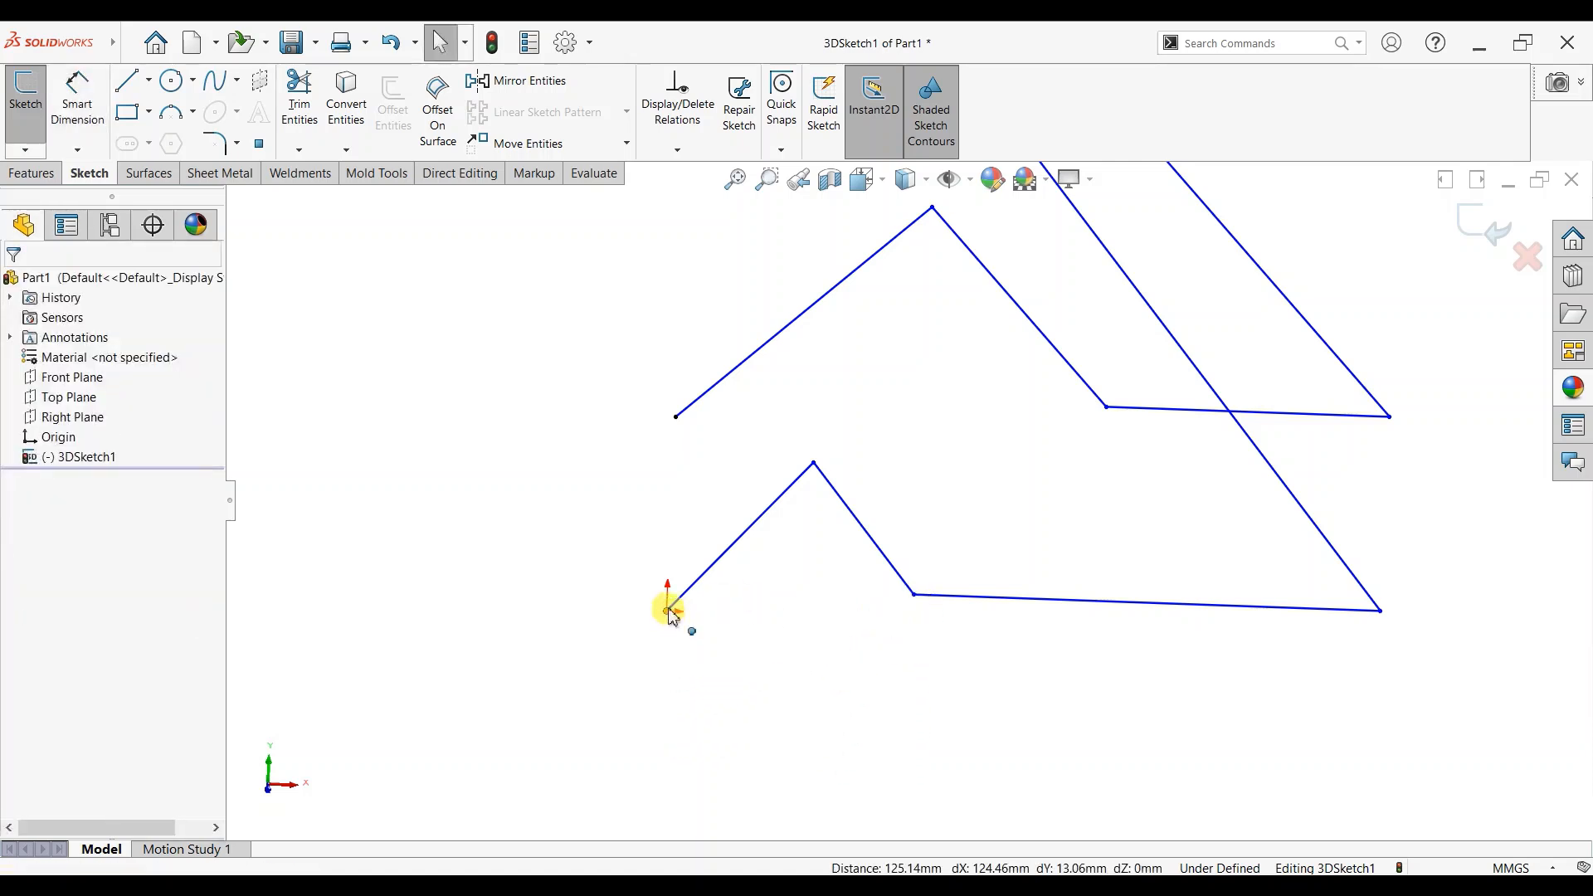
Step: Add an Along X relation between the origin and the lower end of the first profile's short downward oblique line
ctrl+click(913, 594)
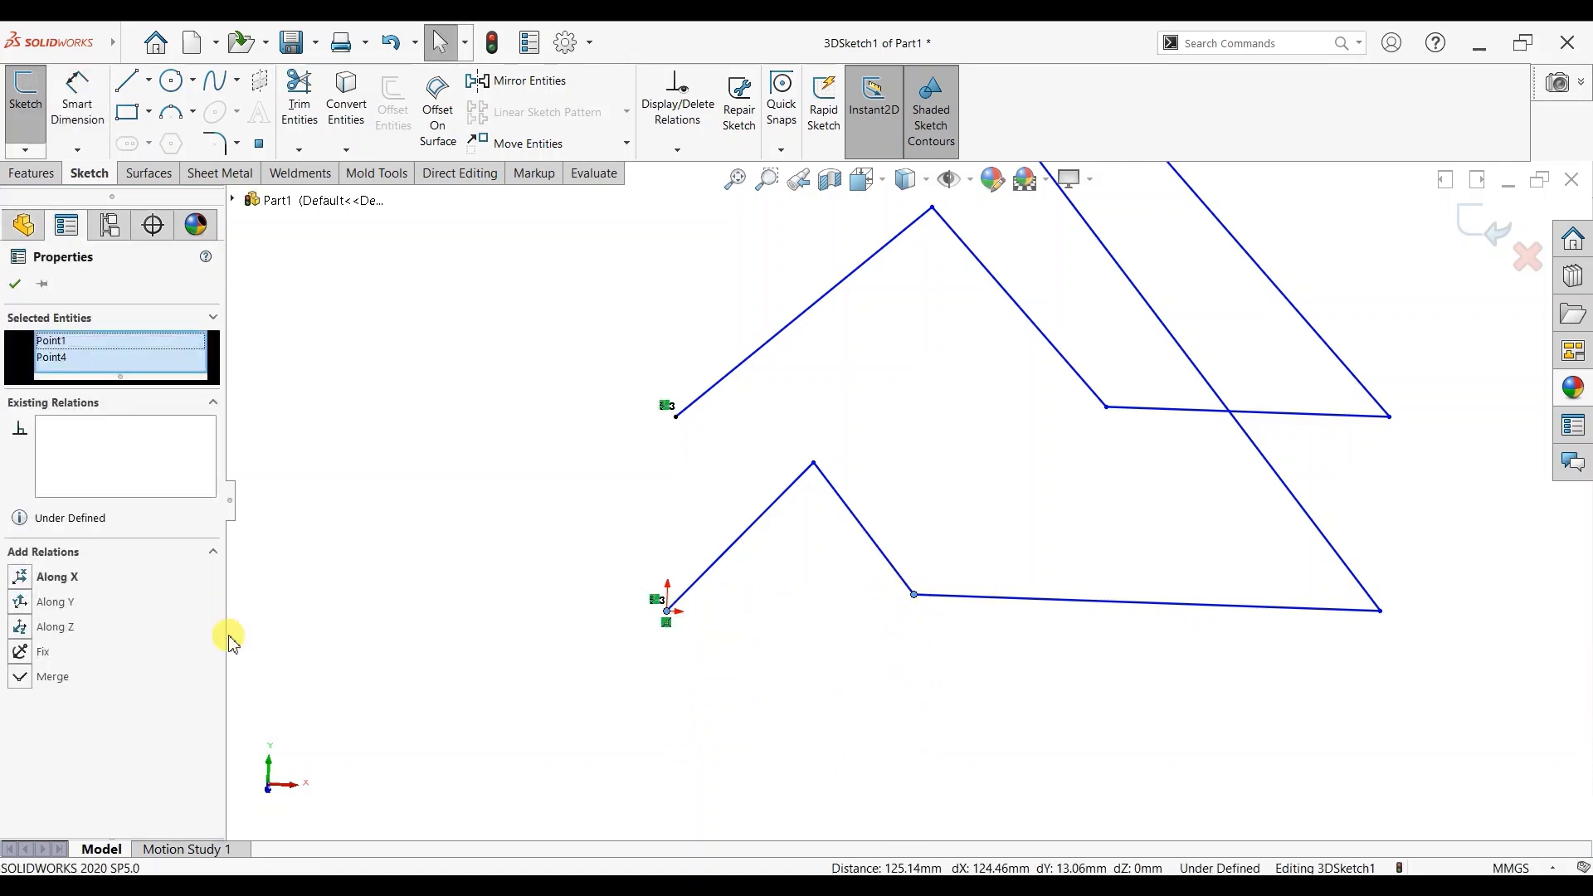
click(20, 576)
click(1059, 436)
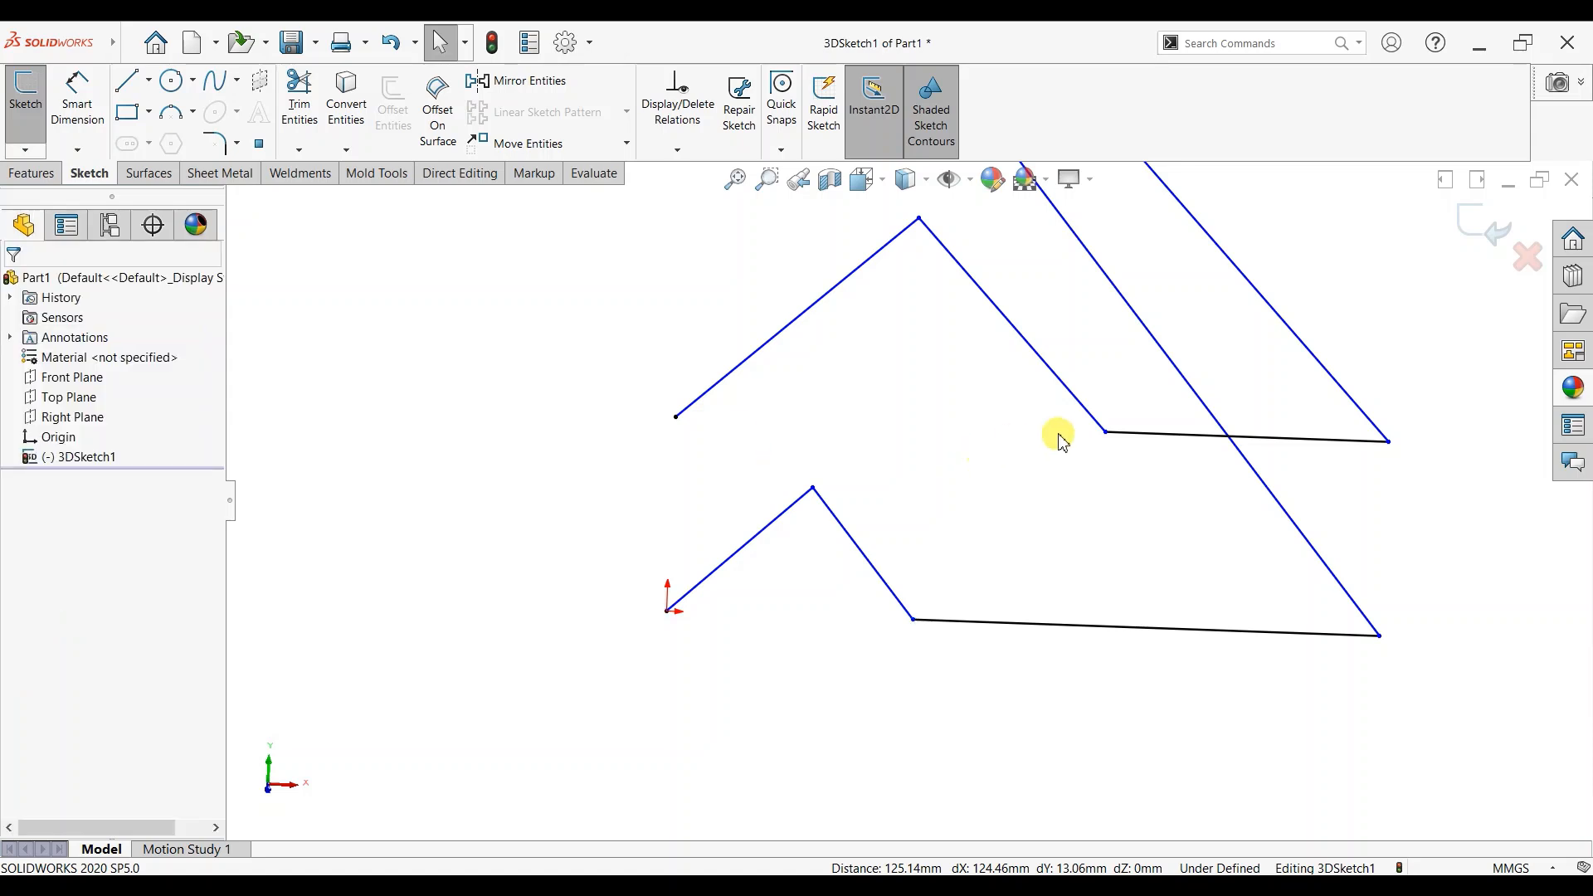
Step: Try Along X, Along Z and Along Y relations between the second profile's free endpoint and its short downward line's lower end, undoing each
click(676, 416)
ctrl+click(668, 610)
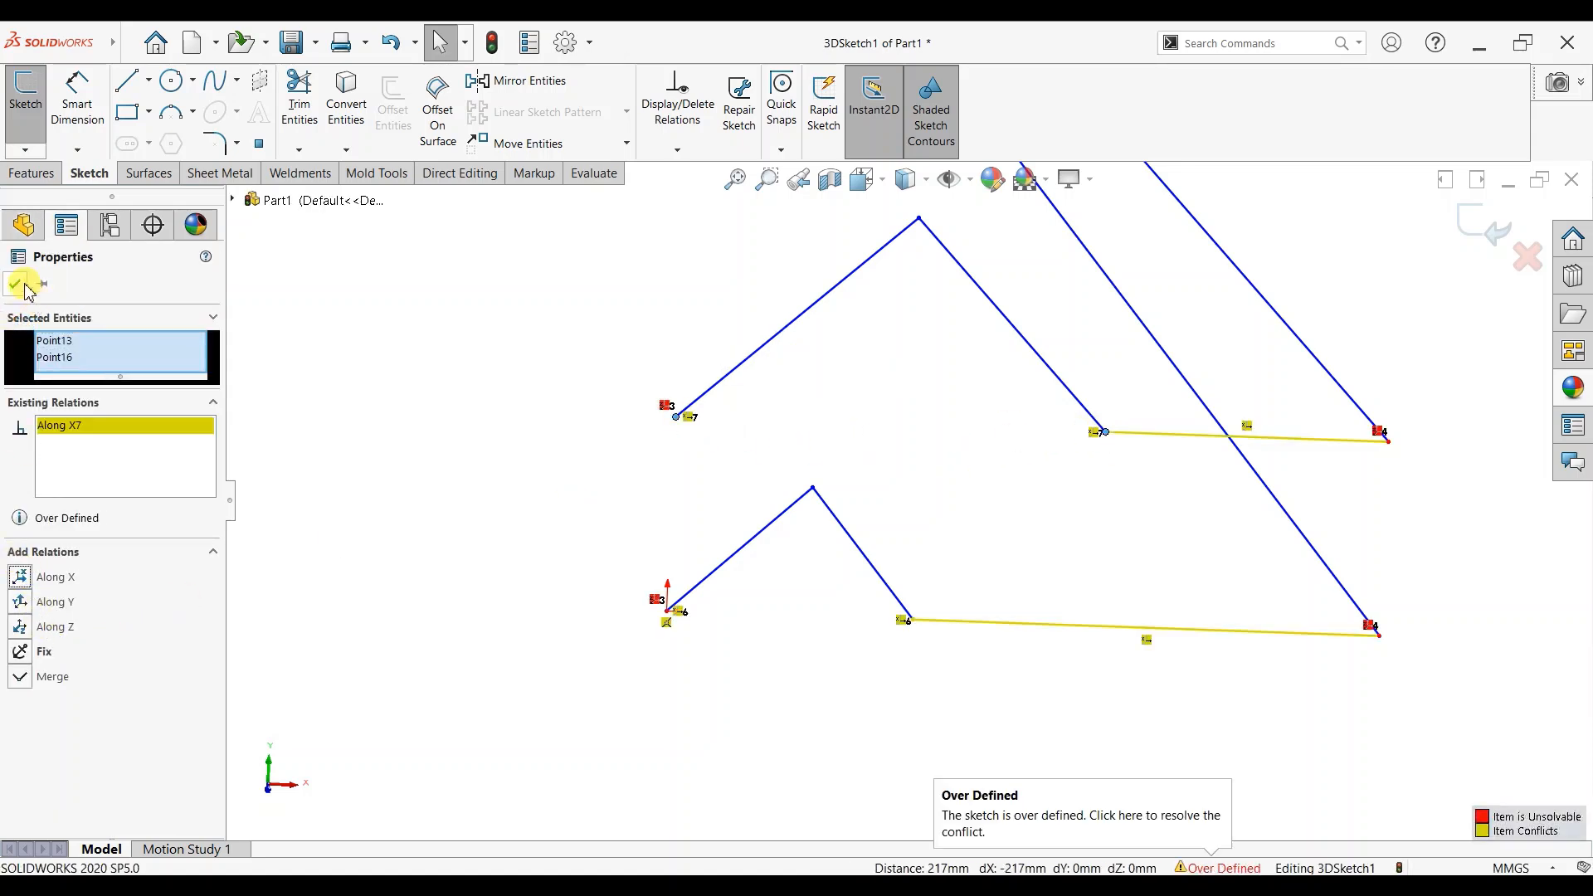
key(ctrl+z)
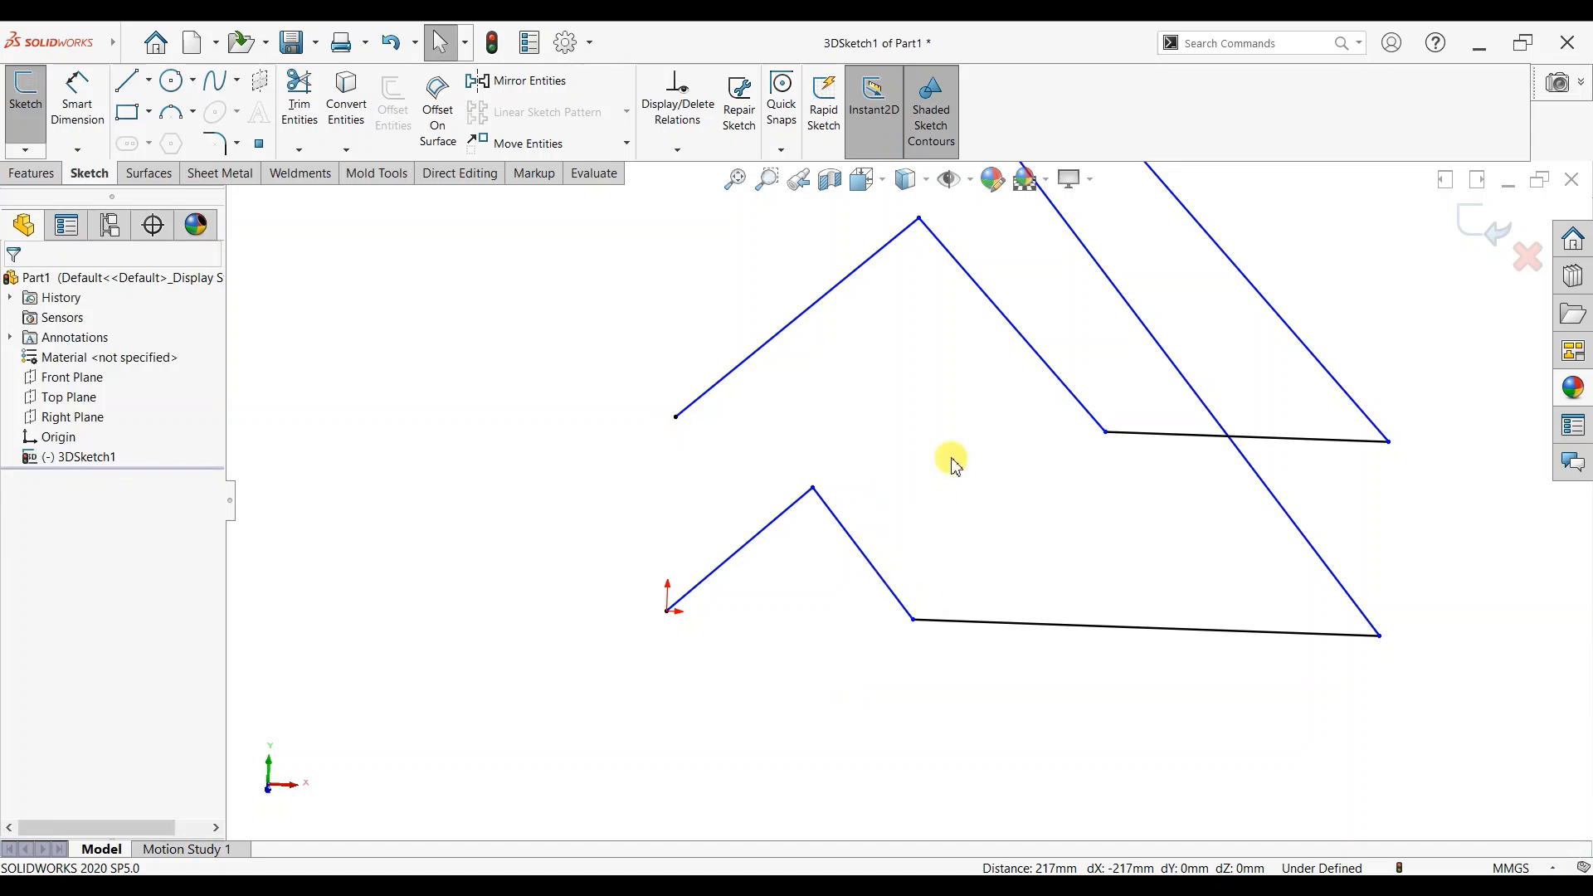
ctrl+click(1105, 432)
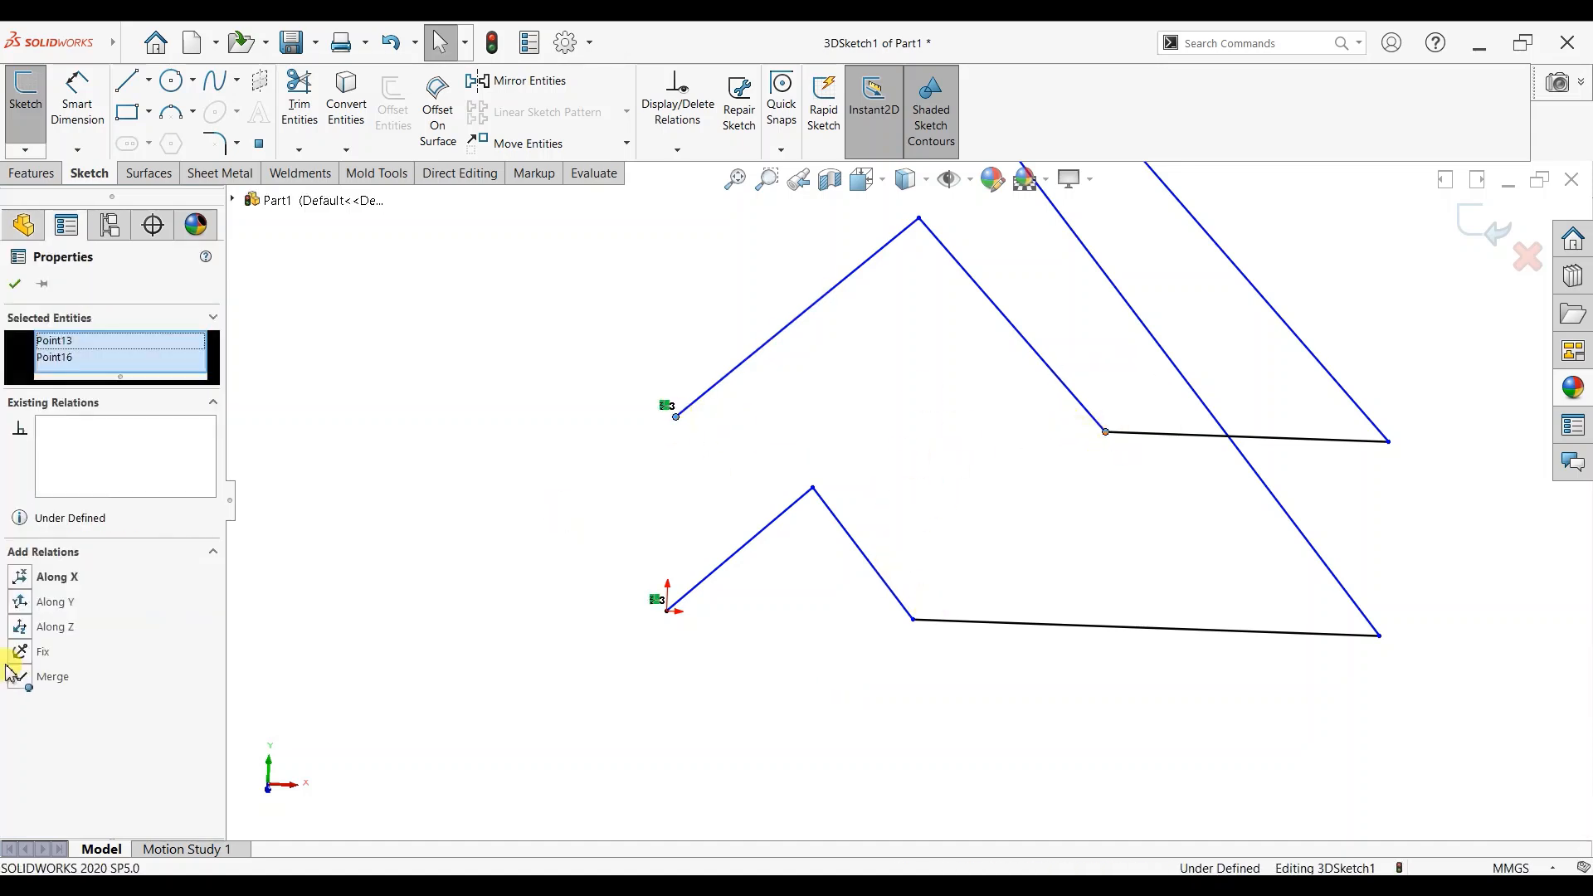
click(20, 627)
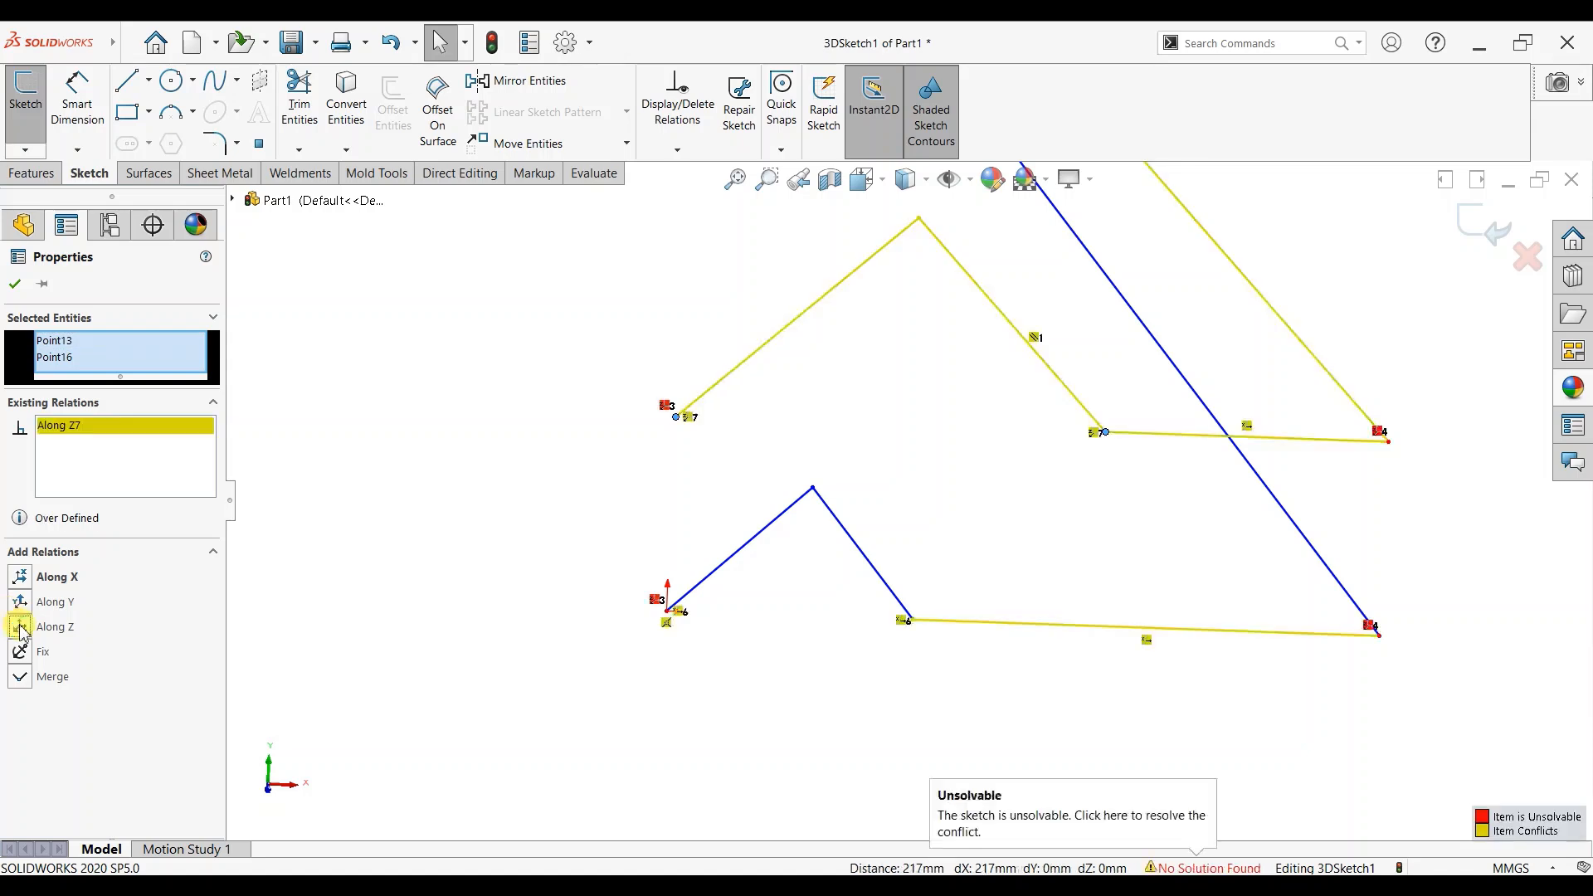
key(ctrl+z)
click(20, 602)
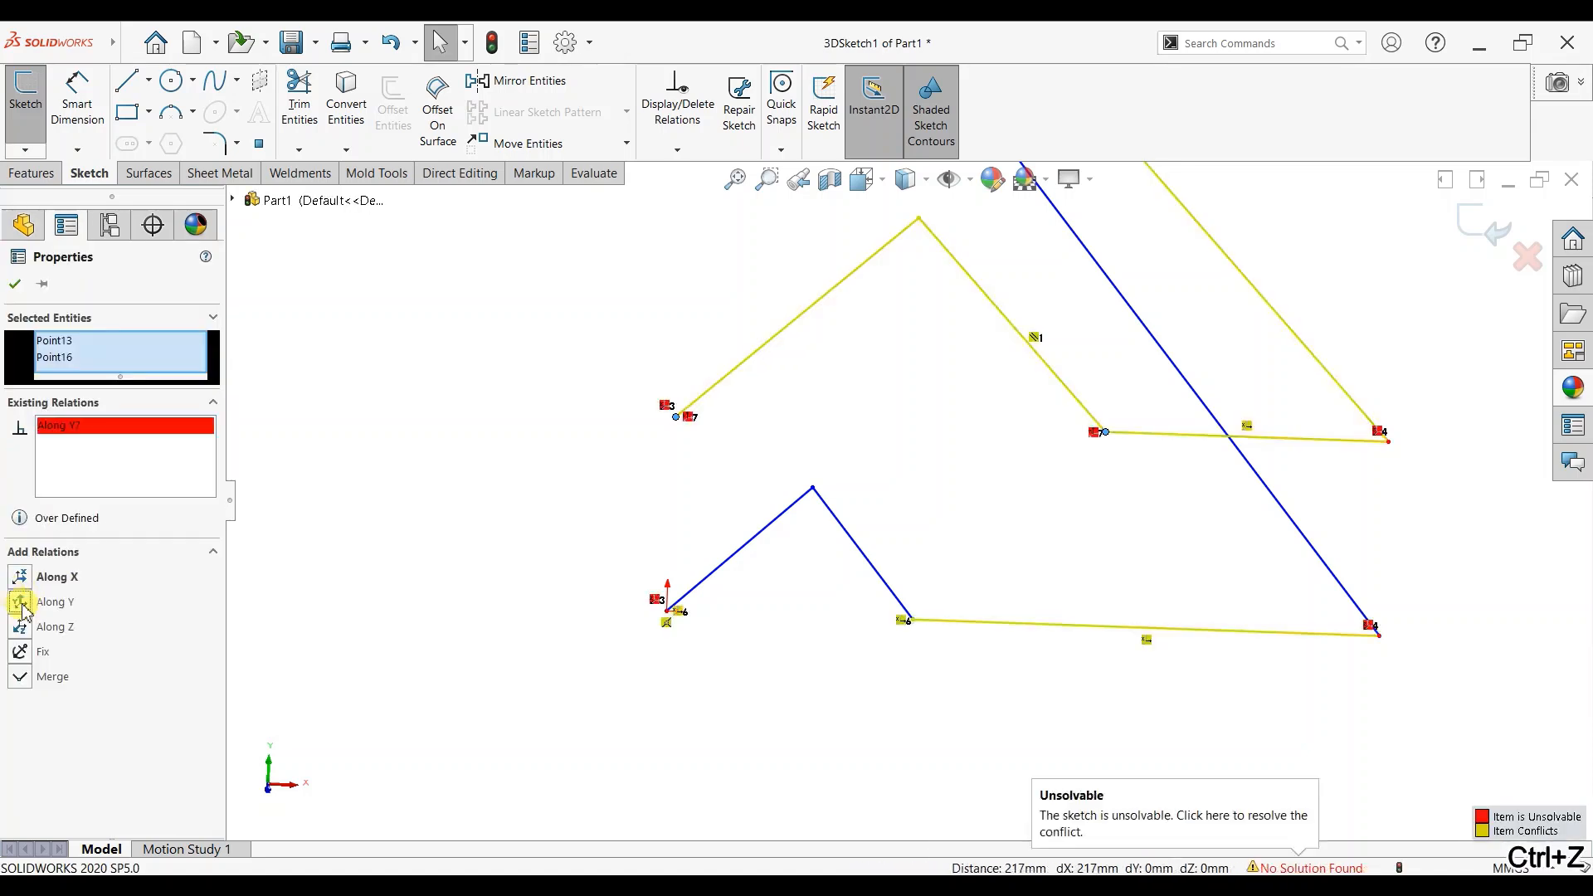
key(ctrl+z)
click(20, 576)
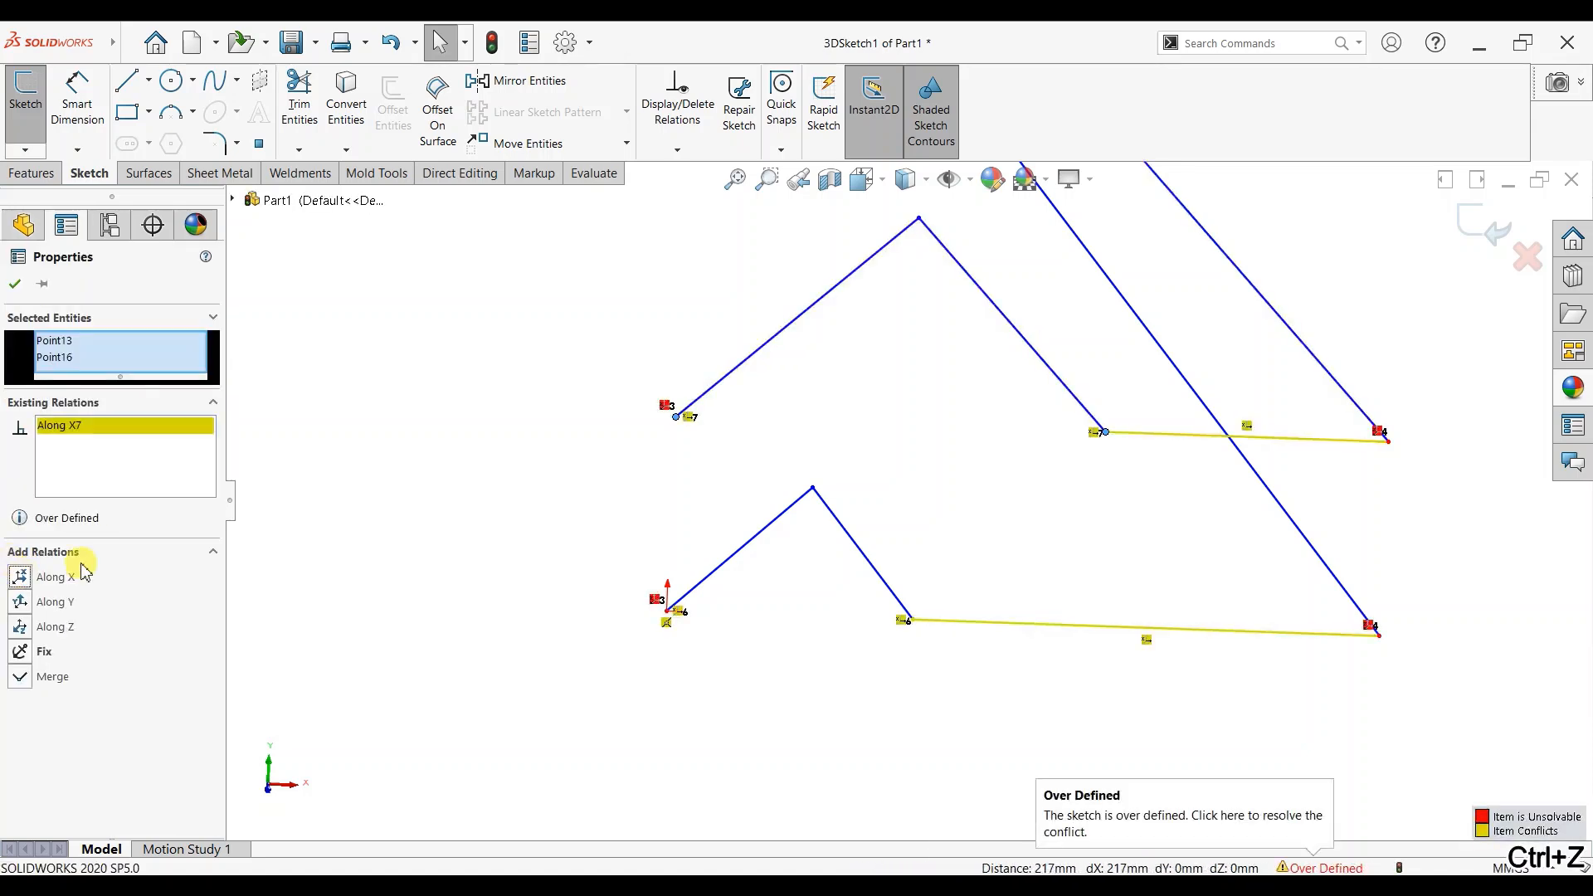
key(ctrl+z)
click(1089, 529)
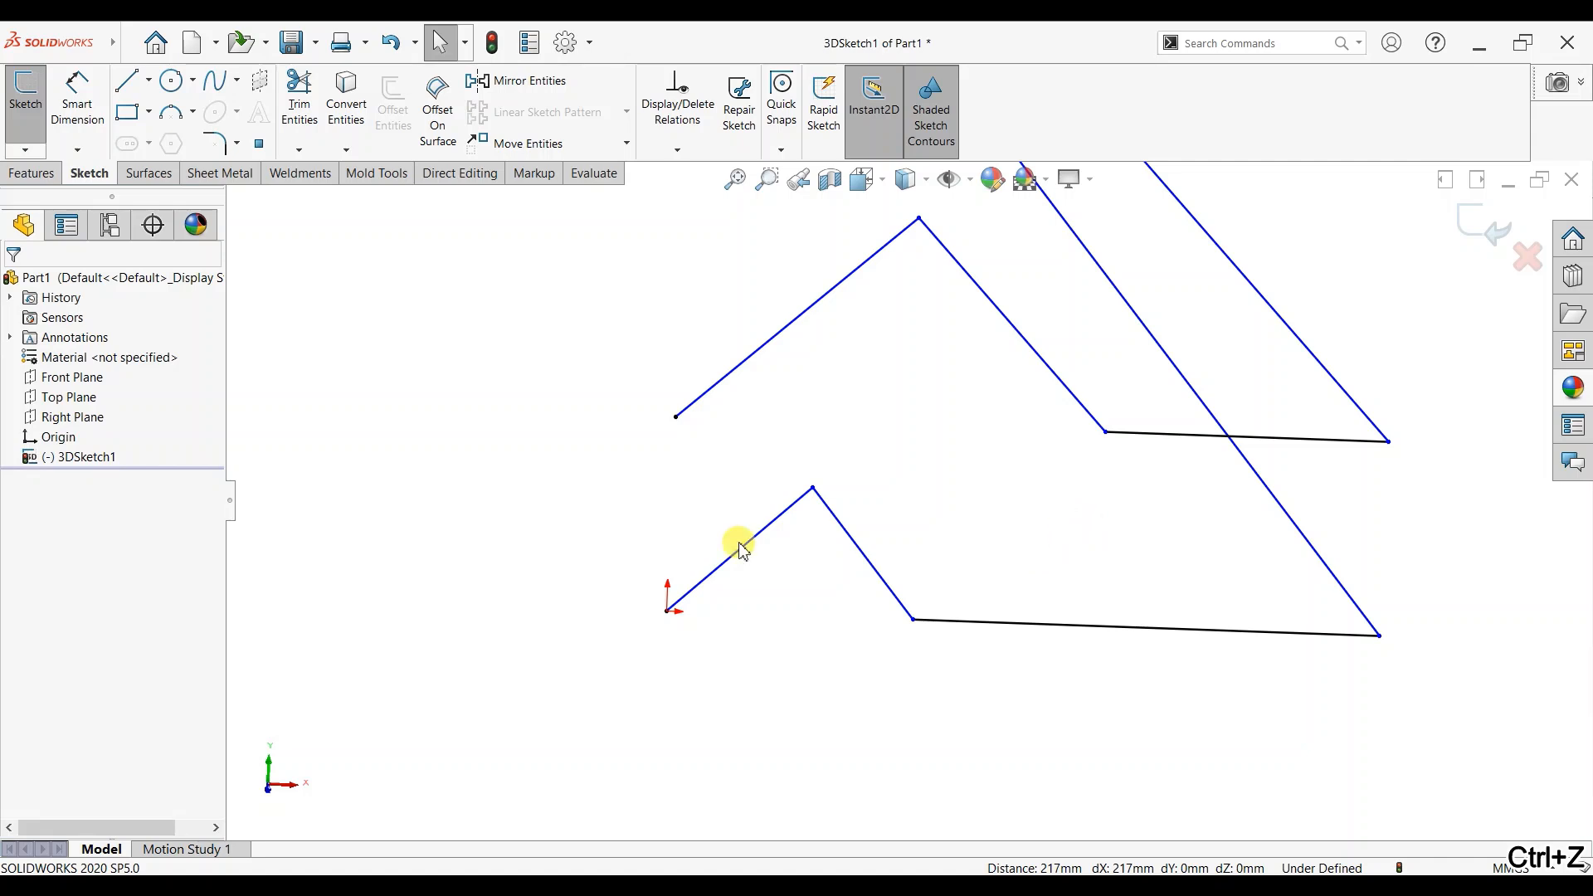
Step: Dimension the distance from the origin to the lower end of the first profile's short downward line and set it to 250 mm
click(78, 112)
click(912, 619)
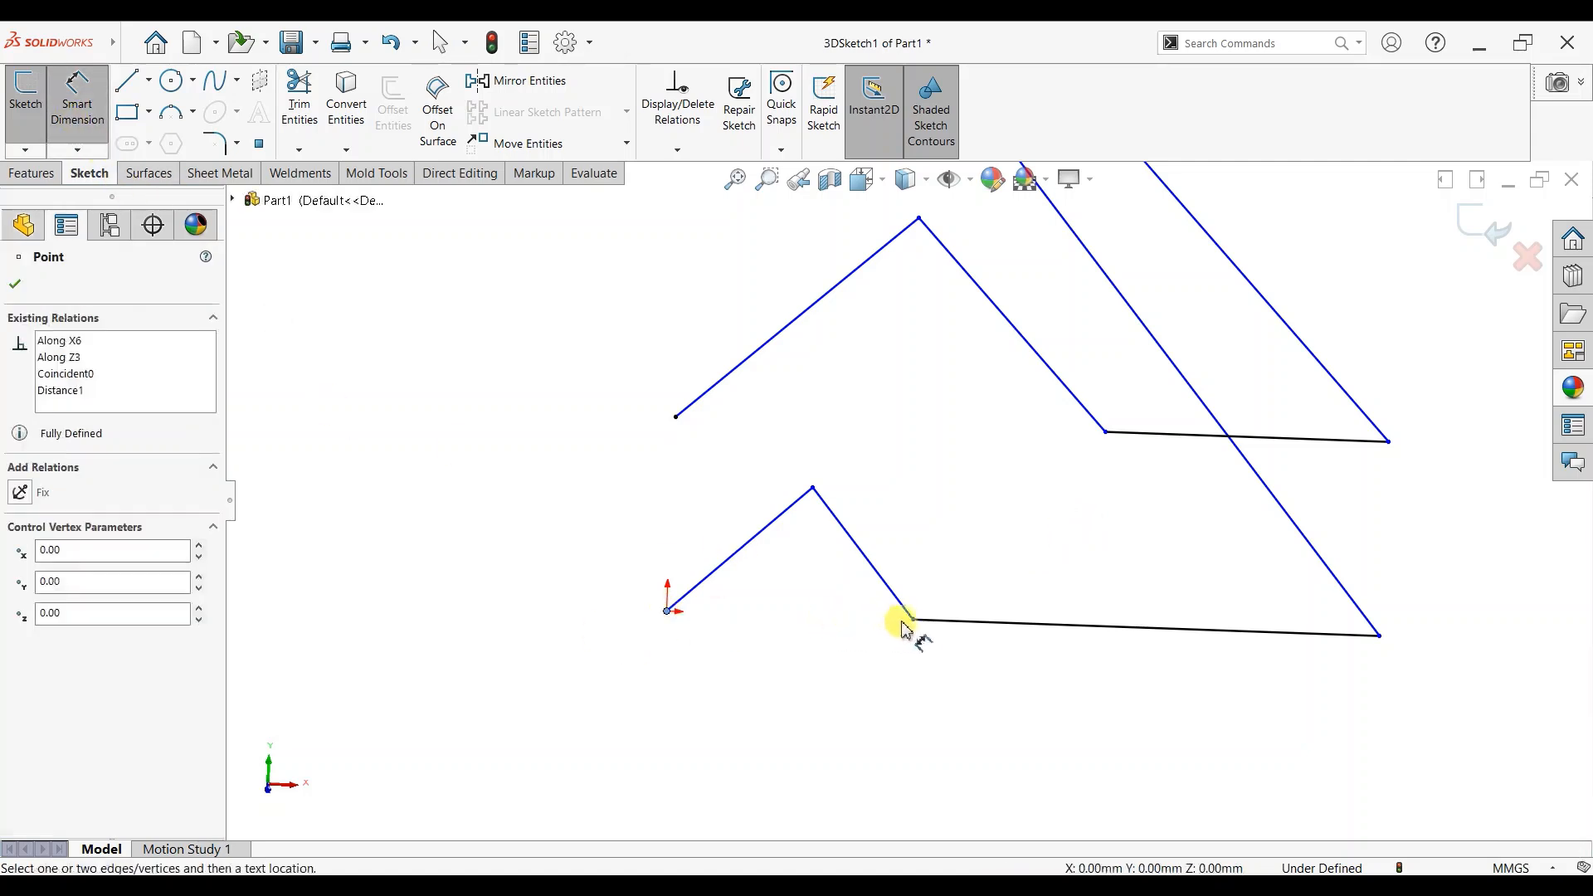
click(815, 712)
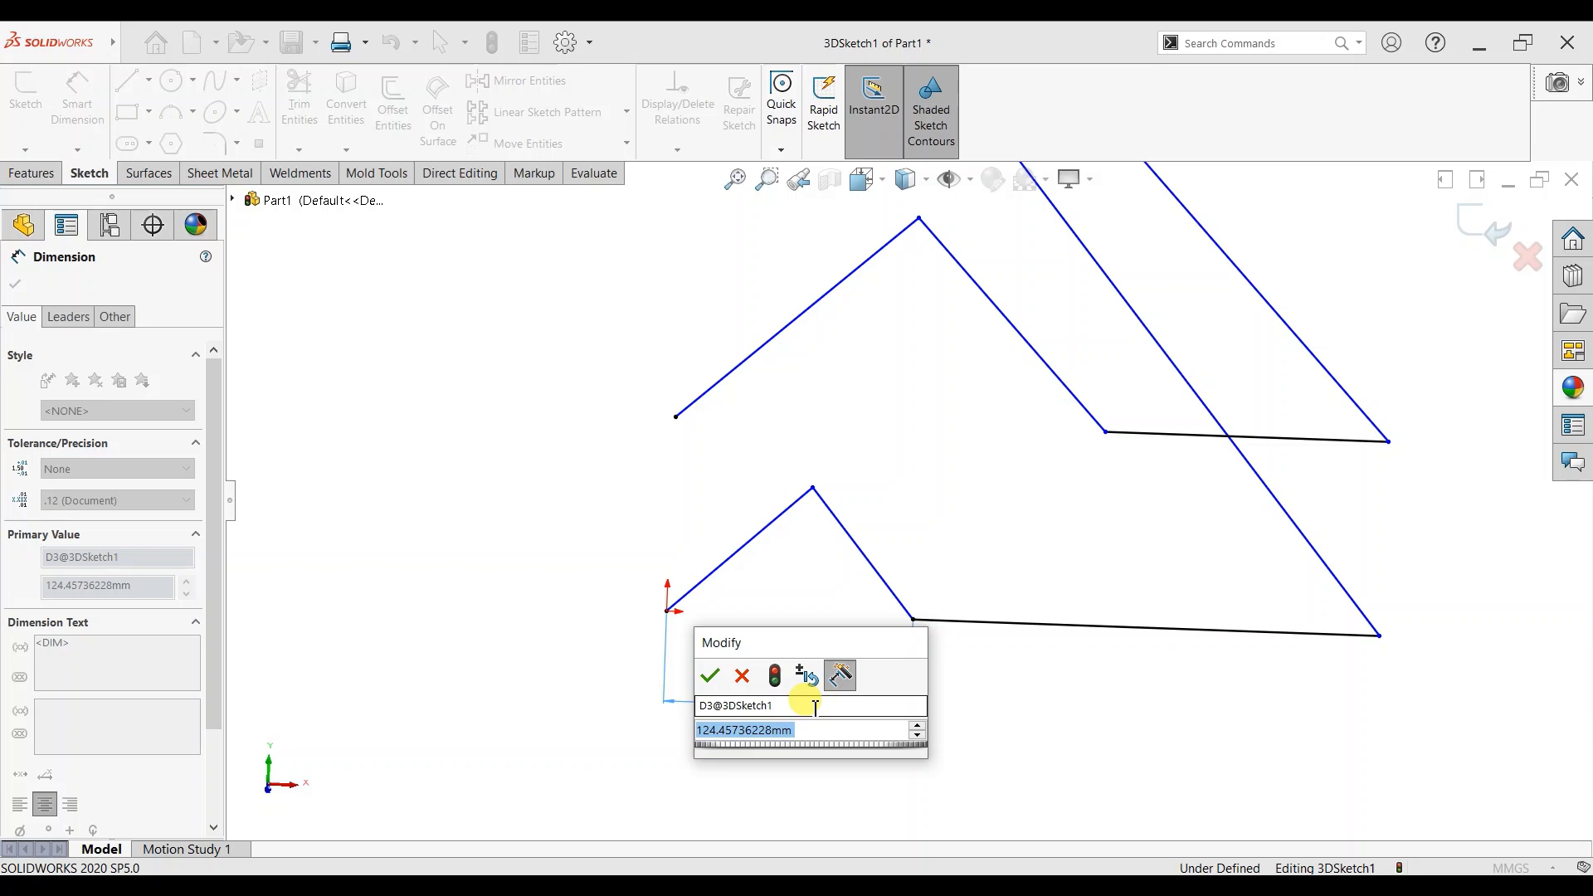
text(250)
key(Return)
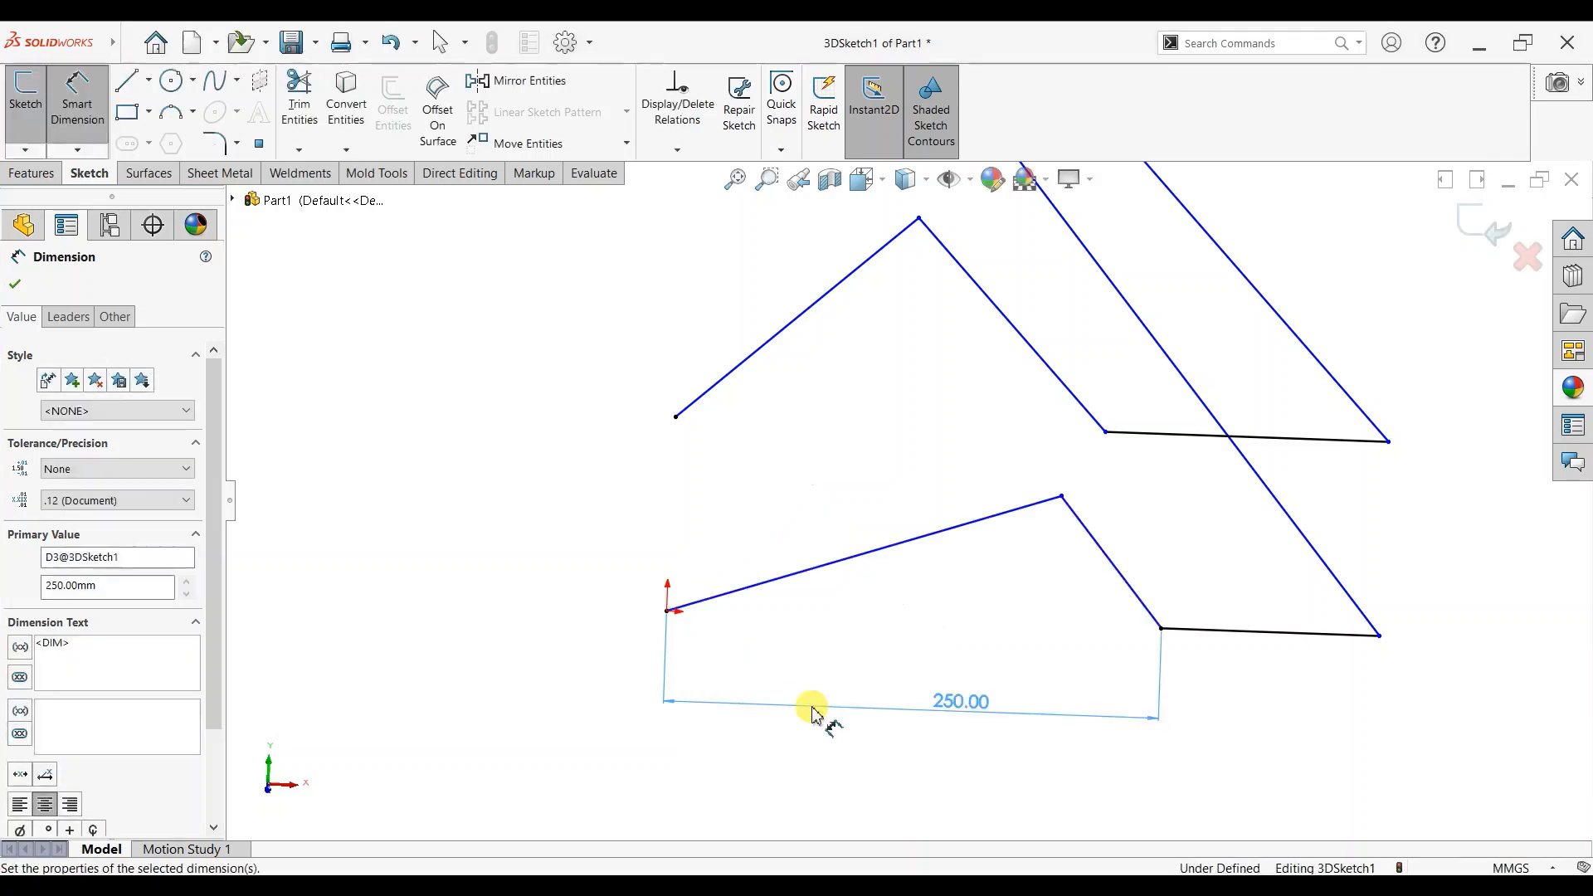
Step: Dimension the second profile's free endpoint to the lower end of its short downward line and set the distance to 250 mm
click(1105, 431)
click(676, 417)
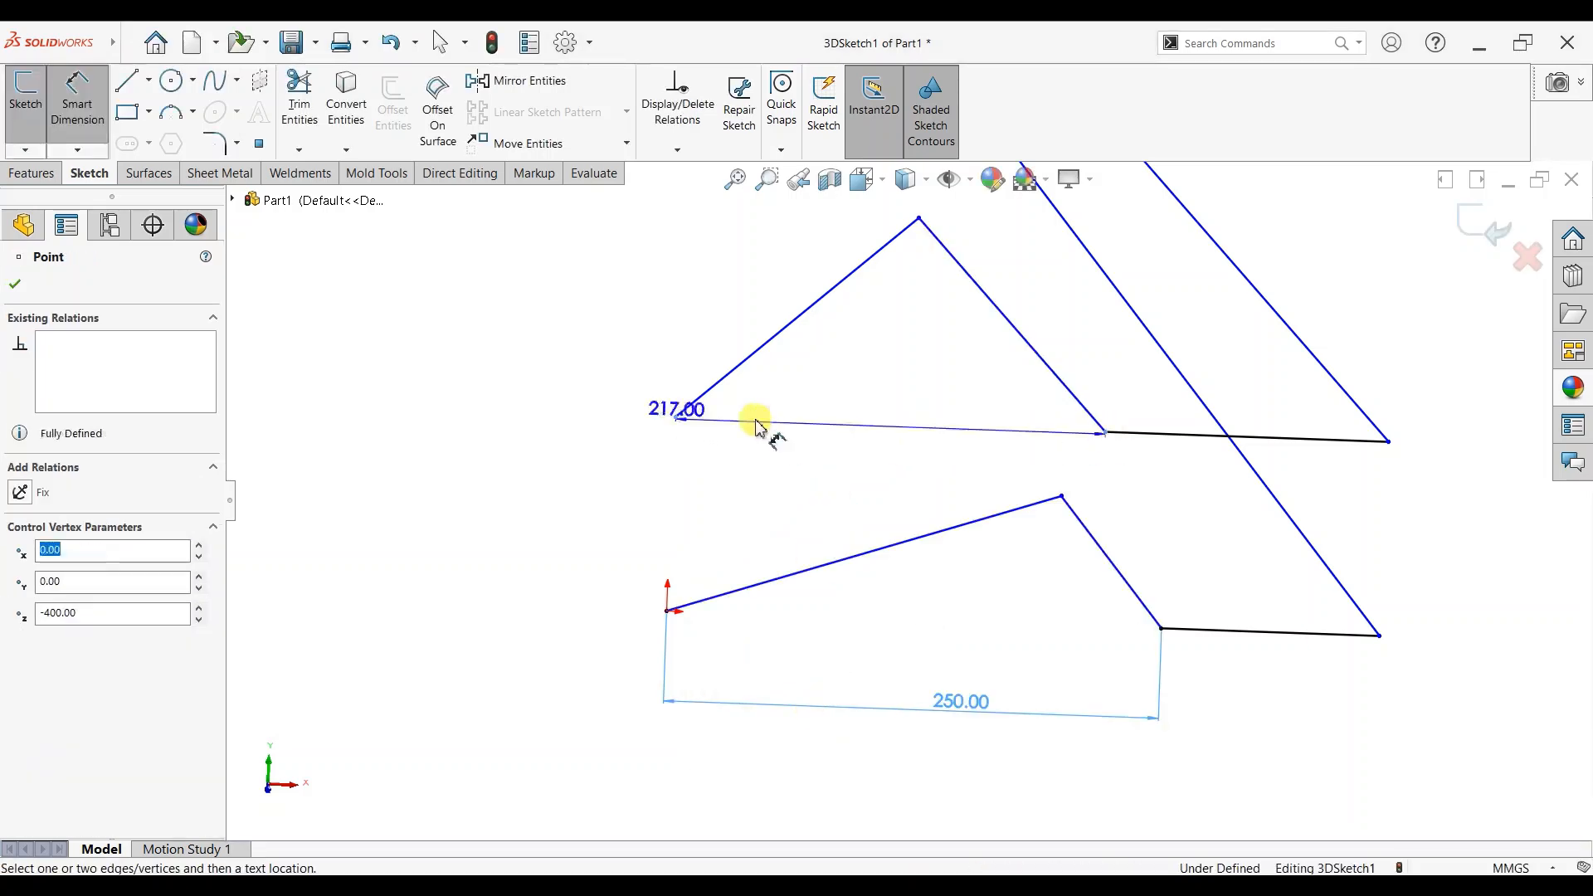
click(892, 463)
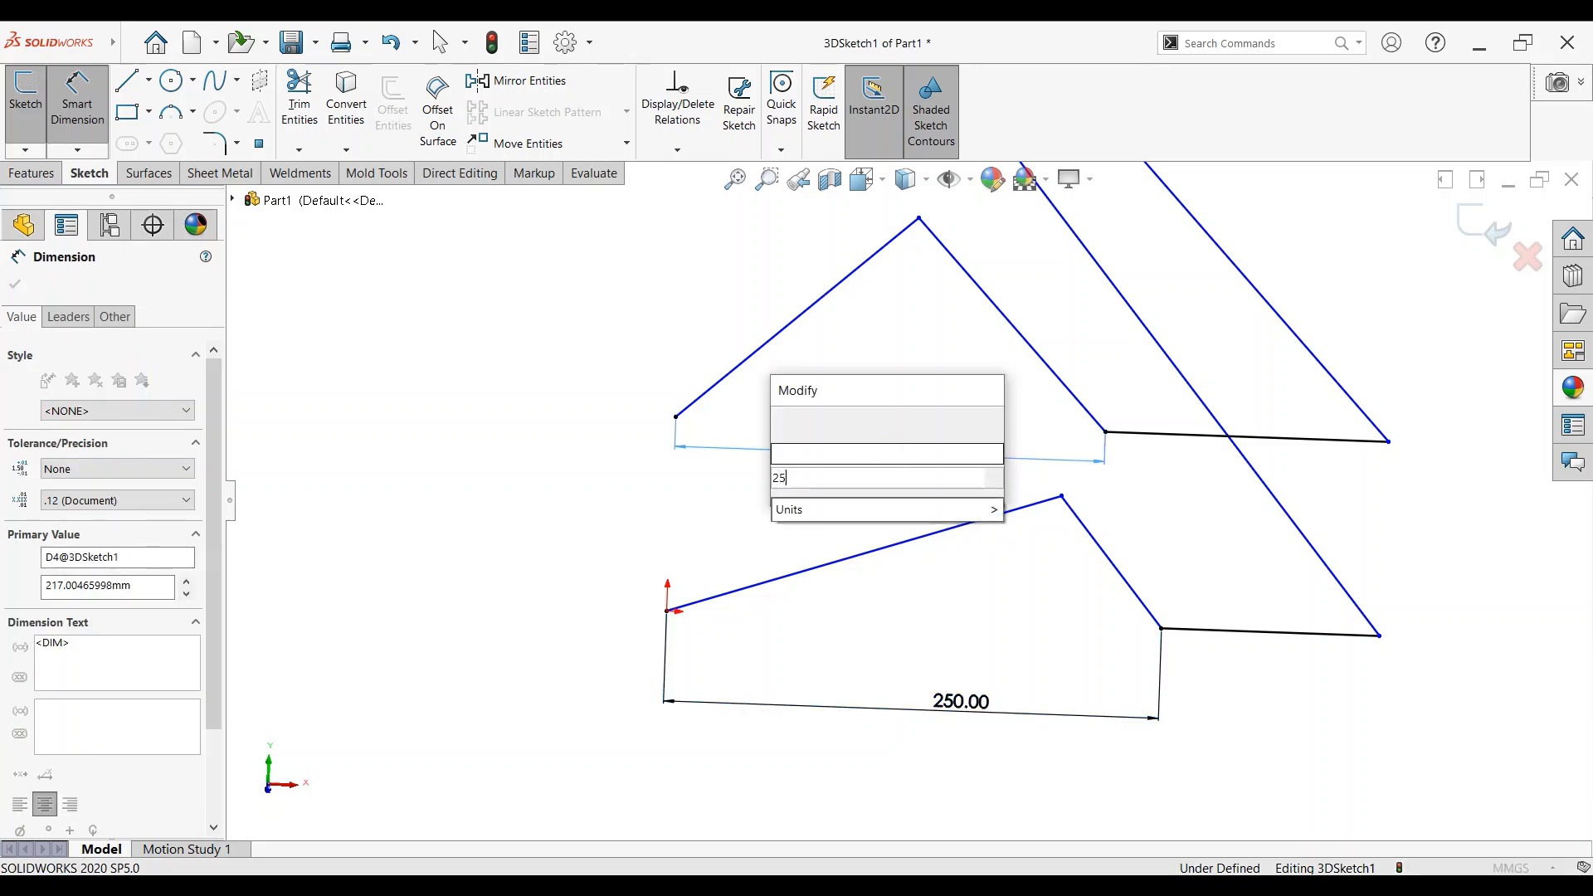
key(Return)
key(Escape)
Step: Add an Along Z relation between the peak points of the two profiles' lower legs, undoing an Along X relation tried first
scroll(1045, 489, down, 3)
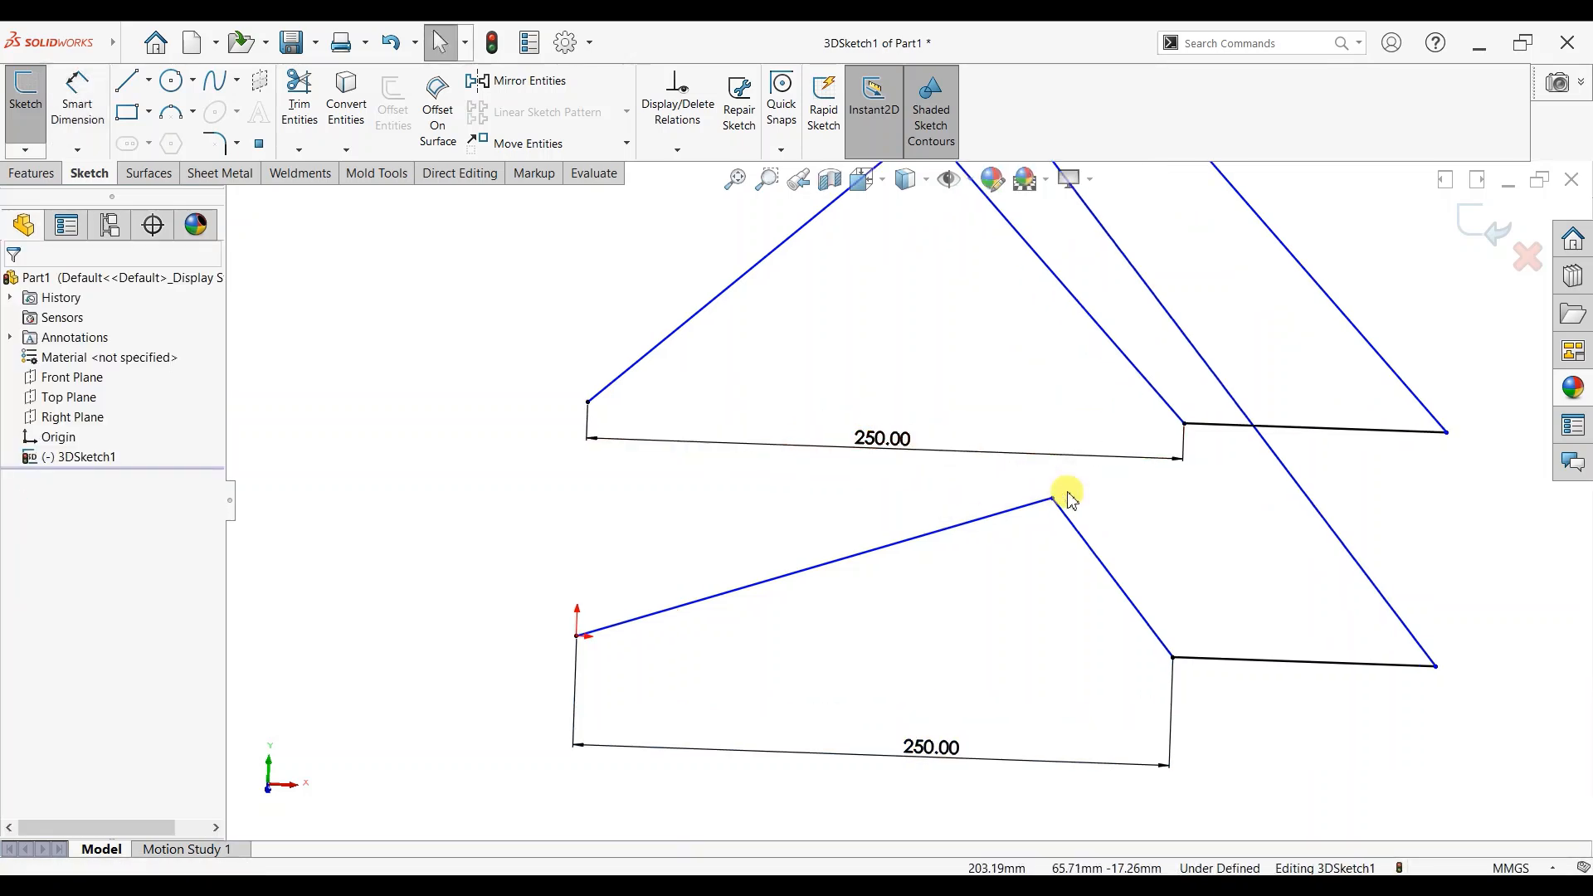
scroll(1021, 490, up, 3)
click(898, 285)
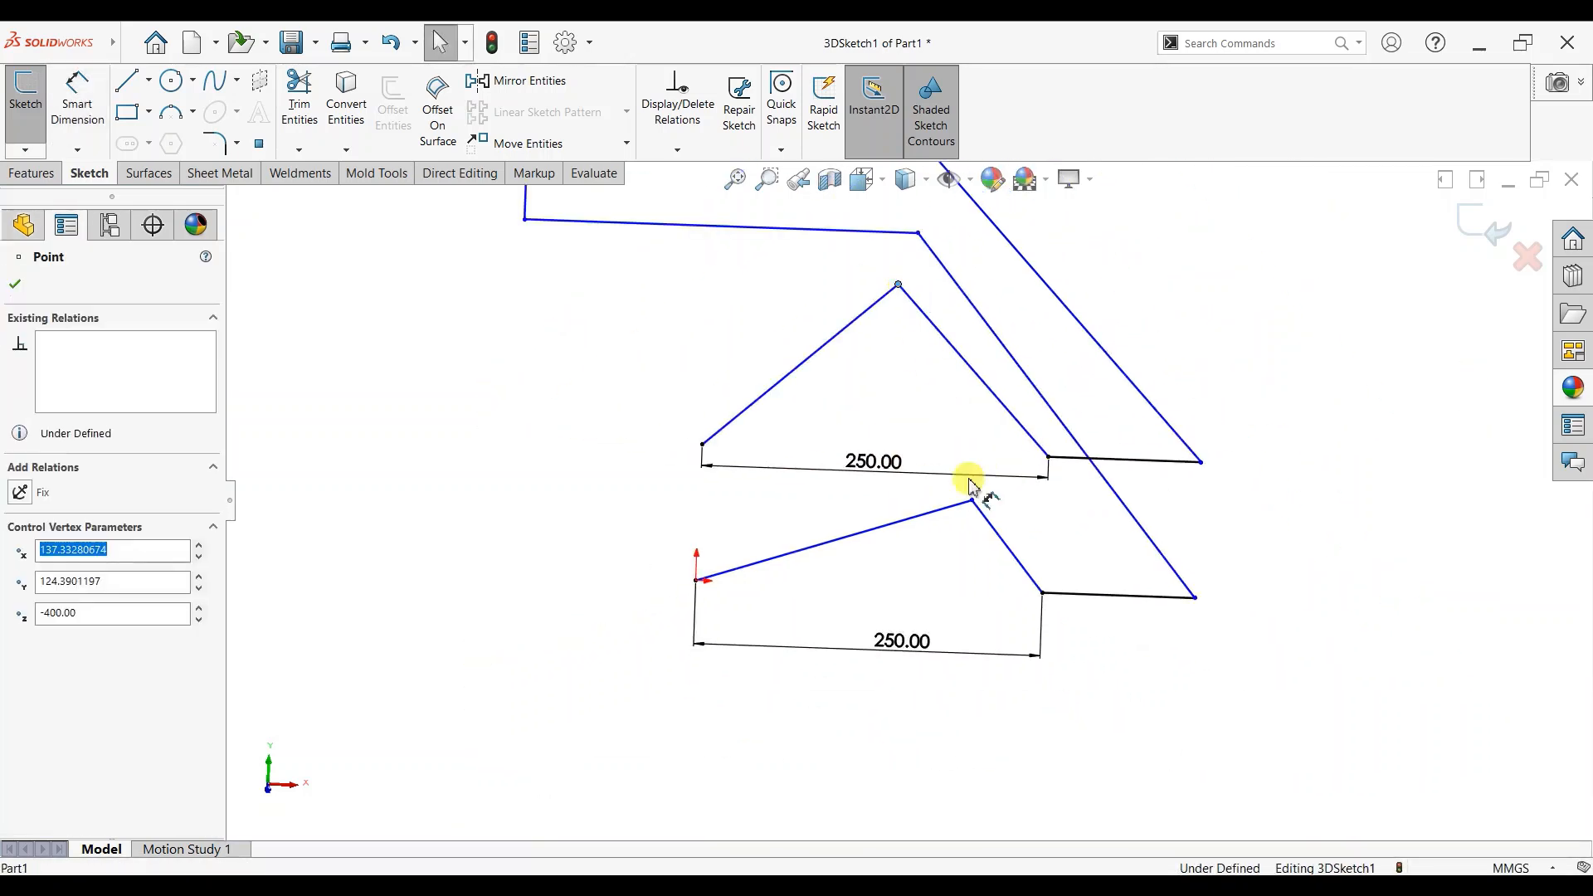
ctrl+click(972, 500)
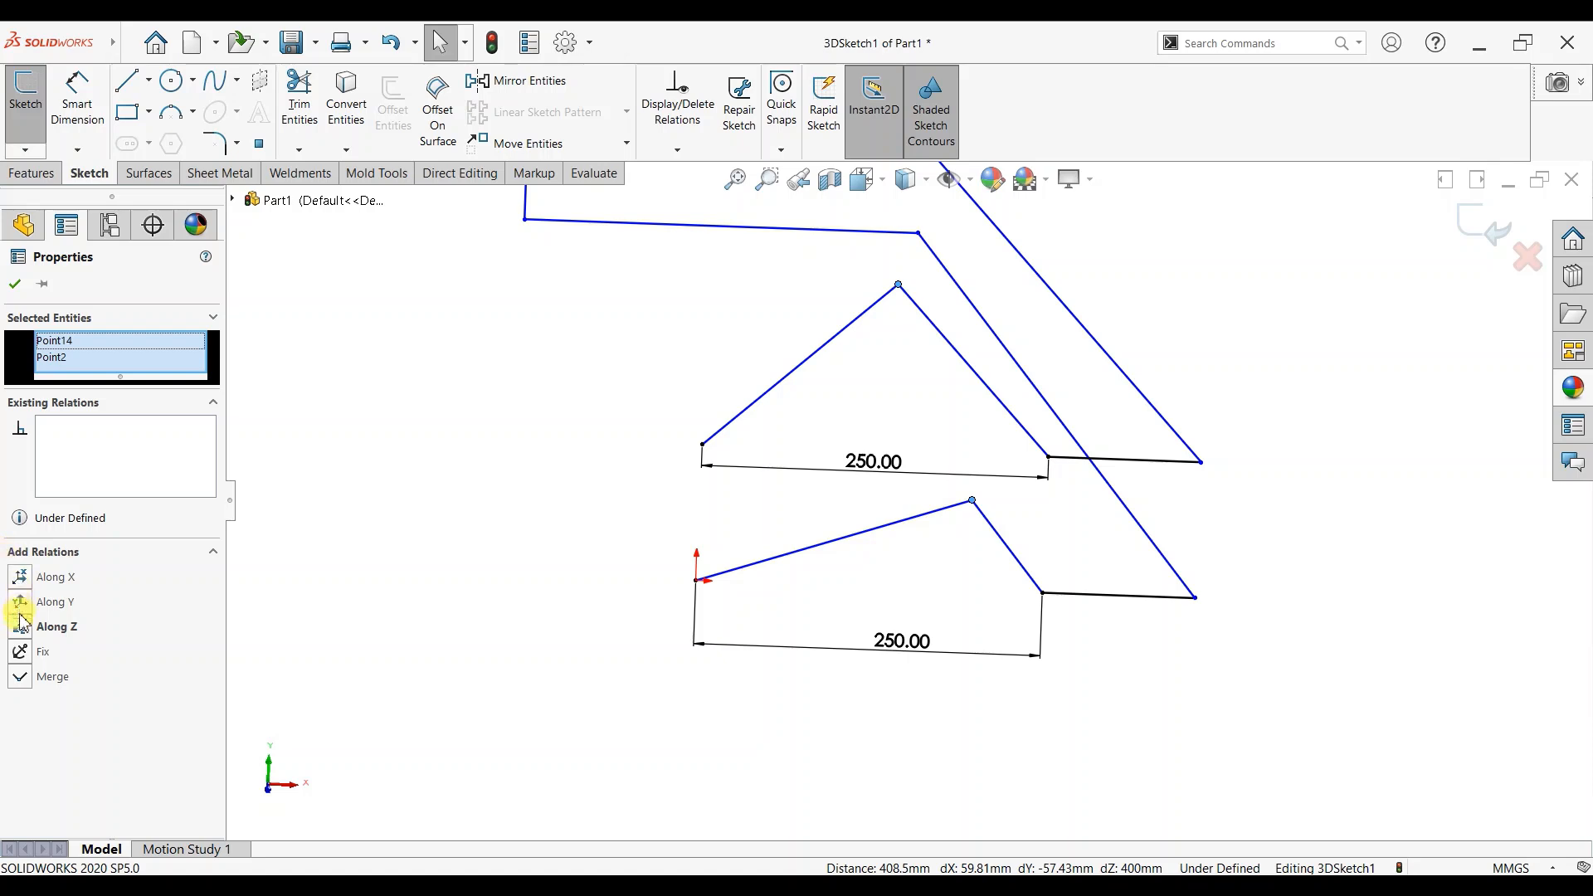
click(21, 577)
mouse_move(879, 432)
middle_down()
mouse_move(1074, 426)
mouse_move(981, 366)
mouse_move(978, 409)
middle_up()
key(ctrl+z)
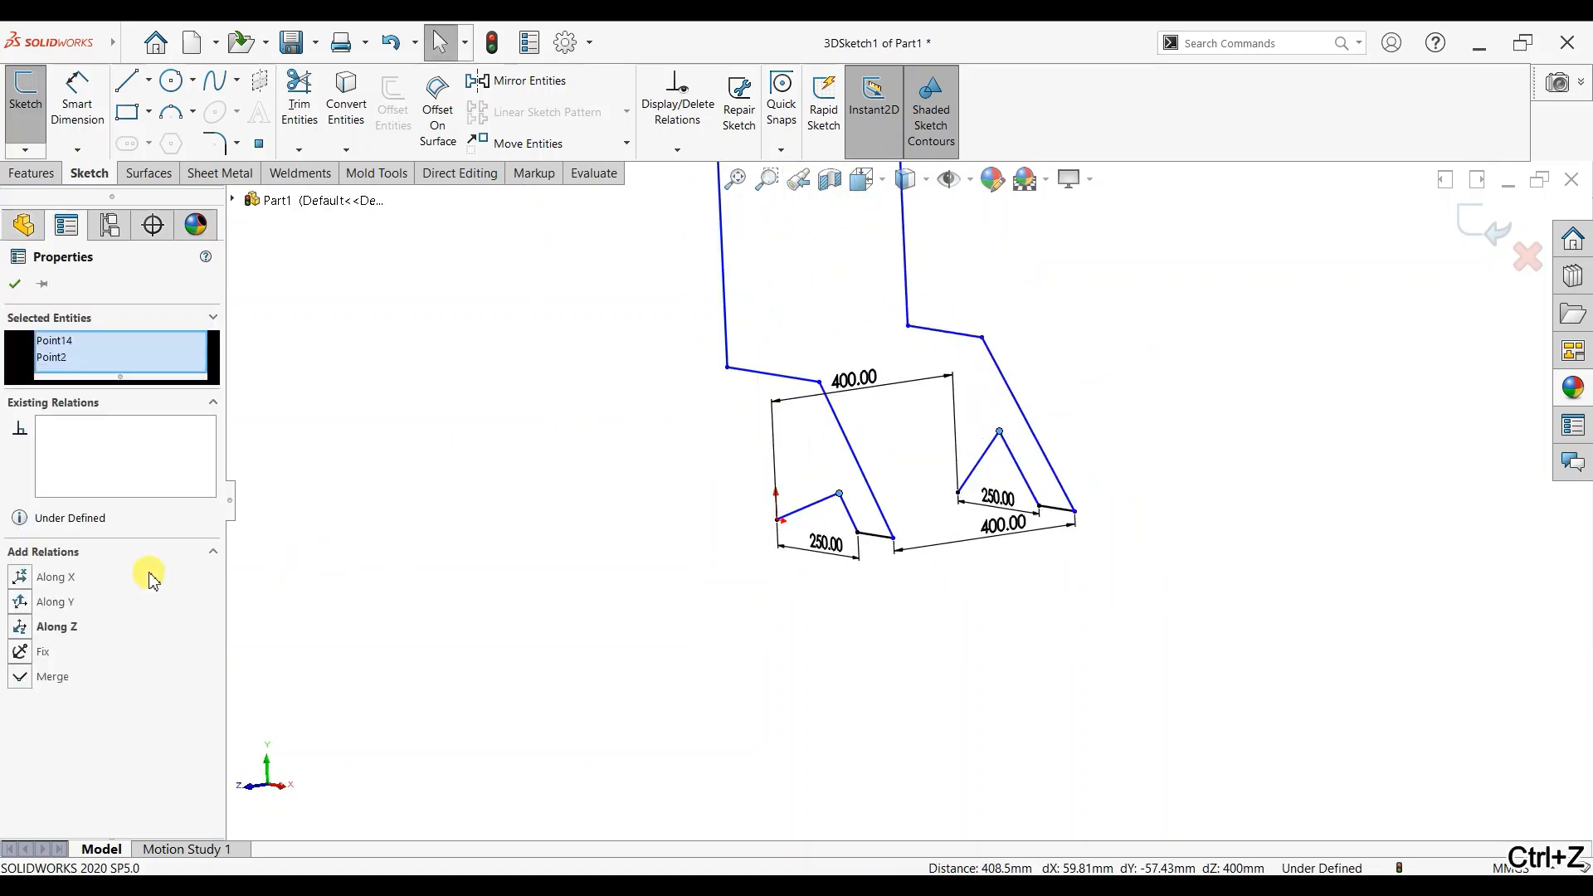
click(21, 627)
click(14, 283)
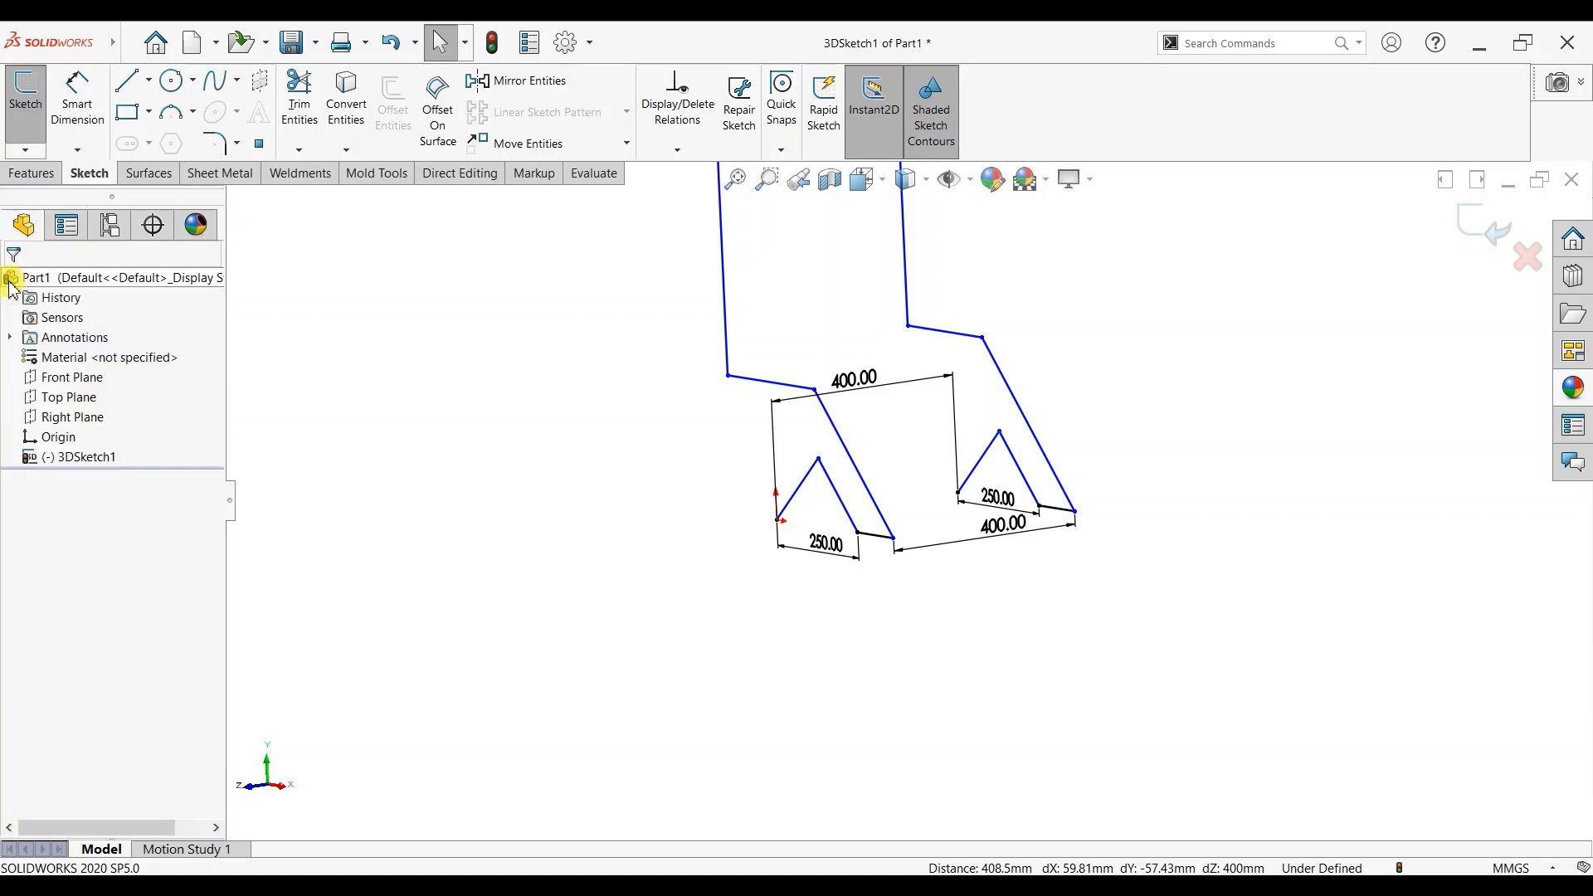
scroll(588, 331, down, 1)
mouse_move(962, 498)
middle_down()
mouse_move(903, 560)
mouse_move(953, 526)
mouse_move(982, 585)
middle_up()
click(79, 116)
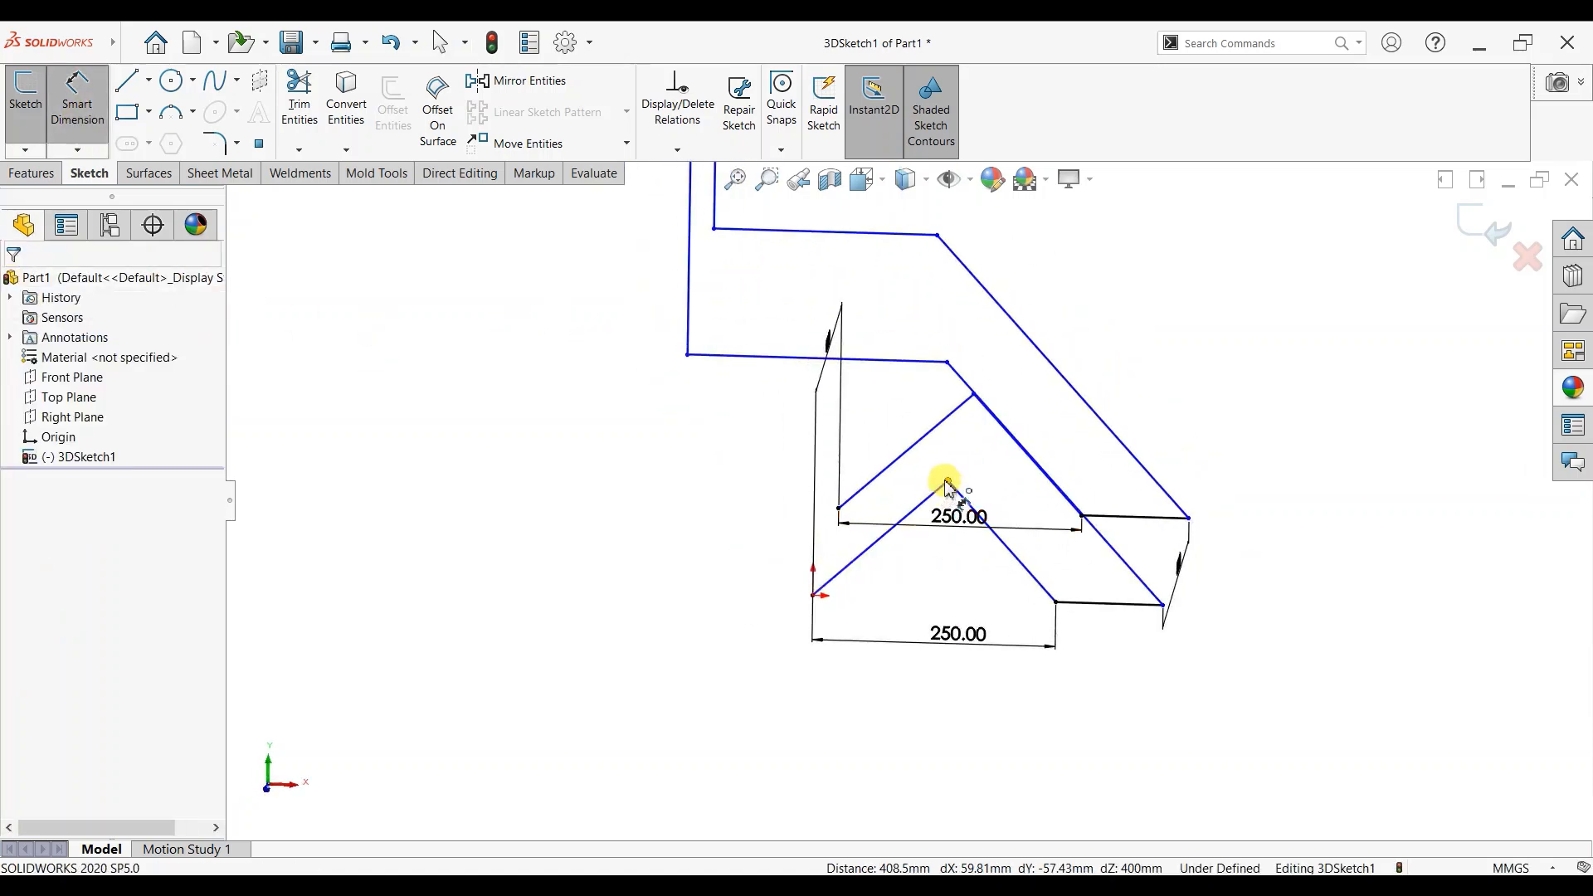
click(948, 483)
click(813, 594)
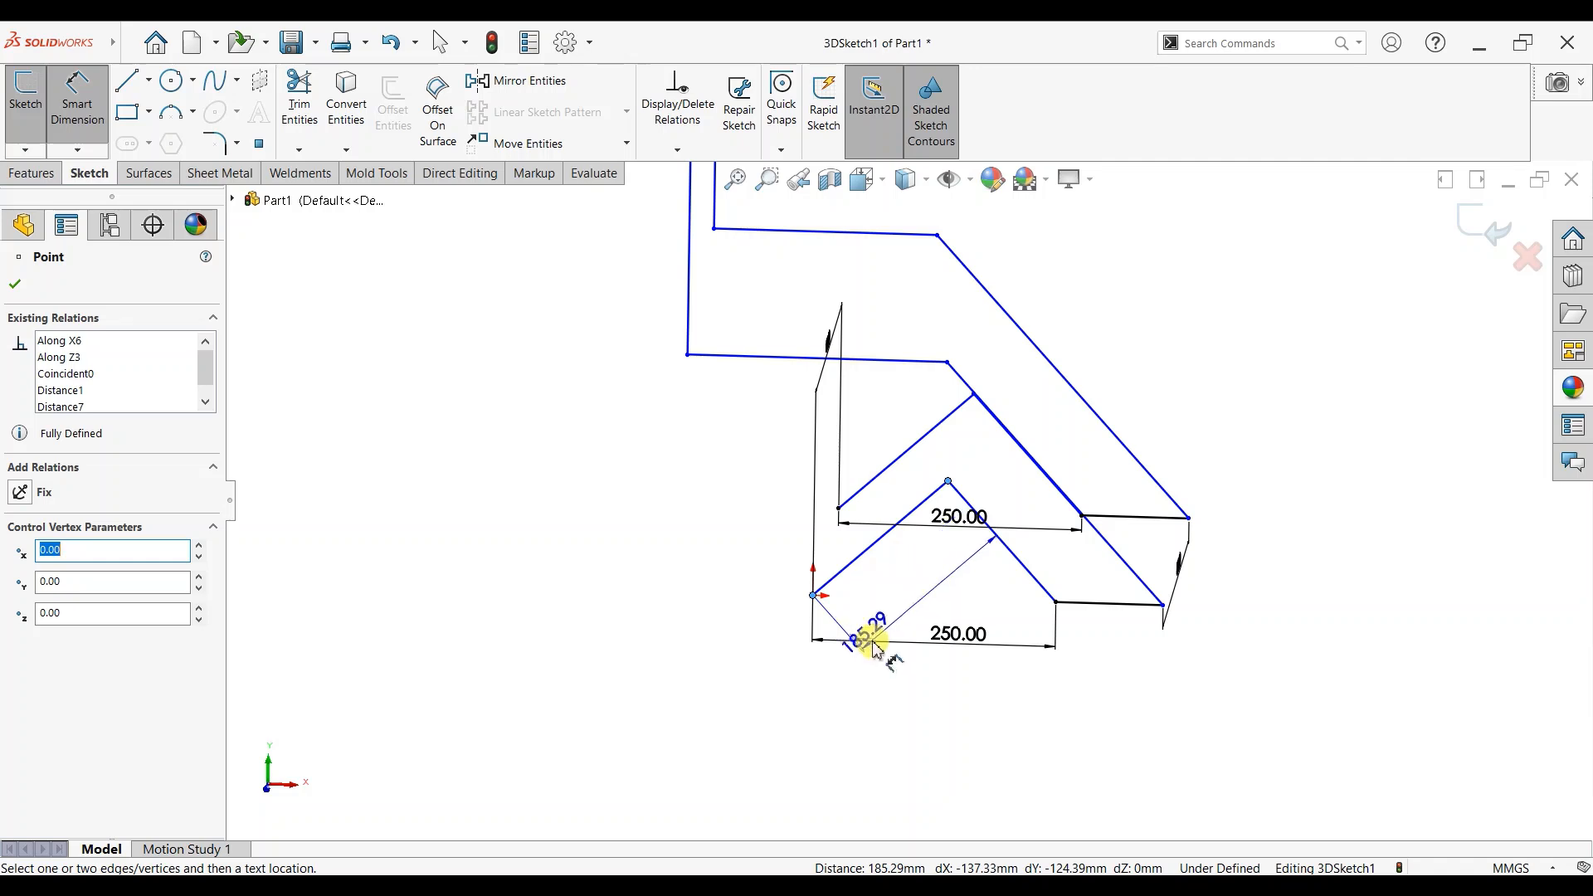
key(Escape)
click(948, 481)
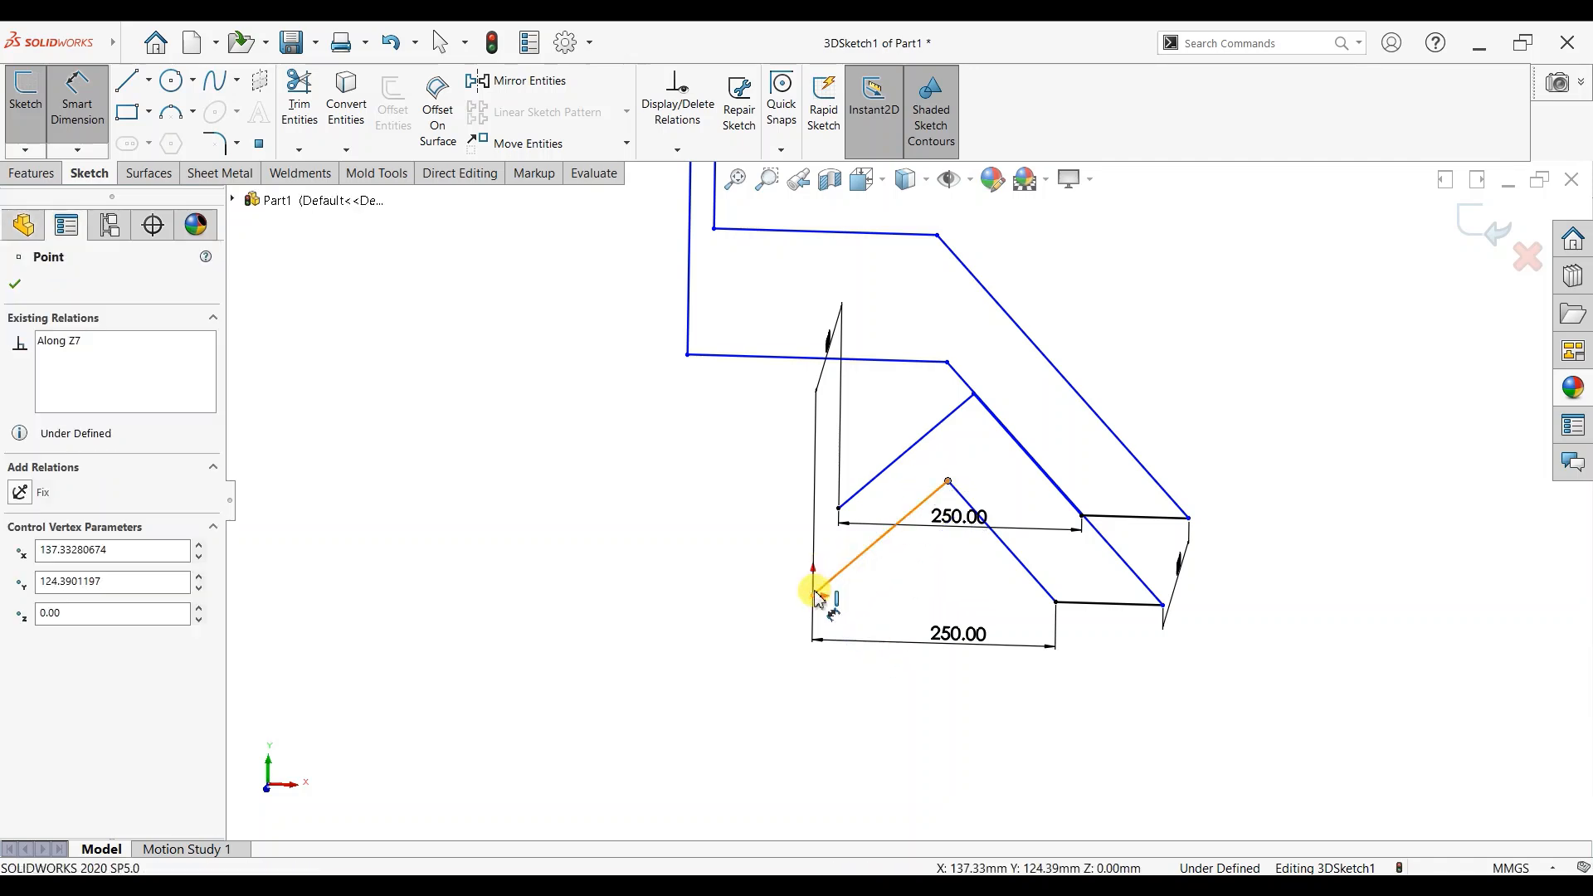
click(815, 593)
key(Escape)
key(Escape)
Step: Dimension the angle between the first profile's short bottom line and its long slanted line and set it to 50°
mouse_move(988, 569)
middle_down()
mouse_move(1025, 525)
mouse_move(1013, 559)
mouse_move(1031, 579)
middle_up()
scroll(1188, 420, down, 2)
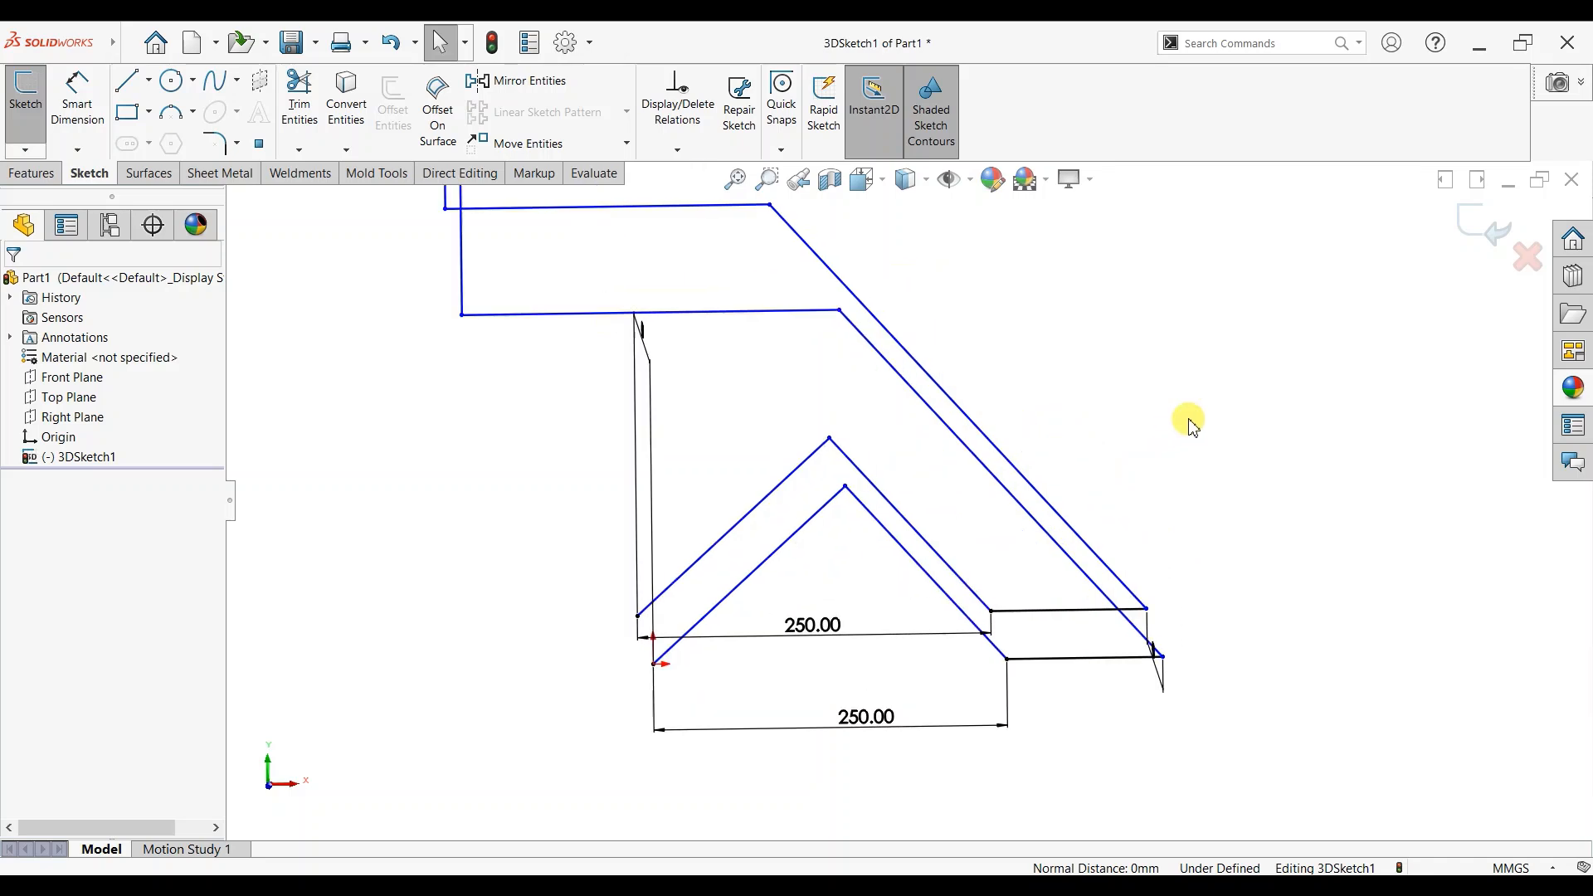
click(108, 108)
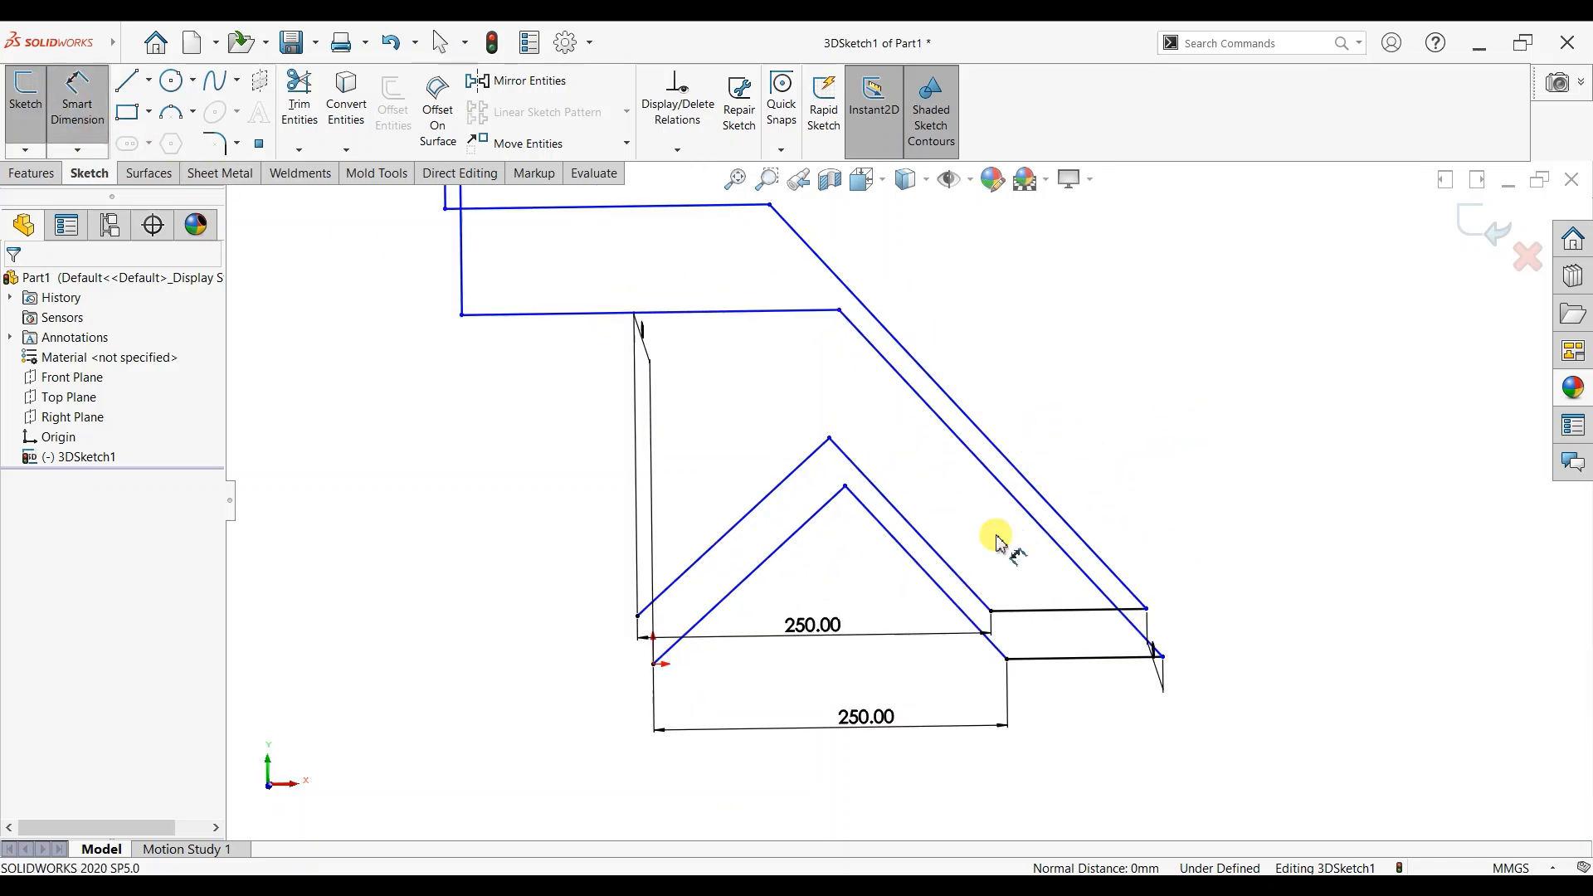
click(1062, 659)
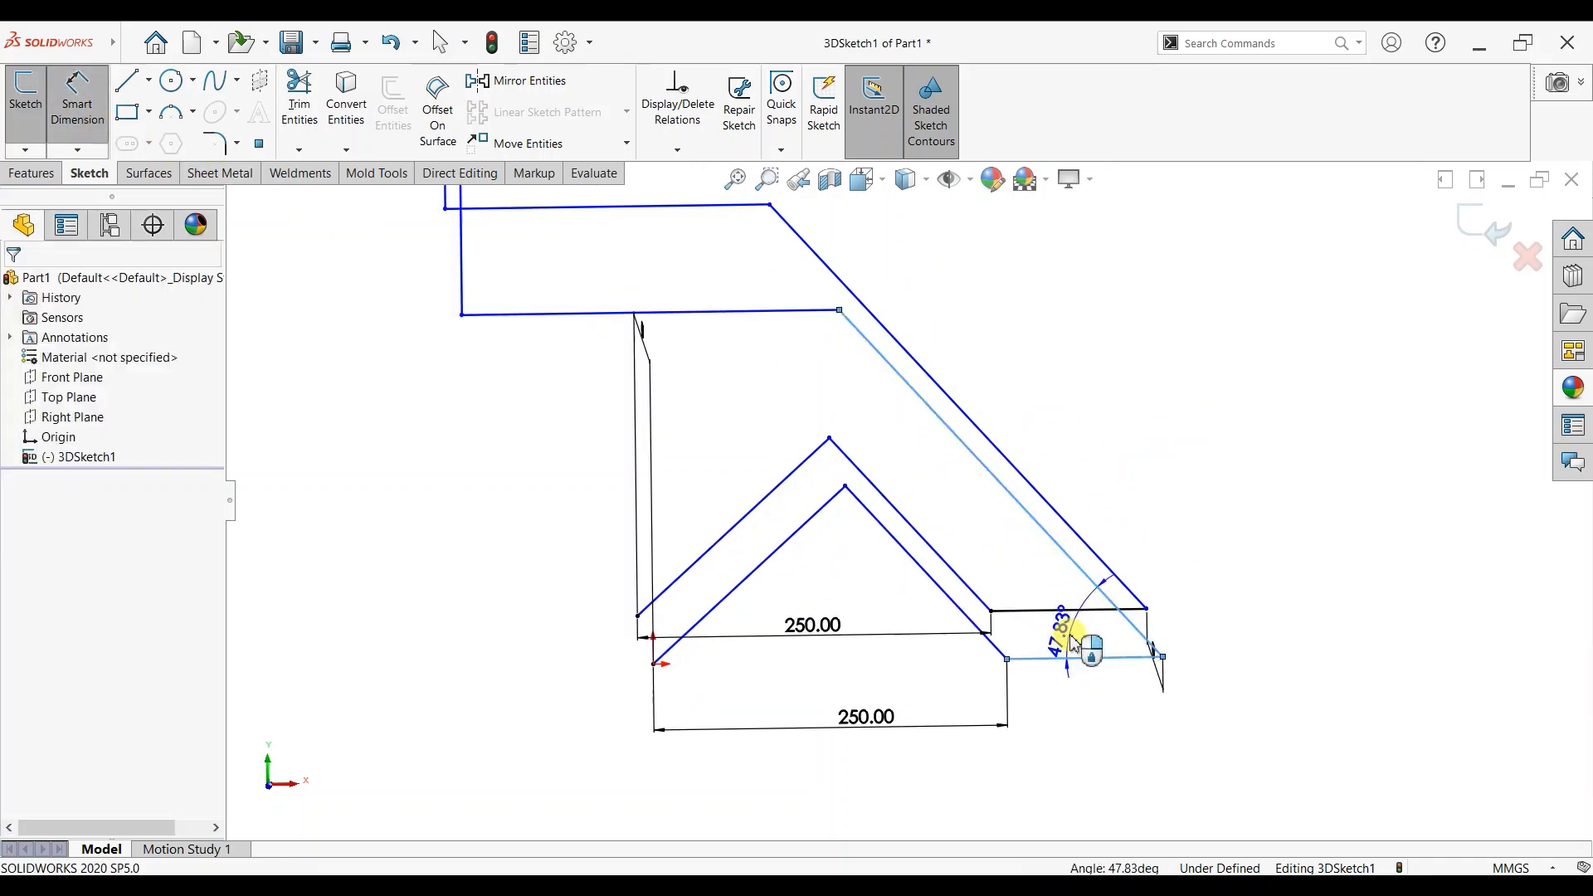
click(1073, 643)
text(50)
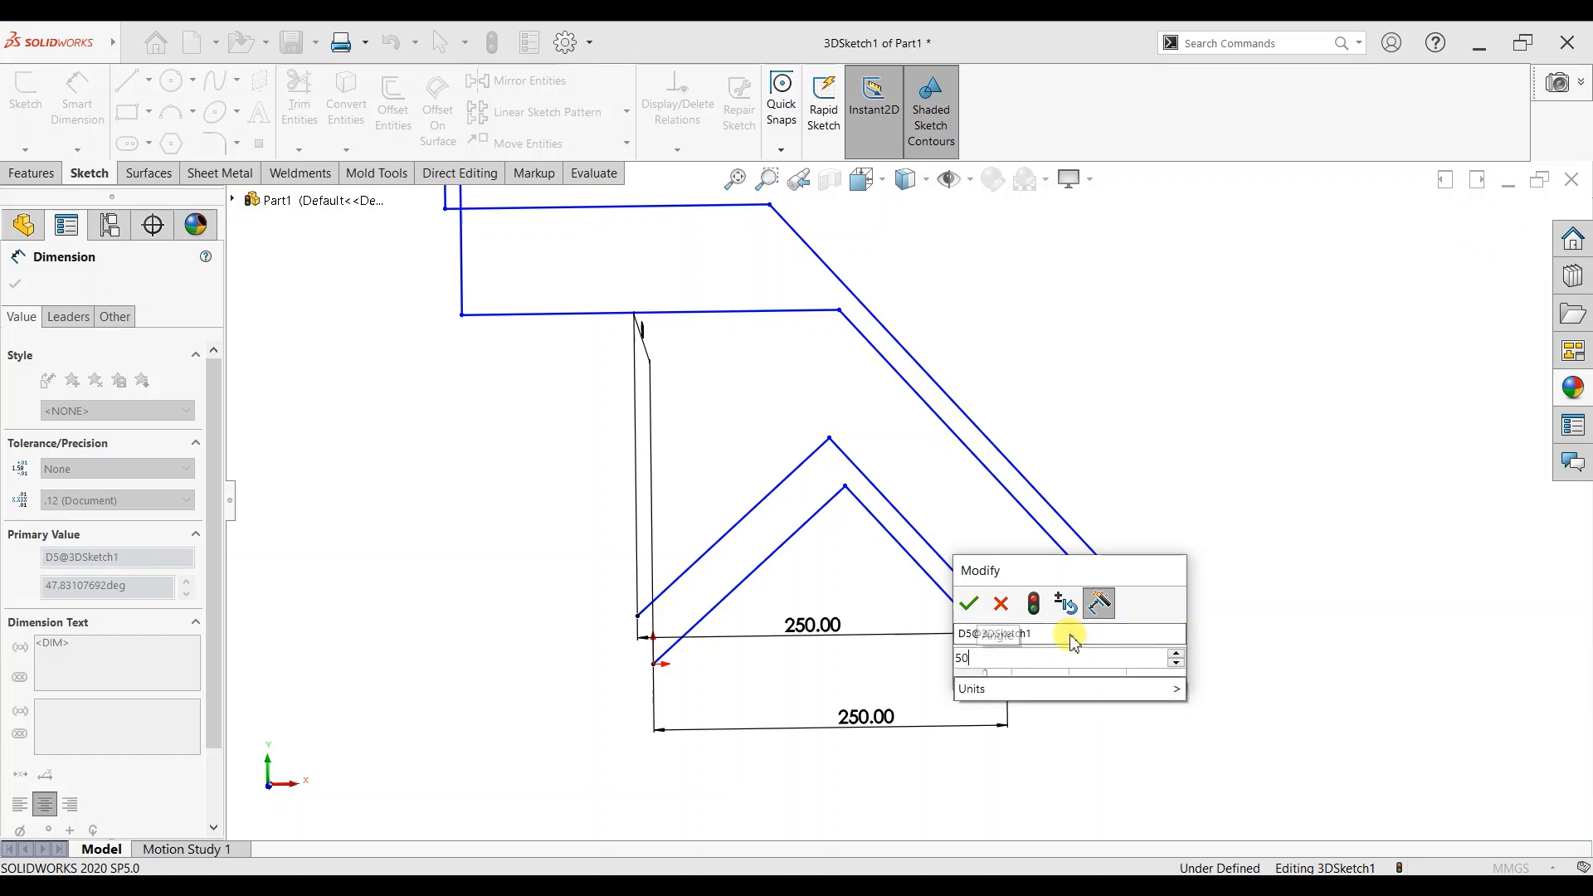
key(Return)
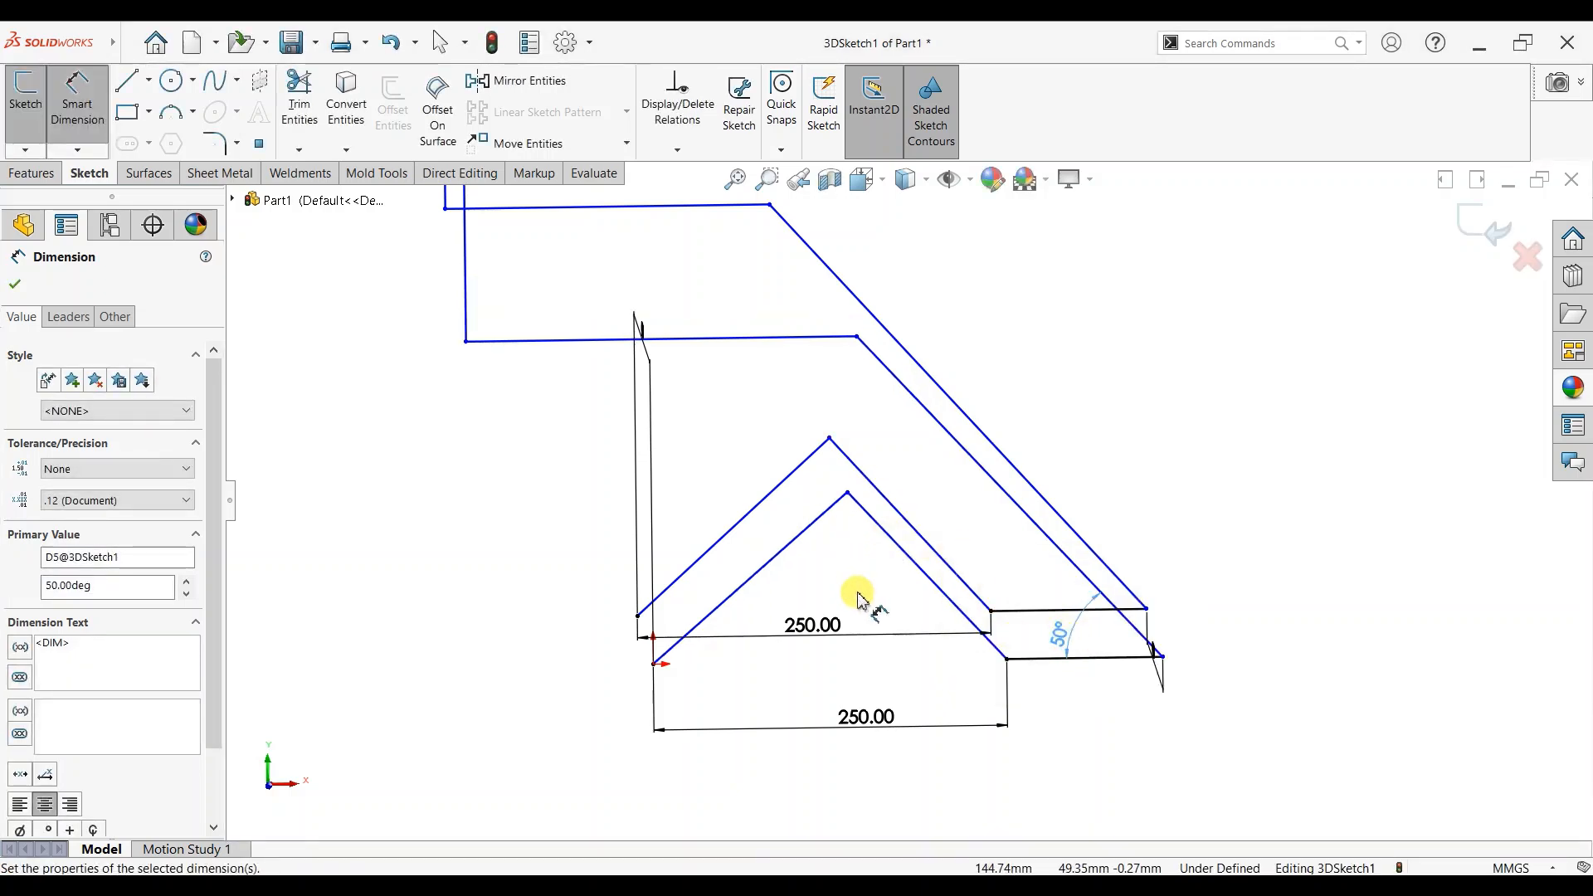
click(847, 493)
click(1006, 660)
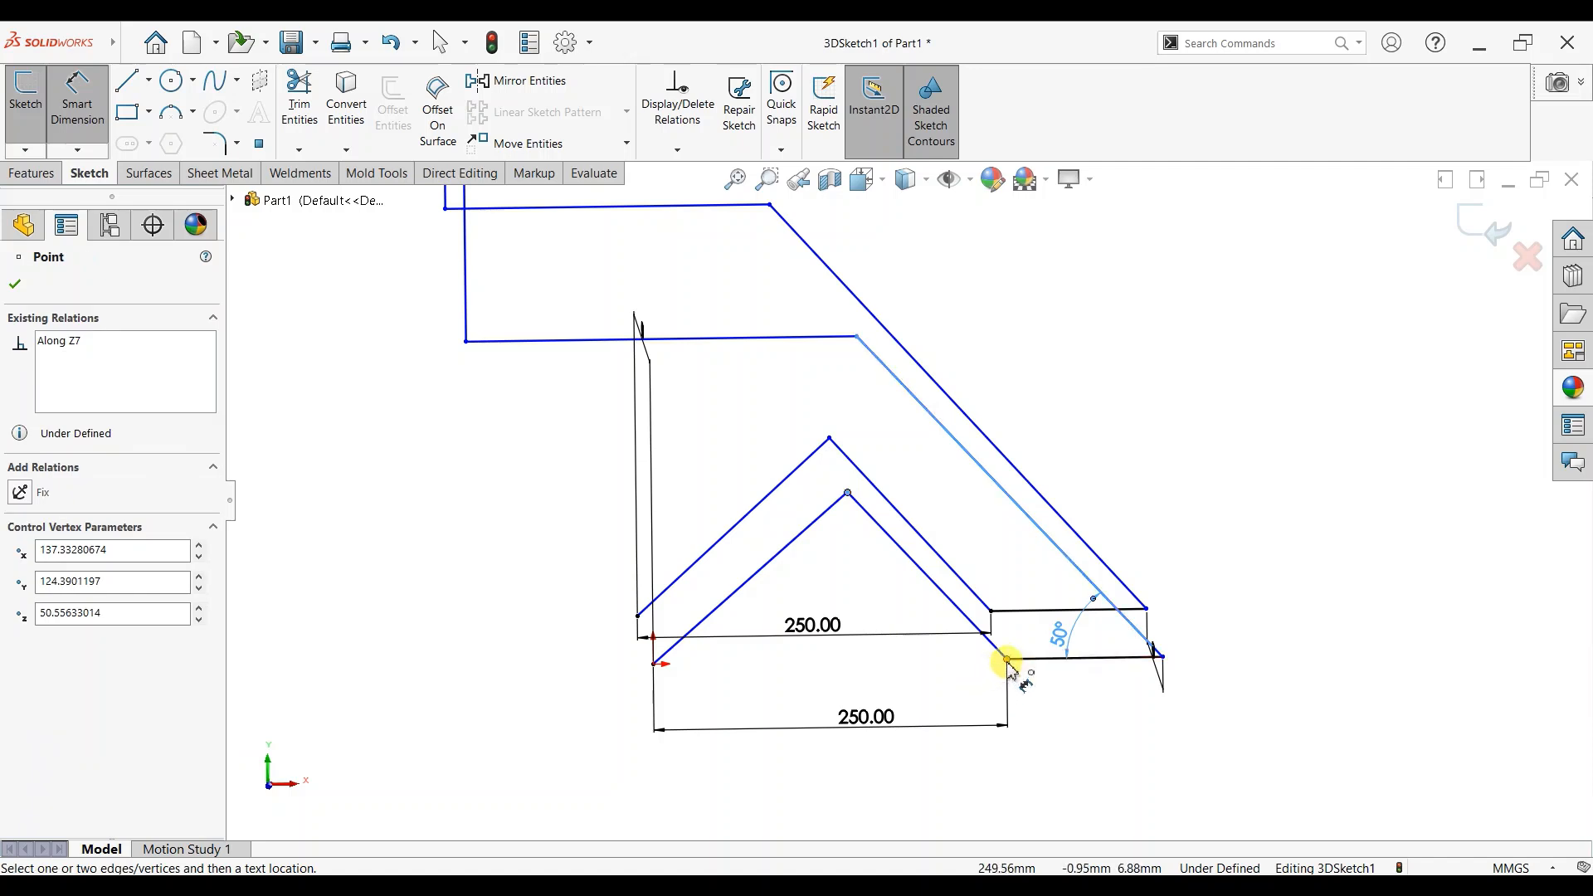
key(Escape)
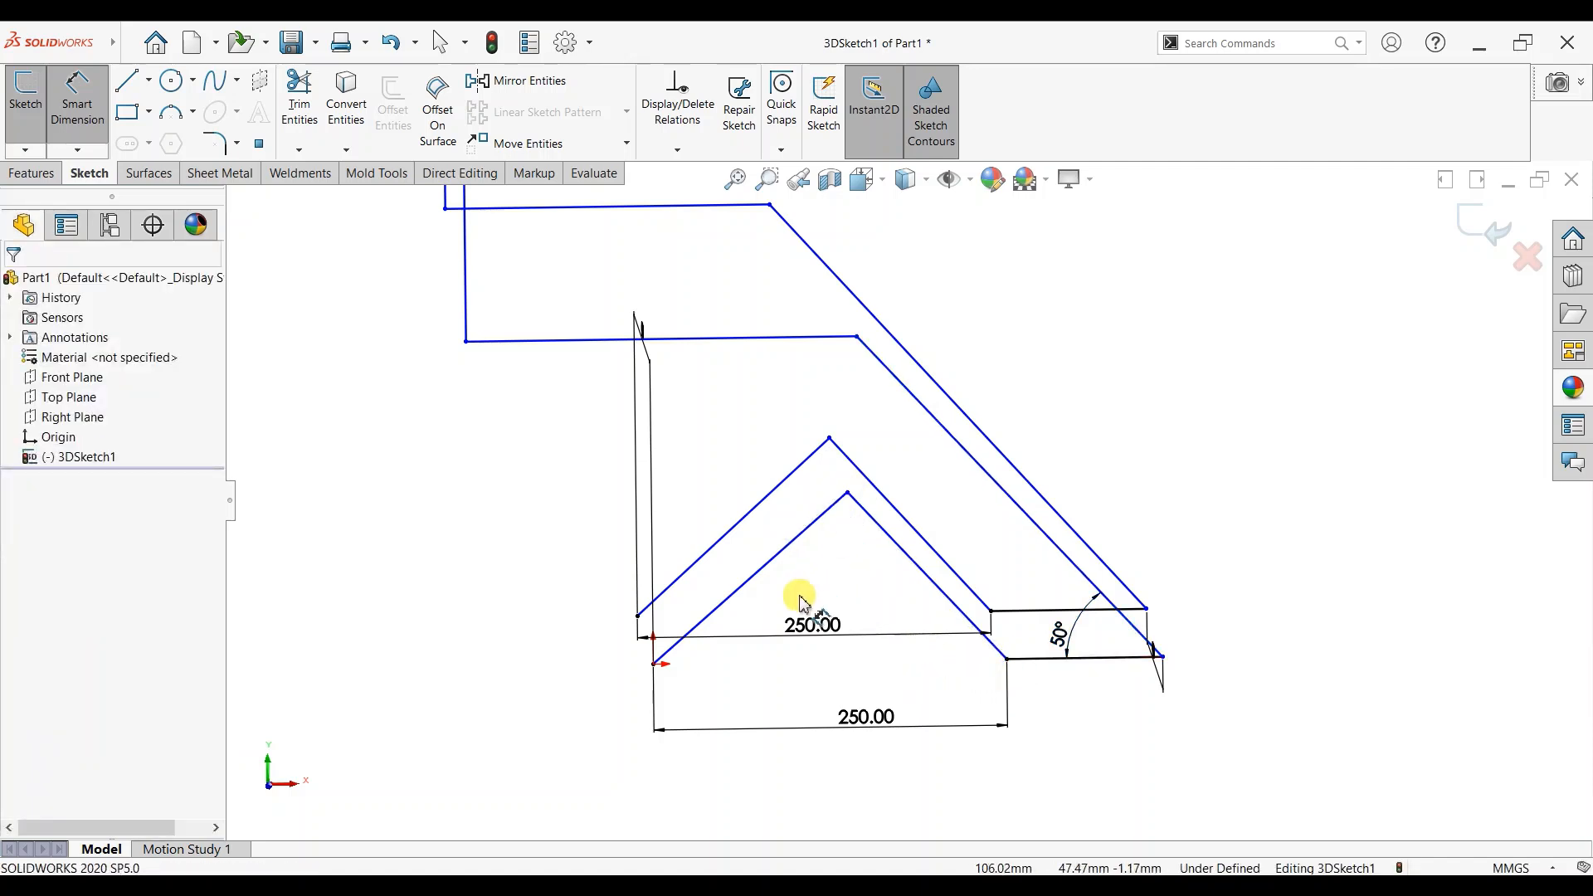
click(762, 643)
Step: In the Front view, draw a horizontal centerline from the origin to the near end of the first profile's short bottom line
key(space)
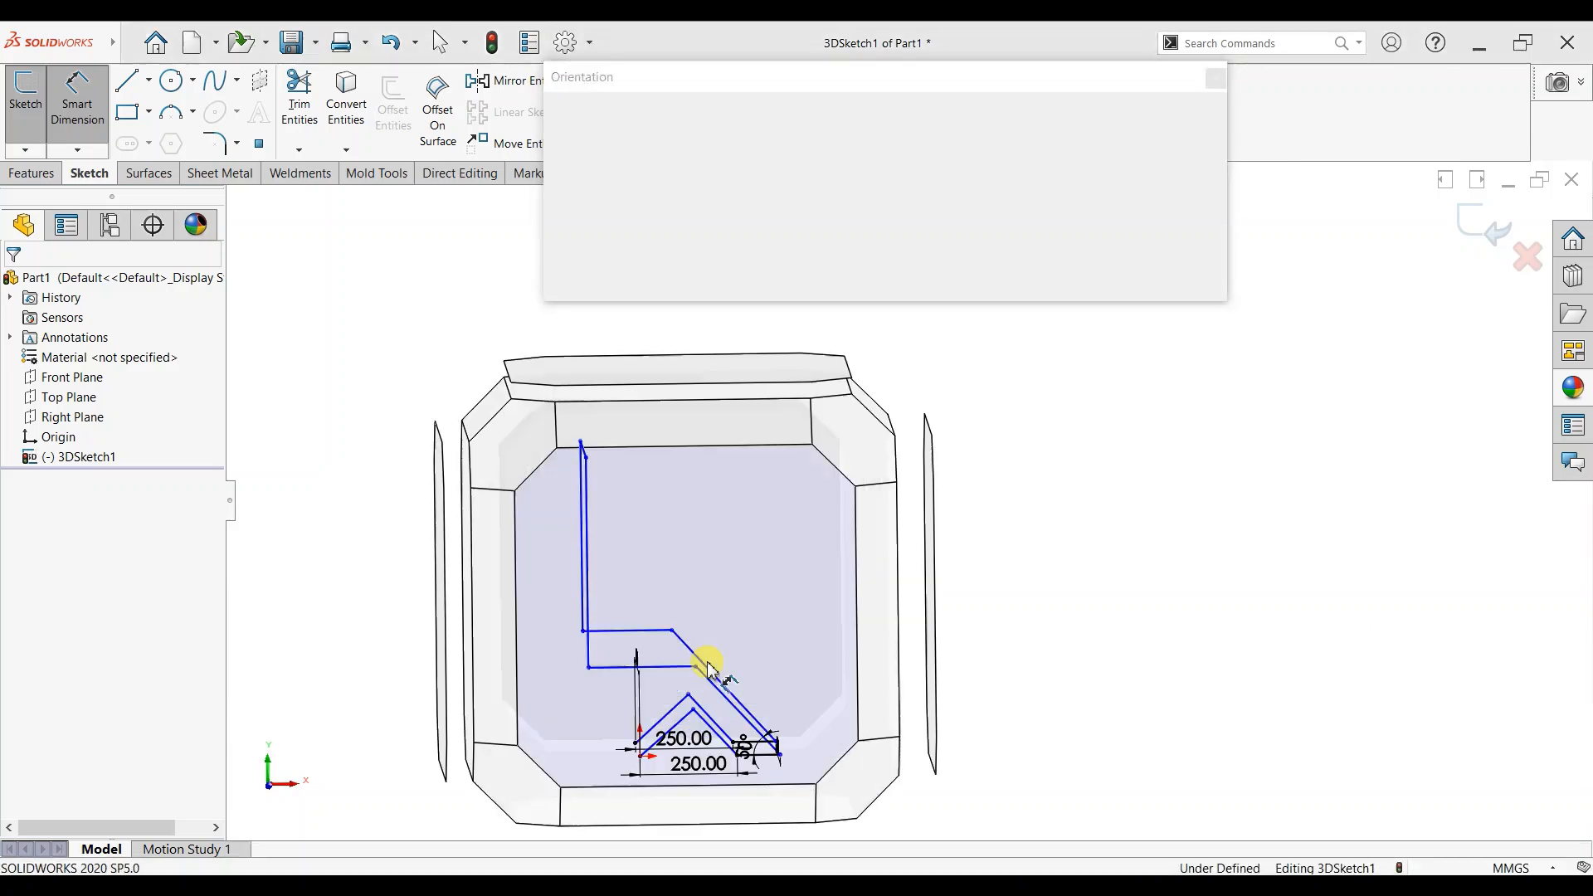
click(708, 661)
scroll(921, 685, down, 5)
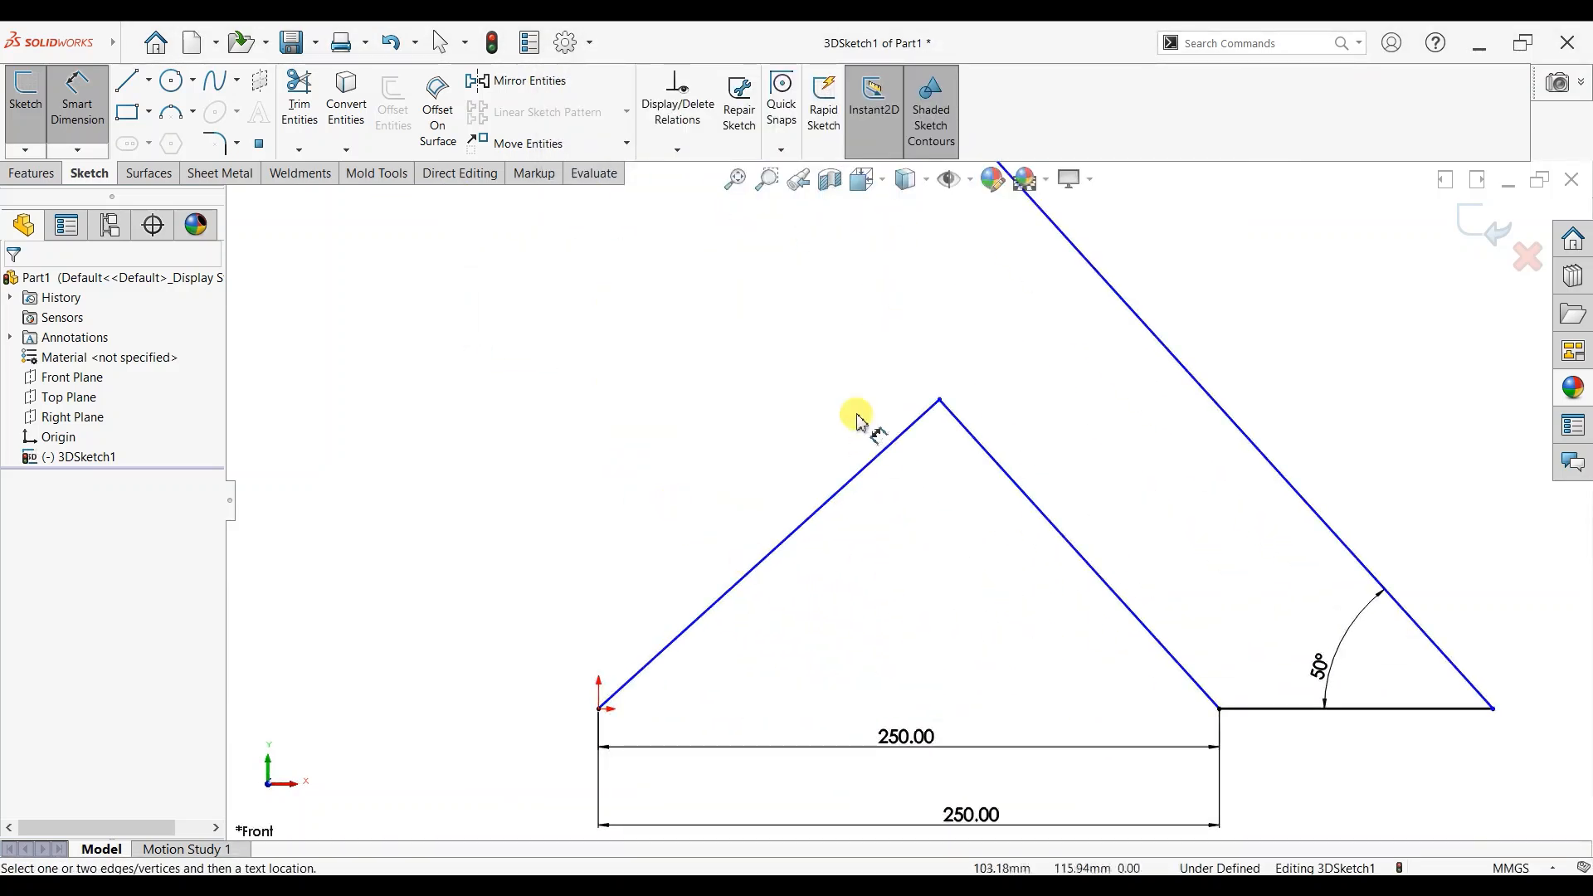
click(148, 81)
click(166, 128)
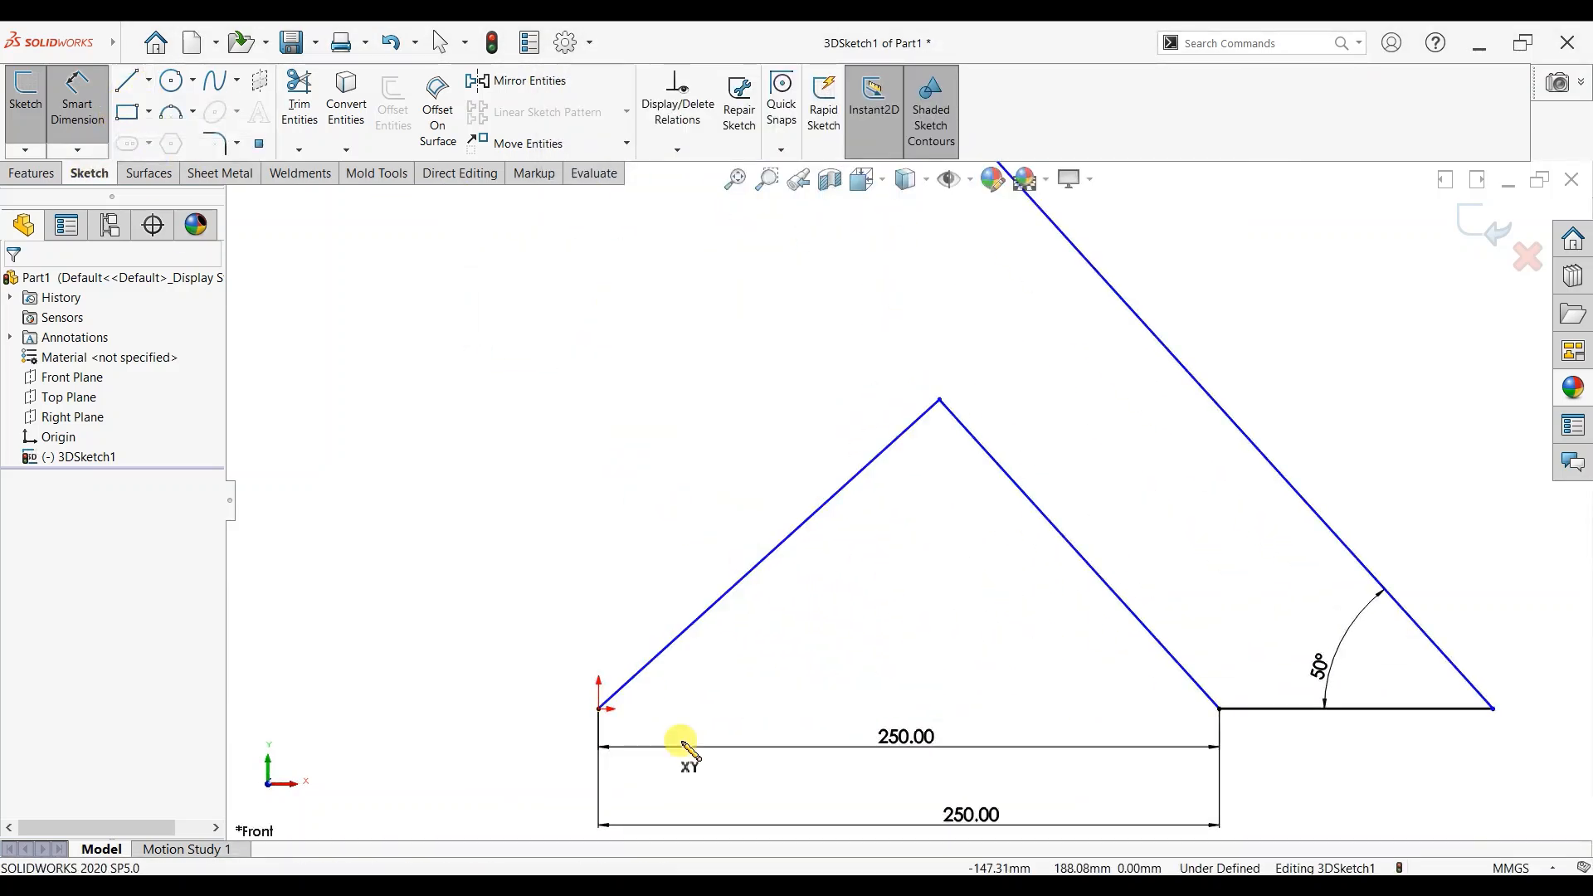
click(599, 709)
click(1219, 709)
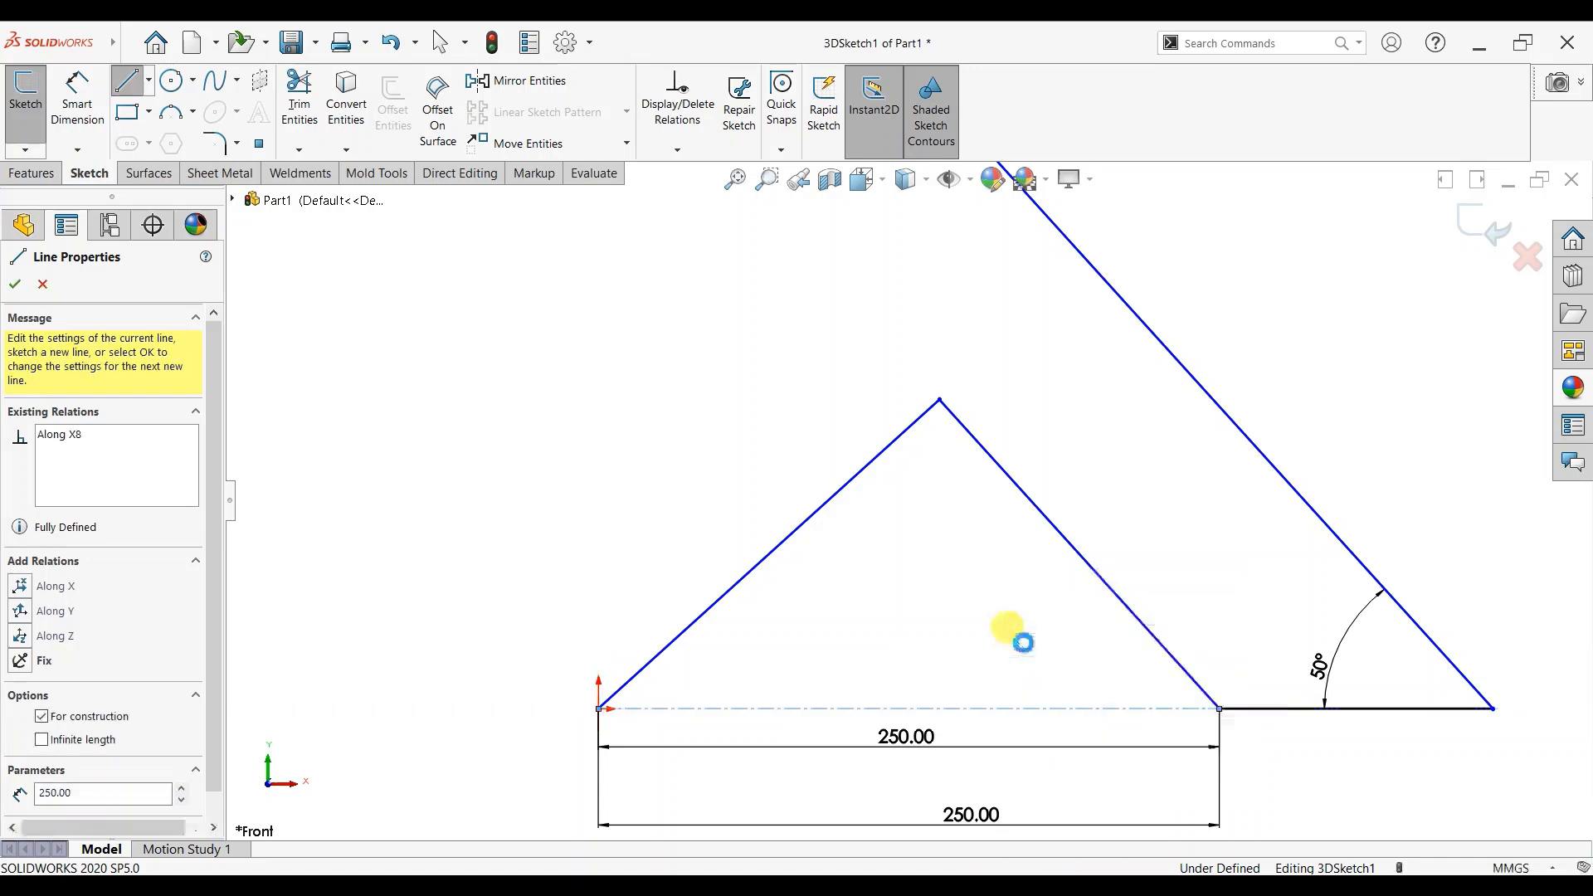
key(Escape)
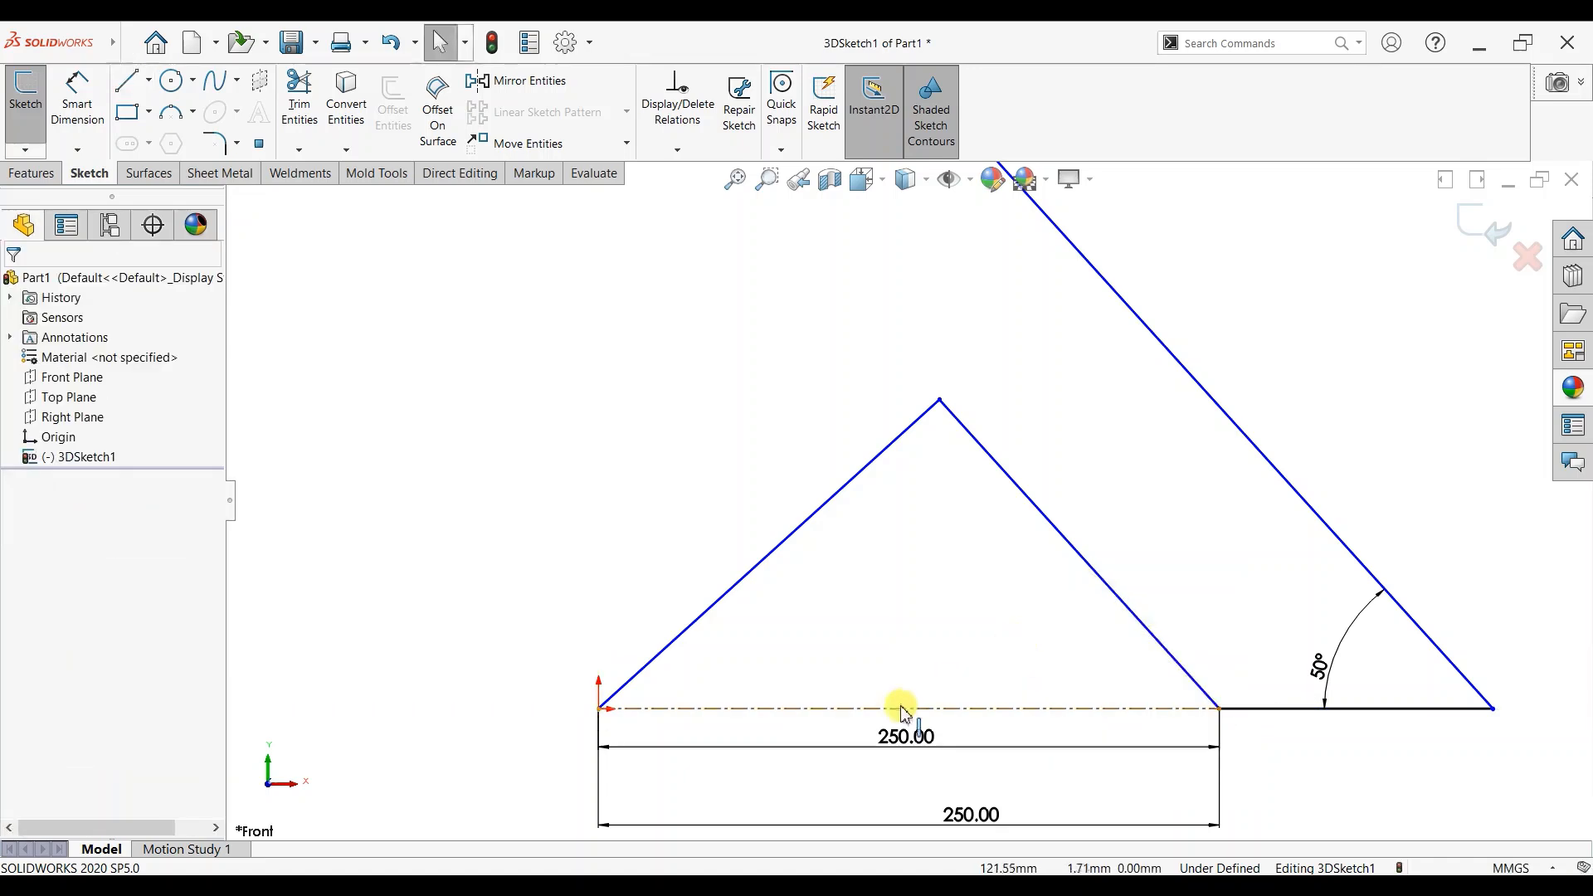
Step: Try Along Y, Along X and Along Z relations between the centerline's midpoint and the first profile's lower peak, undoing each
ctrl+click(941, 401)
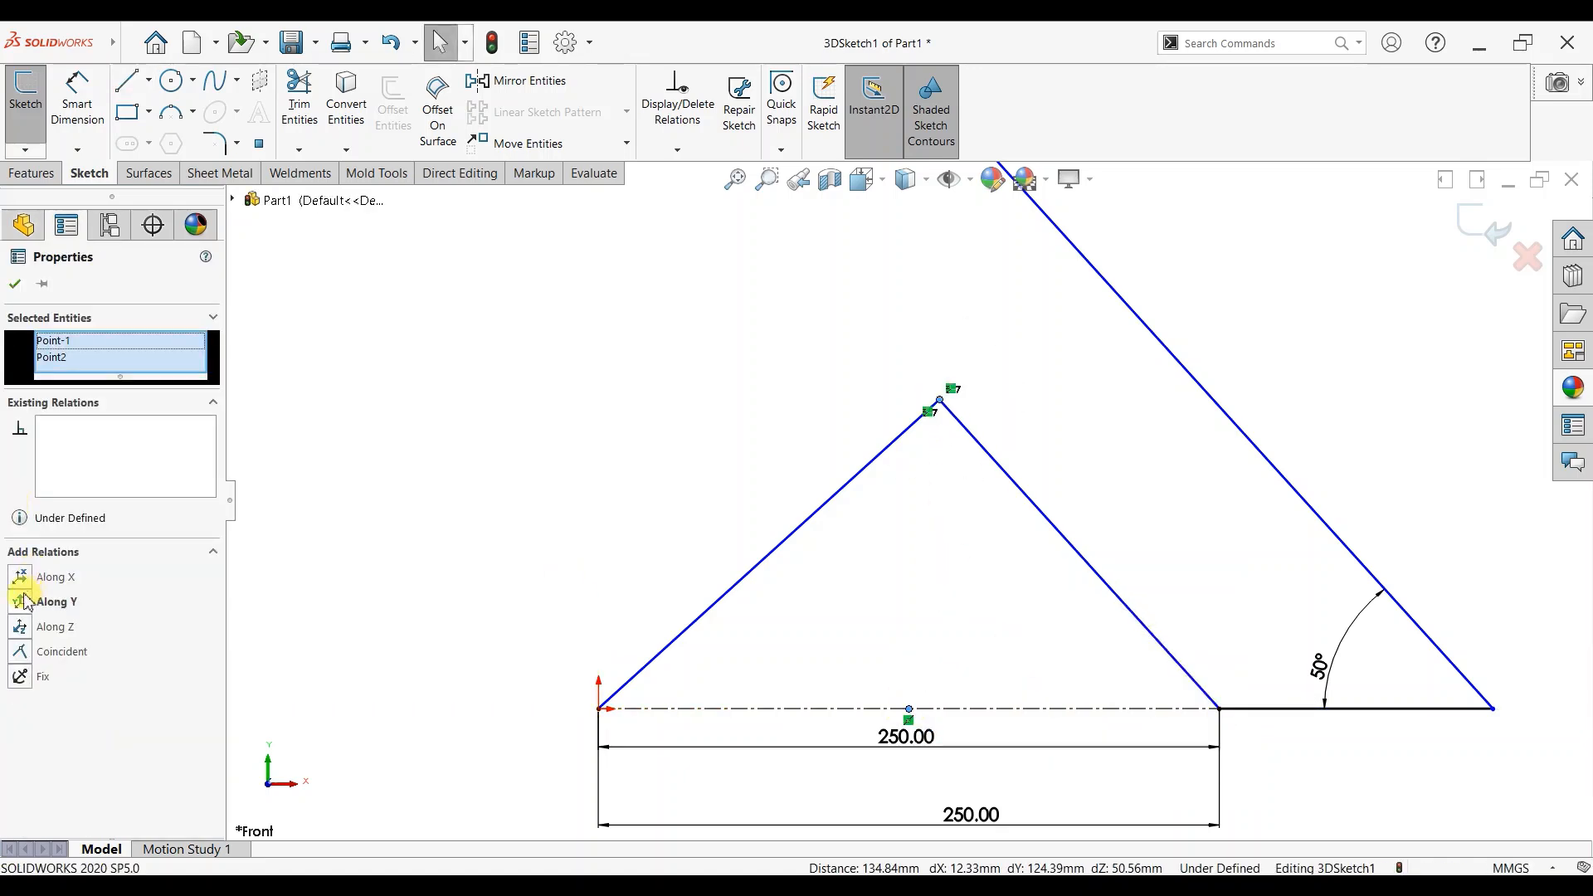
click(22, 601)
key(ctrl+z)
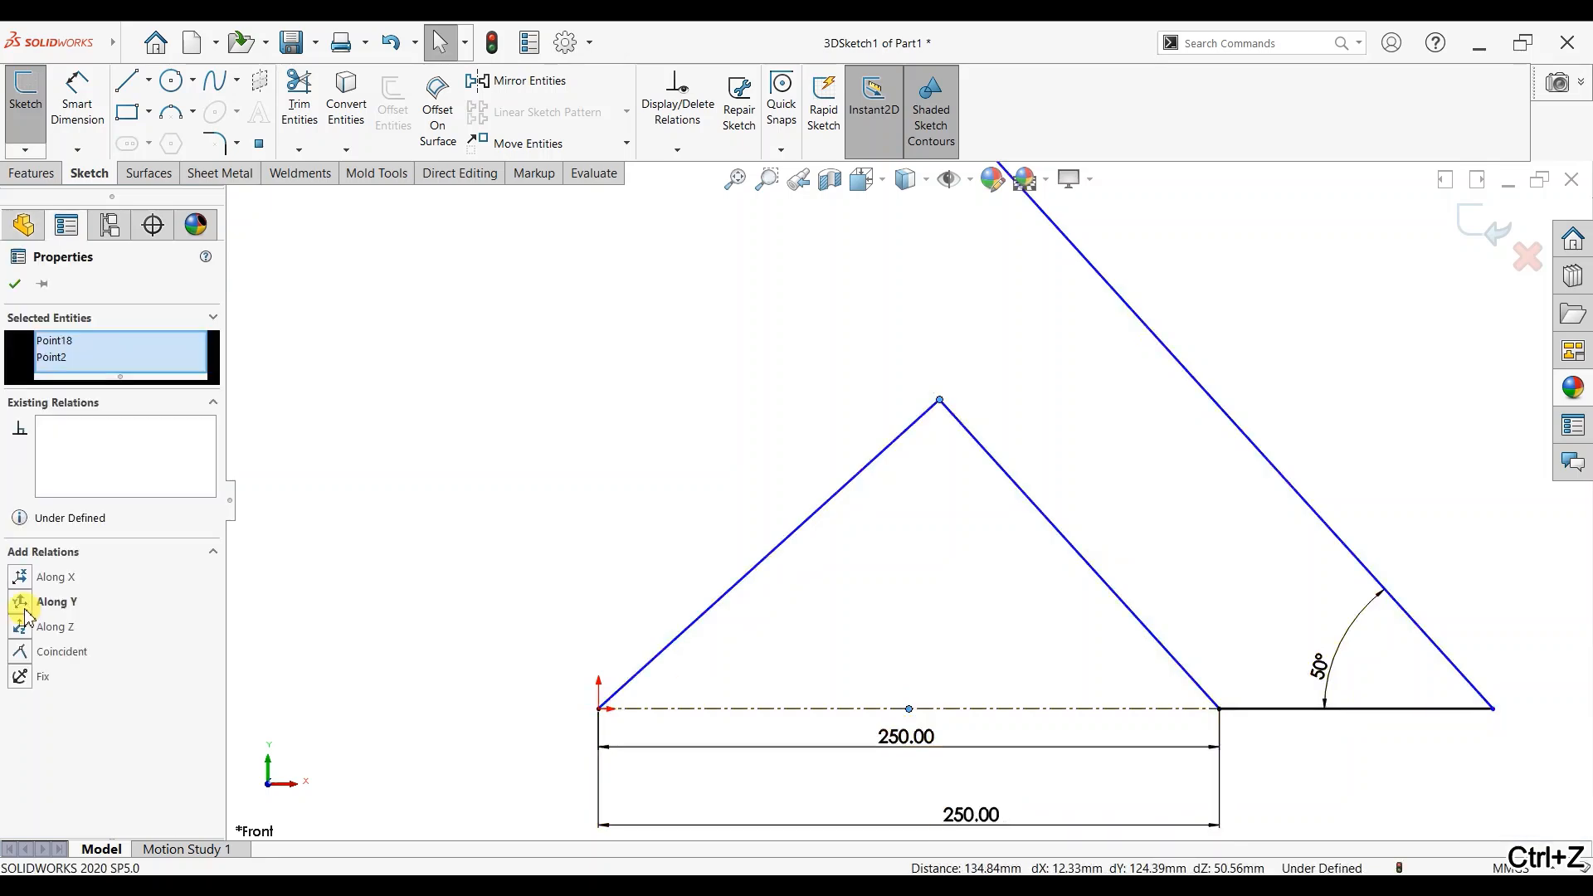
click(21, 576)
key(ctrl+z)
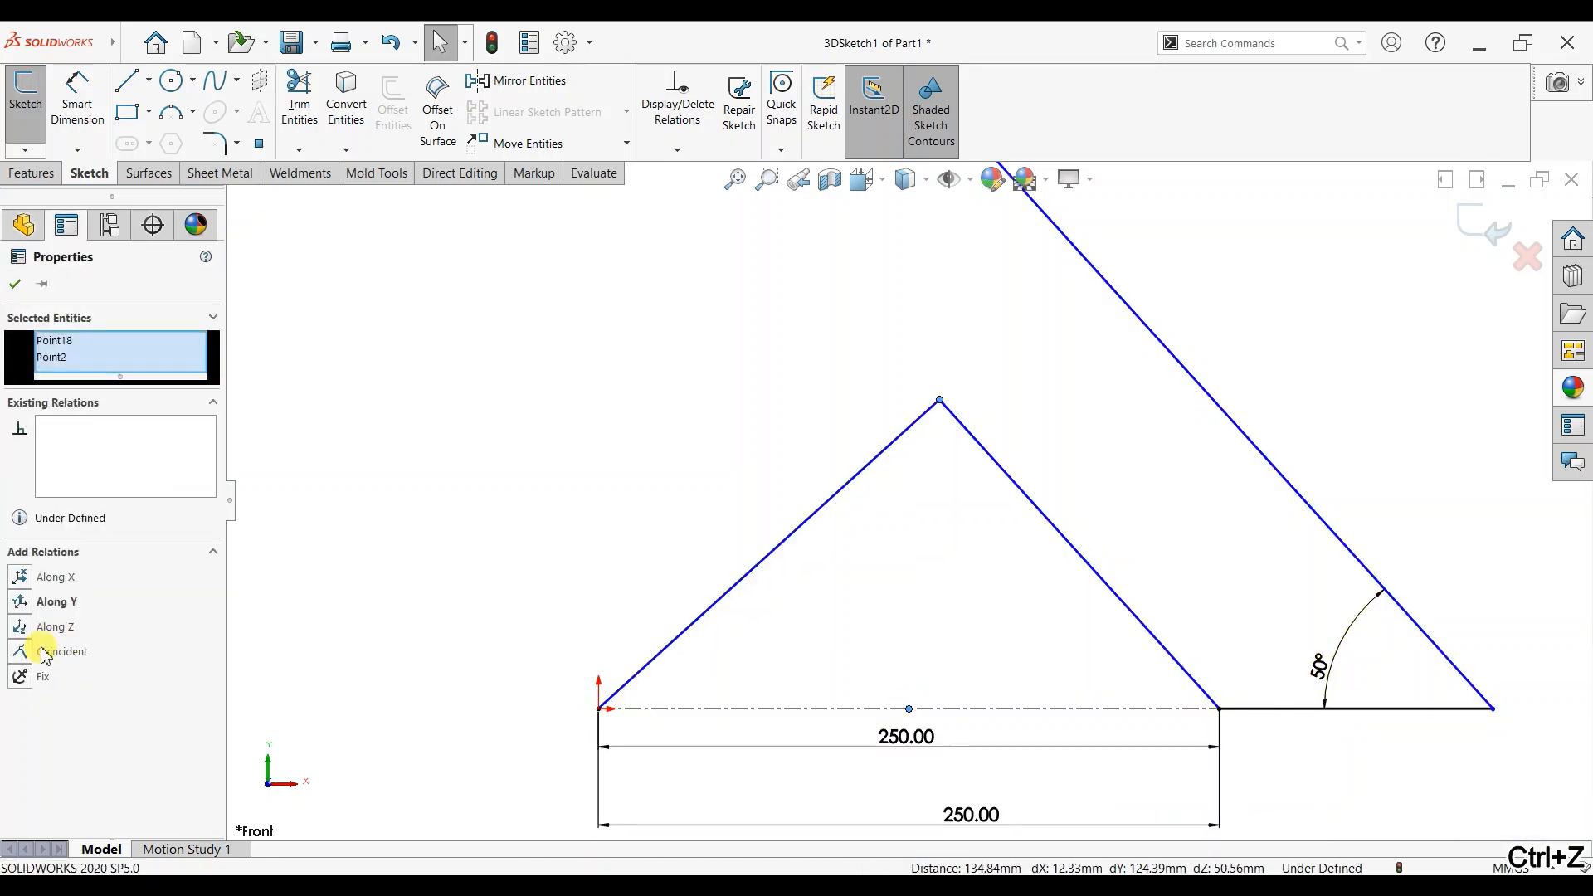
click(20, 627)
key(ctrl+z)
Step: Delete the construction centerline between the origin and the first profile's short bottom line
click(893, 686)
click(917, 707)
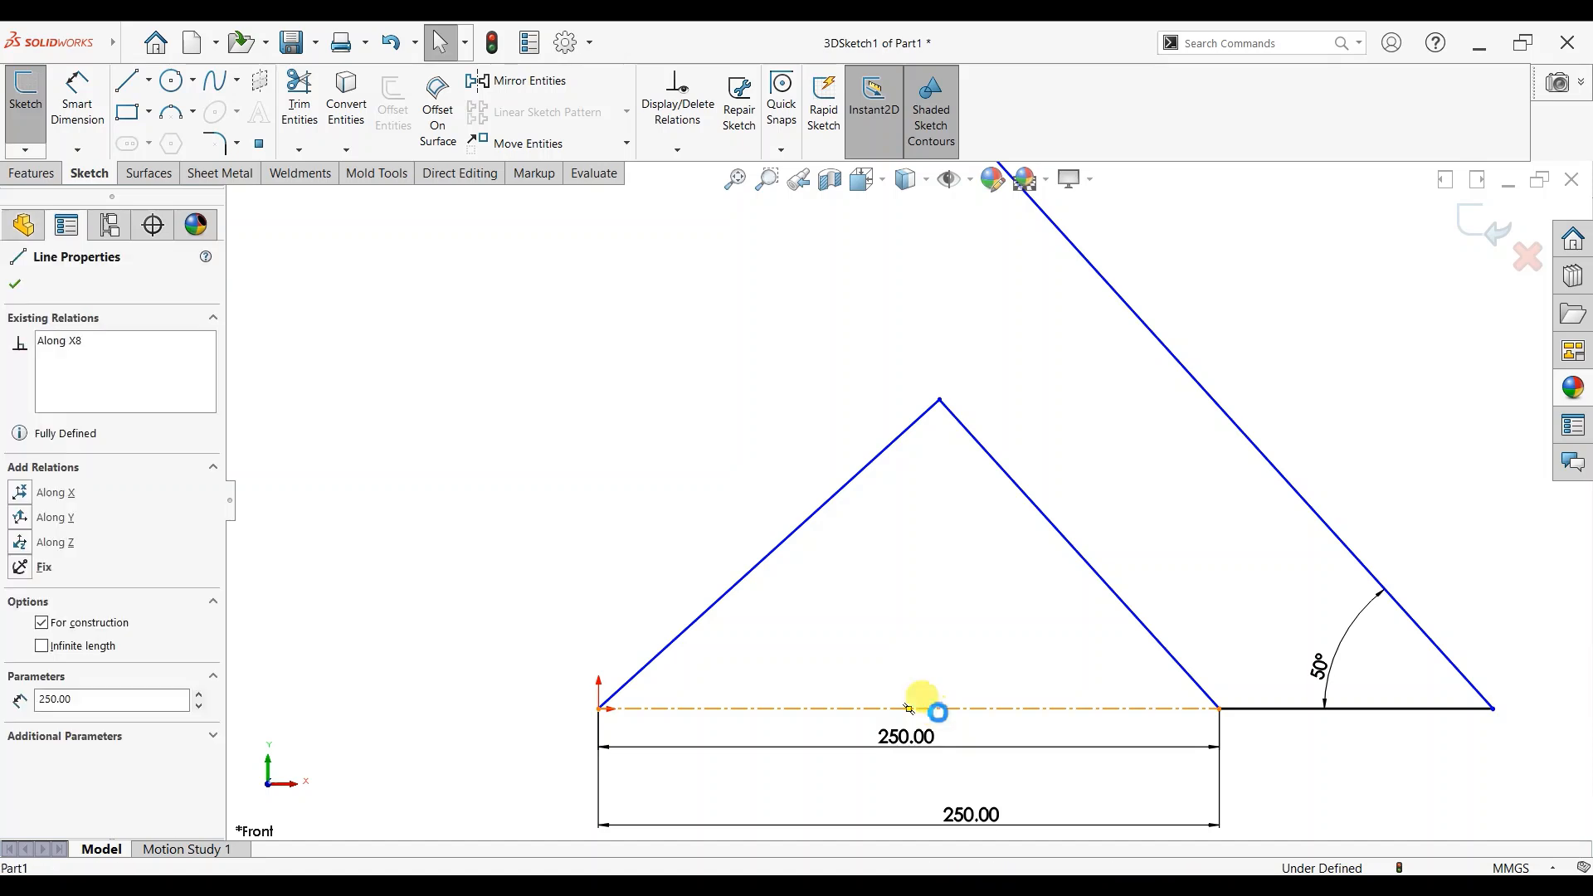
click(1002, 633)
Step: Dimension the first profile's leg line from the lower peak to the short bottom line and set its length to 200 mm
mouse_move(1003, 633)
middle_down()
mouse_move(1202, 462)
mouse_move(1153, 492)
mouse_move(1212, 430)
mouse_move(1194, 498)
mouse_move(1182, 470)
middle_up()
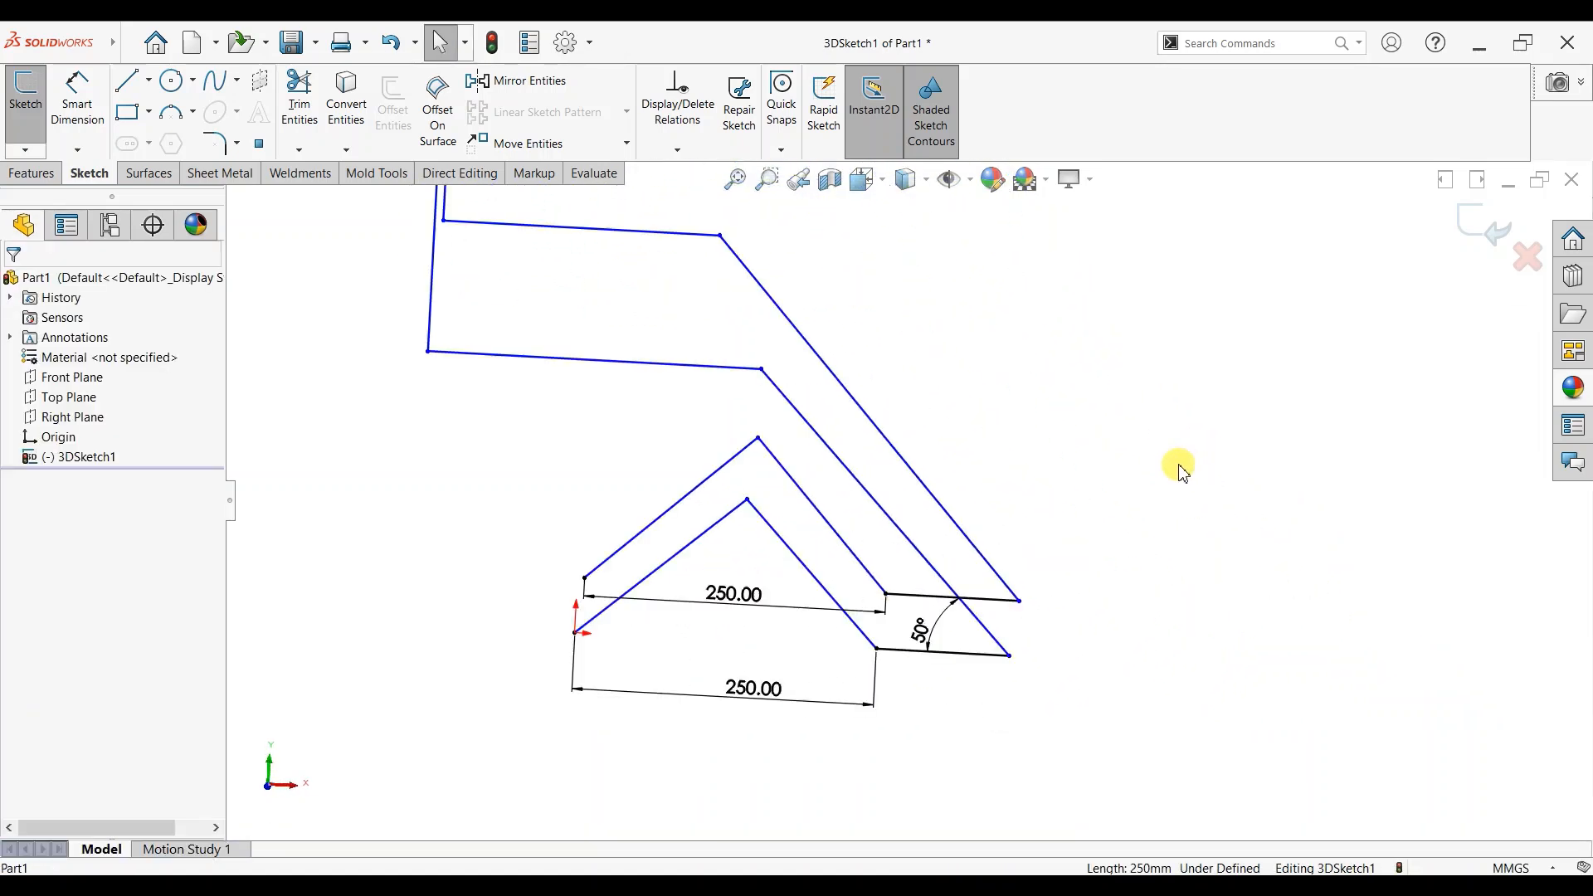
click(77, 95)
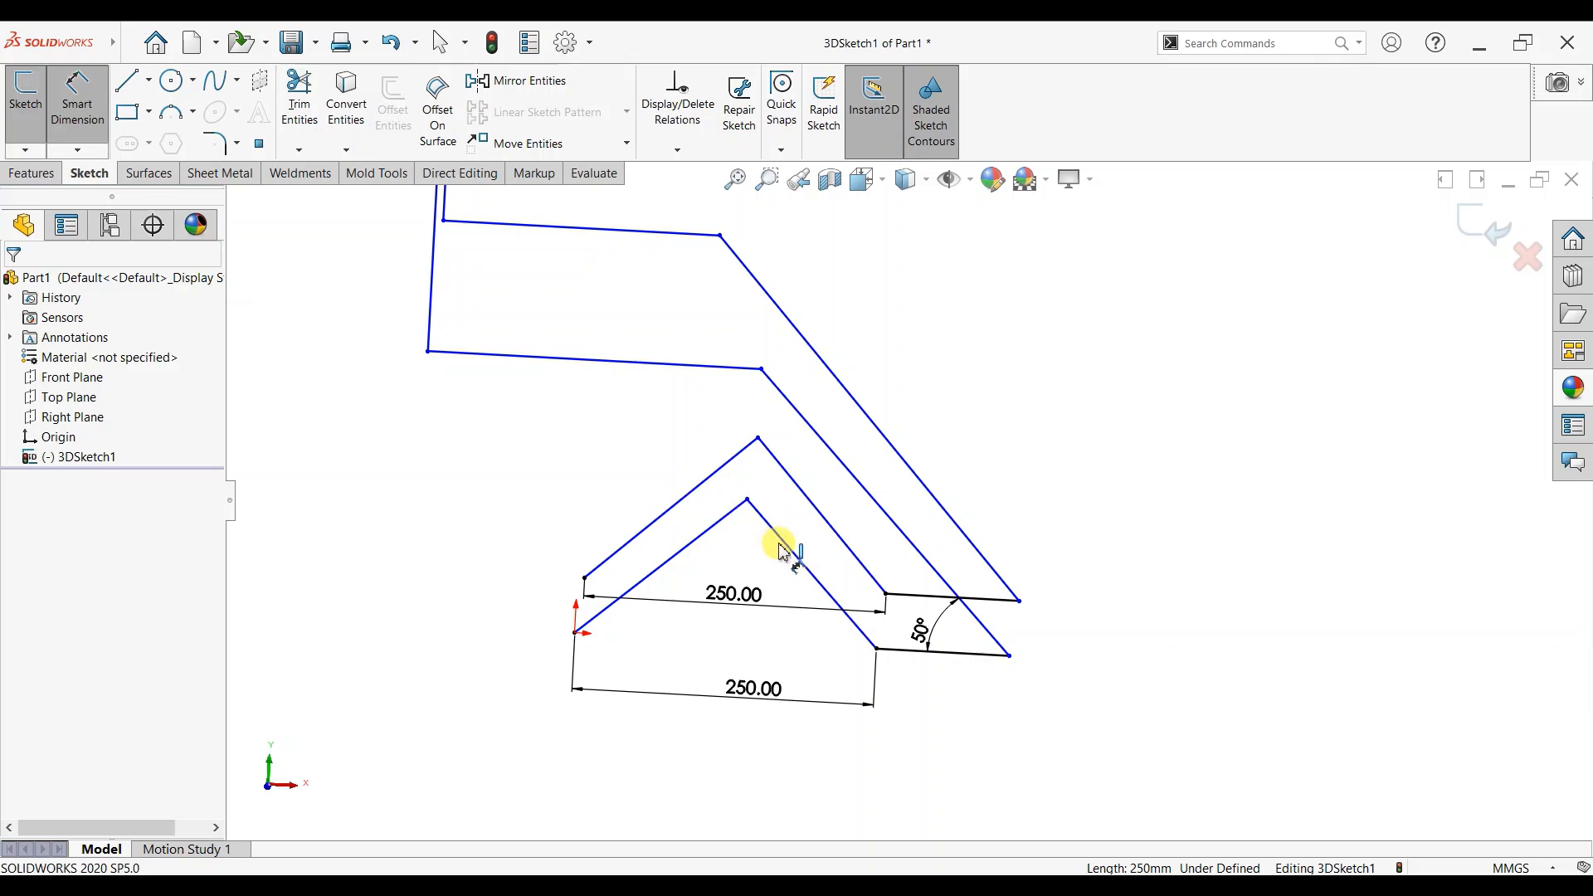
click(765, 571)
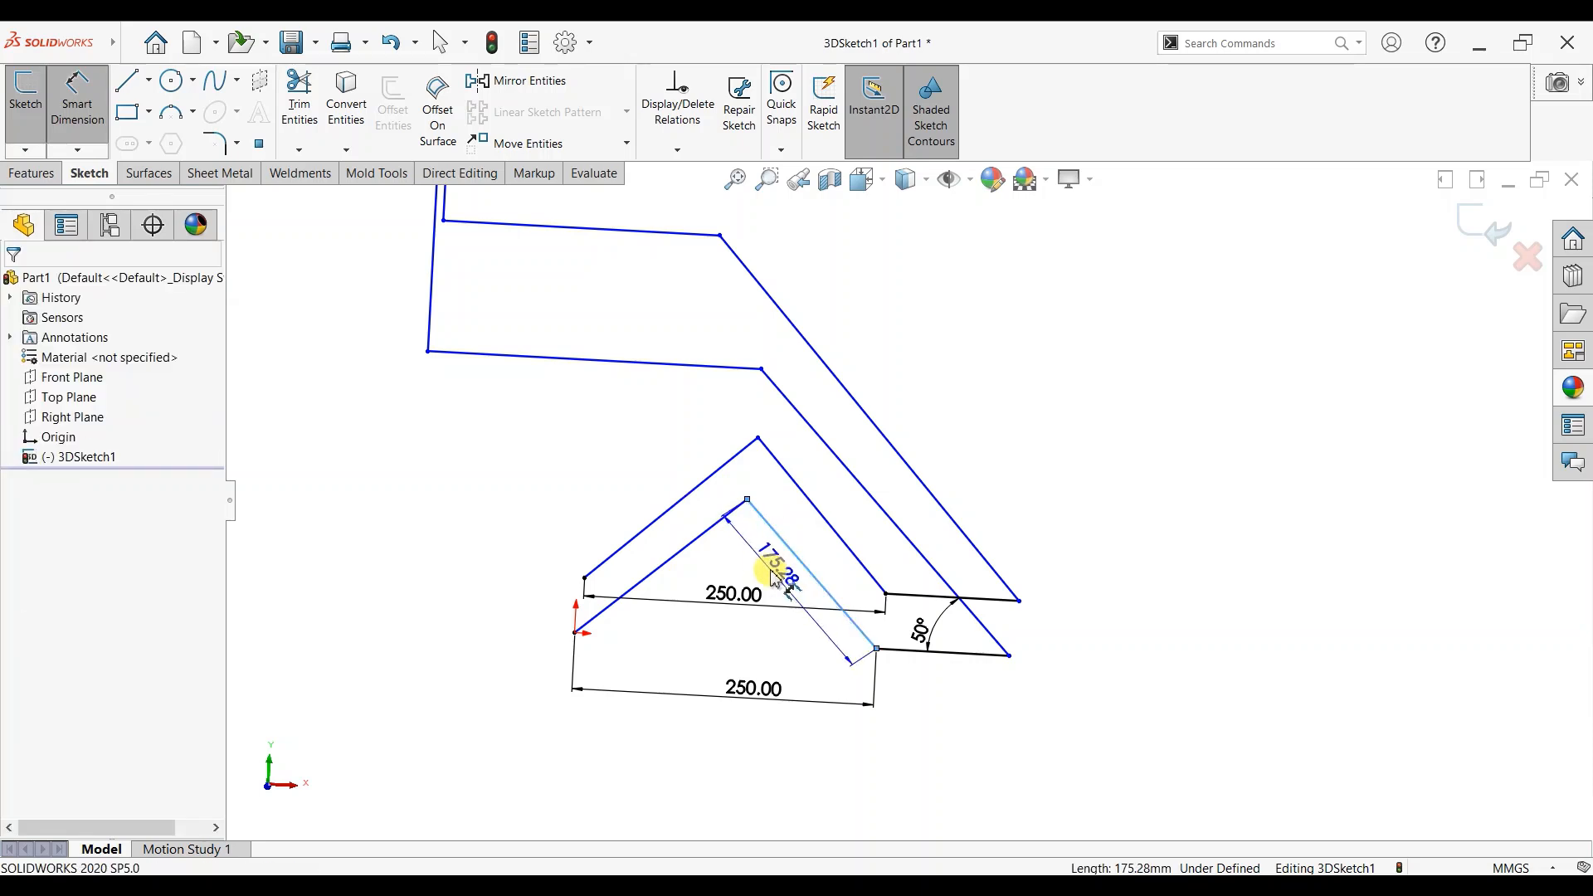
click(771, 576)
text(200)
key(Return)
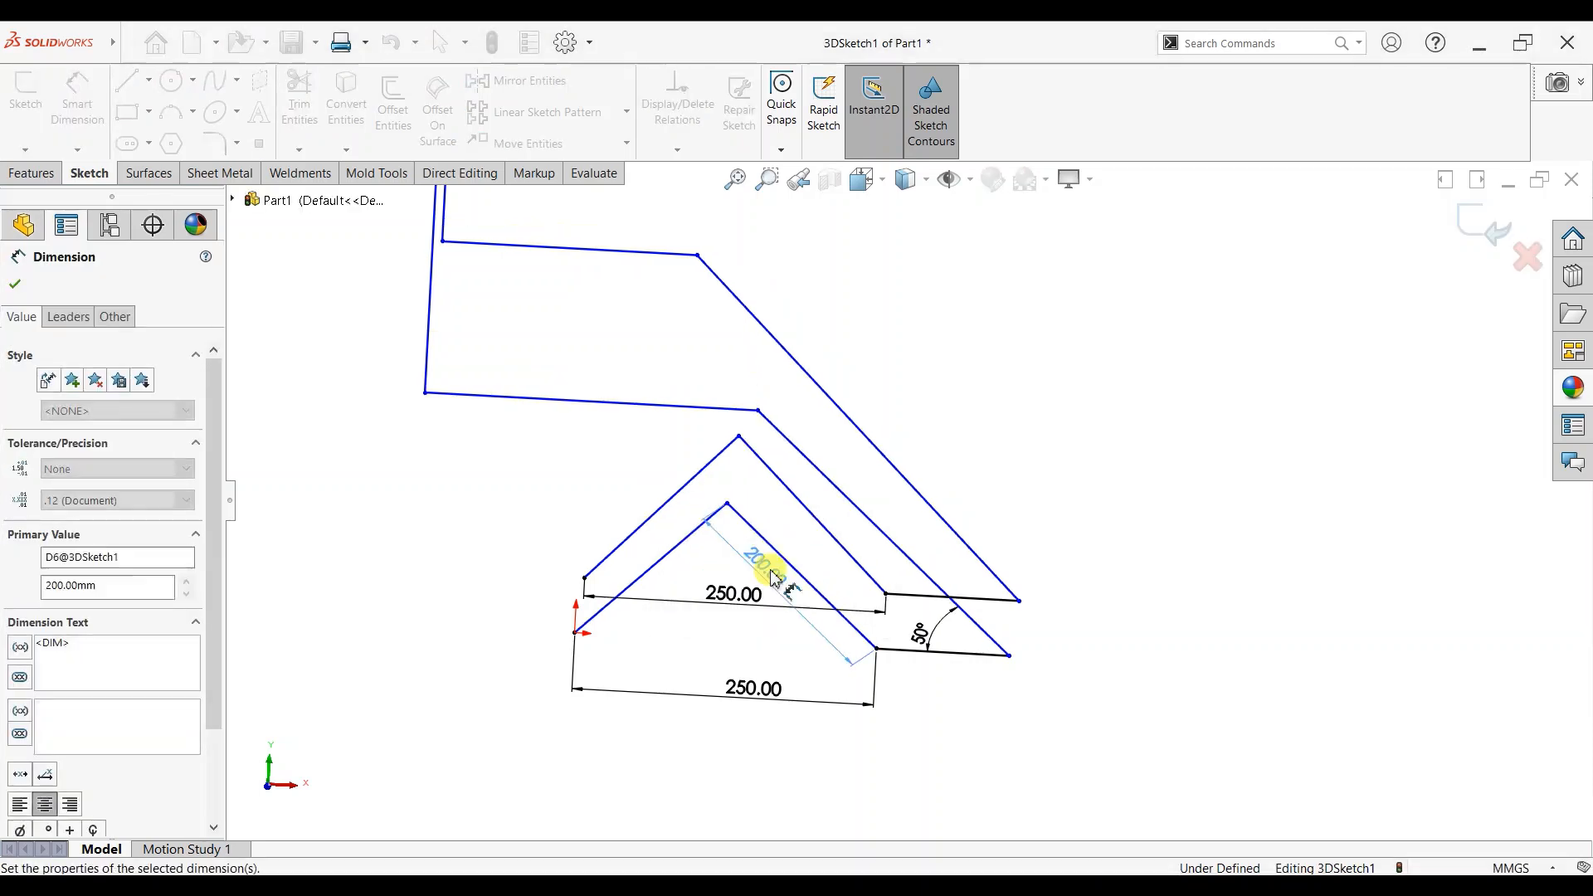
Step: Try to dimension the distance from the origin to the first profile's lower peak
click(729, 505)
click(575, 632)
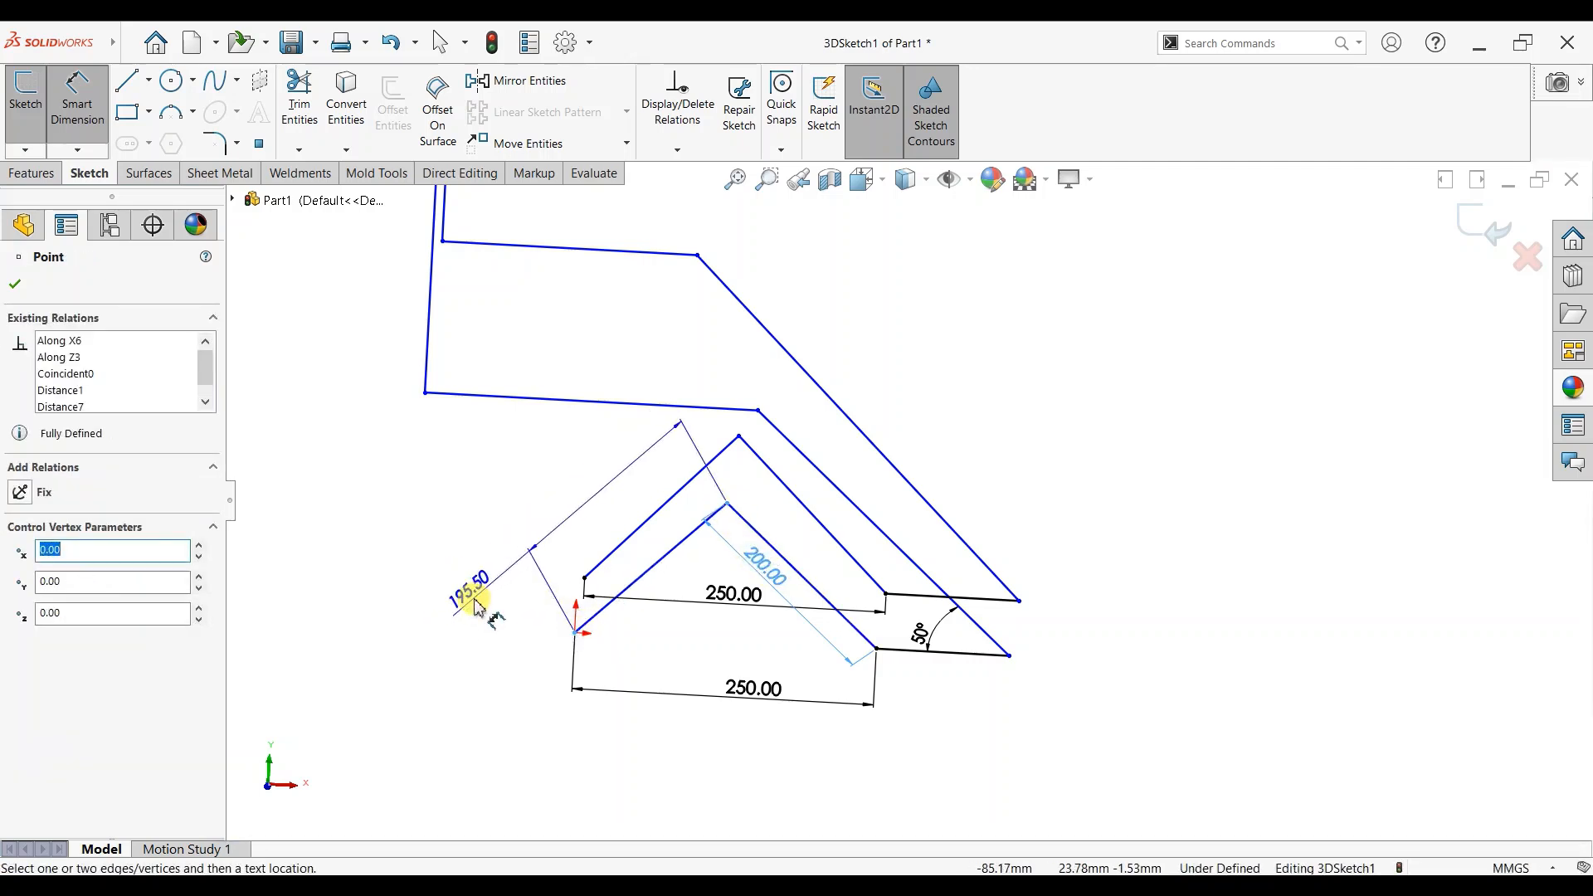
click(485, 571)
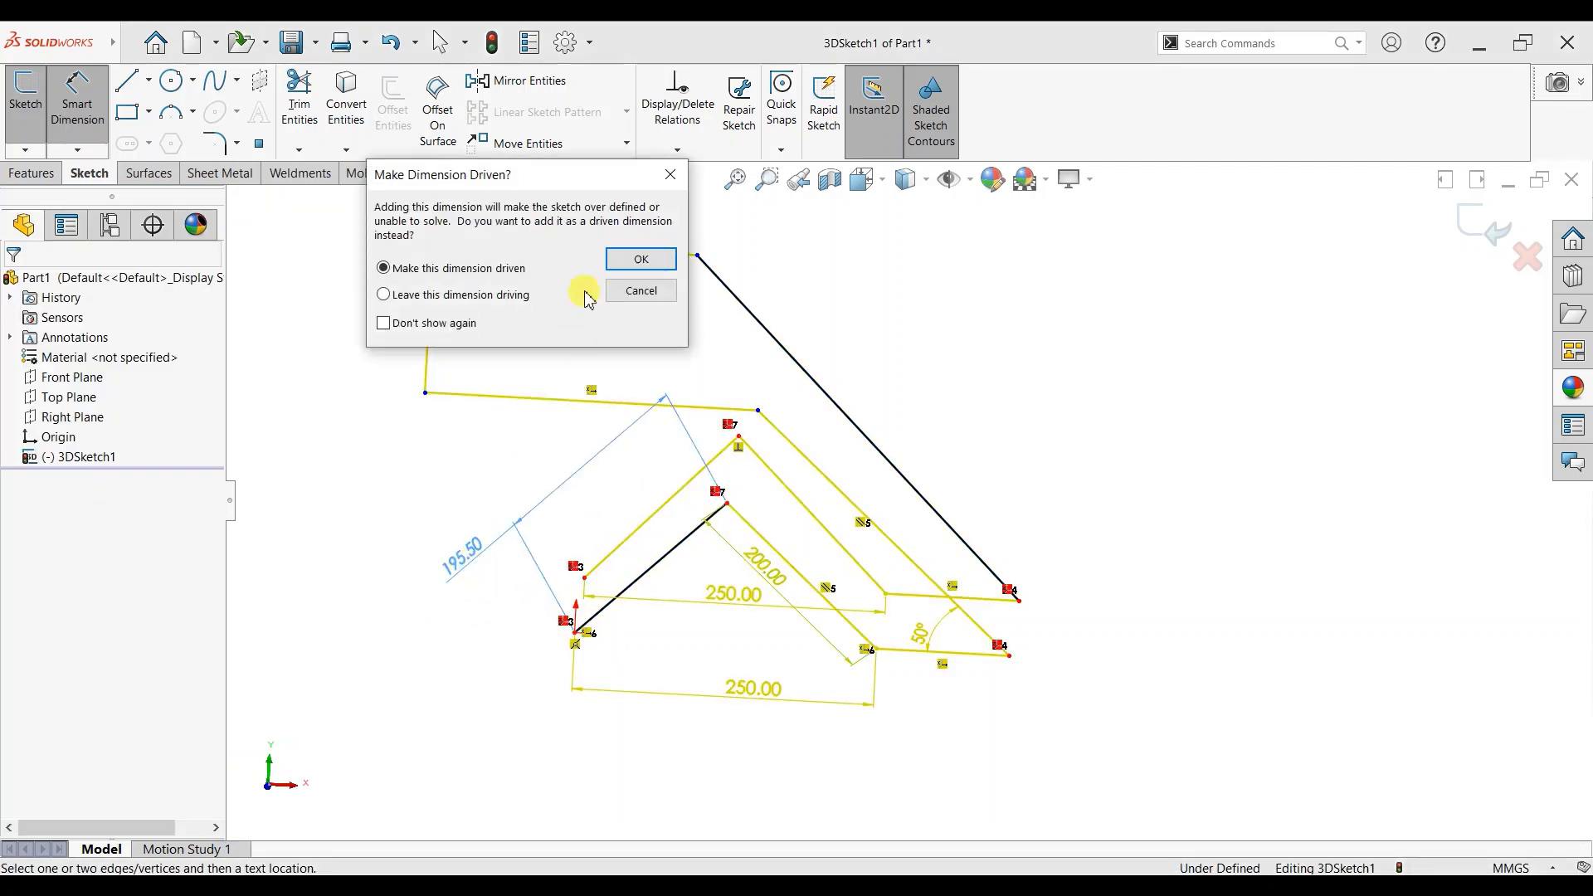
click(640, 289)
Step: Set the length of the first profile's leg line between the lower peak and the short bottom line to 150 mm
double_click(767, 569)
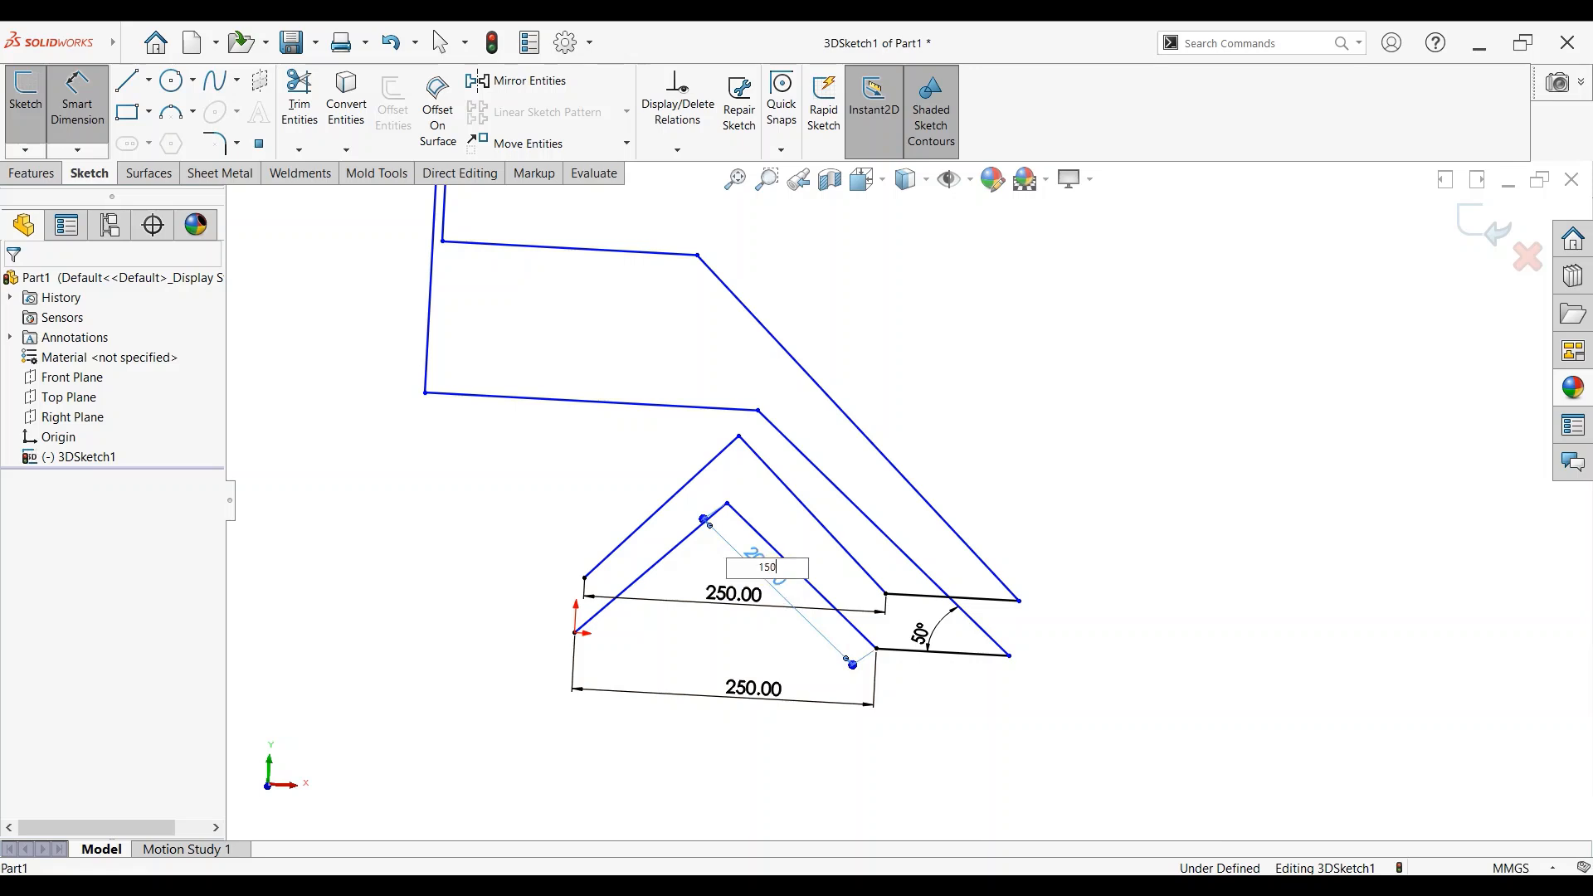
click(775, 571)
Step: Try a Parallel relation between the two profiles' long slanted lines and undo it
mouse_move(1208, 426)
middle_down()
mouse_move(1053, 515)
mouse_move(975, 603)
mouse_move(871, 569)
mouse_move(942, 640)
mouse_move(928, 639)
middle_up()
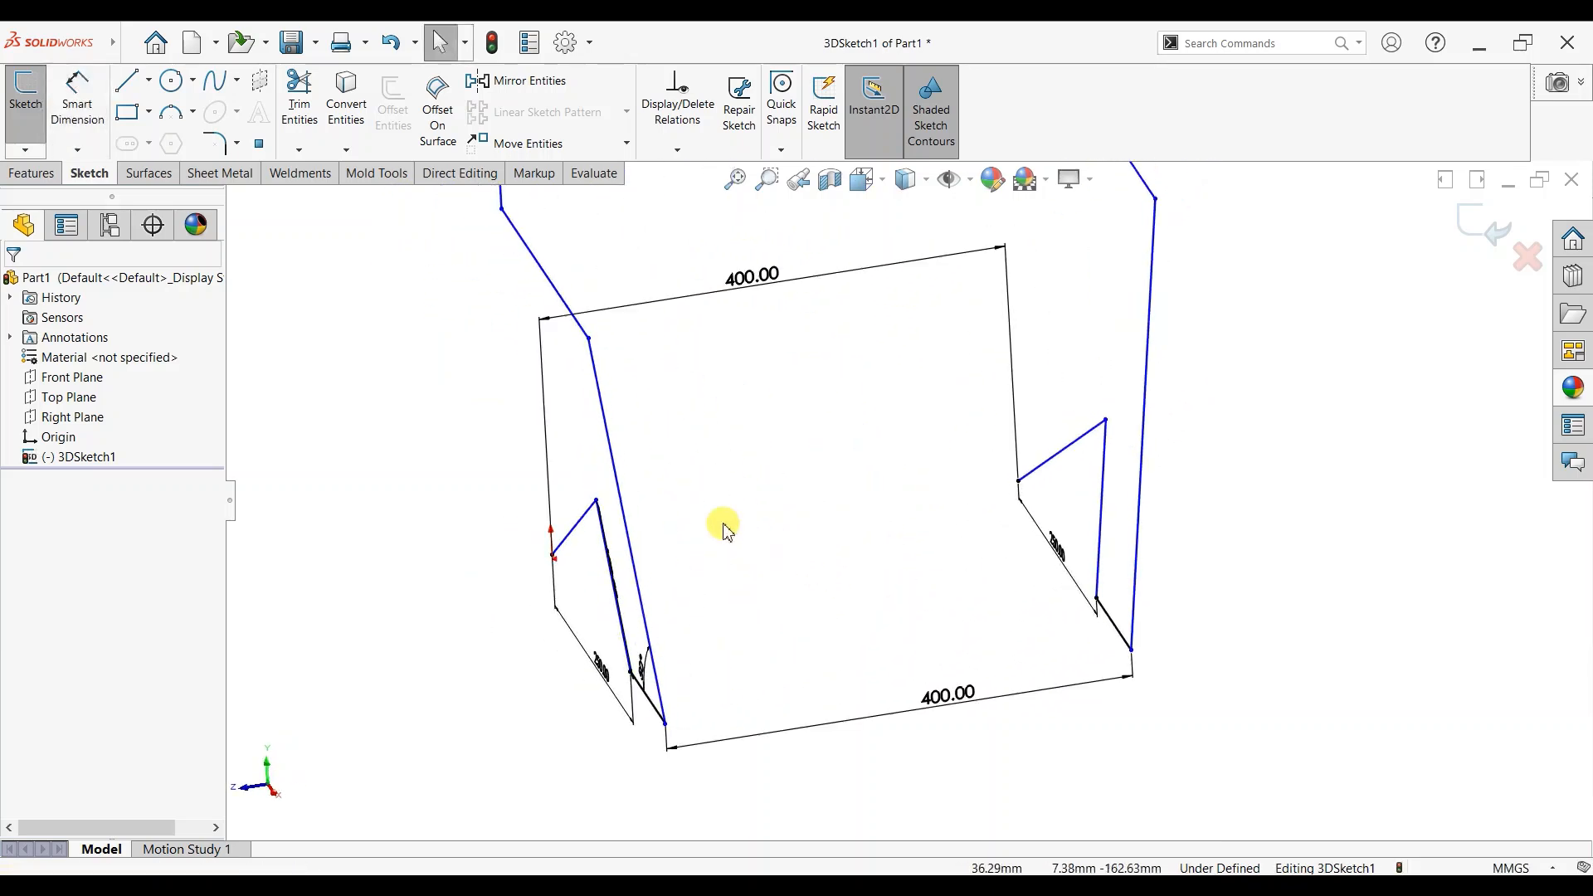
click(649, 543)
ctrl+click(1145, 464)
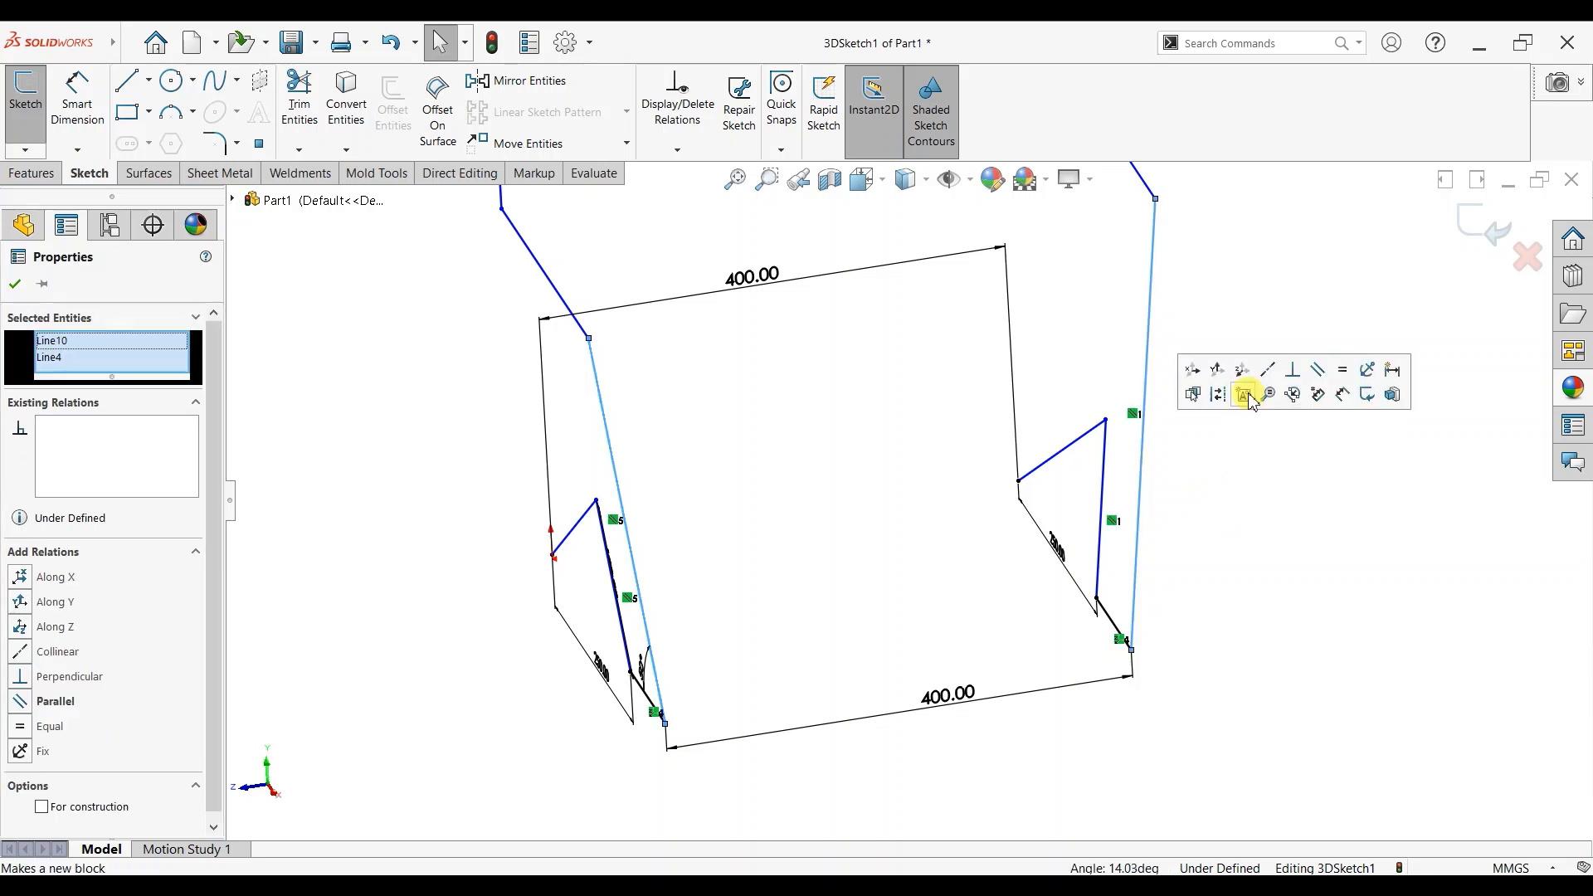
click(1317, 370)
click(1247, 608)
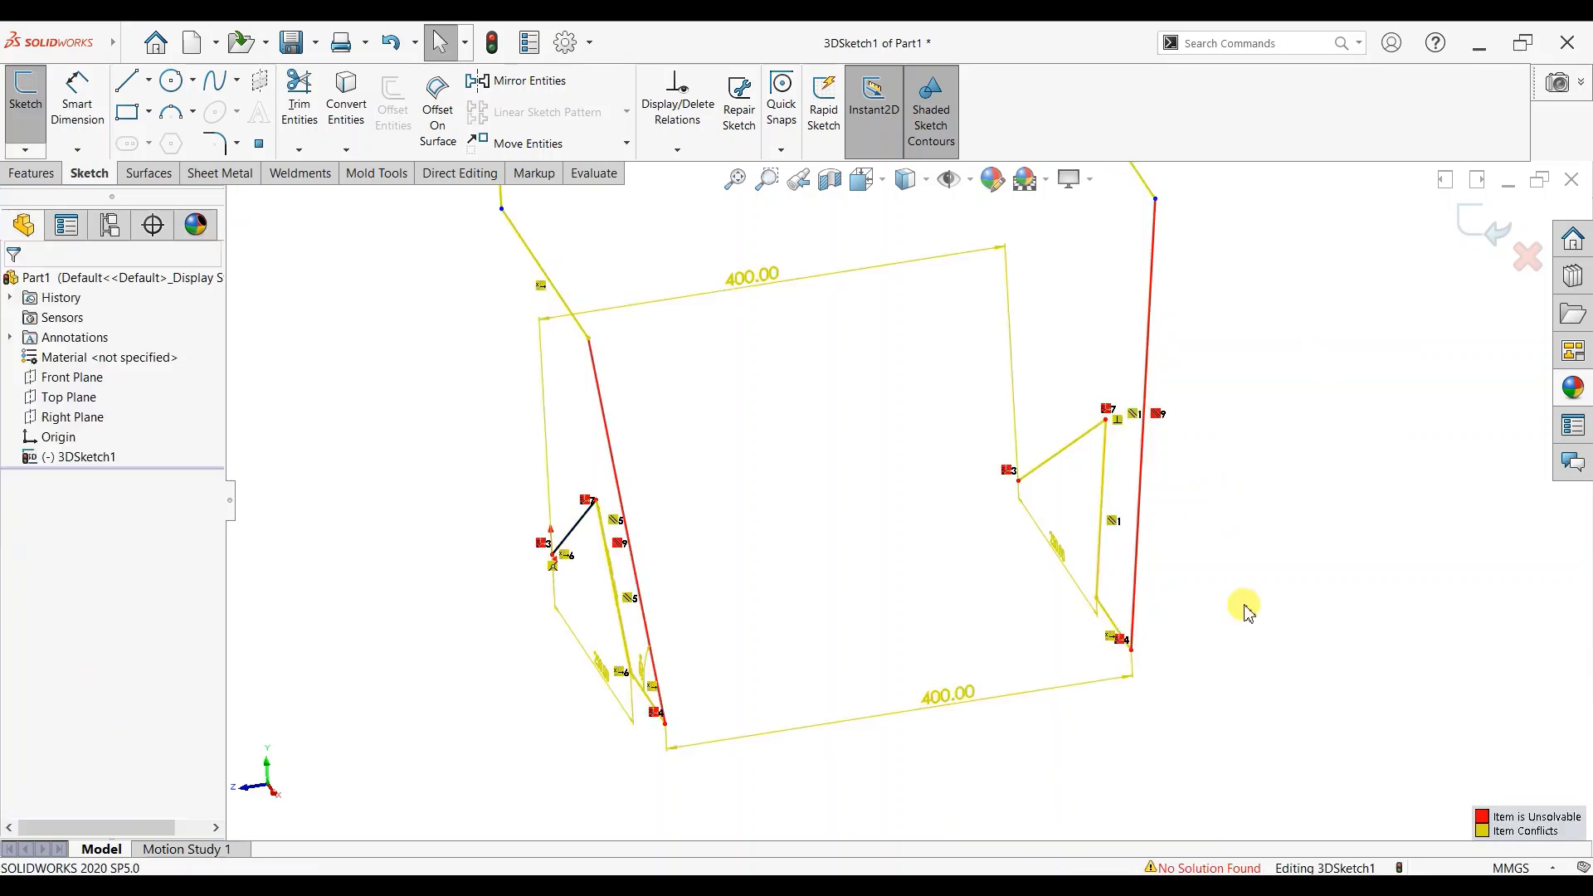
key(ctrl+z)
scroll(1103, 474, up, 2)
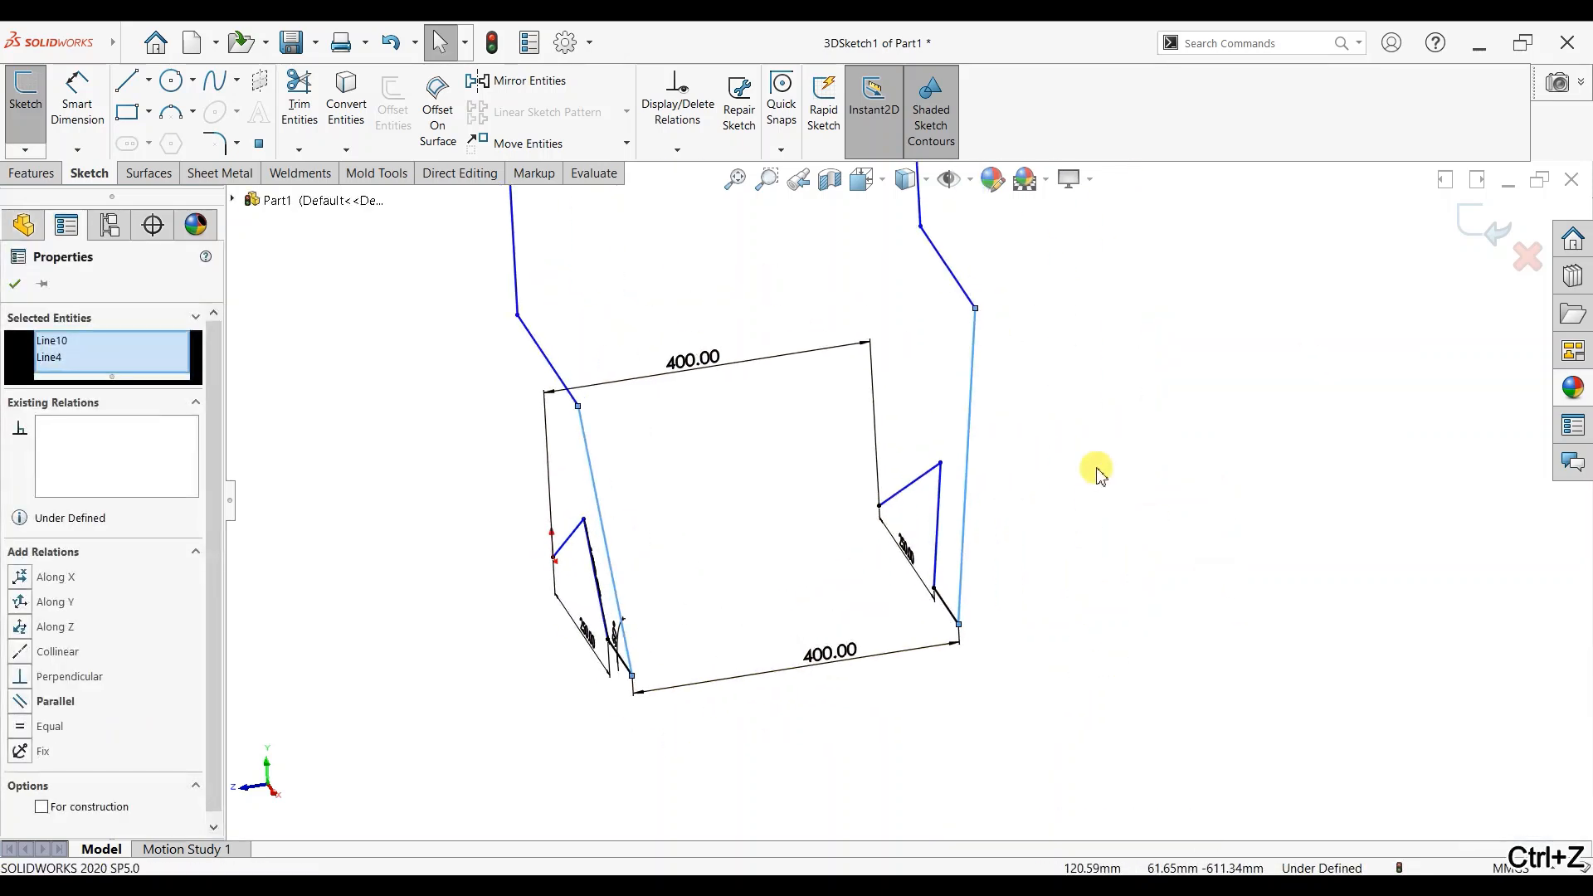
click(1059, 517)
Step: Draw a vertical line about 133 mm long upward from the midpoint of the crossbar joining the tops of the two profiles
scroll(854, 356, up, 4)
scroll(840, 336, down, 1)
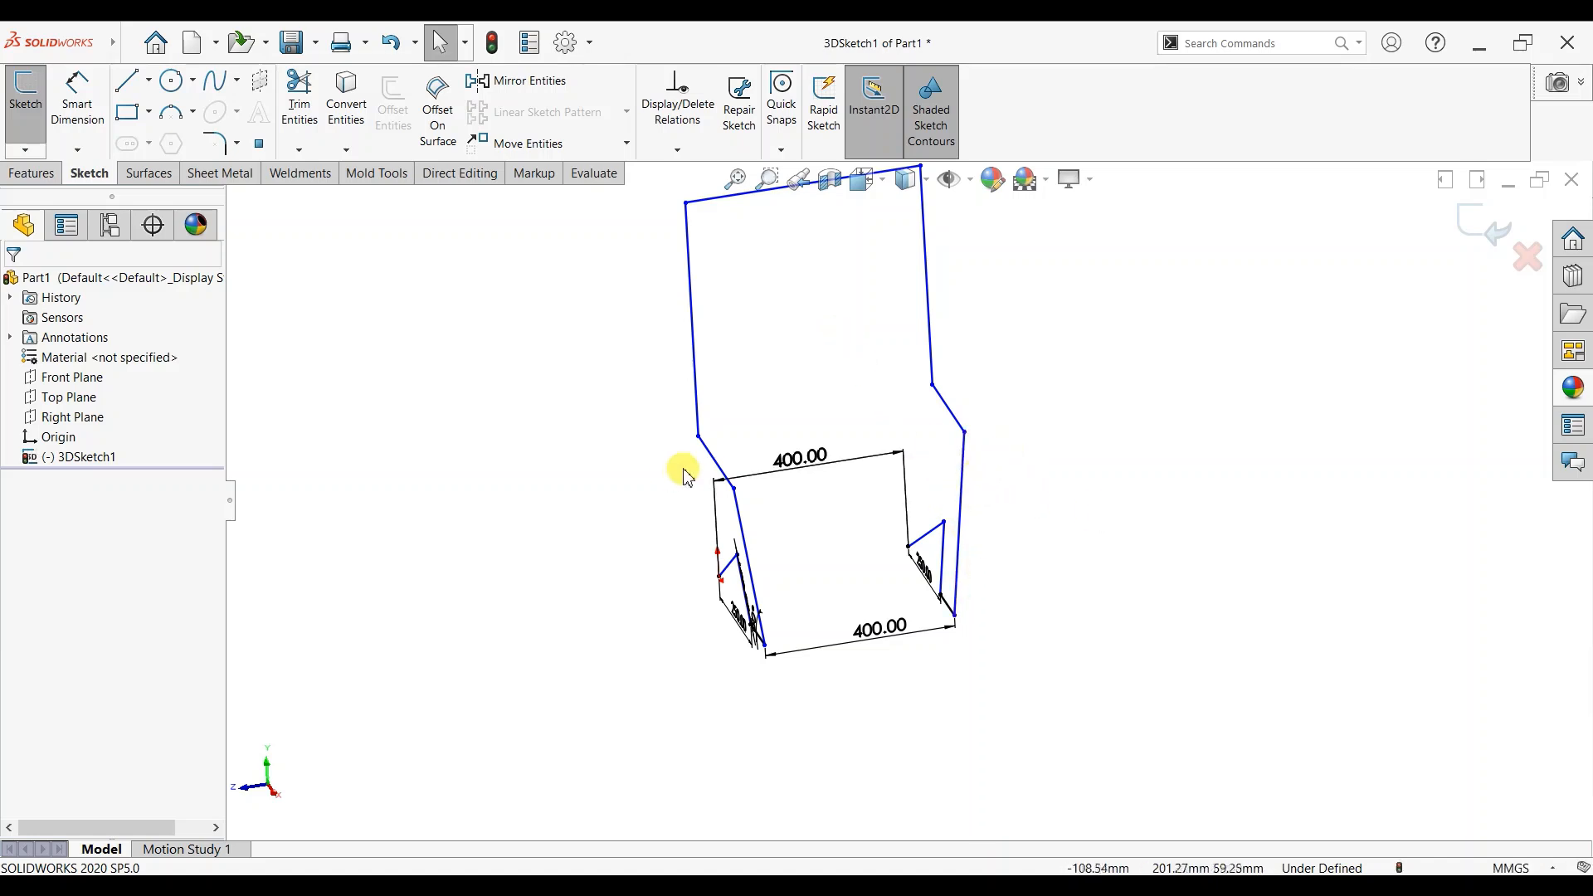
mouse_move(840, 548)
middle_down()
mouse_move(789, 519)
mouse_move(853, 508)
mouse_move(871, 554)
mouse_move(968, 440)
mouse_move(836, 402)
middle_up()
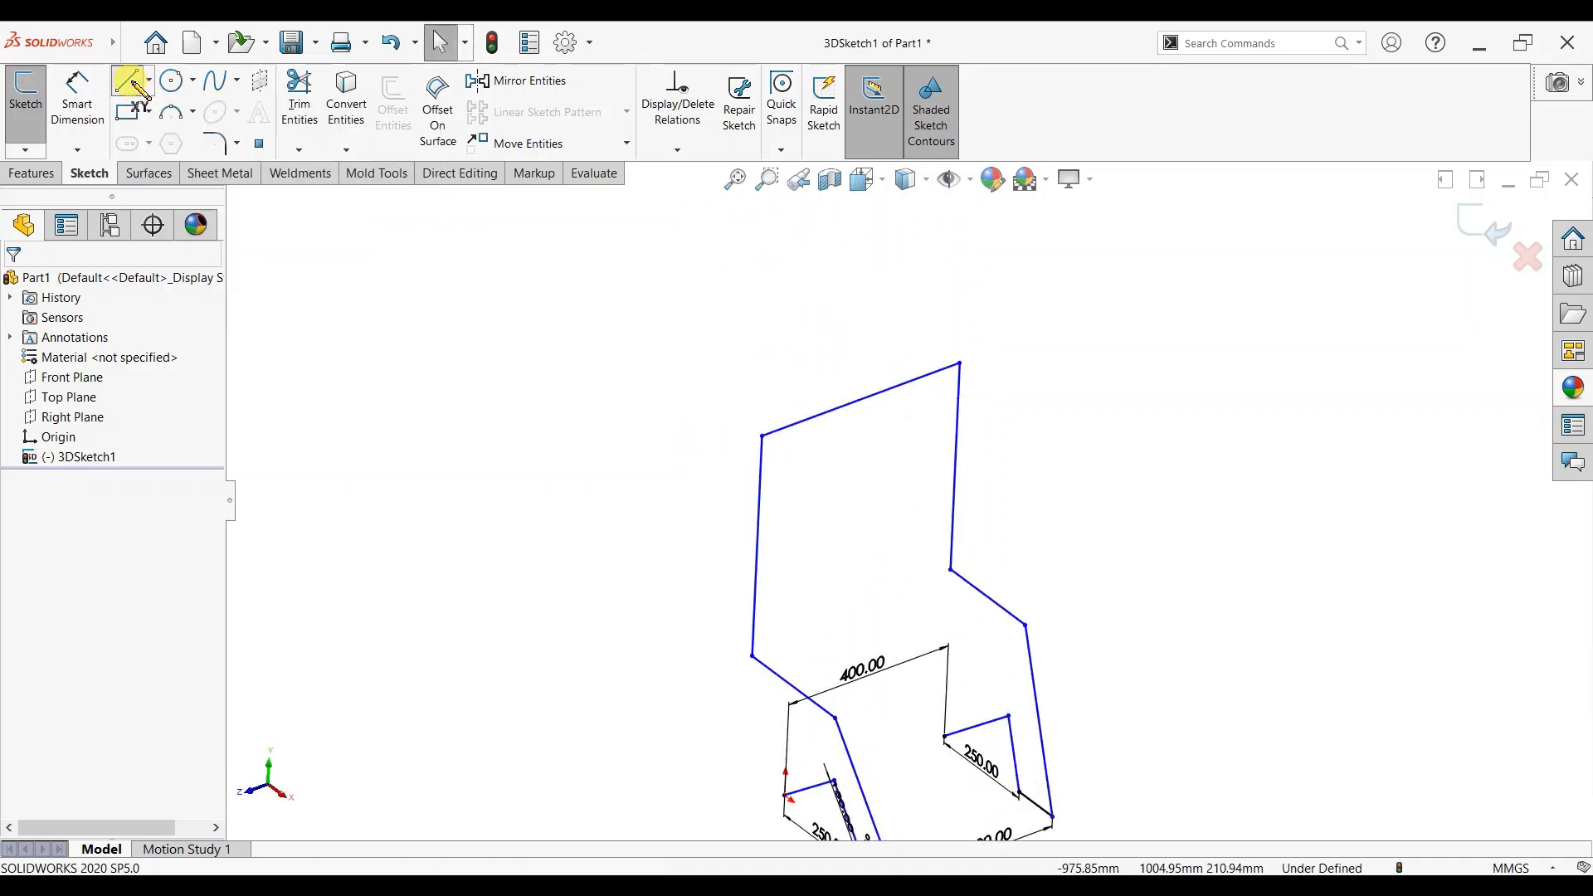
click(136, 87)
click(861, 402)
click(863, 343)
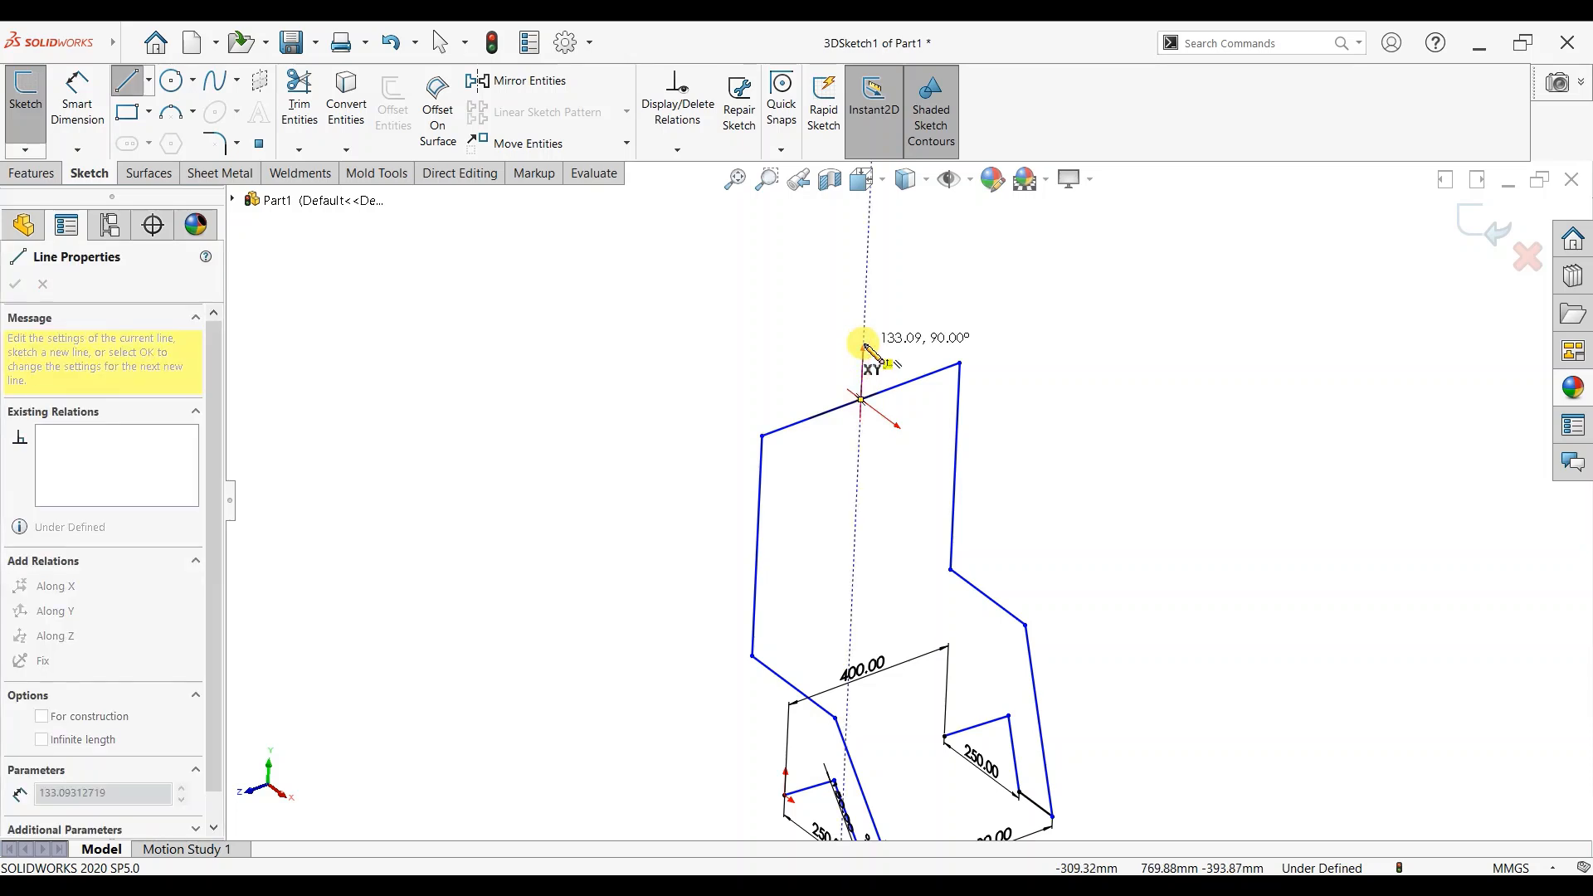
key(Escape)
key(Escape)
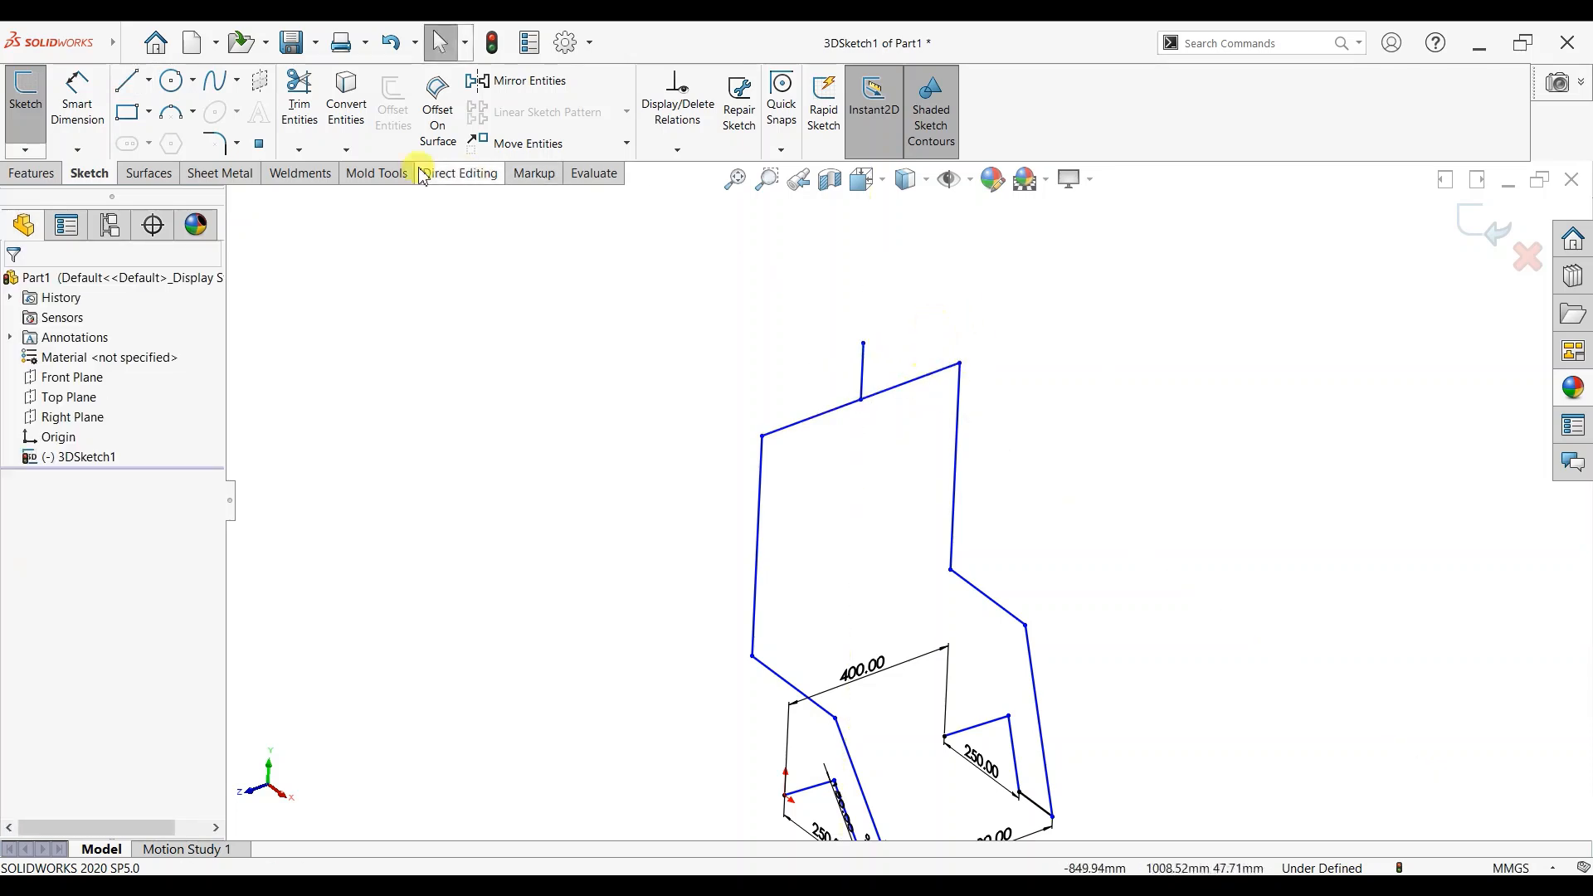
Step: Trim away the half of the top crossbar toward the second profile, the whole second profile, and the short vertical line on the crossbar
click(300, 98)
click(922, 379)
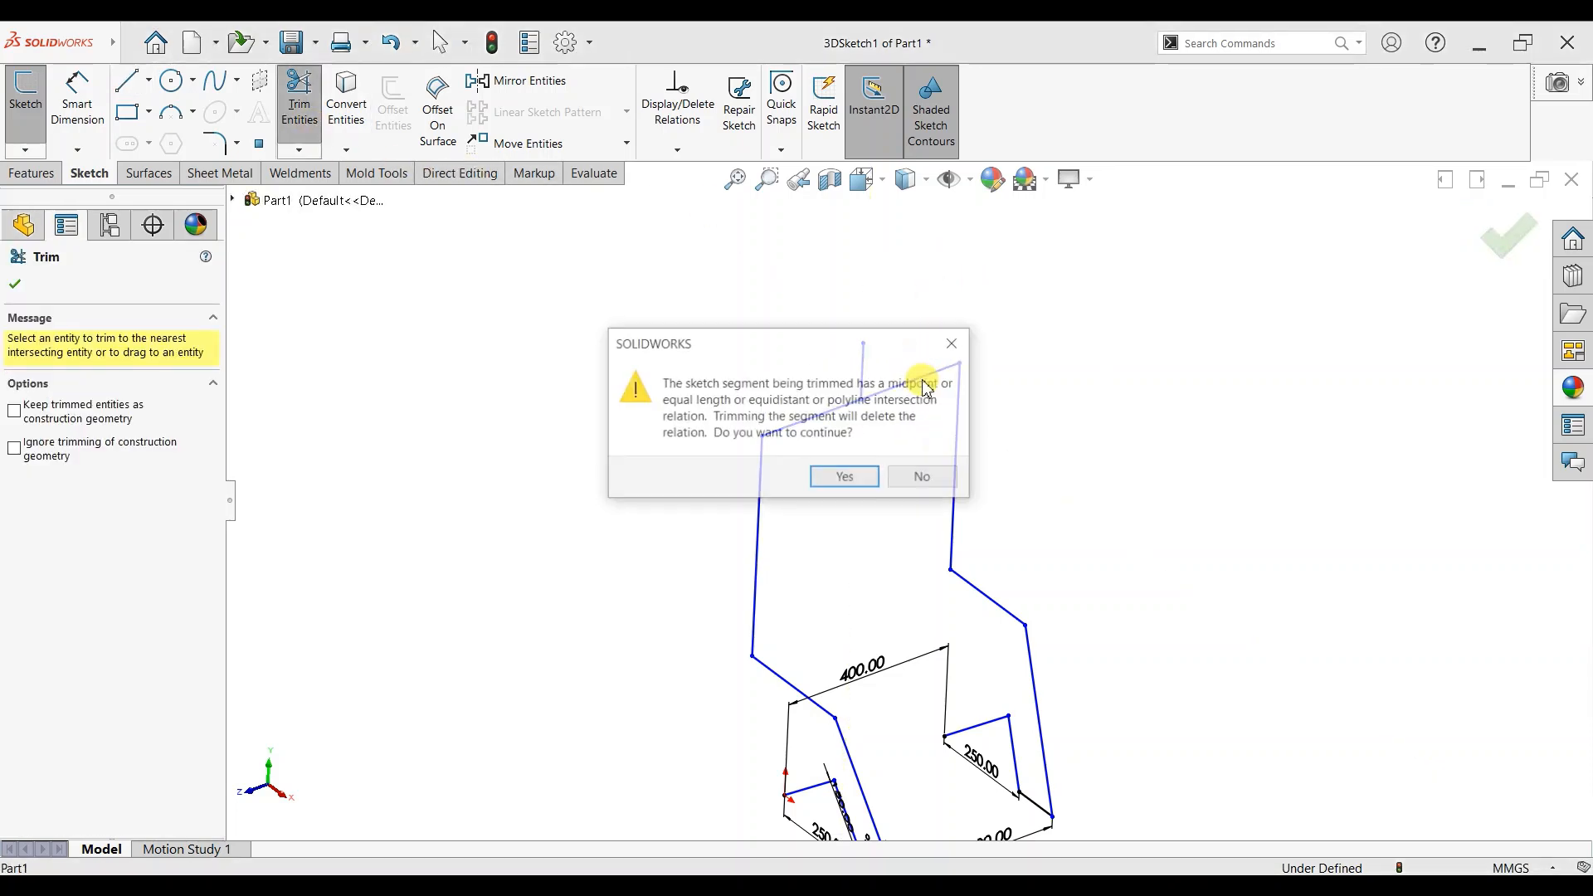
click(845, 477)
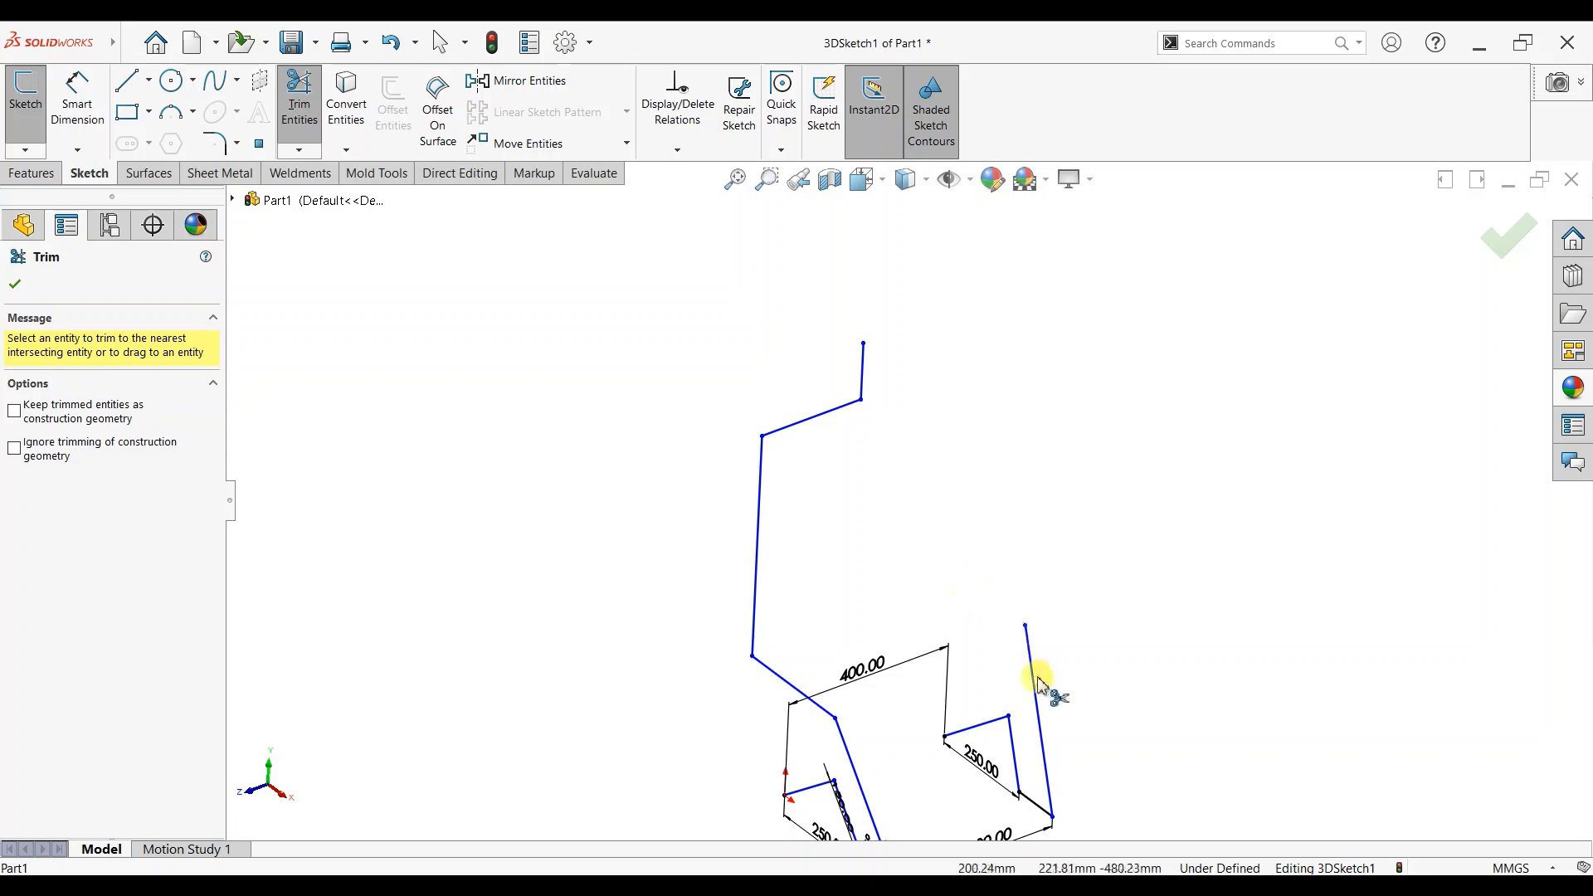
mouse_move(1039, 682)
mouse_down()
mouse_move(987, 734)
mouse_move(1027, 801)
mouse_up()
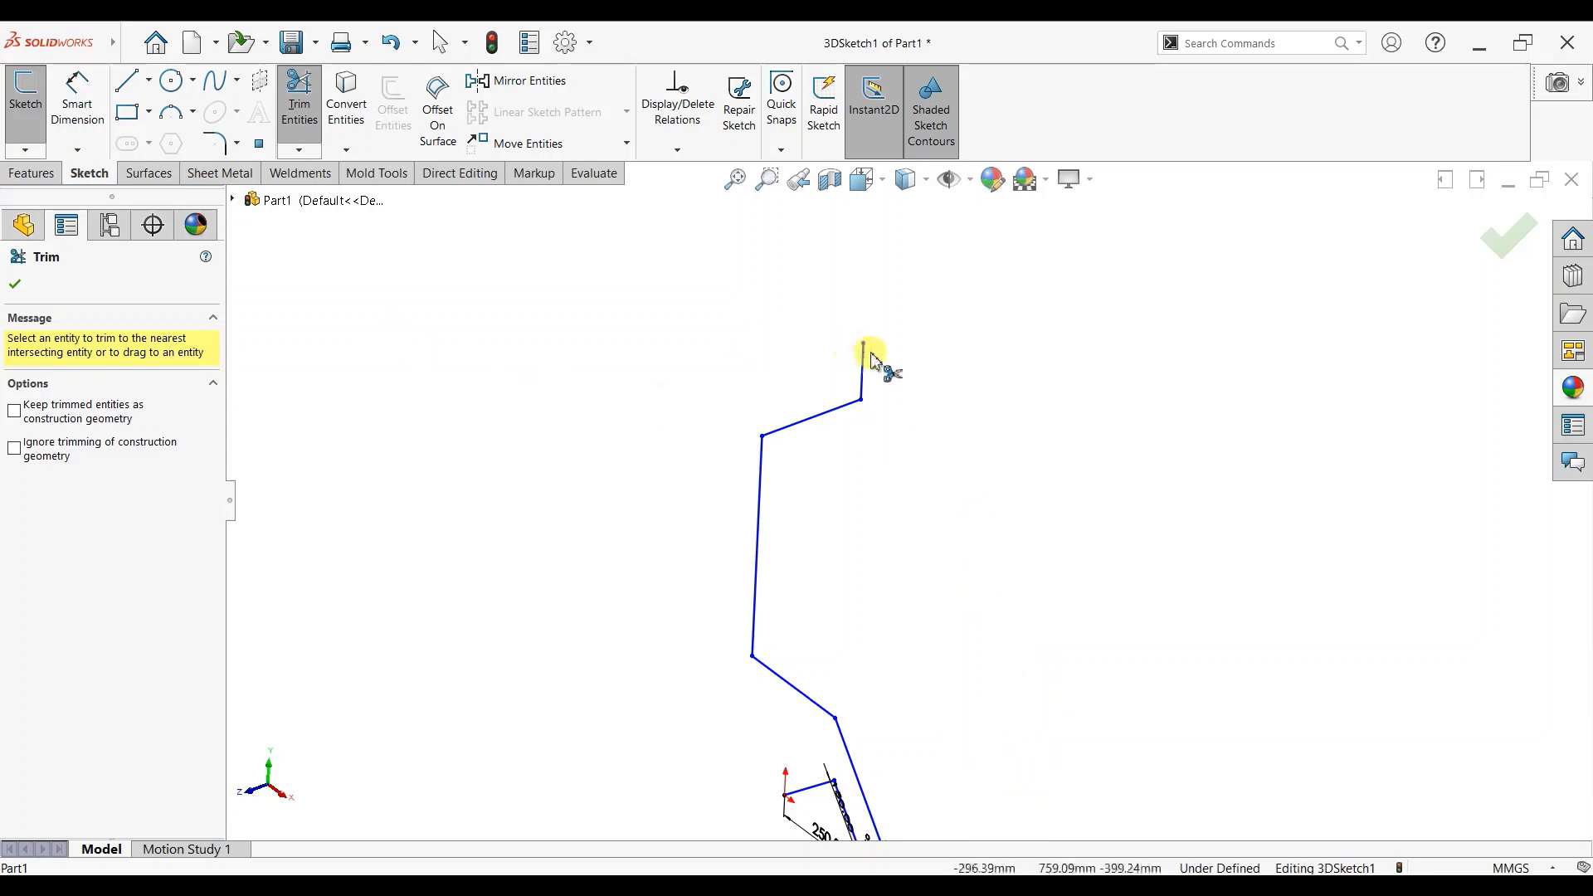
key(Escape)
Step: Orient the remaining profile to the Front view
scroll(1007, 586, up, 3)
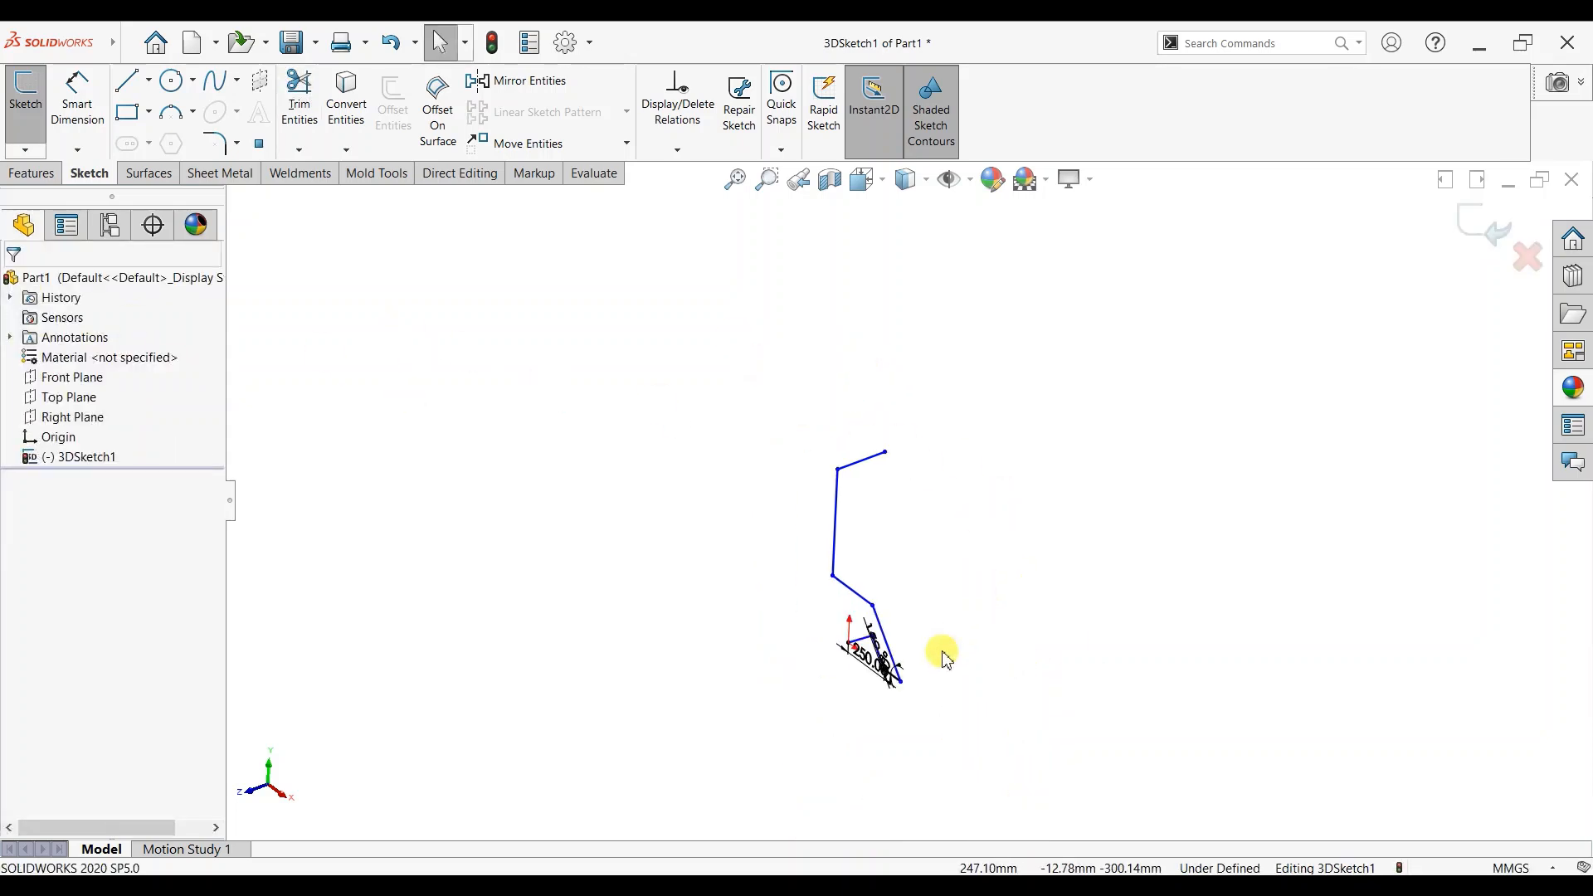
mouse_move(948, 644)
middle_down()
mouse_move(810, 586)
mouse_move(998, 505)
mouse_move(1011, 541)
mouse_move(965, 543)
middle_up()
key(space)
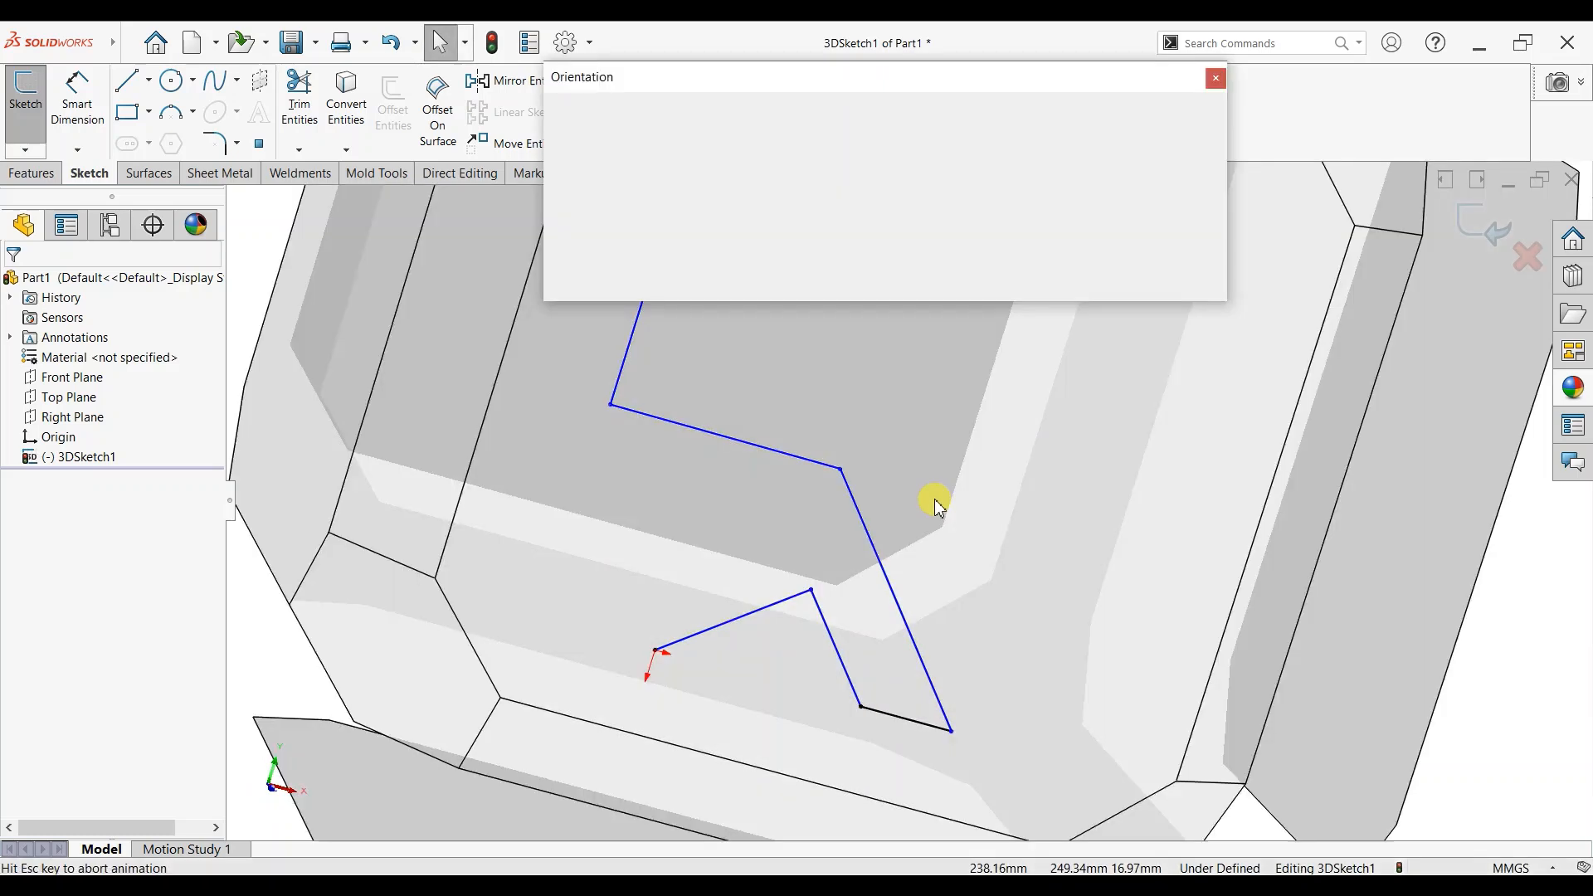
click(658, 606)
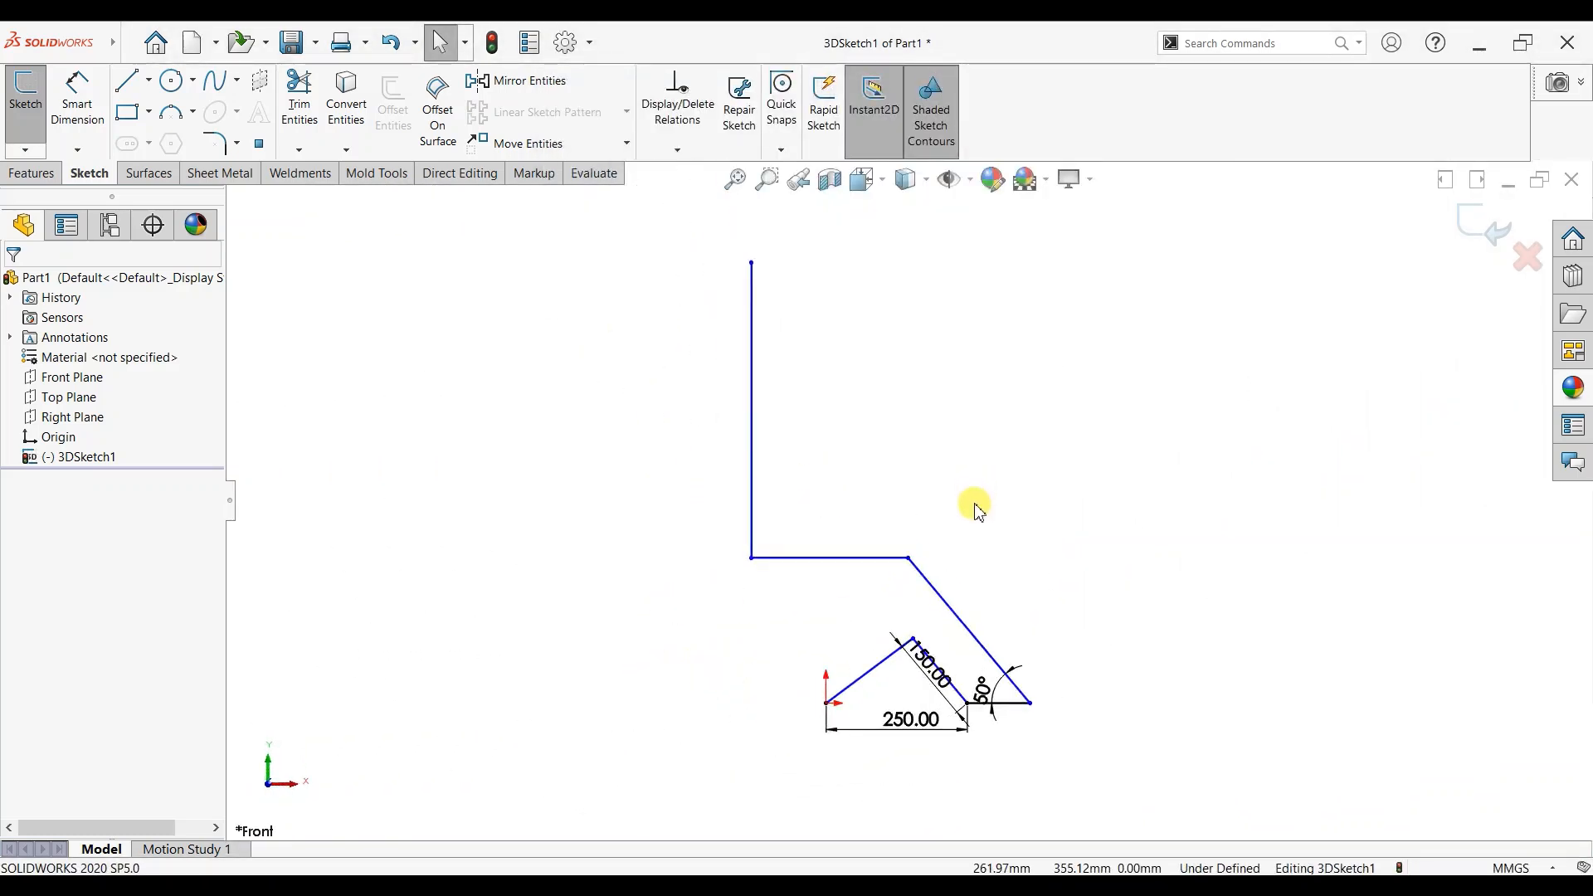
click(78, 120)
click(907, 560)
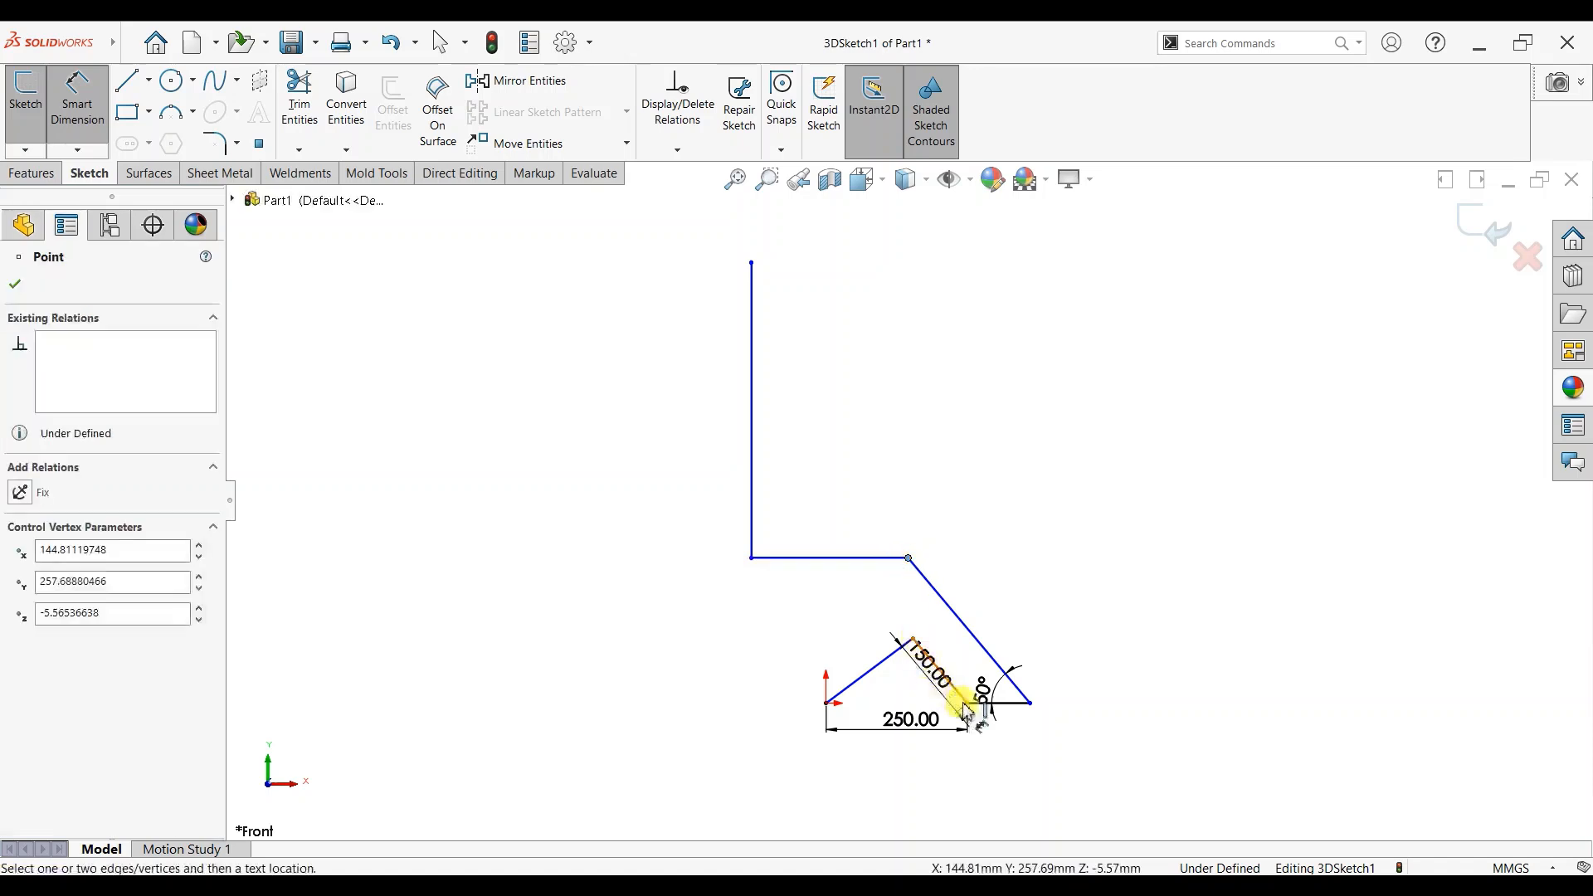
click(967, 705)
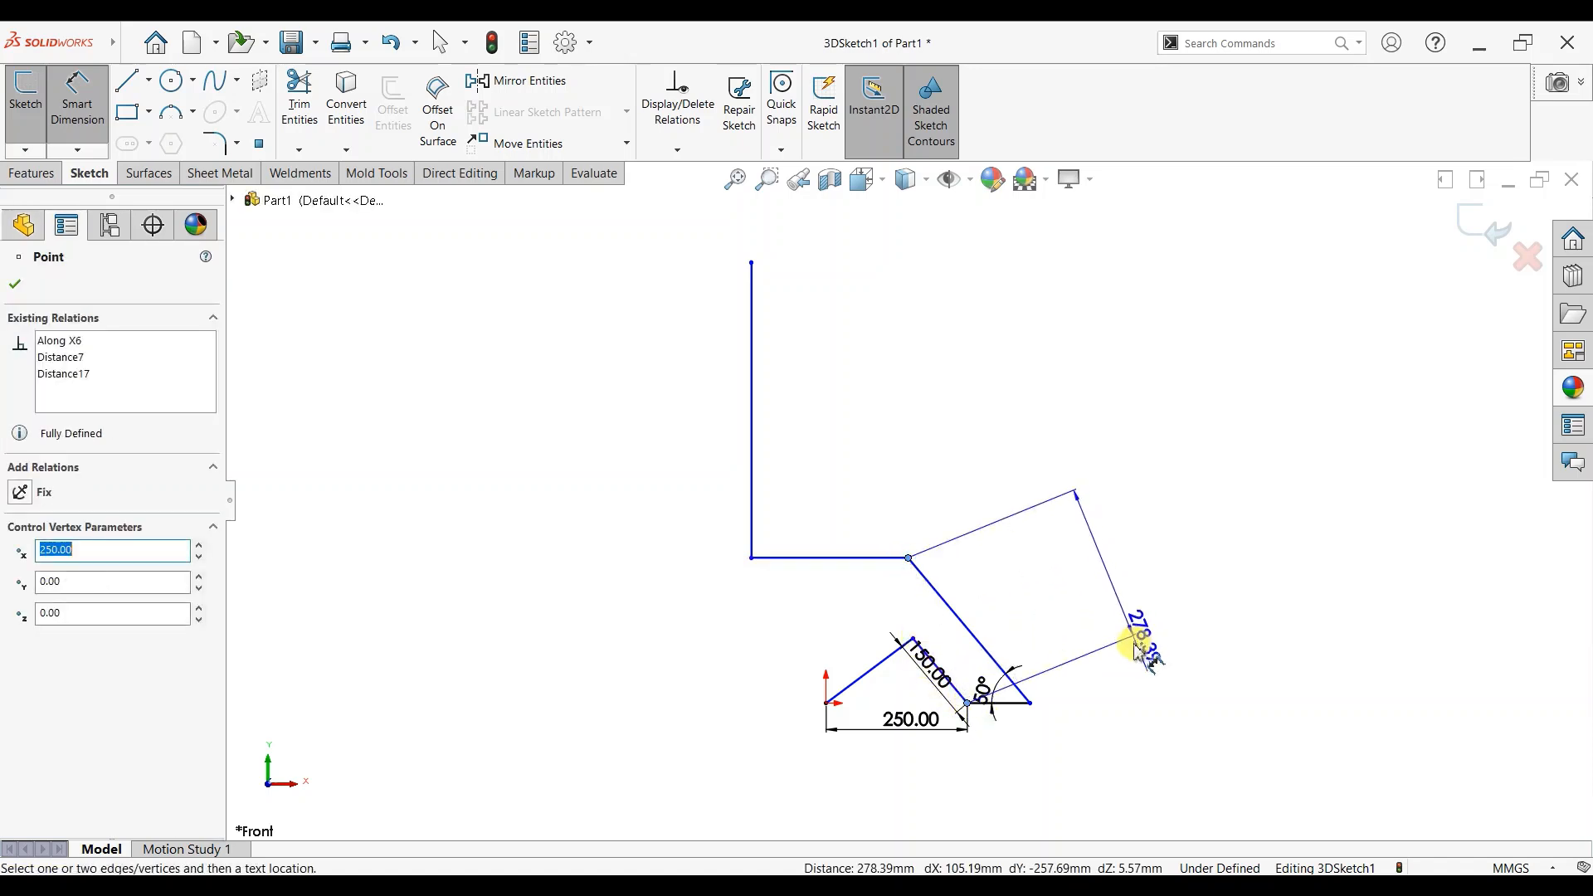
key(Escape)
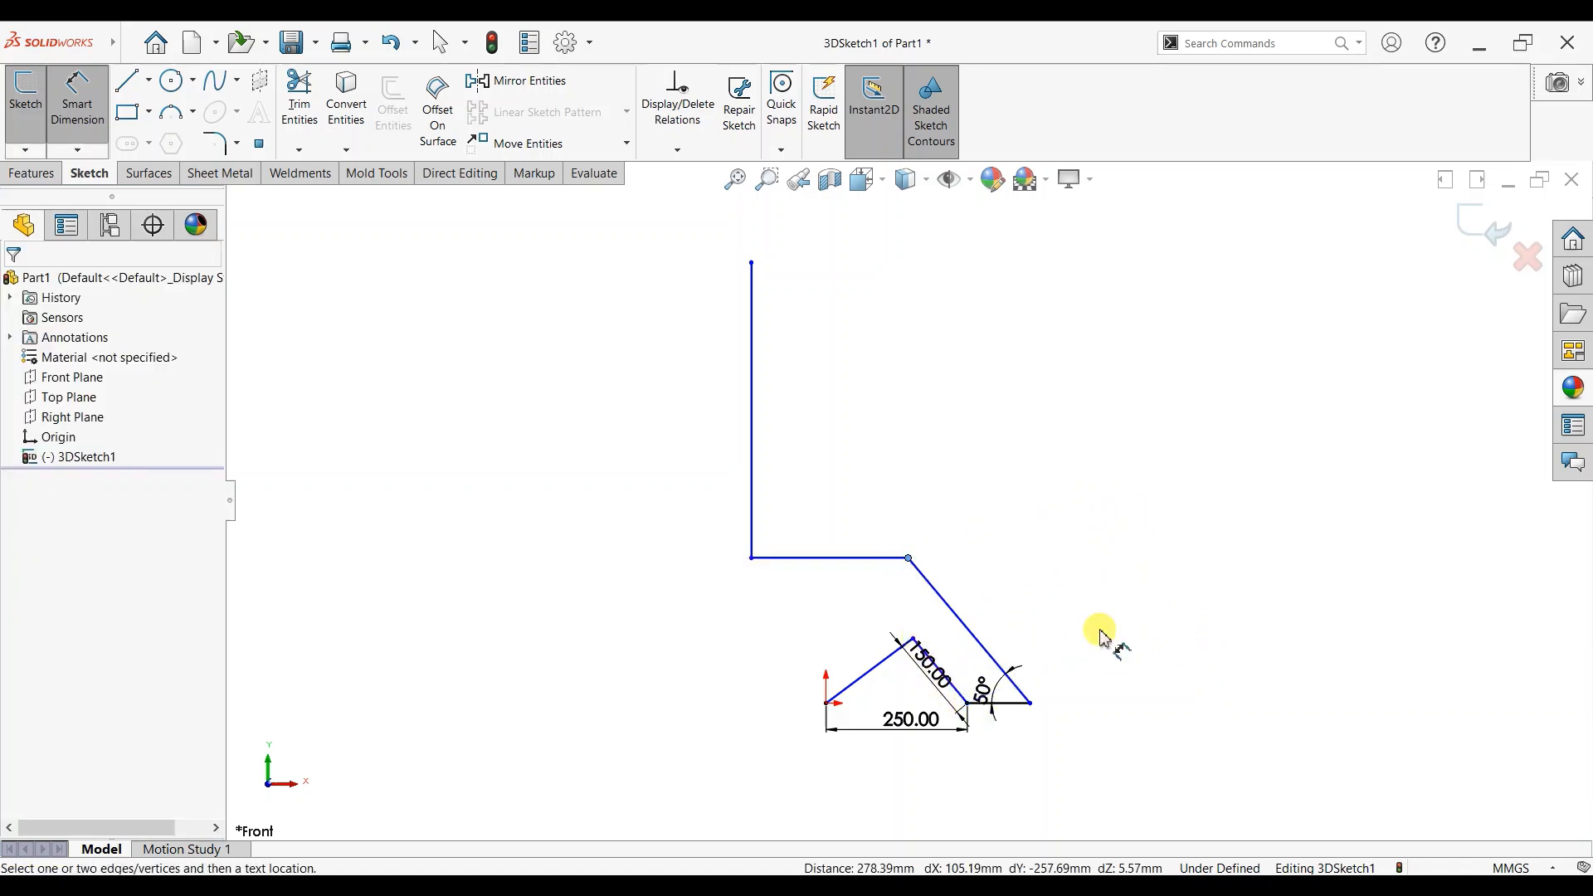
click(981, 645)
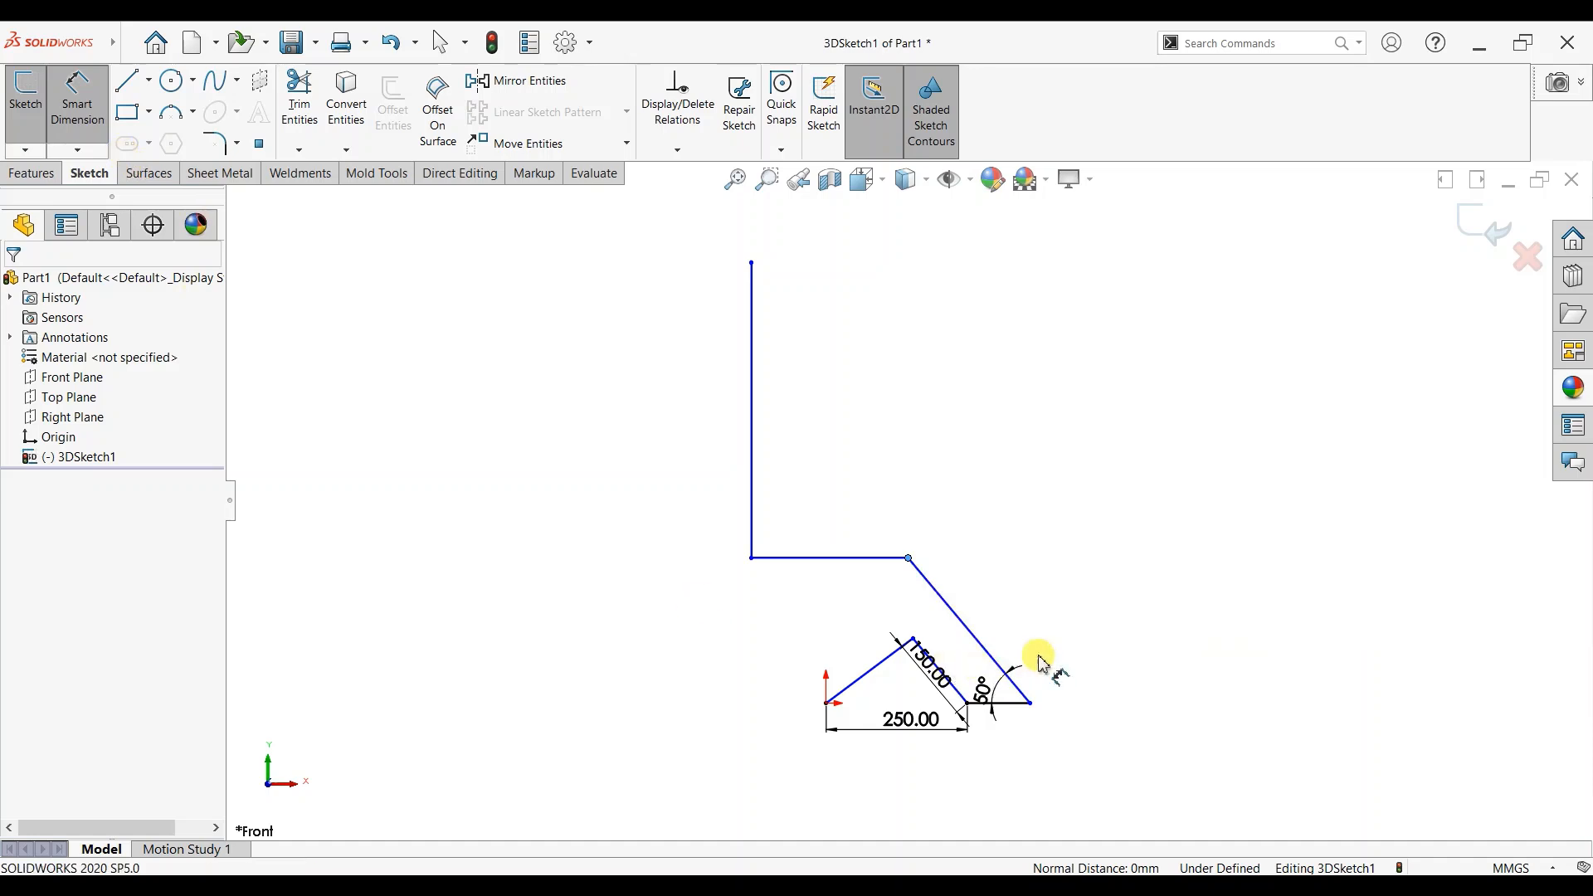
key(Escape)
Step: Dimension the profile's long slanted line and set its length to 450 mm
click(66, 103)
click(955, 613)
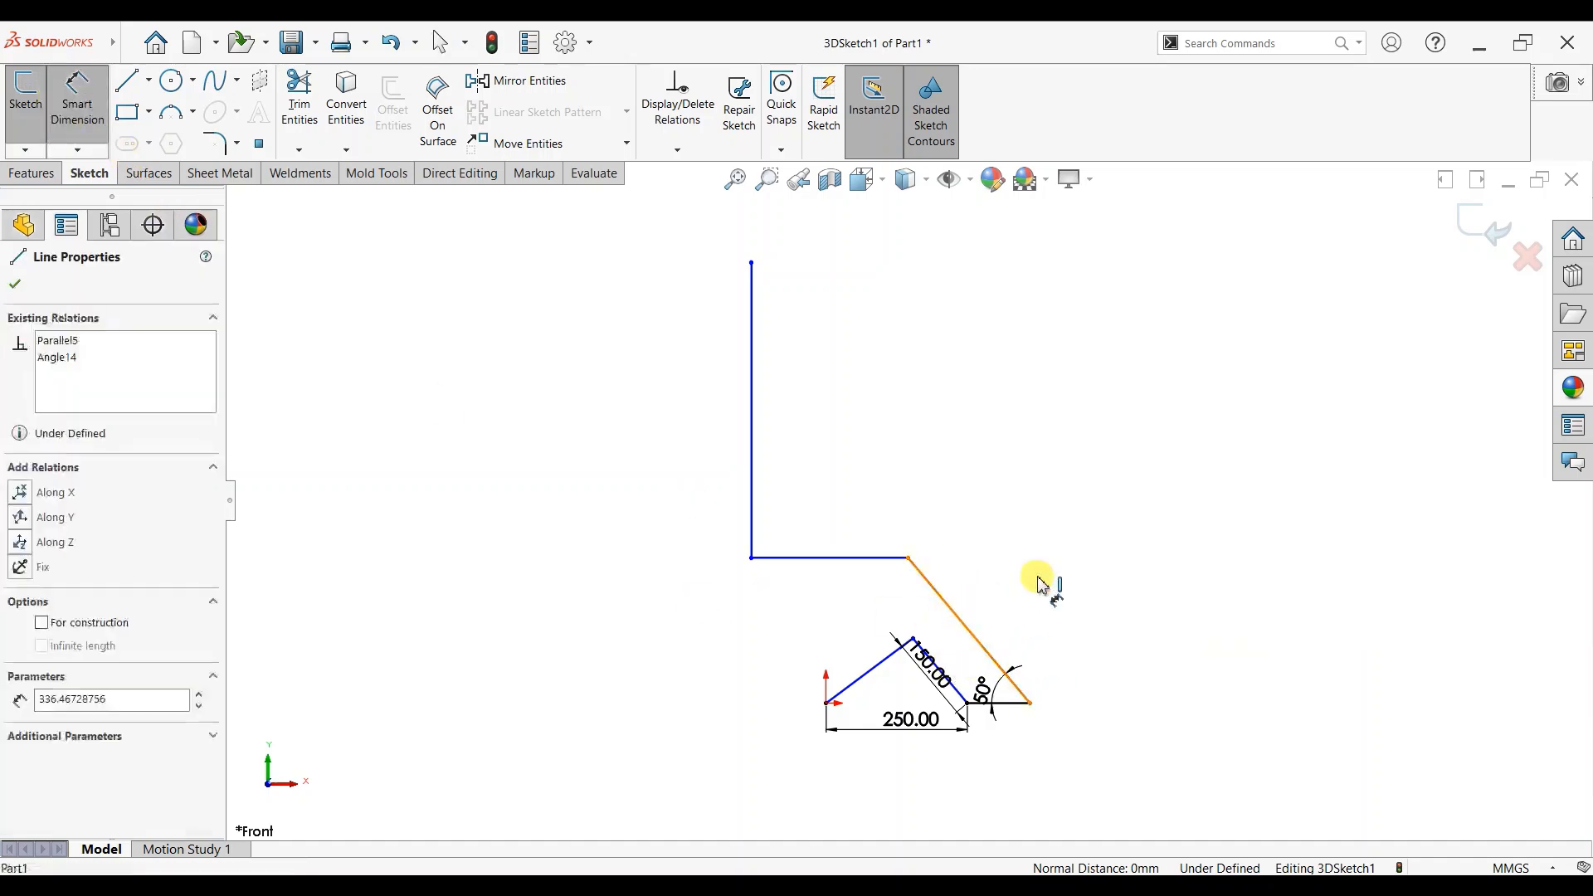
click(1031, 612)
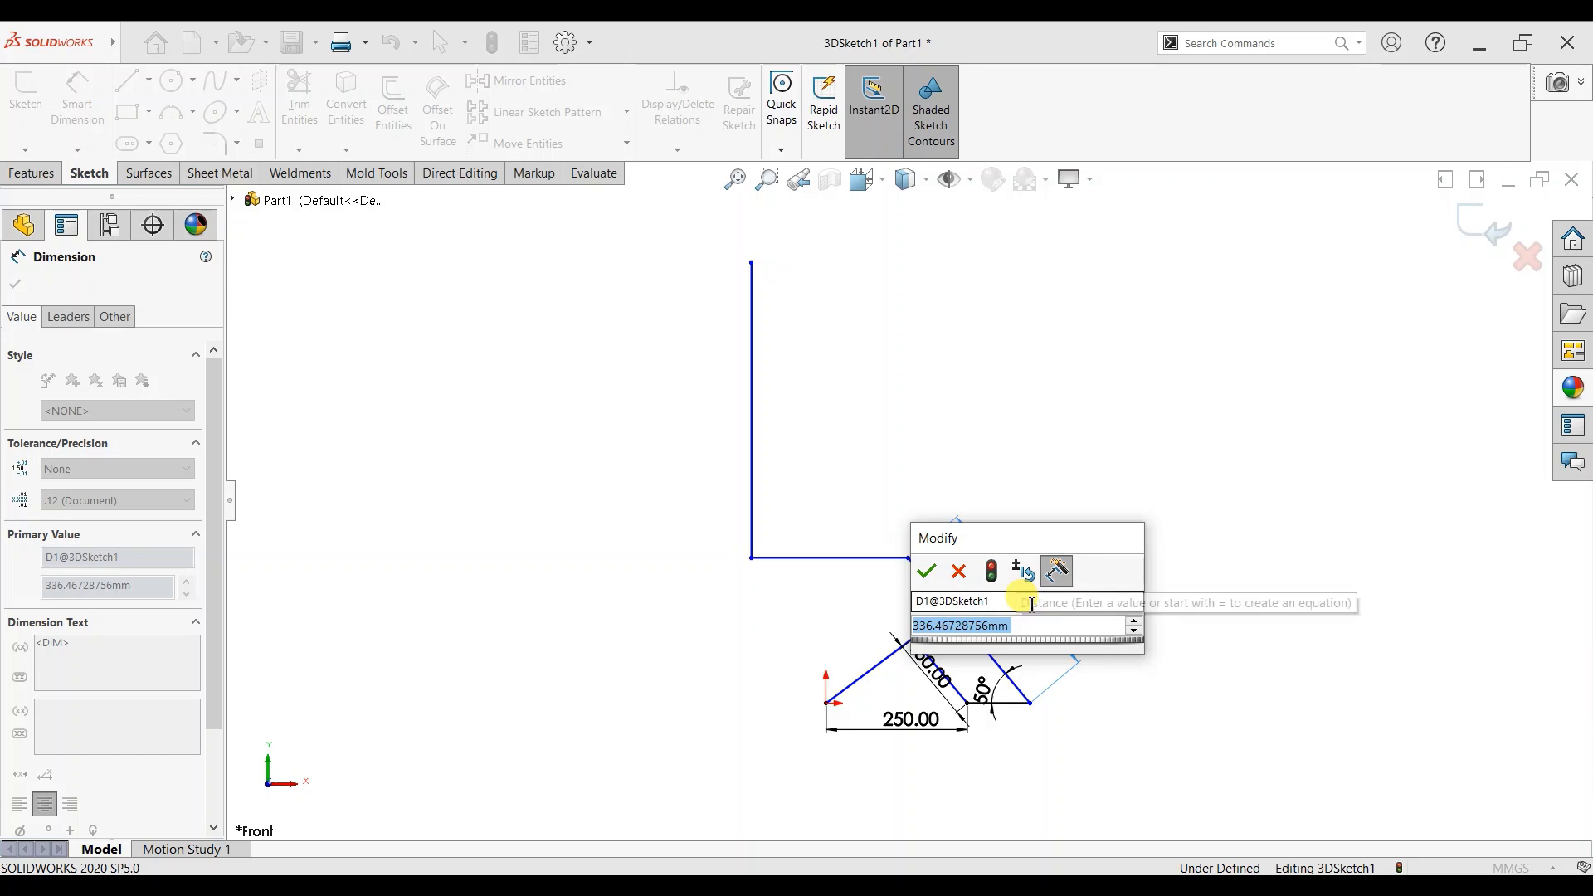
text(450)
key(Return)
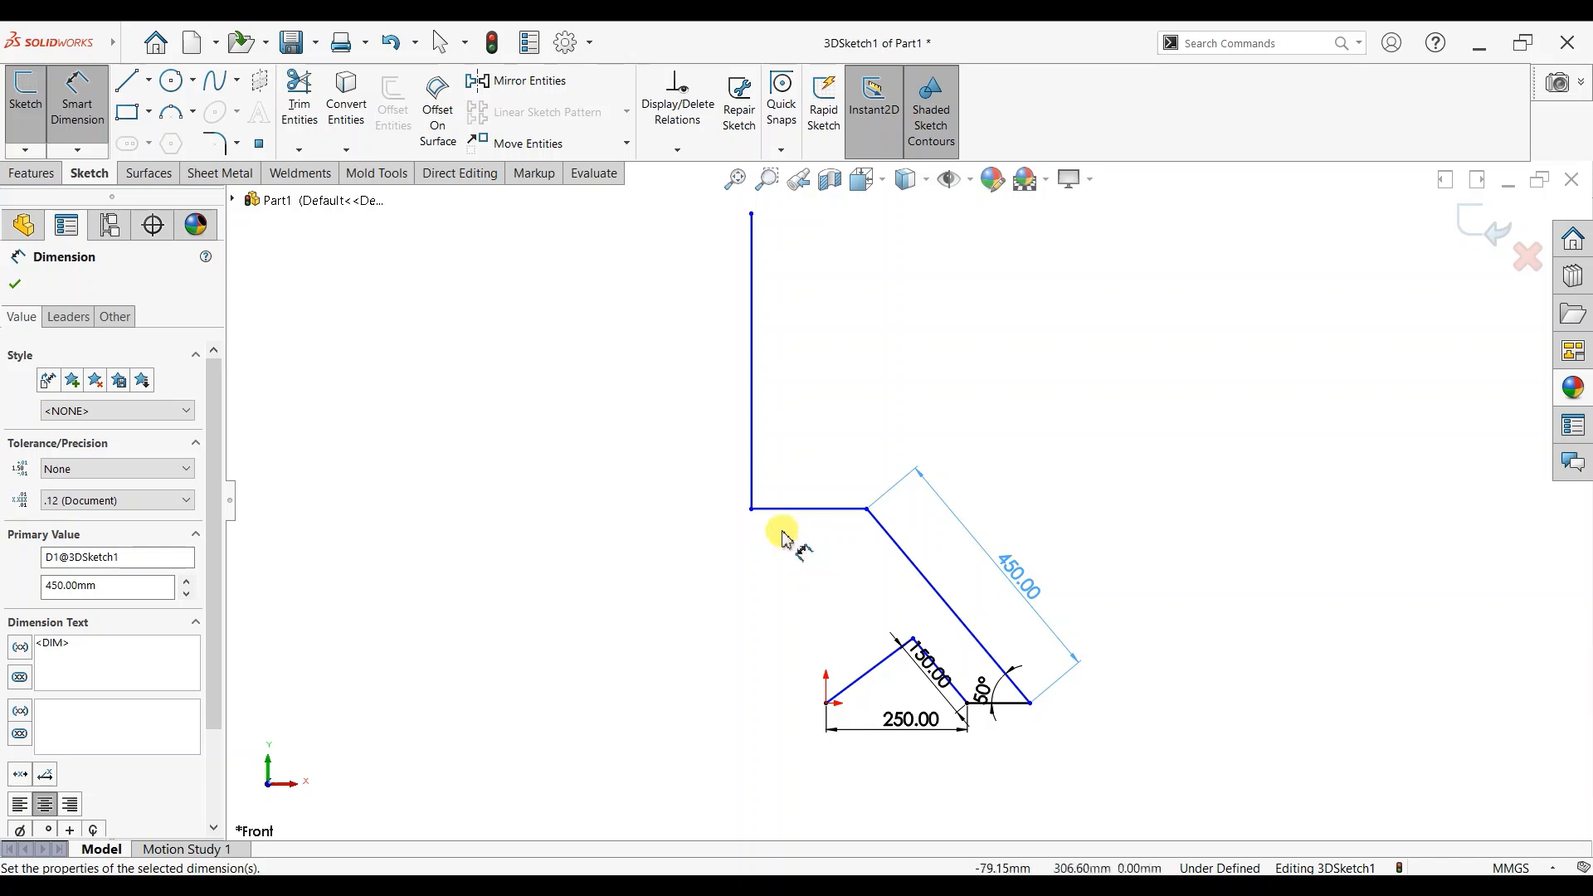
Step: Dimension the short horizontal line at the base of the long slanted line and set its length to 200 mm
click(1015, 705)
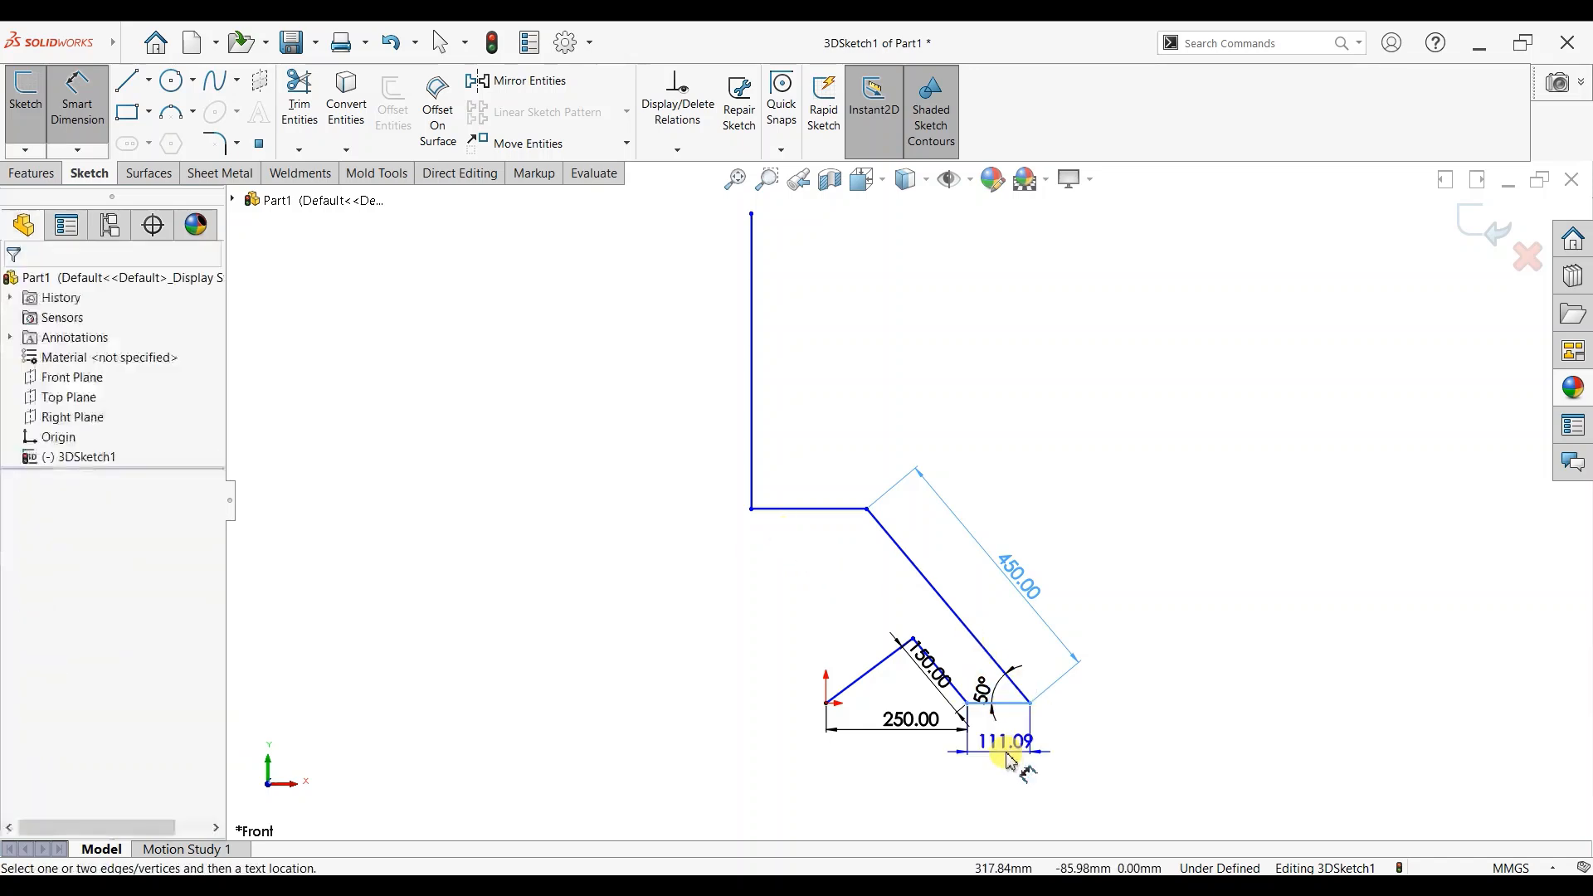
click(1008, 757)
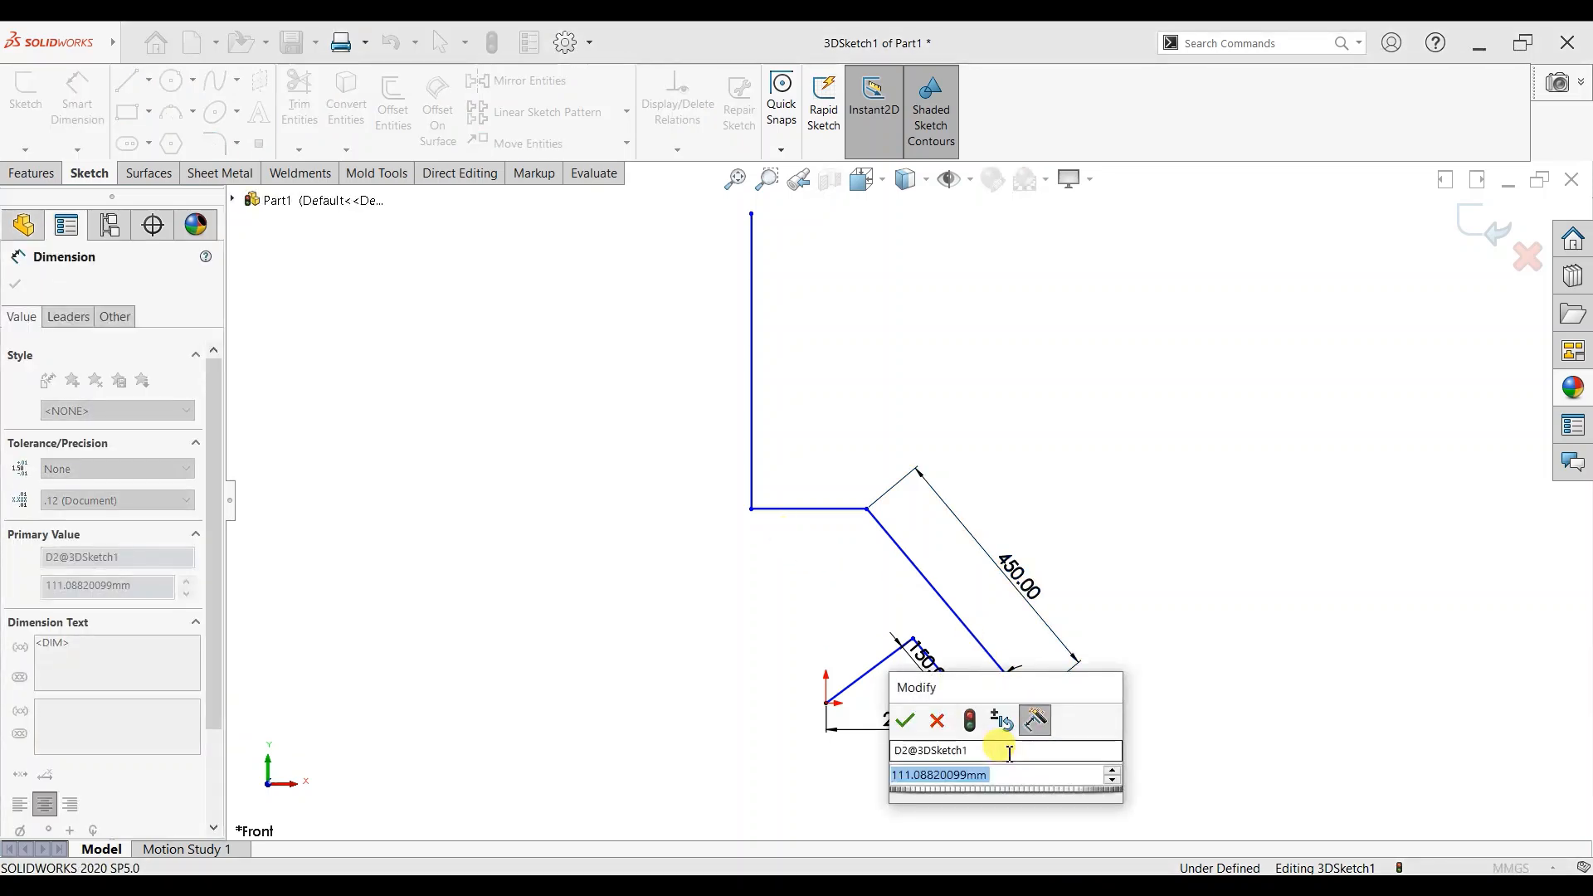
text(200)
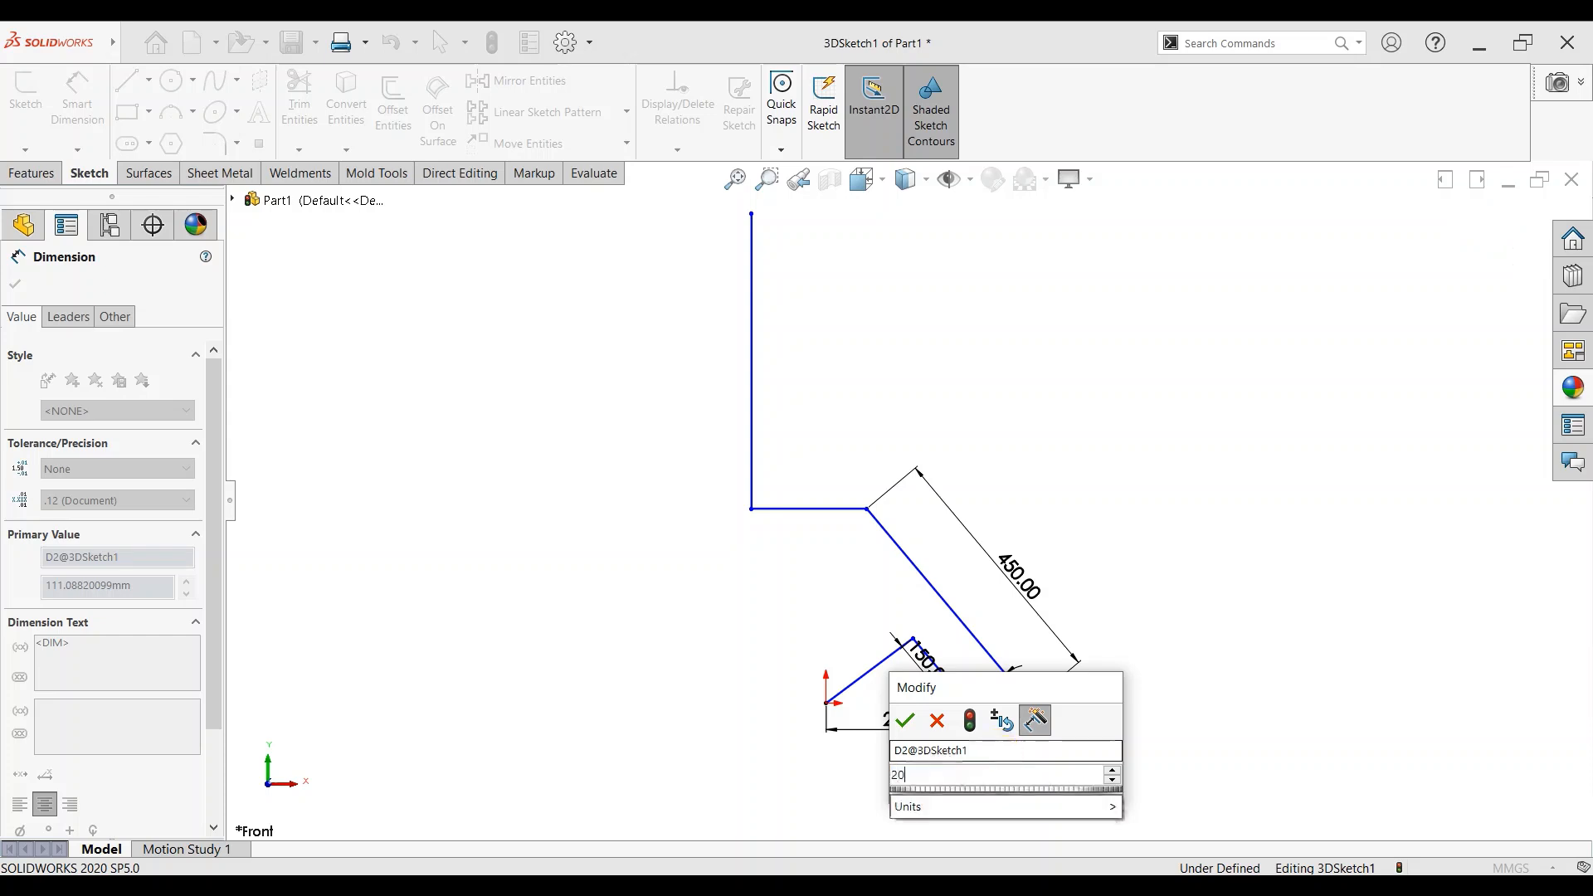
key(Return)
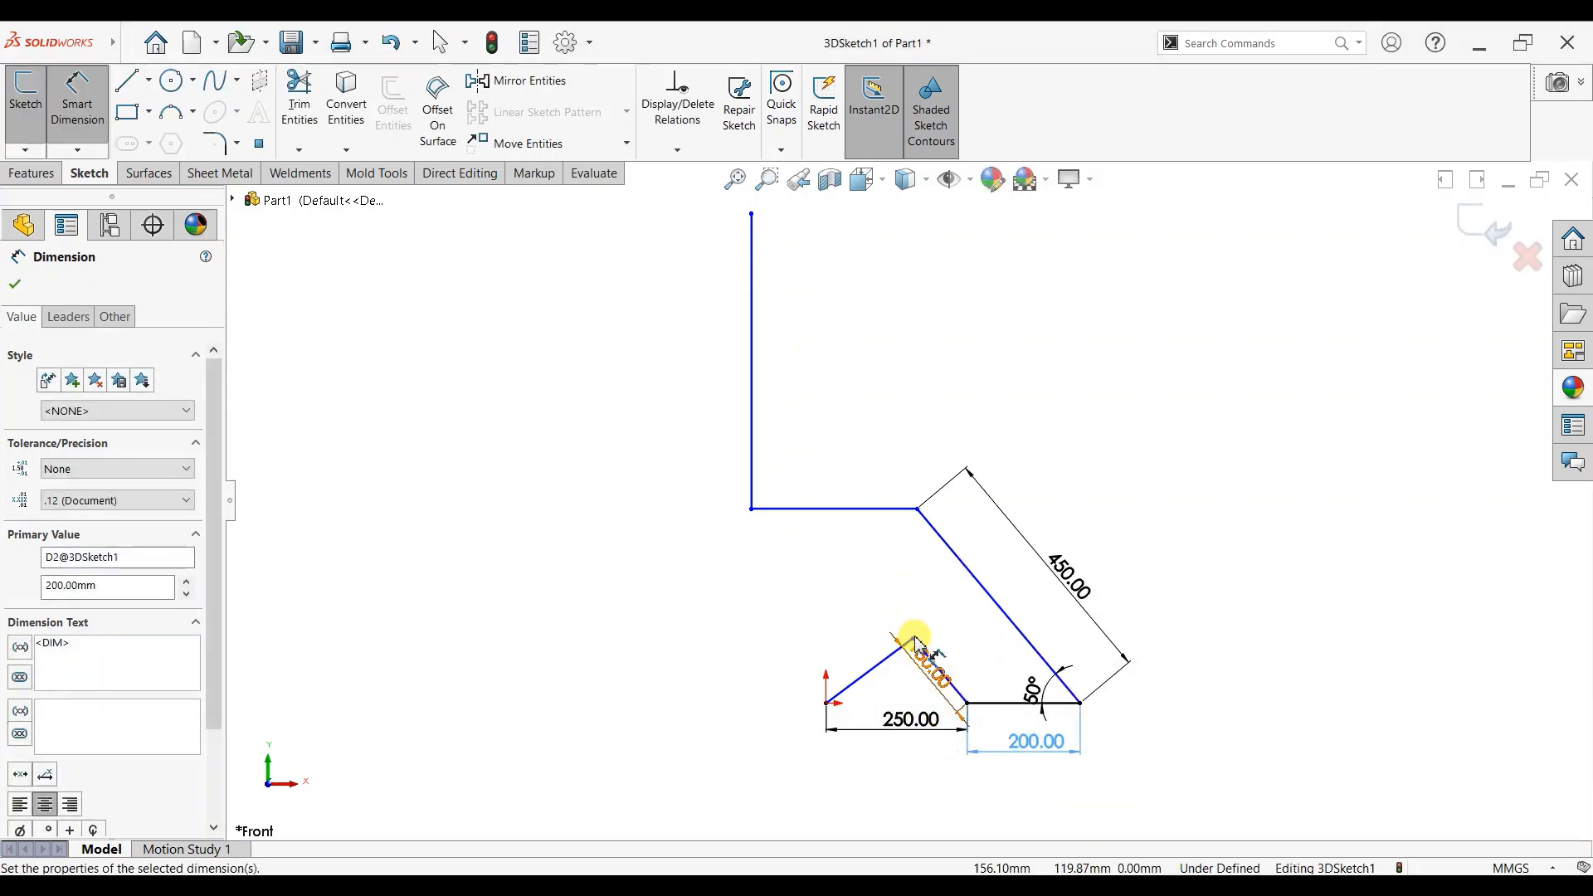
click(915, 643)
scroll(942, 657, down, 4)
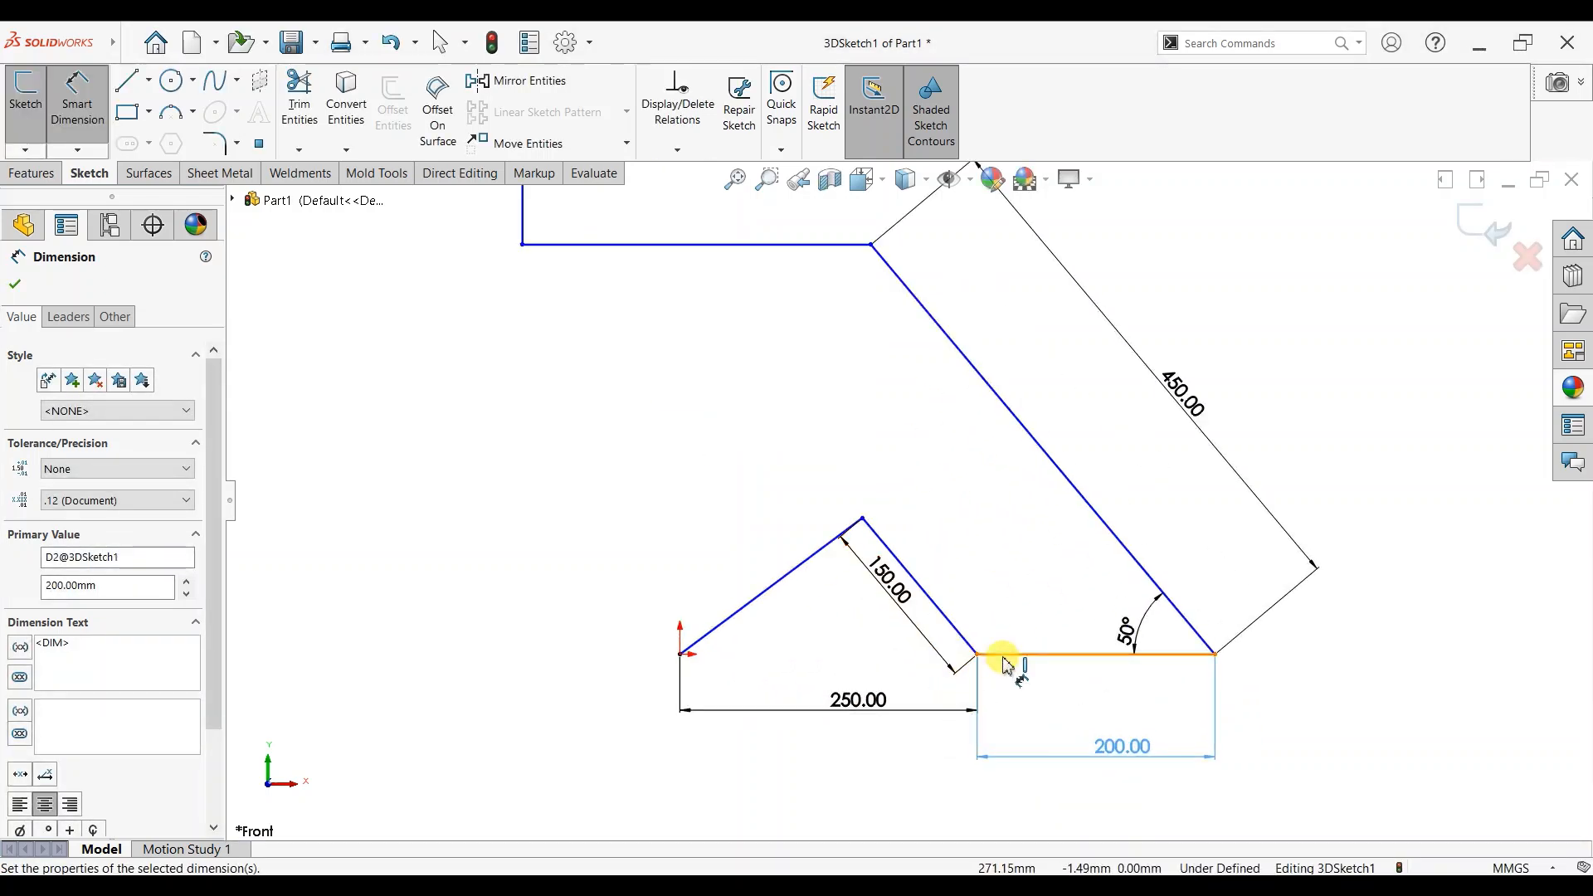
scroll(1013, 668, up, 3)
scroll(1052, 365, up, 2)
scroll(824, 320, down, 2)
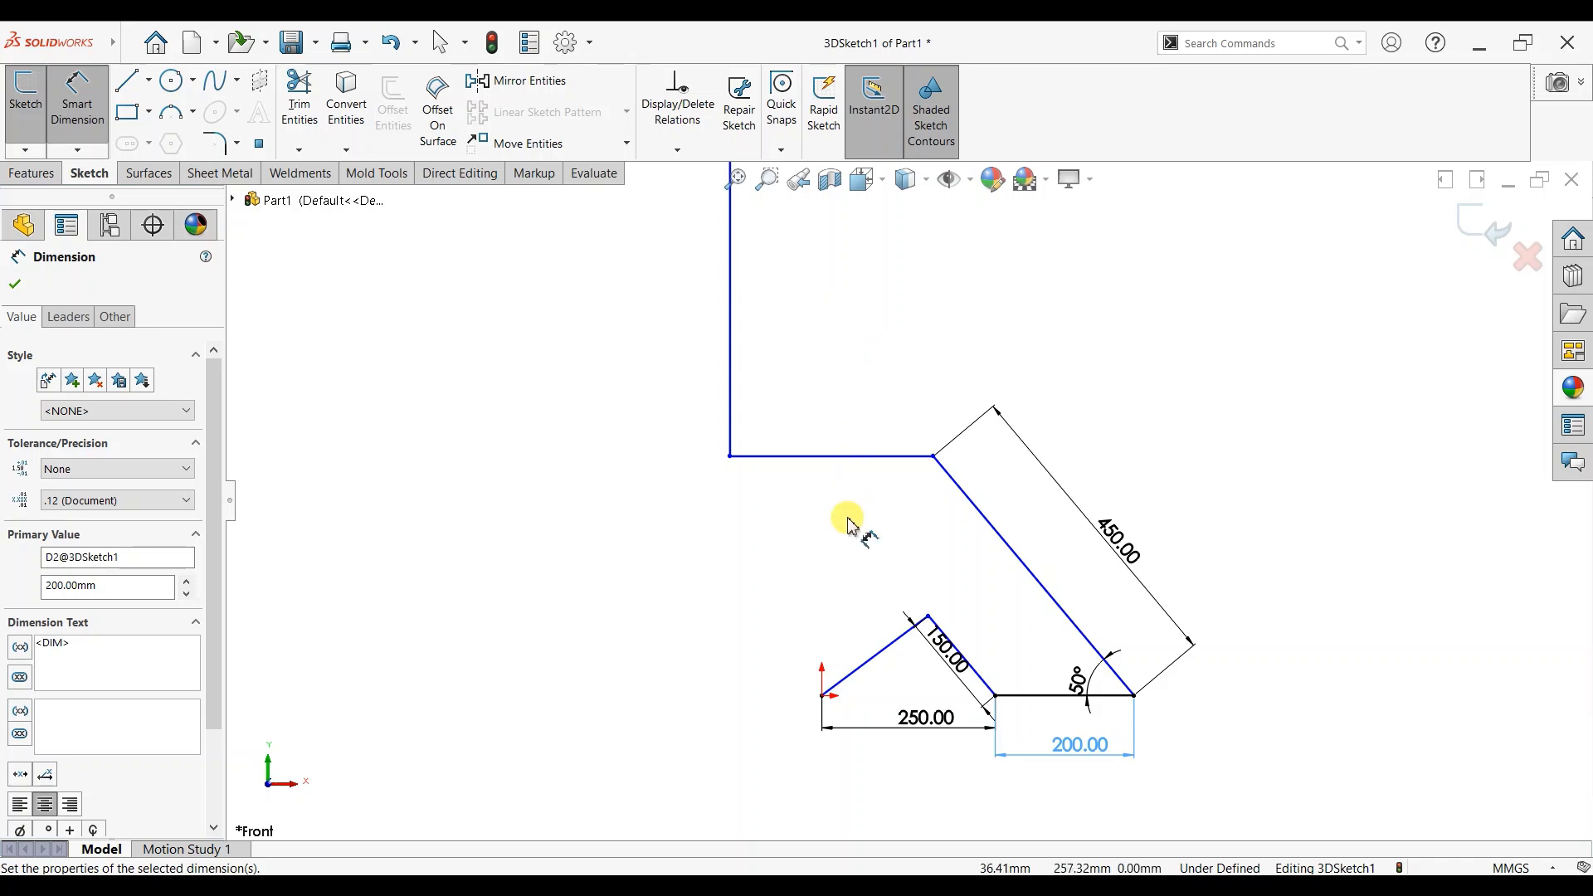
Step: Try an Along Y relation between the origin and the lower end of the tall vertical line, and undo it
key(Escape)
key(Escape)
click(822, 696)
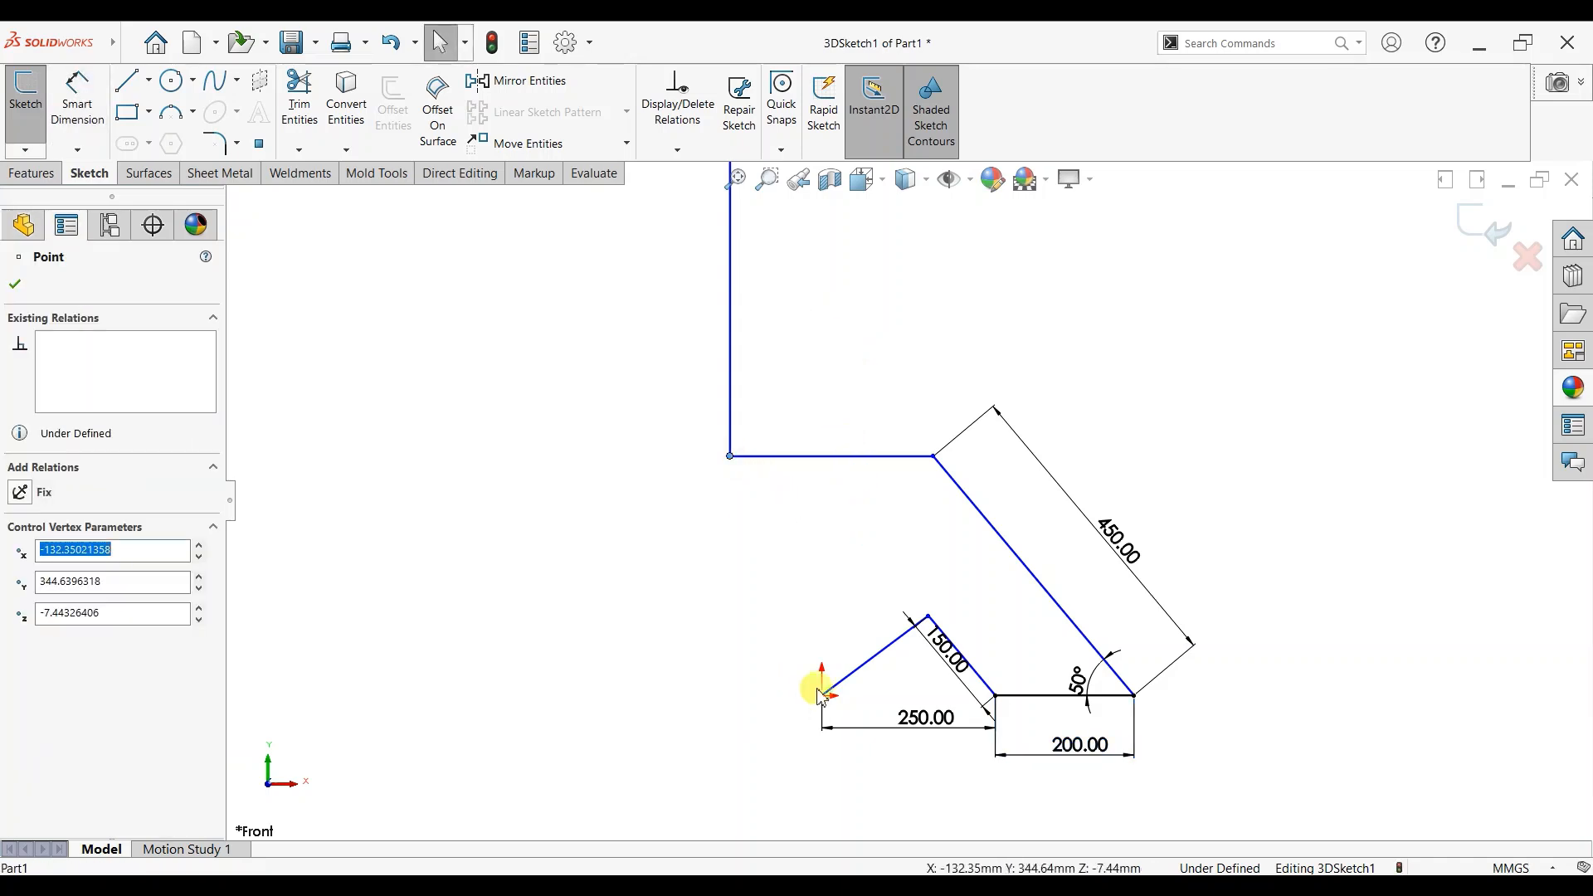
ctrl+click(826, 702)
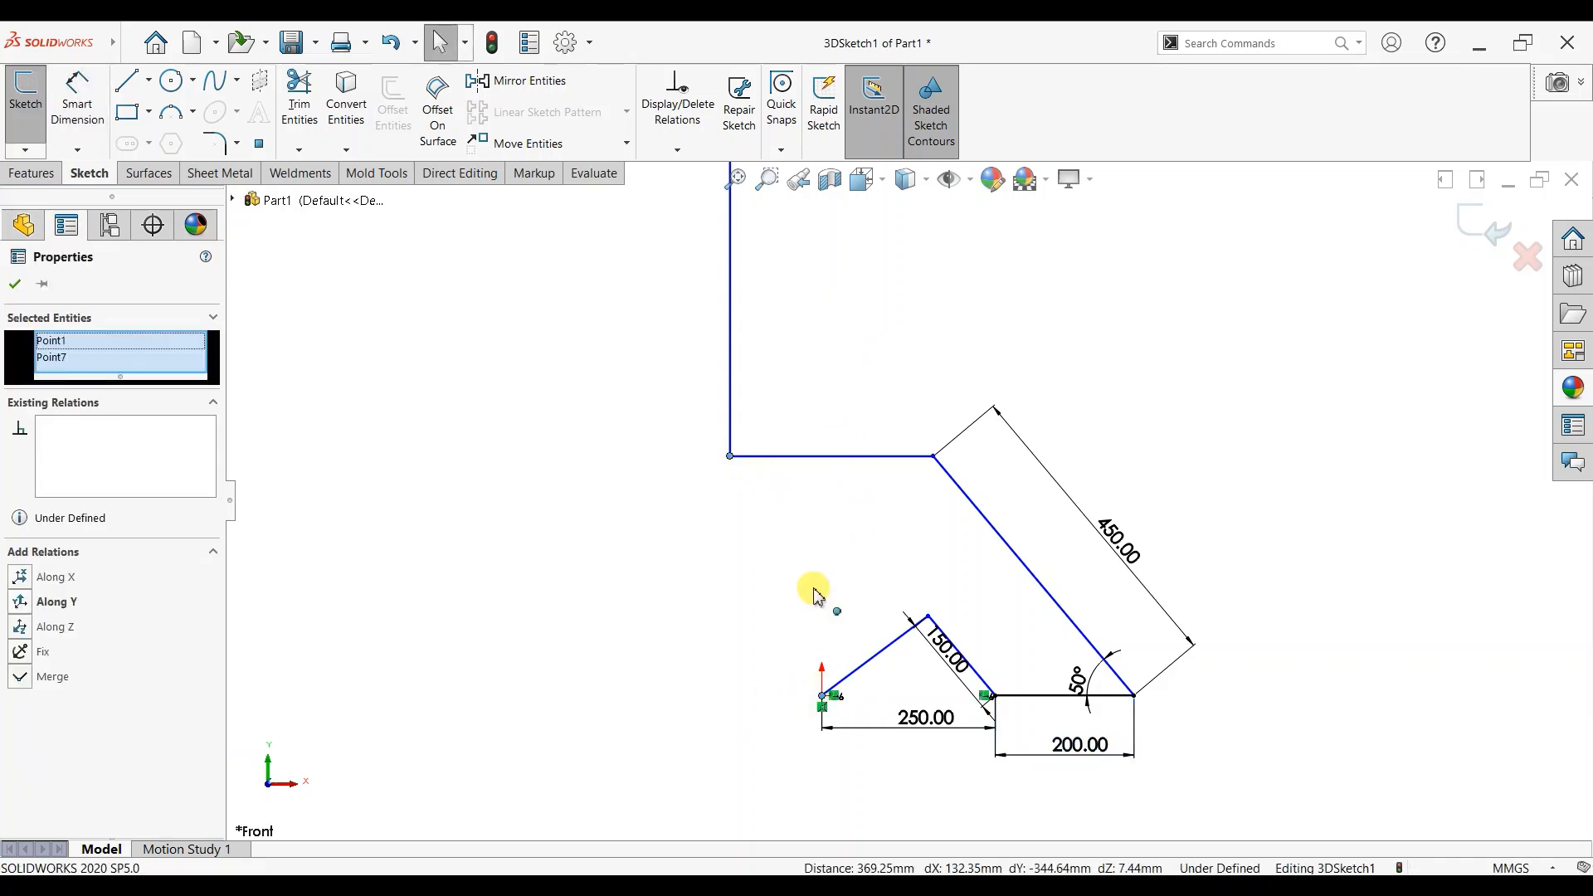
click(21, 601)
key(ctrl+z)
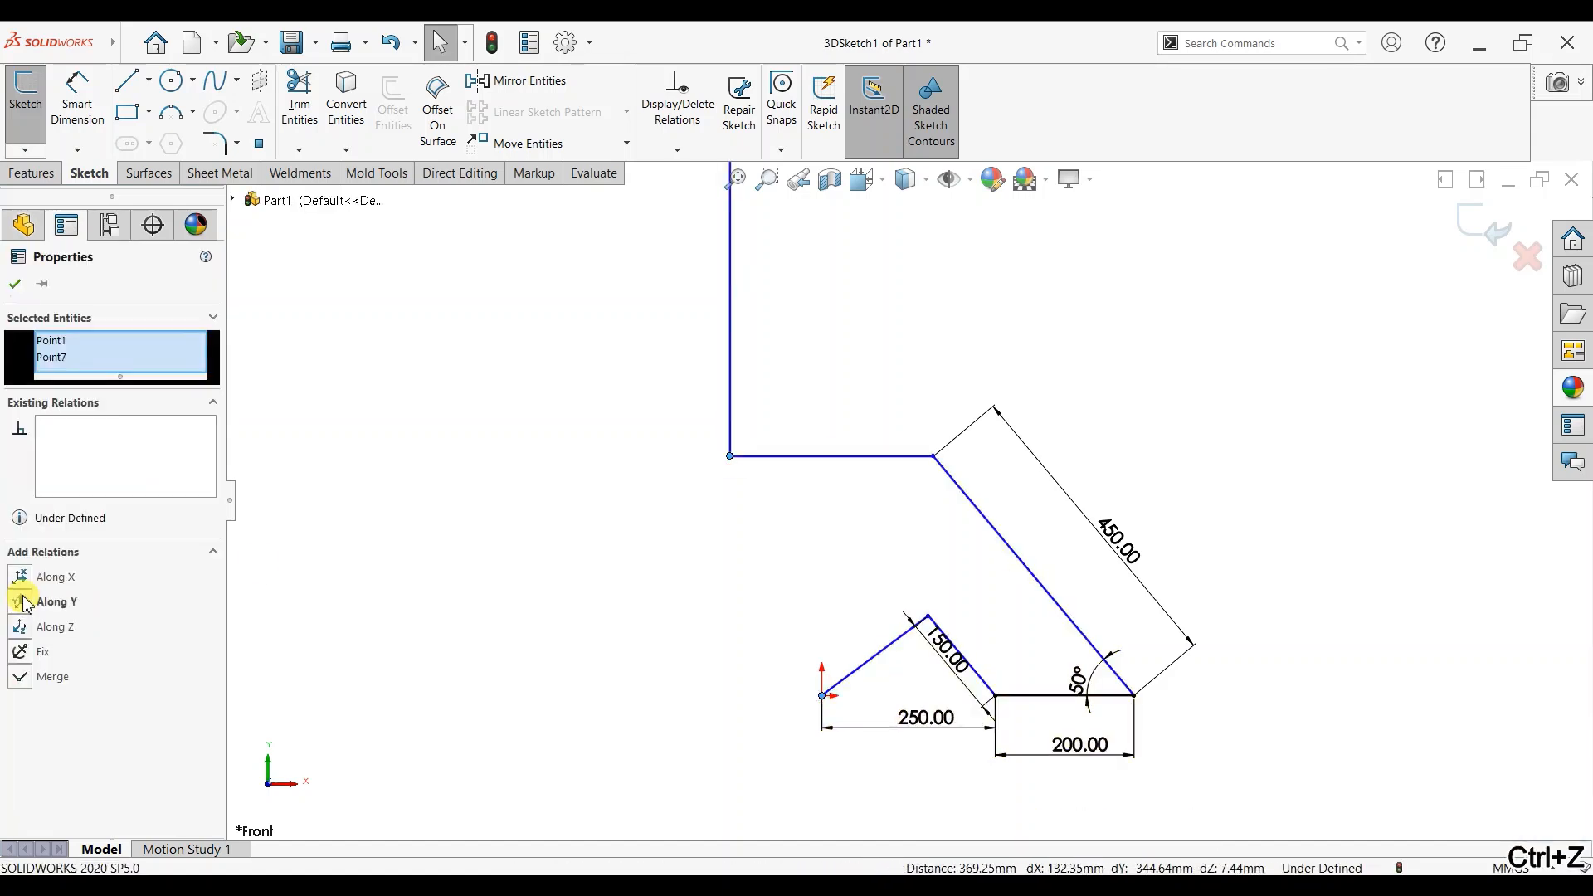
click(630, 423)
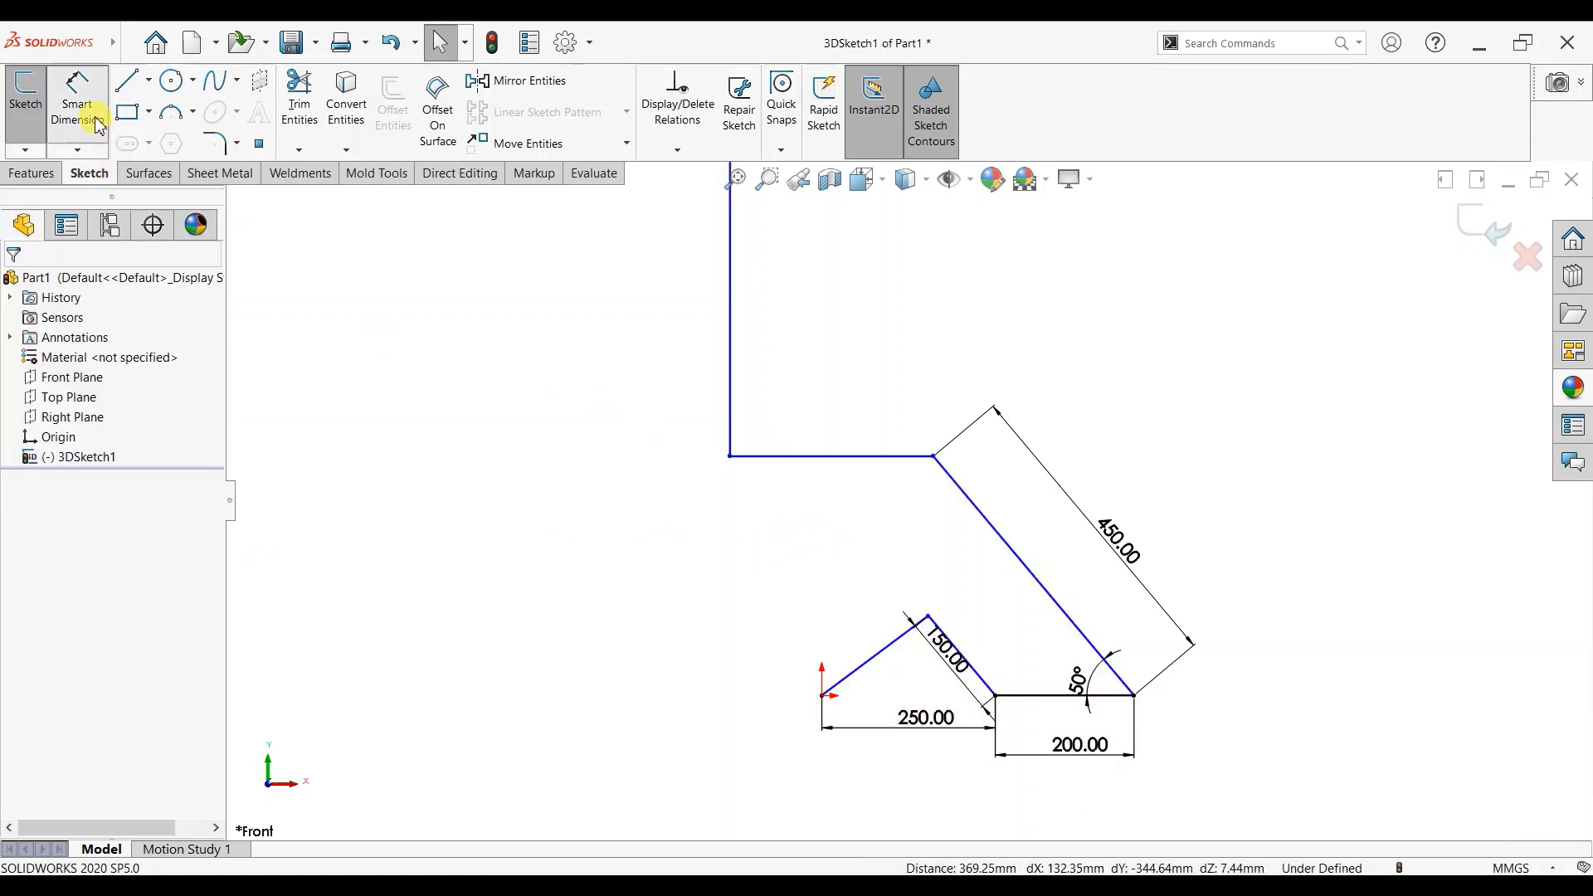
Step: Dimension the horizontal line joining the tall vertical line to the slanted line and set its length to 200 mm
click(77, 96)
click(875, 436)
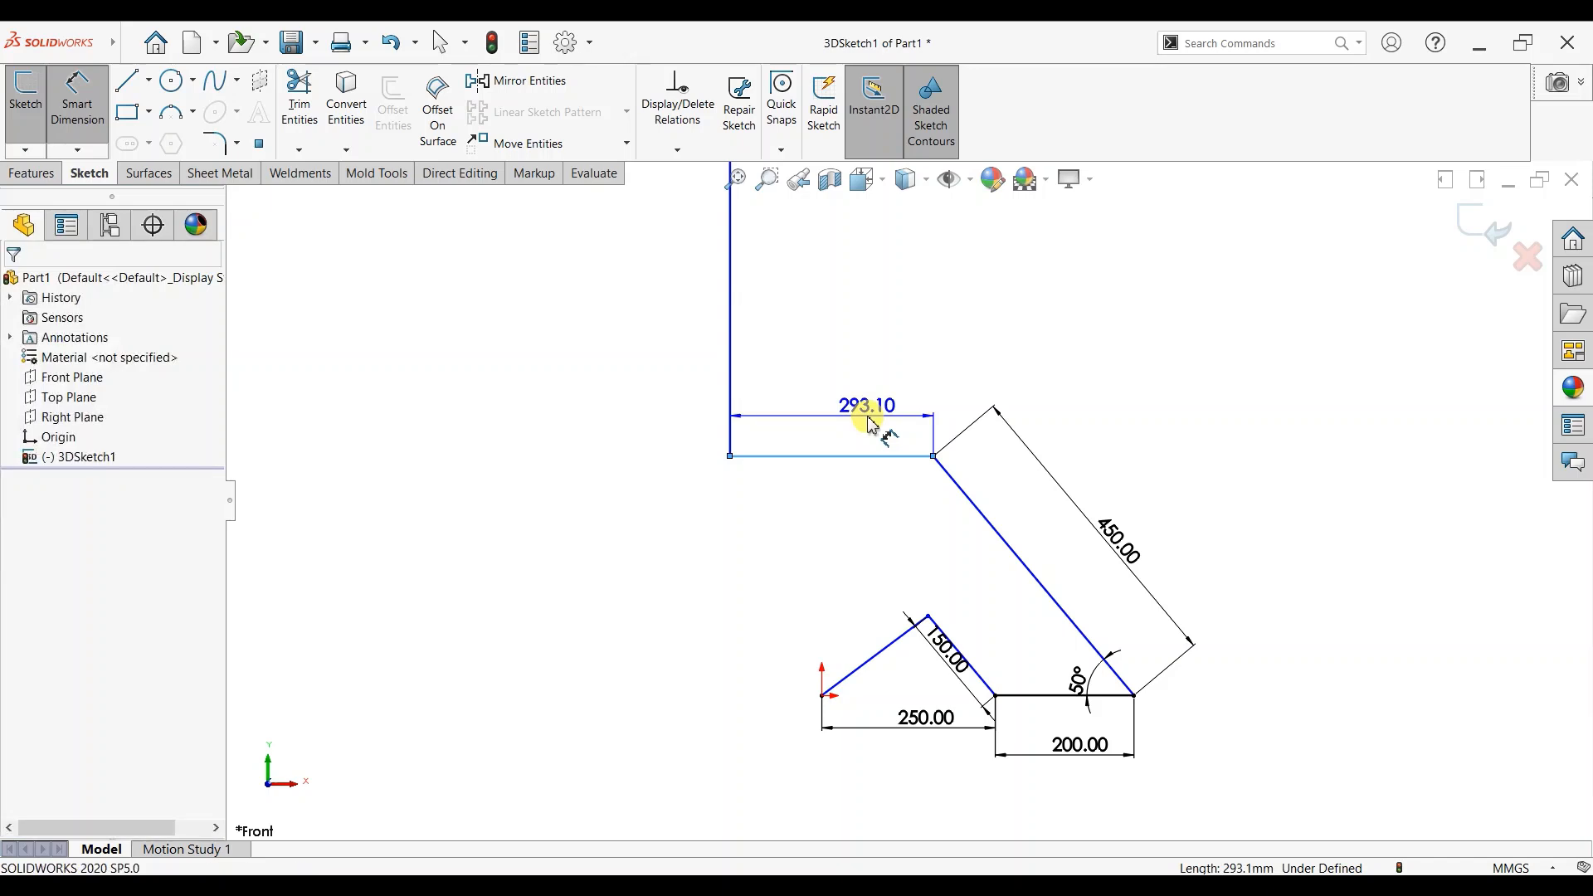
click(870, 416)
text(200)
key(Return)
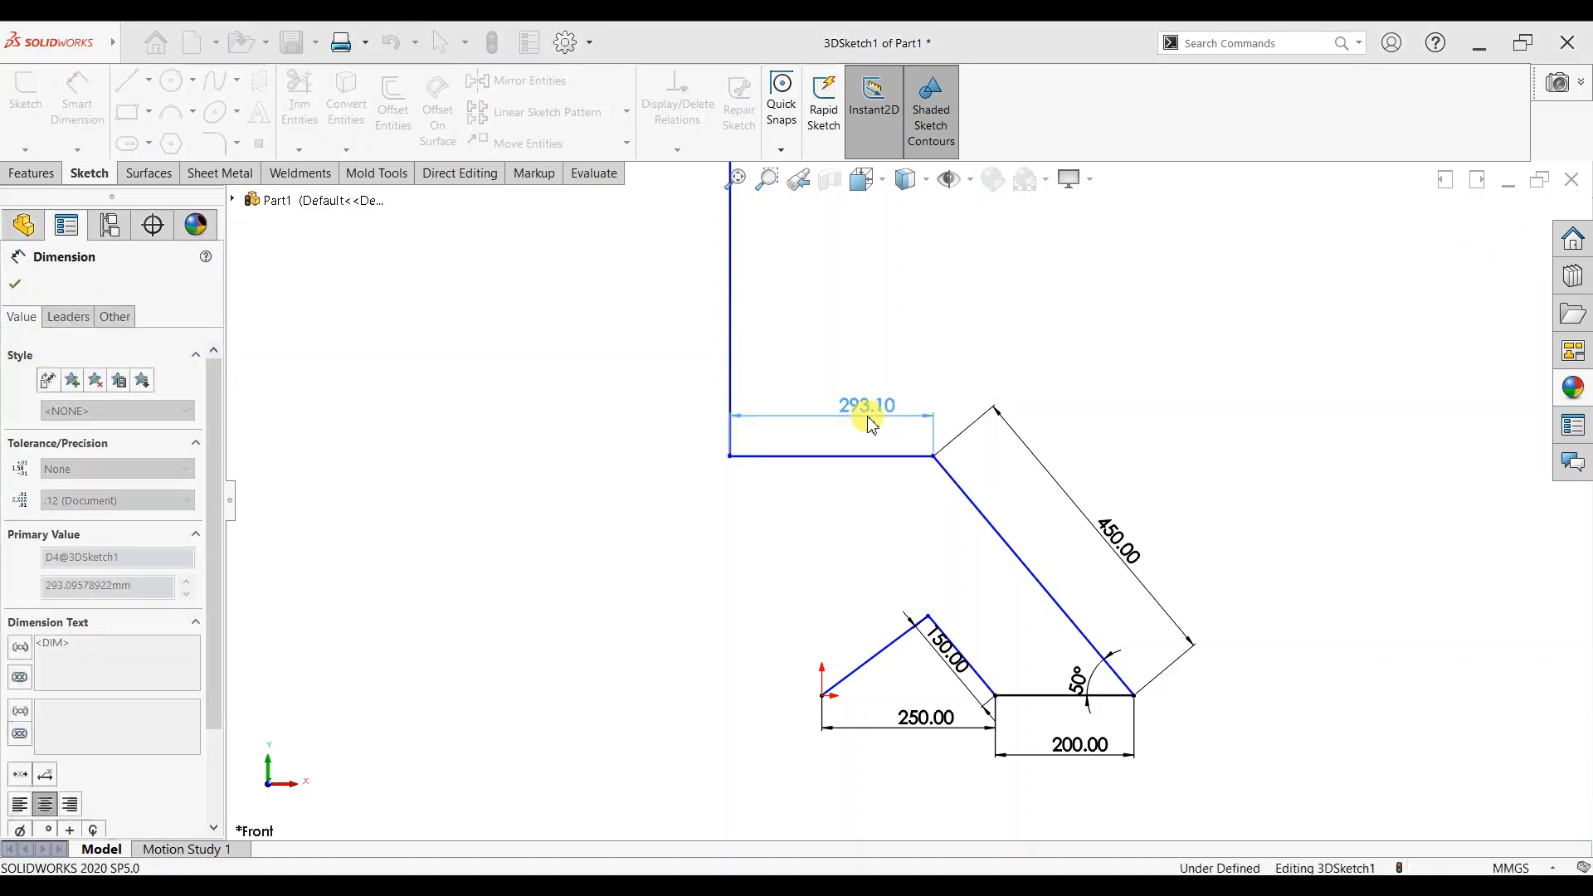
Step: Dimension the tall vertical line, set its length to 500 mm, and finish dimensioning
click(844, 373)
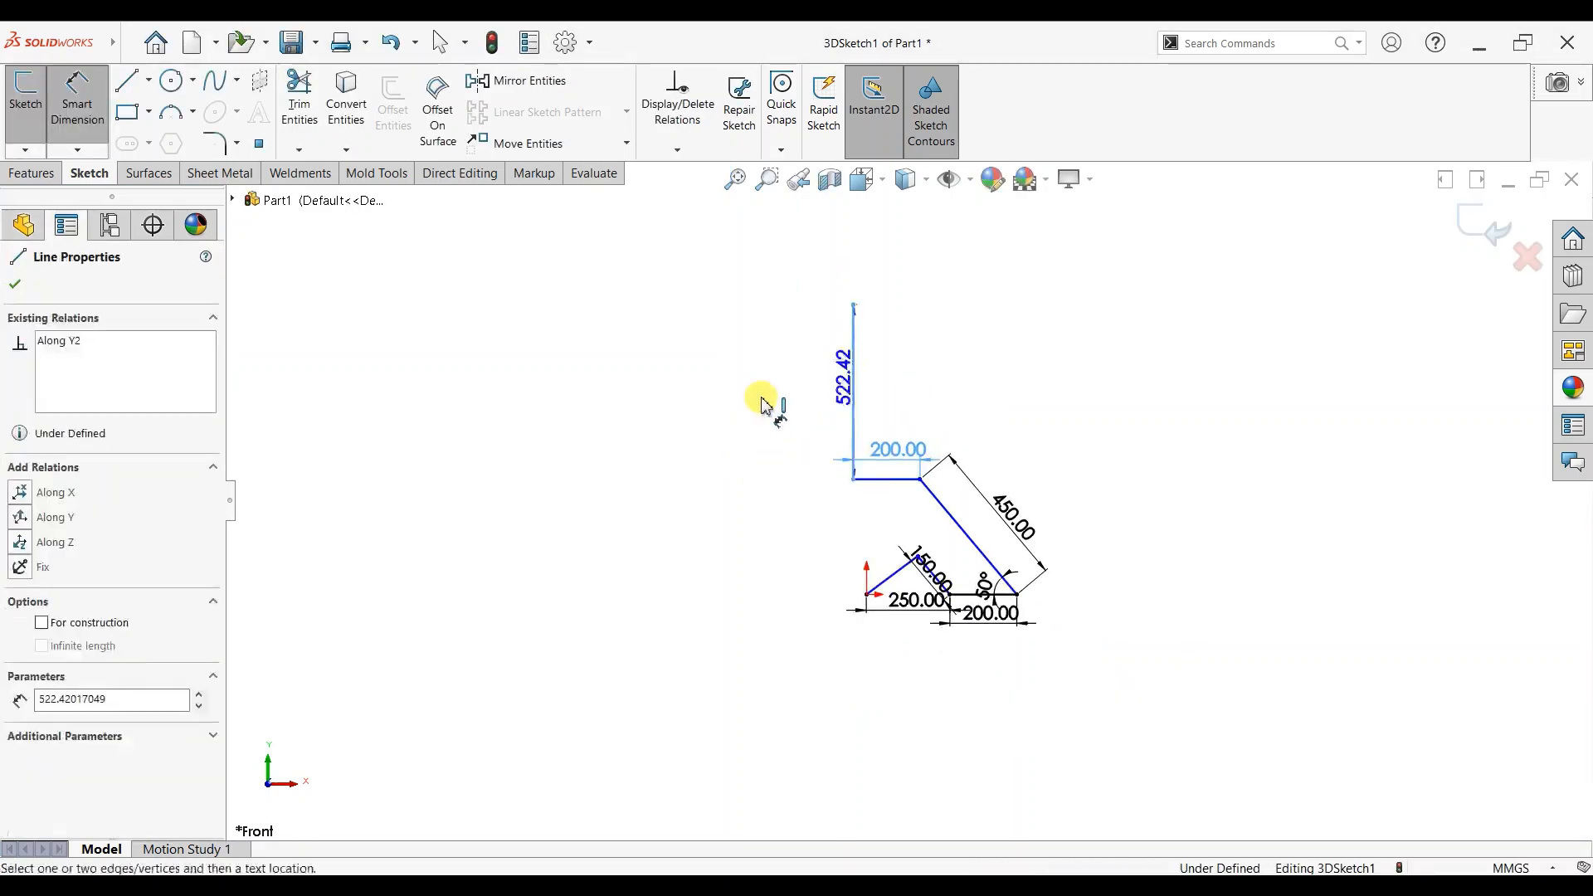
click(763, 404)
text(500)
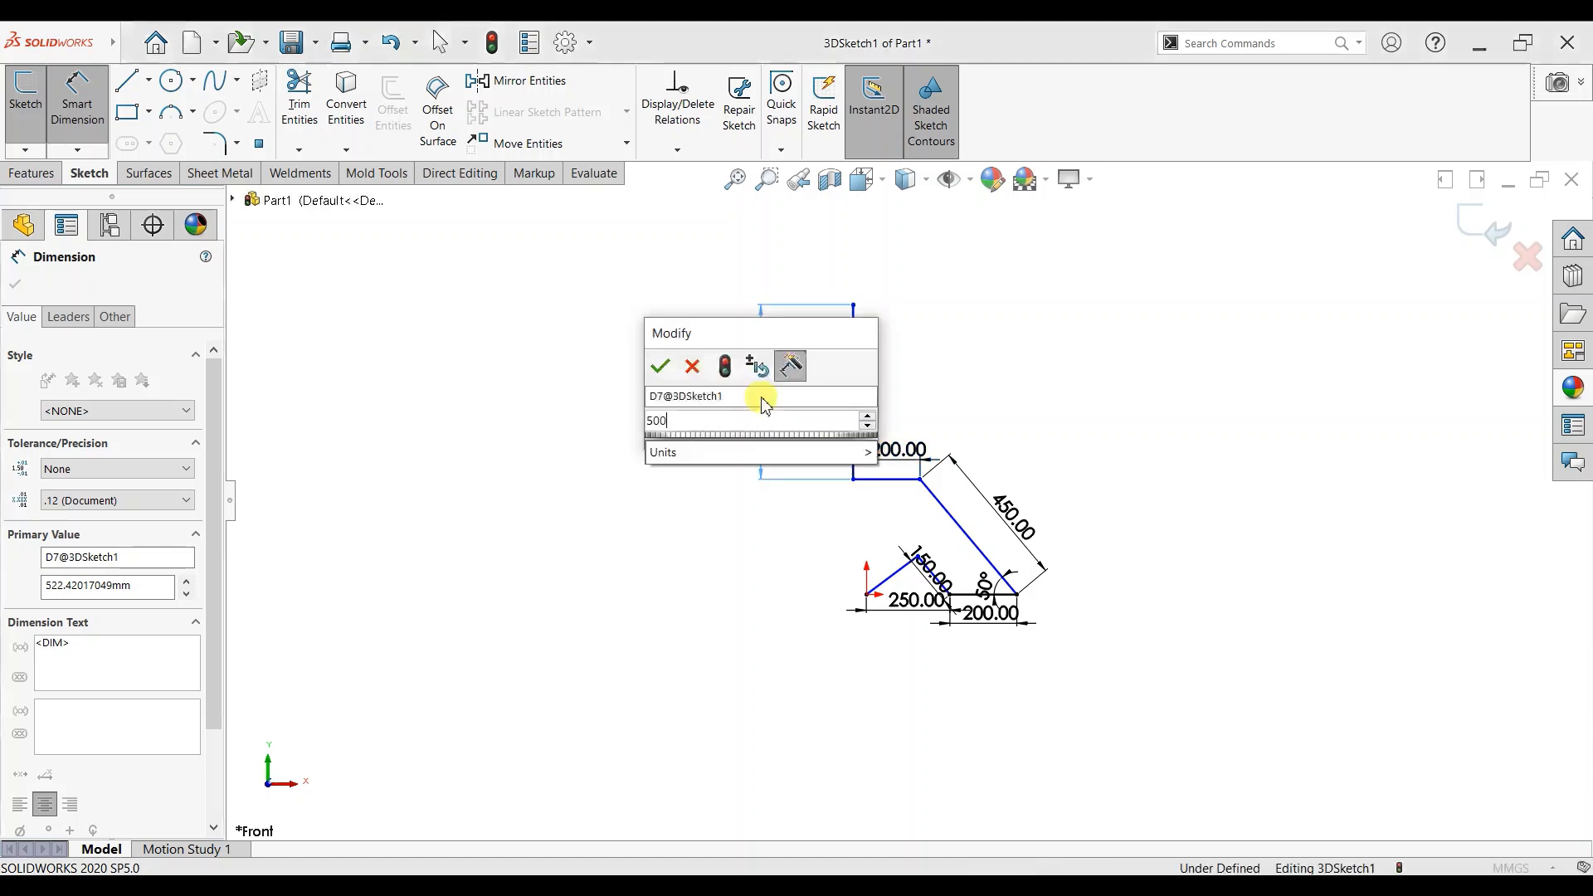
key(Return)
scroll(979, 436, down, 3)
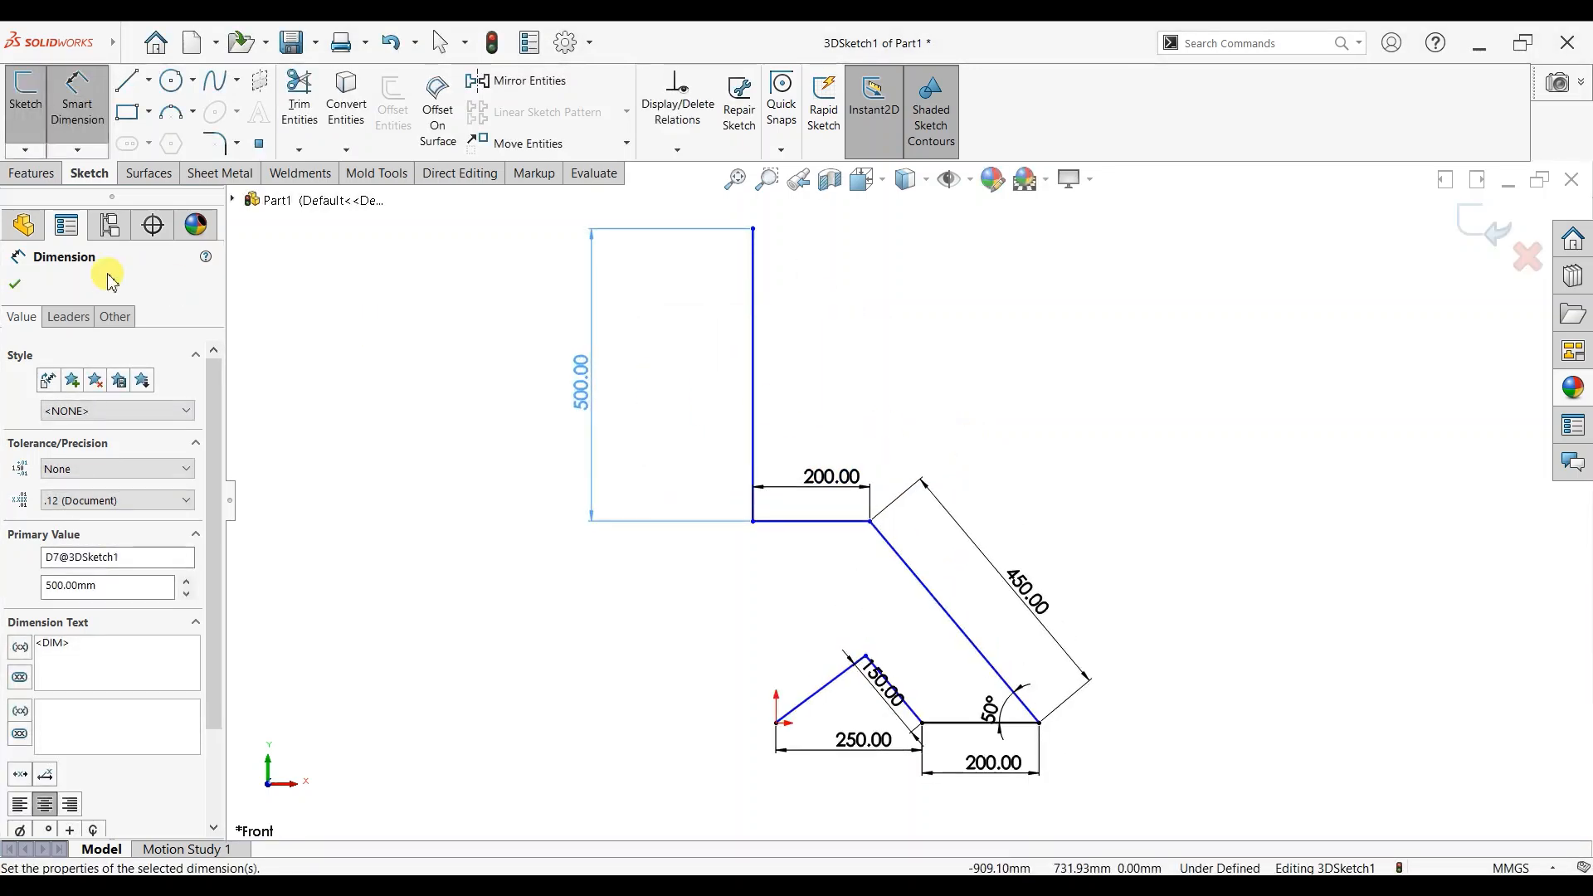
click(16, 284)
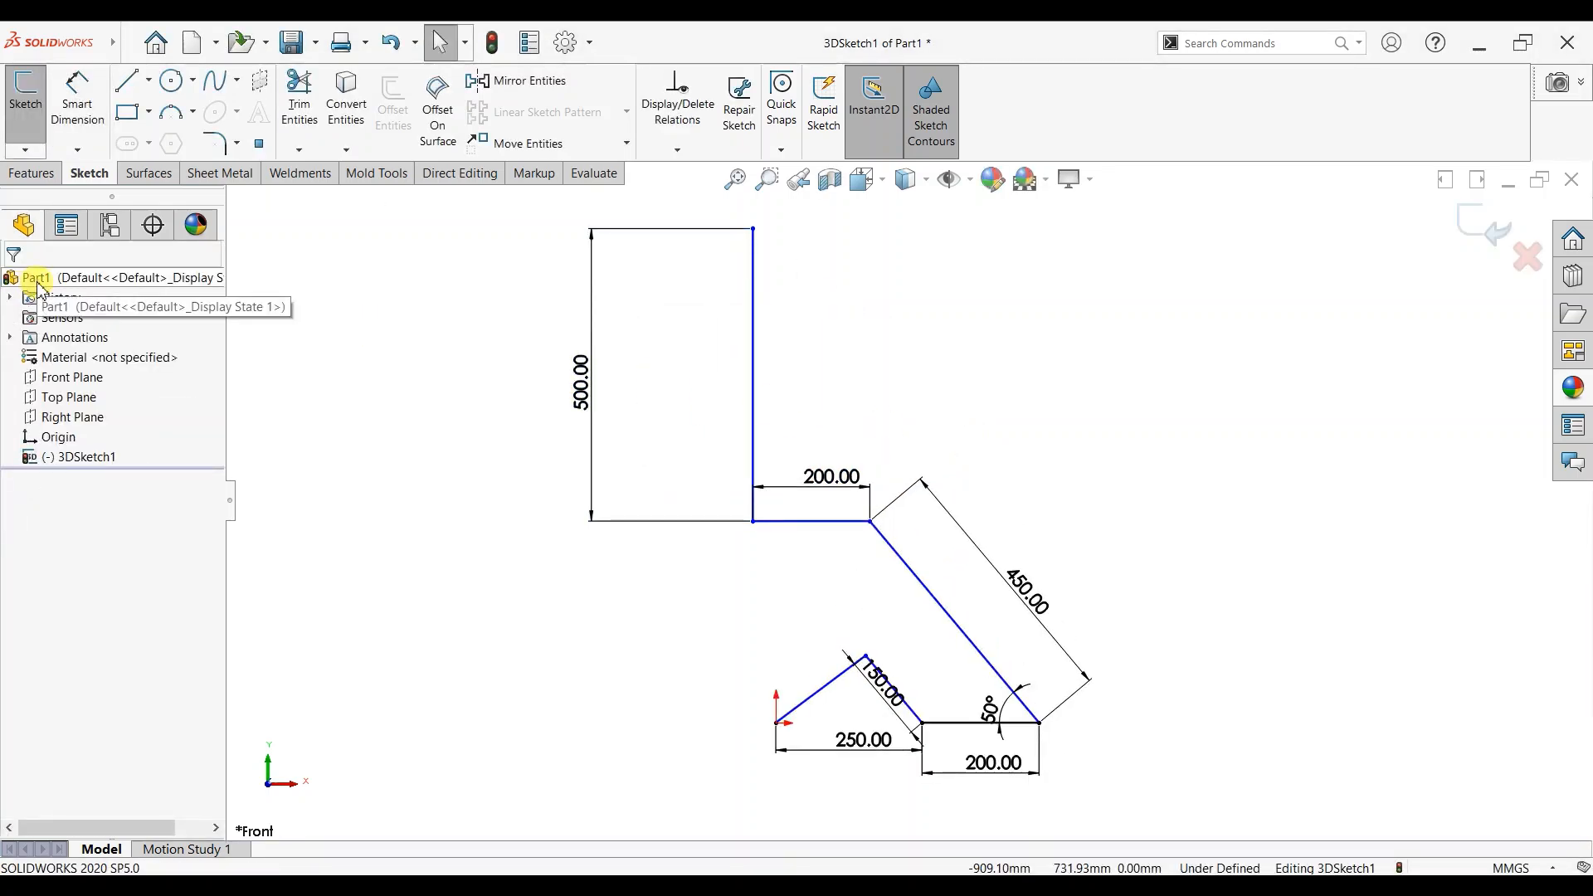
Step: Draw a horizontal line from the upper end of the 450 mm slanted line, extending away from the tall vertical line
click(128, 83)
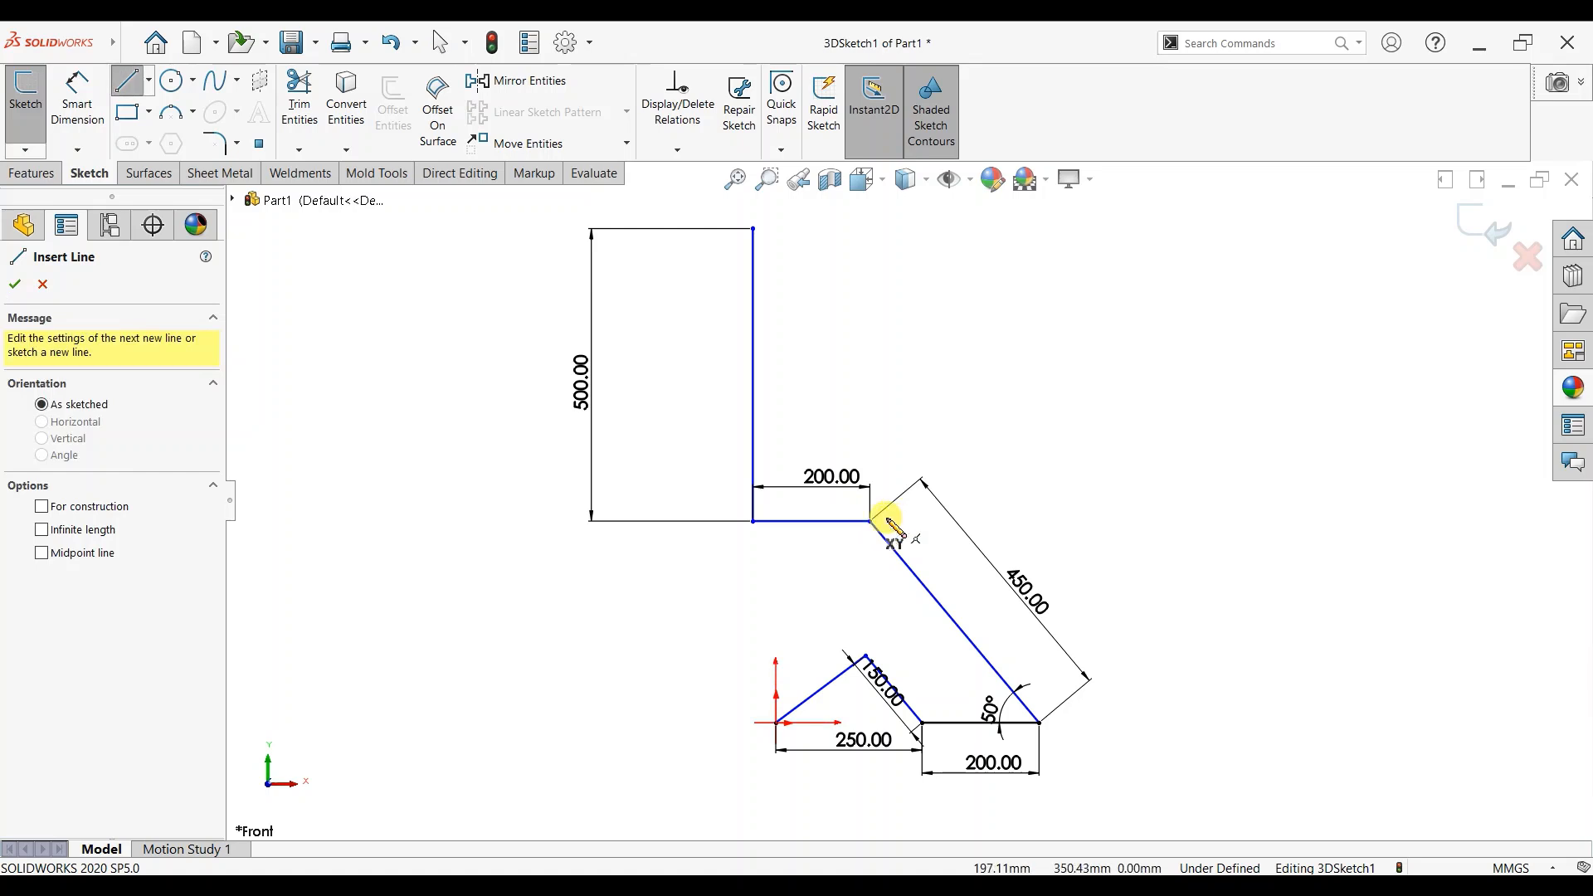
click(870, 521)
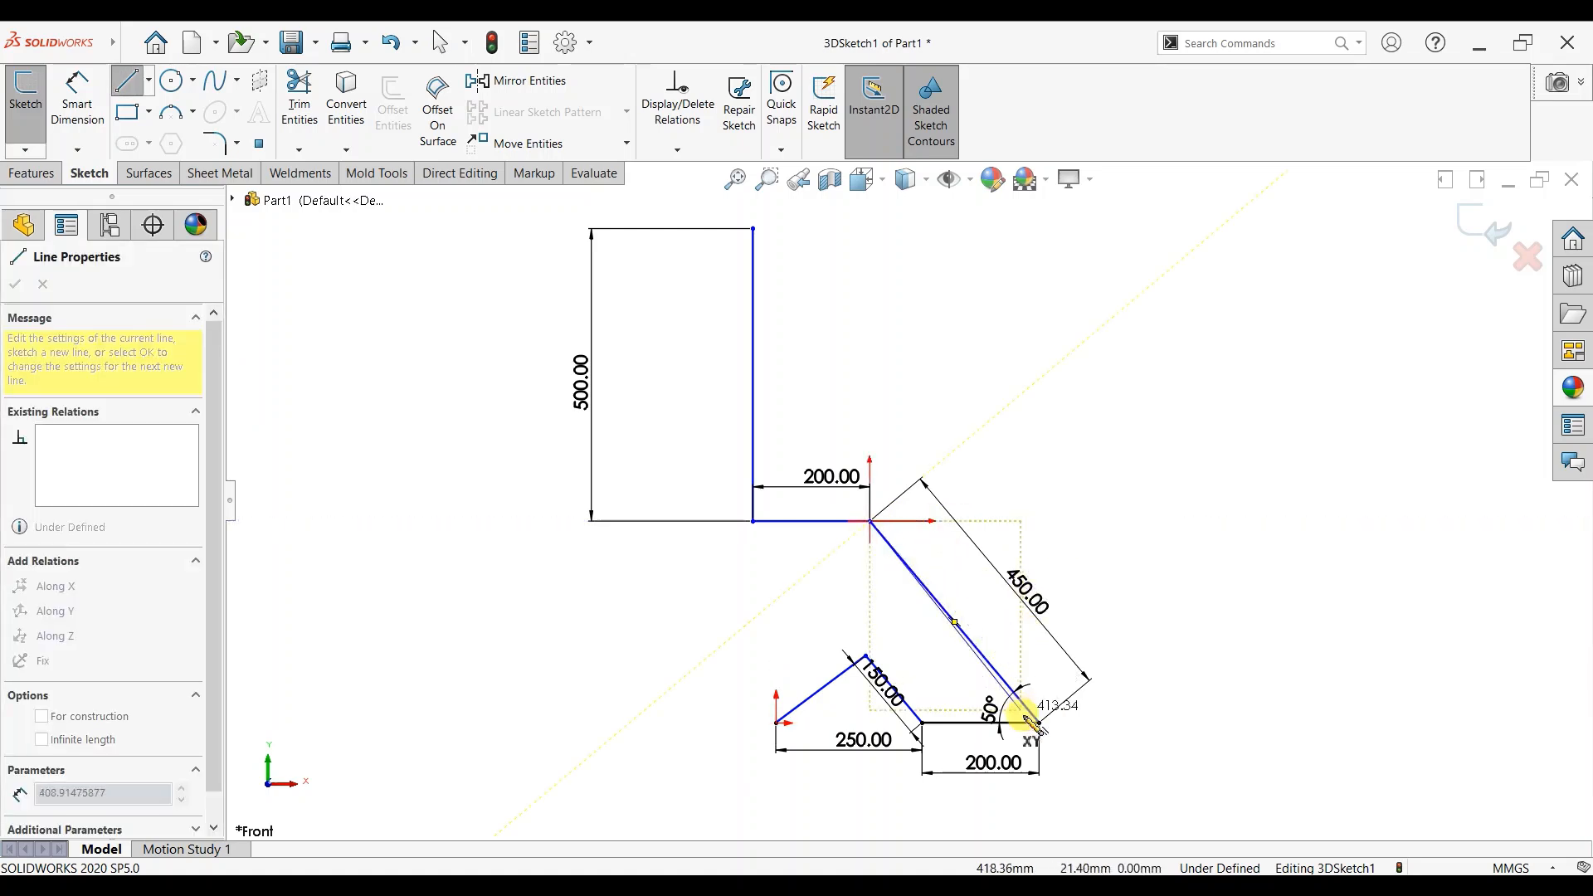
click(1029, 521)
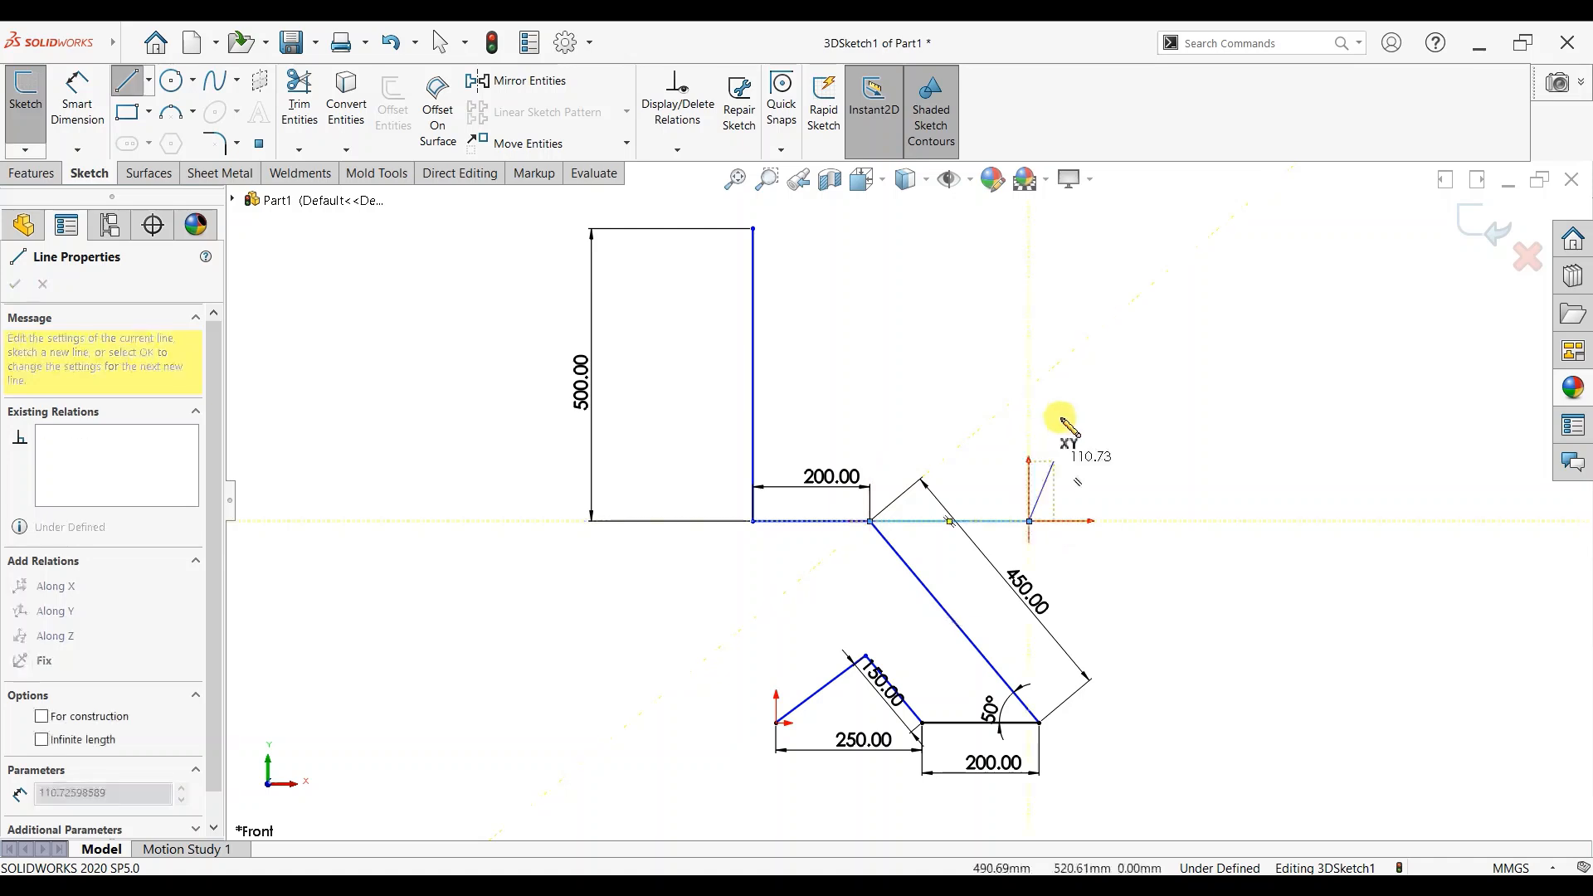
key(Escape)
scroll(1059, 569, down, 2)
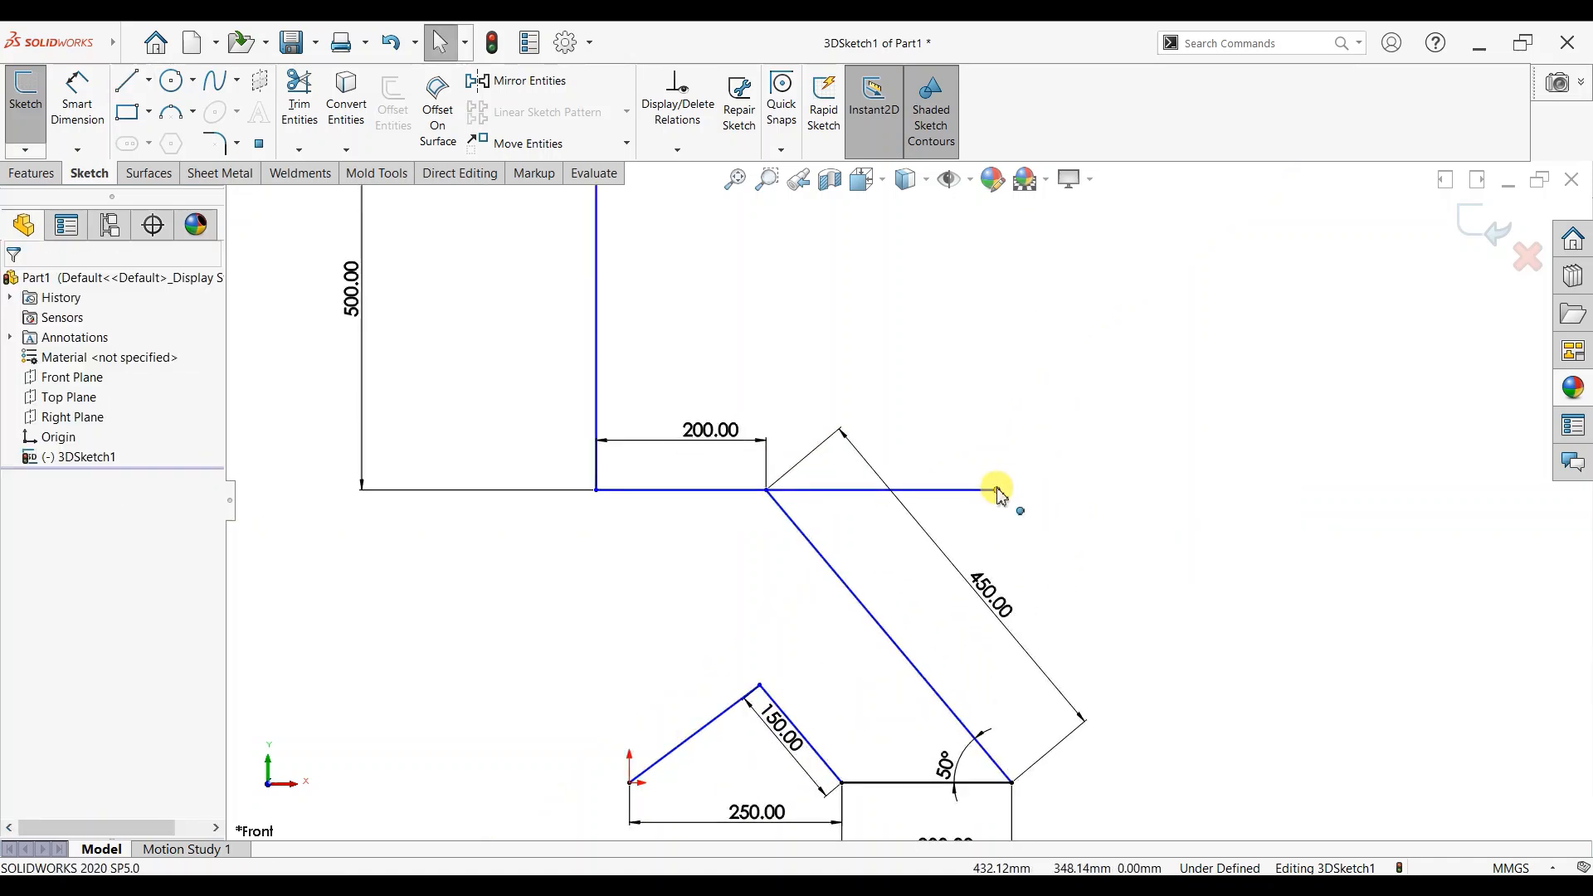
Step: Add an Along Y relation between the new horizontal line's free end and the lower end of the 450 mm slanted line
click(997, 490)
ctrl+click(1011, 783)
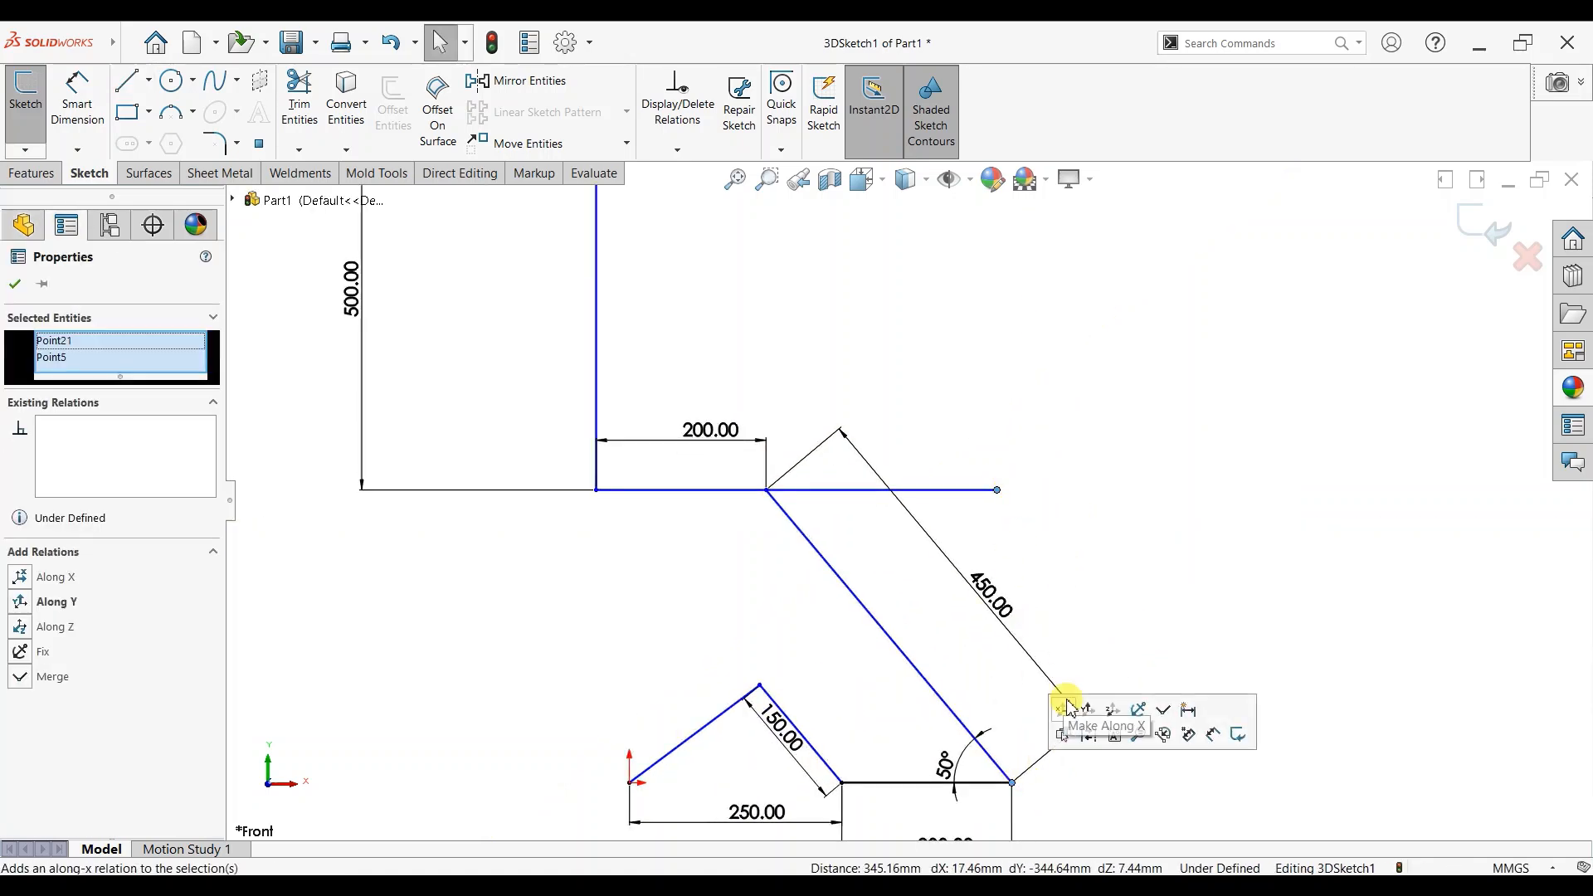
click(1087, 711)
click(533, 351)
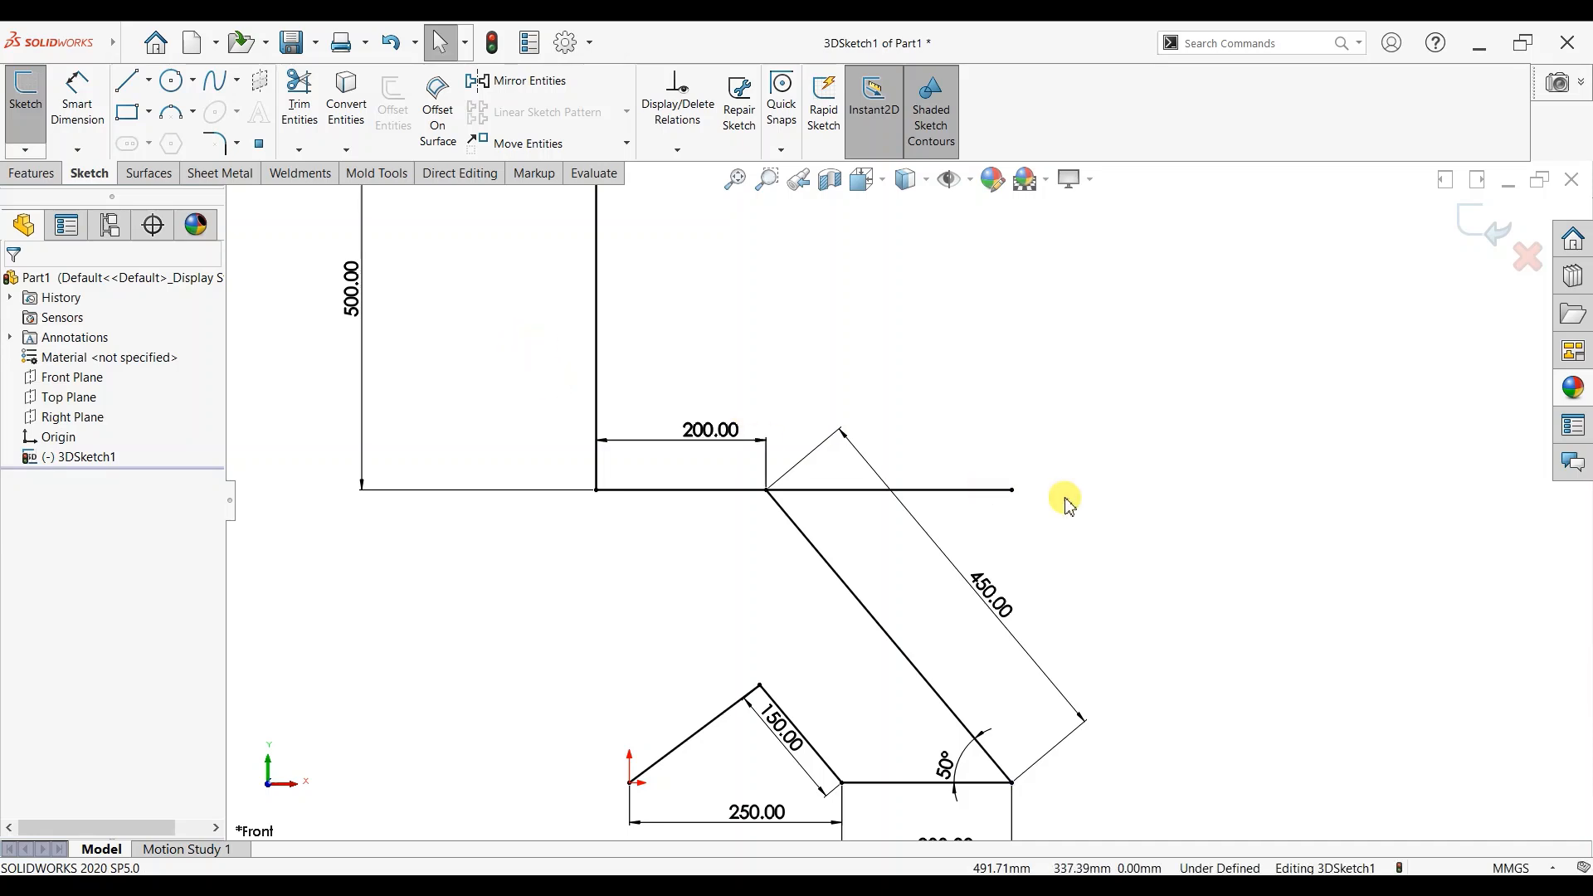
Step: Dimension the short line at the upper end of the tall vertical line, set its length to 200 mm, and finish dimensioning
mouse_move(1067, 501)
middle_down()
mouse_move(1093, 471)
mouse_move(932, 509)
mouse_move(992, 550)
mouse_move(900, 402)
mouse_move(945, 490)
middle_up()
click(77, 103)
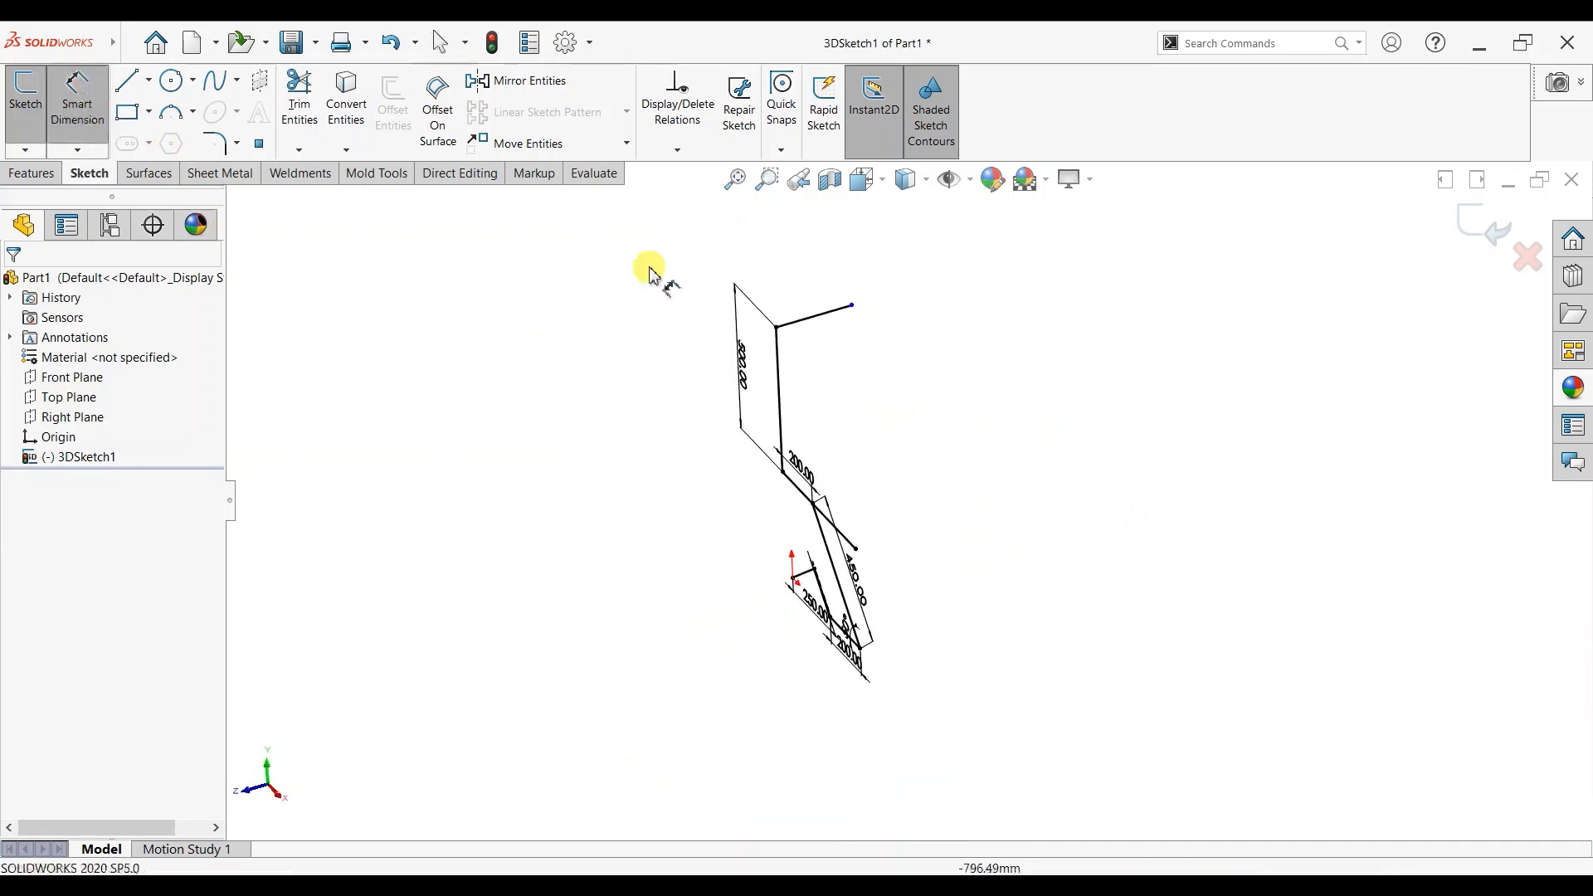
click(820, 334)
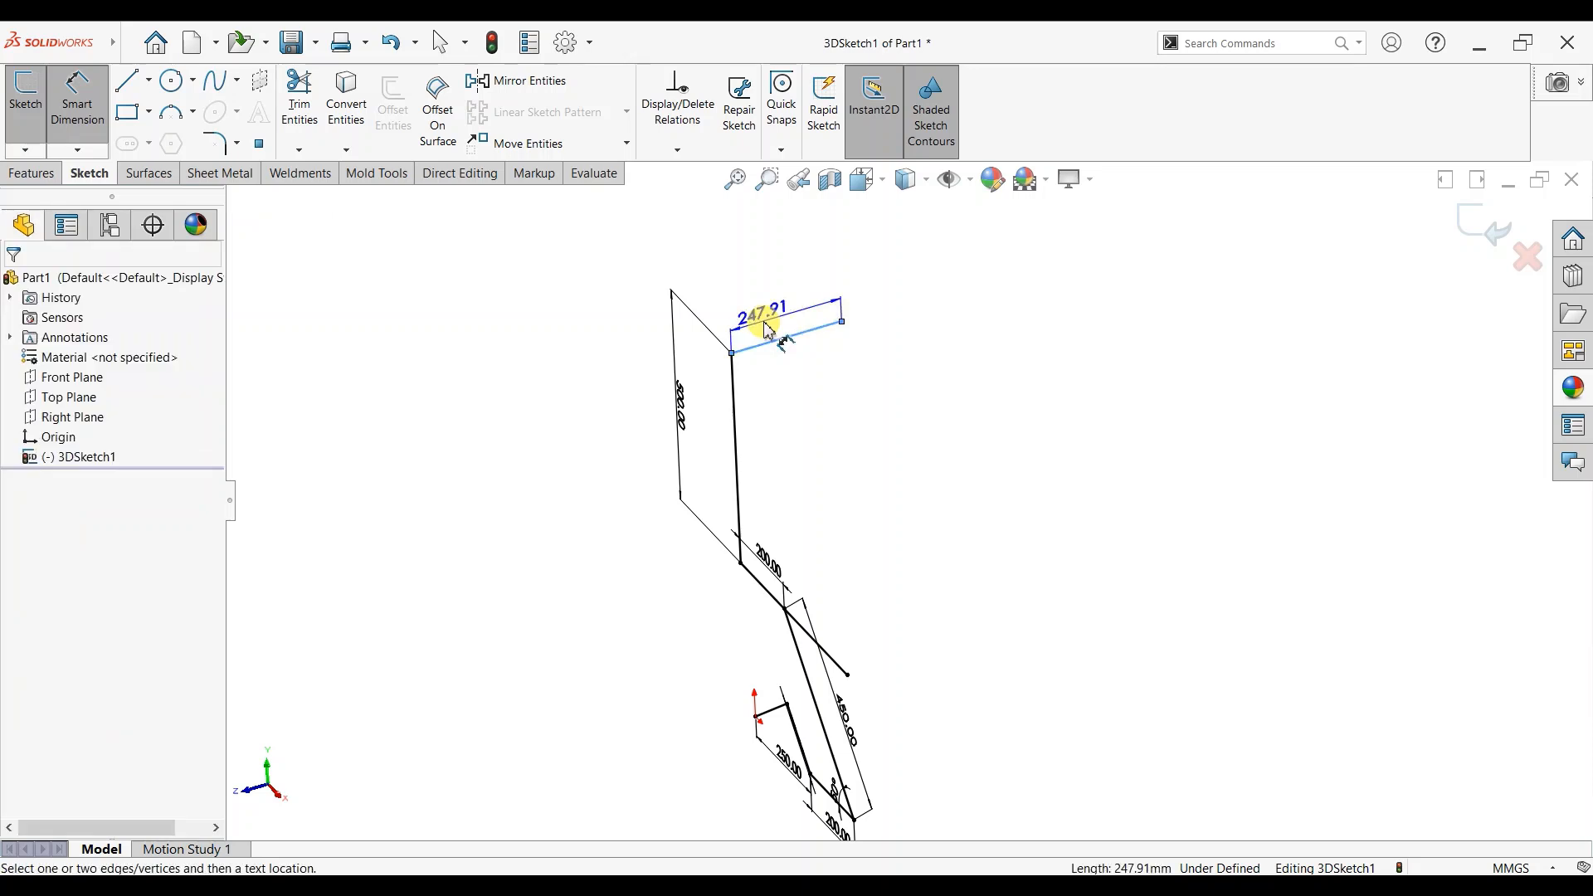
click(765, 329)
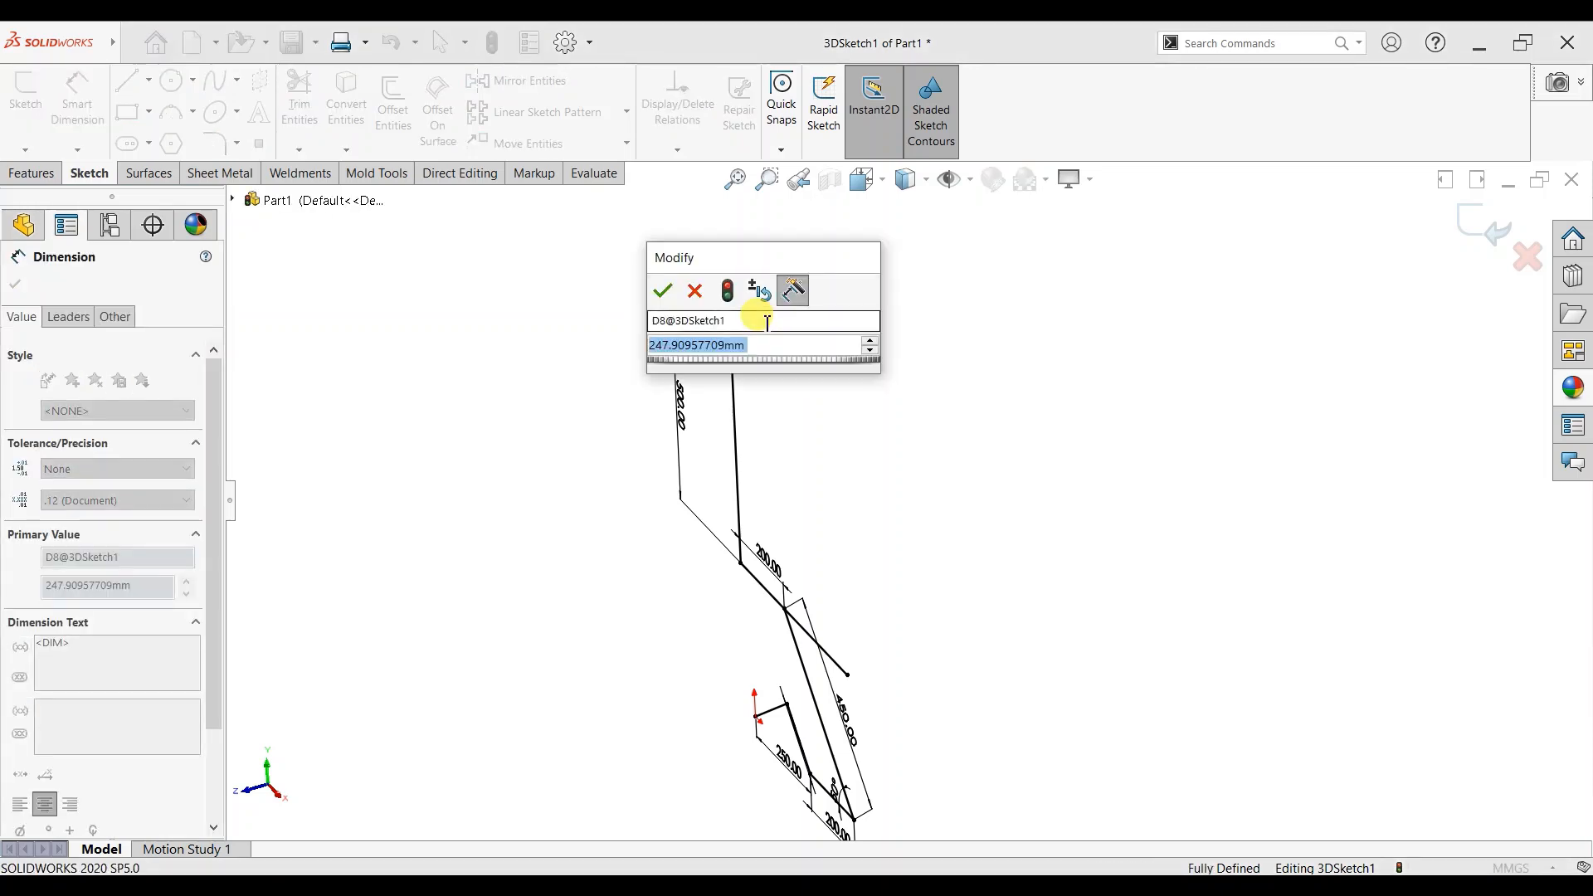
text(200)
key(Return)
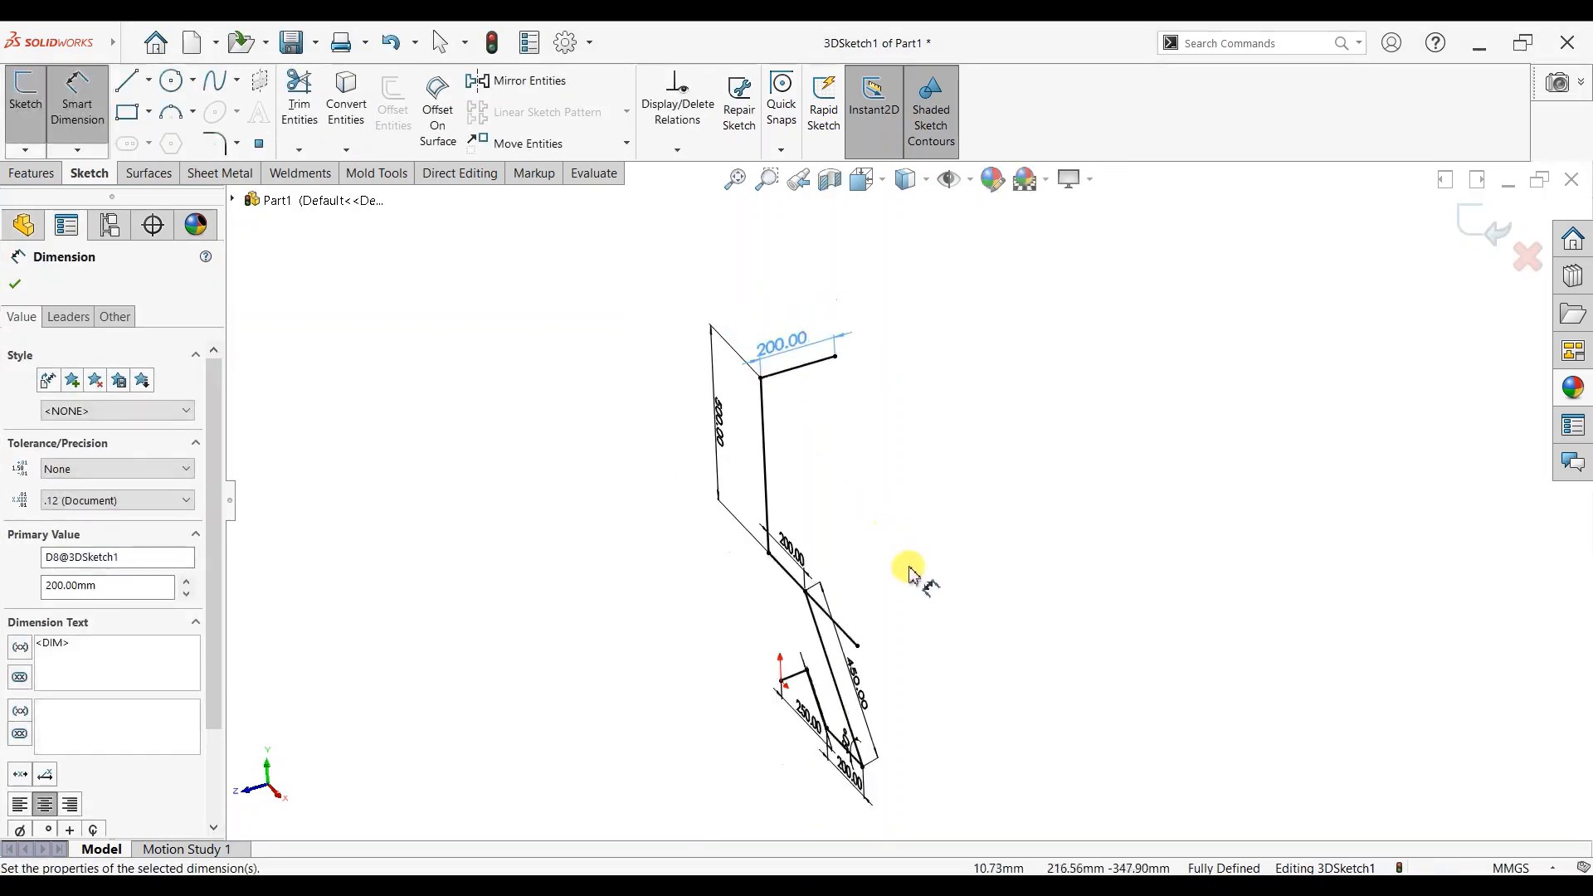
click(14, 288)
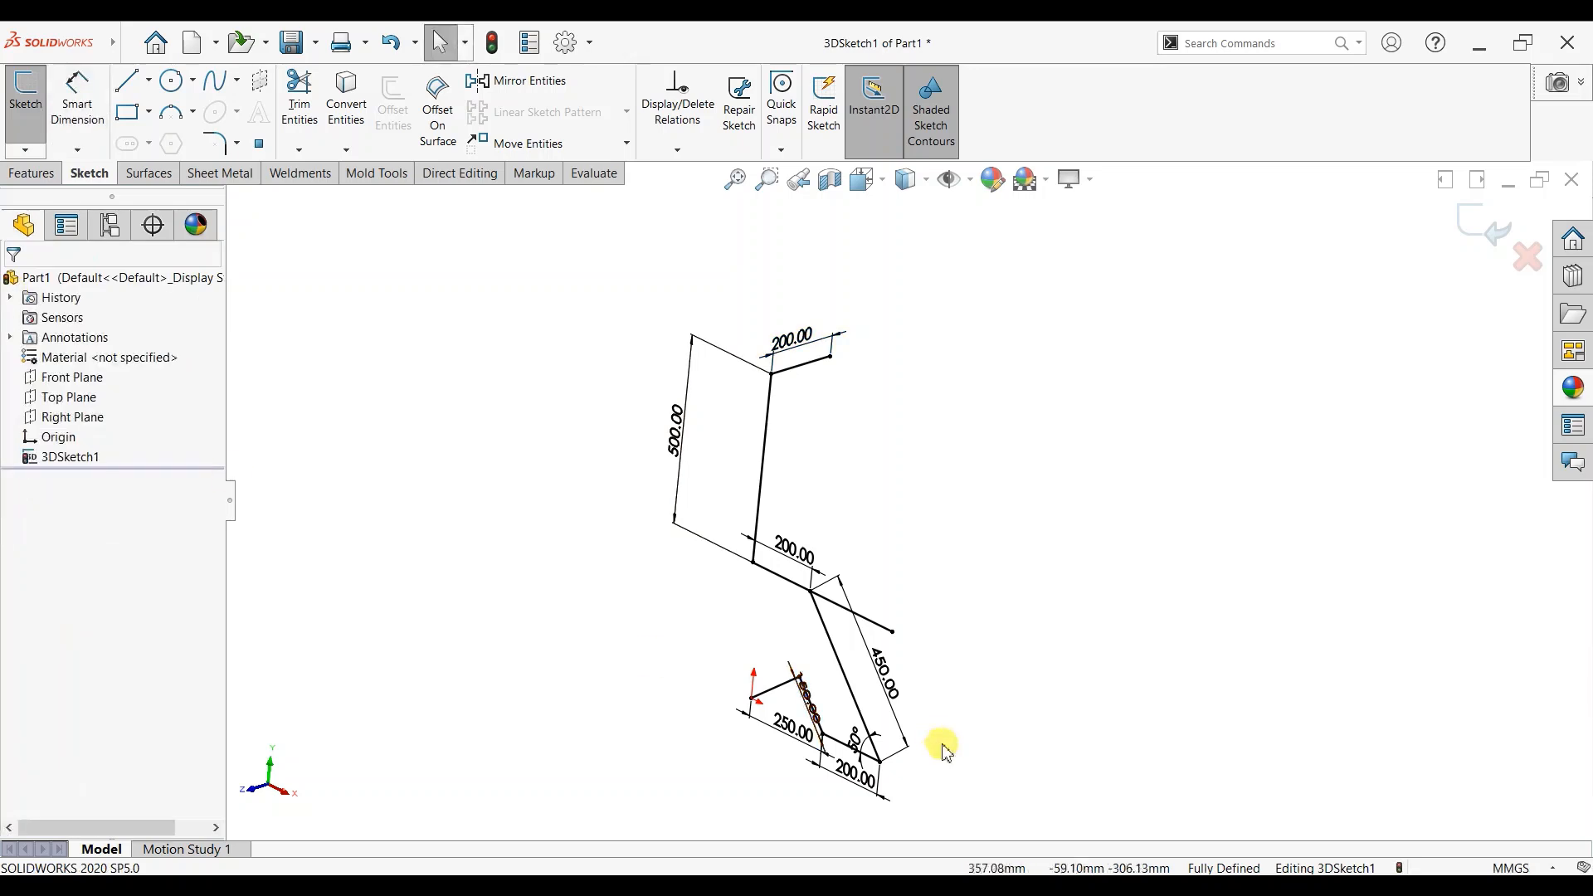
Step: Exit the finished 3D sketch
scroll(893, 622, down, 2)
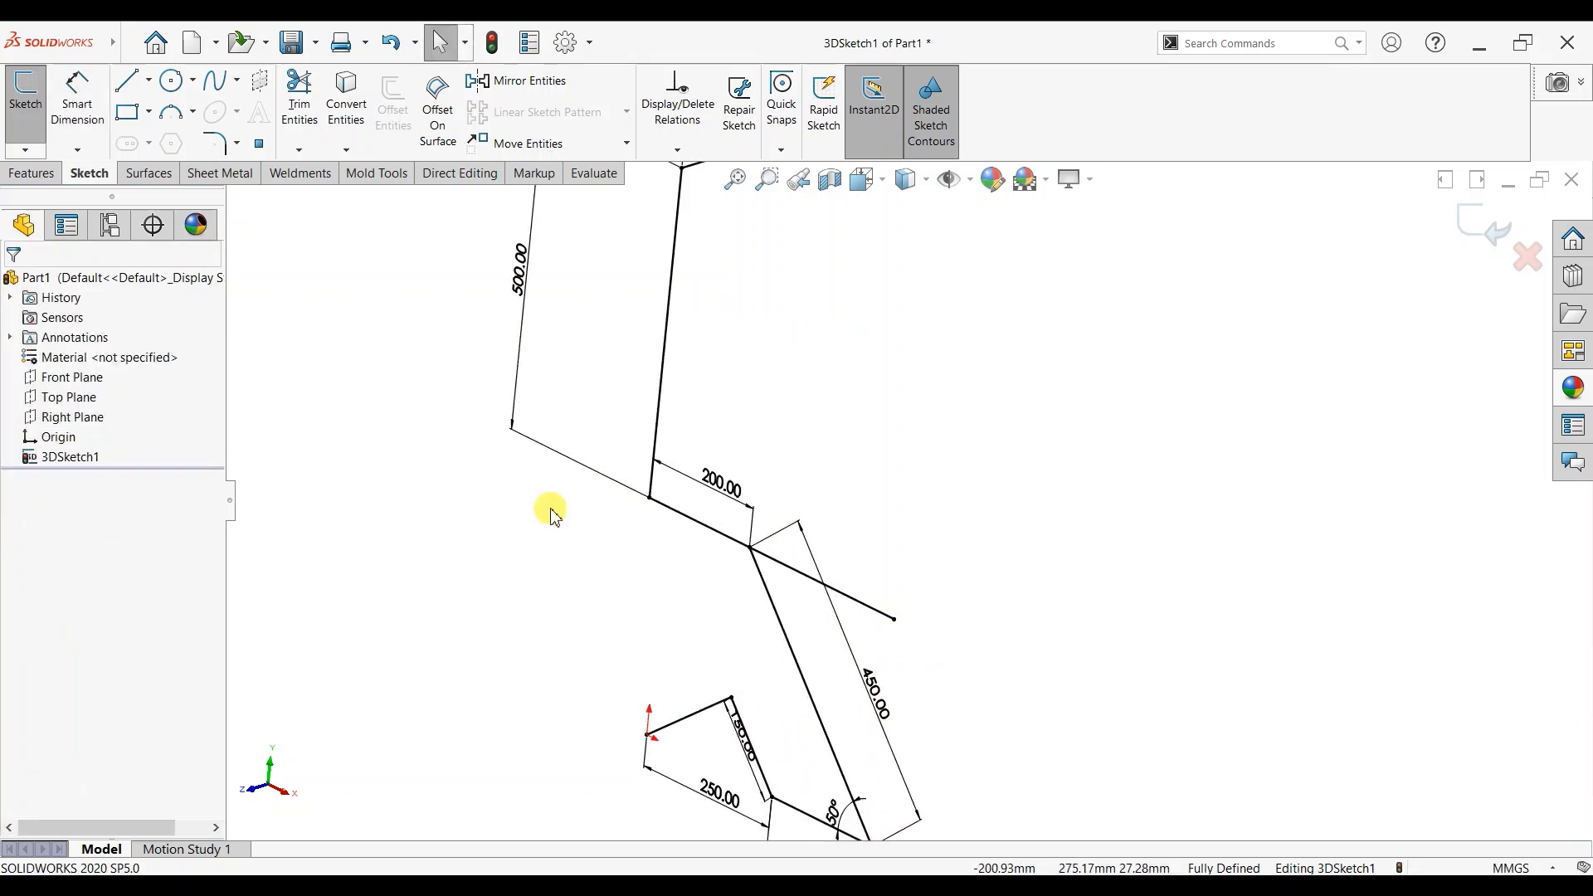
click(307, 176)
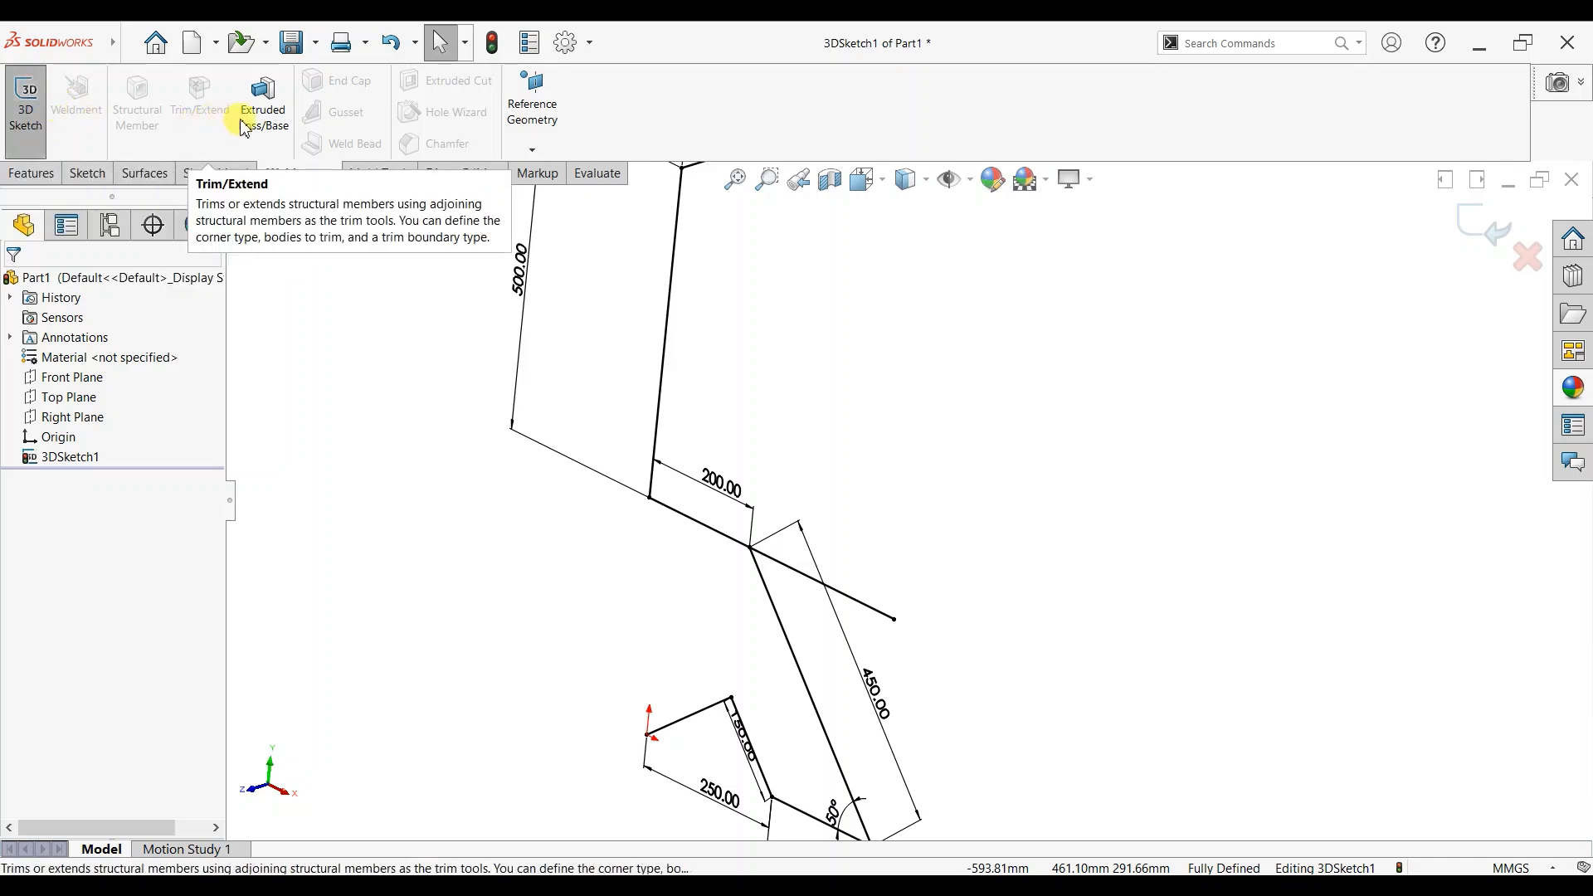
click(25, 106)
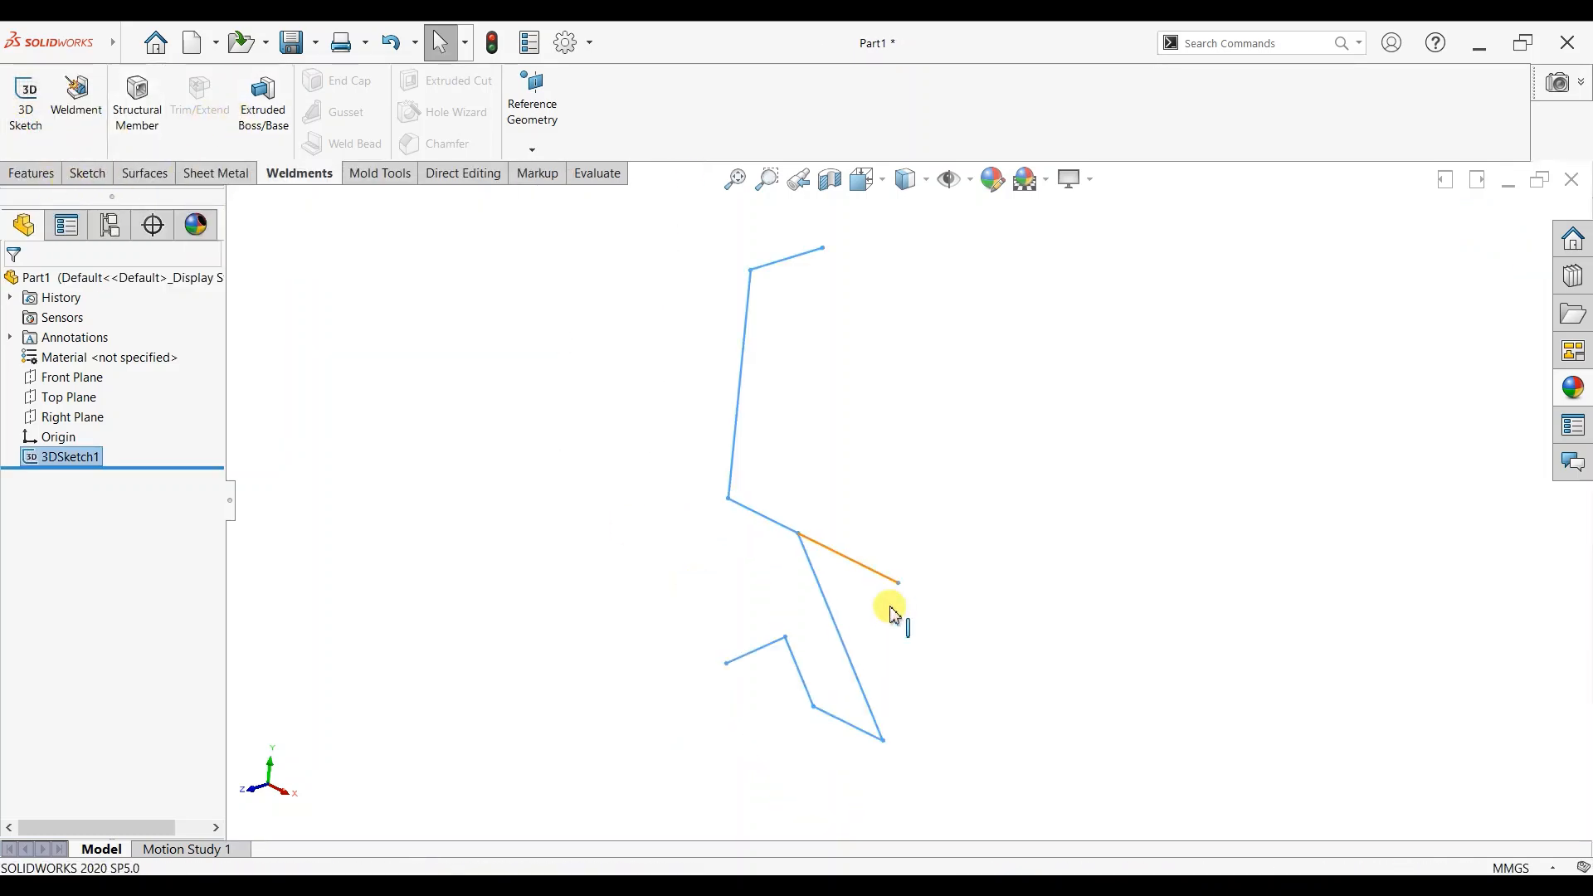
mouse_move(894, 615)
middle_down()
mouse_move(888, 491)
mouse_move(945, 540)
mouse_move(480, 369)
middle_up()
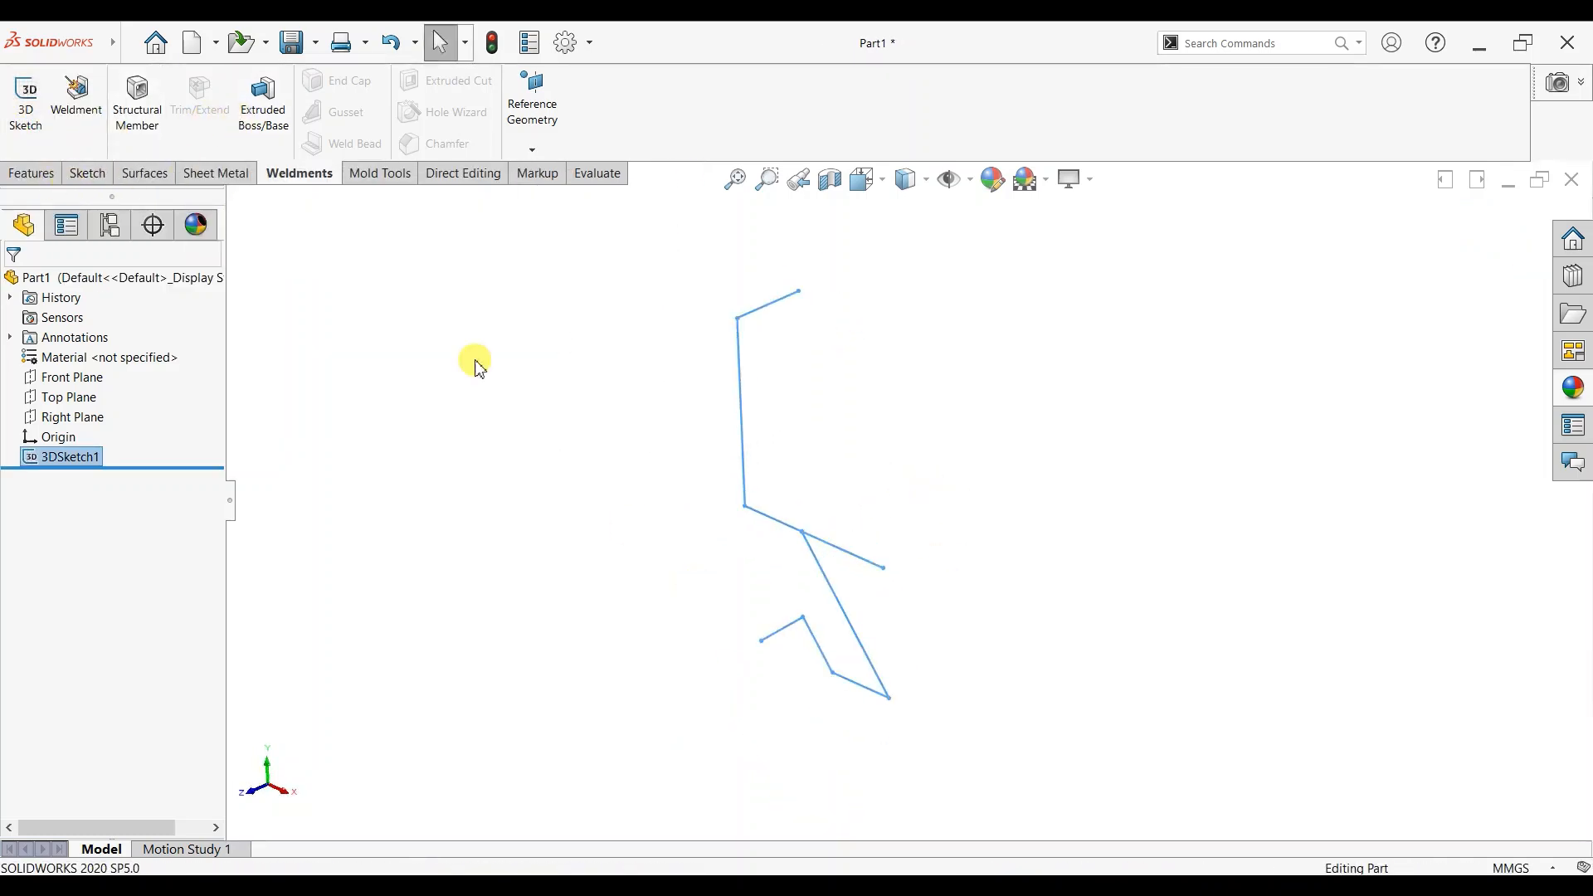
Step: Start a structural member with an iso rectangular tube, size 50 x 30 x 2.6, and use the free-ended horizontal line as the first group's path
click(152, 139)
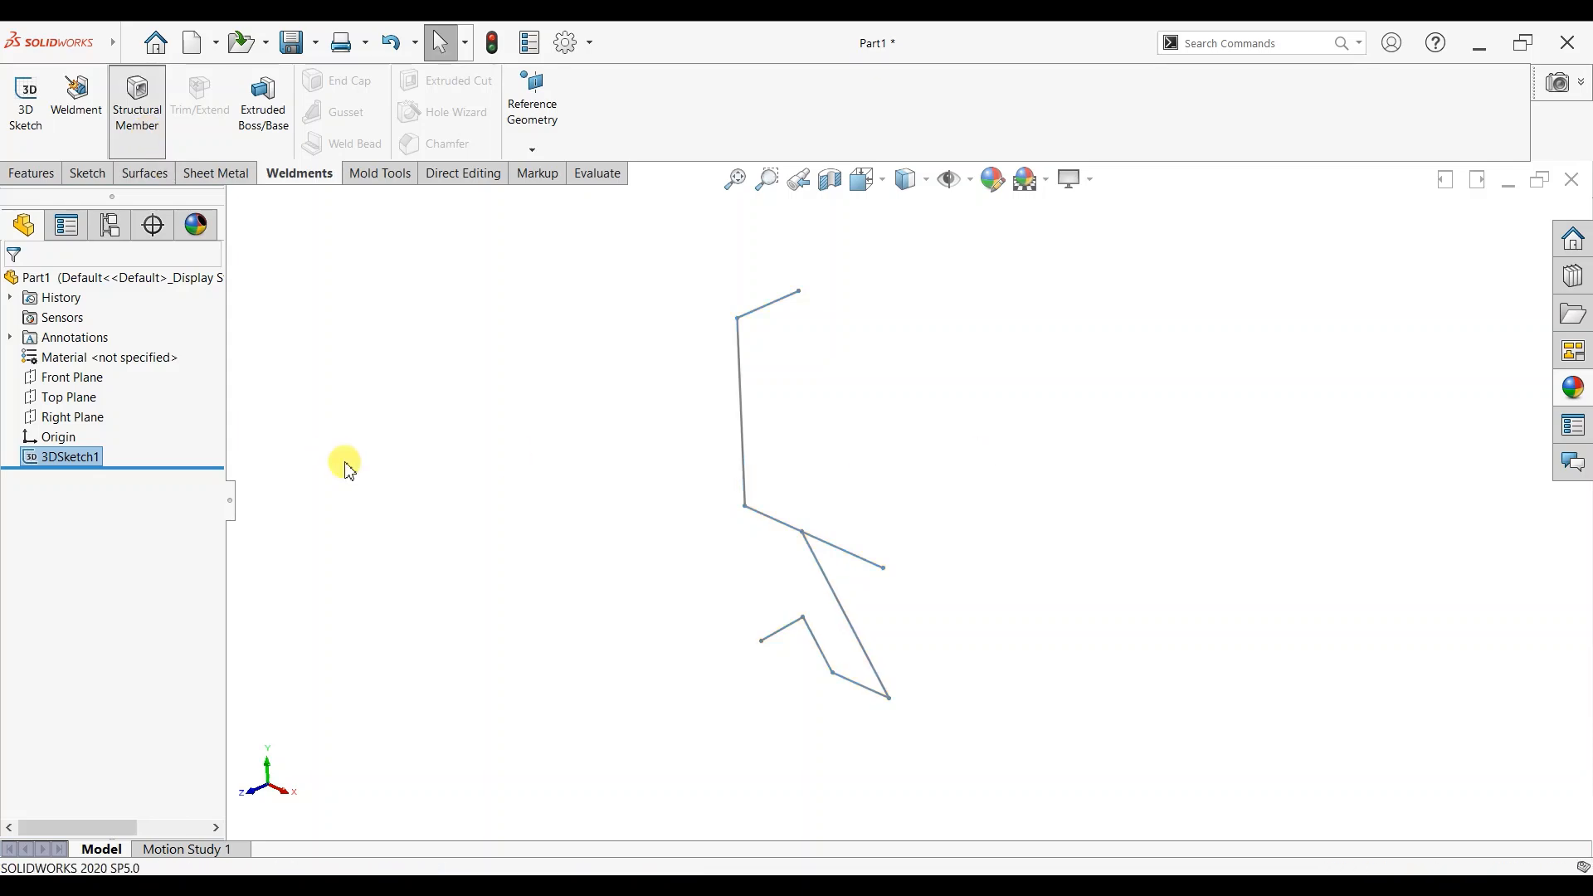
click(116, 409)
click(91, 458)
click(86, 452)
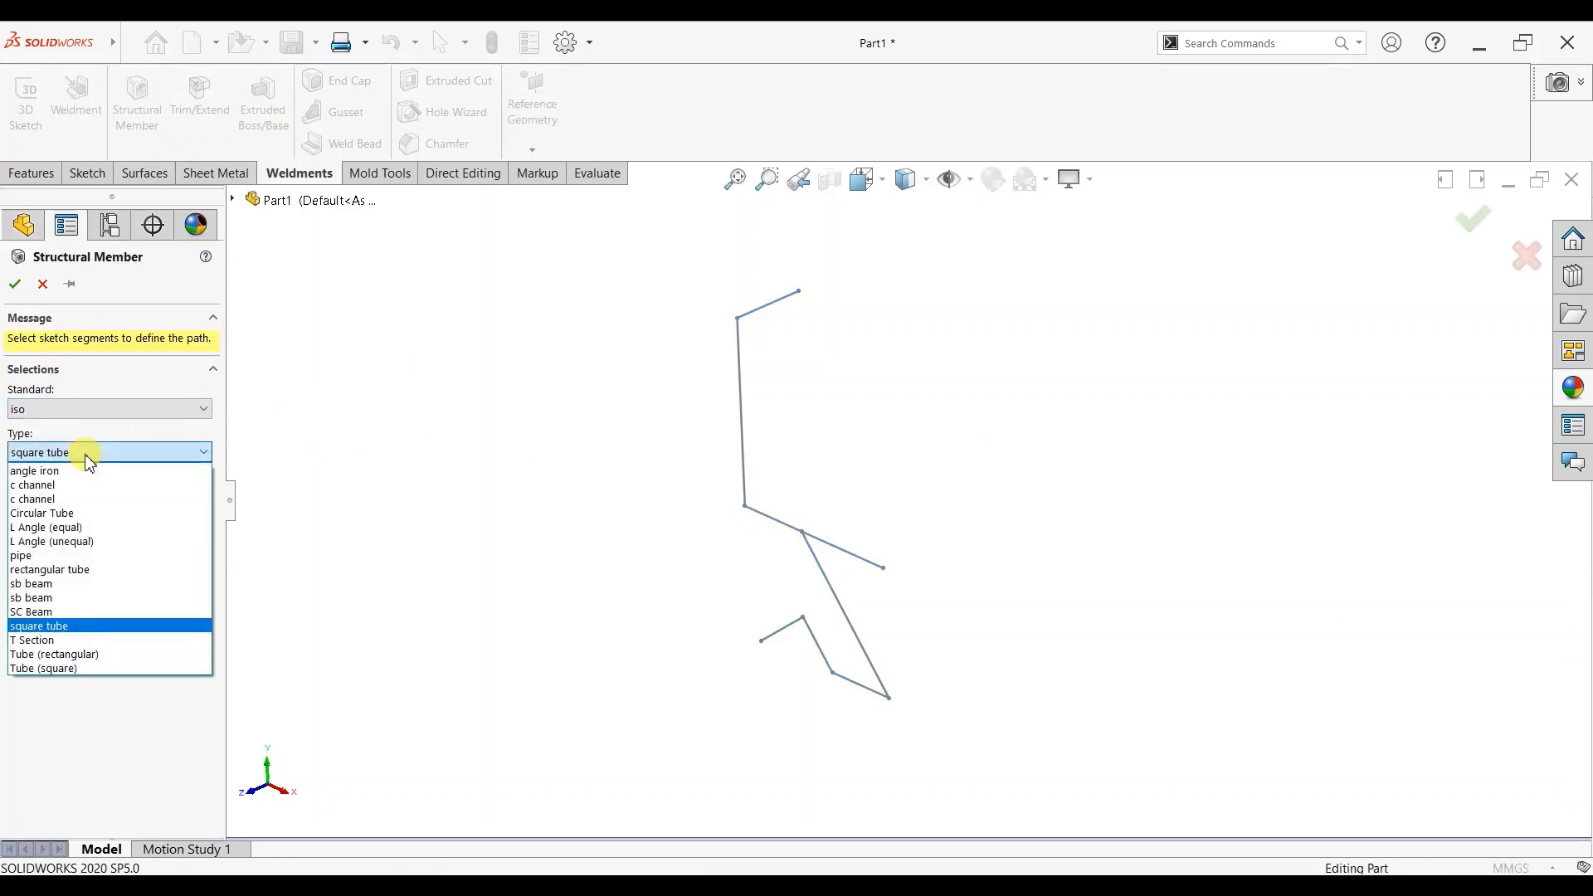
click(71, 567)
click(69, 496)
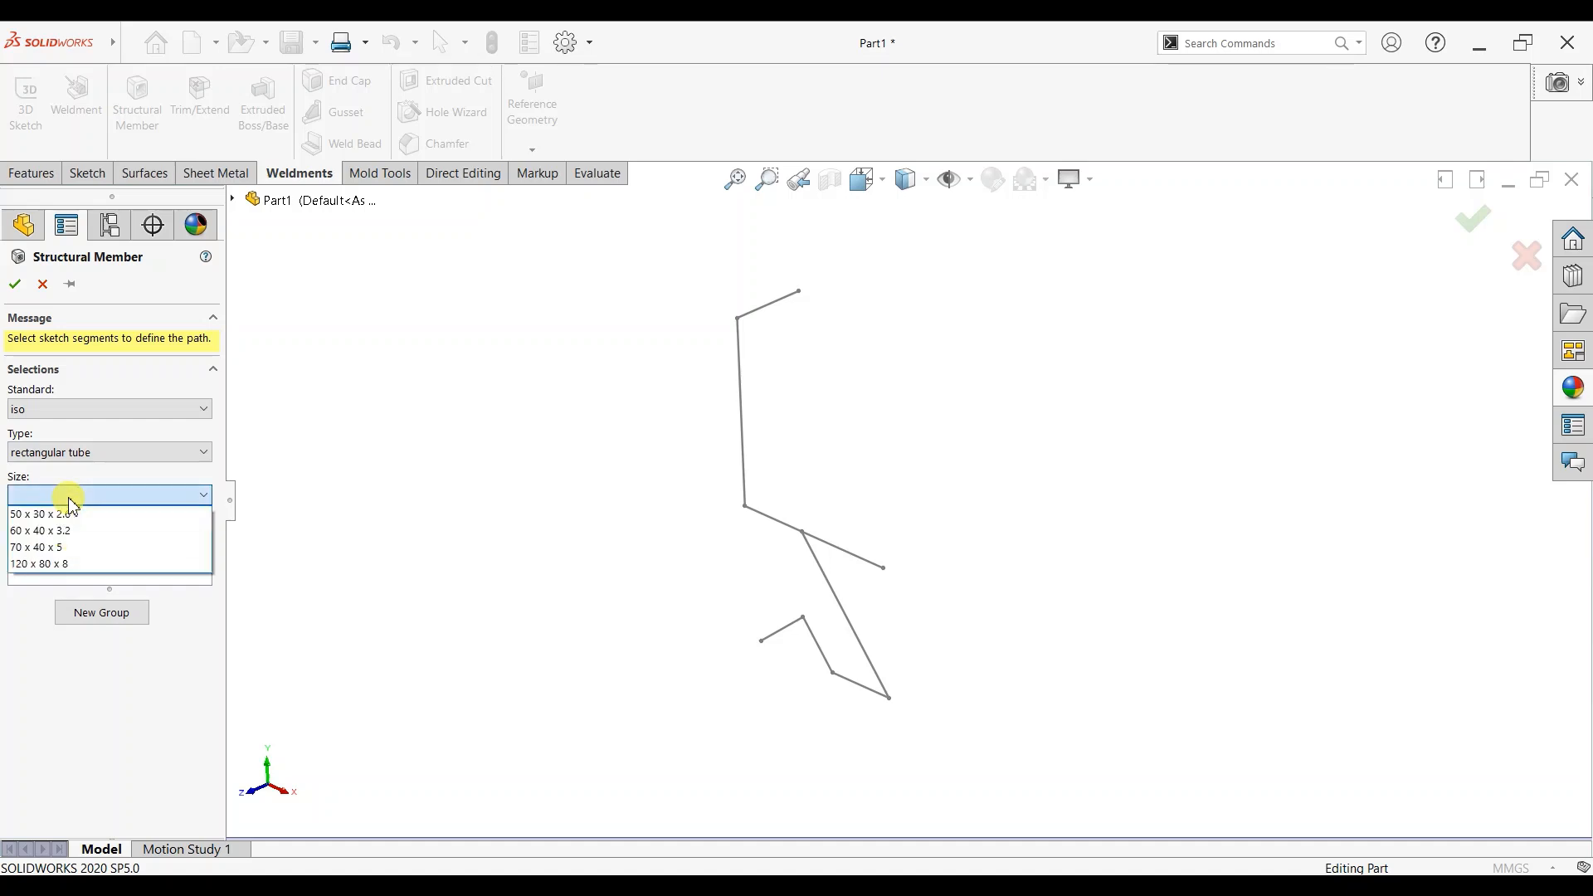
click(60, 515)
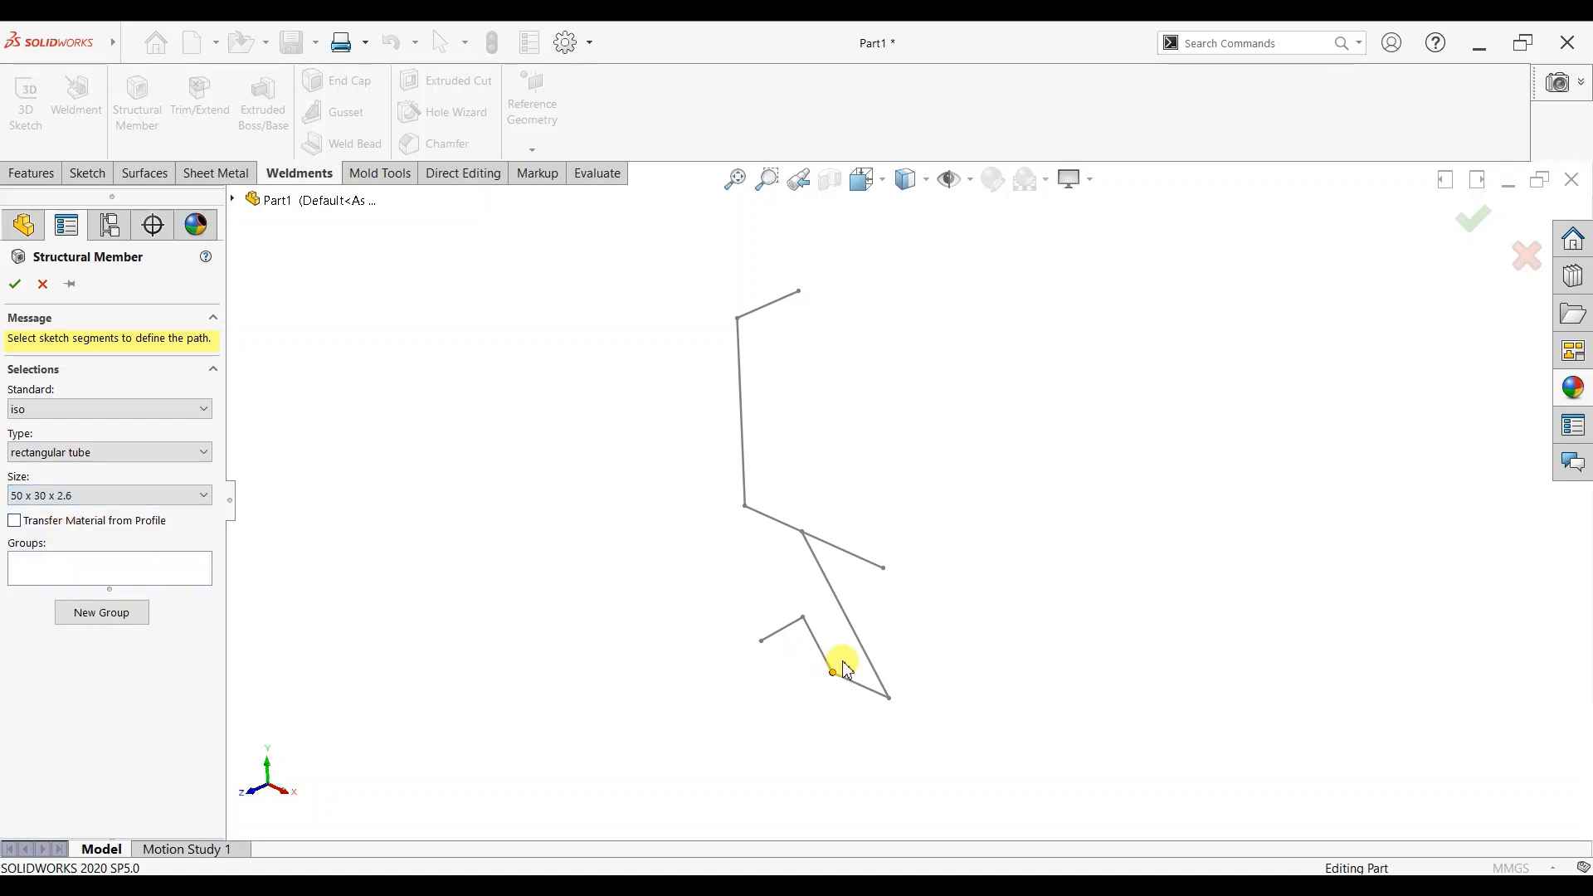
click(854, 554)
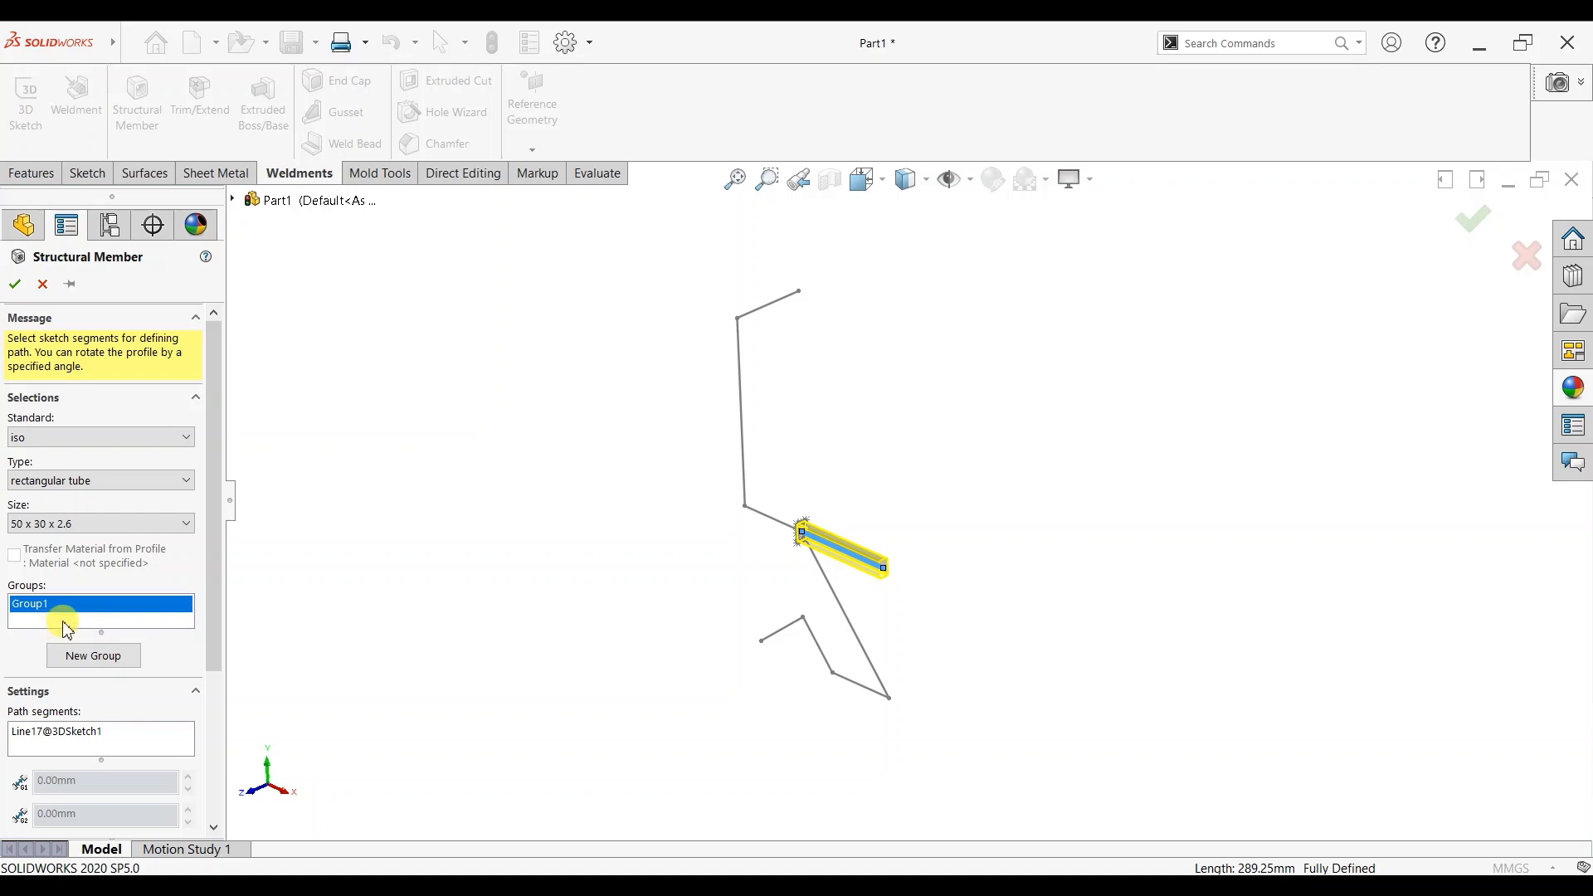
Step: Add a second group containing the 200 mm horizontal line, the tall vertical line and the short line at its upper end
scroll(892, 558, down, 4)
click(104, 660)
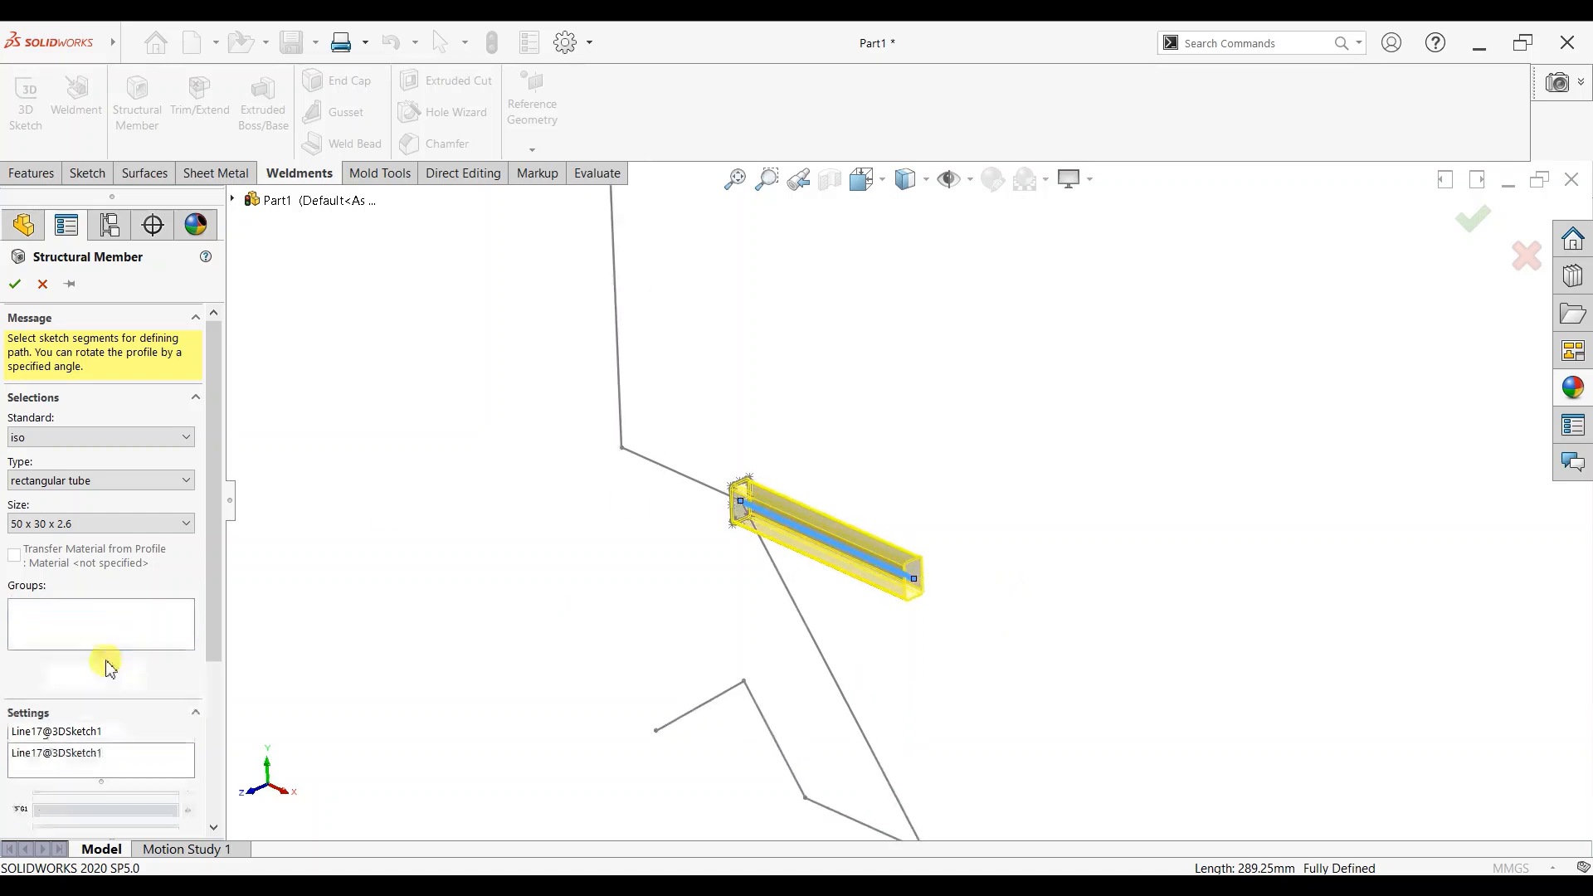
click(672, 479)
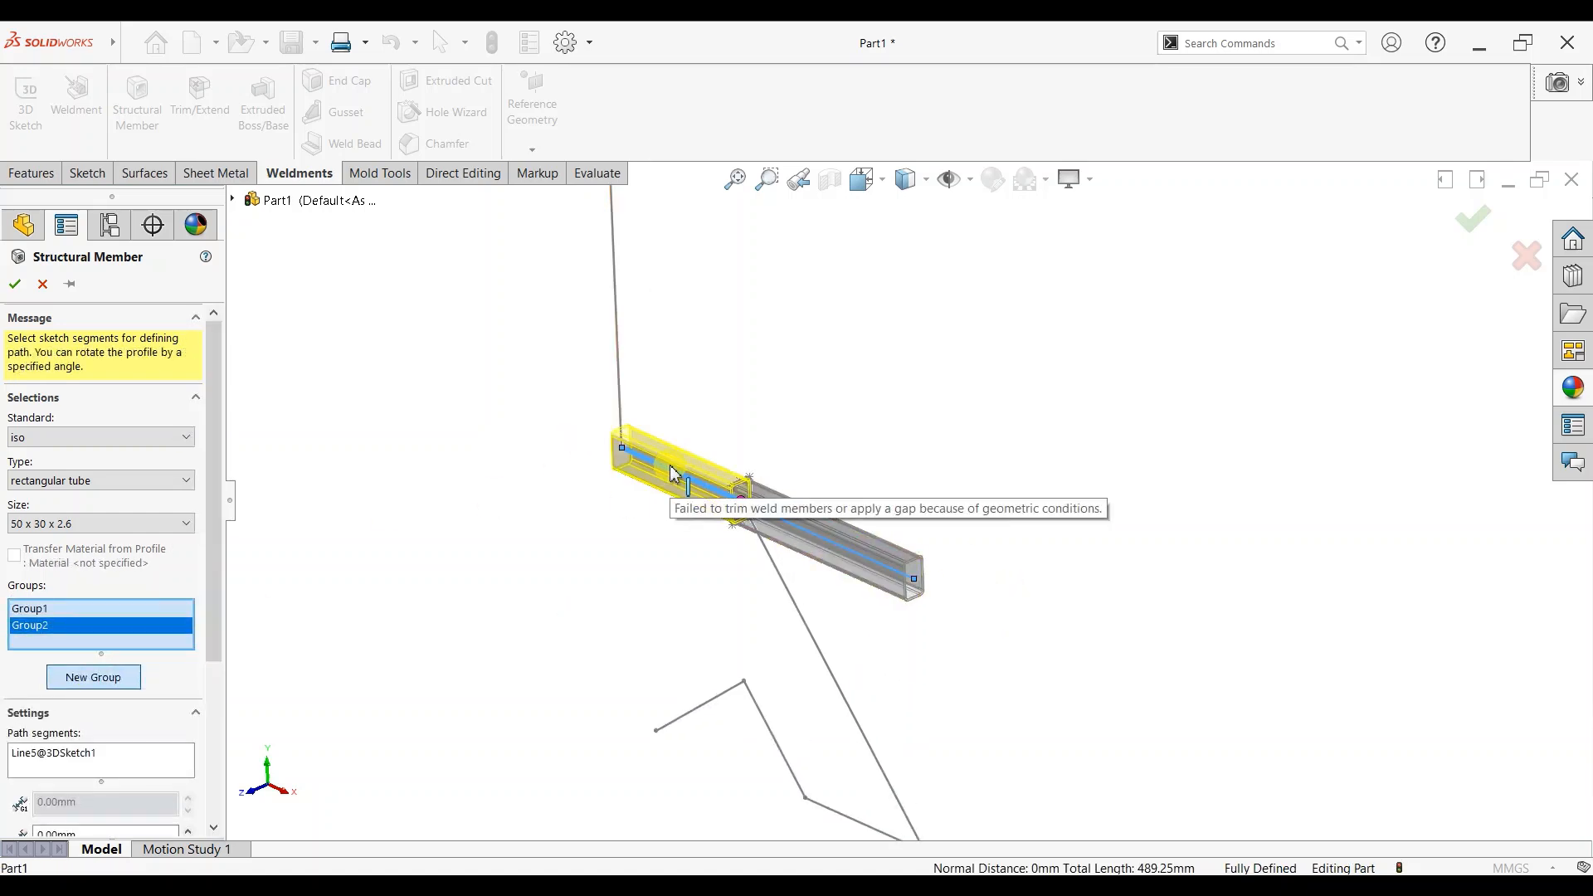
click(619, 398)
scroll(811, 298, up, 3)
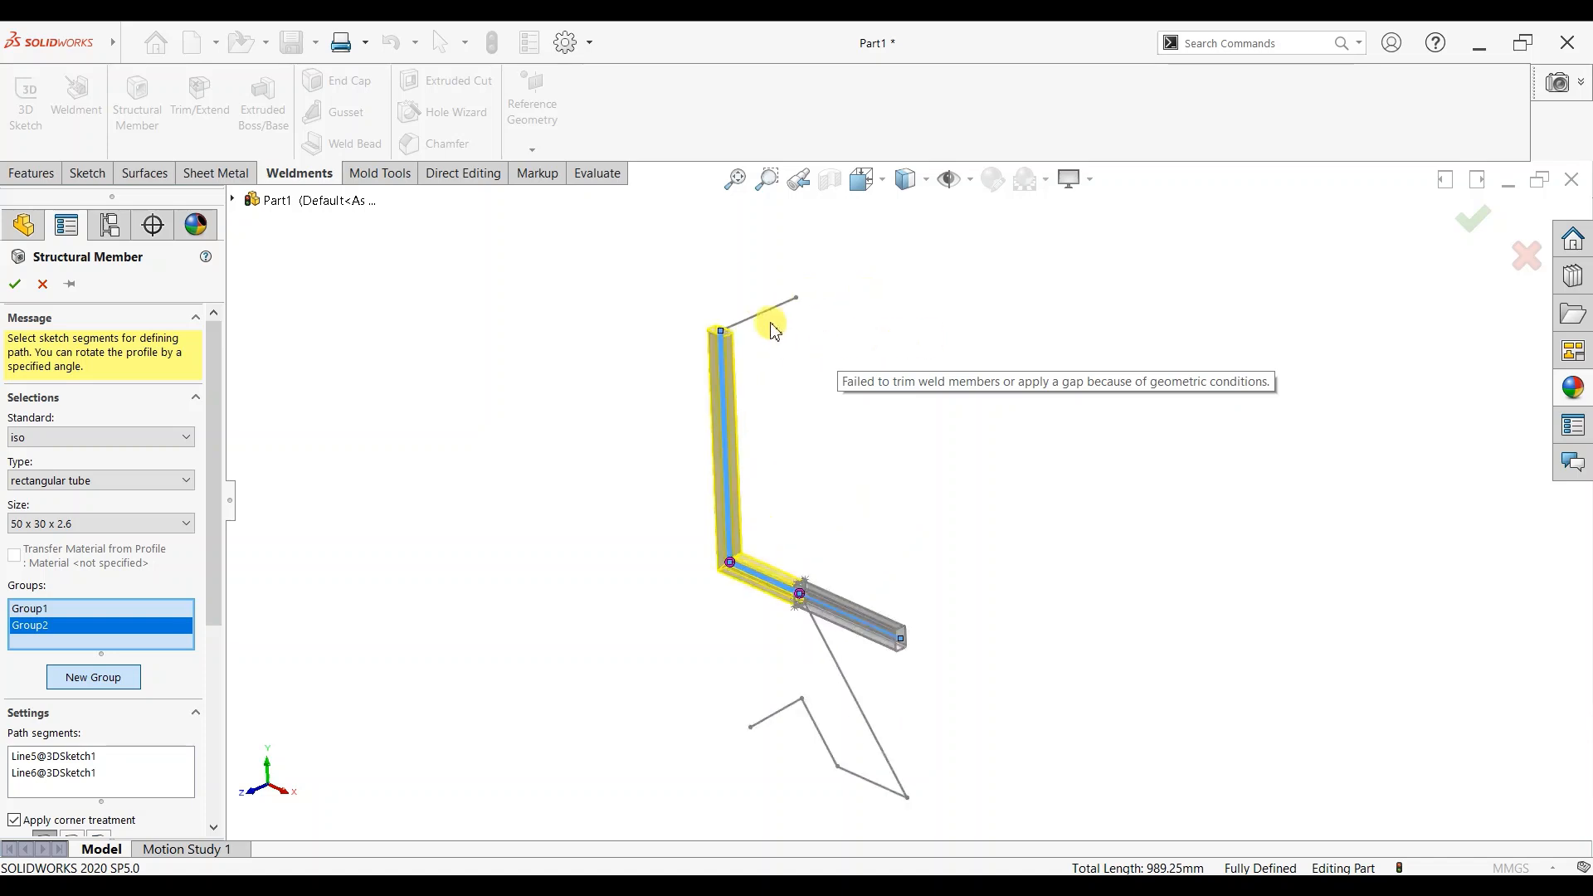
click(760, 319)
scroll(954, 588, down, 2)
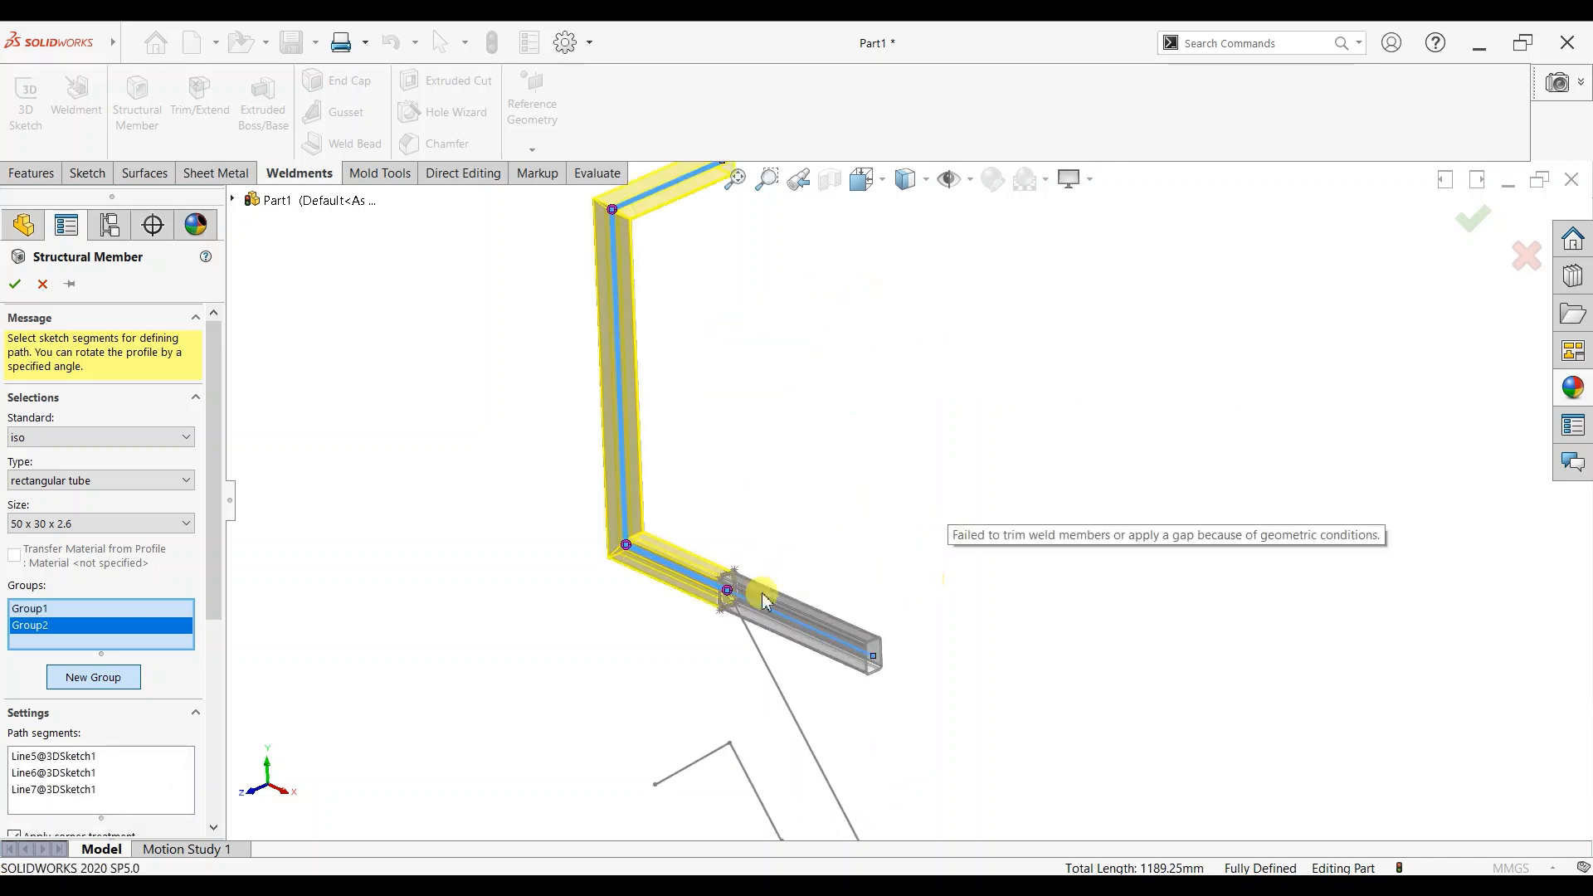
Step: Add a third group containing the four connected lower lines, from the origin line through to the 450 mm slanted line
middle_drag(697, 327, 314, 508)
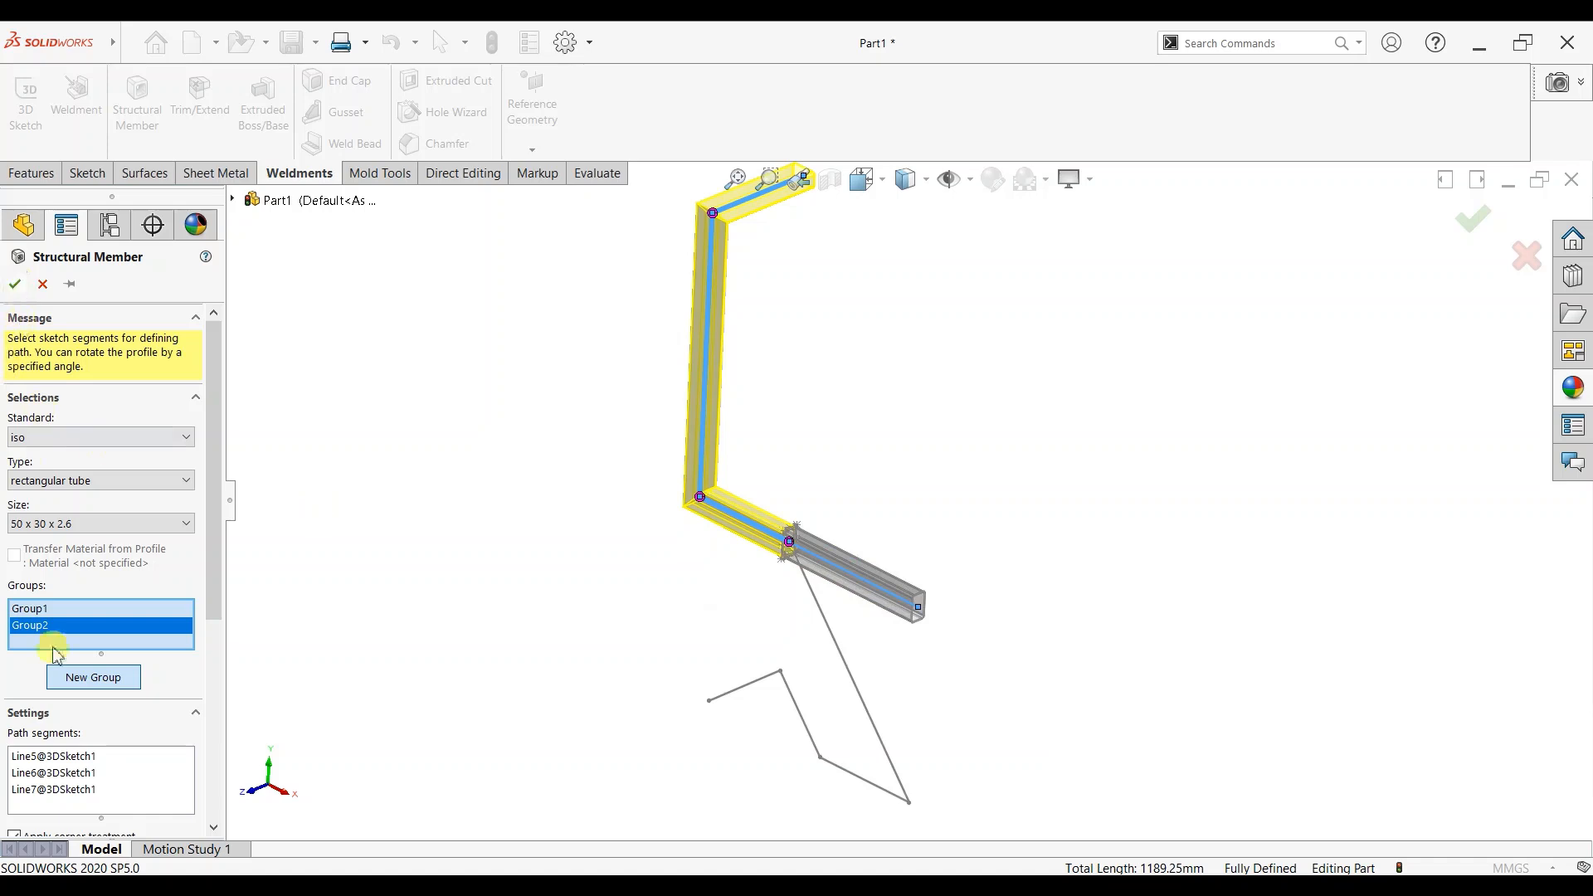
click(76, 679)
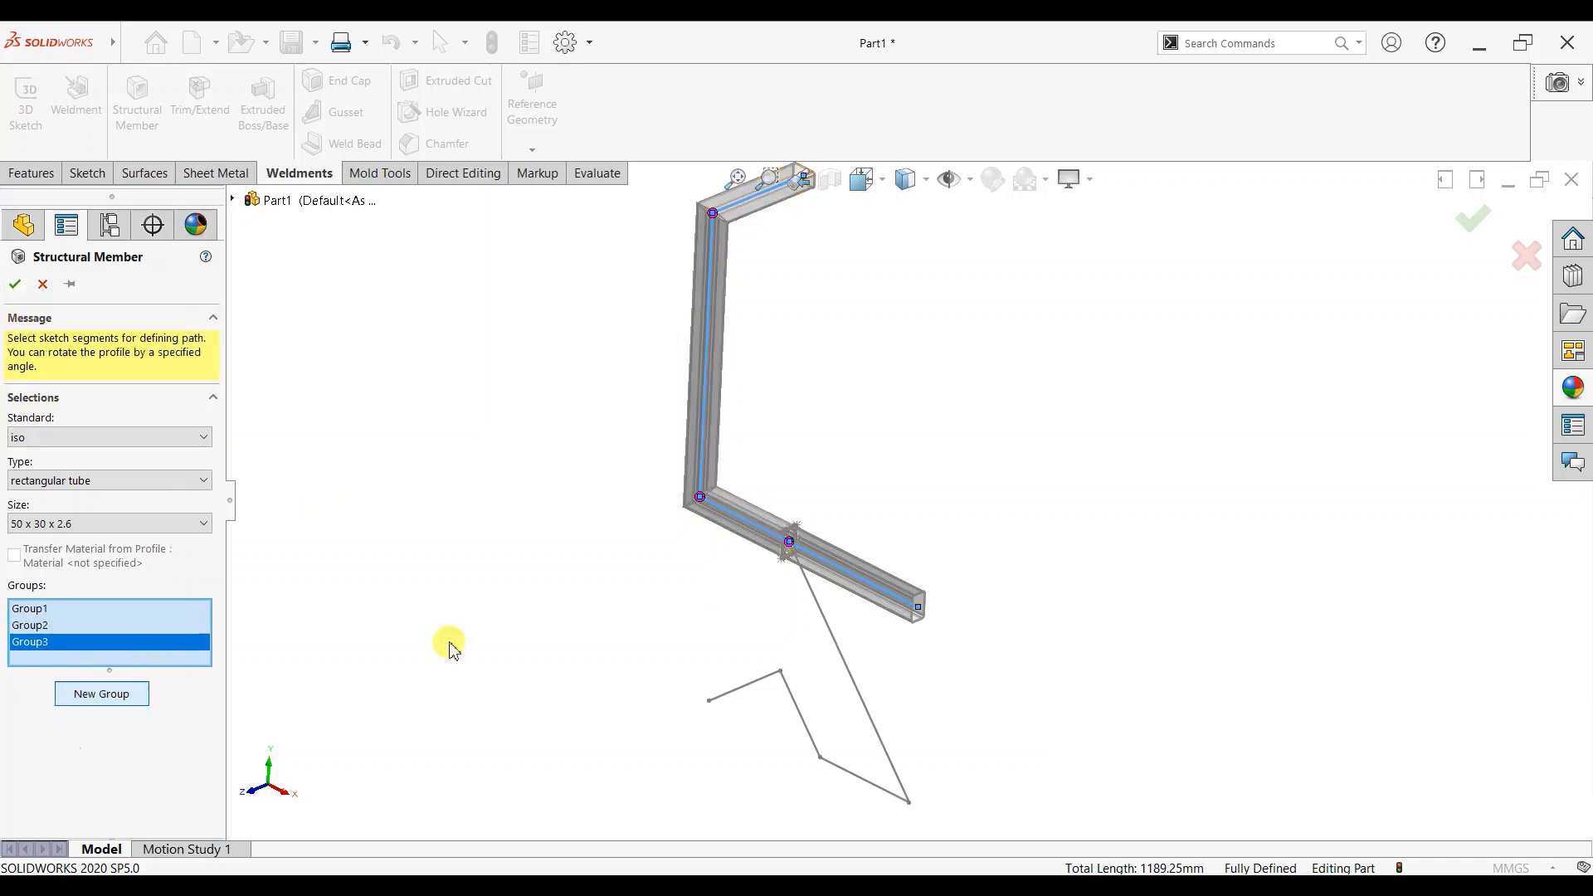
click(726, 699)
click(803, 718)
middle_drag(779, 734, 846, 754)
scroll(810, 783, down, 2)
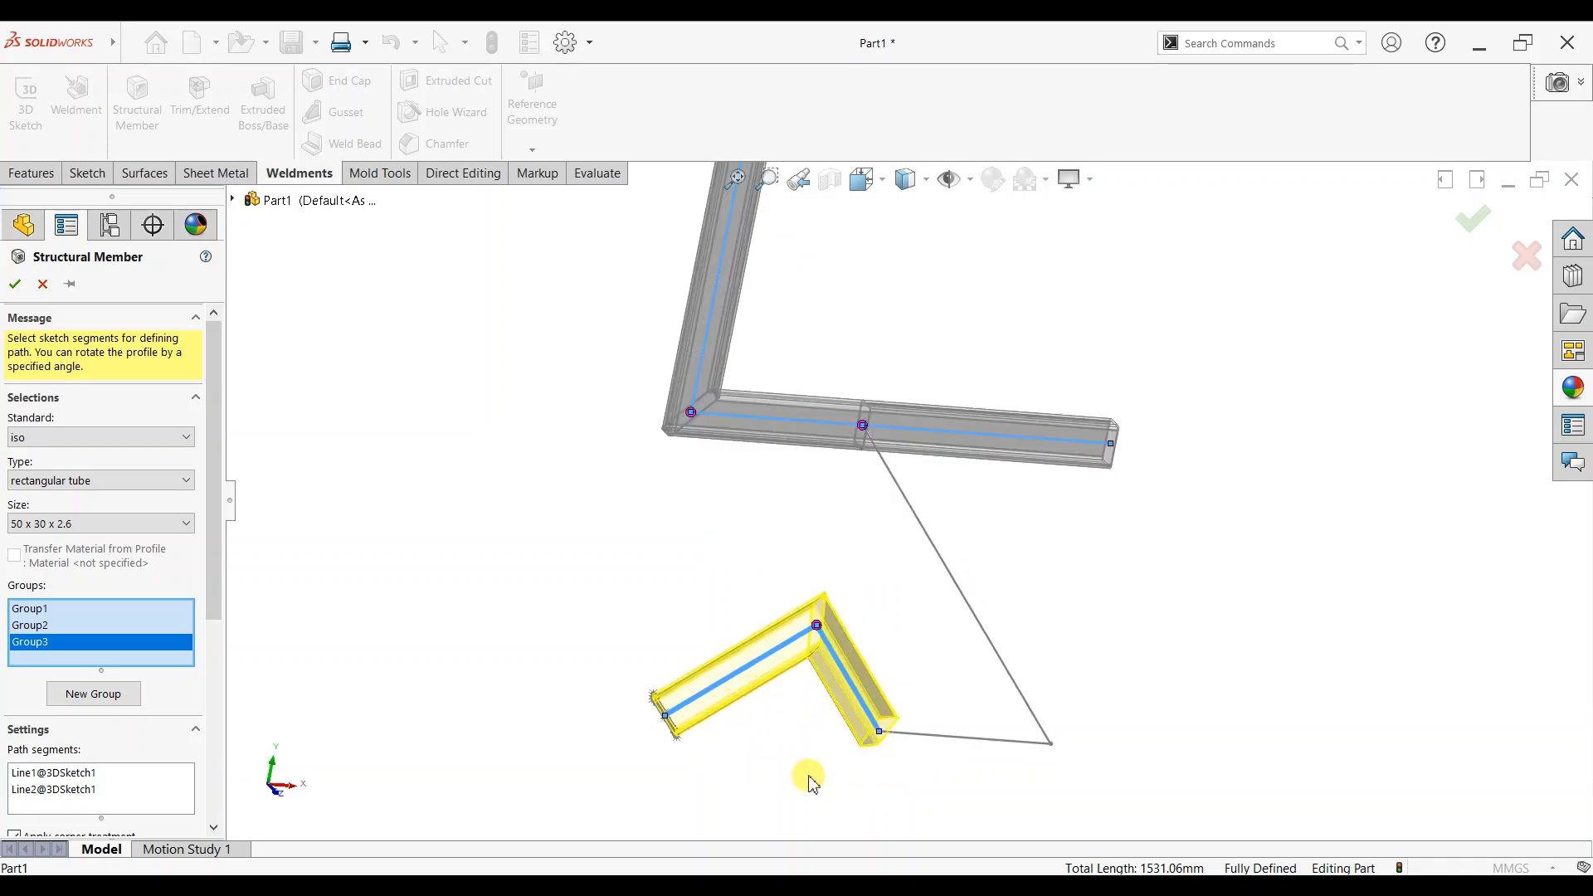
scroll(817, 767, down, 3)
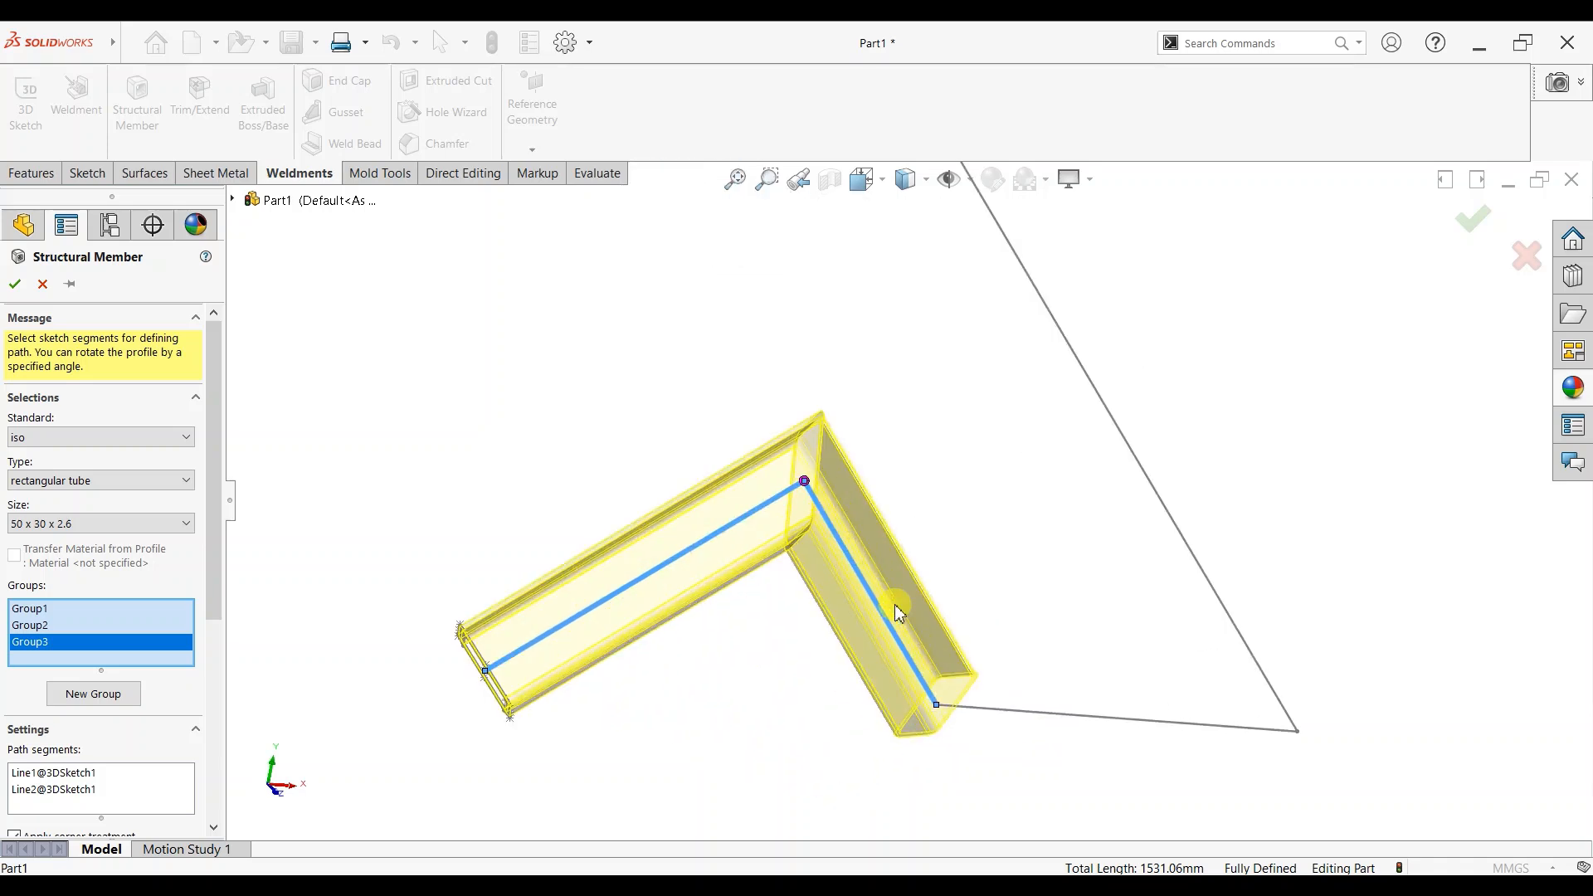
click(1063, 718)
click(1159, 498)
scroll(1116, 522, up, 3)
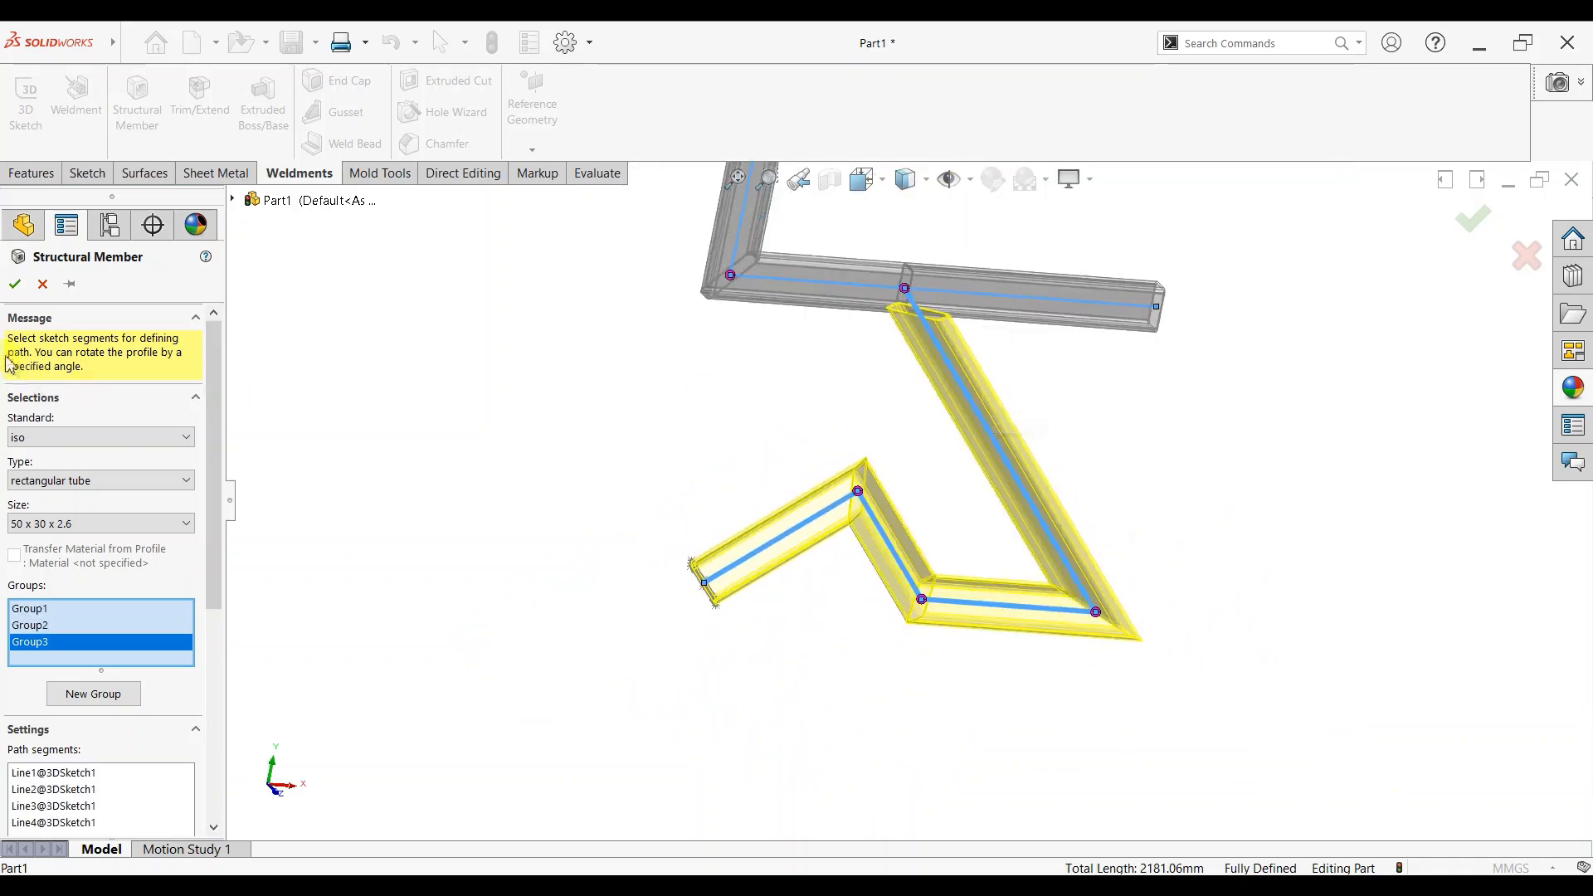
Step: Locate the third group's tube profile and try rotating it by raising the rotation angle in small increments past 20 degrees
drag(213, 531, 213, 725)
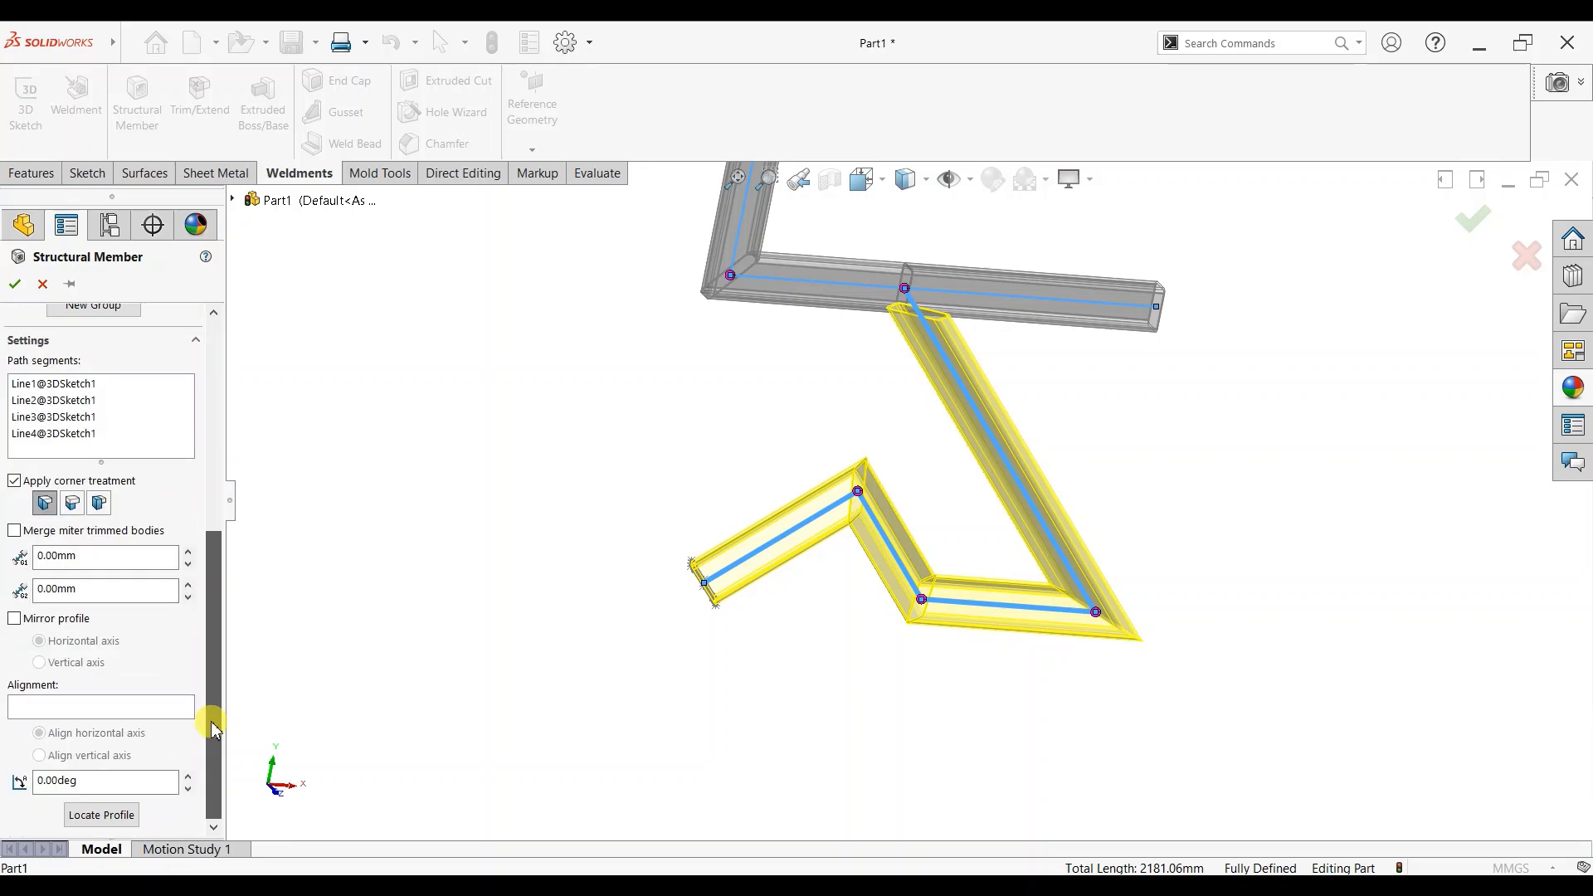
middle_drag(805, 581, 1024, 542)
scroll(712, 606, down, 8)
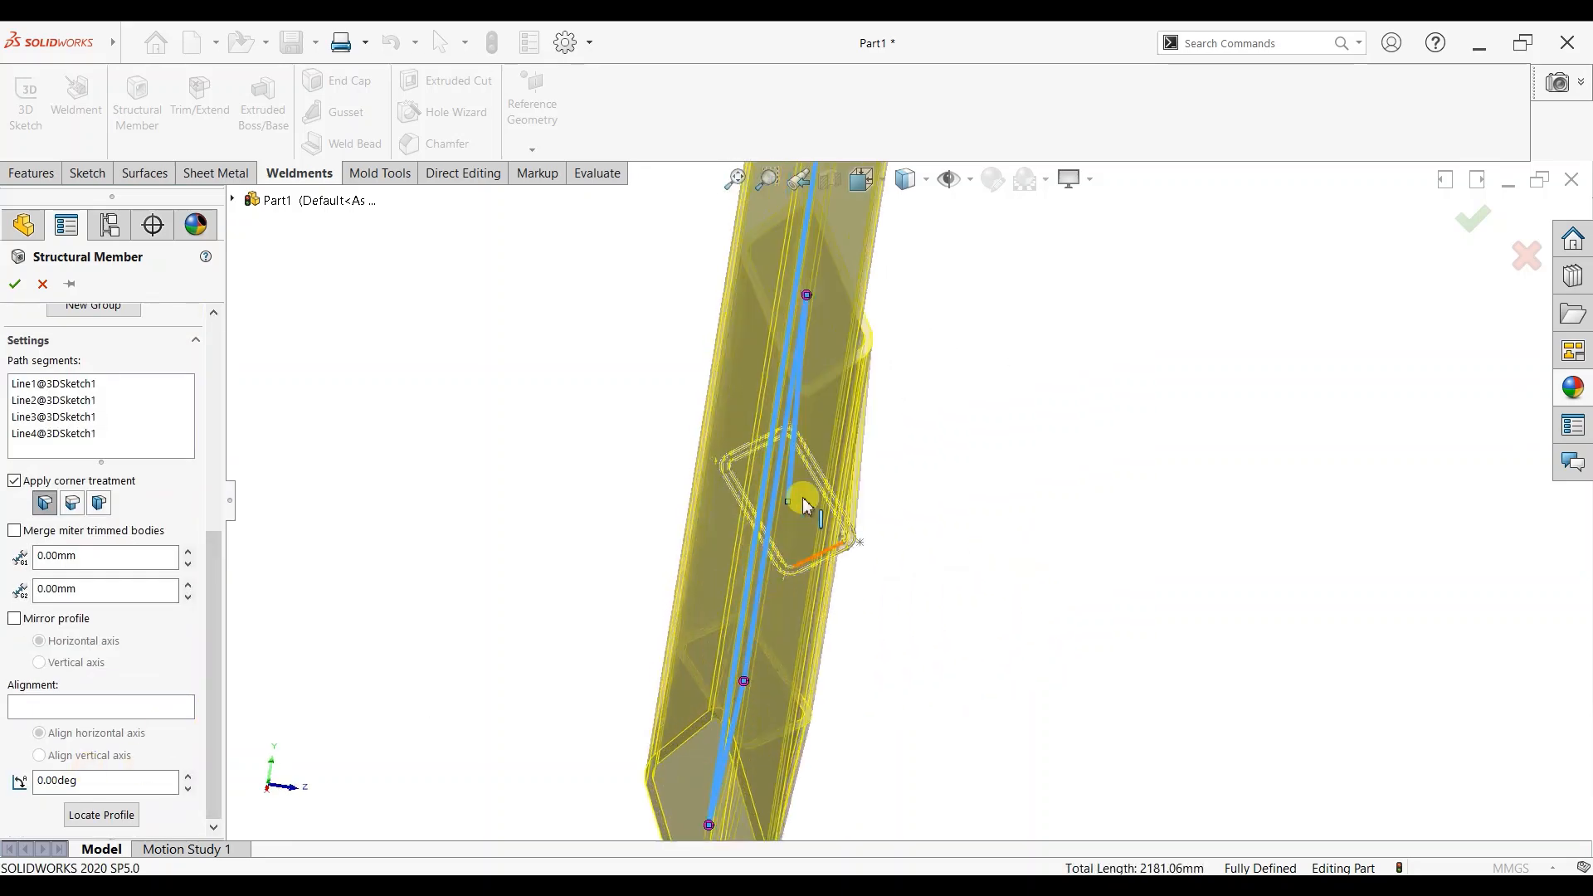
click(93, 813)
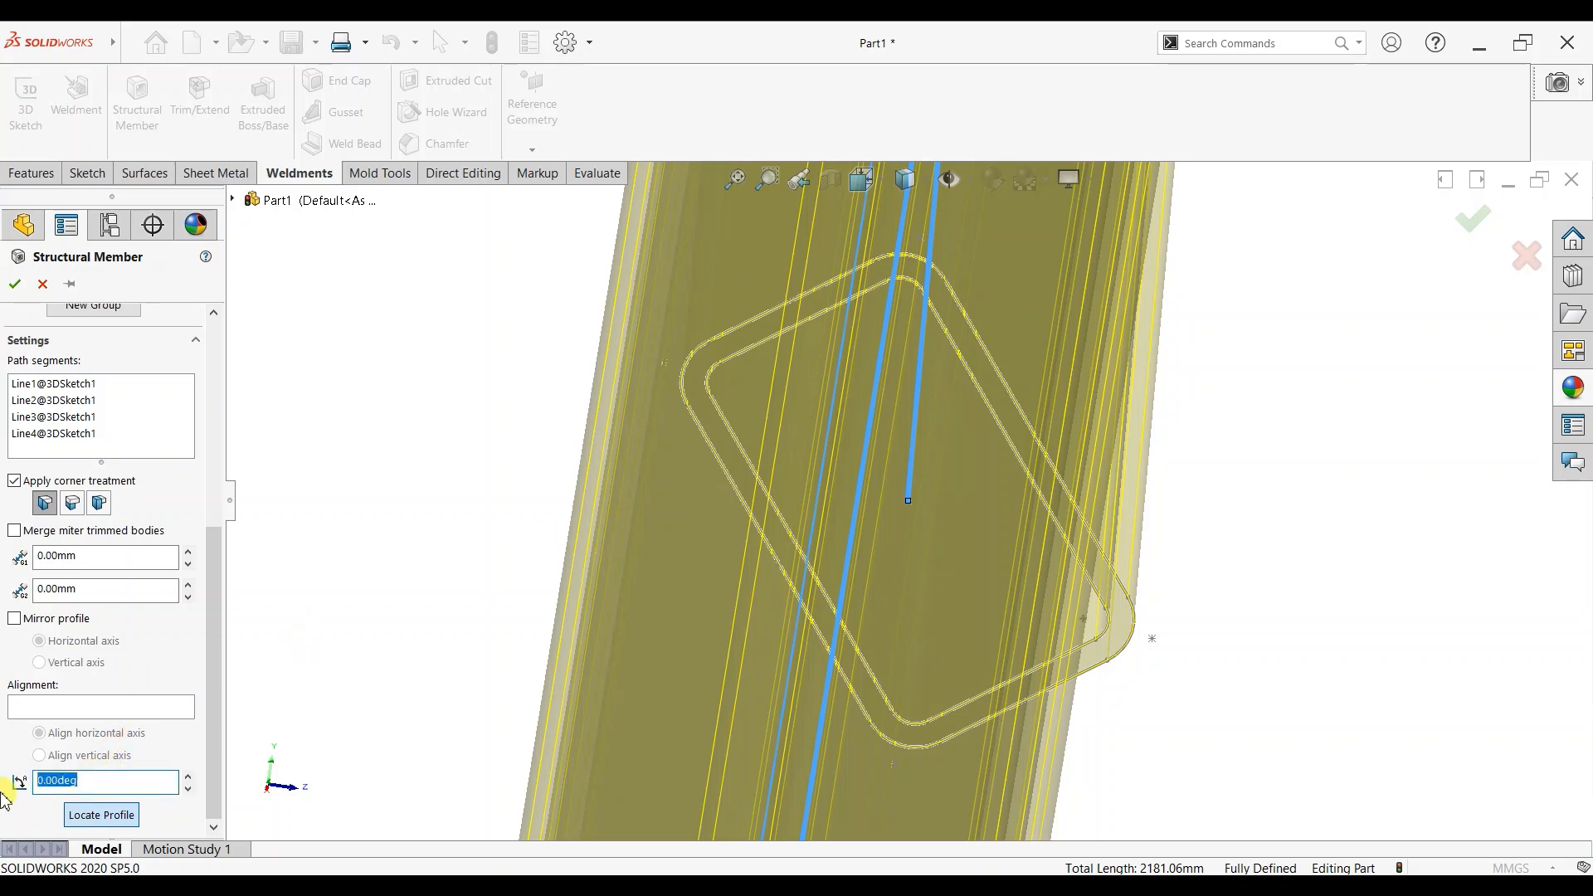
click(189, 776)
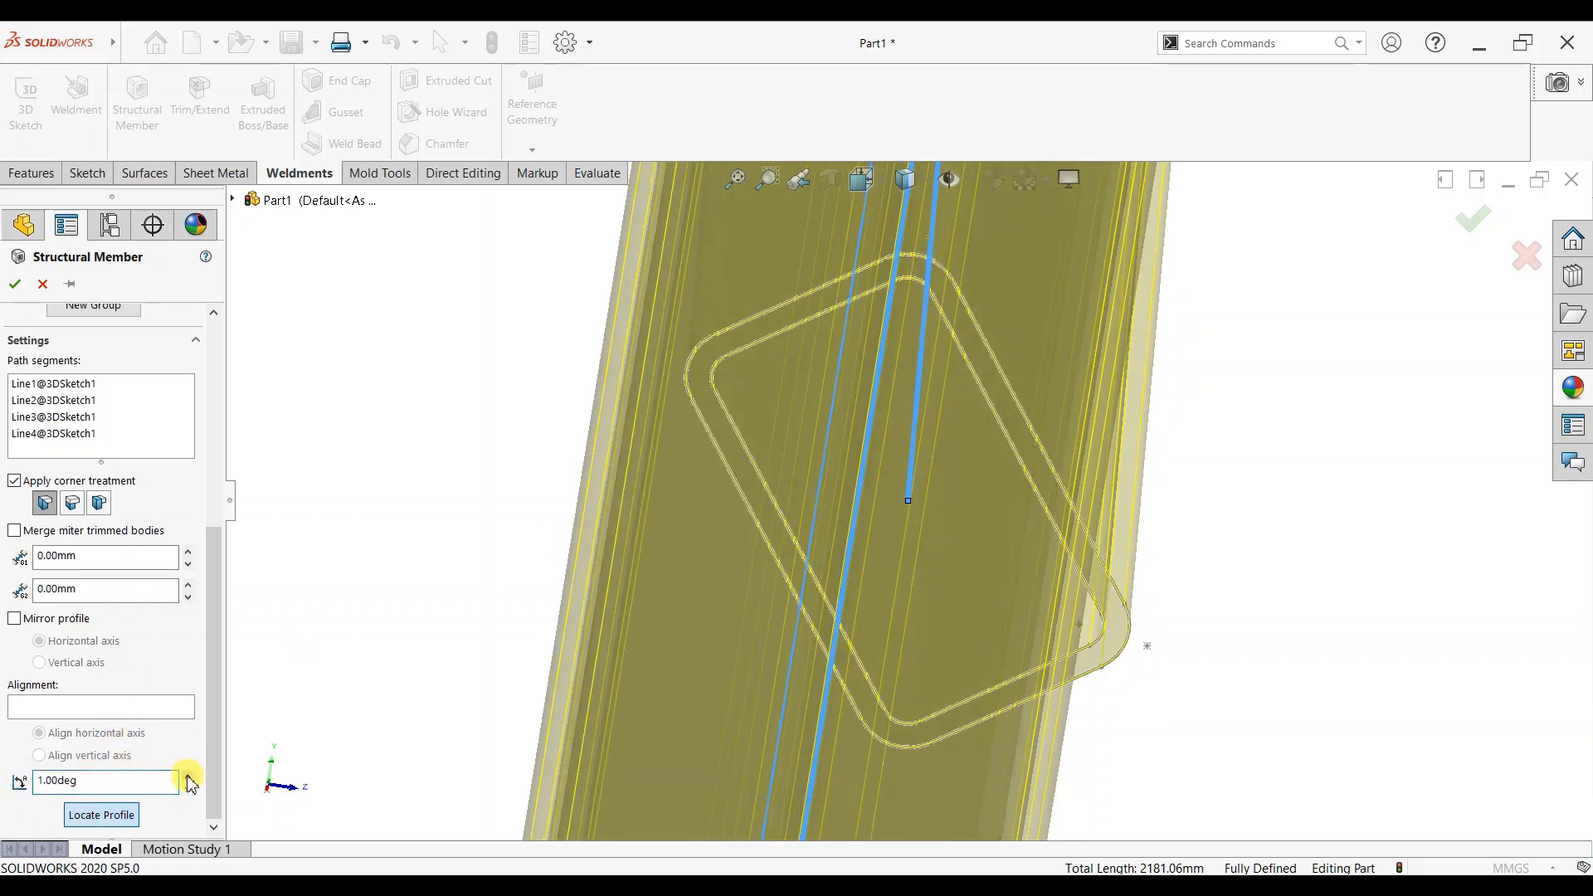
click(188, 777)
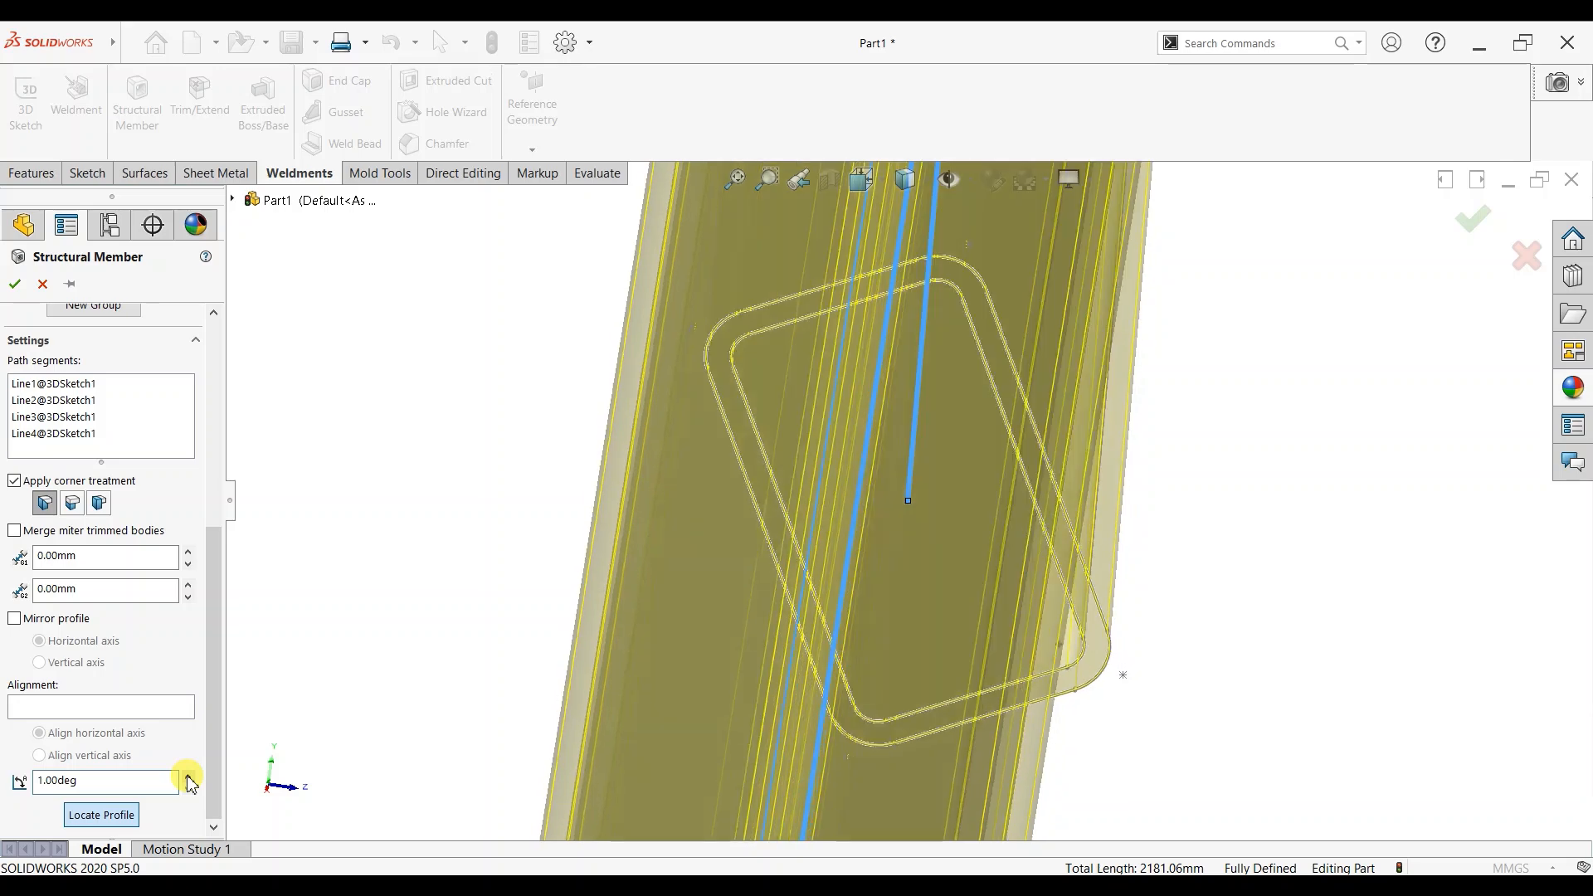
click(188, 777)
click(189, 777)
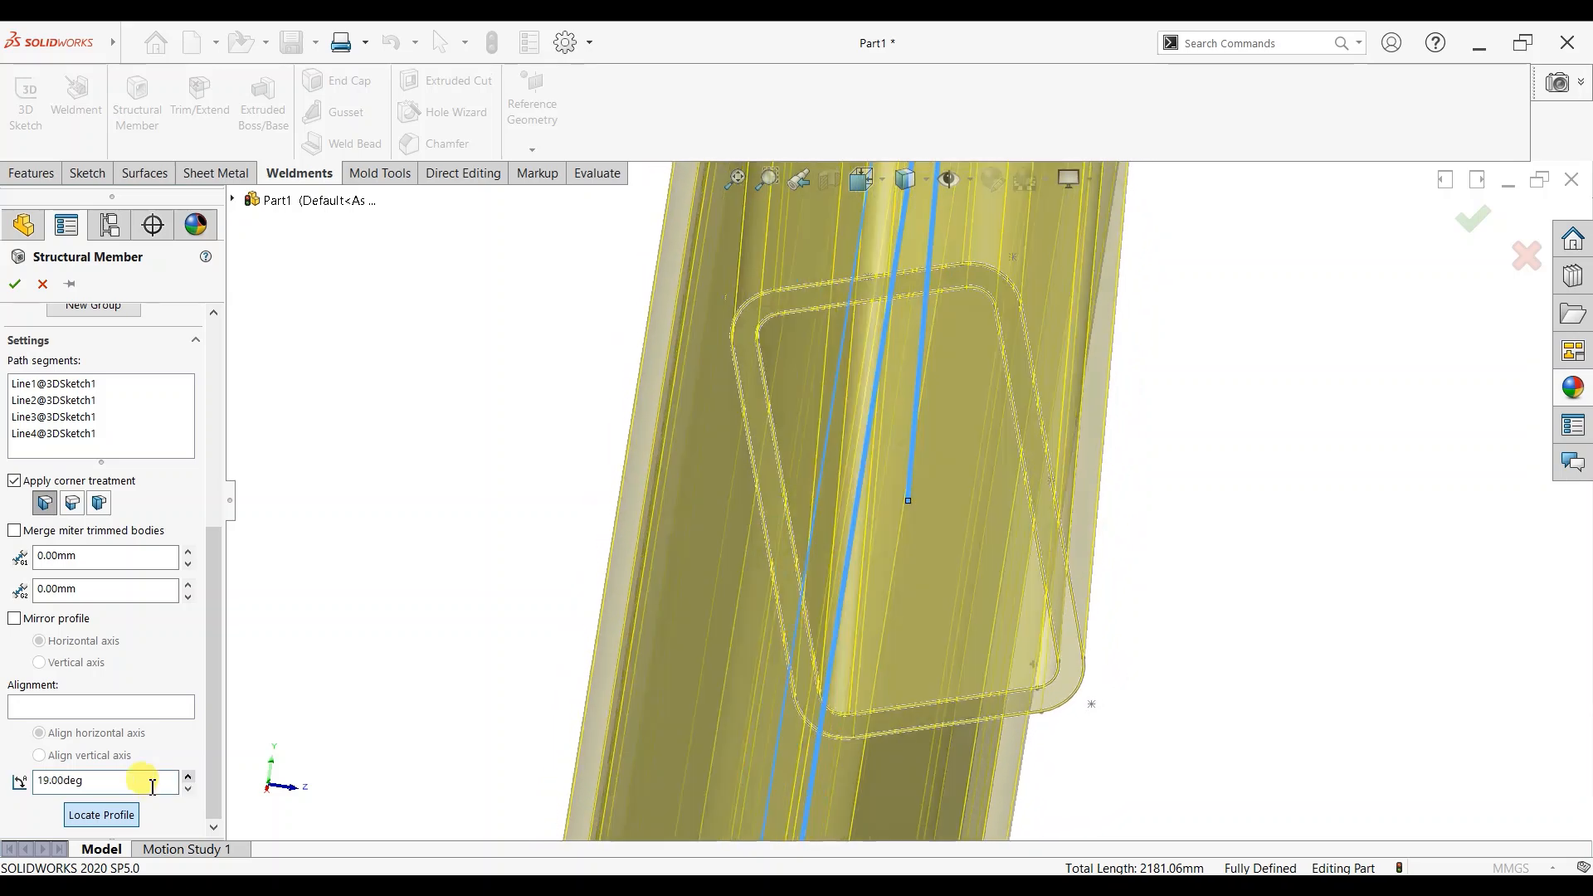
click(189, 777)
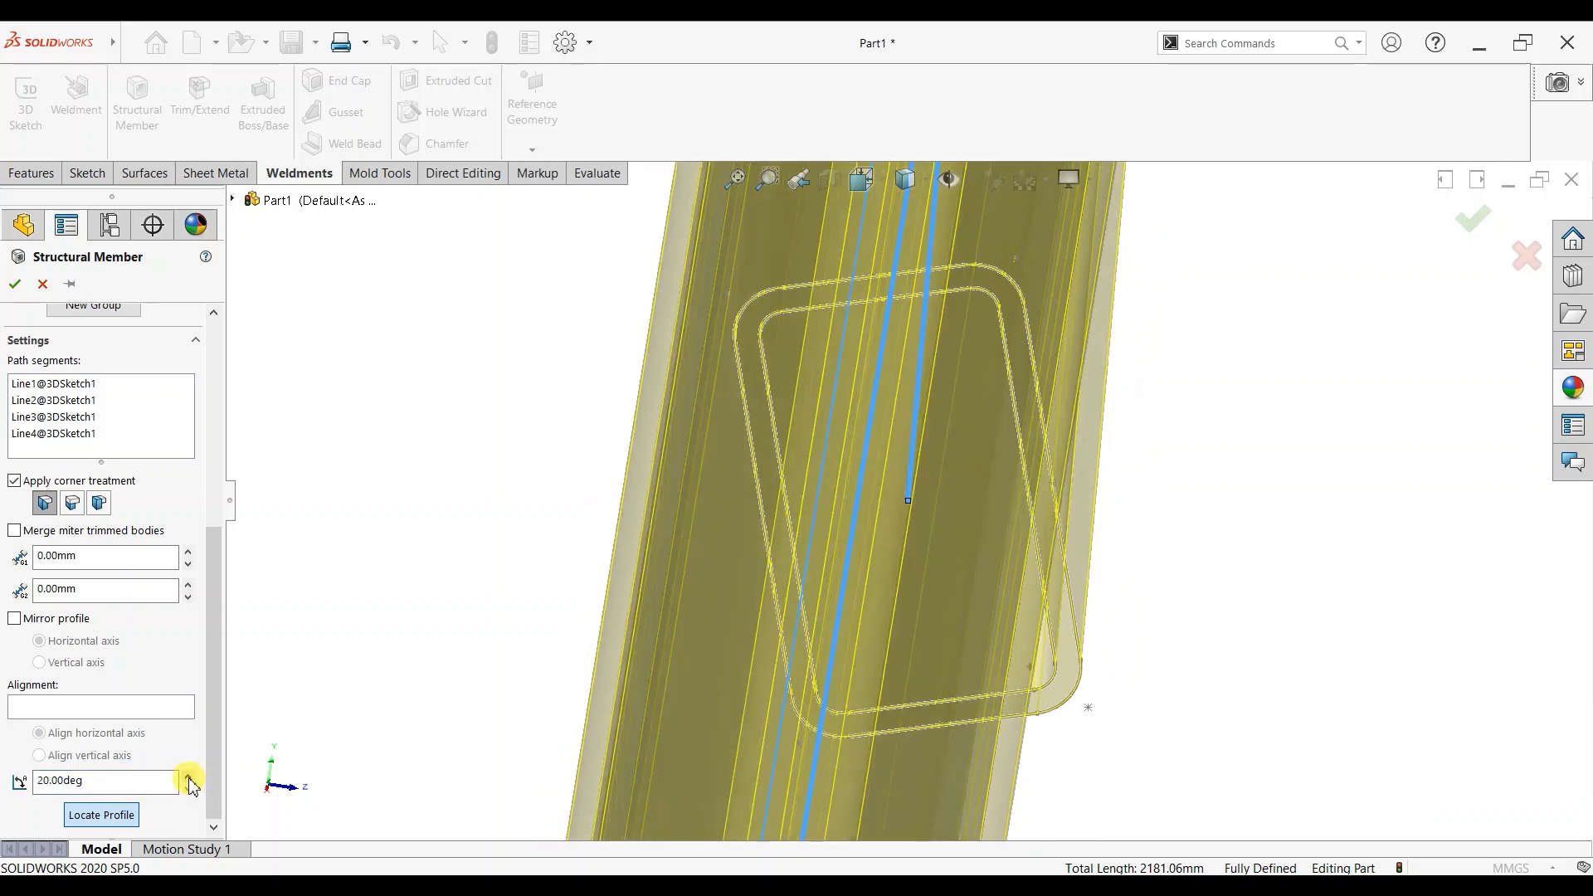
click(189, 777)
click(189, 778)
click(190, 777)
click(189, 777)
click(189, 778)
click(189, 777)
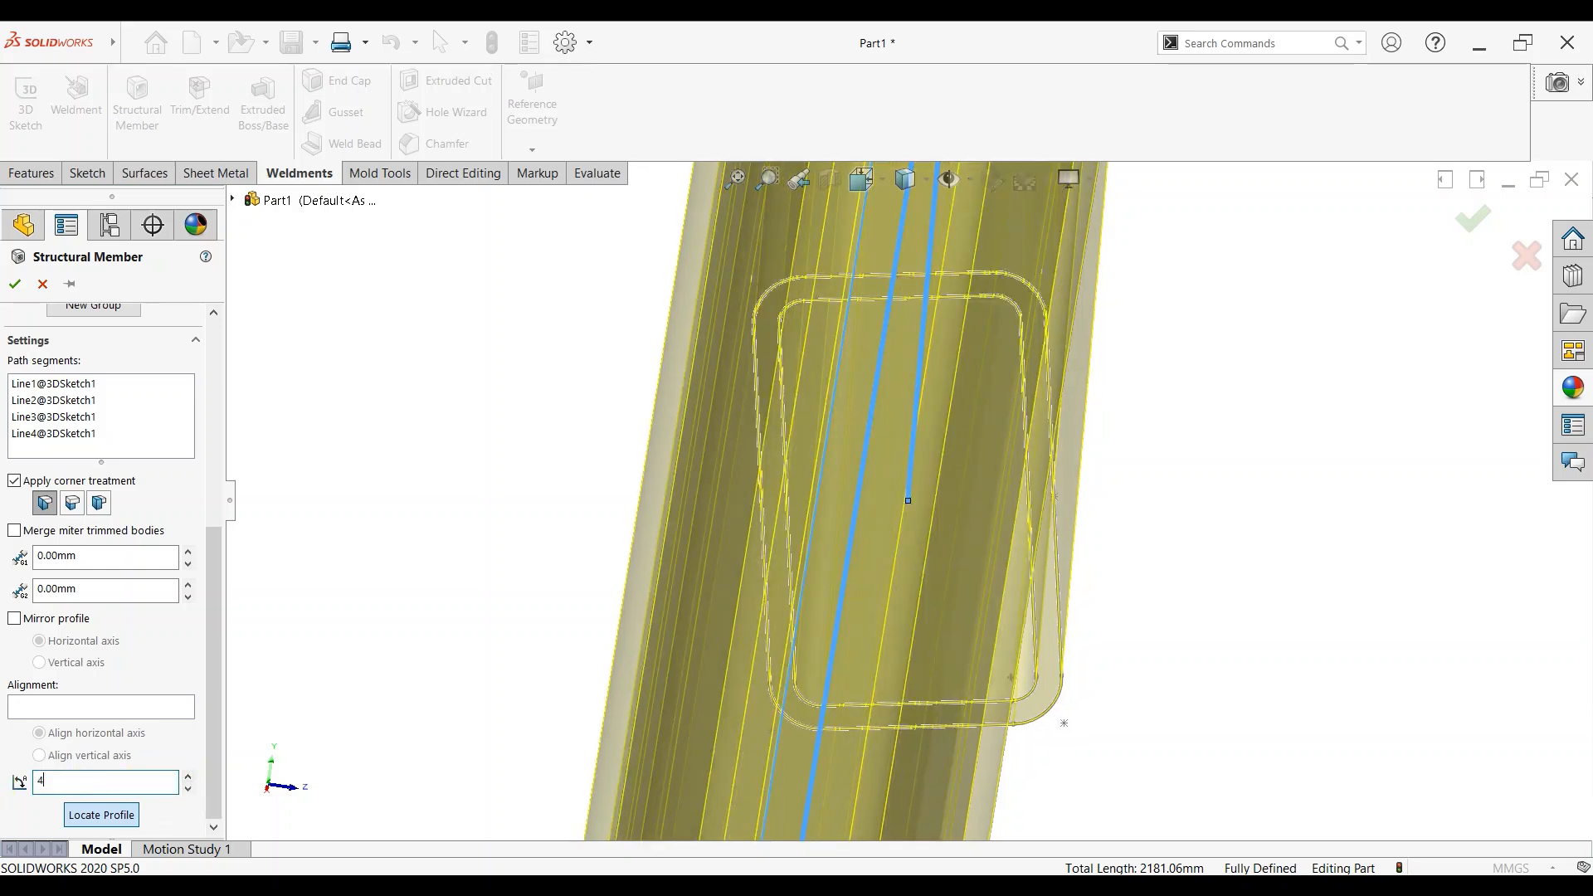
Step: Try a profile rotation of 45 degrees, set the angle to 40 degrees instead, and check the profile's alignment from below
key(Return)
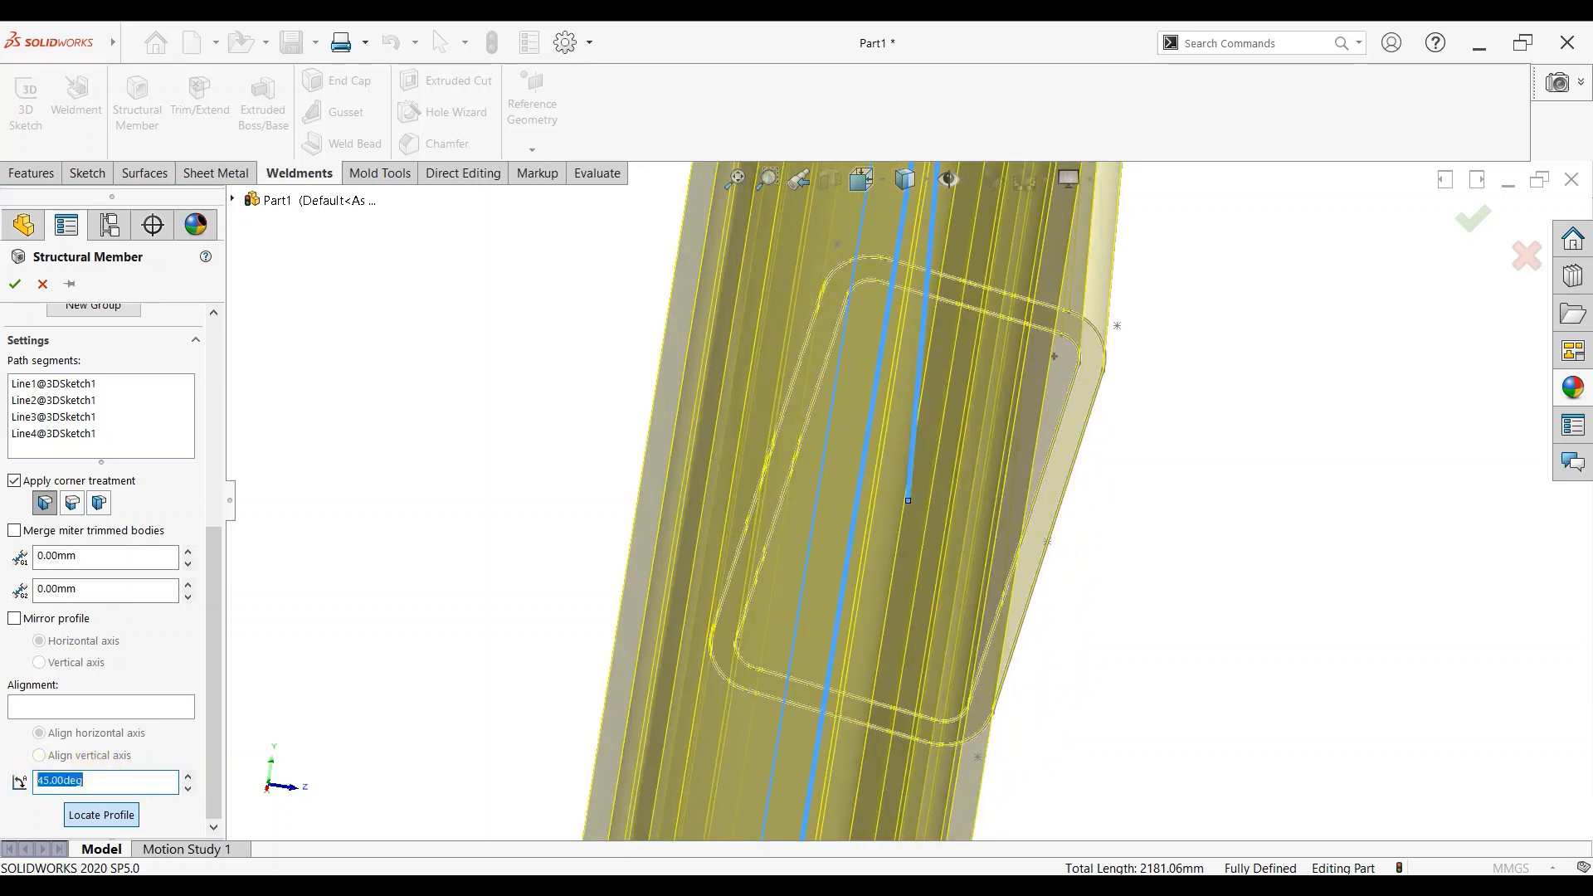
key(Return)
middle_drag(946, 689, 960, 471)
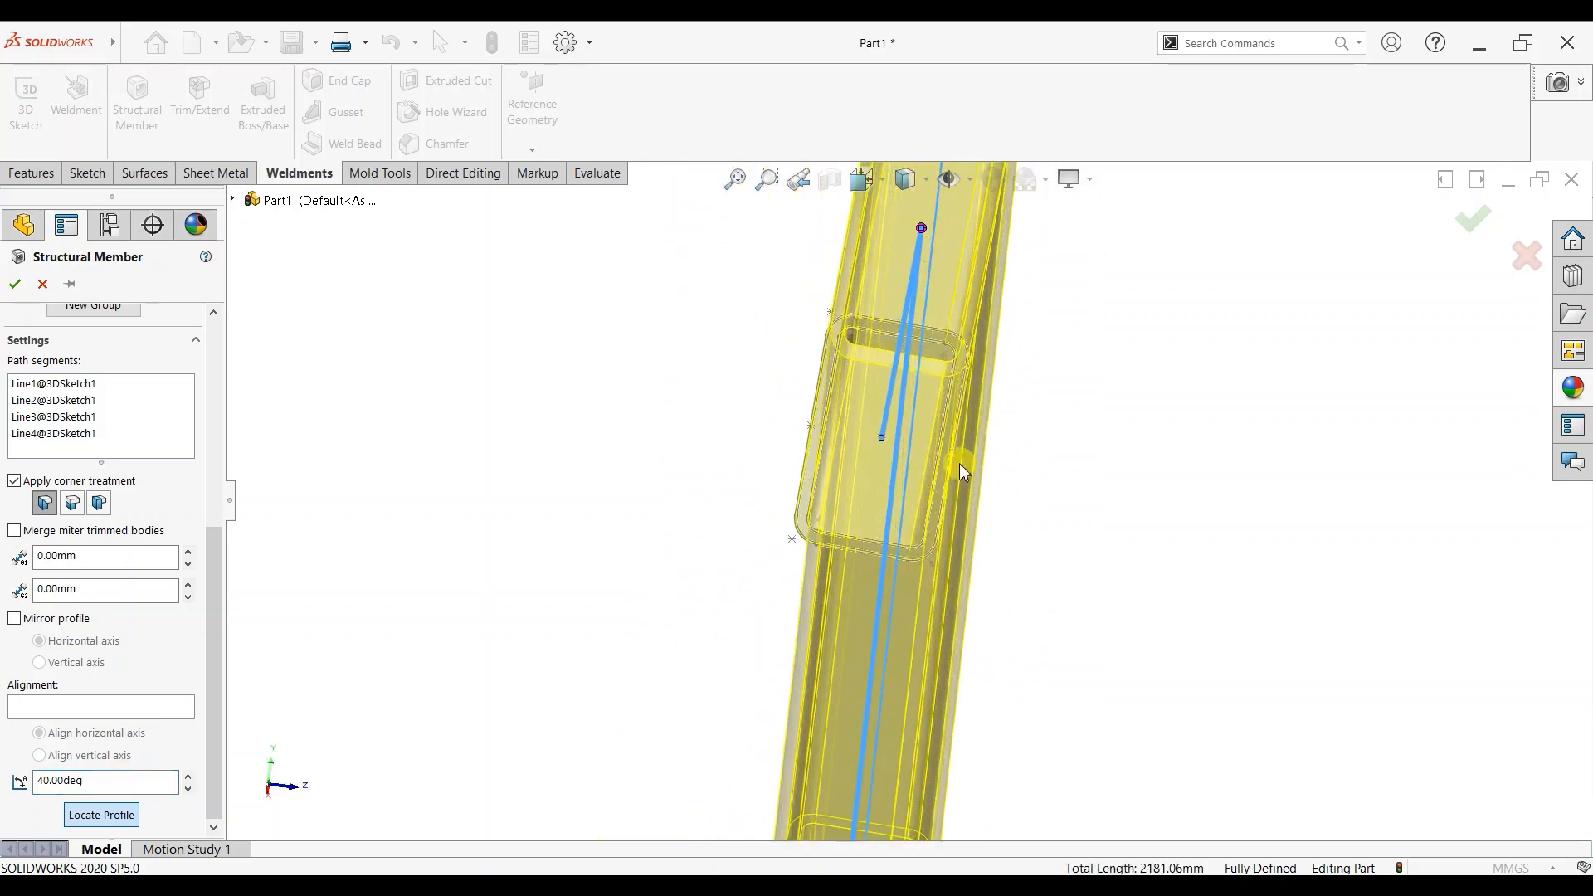
key(space)
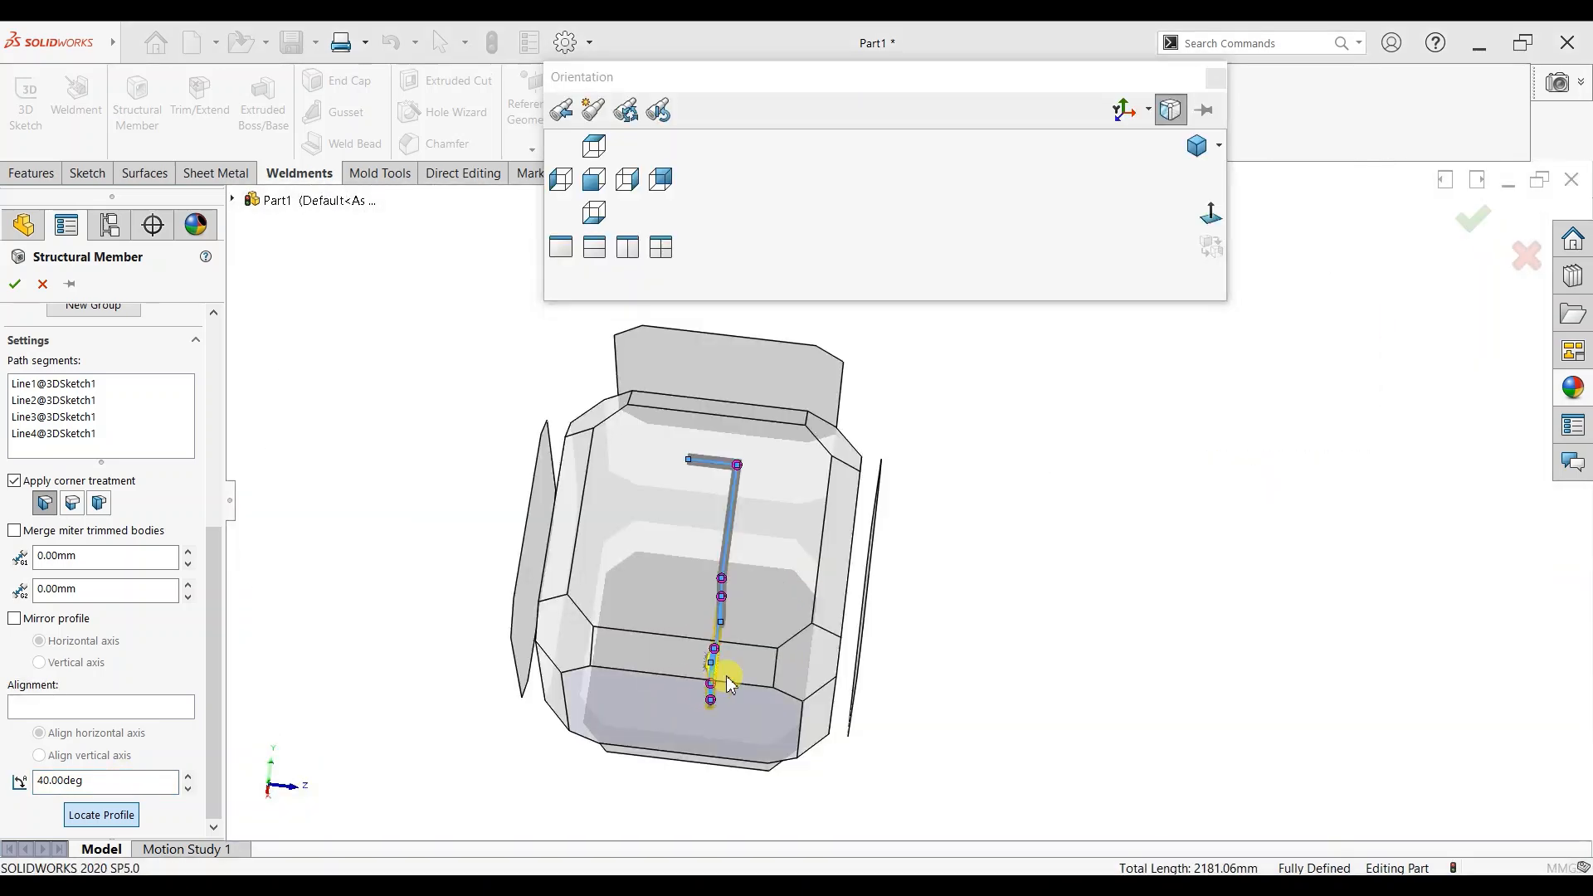
click(721, 668)
scroll(1054, 248, down, 8)
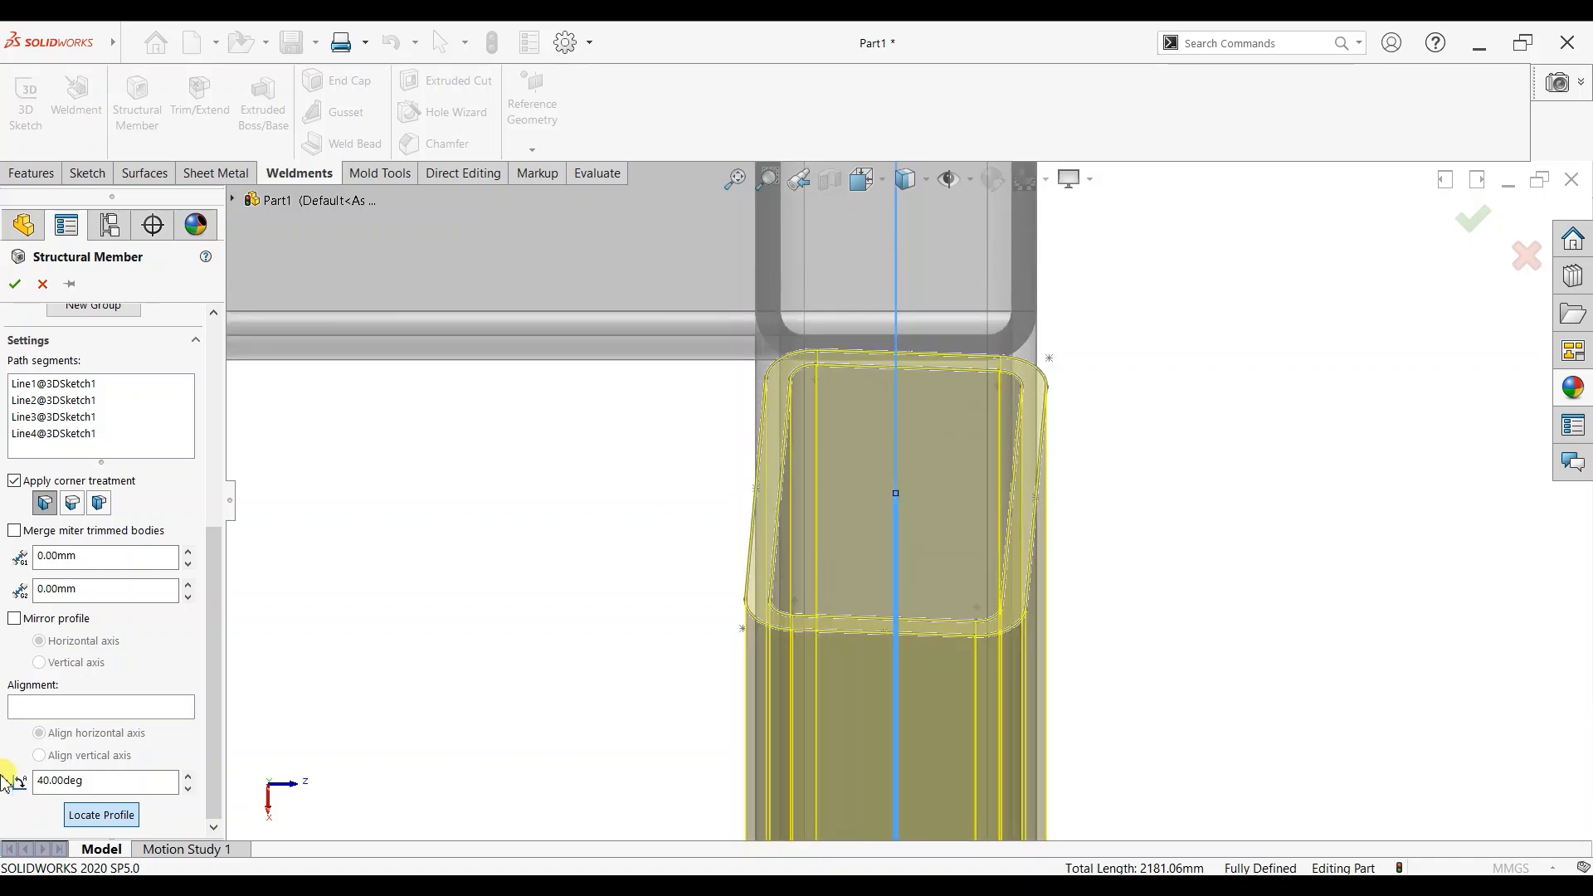
Step: Set the third group's profile rotation angle to 37 degrees so the tube aligns with the adjoining member
click(187, 790)
click(187, 790)
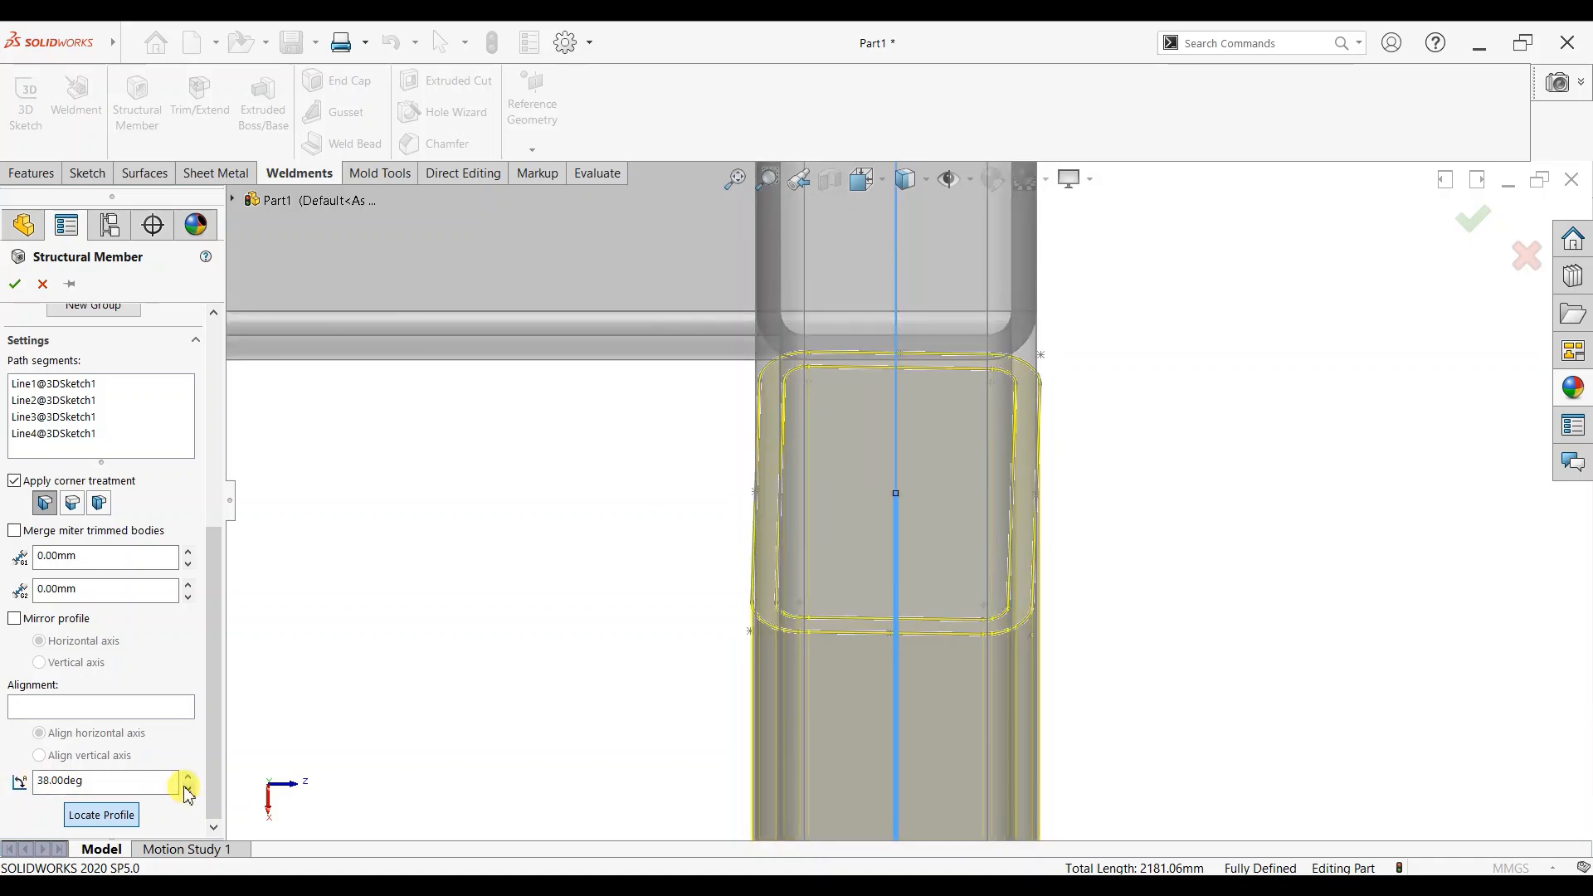
click(187, 789)
scroll(1031, 464, down, 5)
scroll(912, 494, up, 3)
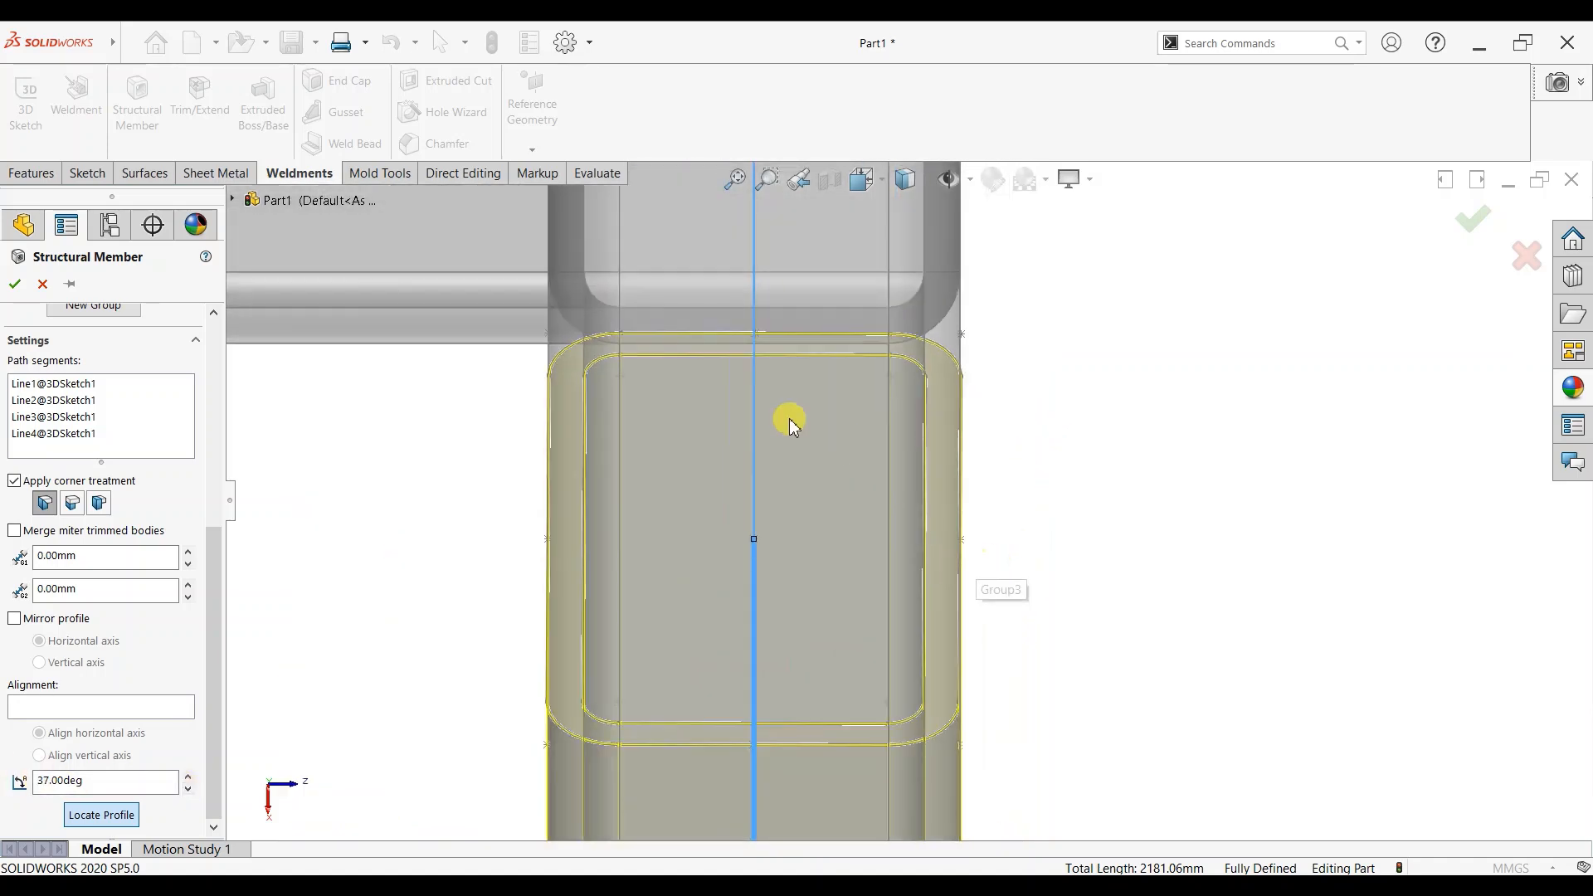
scroll(502, 390, down, 4)
scroll(547, 497, up, 9)
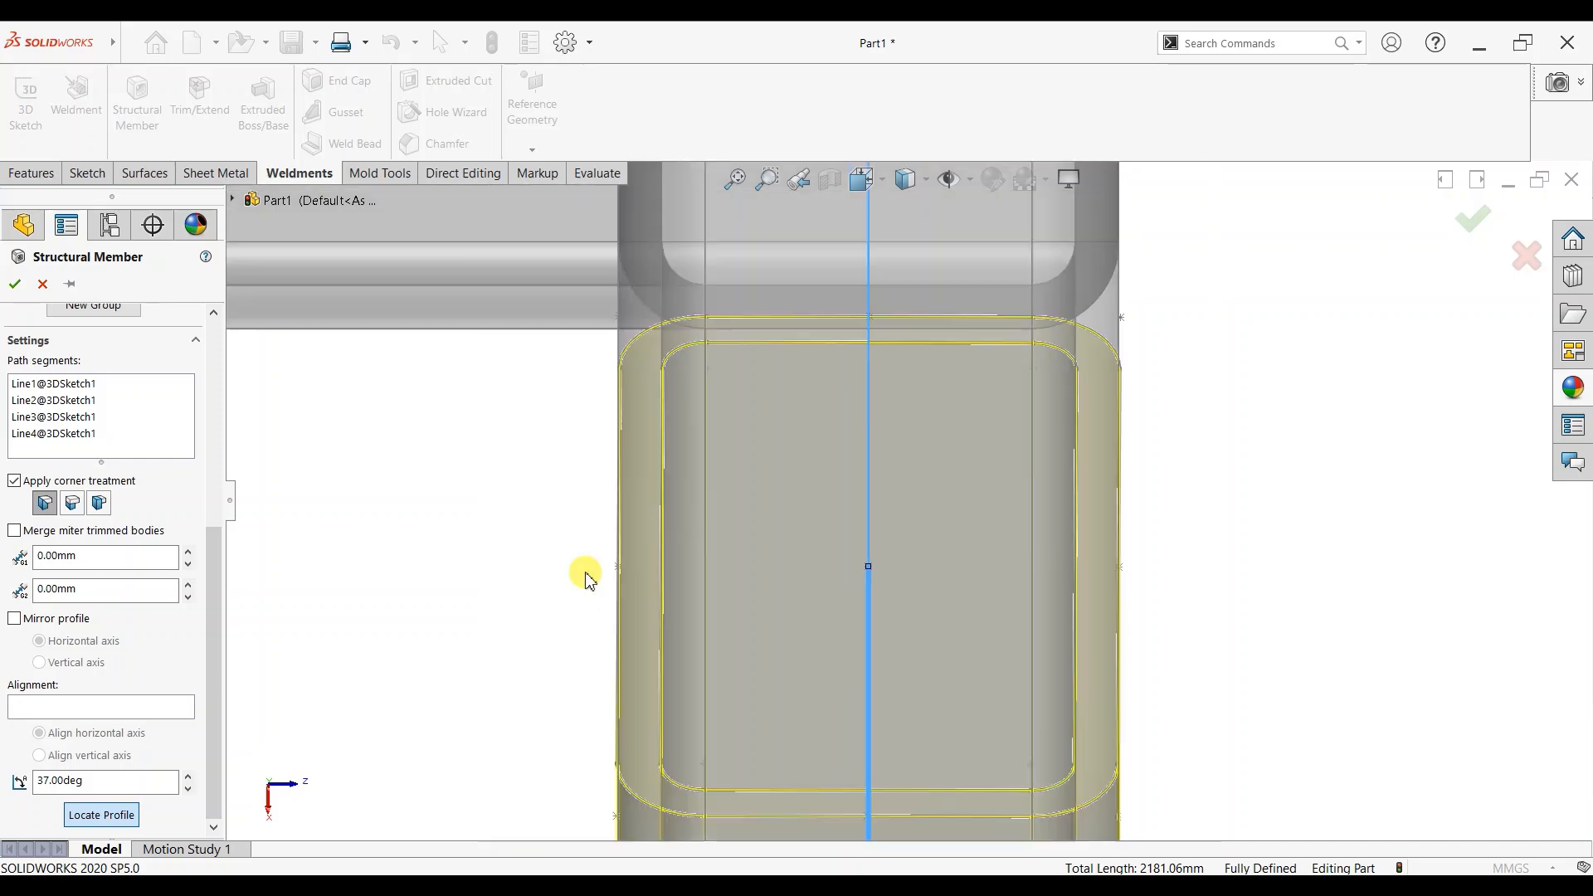
Step: Check the slanted tube's upper joint, accept the structural member and show the frame in isometric view
scroll(954, 431, up, 5)
middle_drag(978, 431, 686, 633)
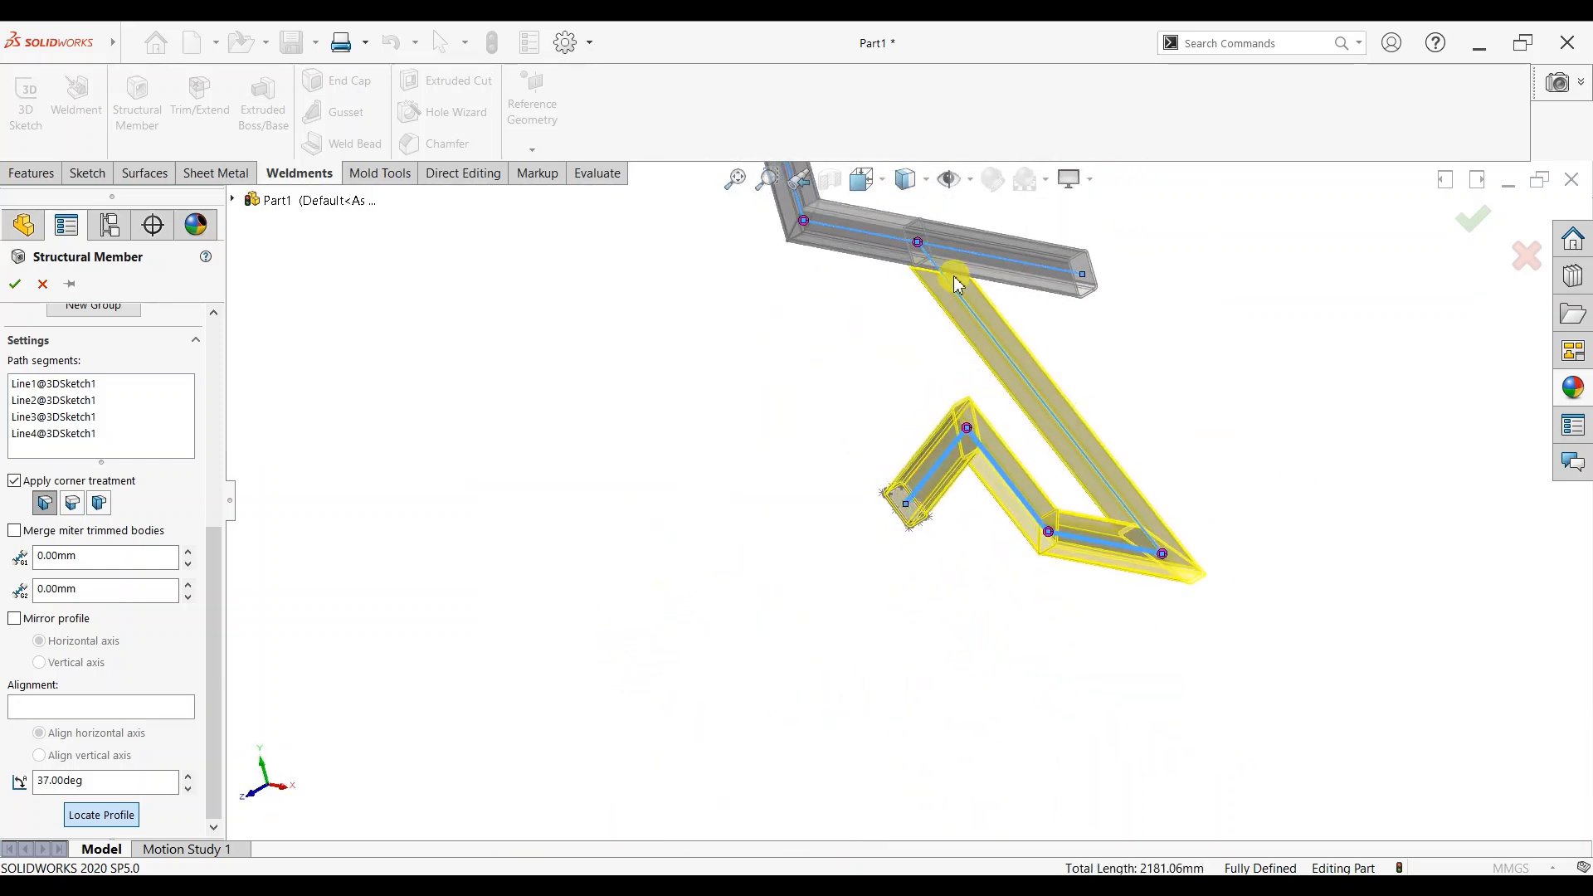
scroll(902, 415, down, 5)
scroll(902, 415, down, 8)
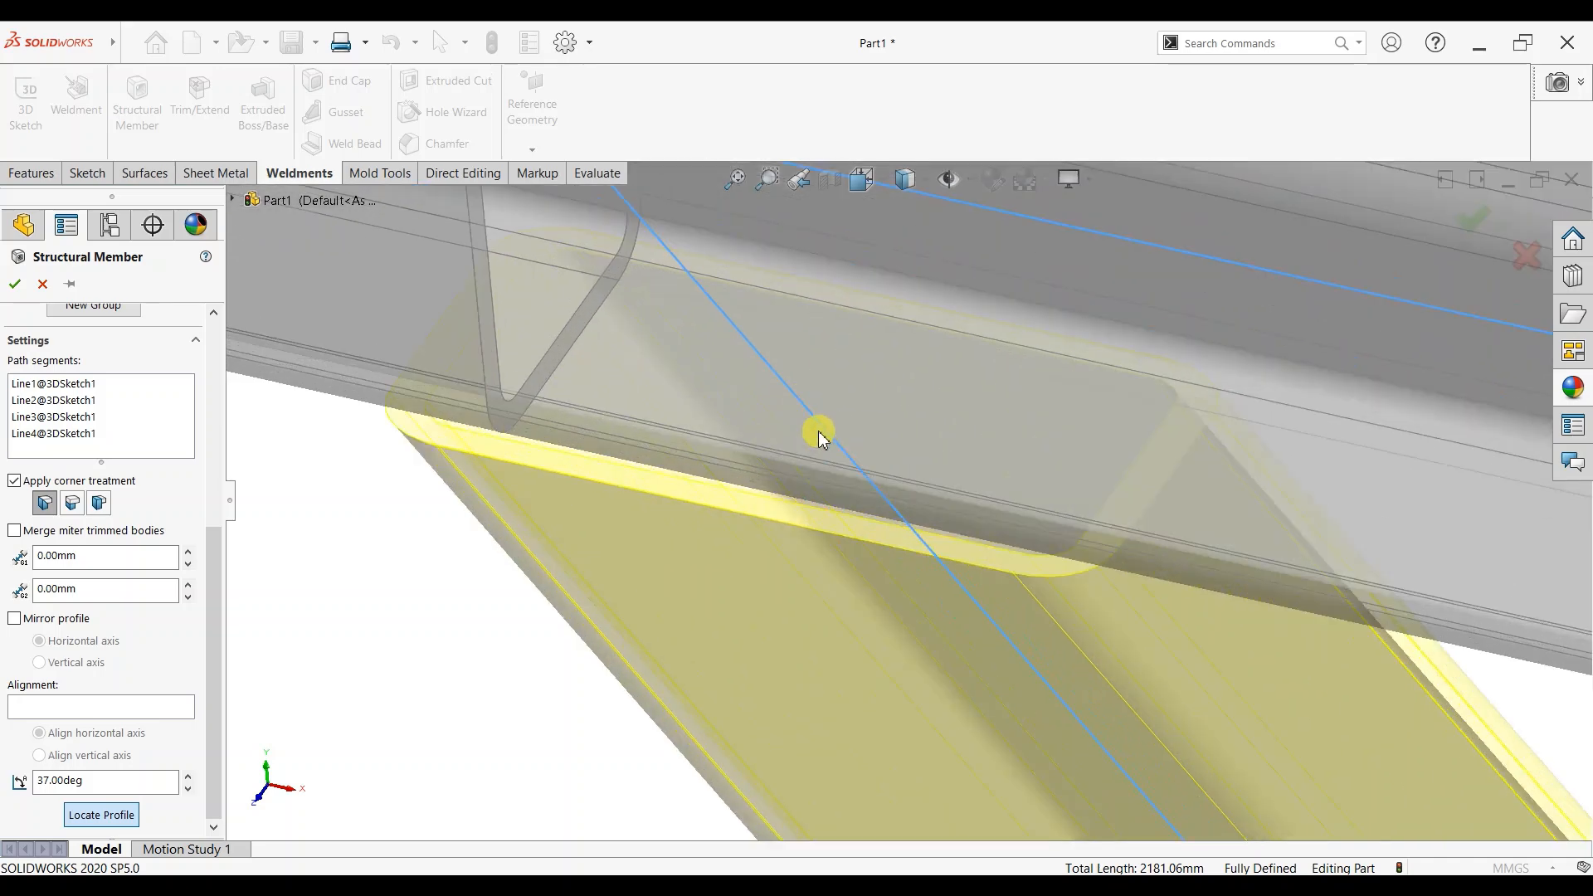
click(15, 284)
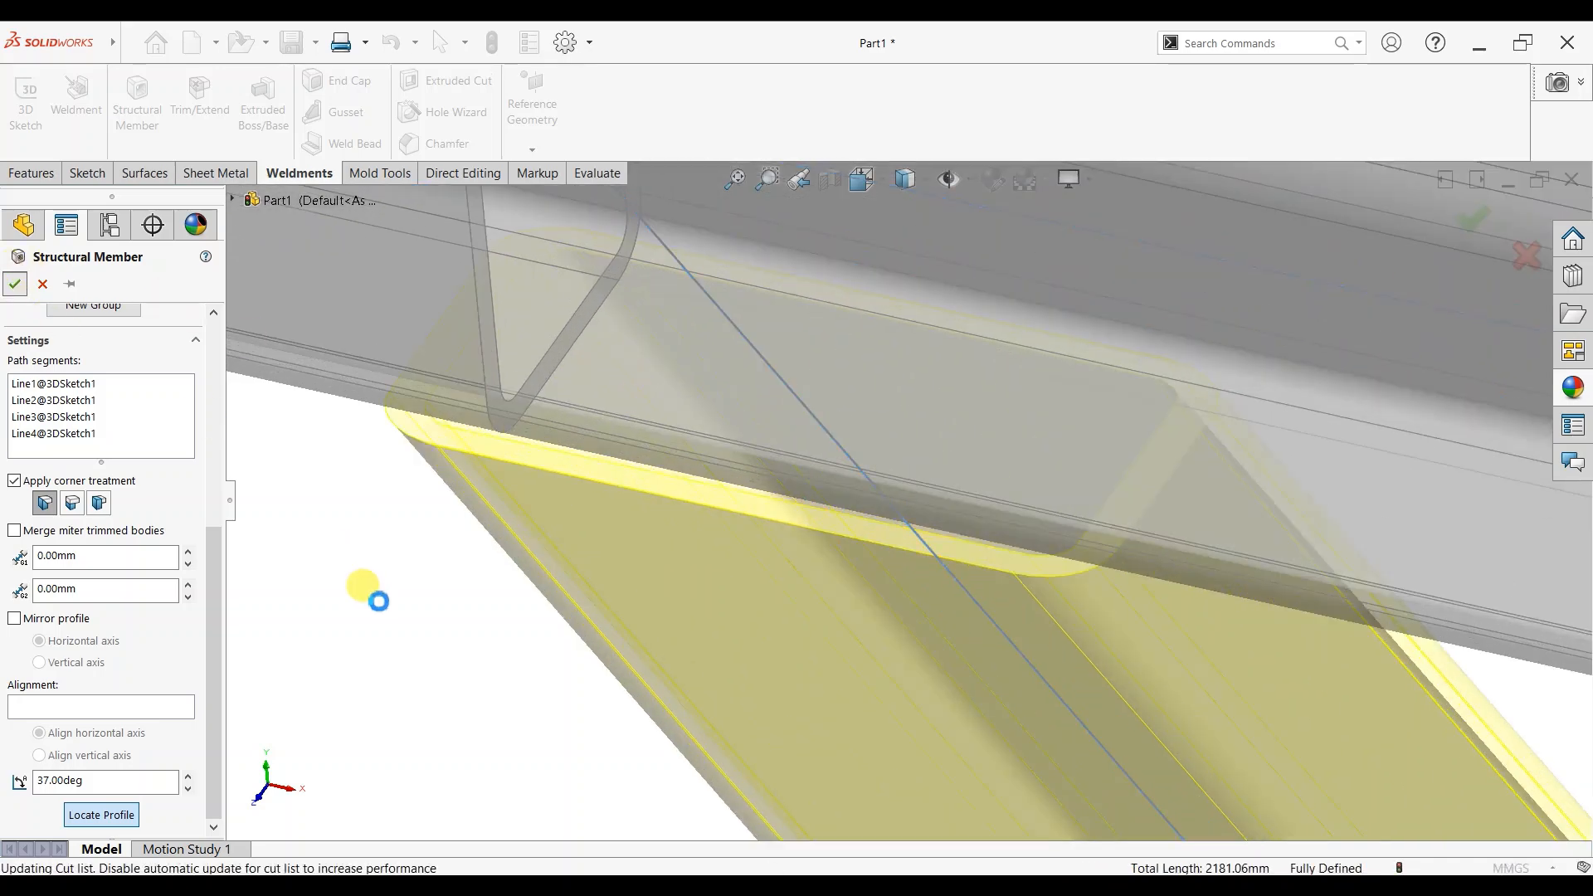
scroll(1012, 711, up, 10)
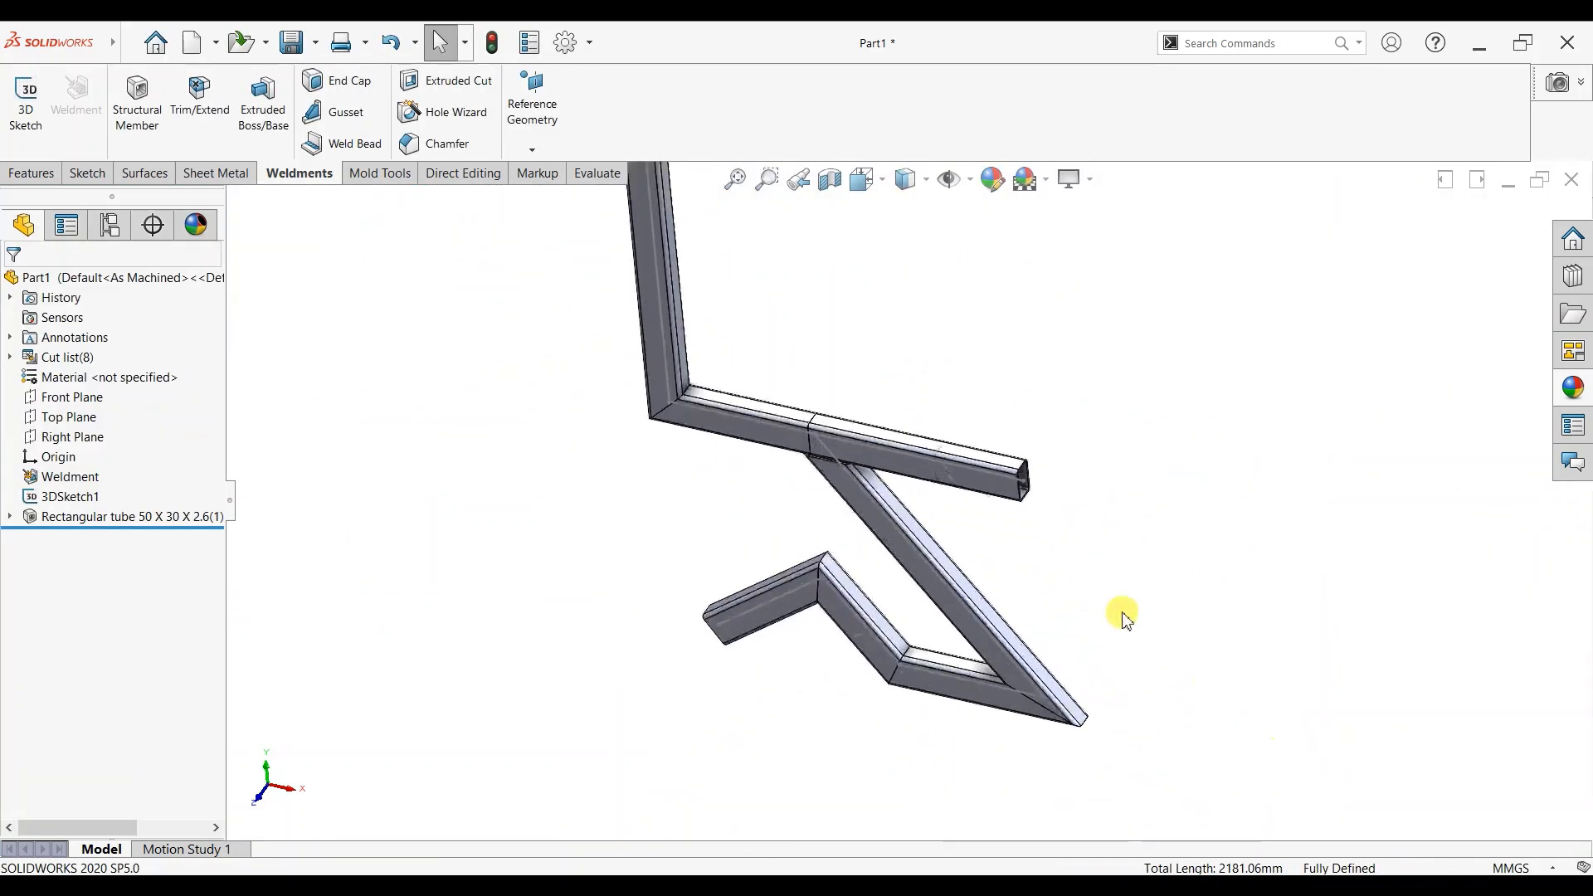
middle_drag(1067, 480, 1025, 490)
key(space)
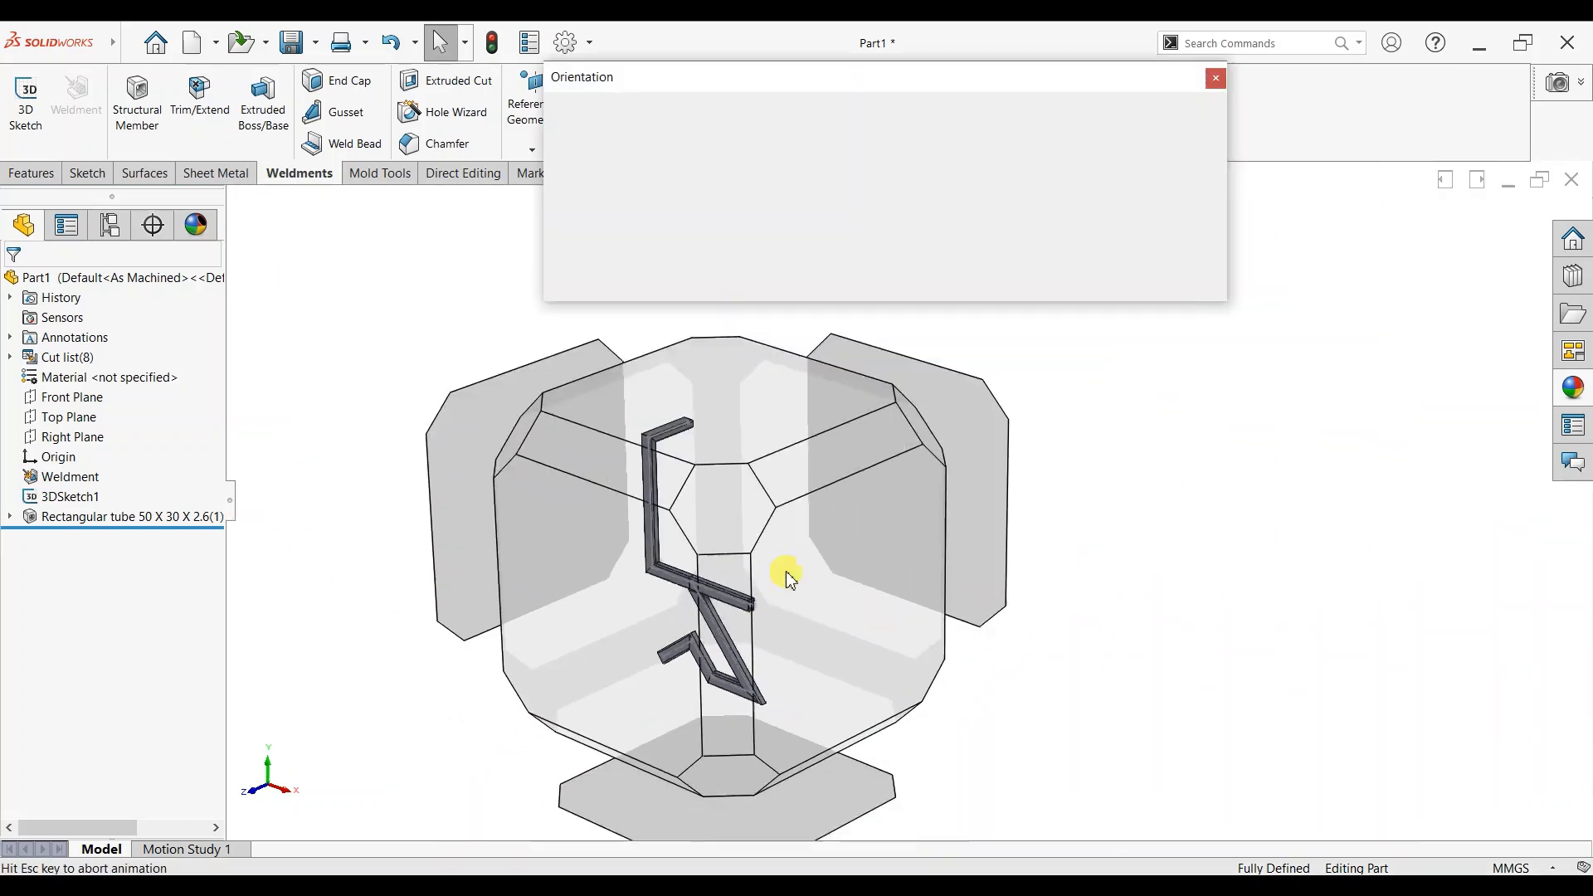
click(715, 539)
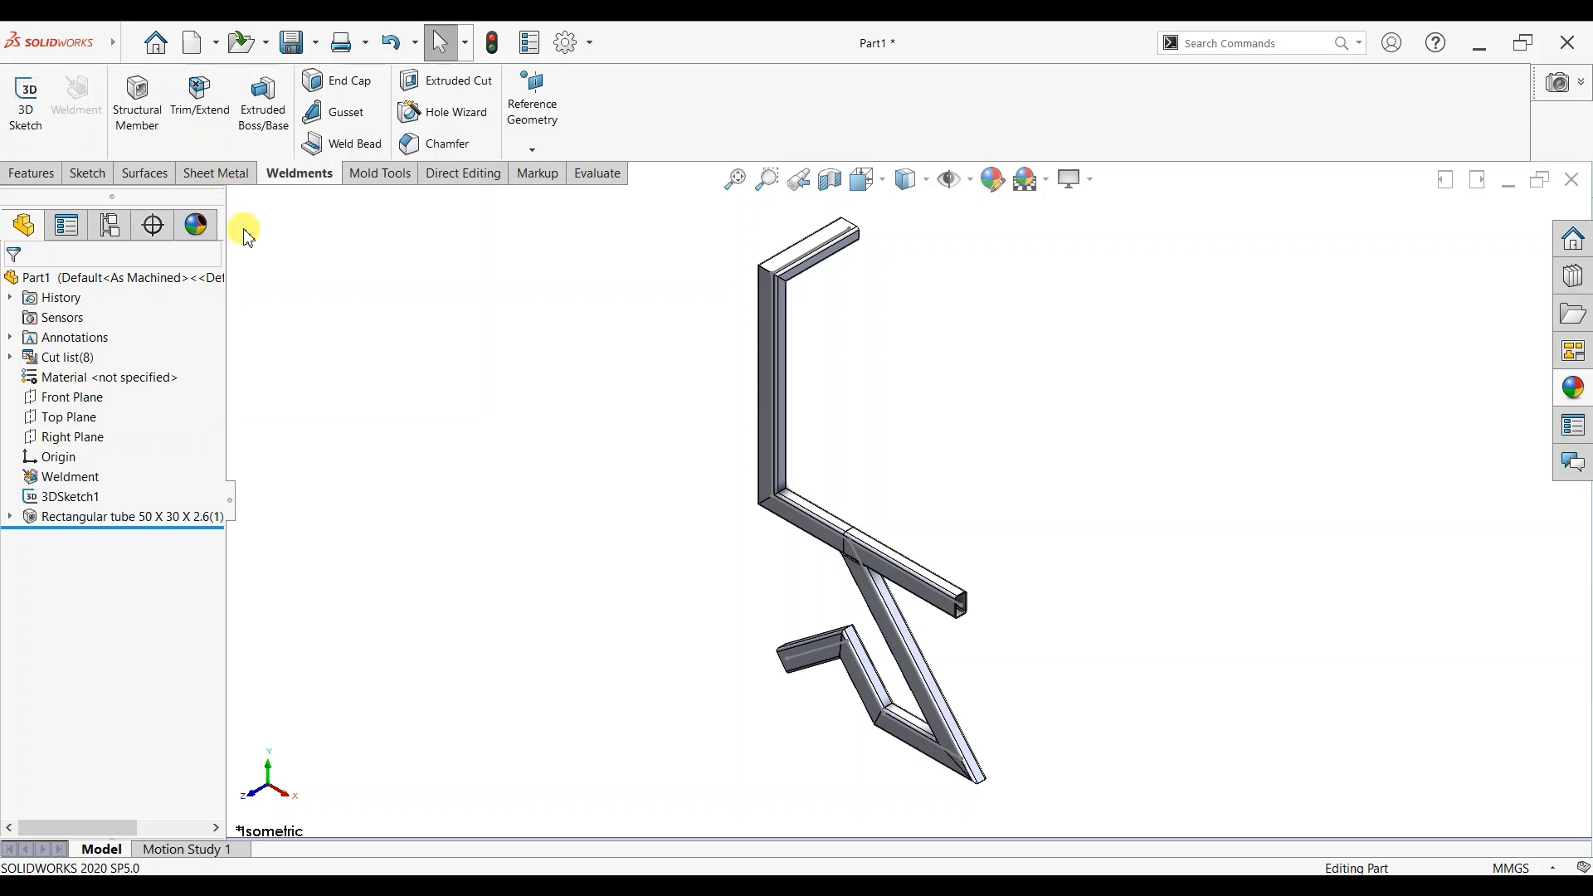
Step: Start a Mirror feature using the open end face of the short uppermost tube as the mirror plane
click(530, 150)
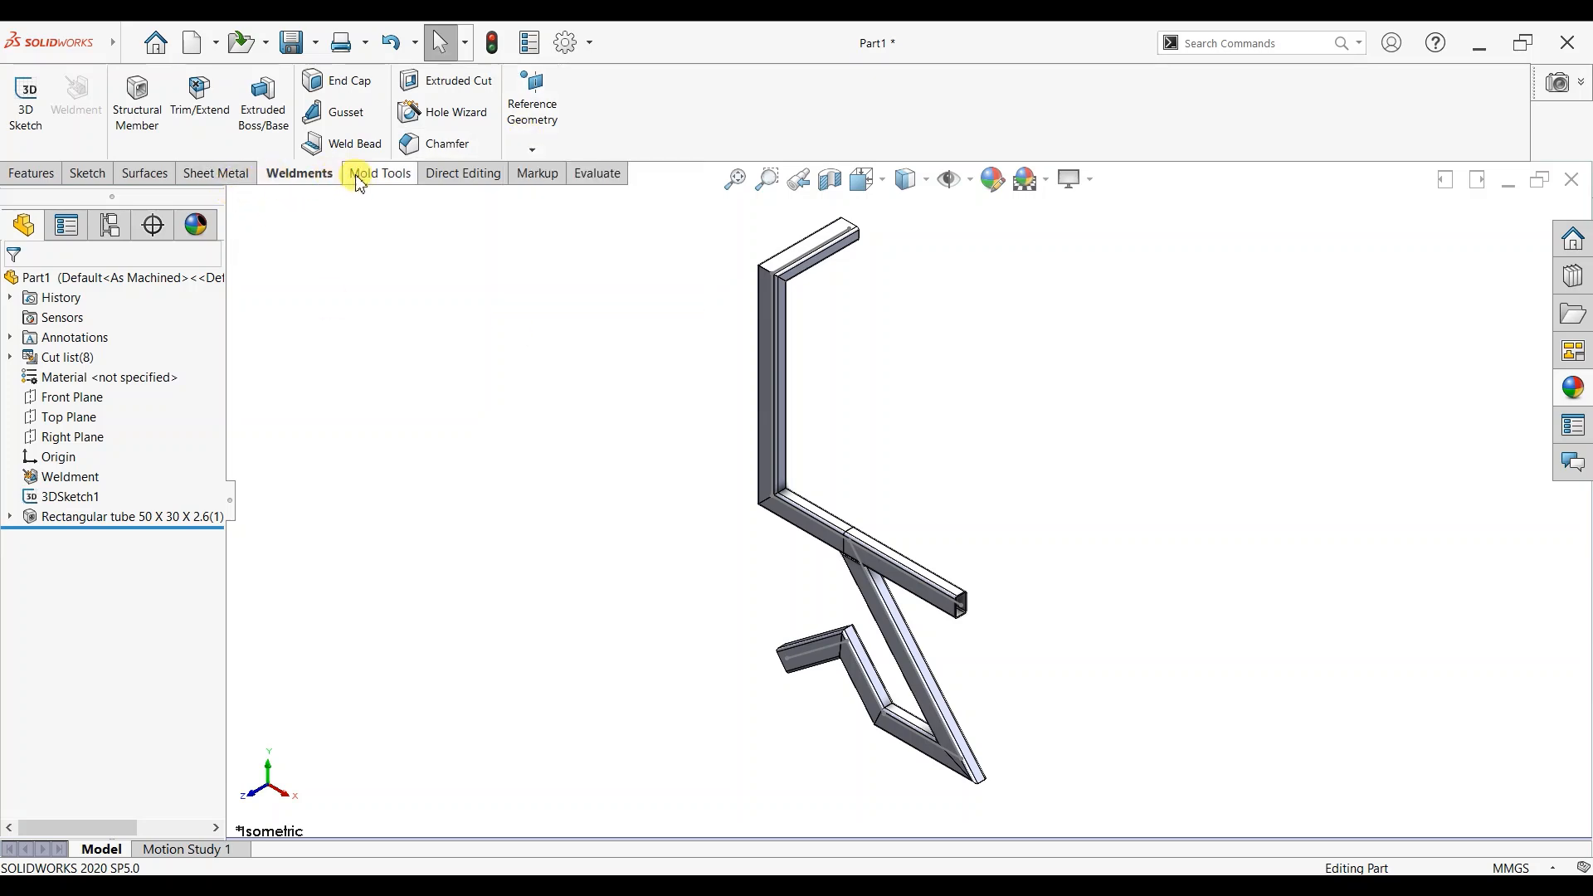
click(43, 178)
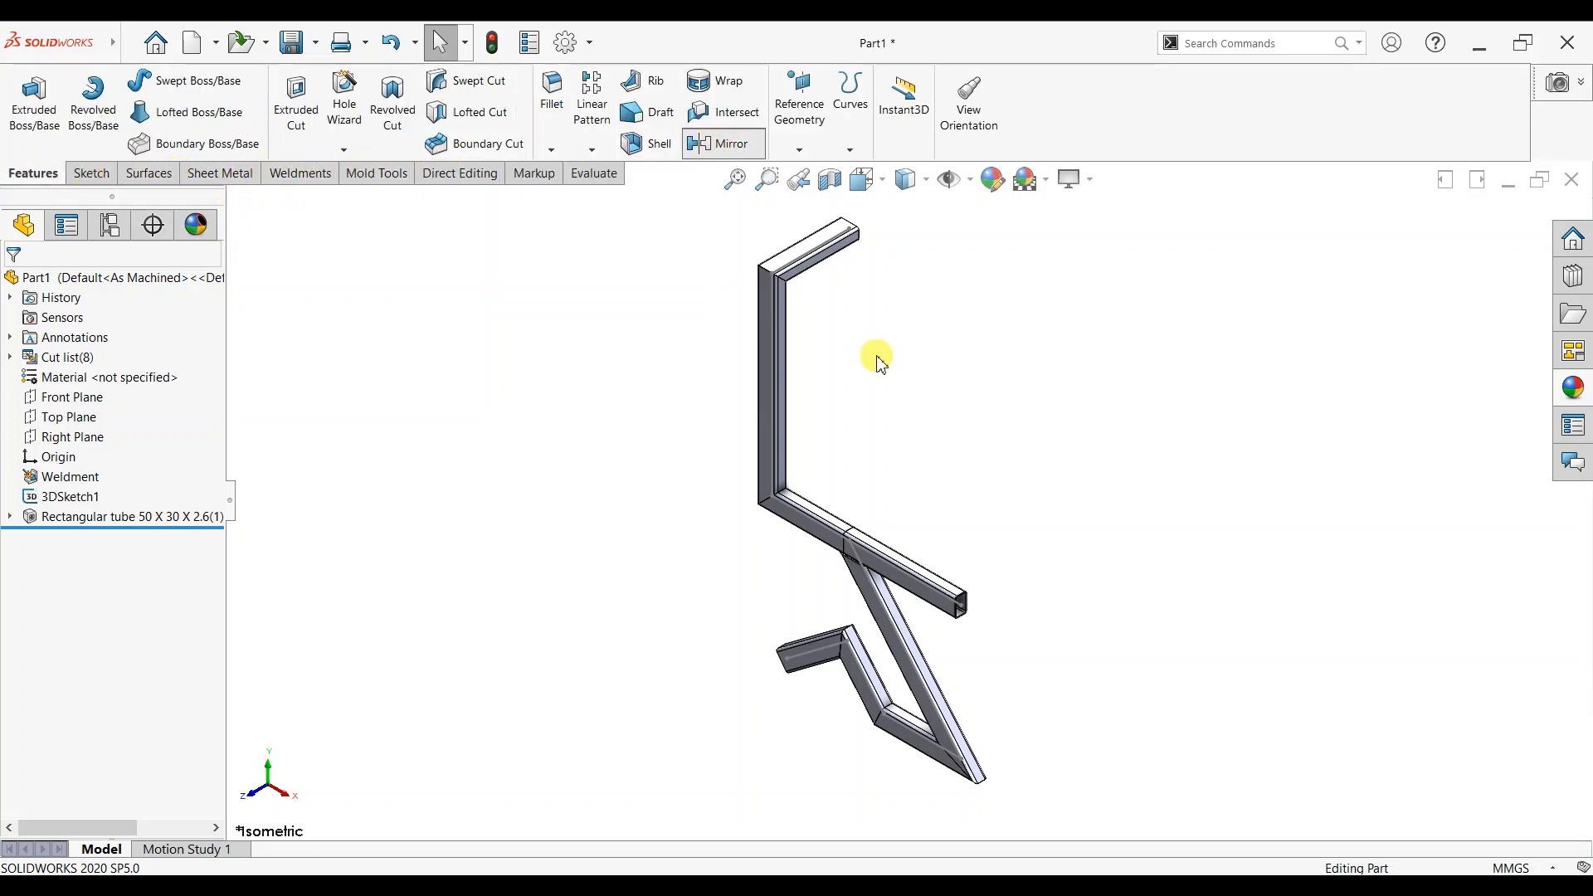
middle_drag(592, 390, 956, 249)
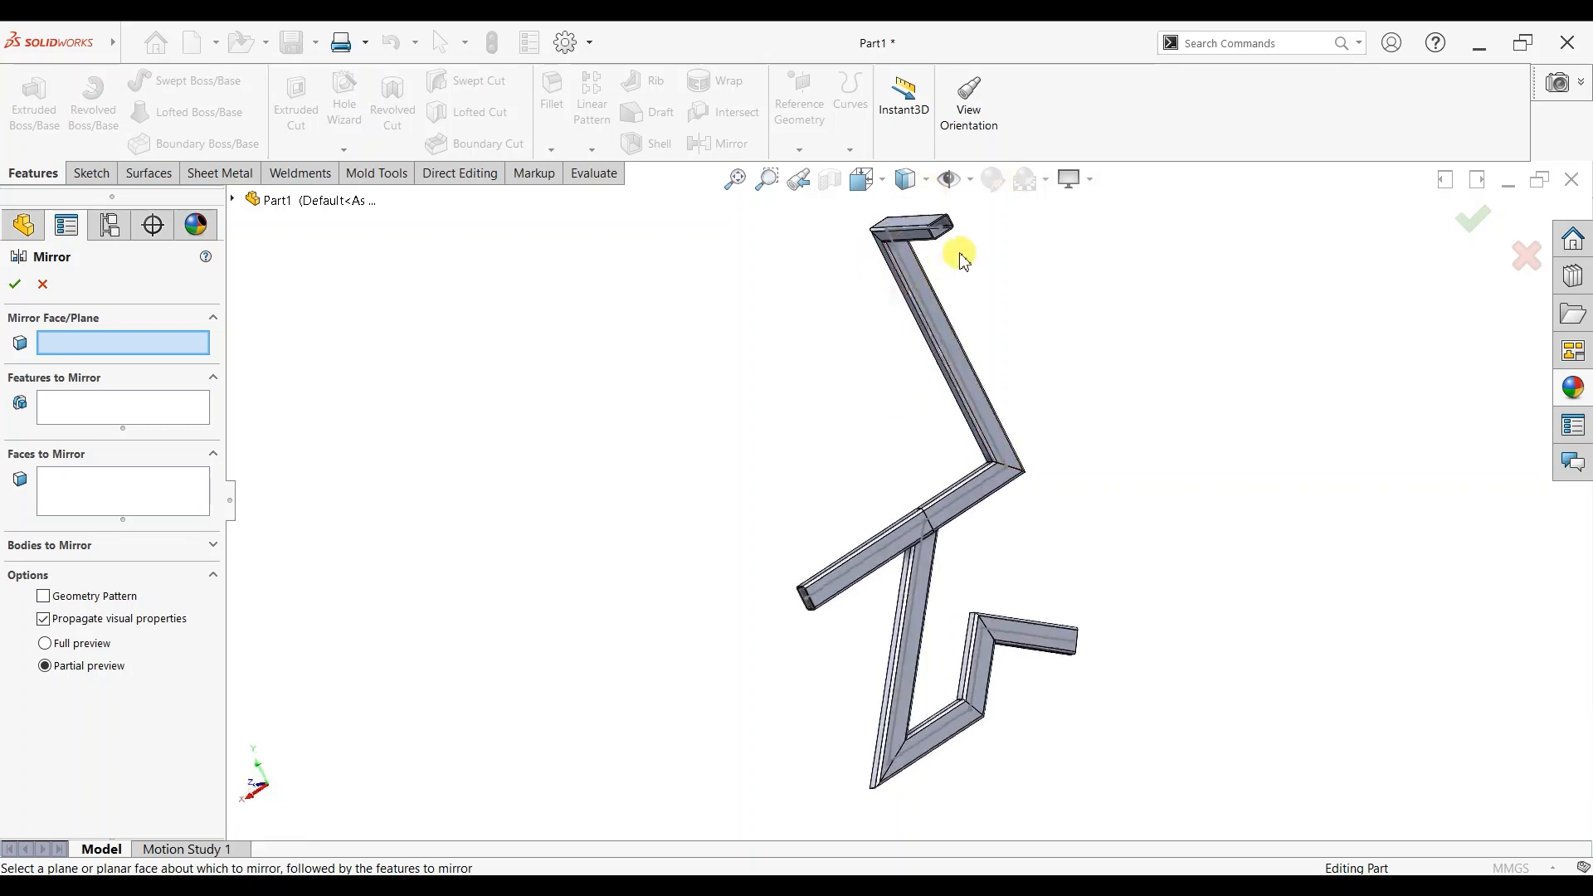
scroll(888, 305, down, 5)
click(860, 315)
Step: Add the short uppermost tube, the tall vertical tube and the two horizontal tubes as bodies to mirror
click(50, 545)
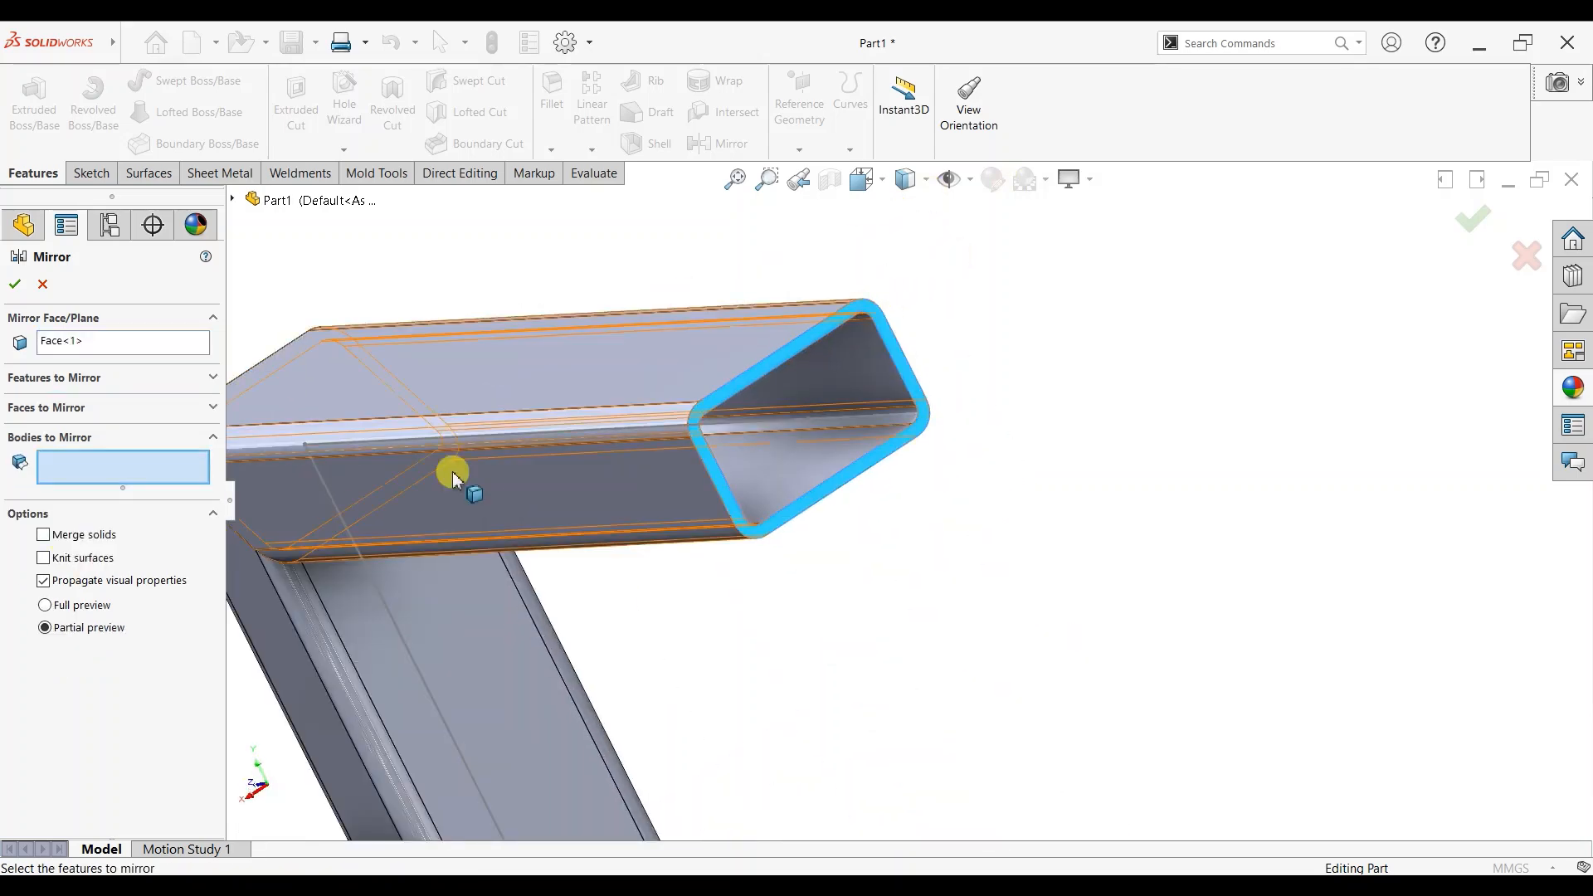
click(455, 473)
scroll(615, 661, up, 5)
scroll(802, 612, down, 2)
click(800, 611)
scroll(800, 611, up, 5)
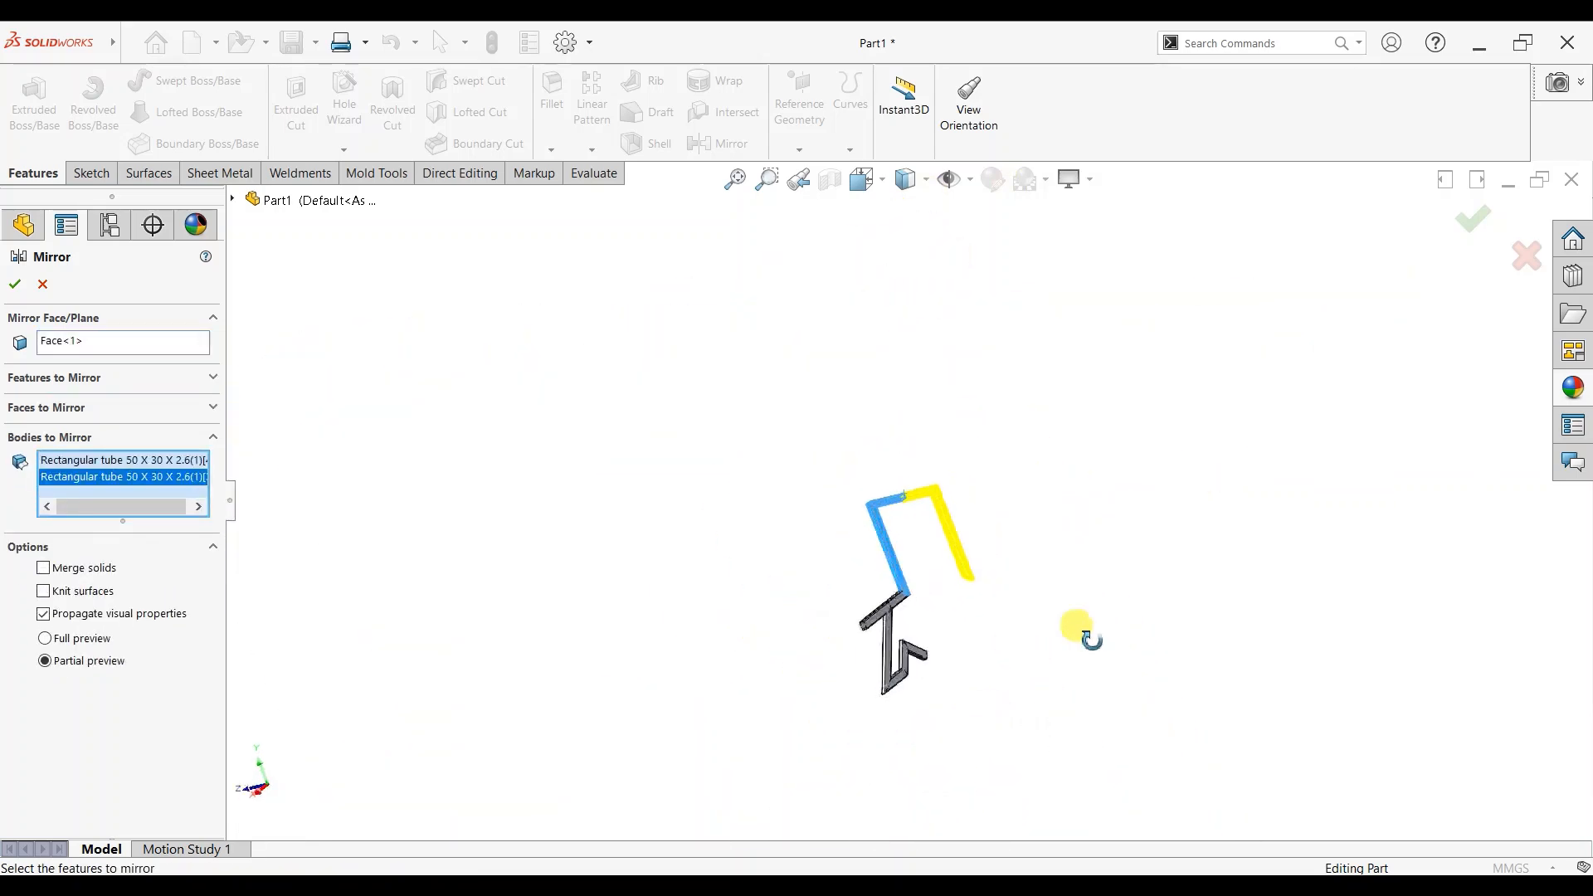
middle_drag(1081, 633, 852, 658)
scroll(854, 389, down, 5)
click(862, 369)
click(967, 401)
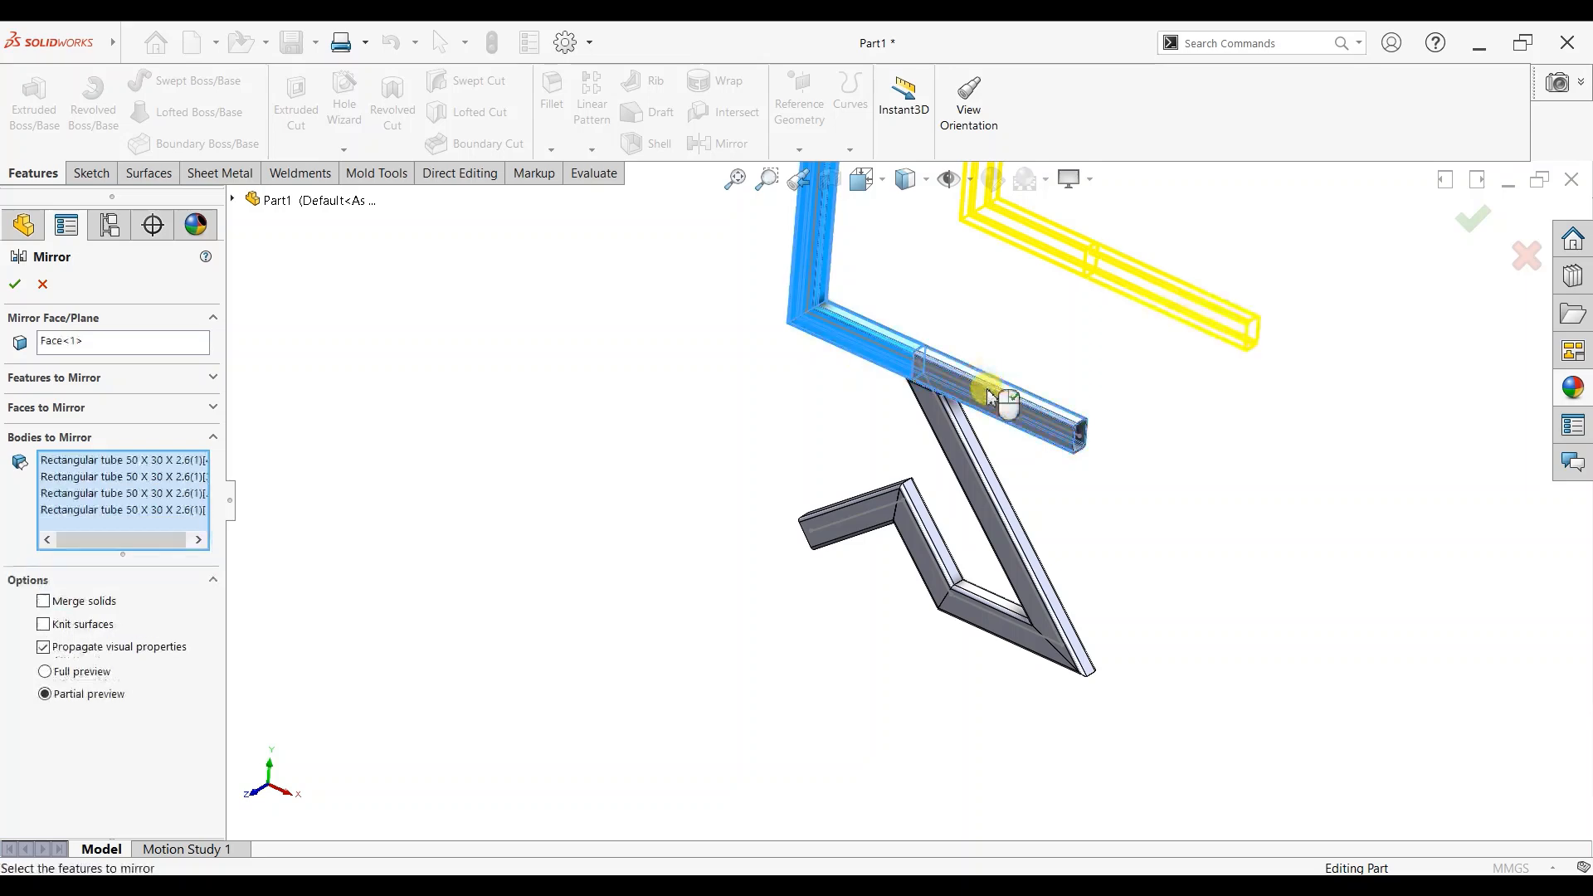
Step: Add the long slanted tube and the remaining lower tubes to the mirrored bodies and complete the mirror
click(962, 443)
click(949, 598)
click(882, 534)
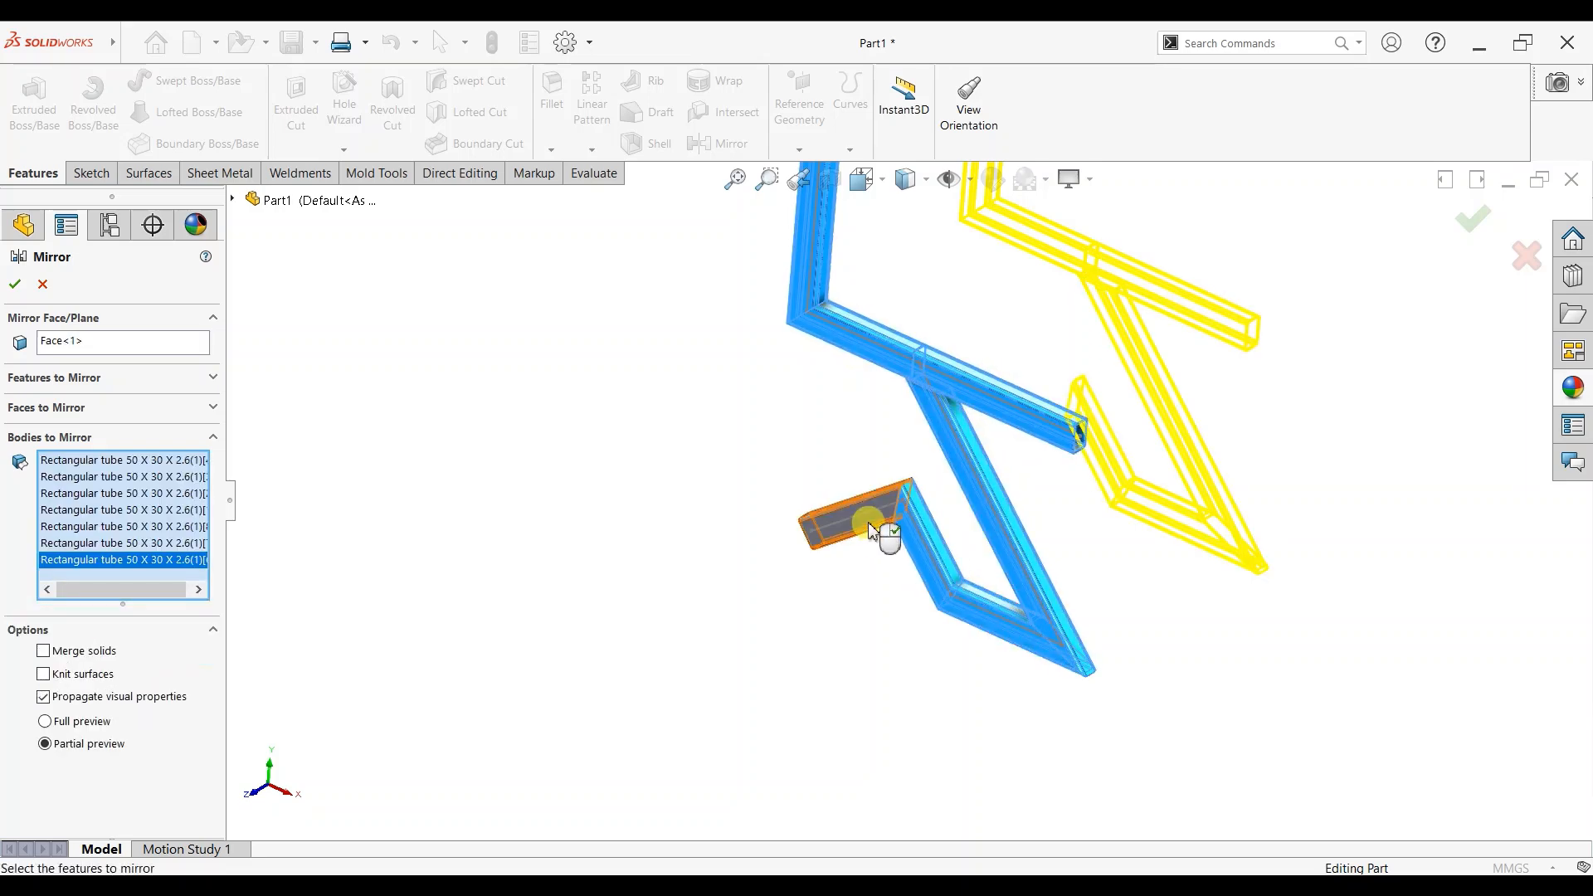
click(846, 523)
scroll(1113, 356, up, 5)
scroll(1112, 356, down, 3)
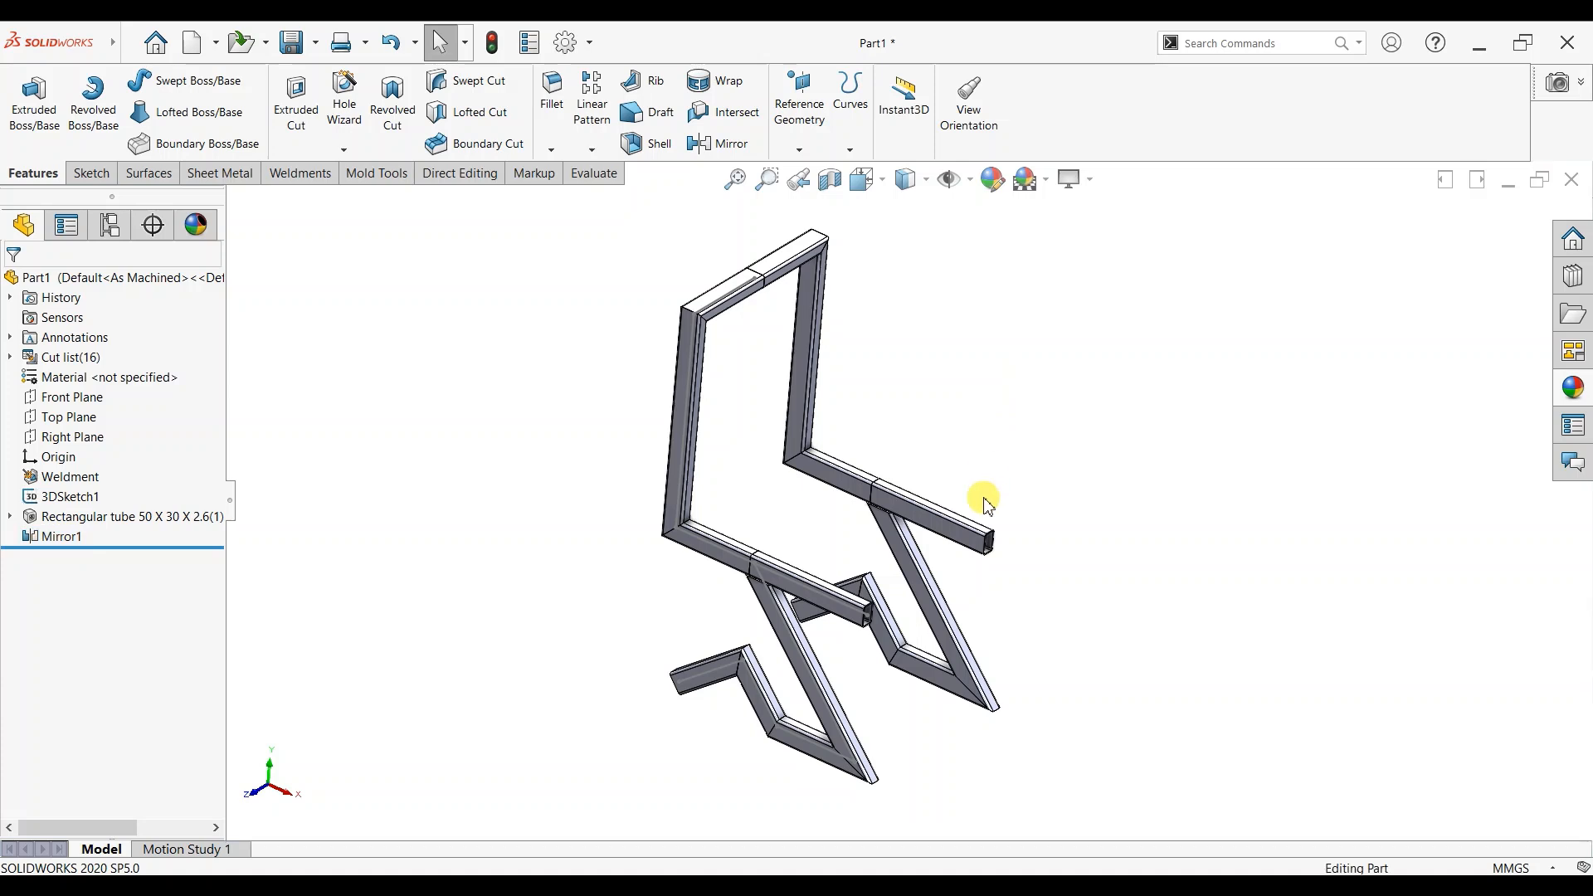
Step: Hide 3DSketch1 in the model
click(45, 498)
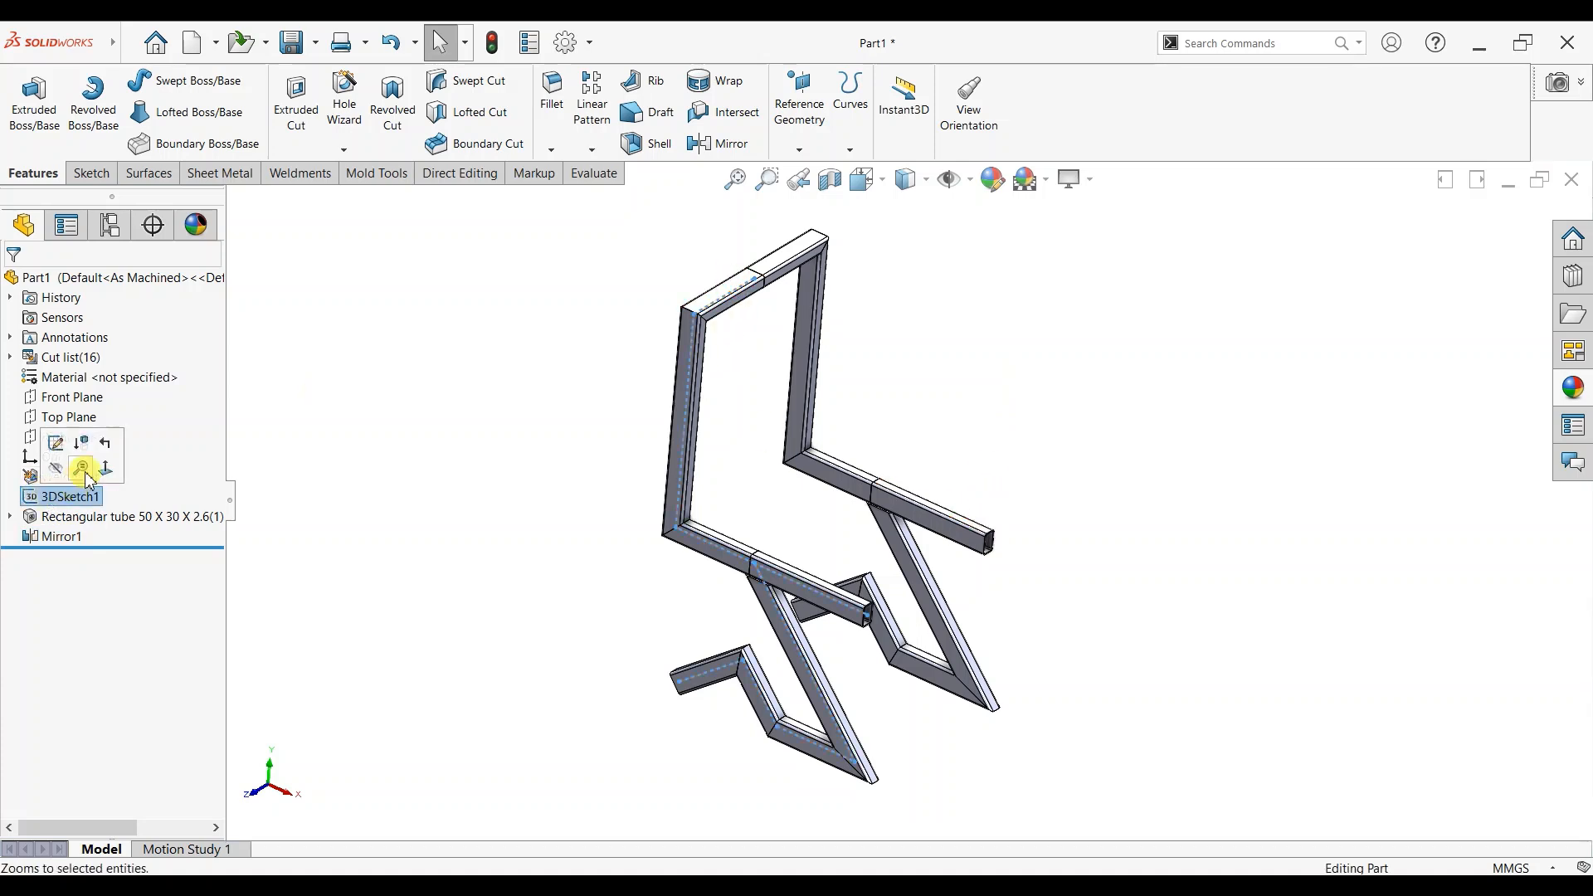
click(57, 469)
scroll(966, 595, down, 1)
scroll(975, 601, down, 2)
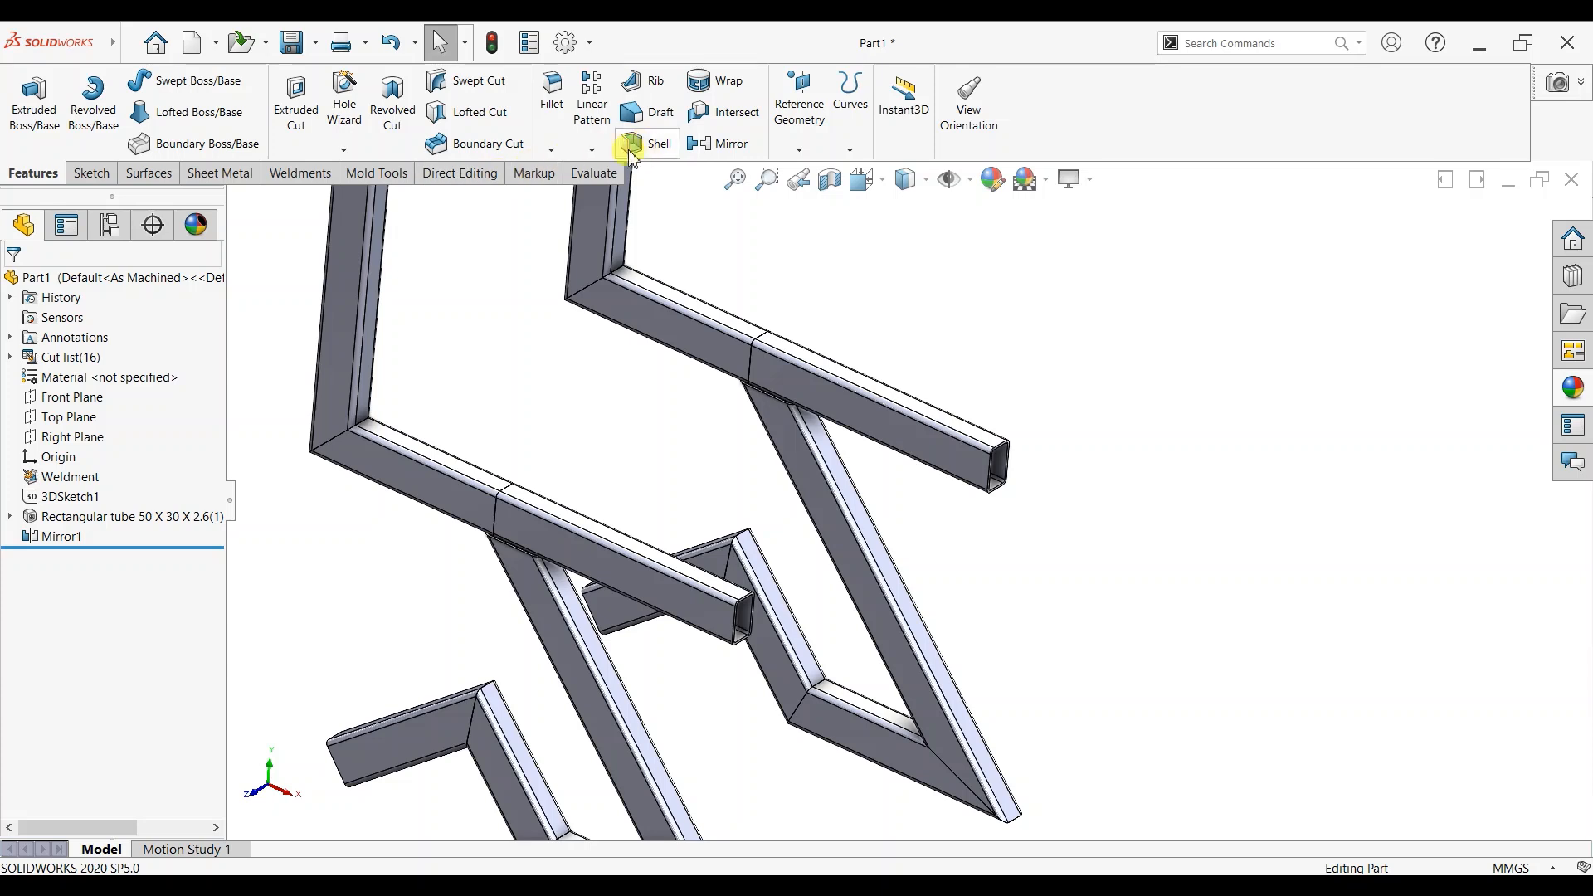
Step: Start an end cap on the original horizontal tube's open front end, with the 5 mm thickness directed inward
click(299, 174)
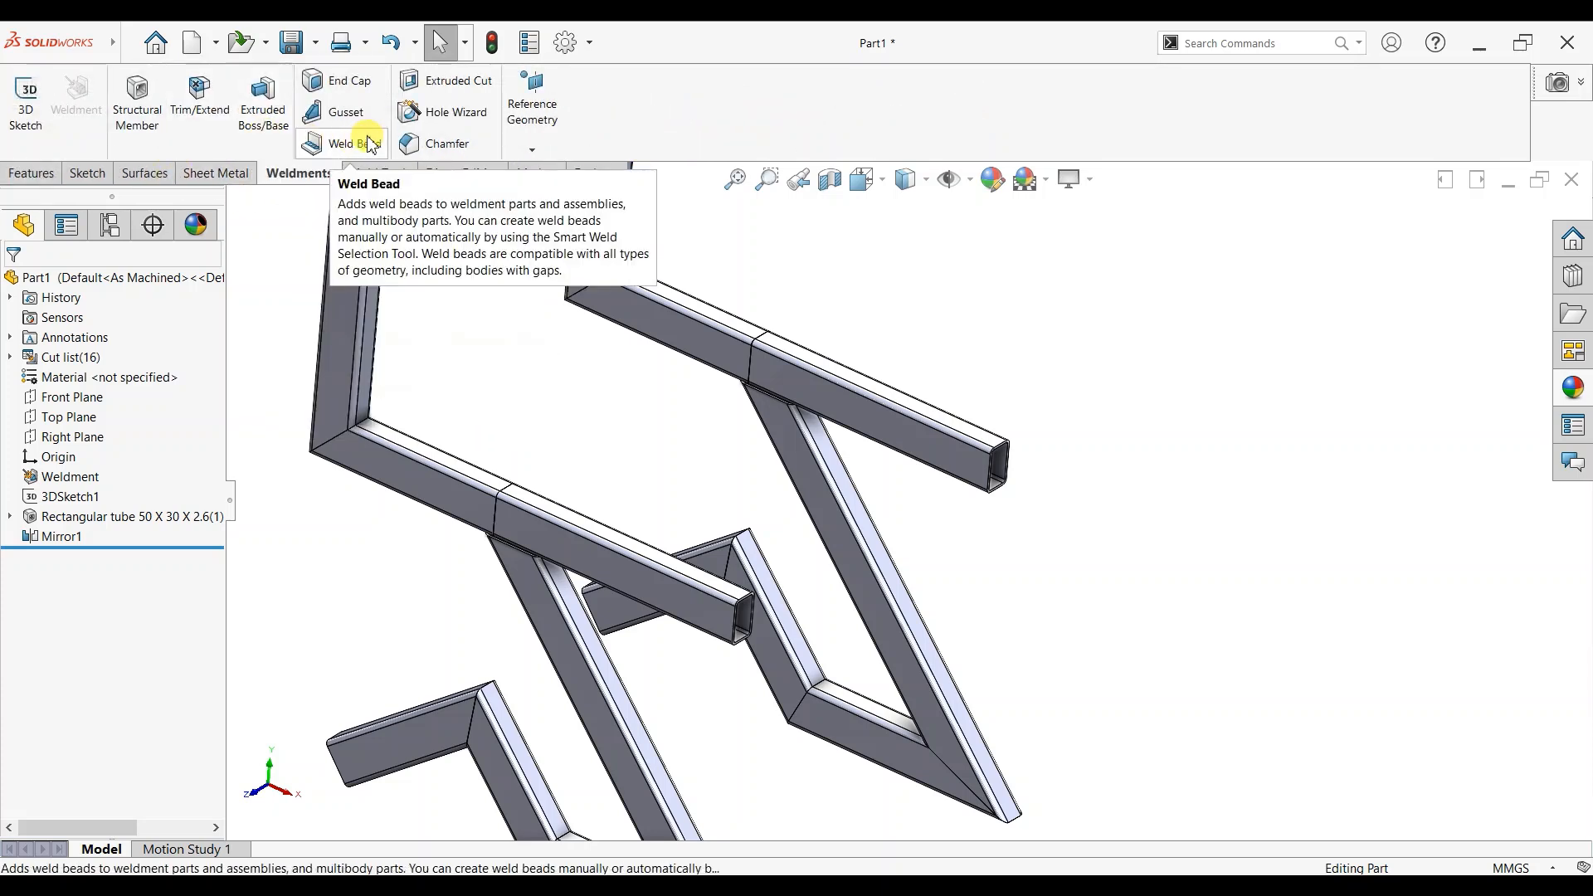
click(339, 81)
scroll(792, 736, down, 3)
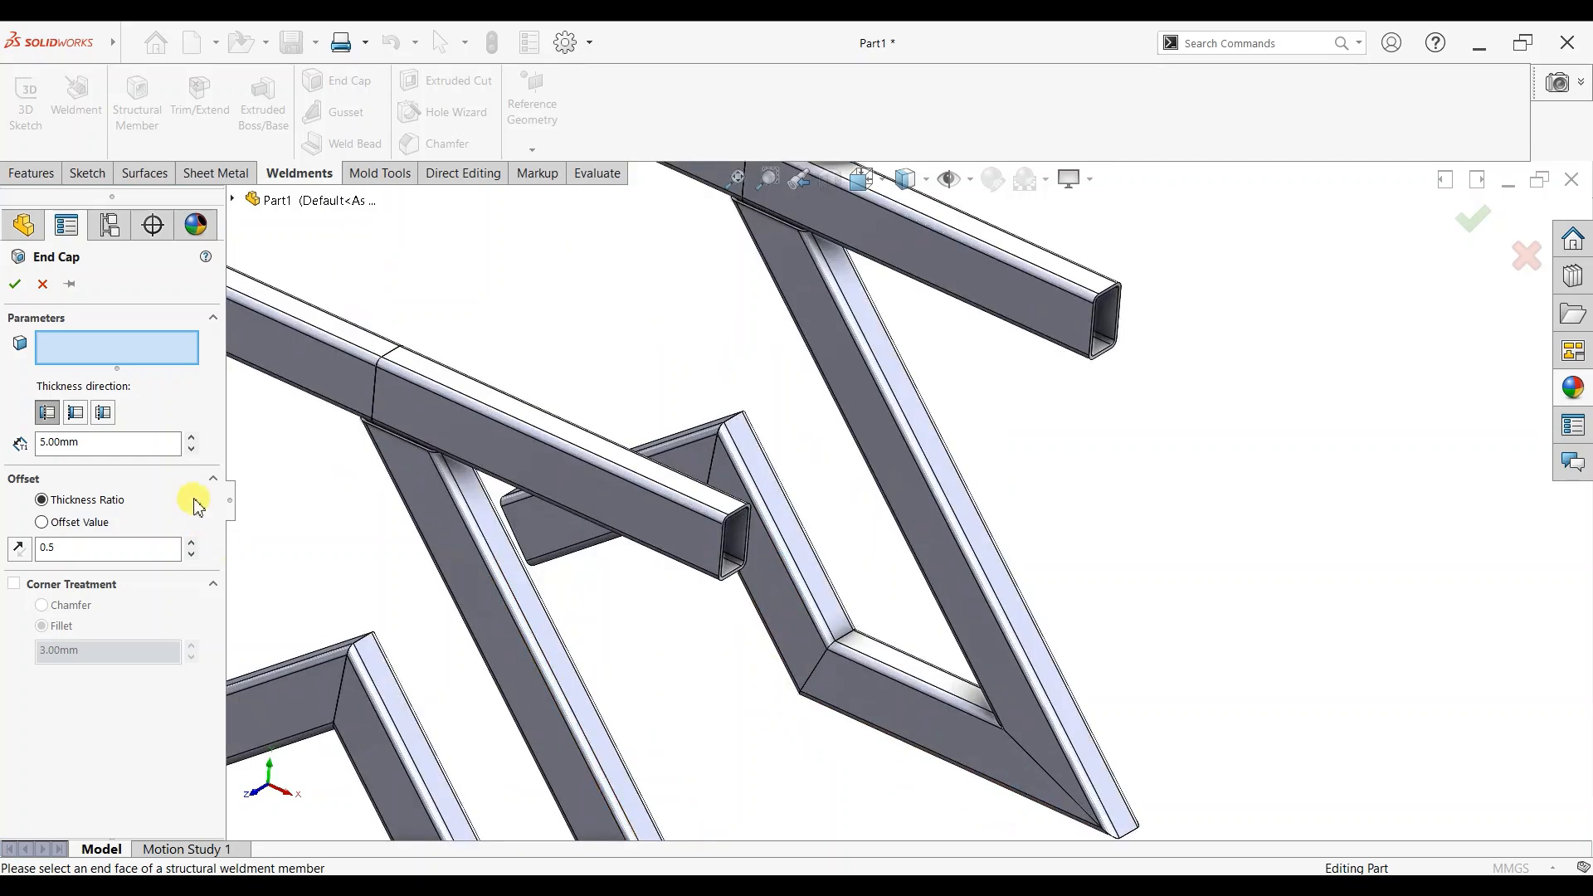
scroll(738, 572, down, 5)
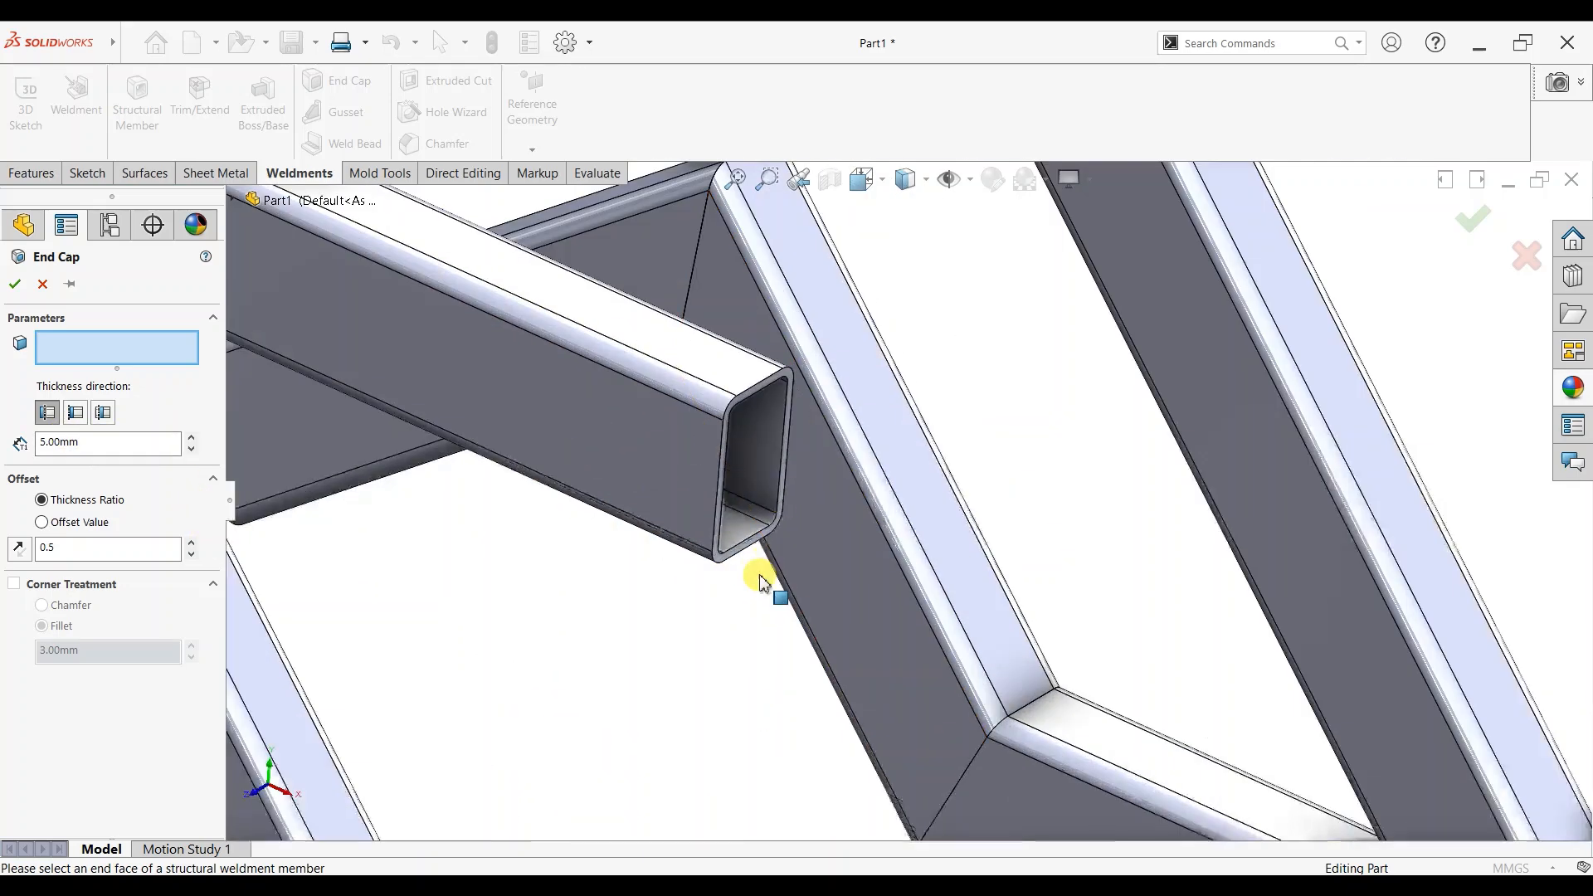
click(778, 386)
scroll(782, 456, down, 3)
middle_drag(722, 416, 721, 458)
scroll(686, 345, down, 2)
click(75, 412)
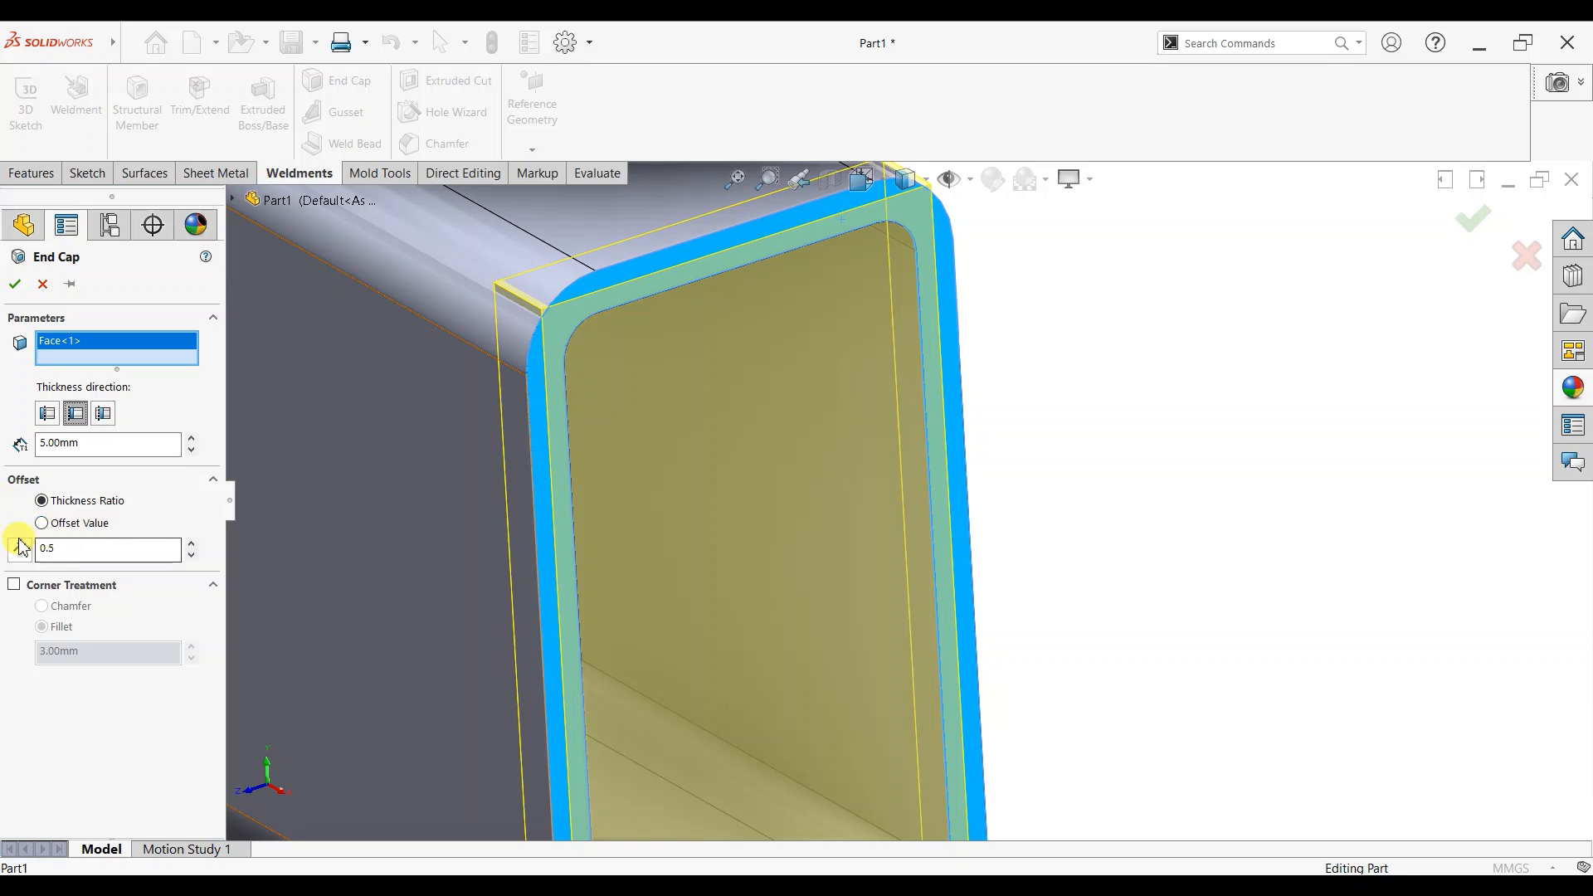
Step: Apply a 5 mm fillet corner treatment to the end cap and create it
click(14, 585)
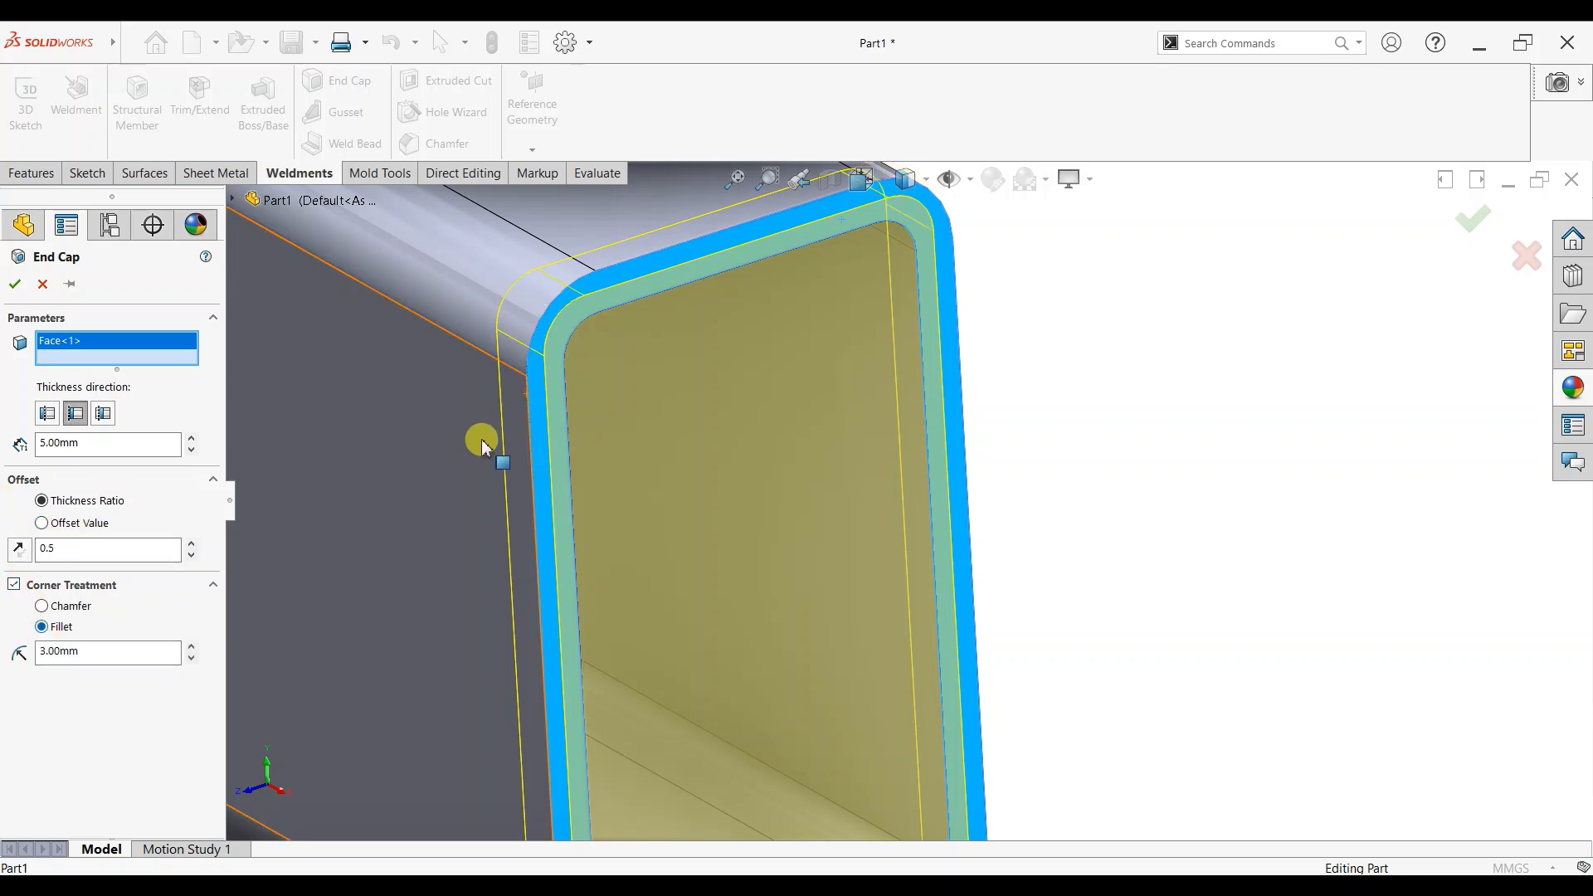
middle_drag(483, 446, 398, 512)
click(192, 644)
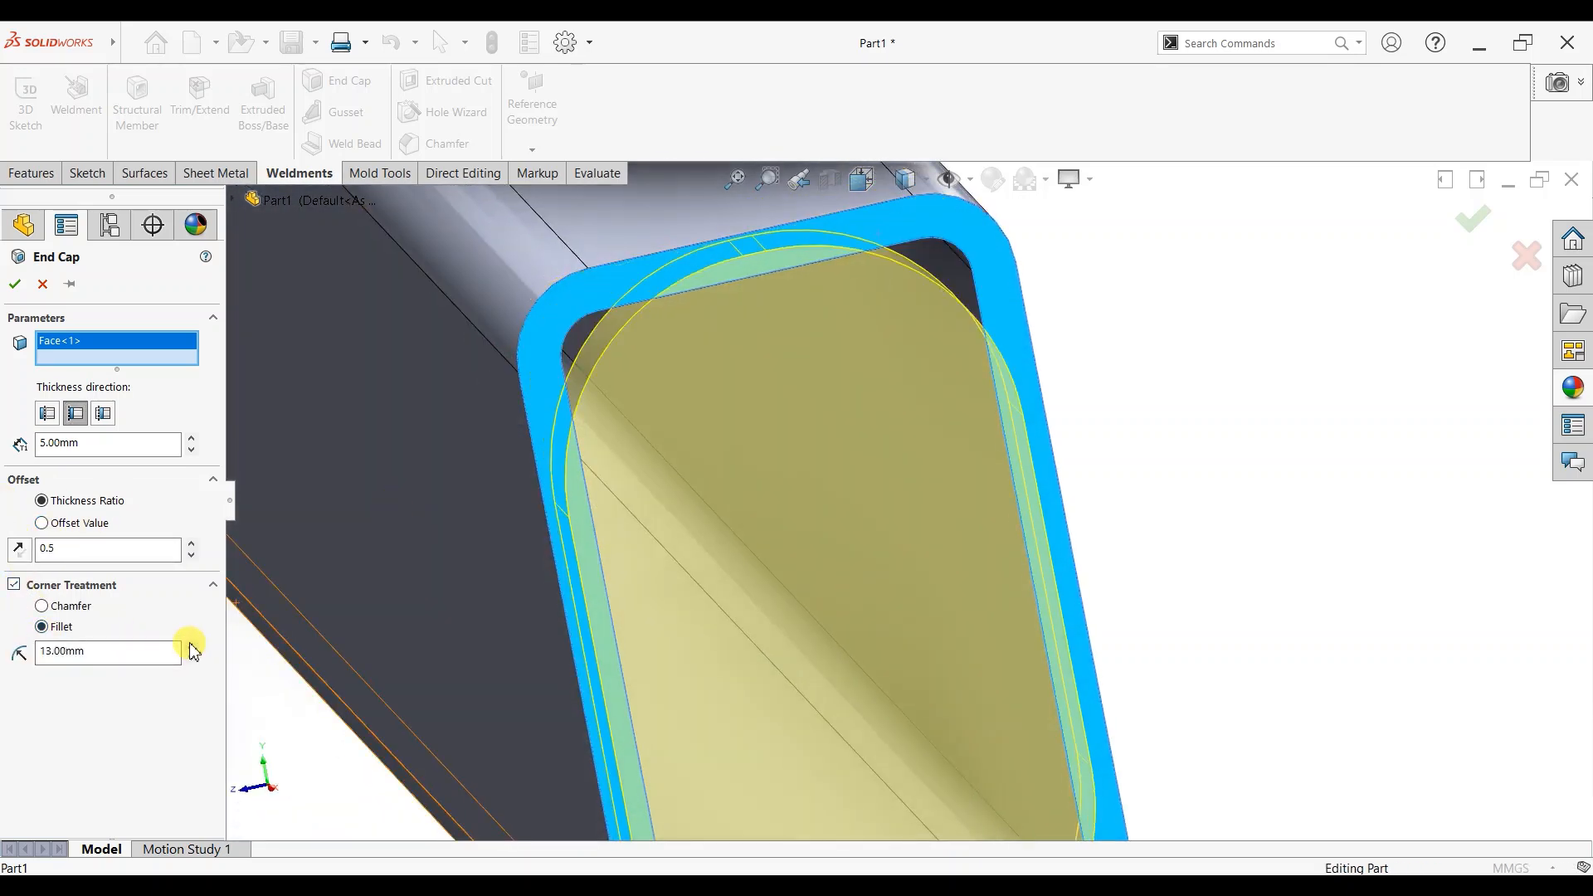
double_click(143, 651)
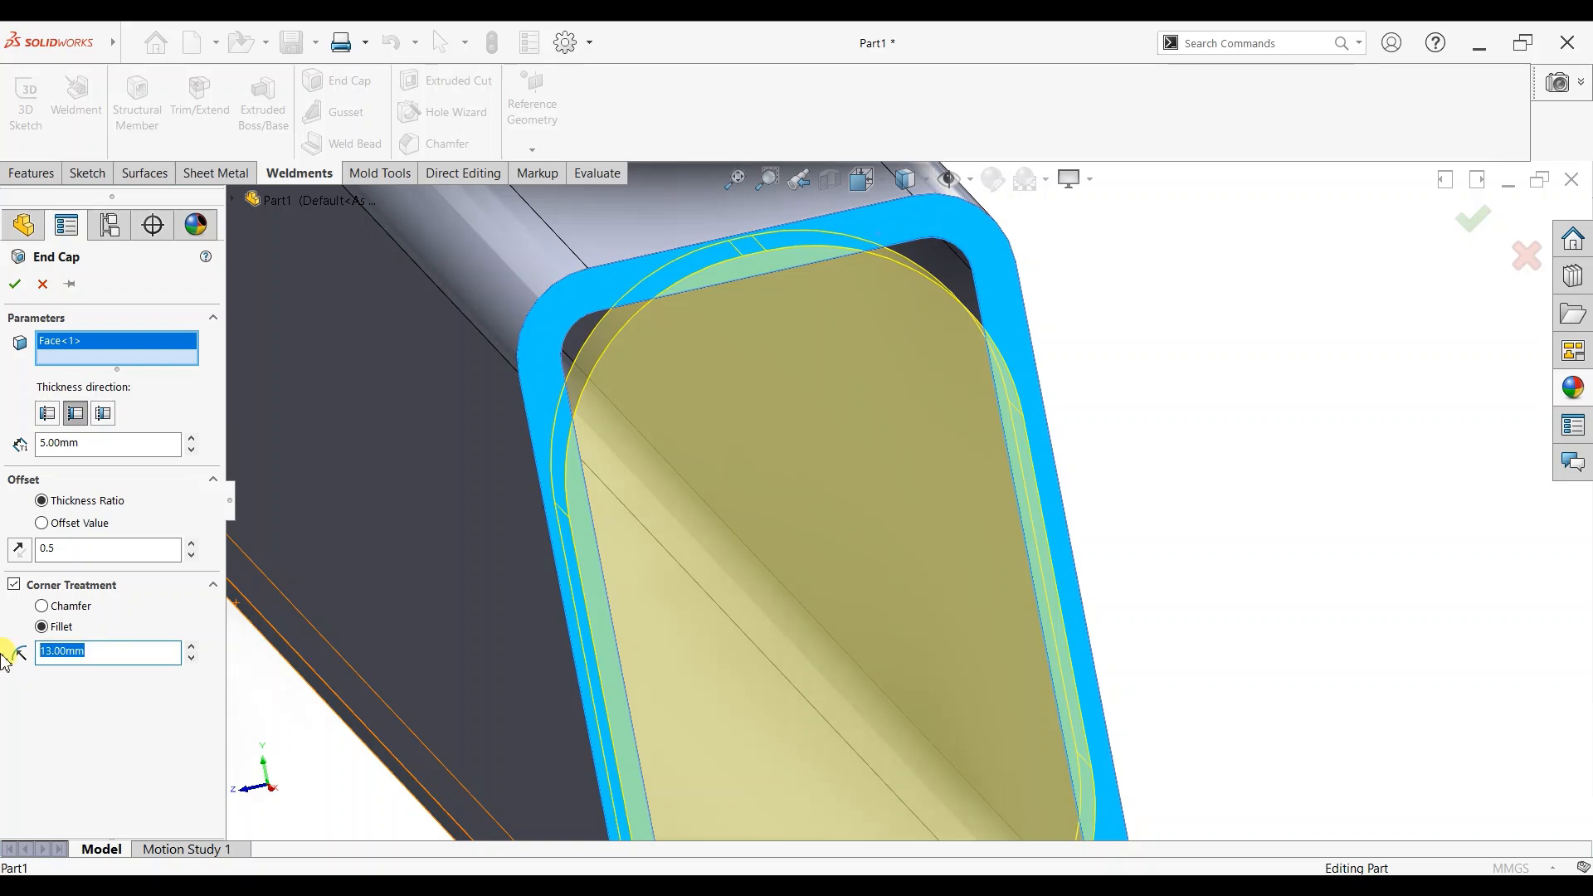
text(5)
key(Return)
scroll(931, 490, up, 5)
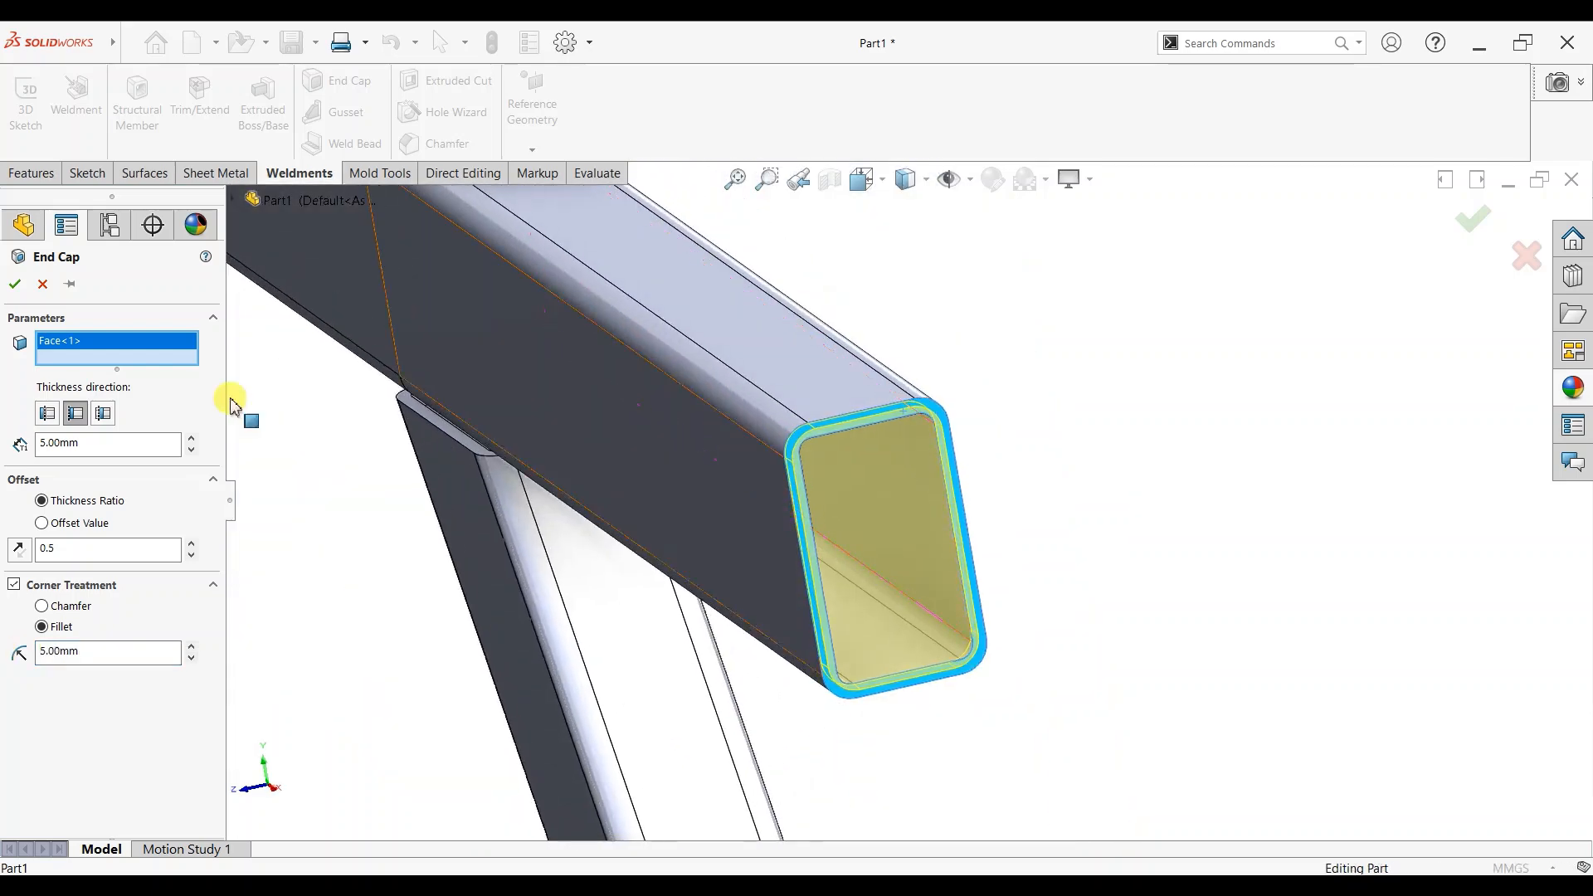
click(14, 284)
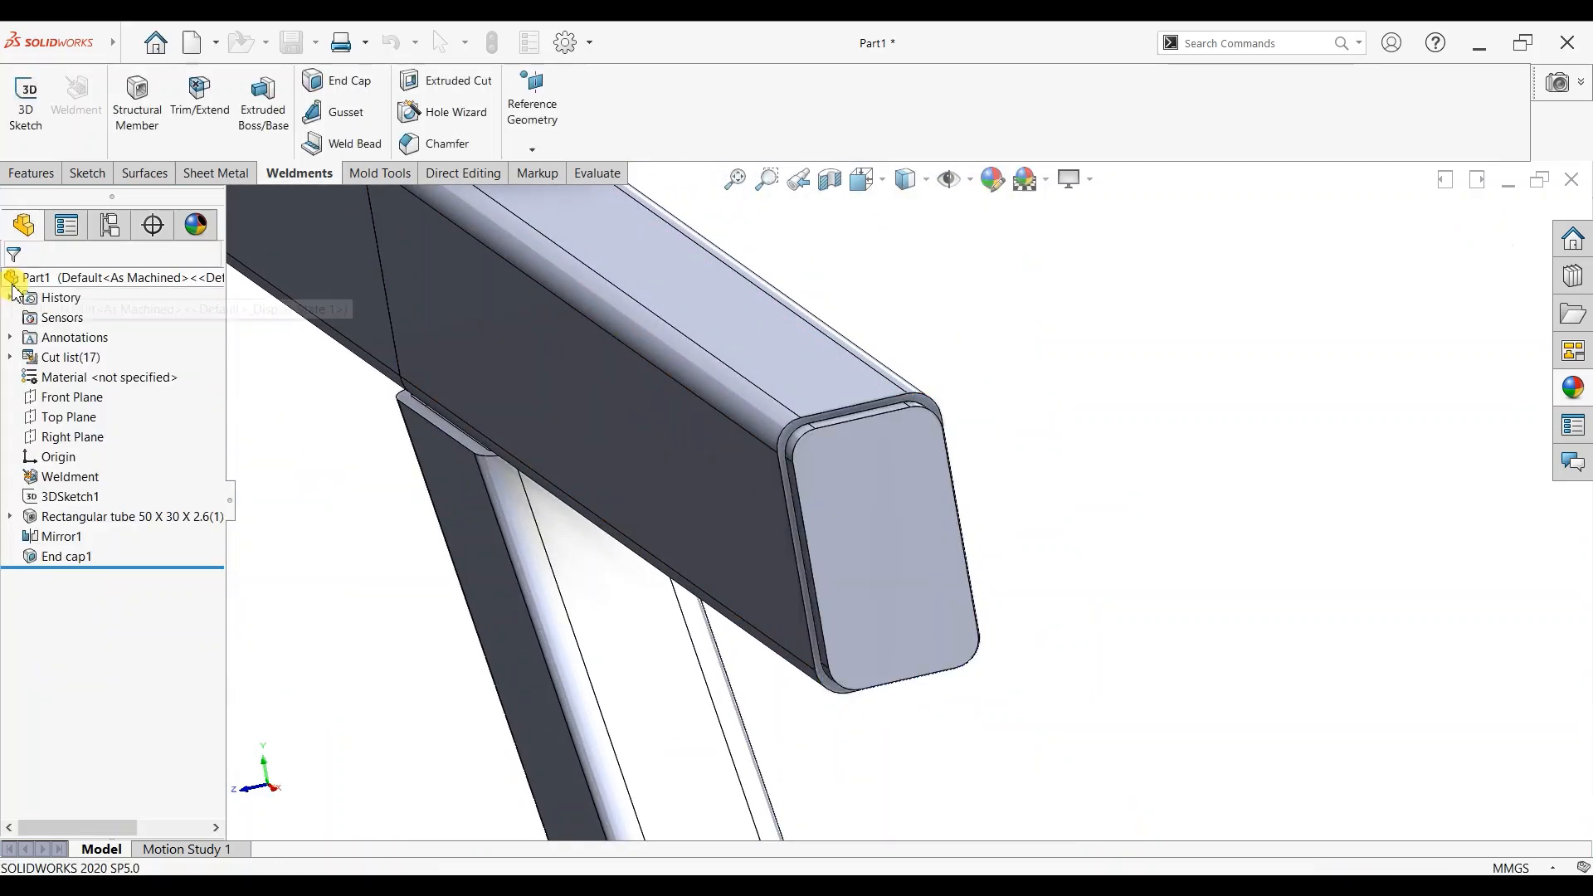
Step: Cap the mirrored horizontal tube's open front end with a 0.5 thickness ratio and 5 mm corner fillets, and return to isometric view
middle_drag(1005, 414, 1039, 356)
scroll(1042, 357, up, 5)
scroll(1368, 358, up, 4)
scroll(1354, 385, down, 10)
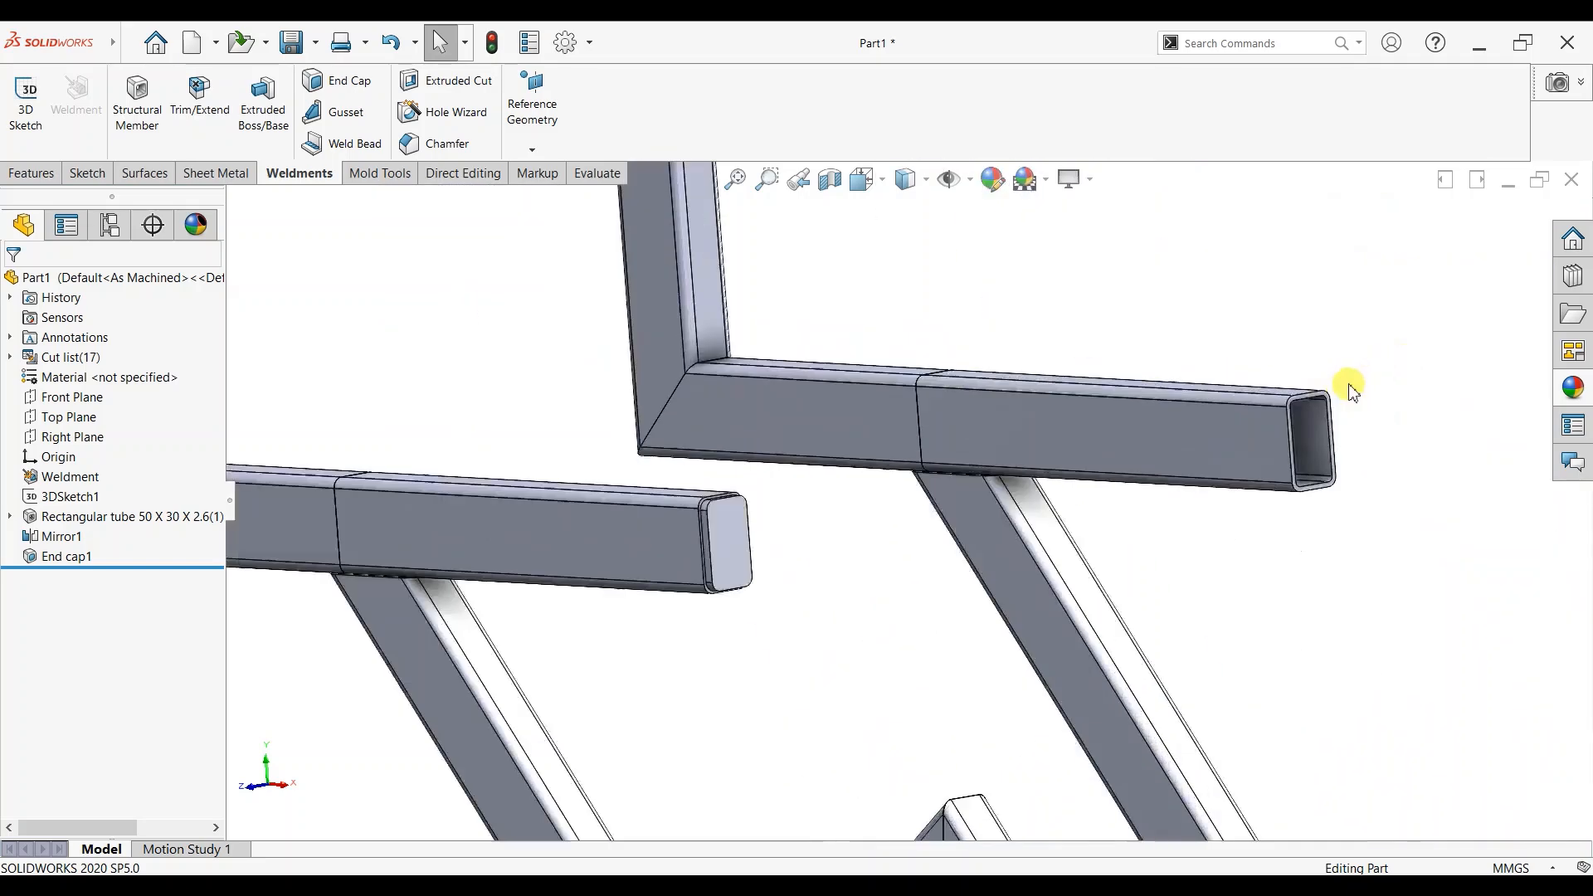
click(365, 90)
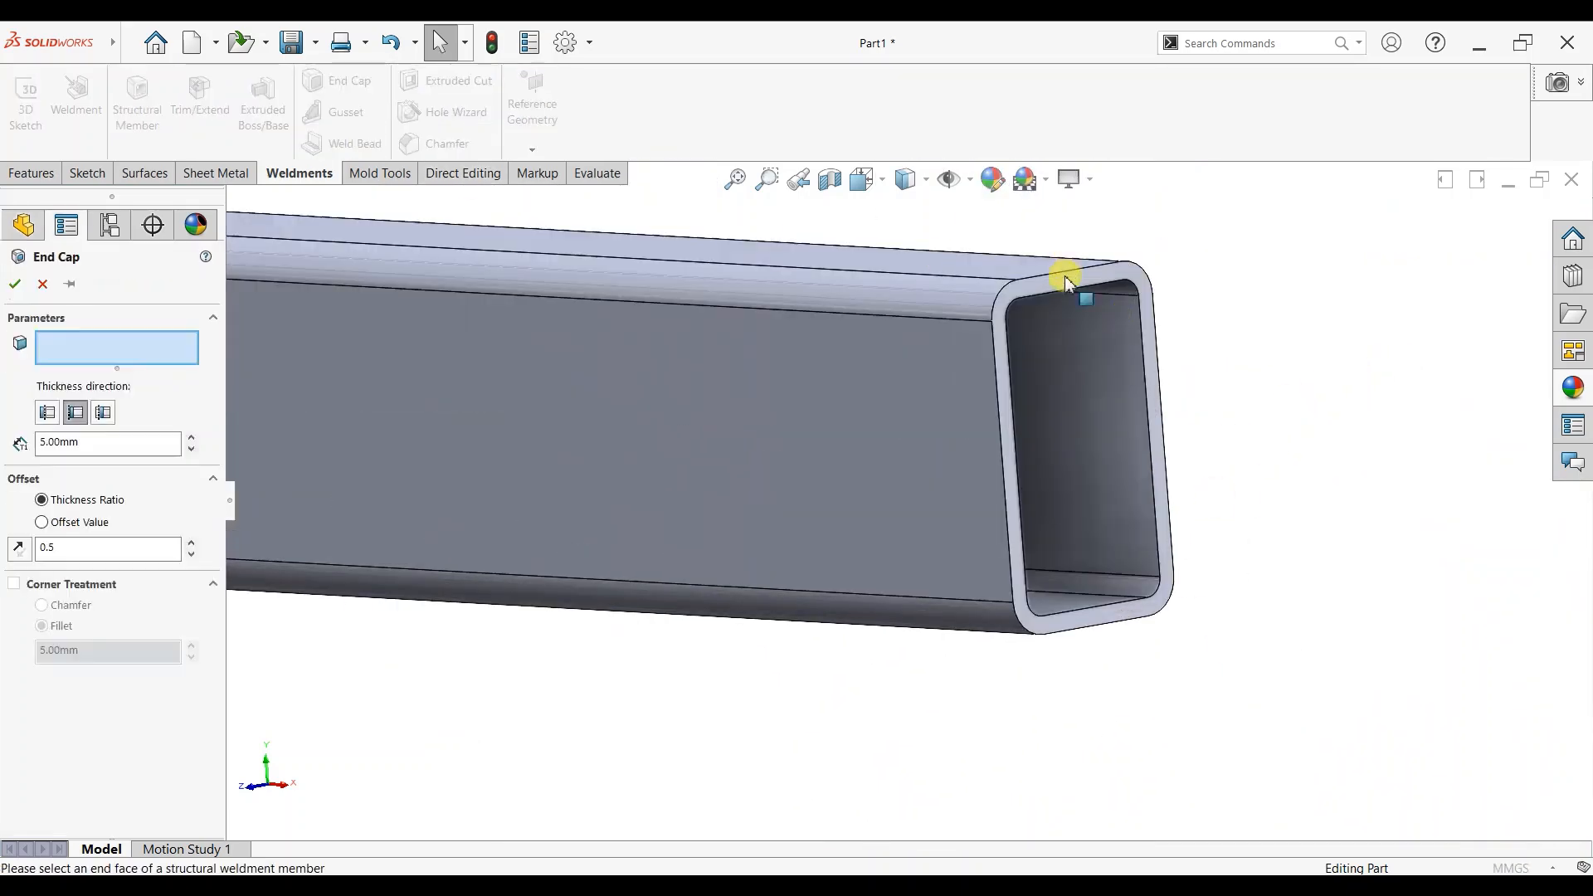
click(1062, 275)
click(41, 522)
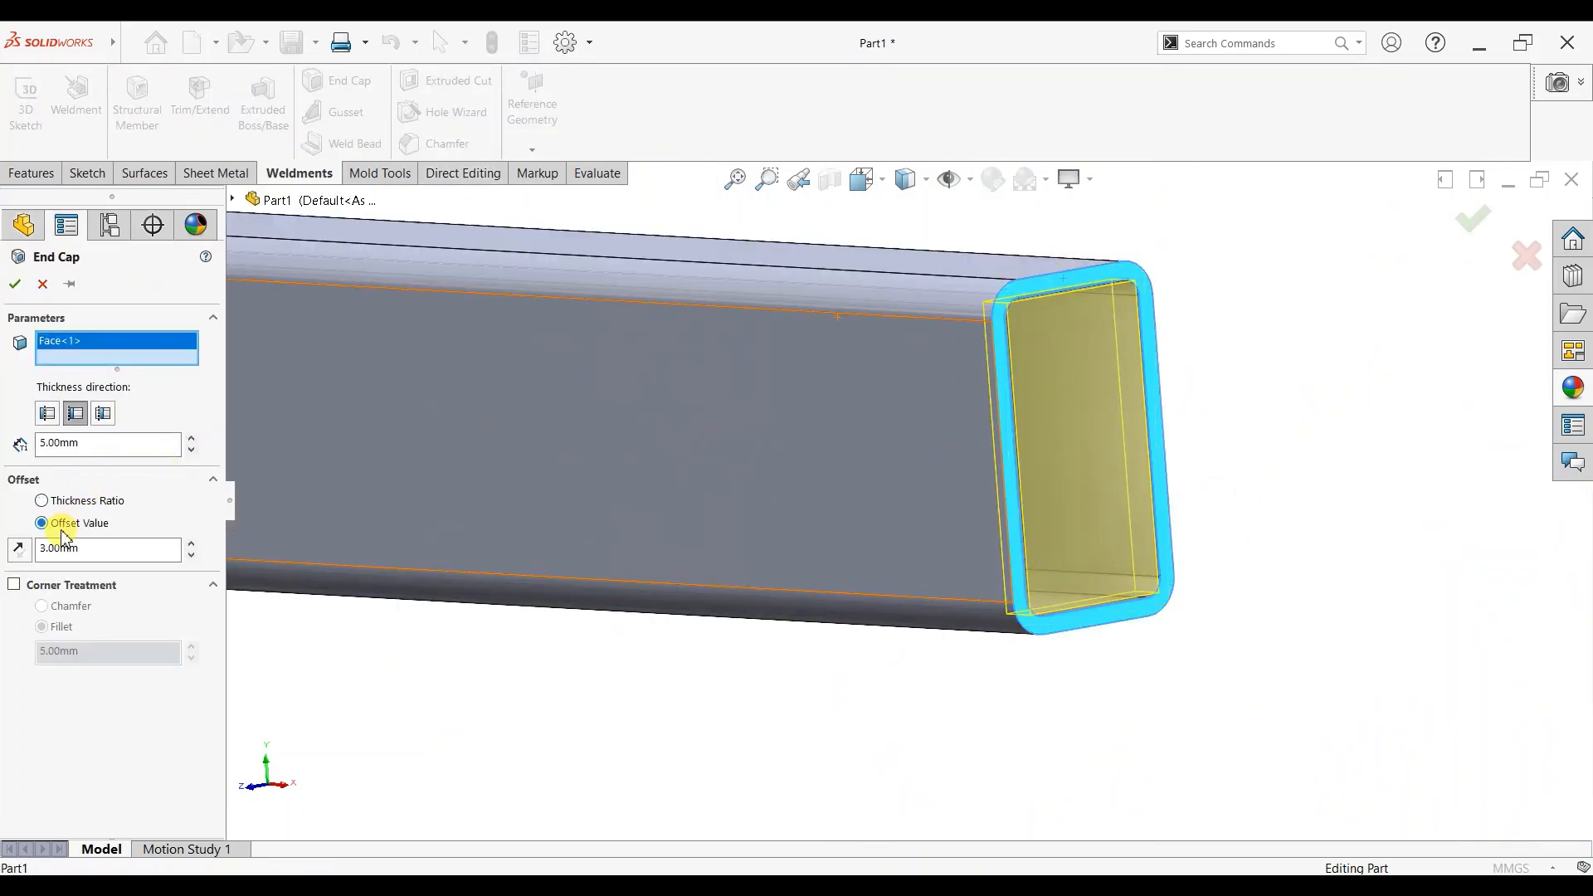
click(70, 505)
click(72, 584)
click(70, 651)
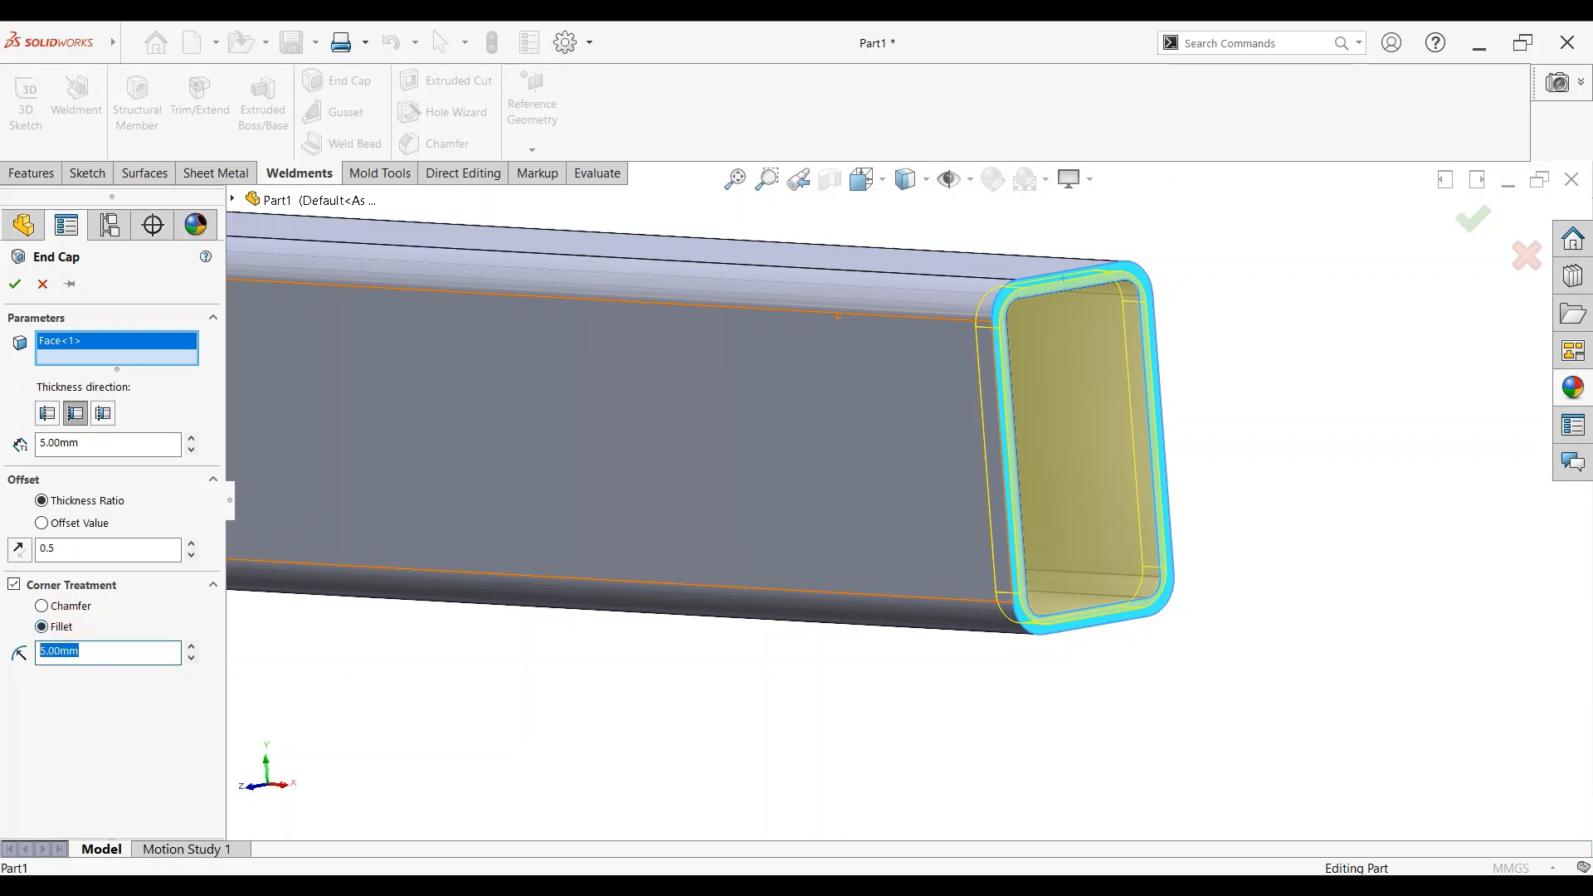
key(Return)
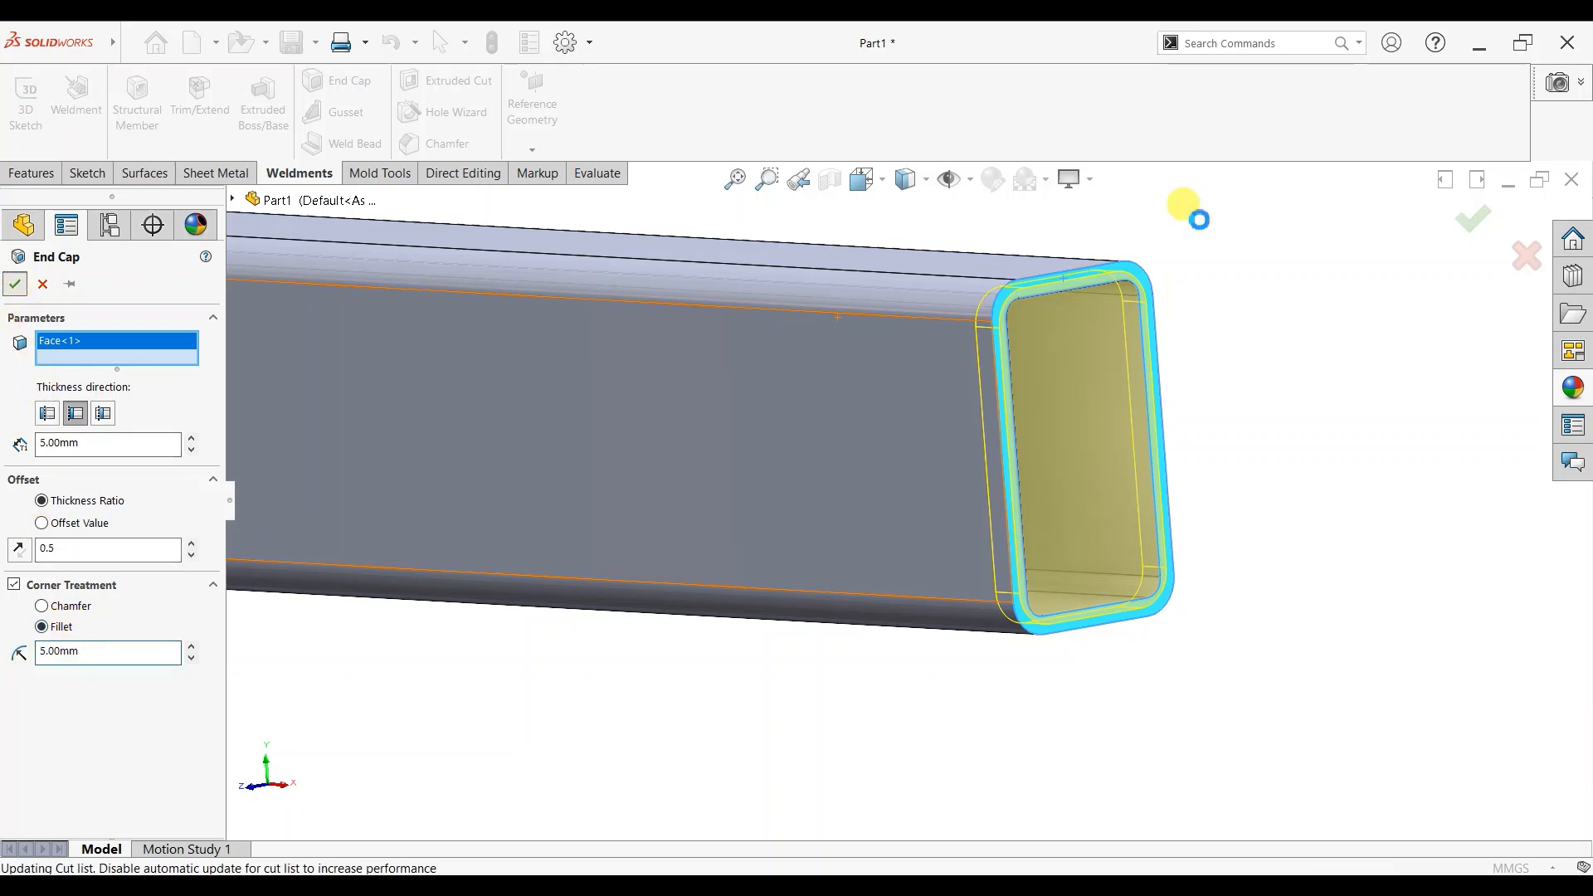
scroll(1217, 461, up, 10)
middle_drag(853, 419, 881, 456)
key(space)
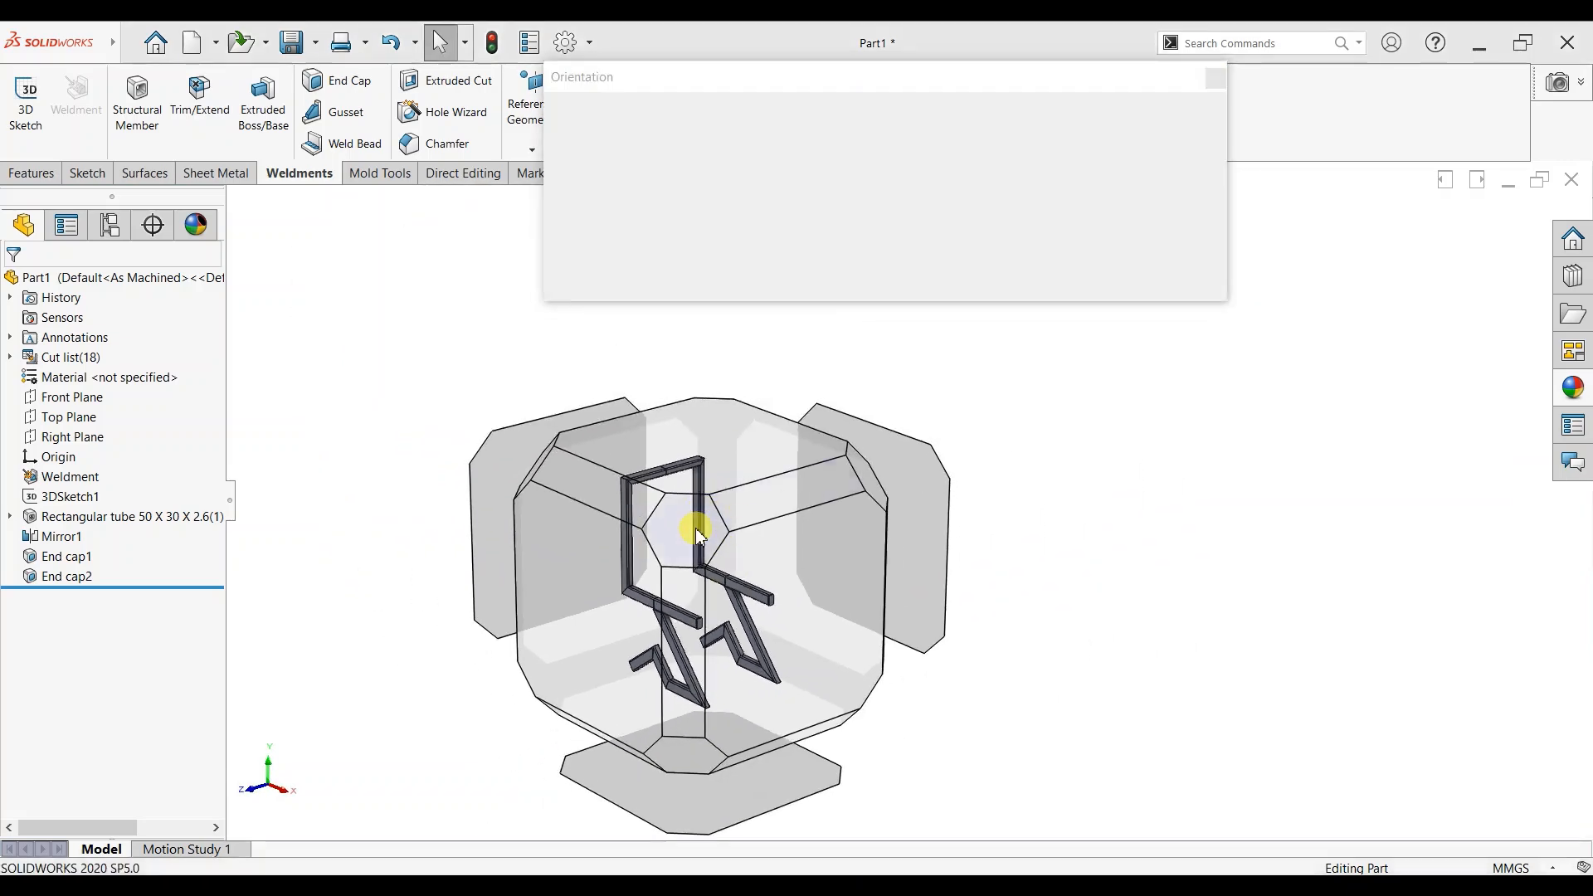
click(697, 530)
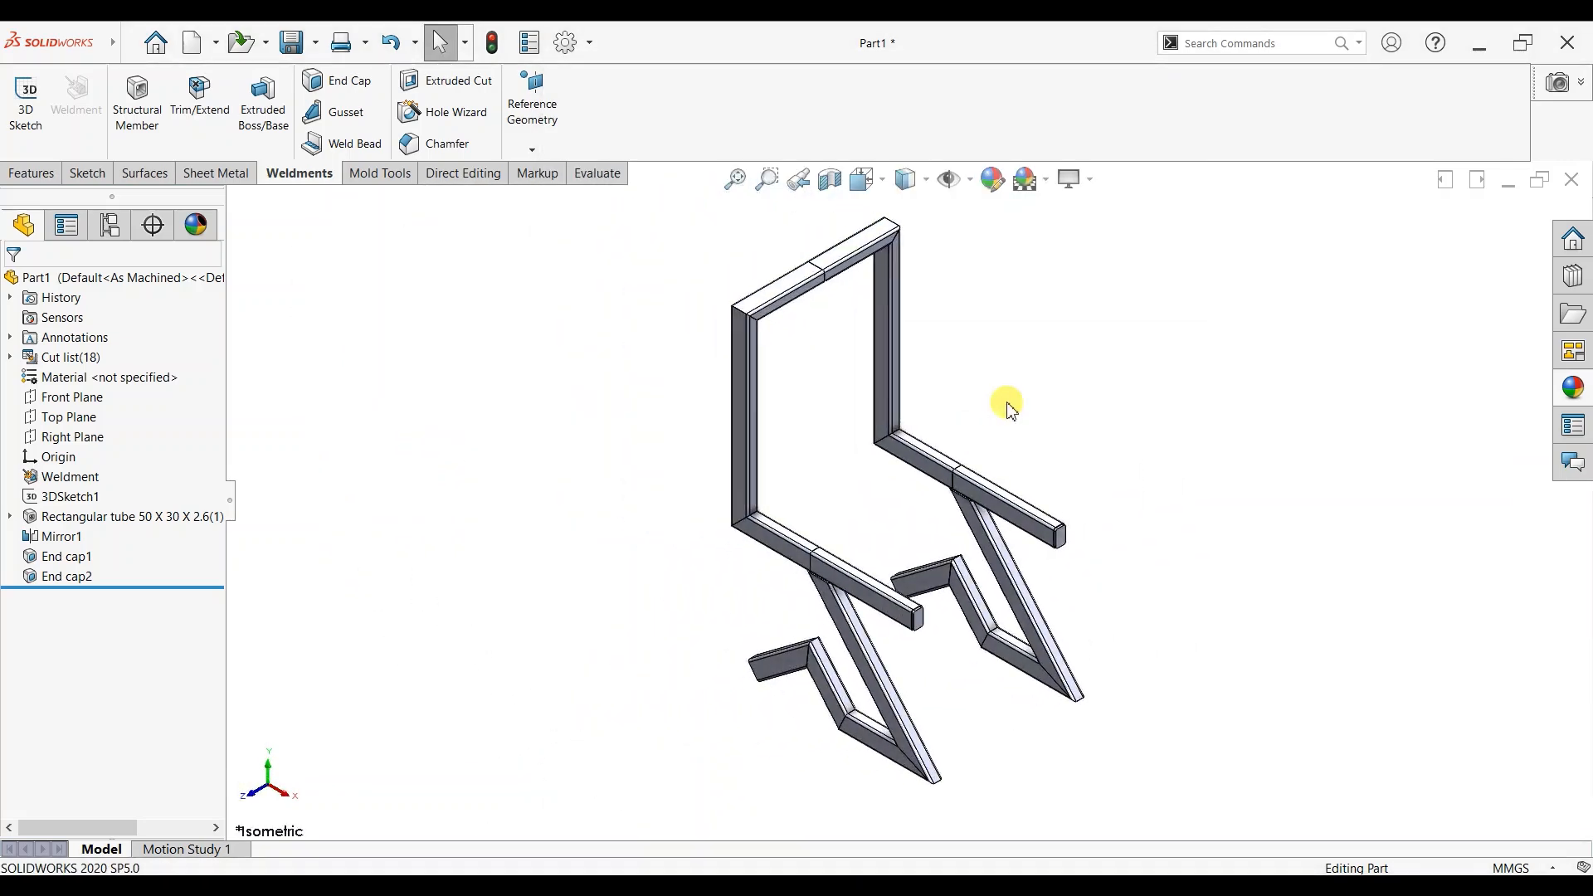
Step: Turn on shadows and start a gusset between the near-side horizontal tube's underside and the front face of its diagonal leg
click(1076, 180)
click(1103, 224)
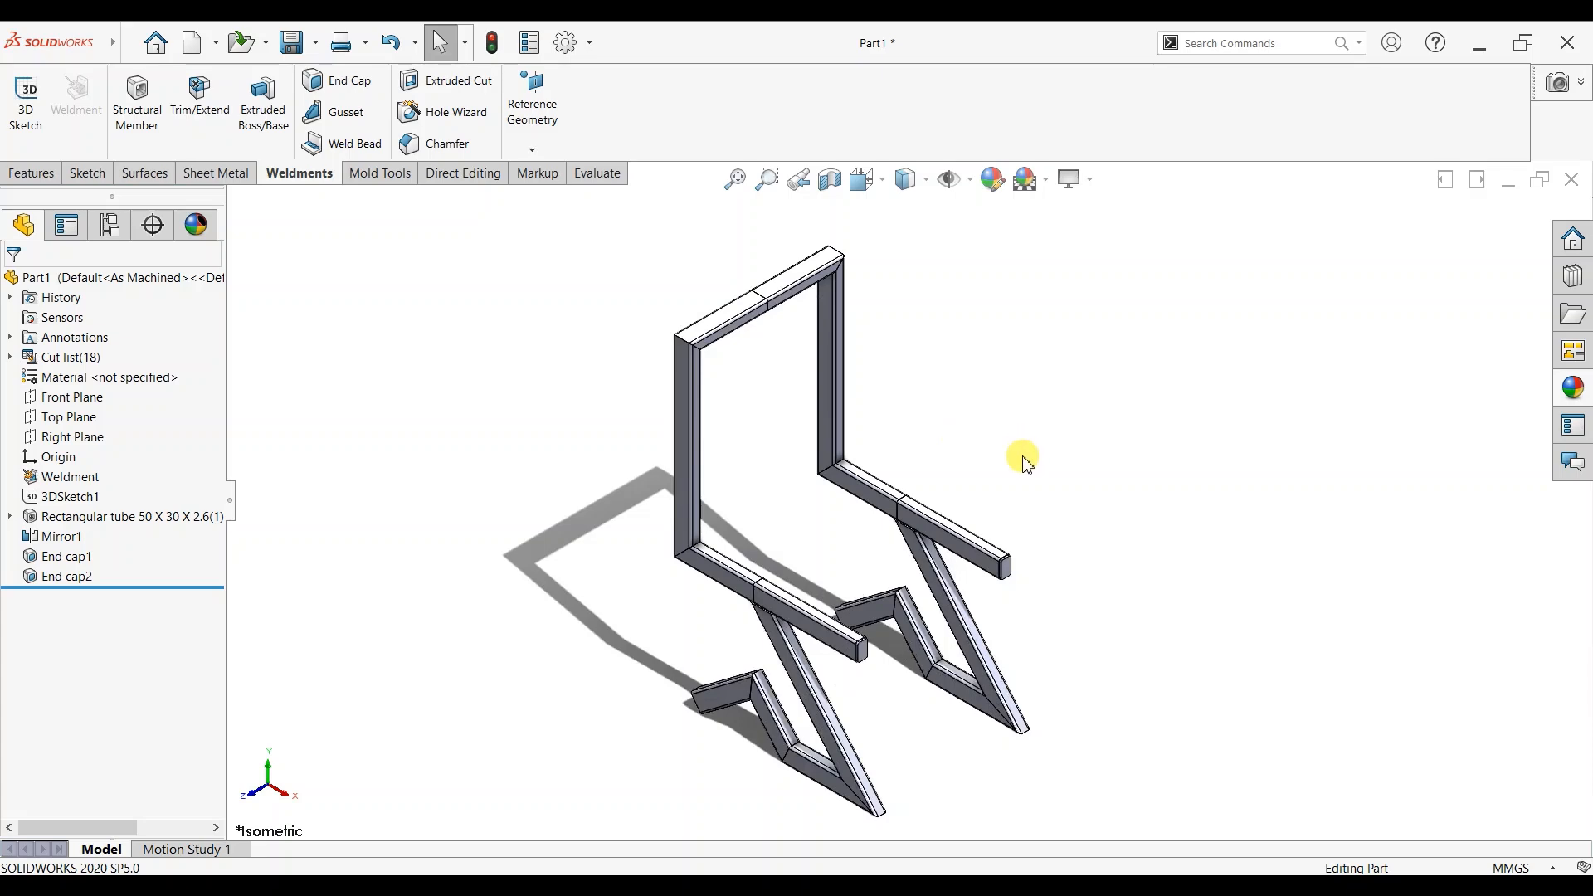
click(342, 113)
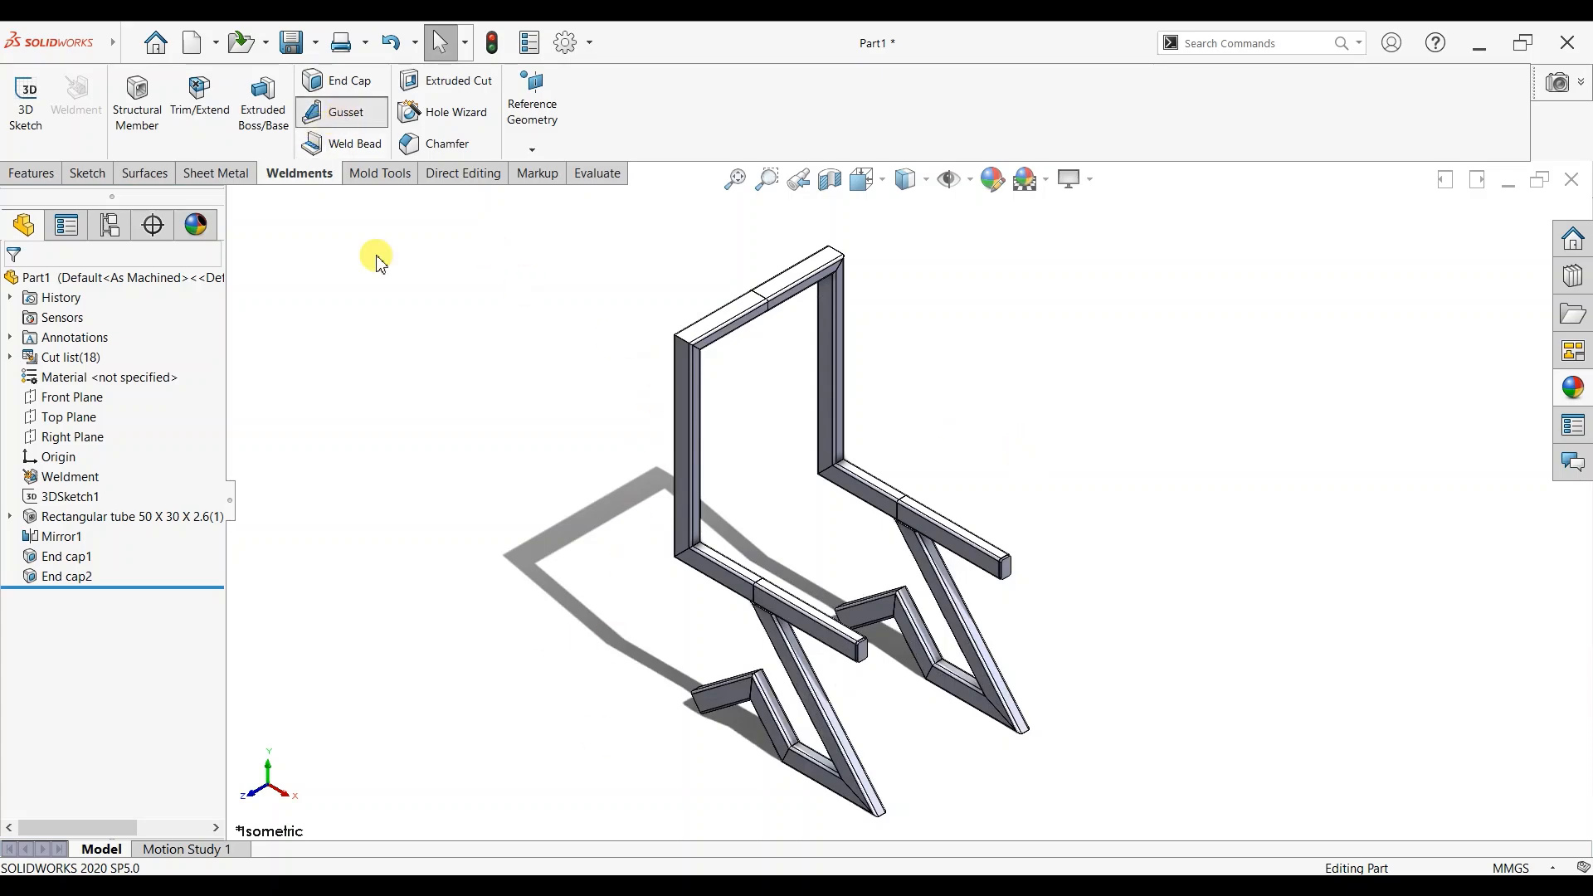
scroll(819, 596, down, 3)
middle_drag(860, 778, 794, 580)
scroll(794, 580, down, 3)
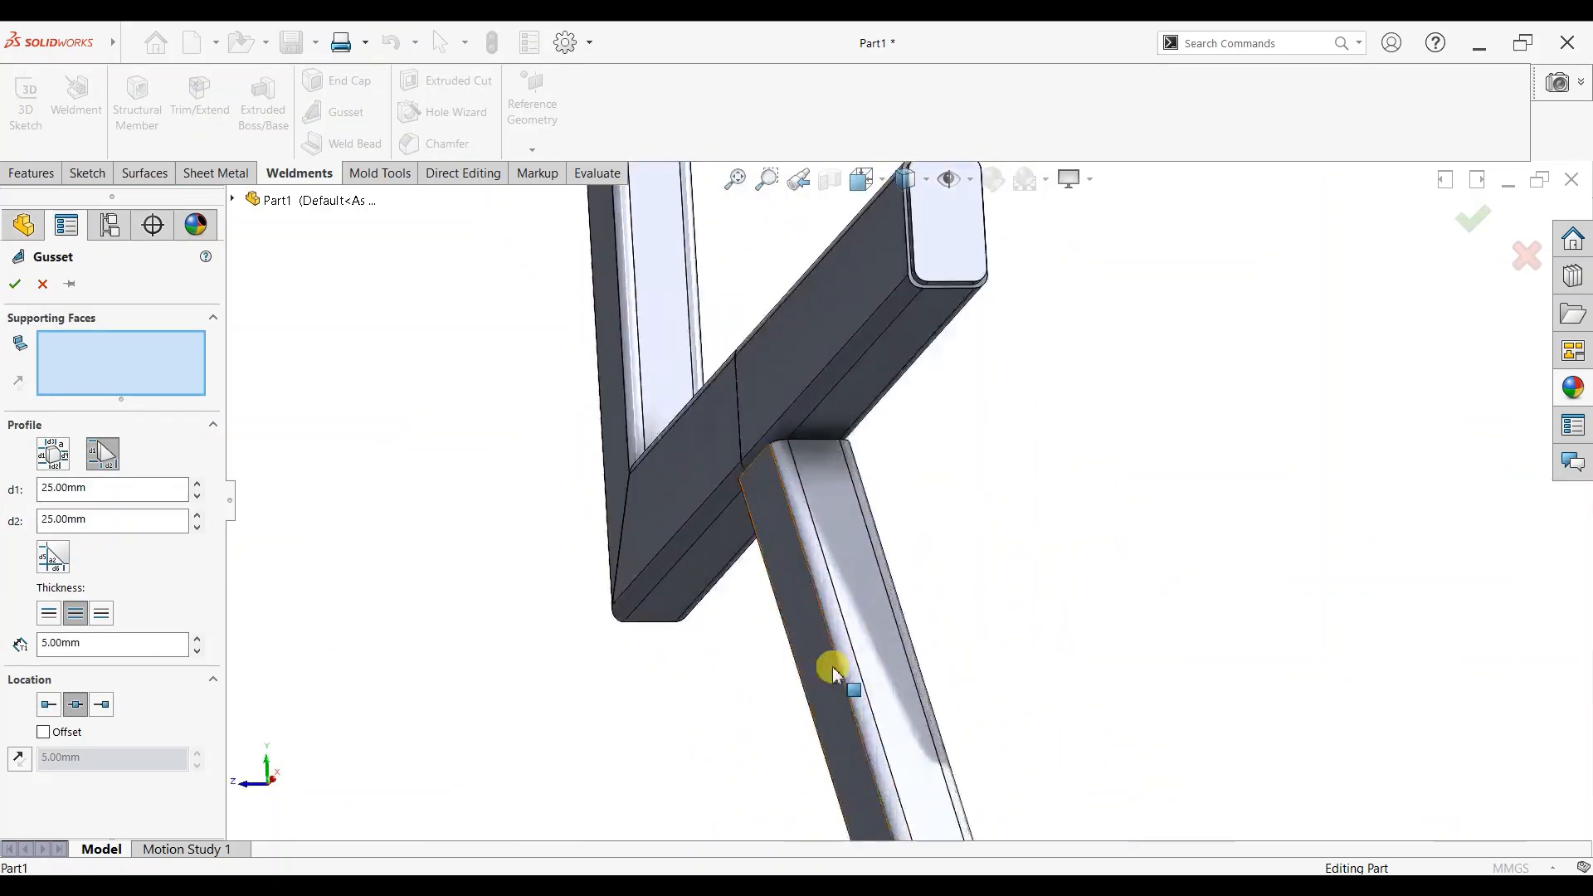
click(857, 398)
click(838, 500)
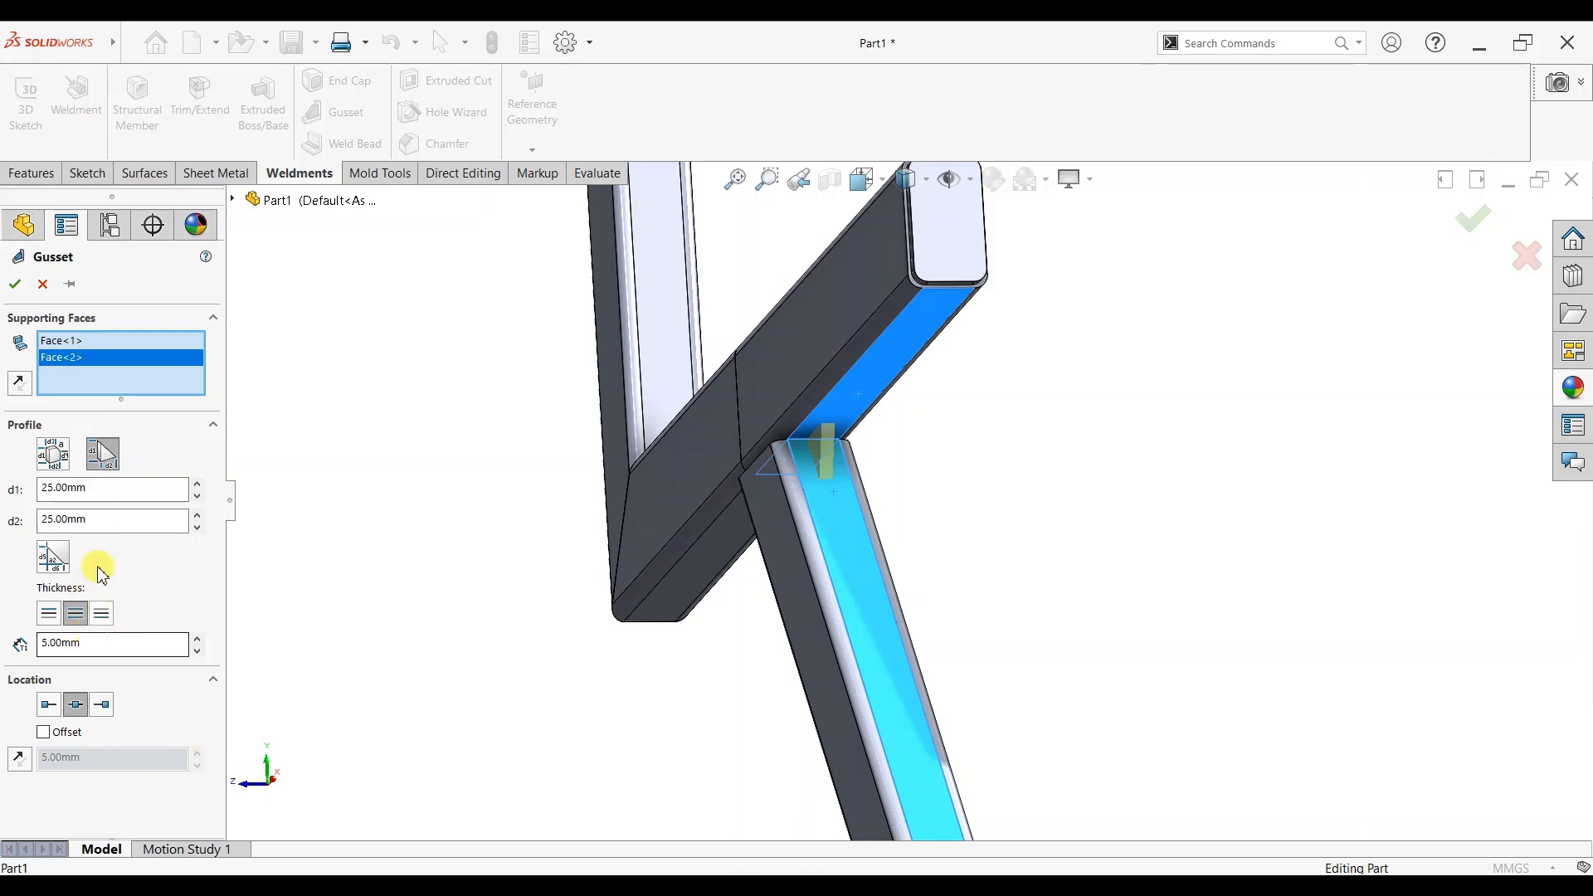
Step: Set the gusset's d1 and d2 lengths to 100 mm and create it with 5 mm thickness
drag(86, 488, 35, 495)
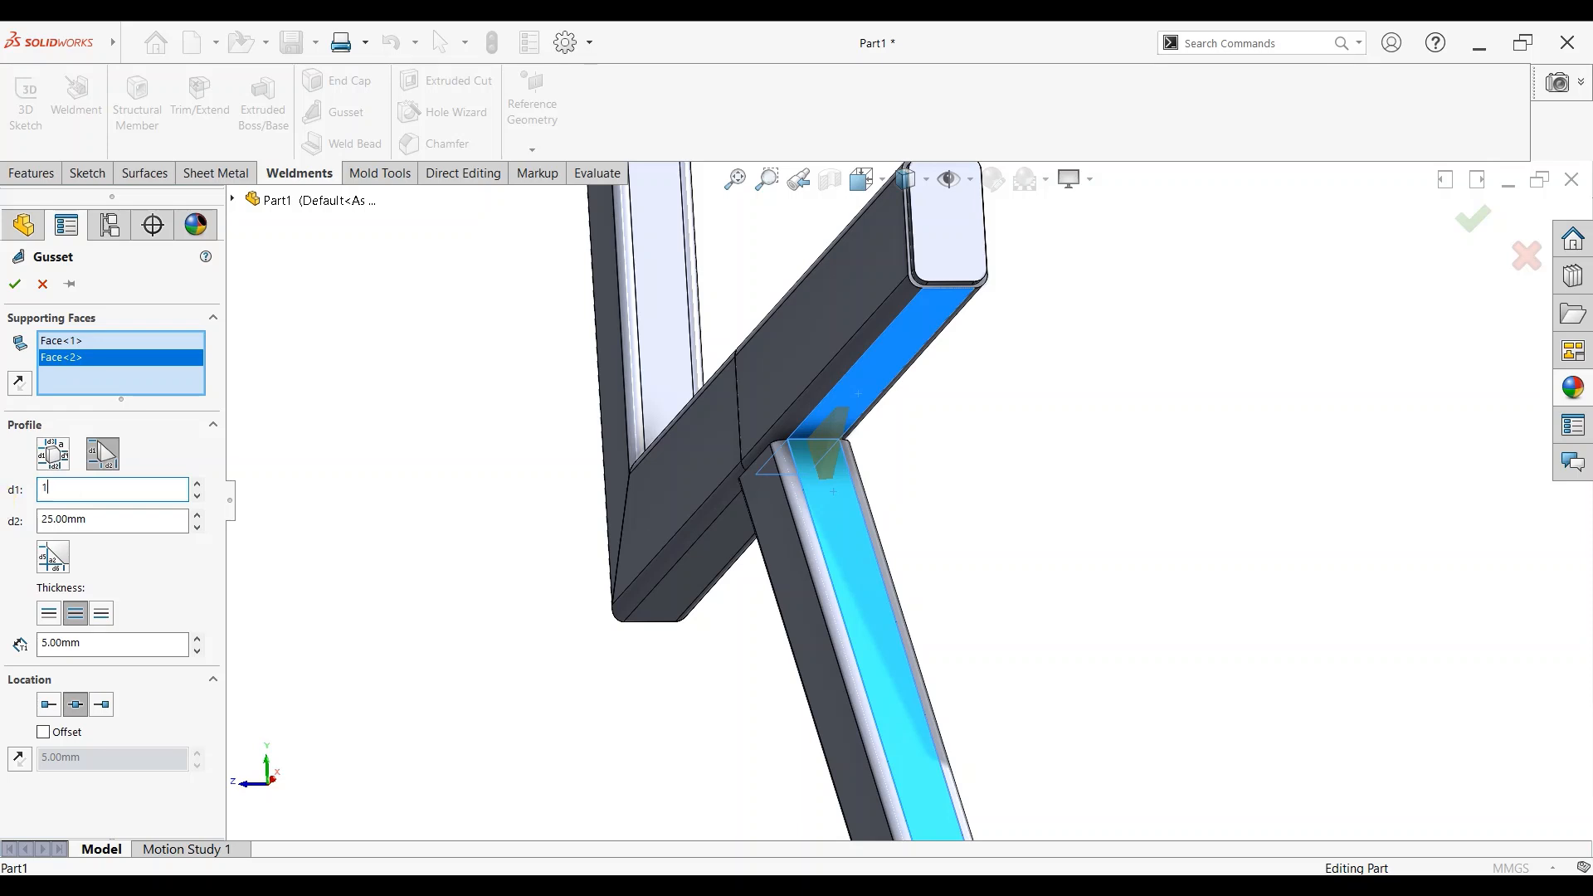
text(100.00mm)
key(Tab)
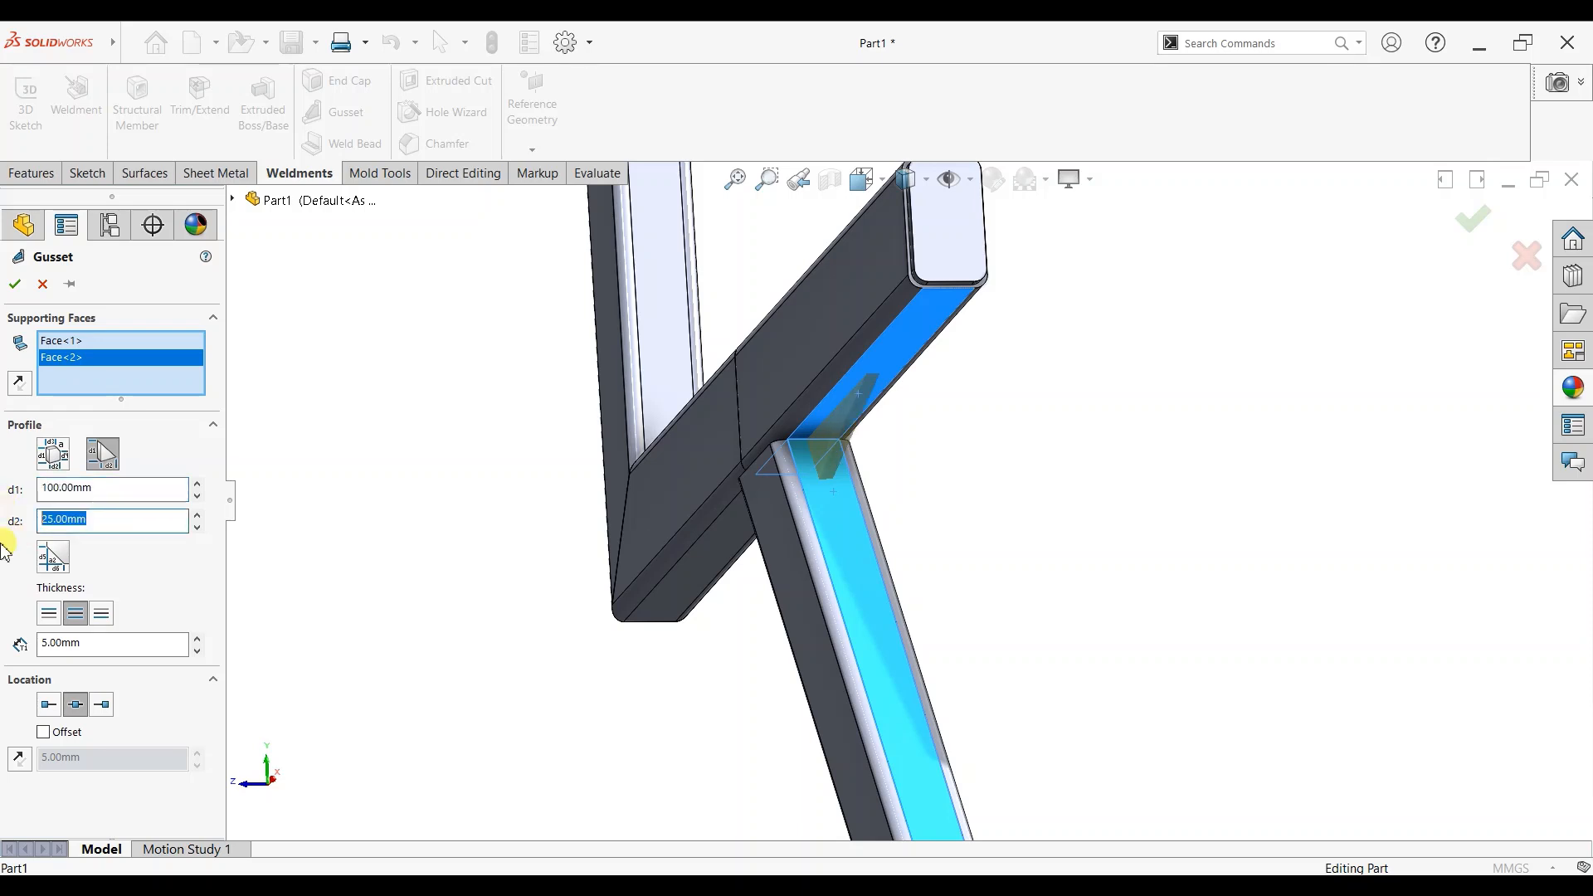
text(100)
key(Return)
scroll(913, 358, up, 5)
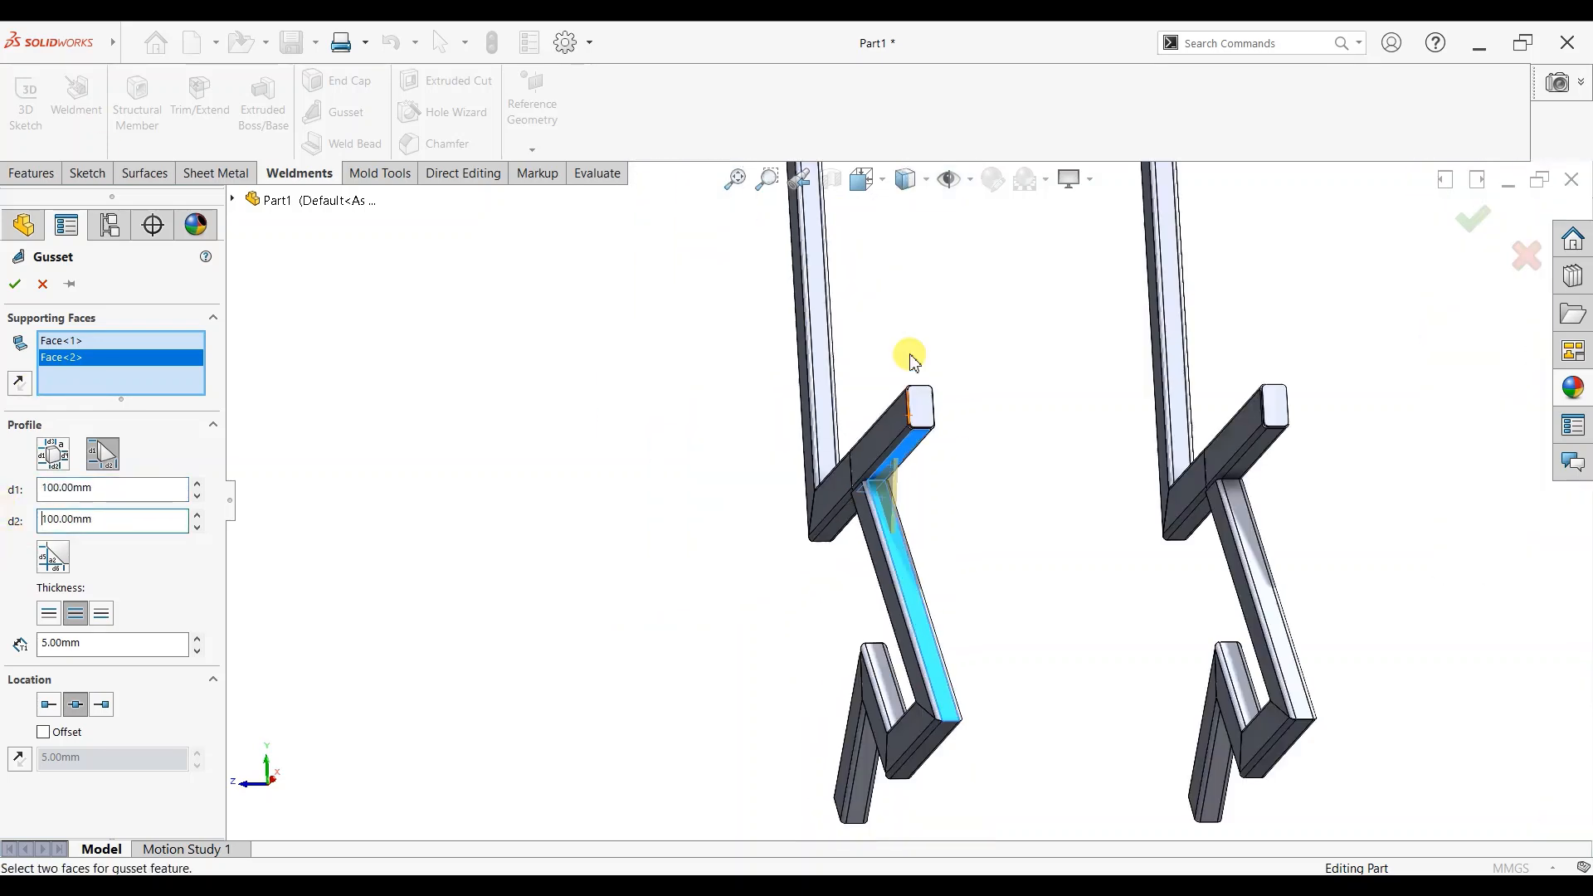
click(25, 287)
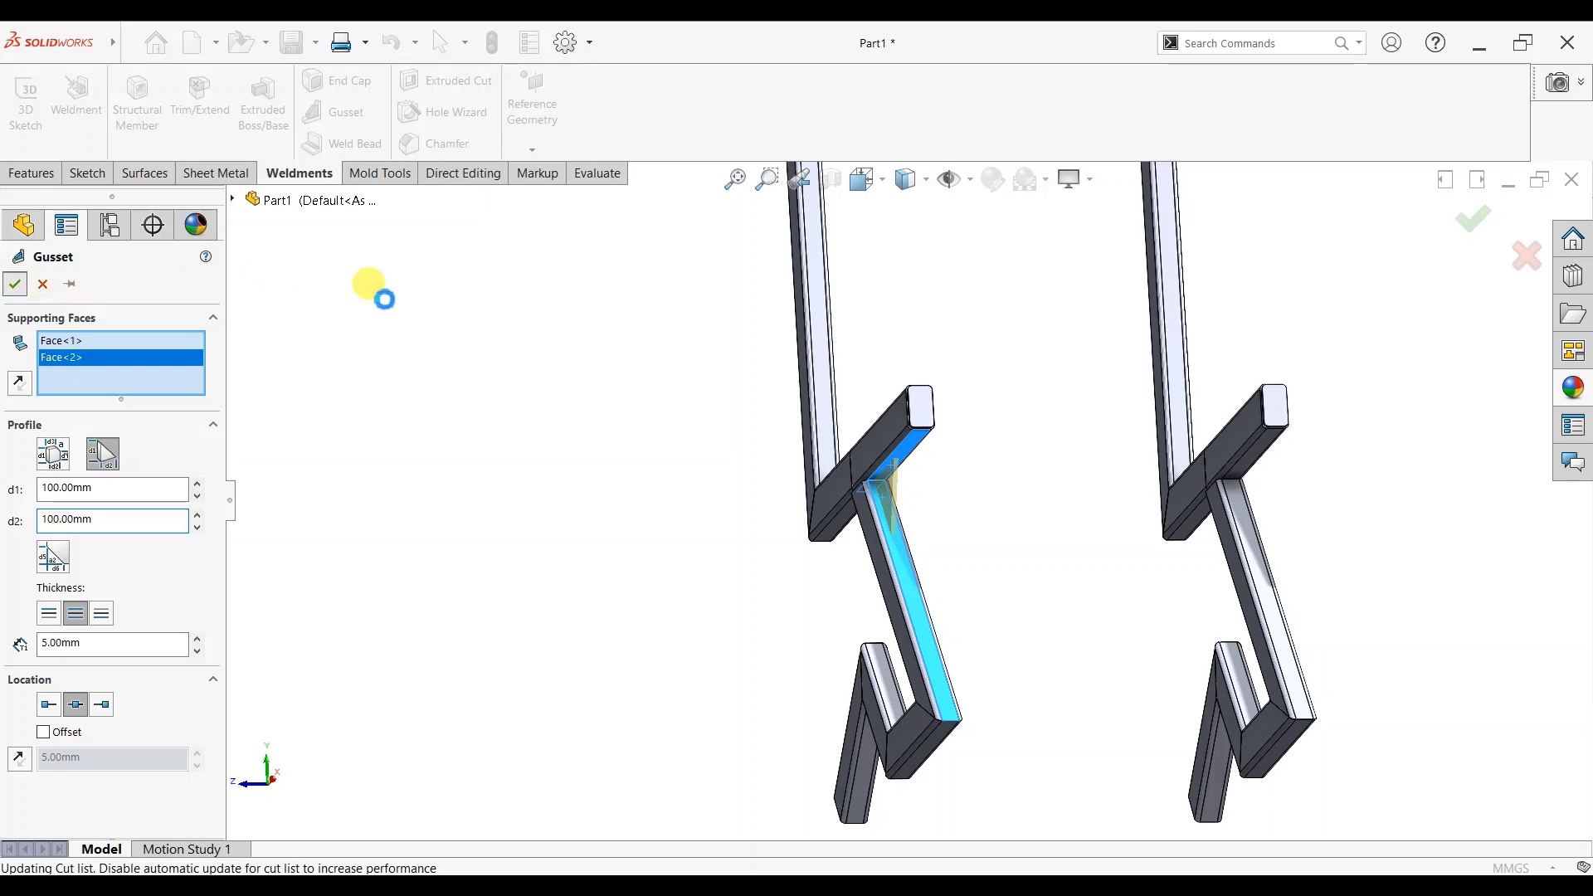
Step: Add a 100 × 100 mm gusset, 5 mm thick, between the far-side horizontal tube's underside and its diagonal leg
click(339, 97)
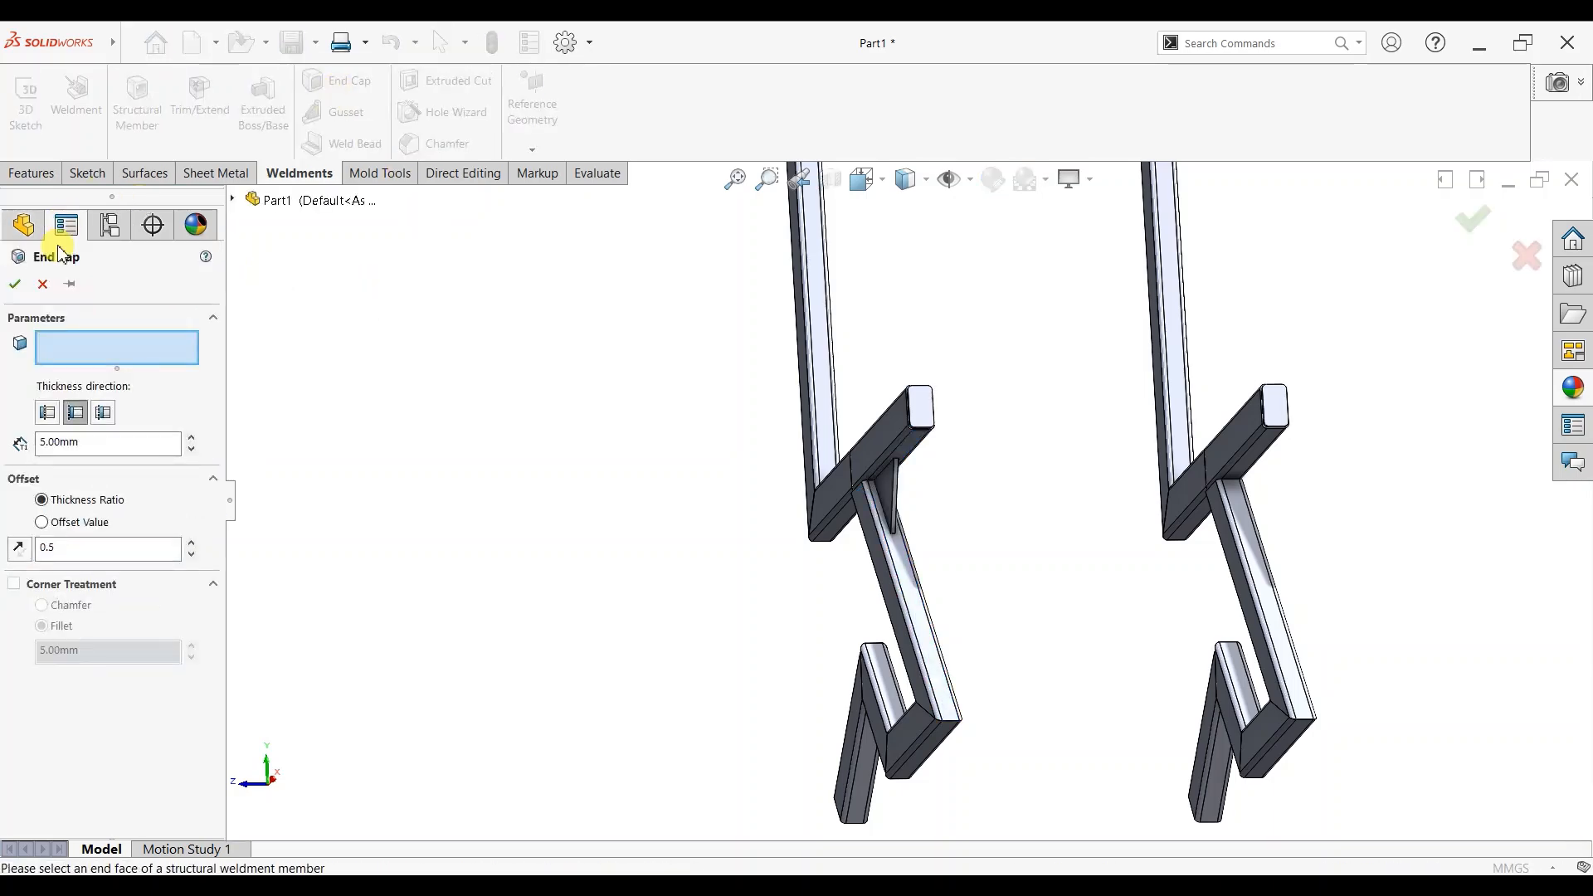
click(43, 285)
click(346, 112)
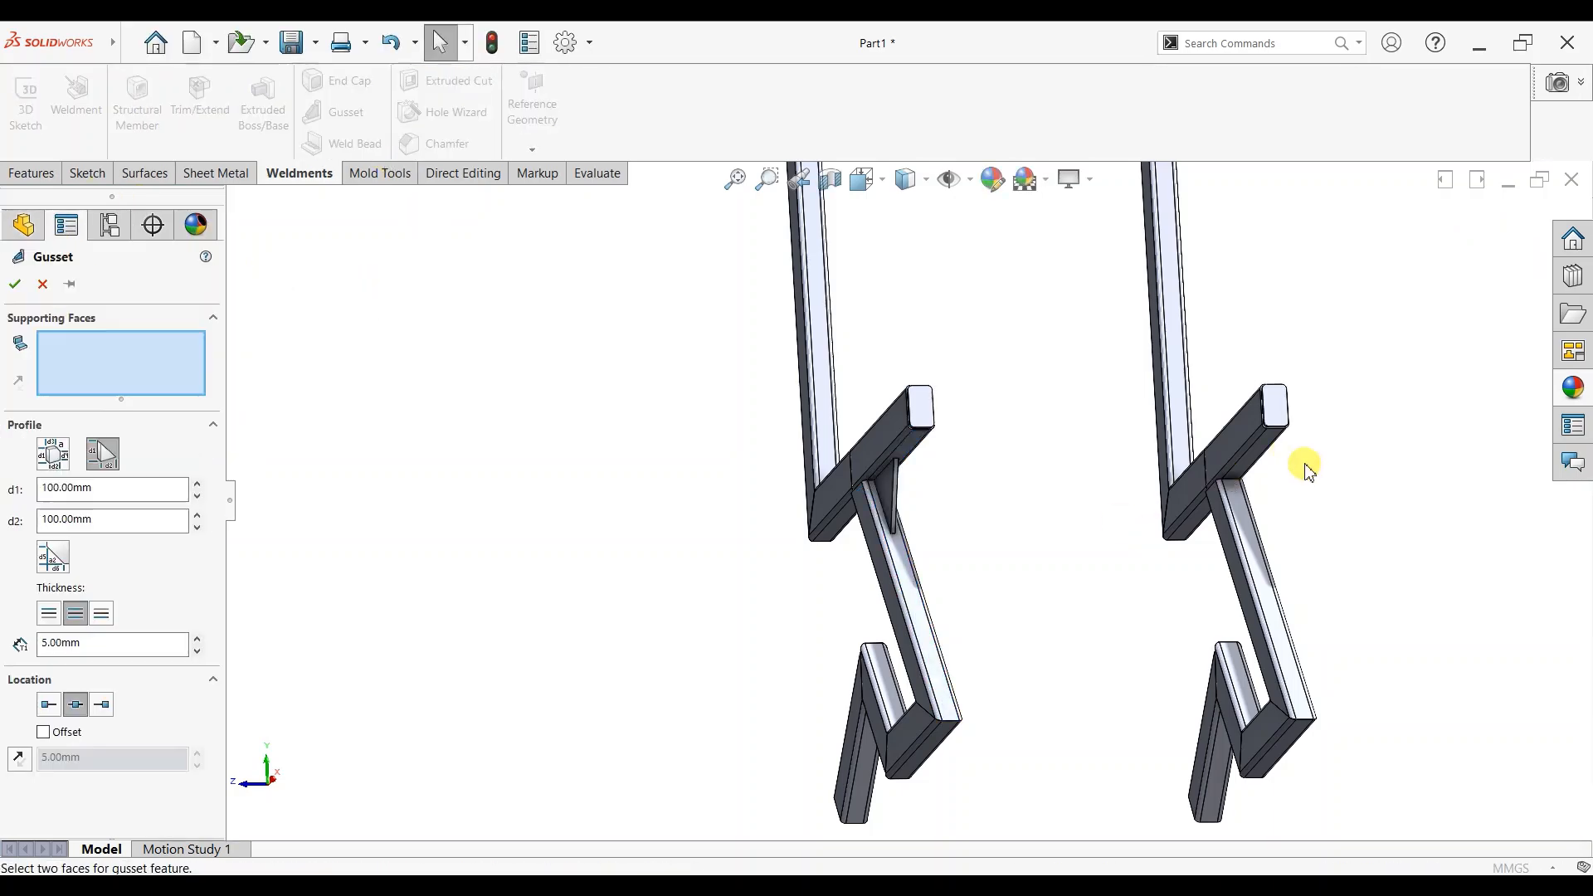
scroll(1078, 469, down, 5)
click(1029, 448)
click(1019, 512)
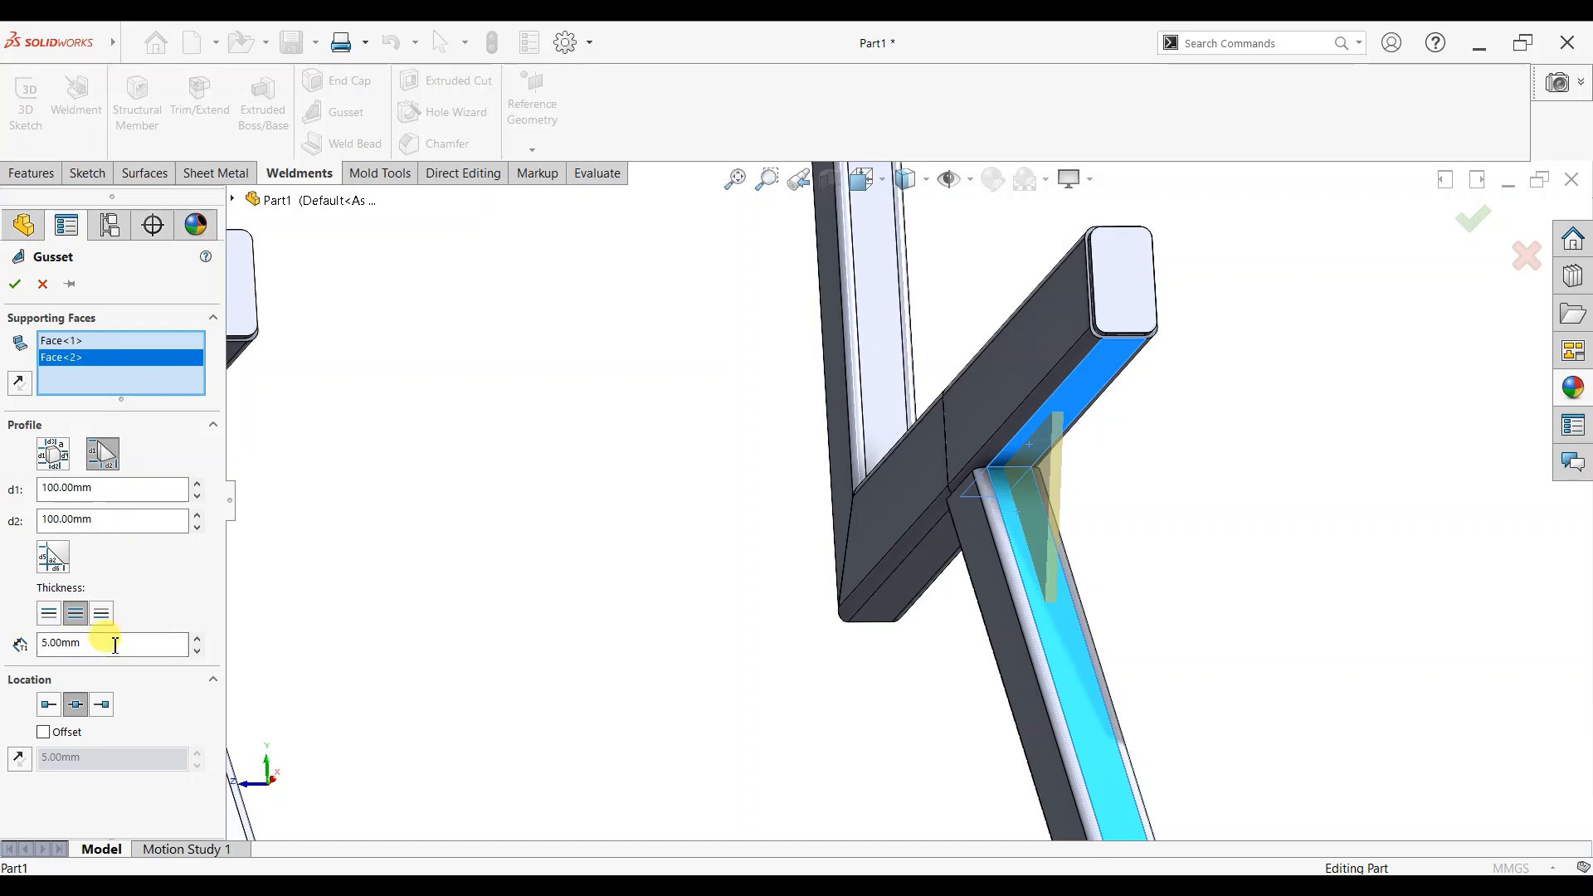
click(14, 287)
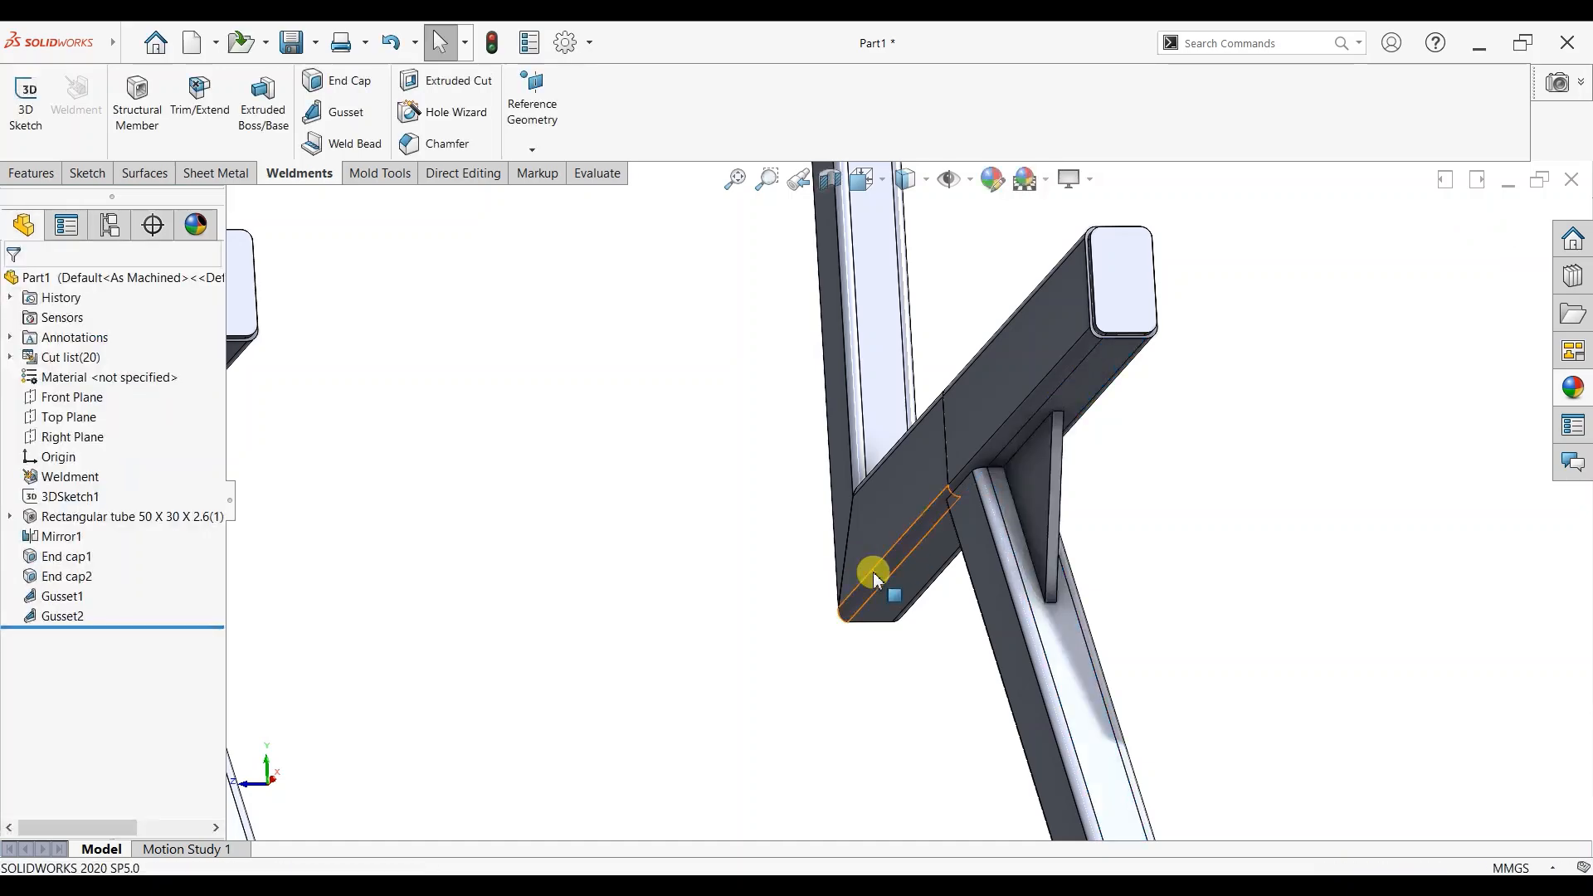
Step: Add a 100 × 100 mm gusset, 5 mm thick, inside the backrest's near-side upper corner
scroll(867, 560, up, 5)
middle_drag(860, 558, 611, 221)
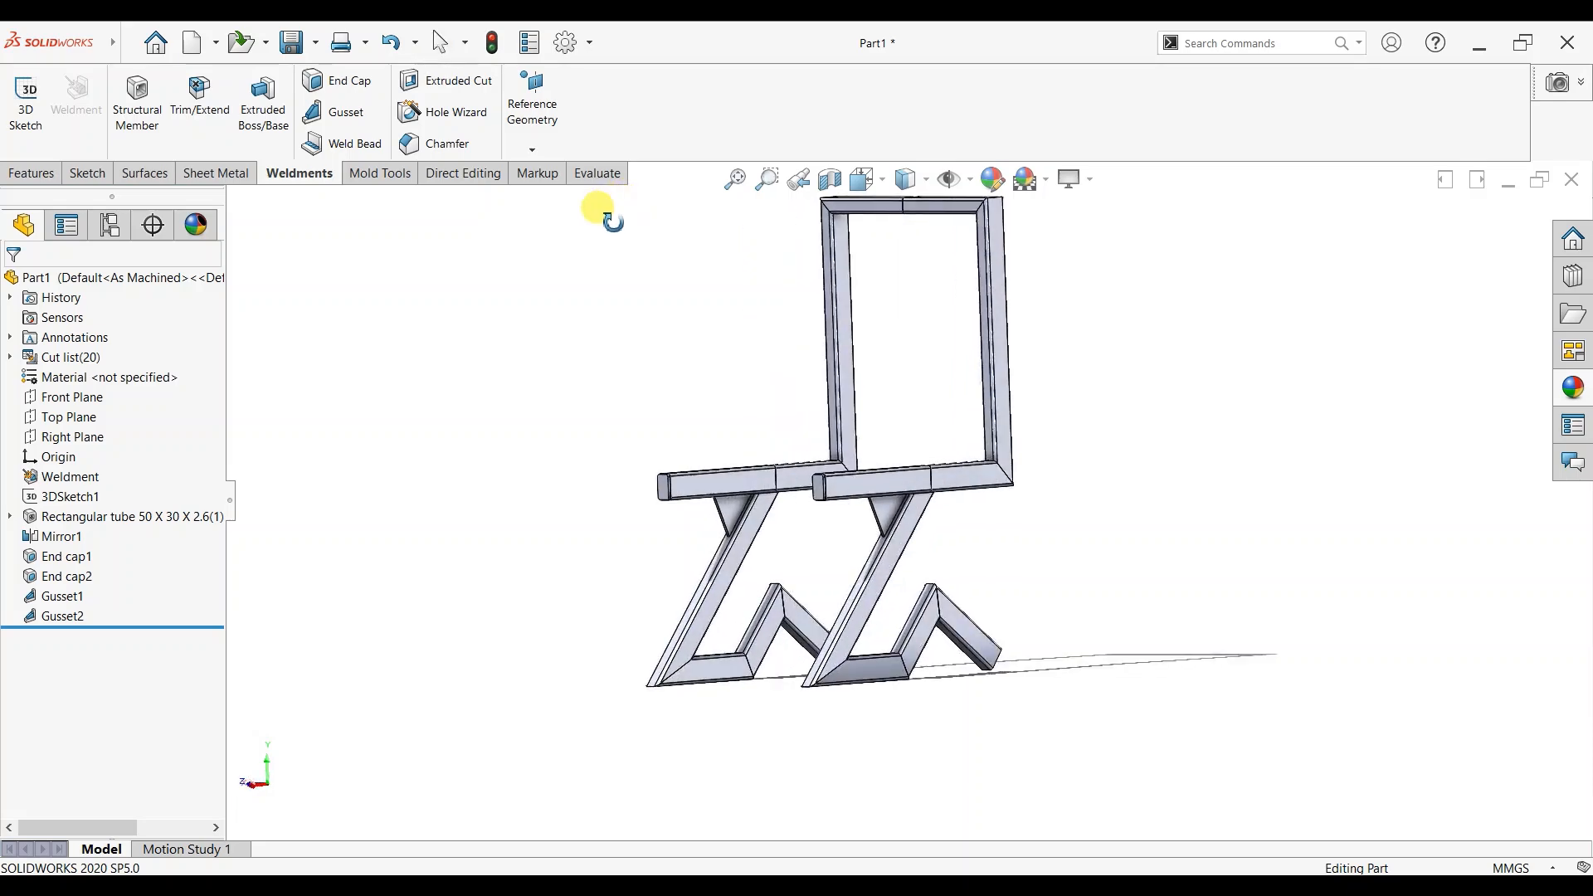
scroll(917, 213, down, 6)
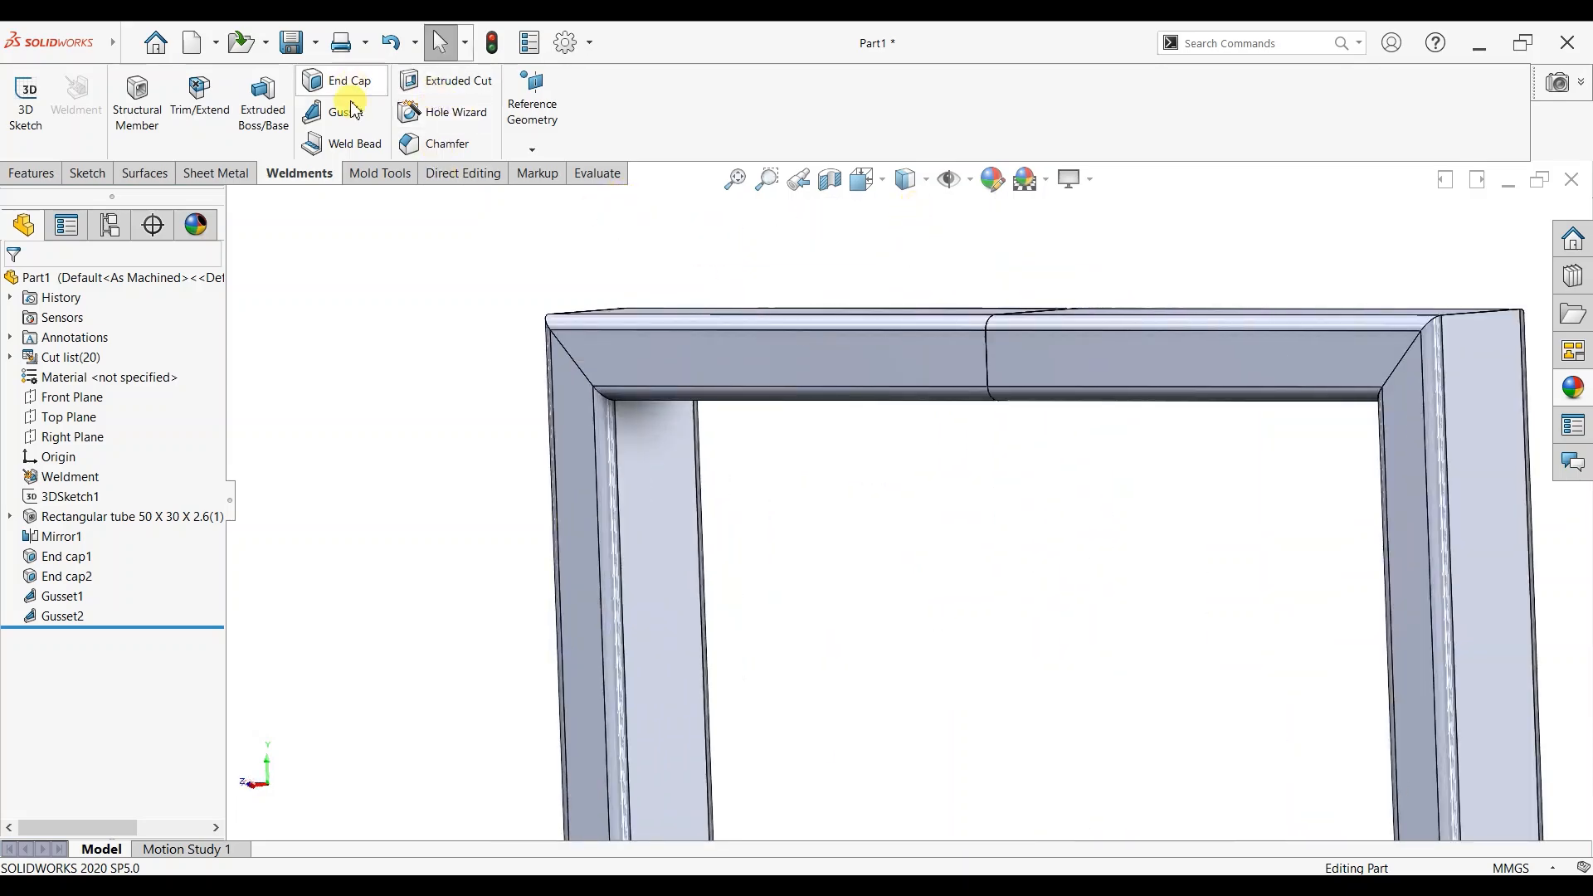
click(663, 456)
middle_drag(719, 495, 711, 373)
click(711, 373)
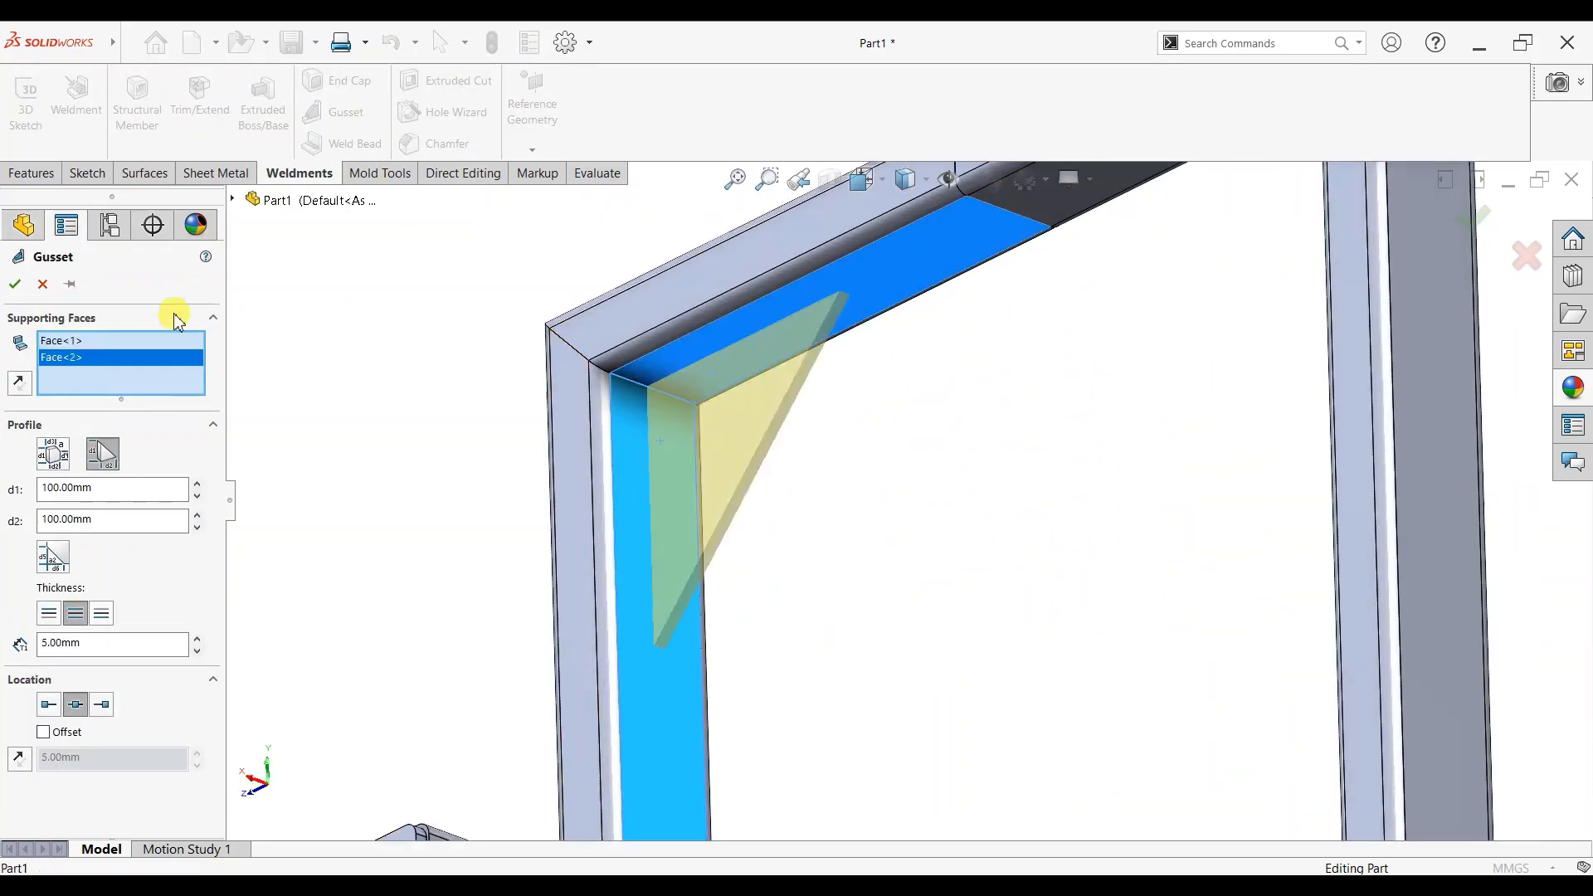
click(15, 285)
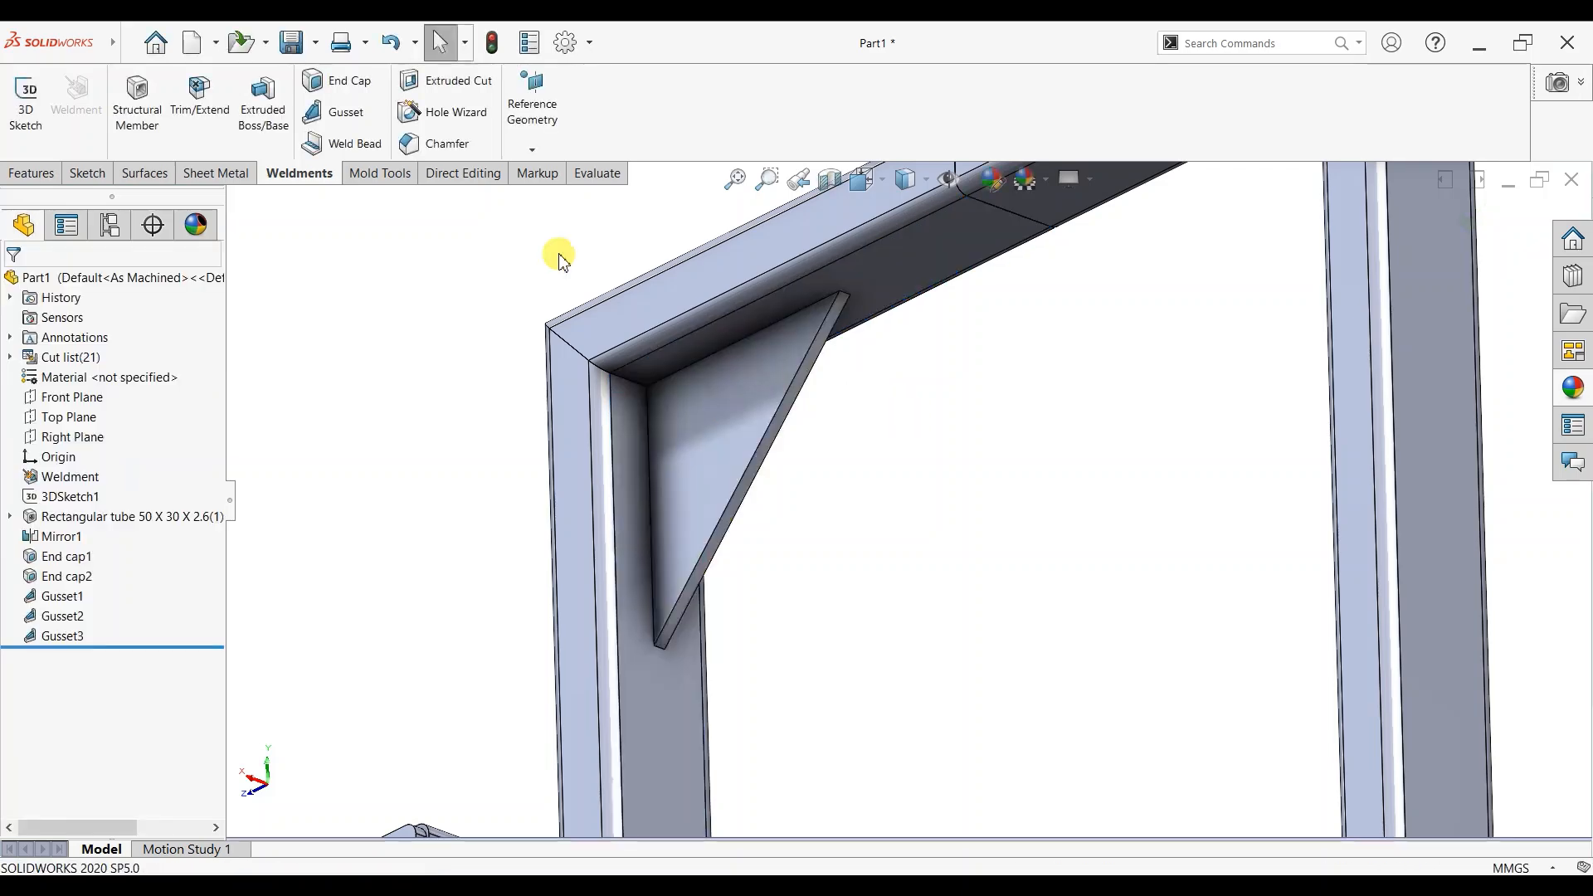
Step: Add a 100 × 100 mm gusset, 5 mm thick, inside the backrest's far-side upper corner
click(338, 111)
scroll(1134, 358, up, 4)
middle_drag(1134, 363, 1255, 290)
click(1006, 324)
click(1079, 390)
click(16, 285)
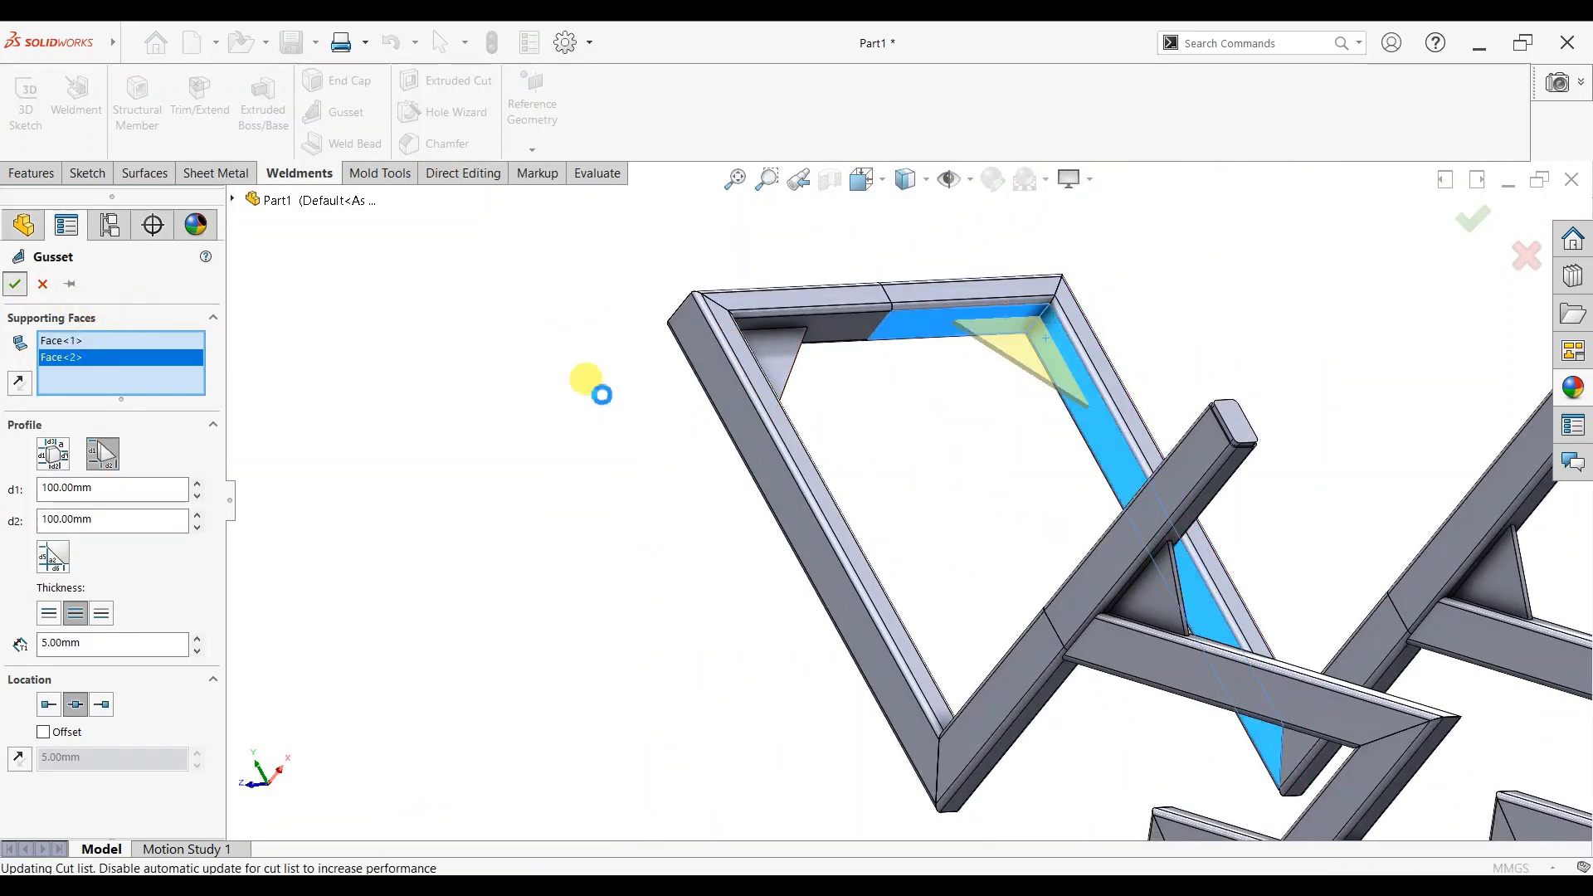
scroll(1145, 572, up, 3)
middle_drag(1185, 596, 1288, 580)
scroll(1133, 389, down, 2)
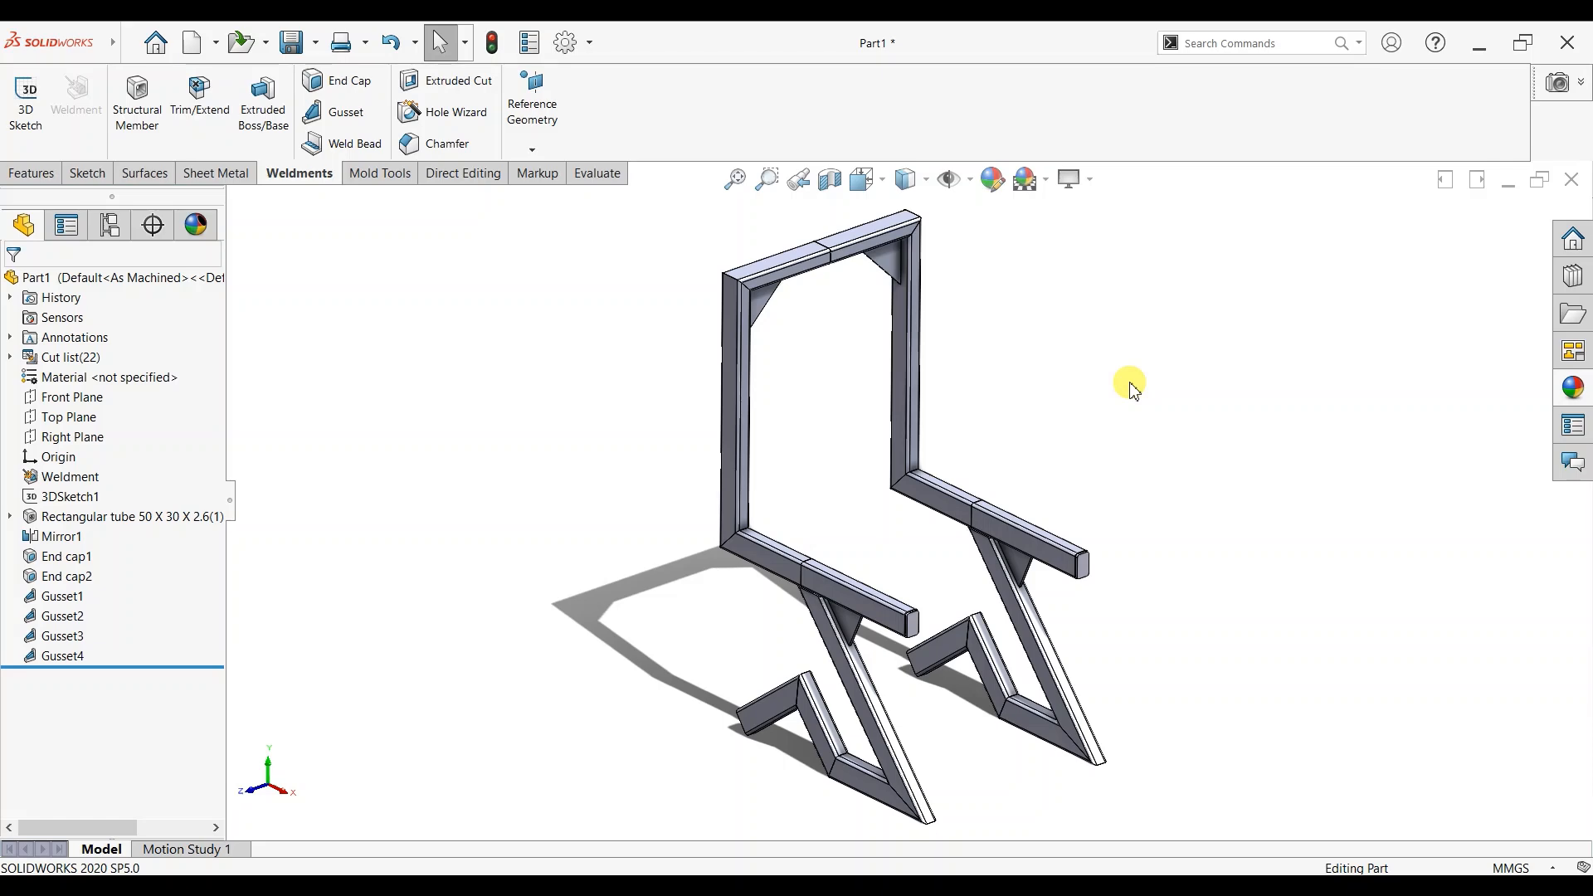
Step: Create a mid plane between the outer side faces of the two backrest uprights and return to isometric view
scroll(1000, 328, down, 2)
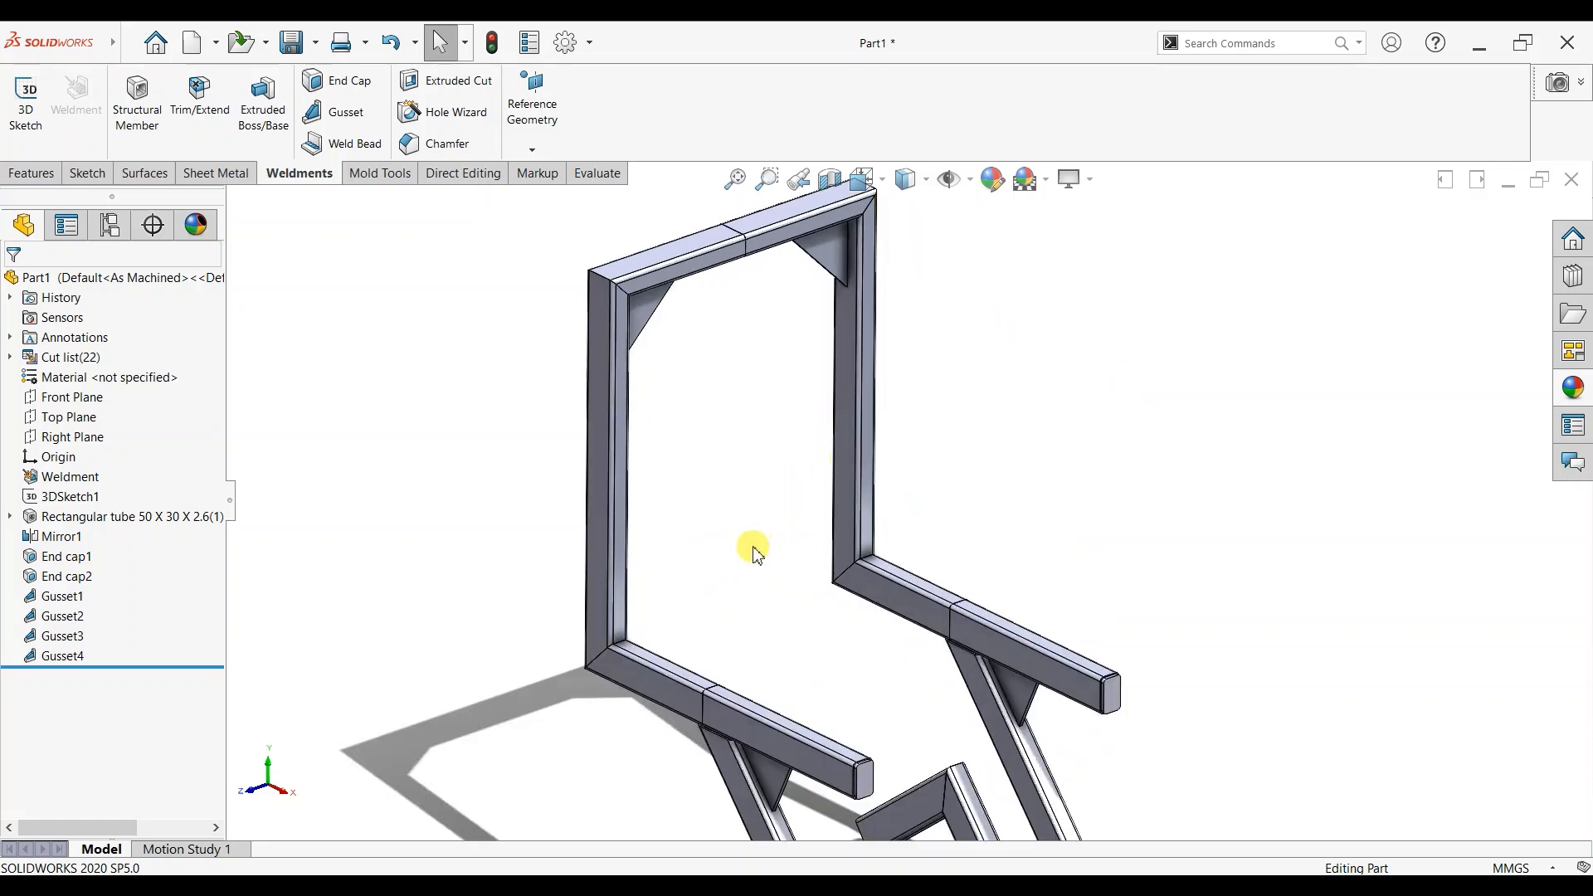
scroll(755, 555, down, 2)
scroll(752, 548, up, 5)
scroll(848, 365, down, 2)
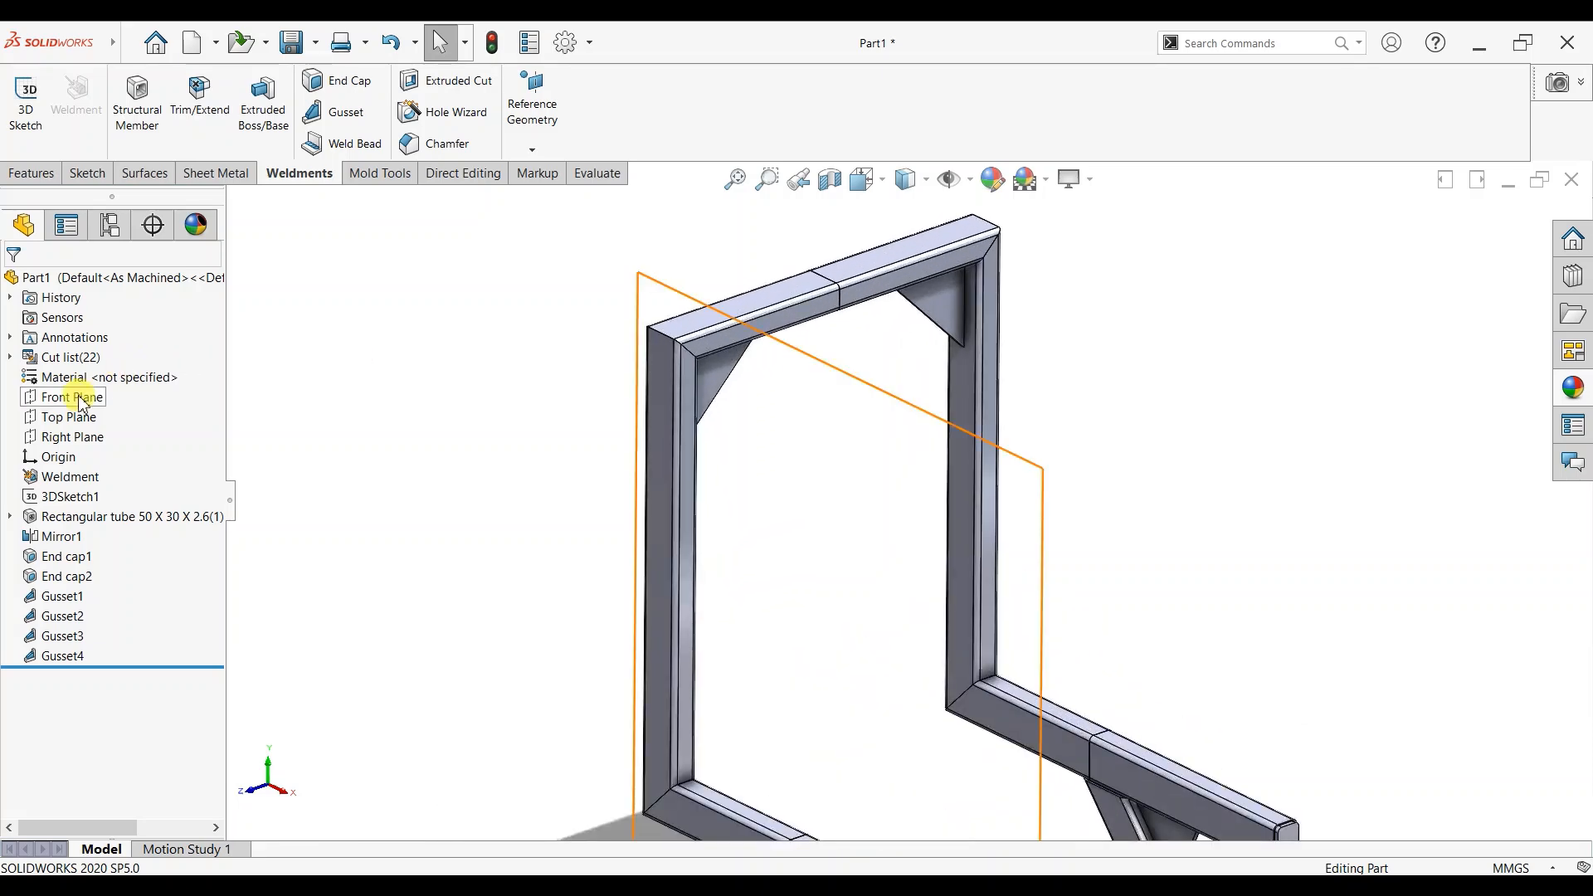
click(532, 148)
click(544, 171)
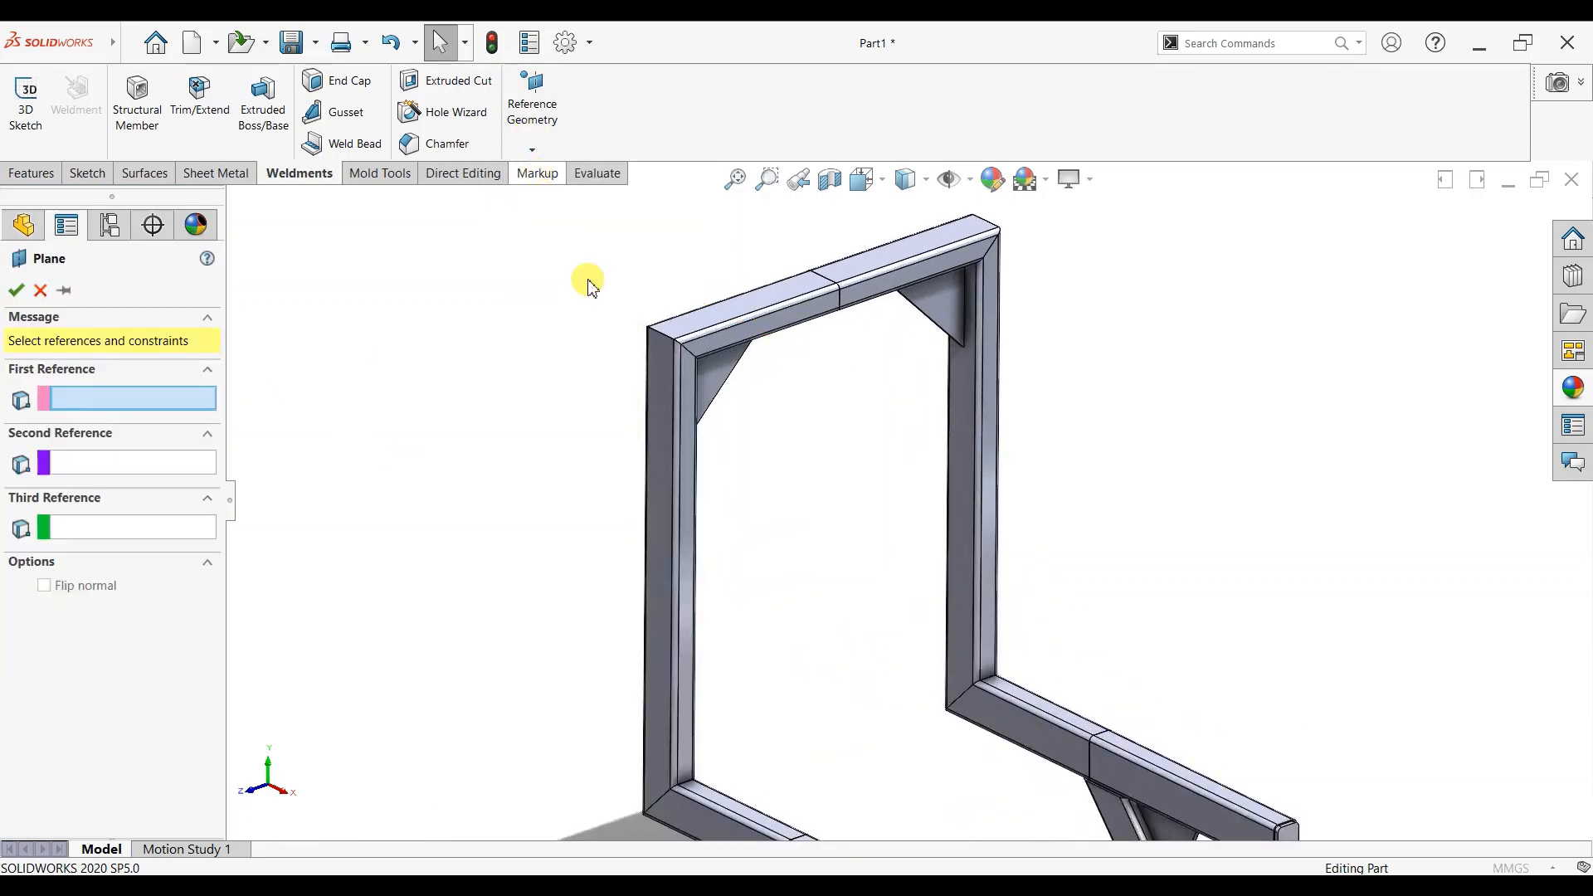
click(655, 348)
middle_drag(985, 345, 949, 320)
click(977, 315)
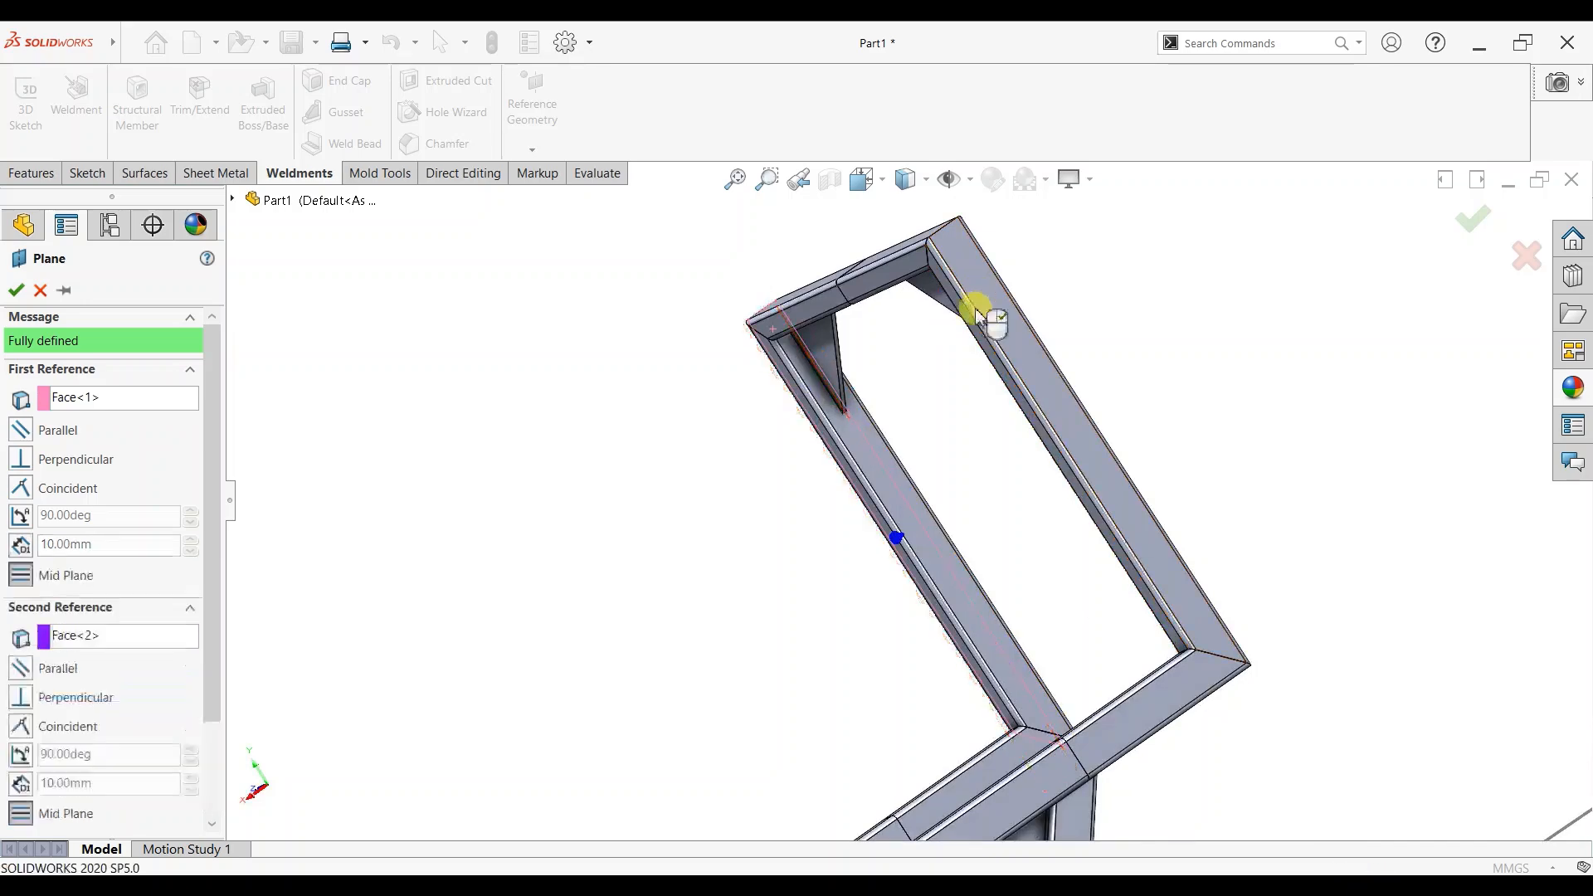
key(ctrl+7)
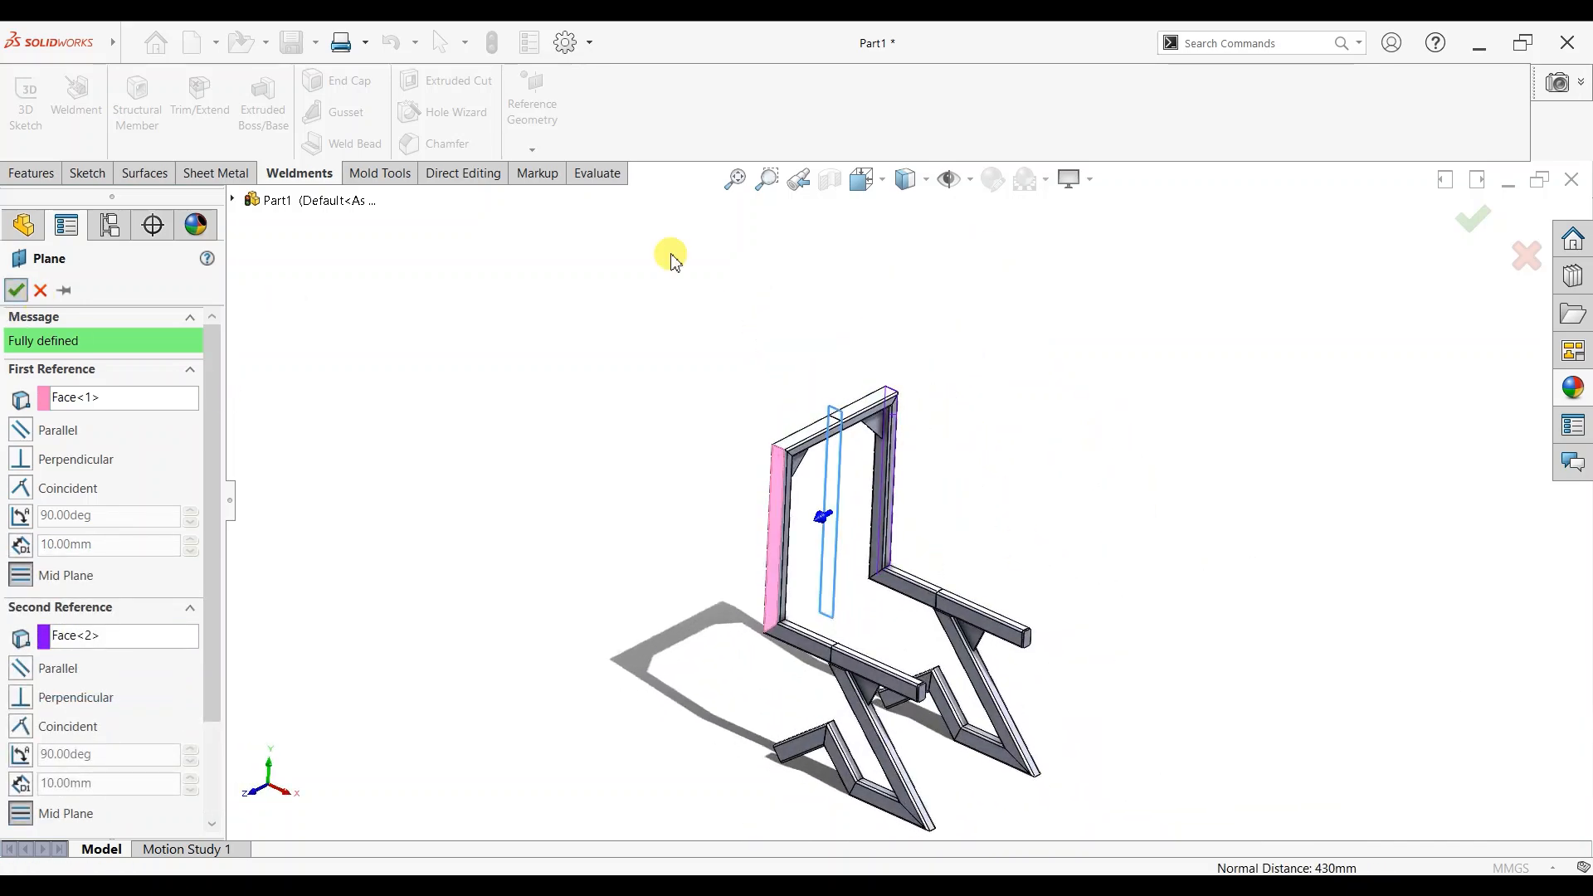
Step: Turn off shadows and enlarge the new mid plane's outline forward past the front ends of the horizontal tubes
click(1070, 182)
click(1079, 227)
scroll(880, 540, down, 3)
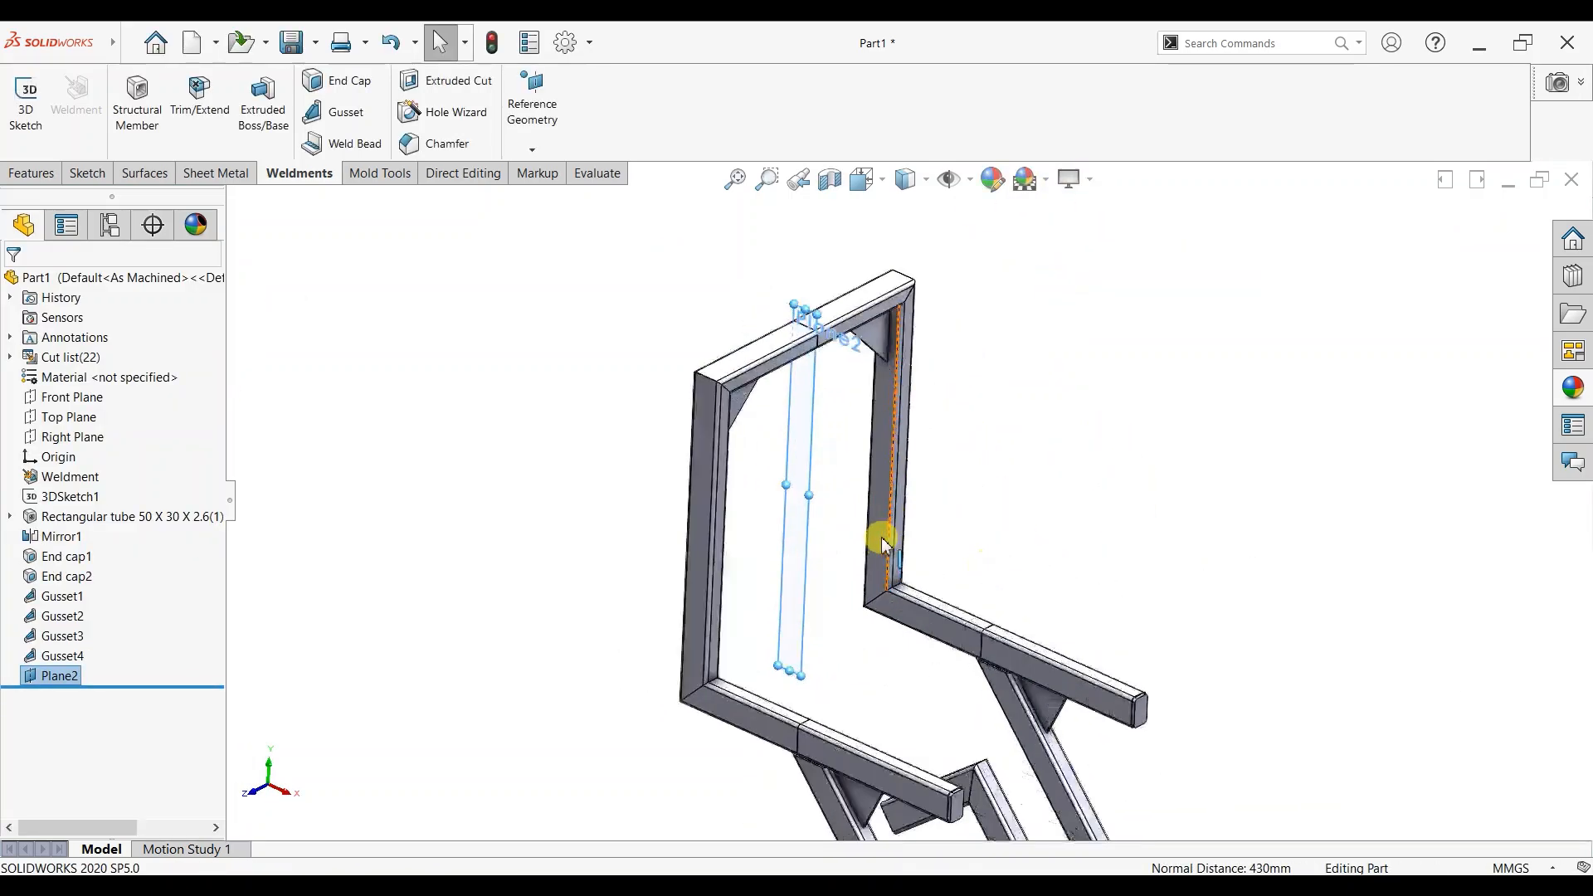
scroll(881, 539, down, 1)
drag(798, 488, 1311, 621)
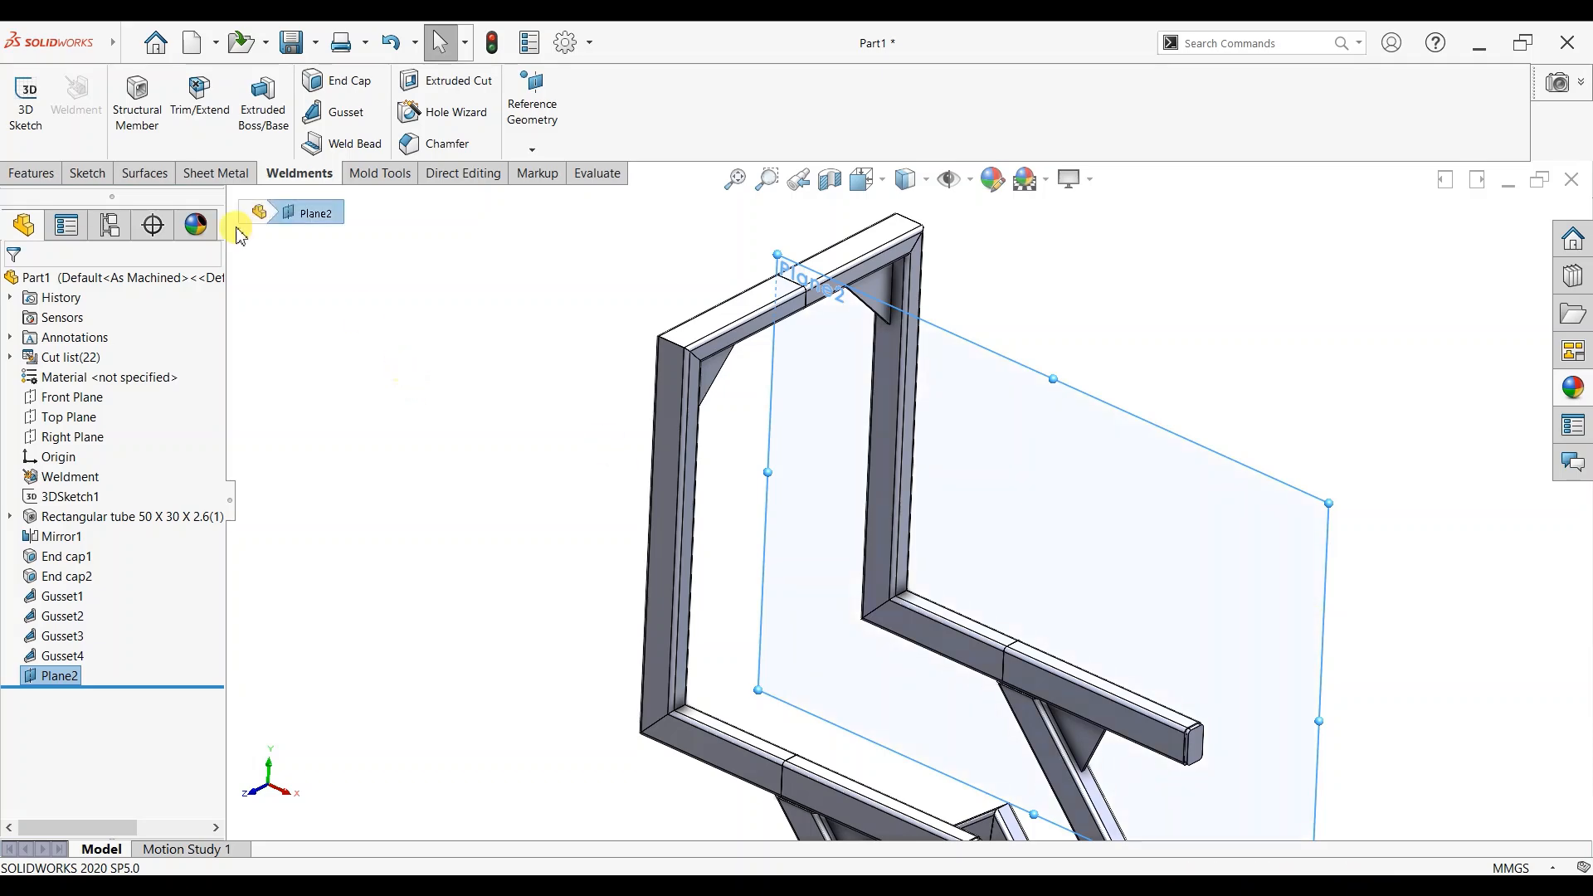
Step: Start a sketch on the mid plane and draw a vertical line about 455 mm long down the upright's inner edge to the corner
click(73, 174)
click(25, 99)
key(ctrl+8)
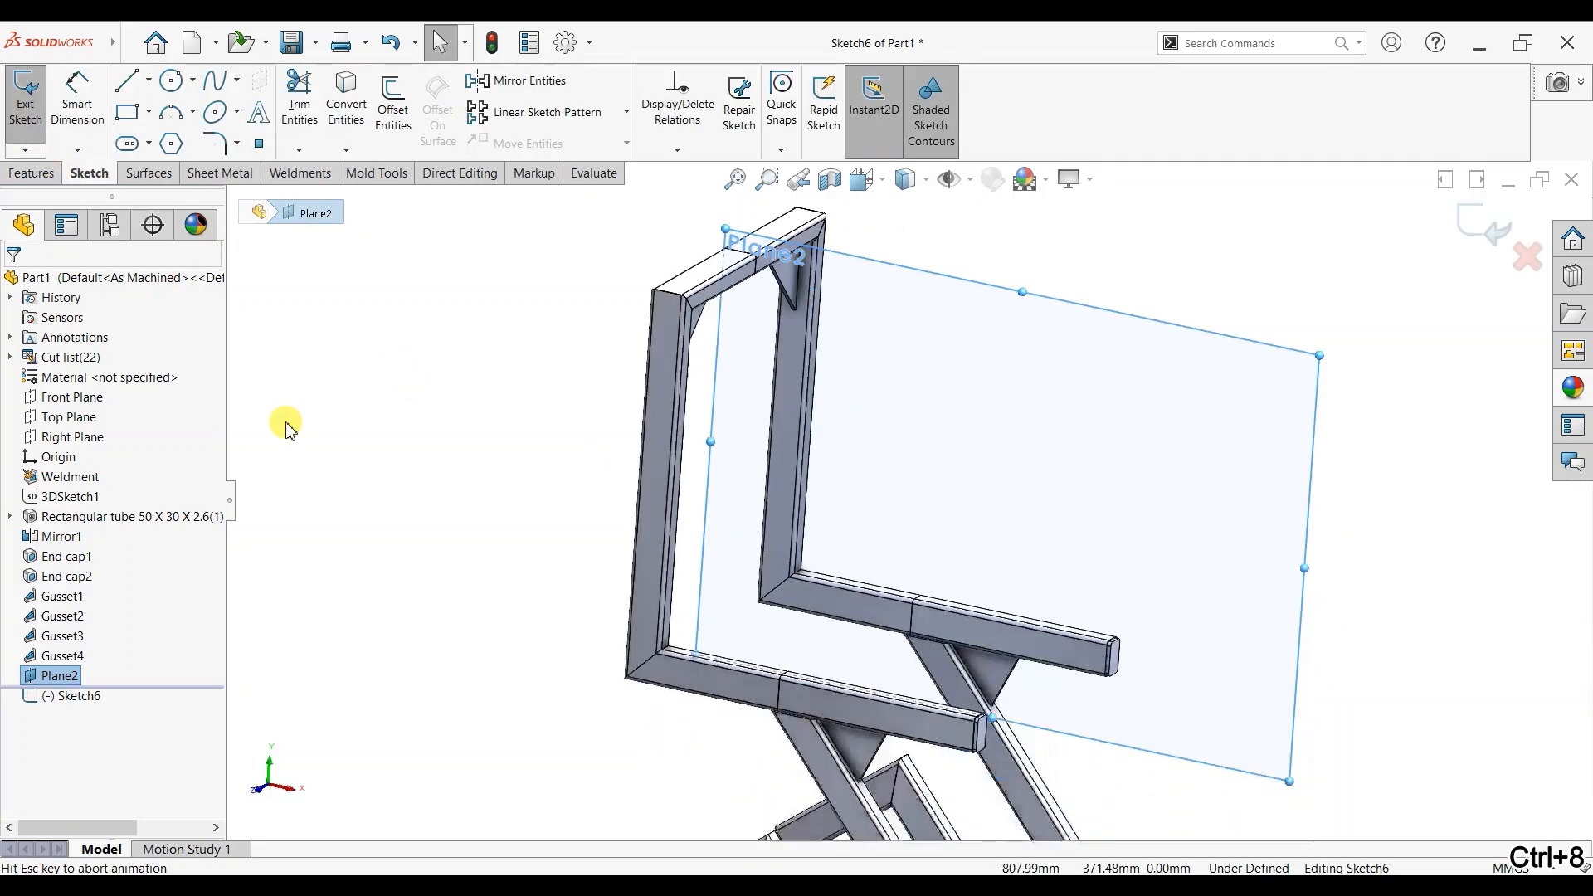
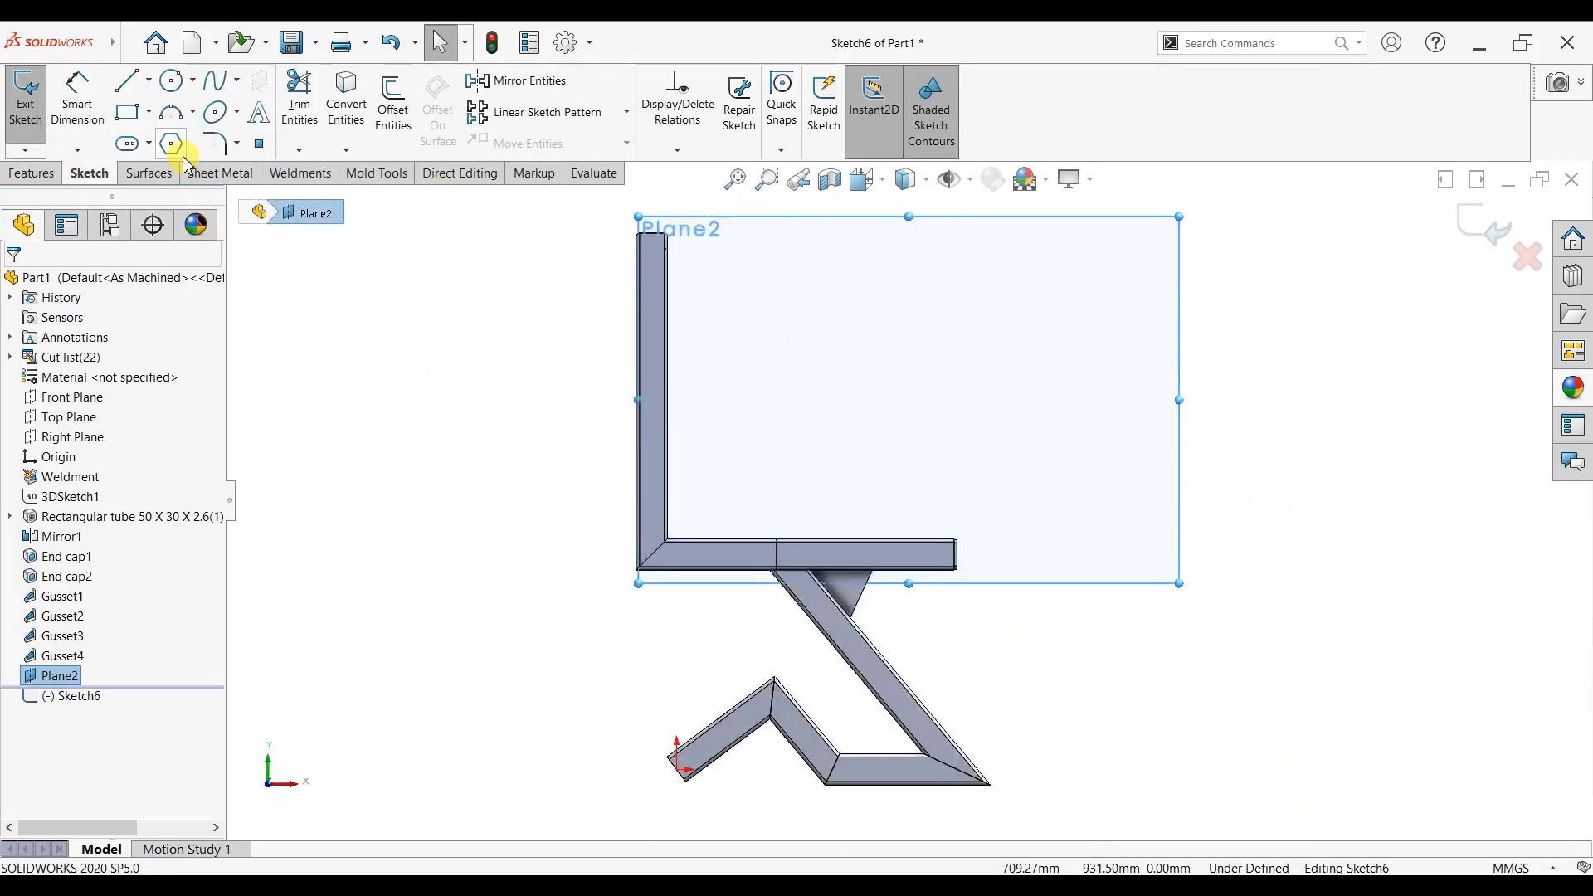
click(127, 80)
scroll(663, 278, down, 5)
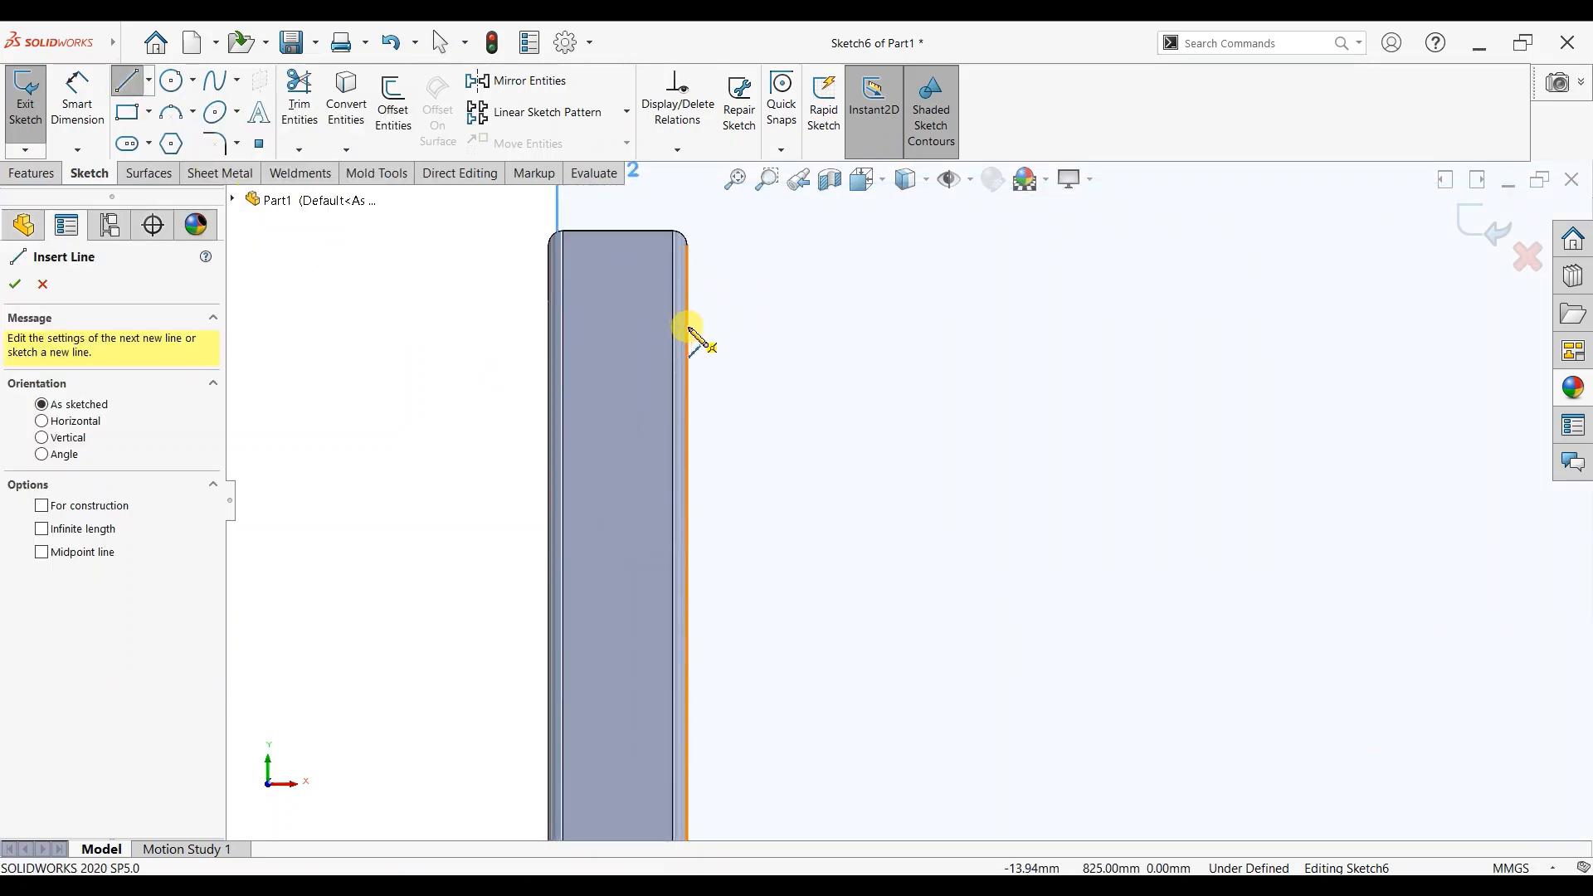
click(688, 331)
scroll(854, 593, up, 2)
scroll(1017, 702, down, 5)
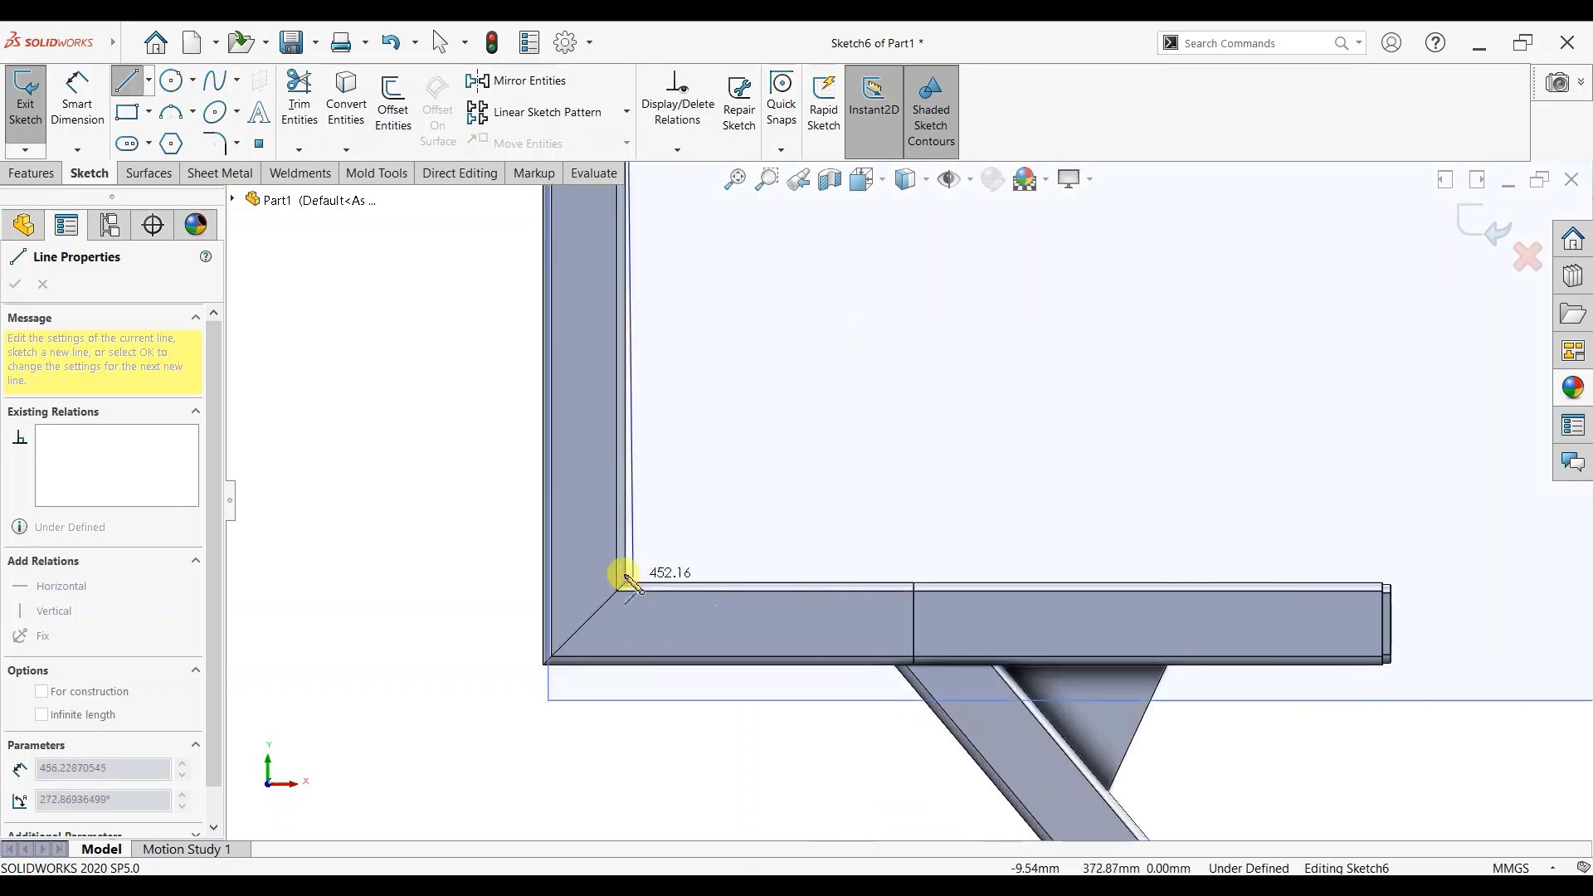
scroll(627, 584, down, 5)
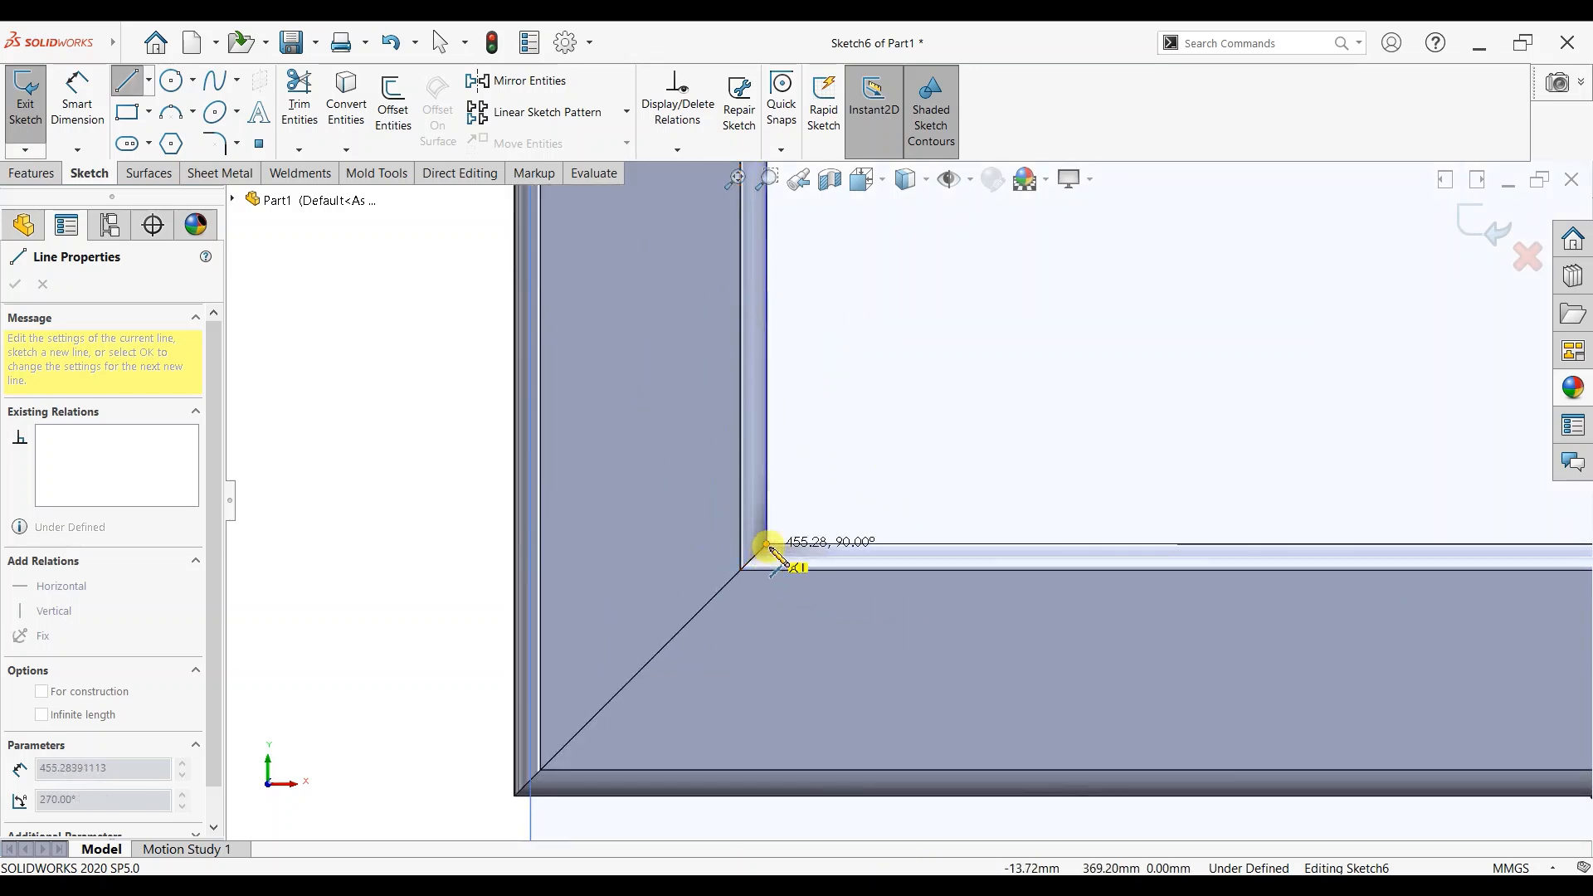
click(749, 551)
Step: Continue with a horizontal line about 459 mm long from the corner along the seat tube's top edge to its front end
scroll(1184, 544, up, 4)
scroll(1493, 506, up, 3)
scroll(1278, 537, down, 4)
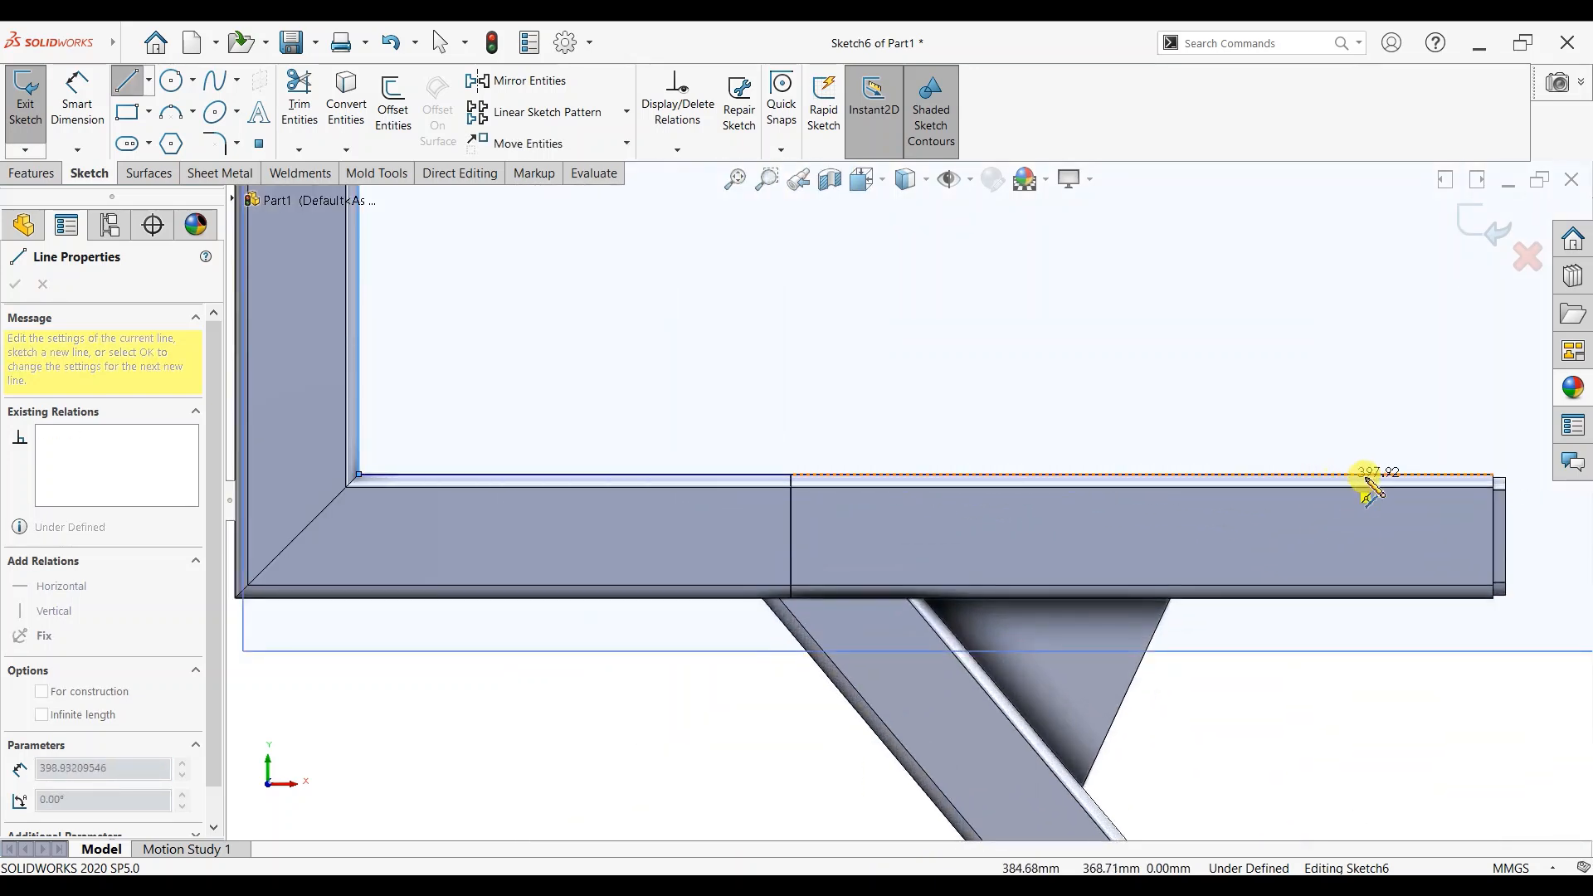
click(1494, 473)
key(Escape)
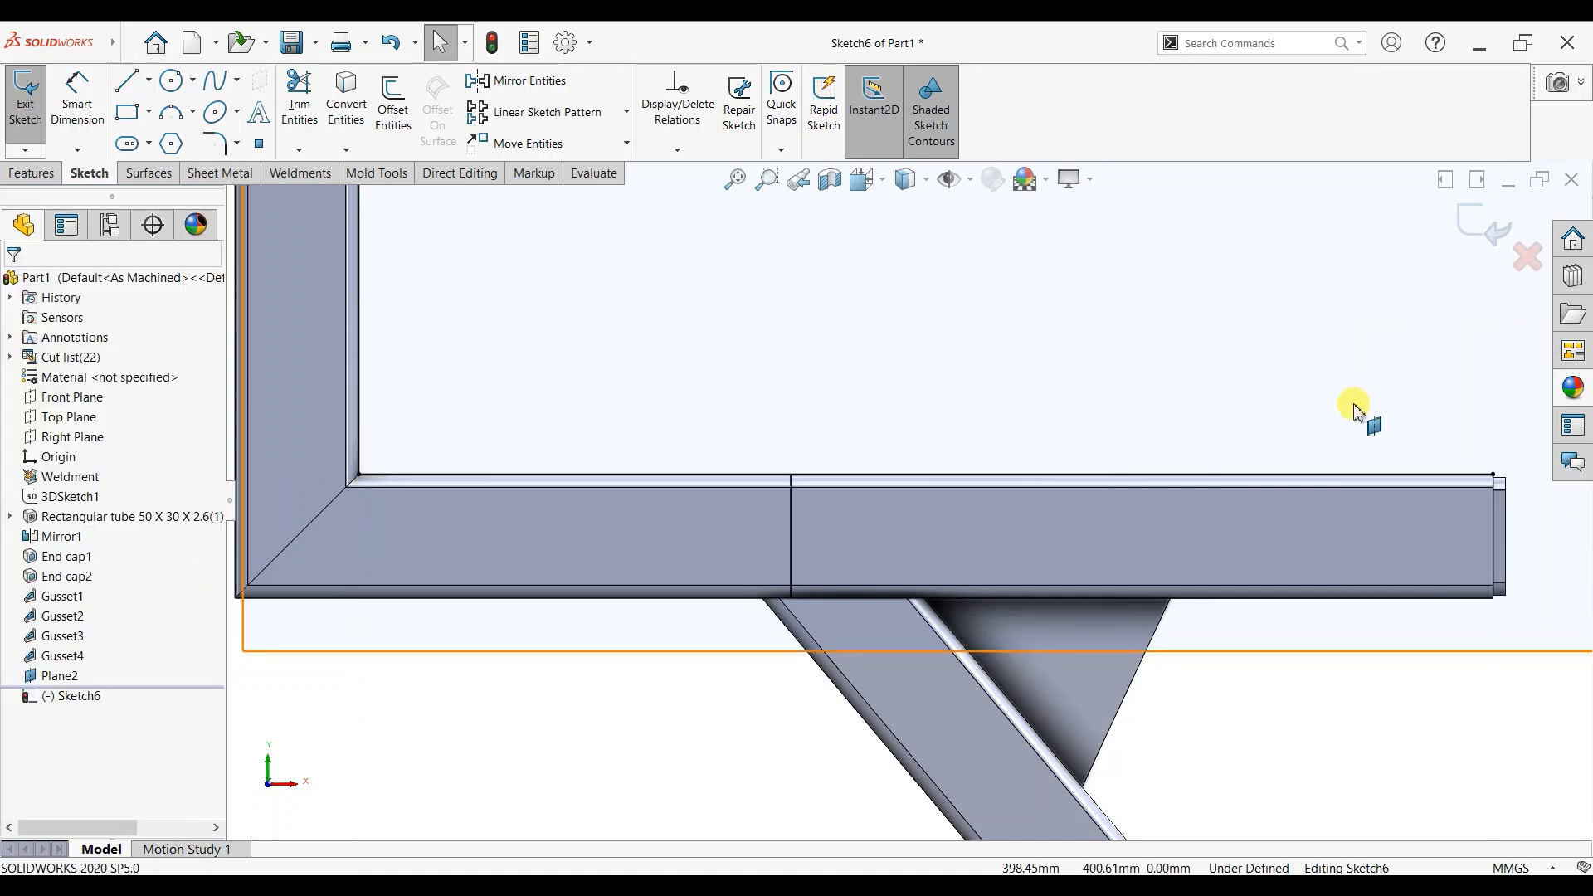
Step: Offset the L-shaped chain of lines 40 mm toward the inside of the seat corner
click(395, 124)
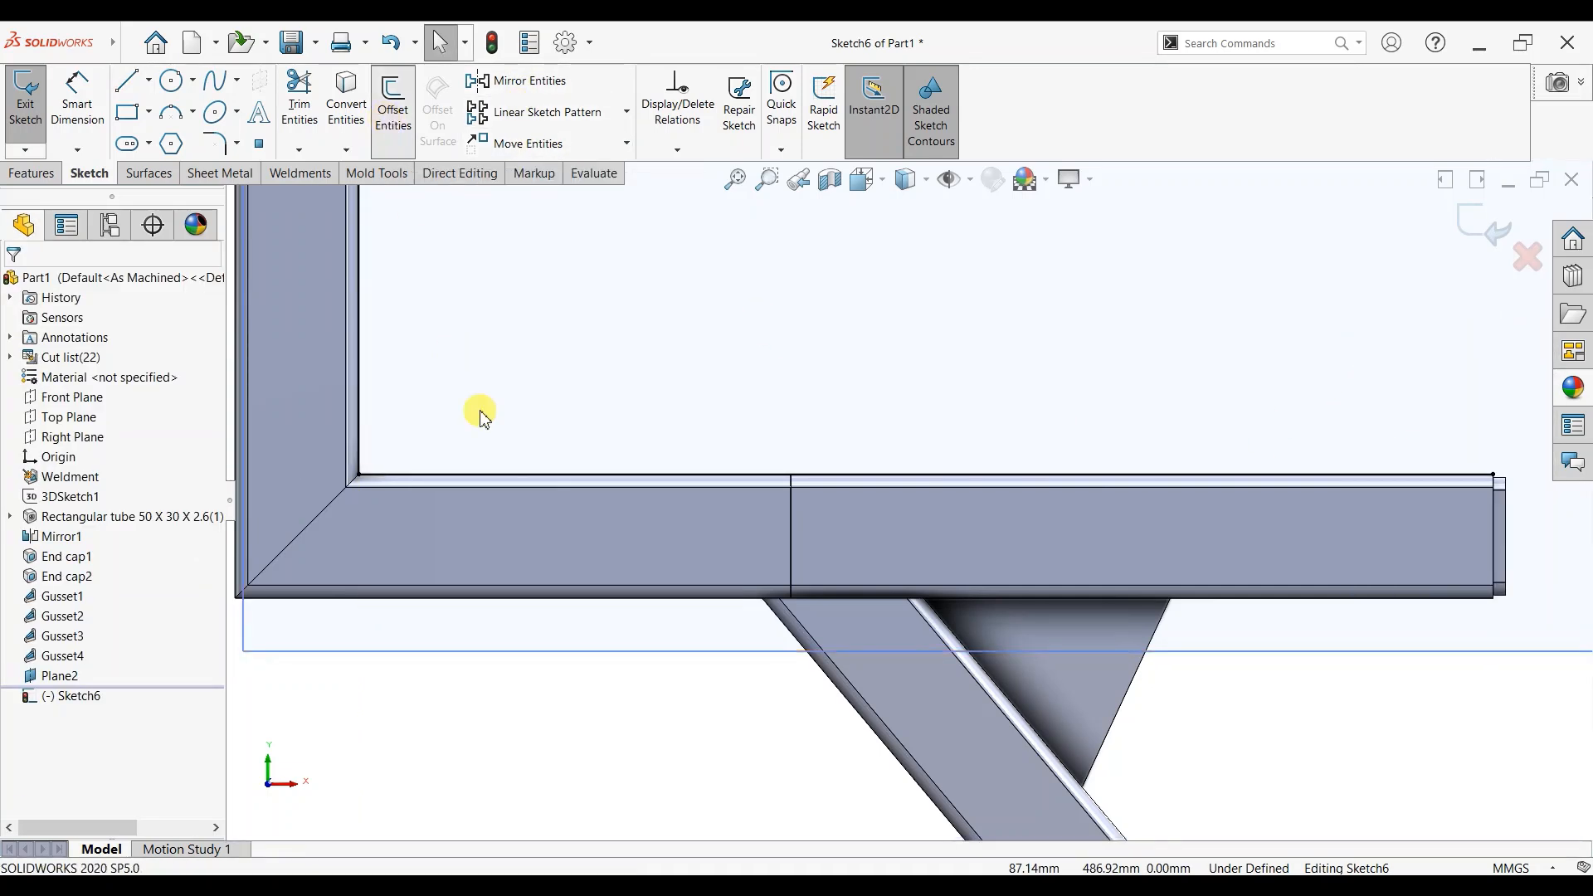
click(476, 478)
click(48, 388)
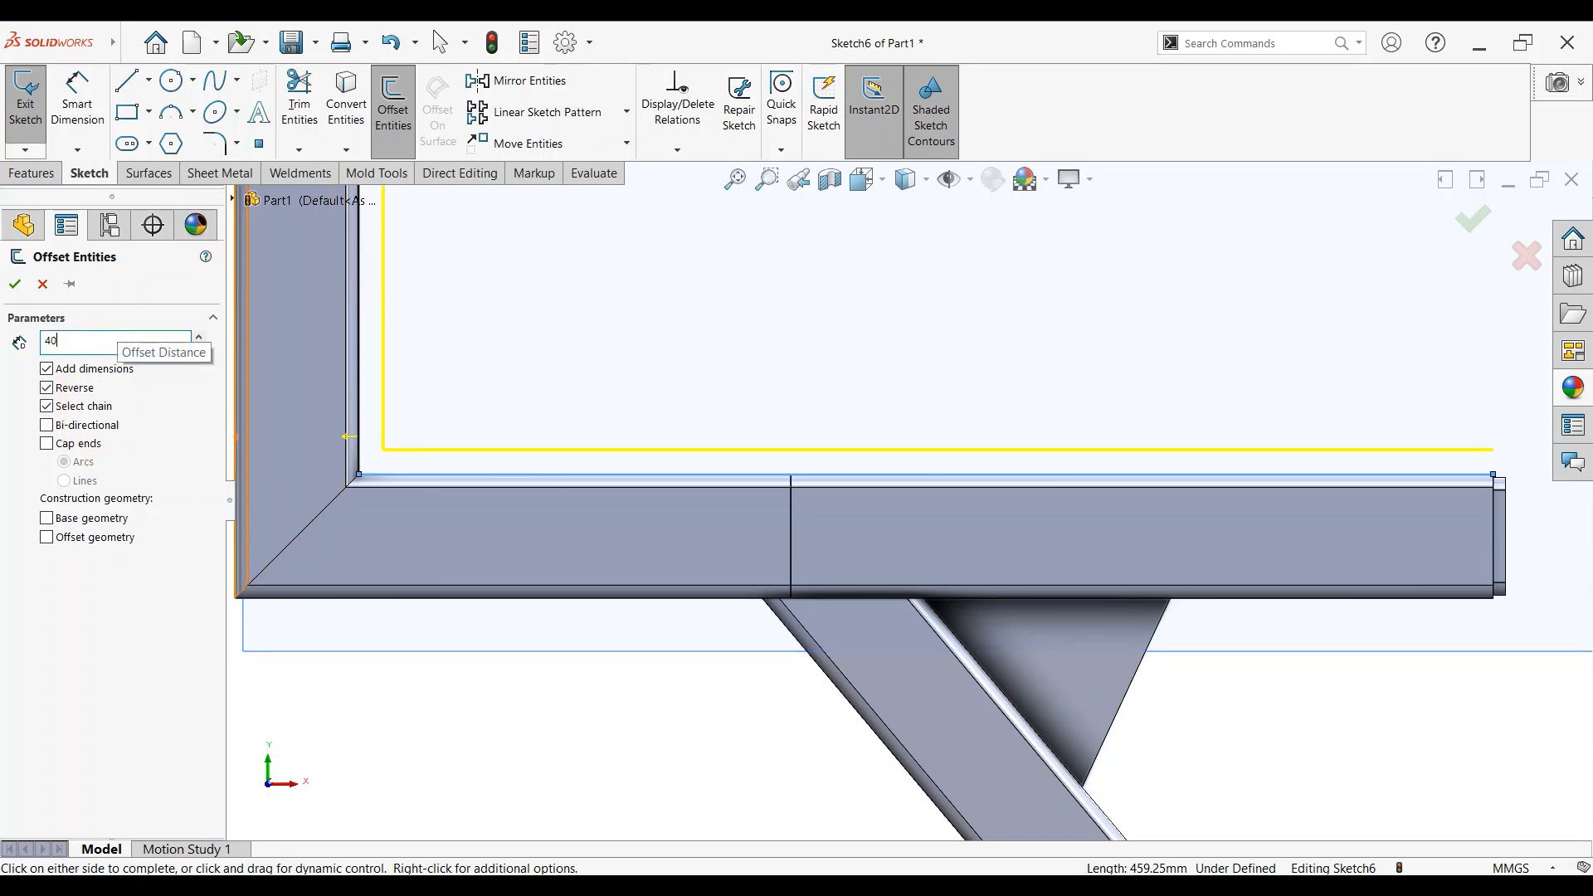
text(40)
key(Return)
scroll(962, 498, up, 5)
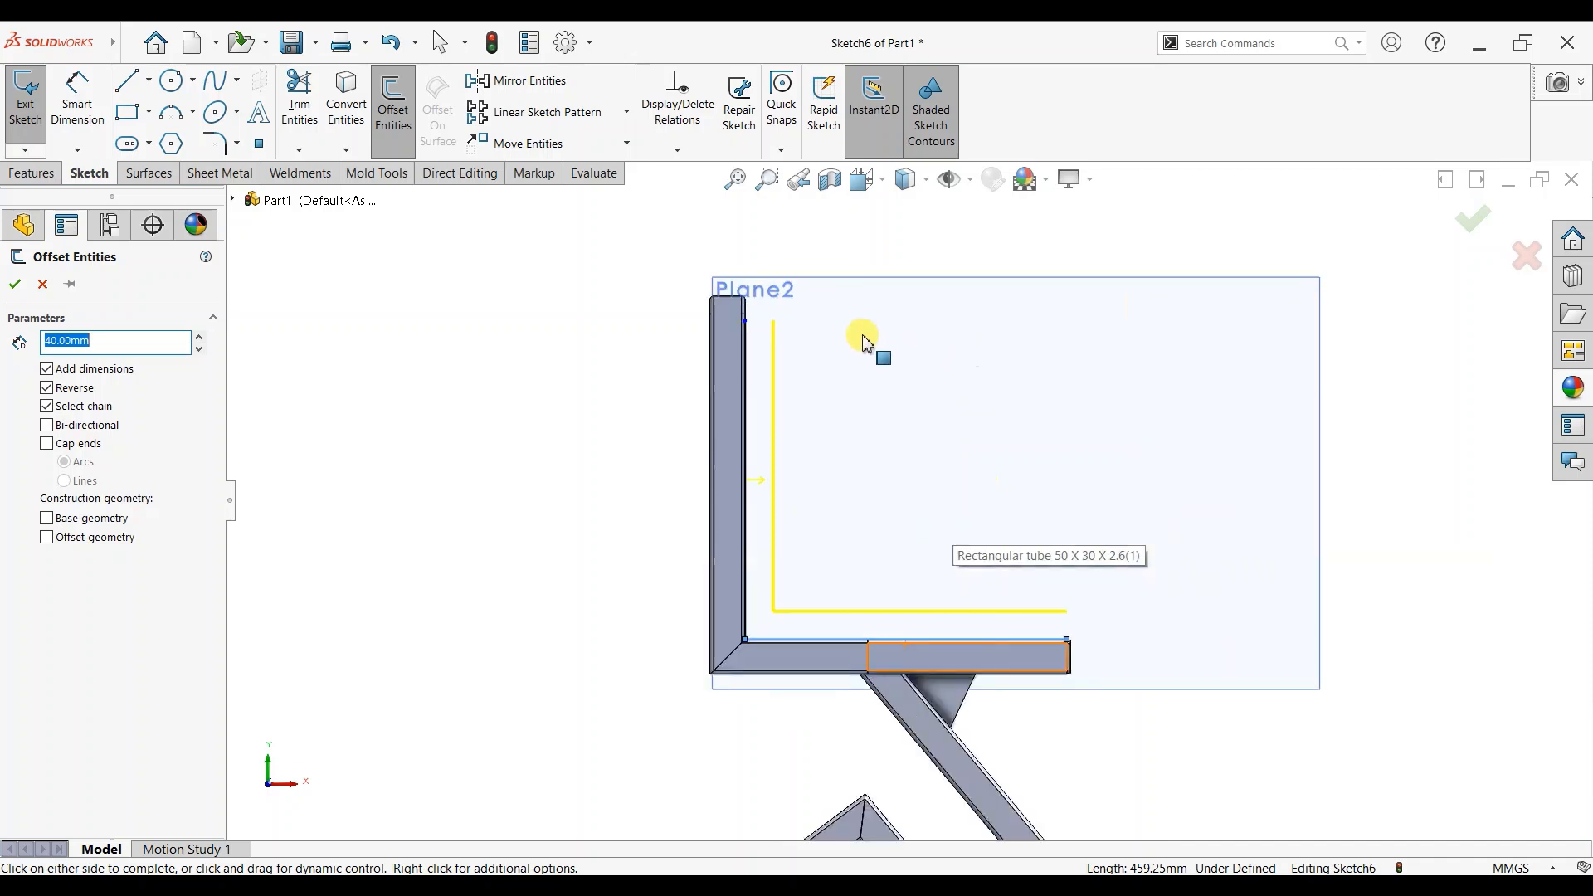
click(949, 284)
Step: Close the L-shaped profile with short lines joining the offset lines at the backrest's upper end and the seat's front end
scroll(949, 285, down, 3)
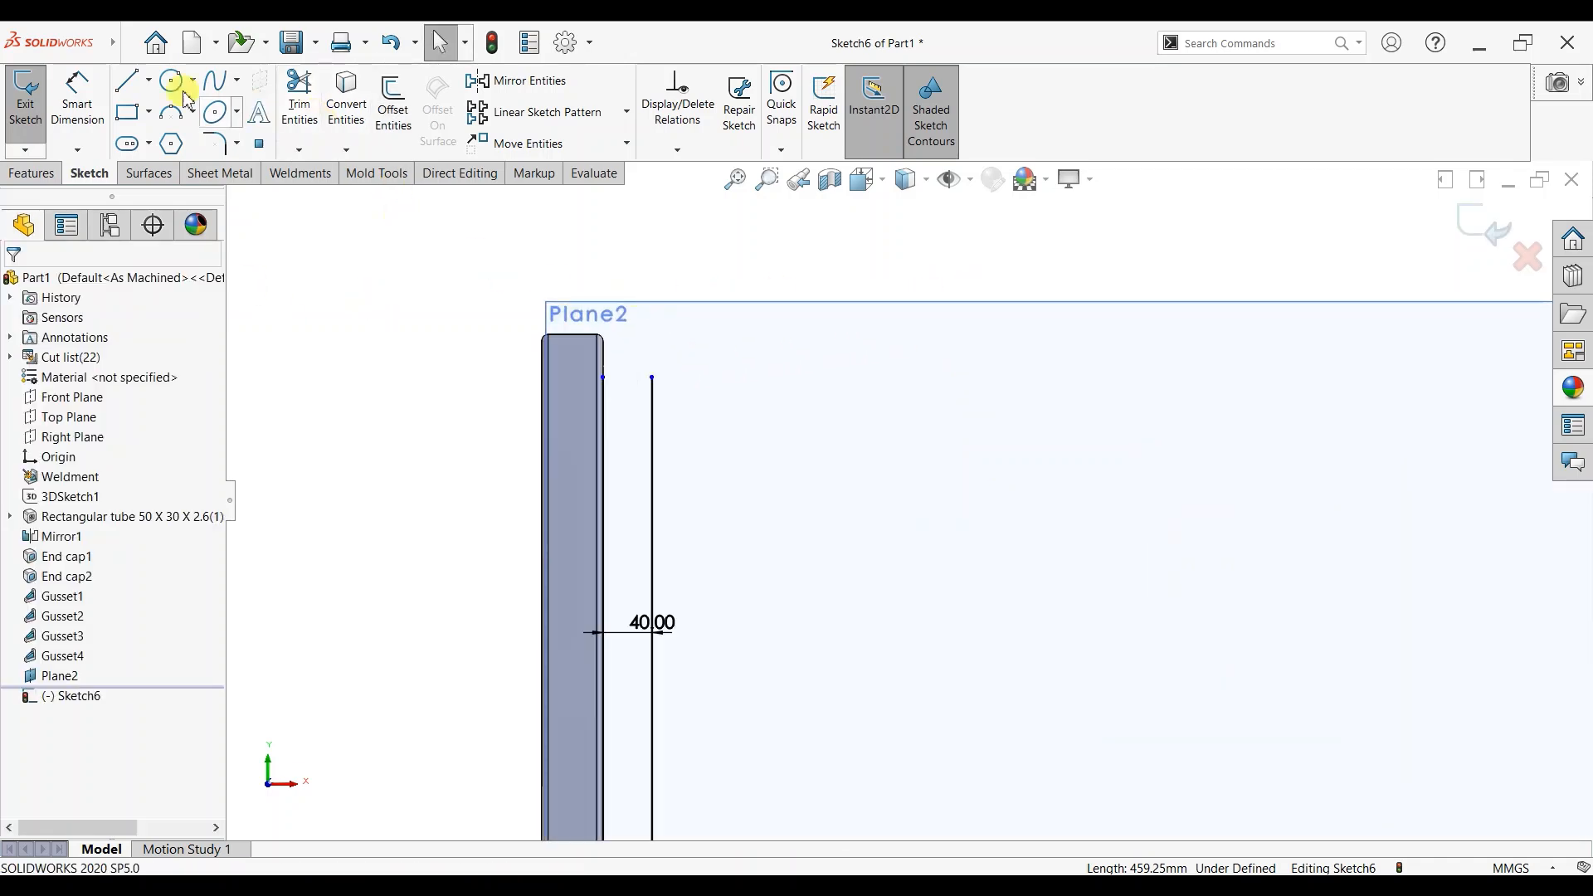
click(123, 93)
click(602, 377)
click(652, 378)
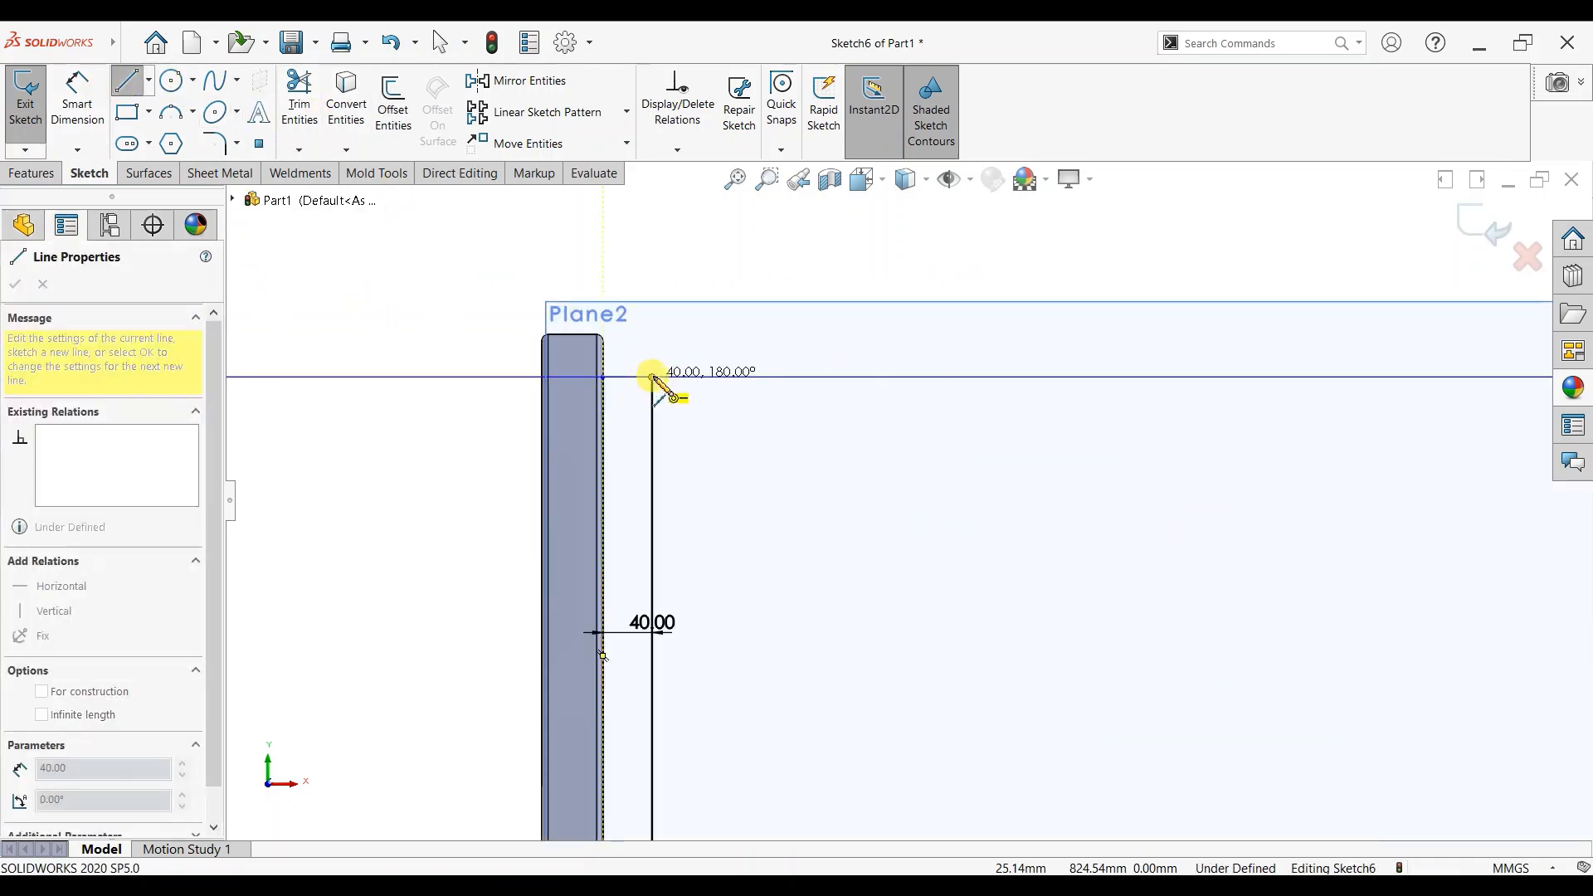
scroll(1284, 813, up, 3)
scroll(1048, 725, down, 3)
click(855, 441)
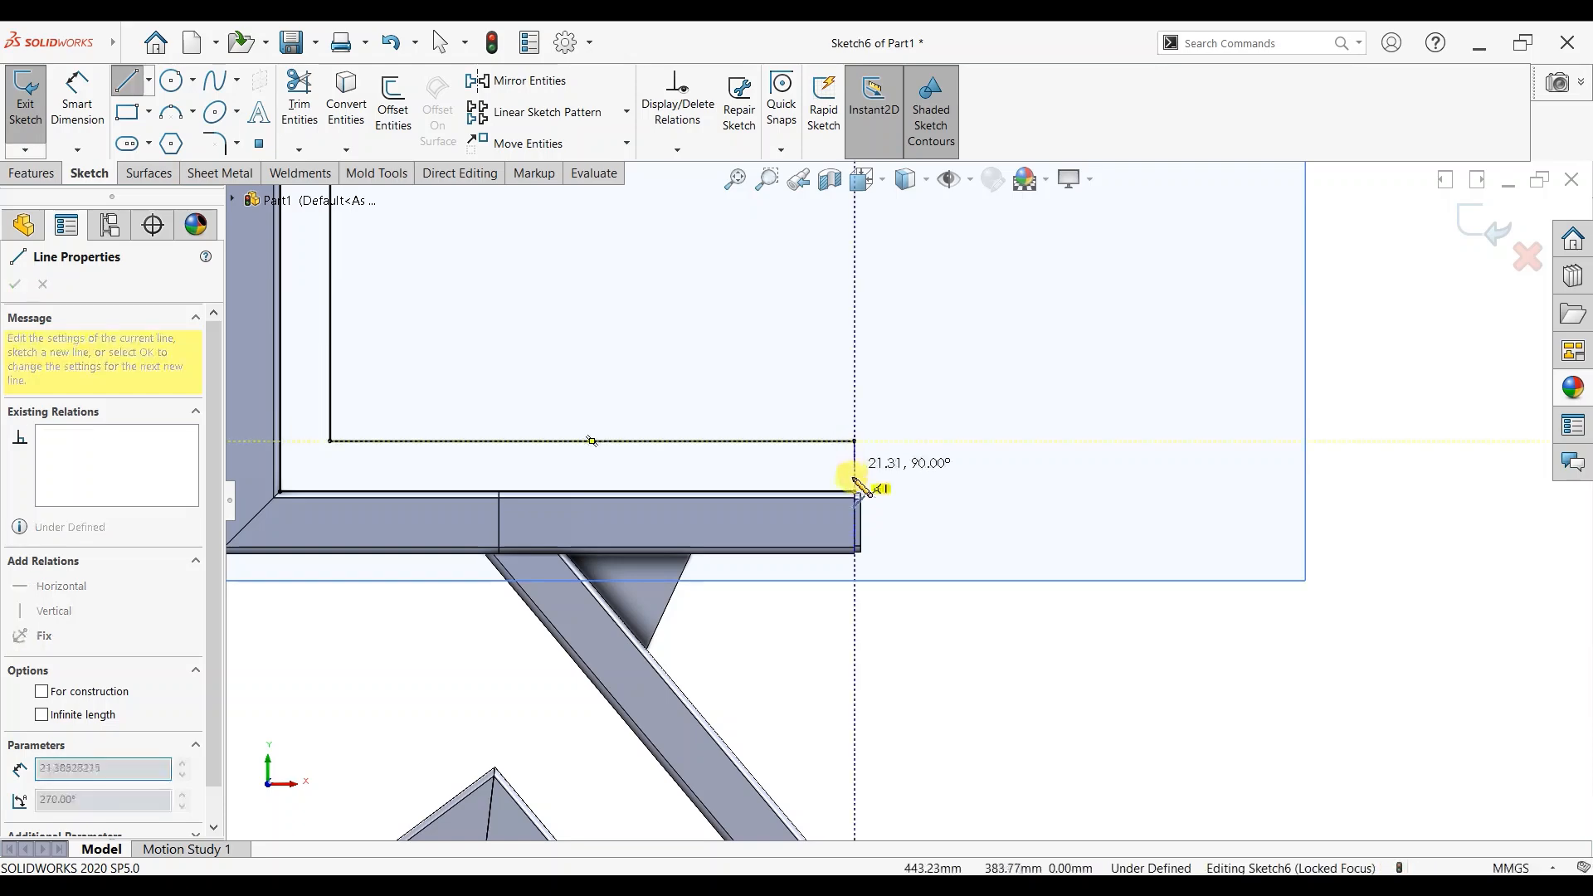
click(856, 493)
right_click(1369, 477)
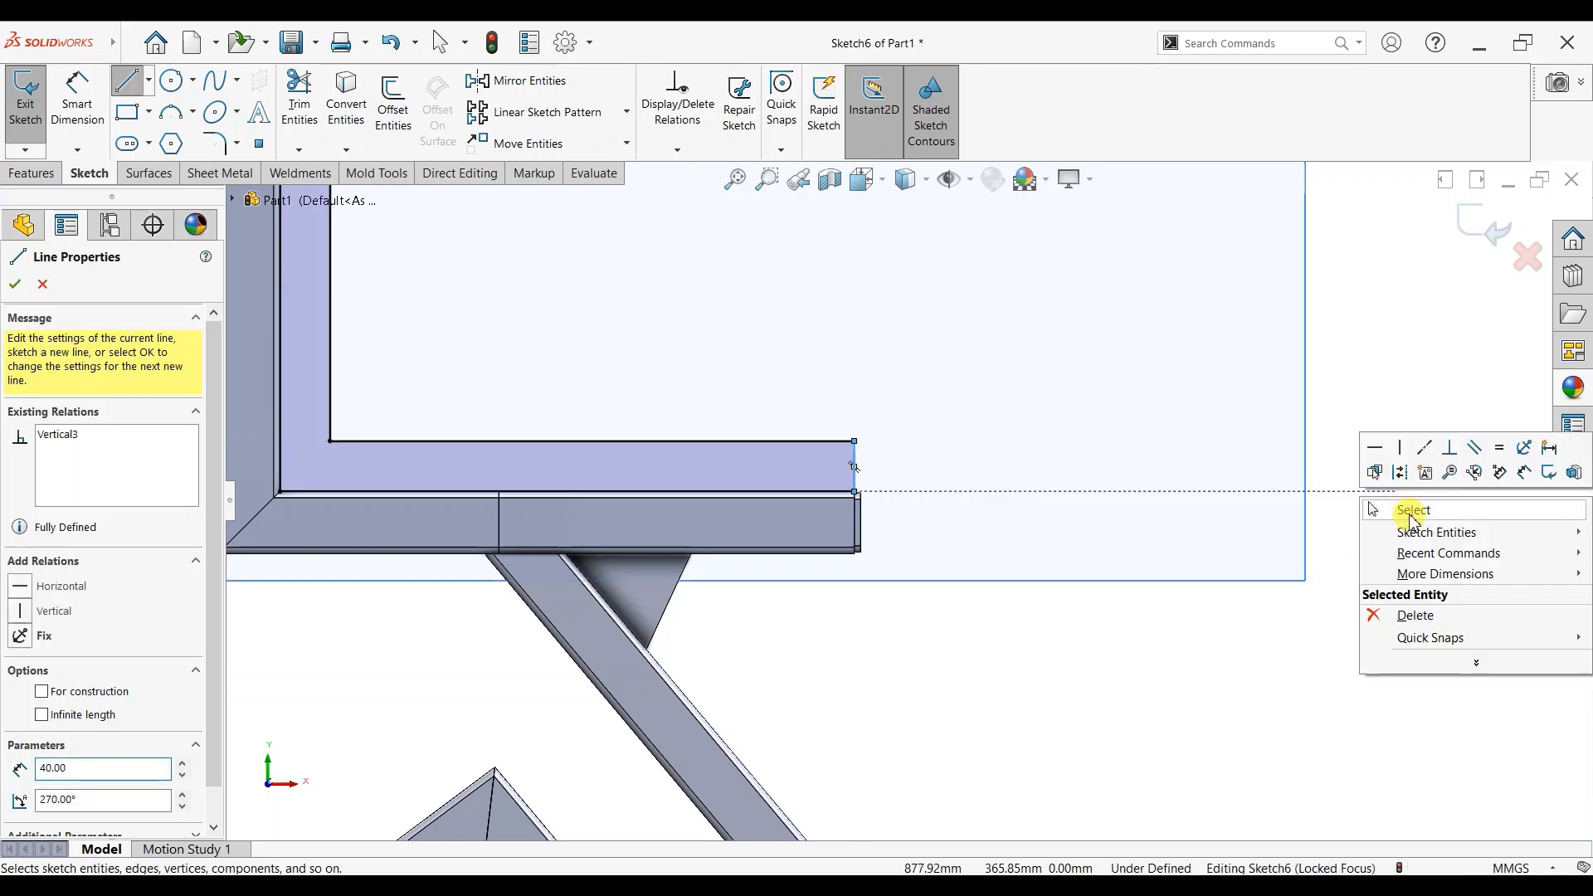
click(1396, 509)
Step: Extrude the closed L-shaped profile 400 mm with the Mid Plane end condition
scroll(953, 445, up, 3)
middle_drag(953, 444, 863, 510)
scroll(795, 427, down, 2)
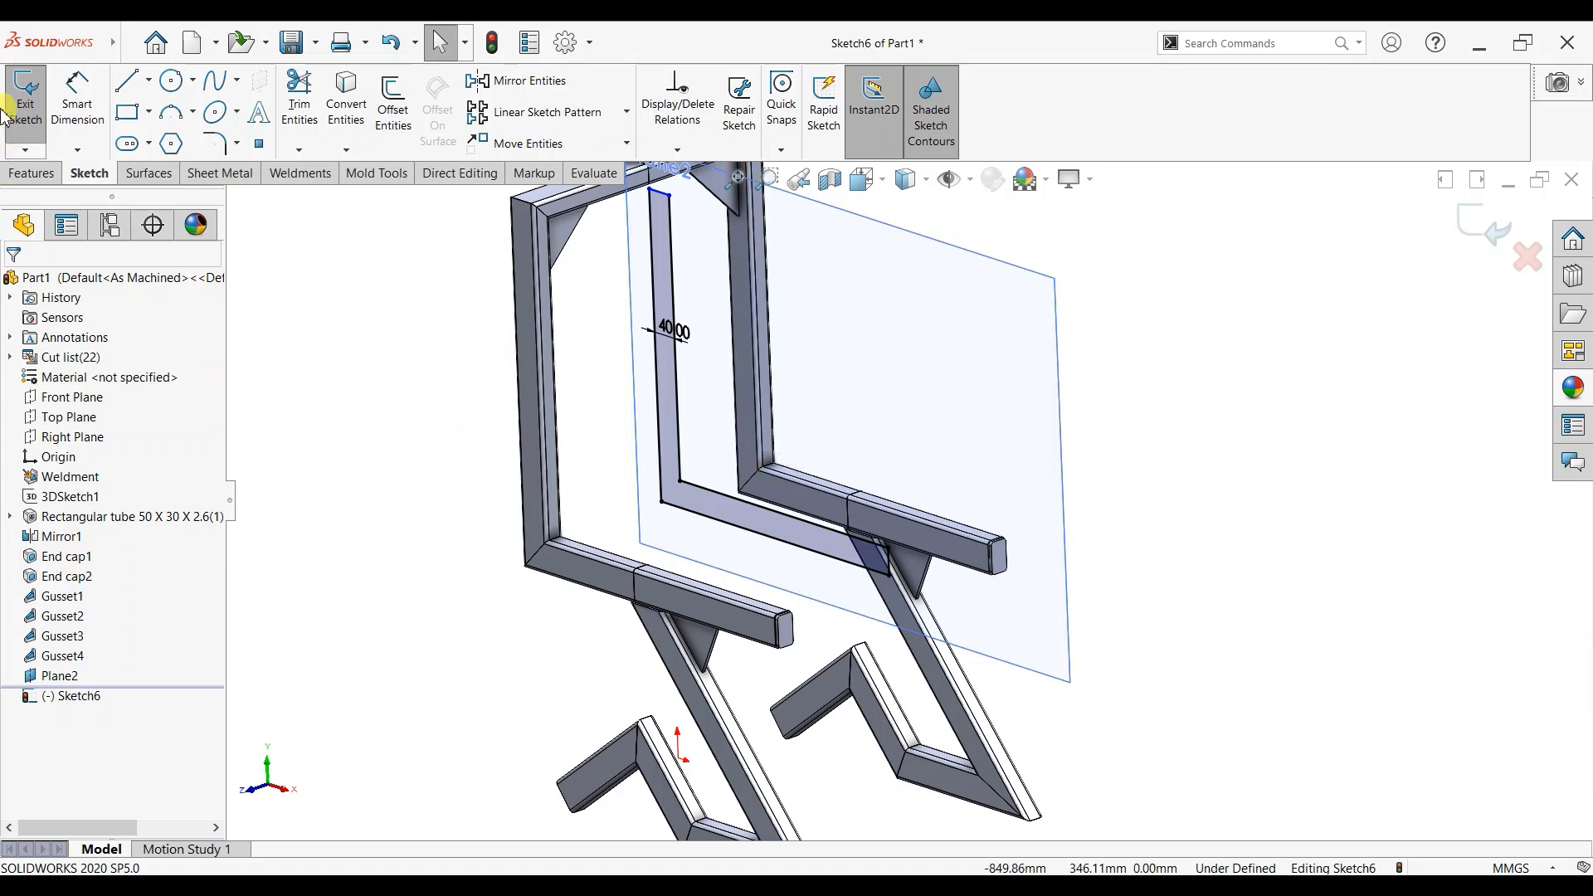
click(32, 174)
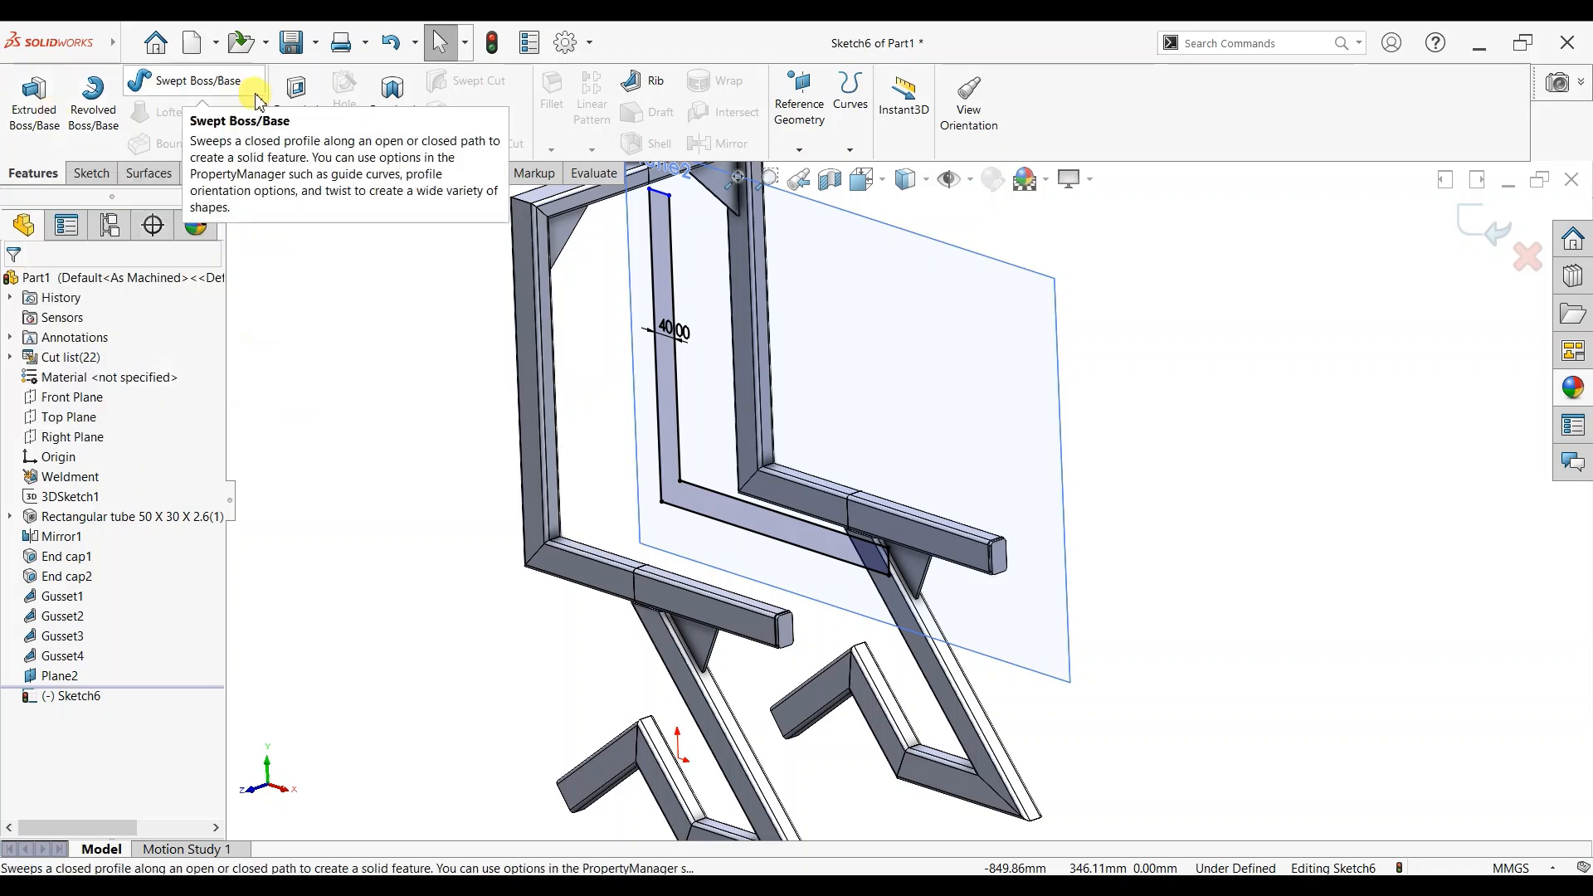
click(49, 112)
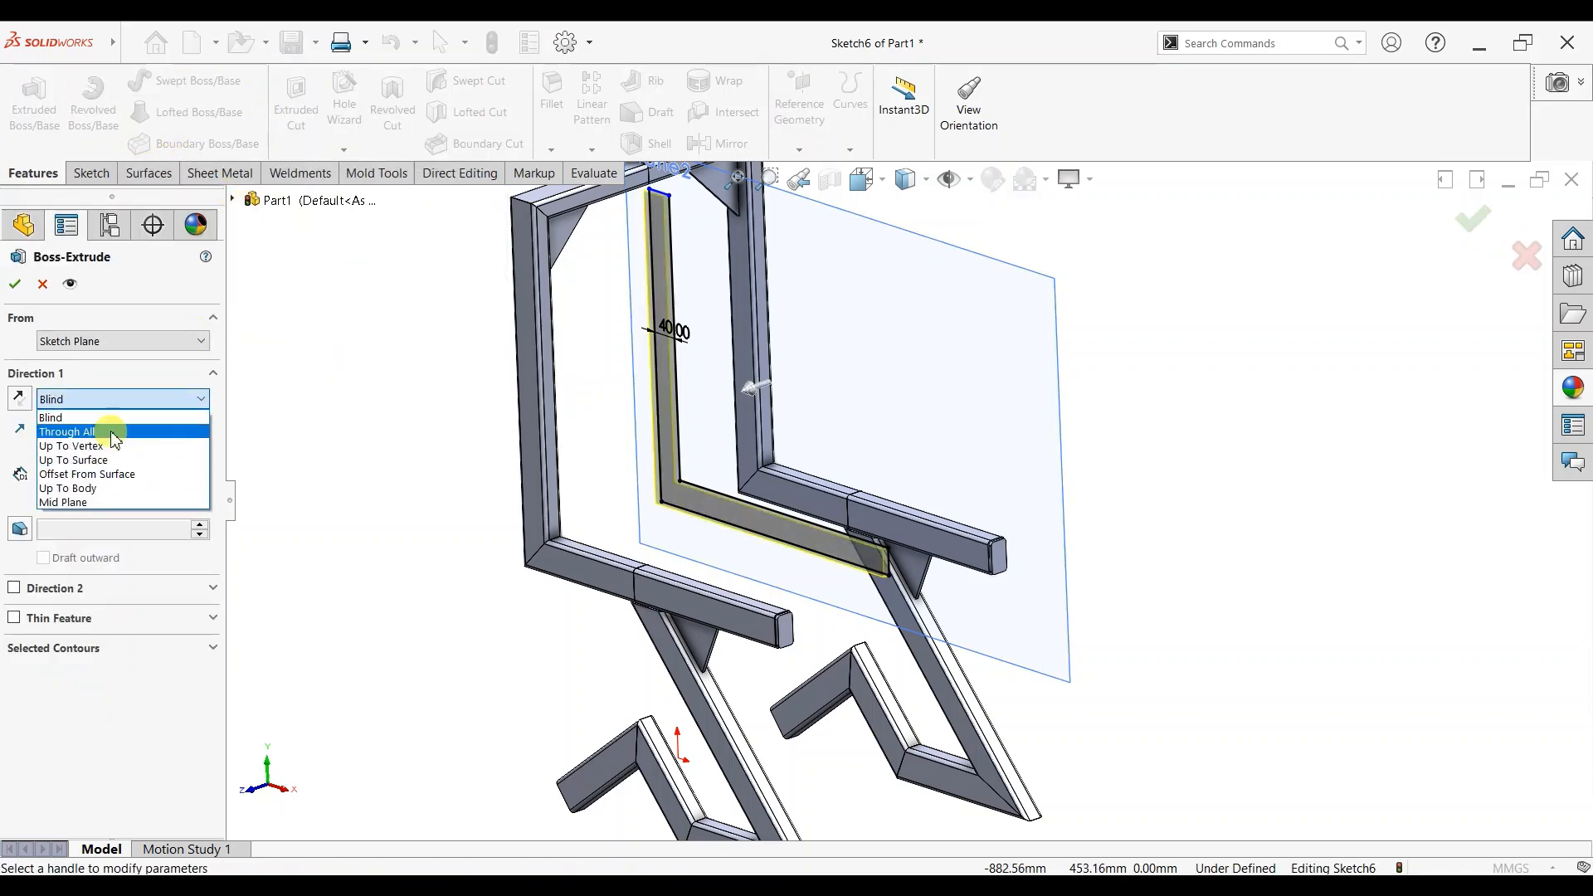
click(116, 423)
click(118, 398)
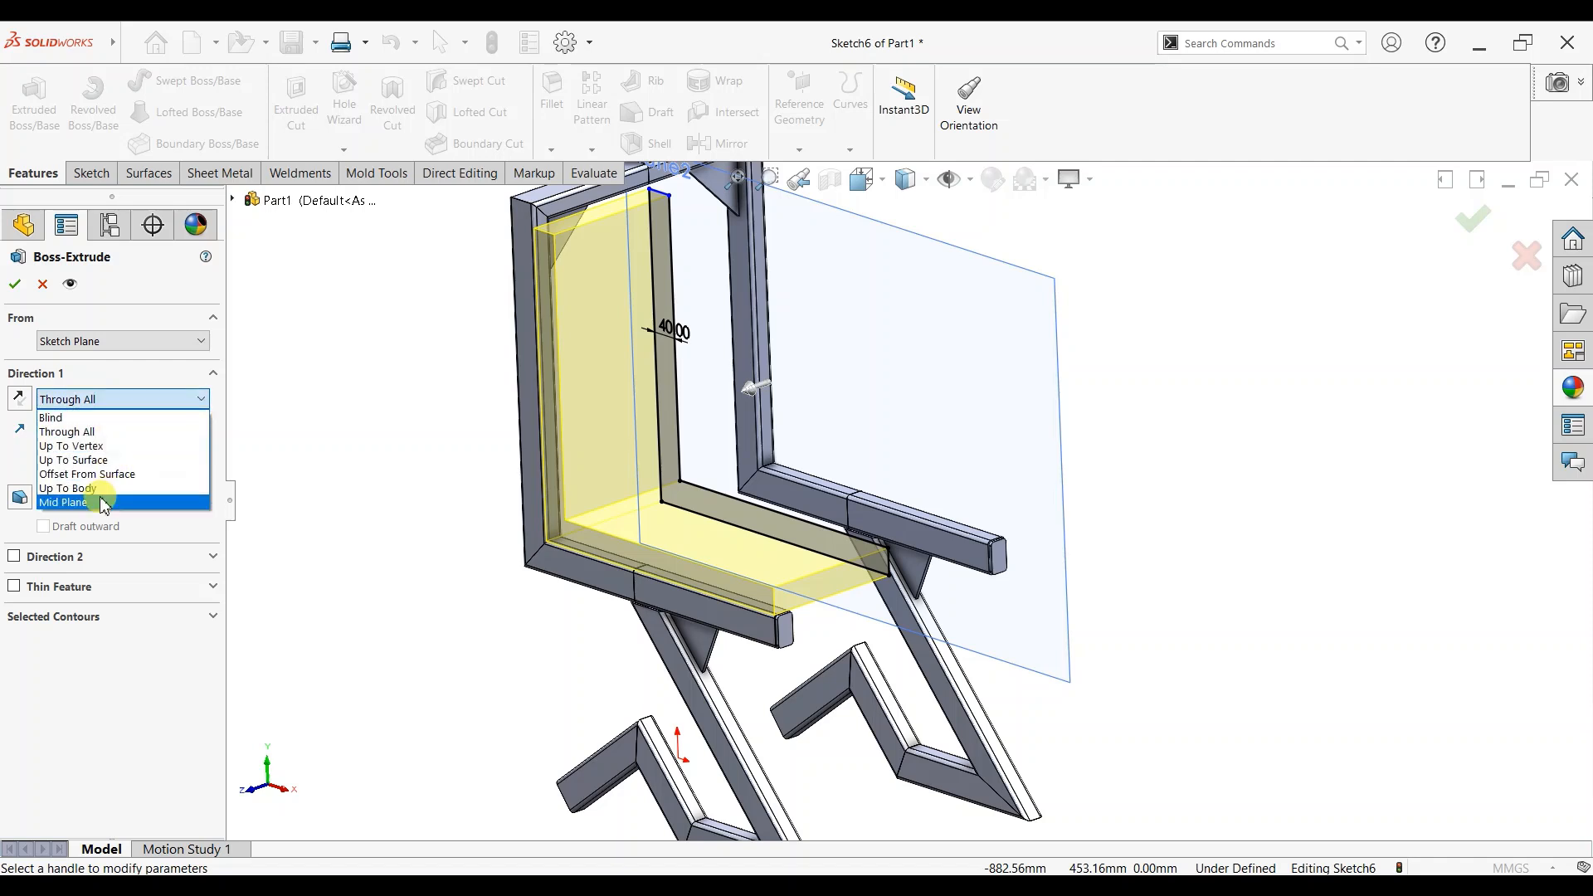
click(83, 497)
click(199, 467)
click(199, 467)
drag(198, 466, 197, 467)
text(400)
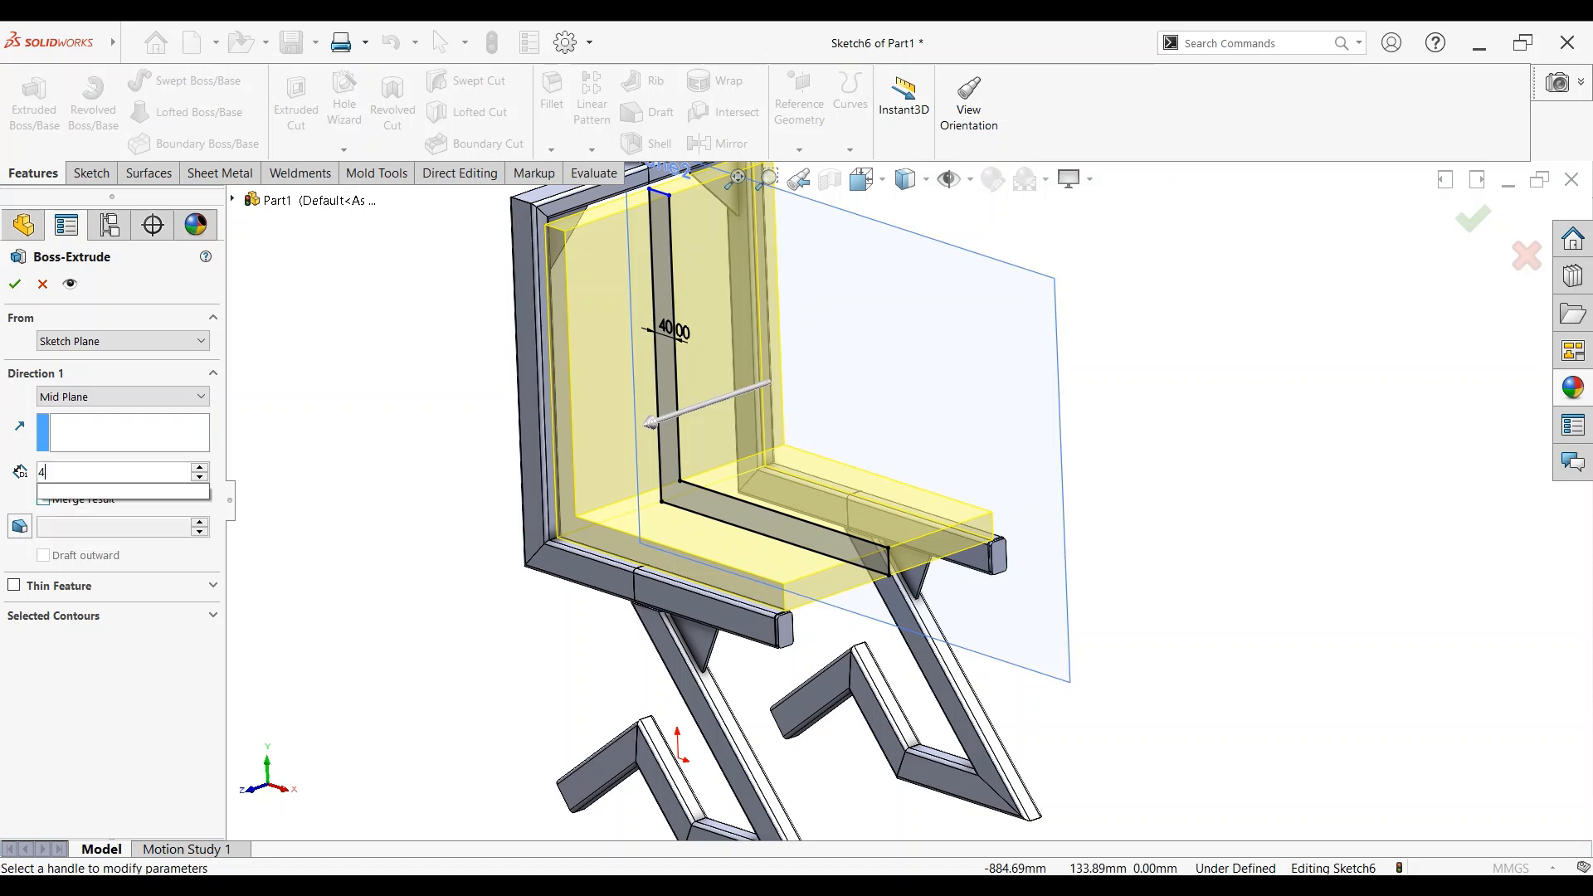
key(Return)
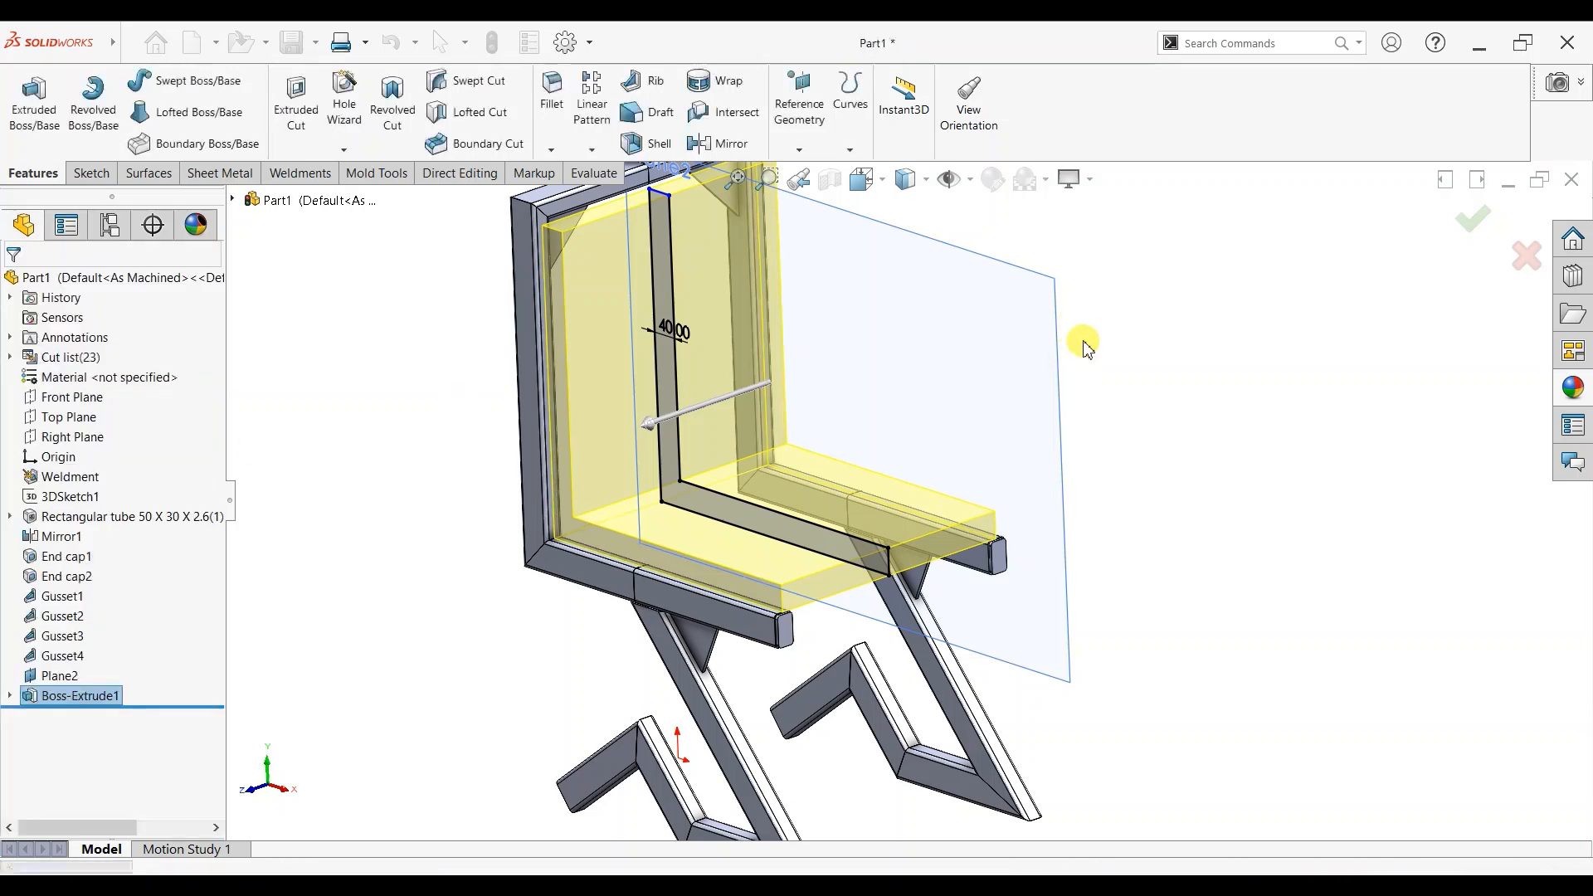
click(1055, 418)
click(1158, 388)
Step: Edit the frame's 3D sketch and draw a line inward along Z from the midpoint of the 500 mm backrest upright
middle_drag(999, 577, 1070, 519)
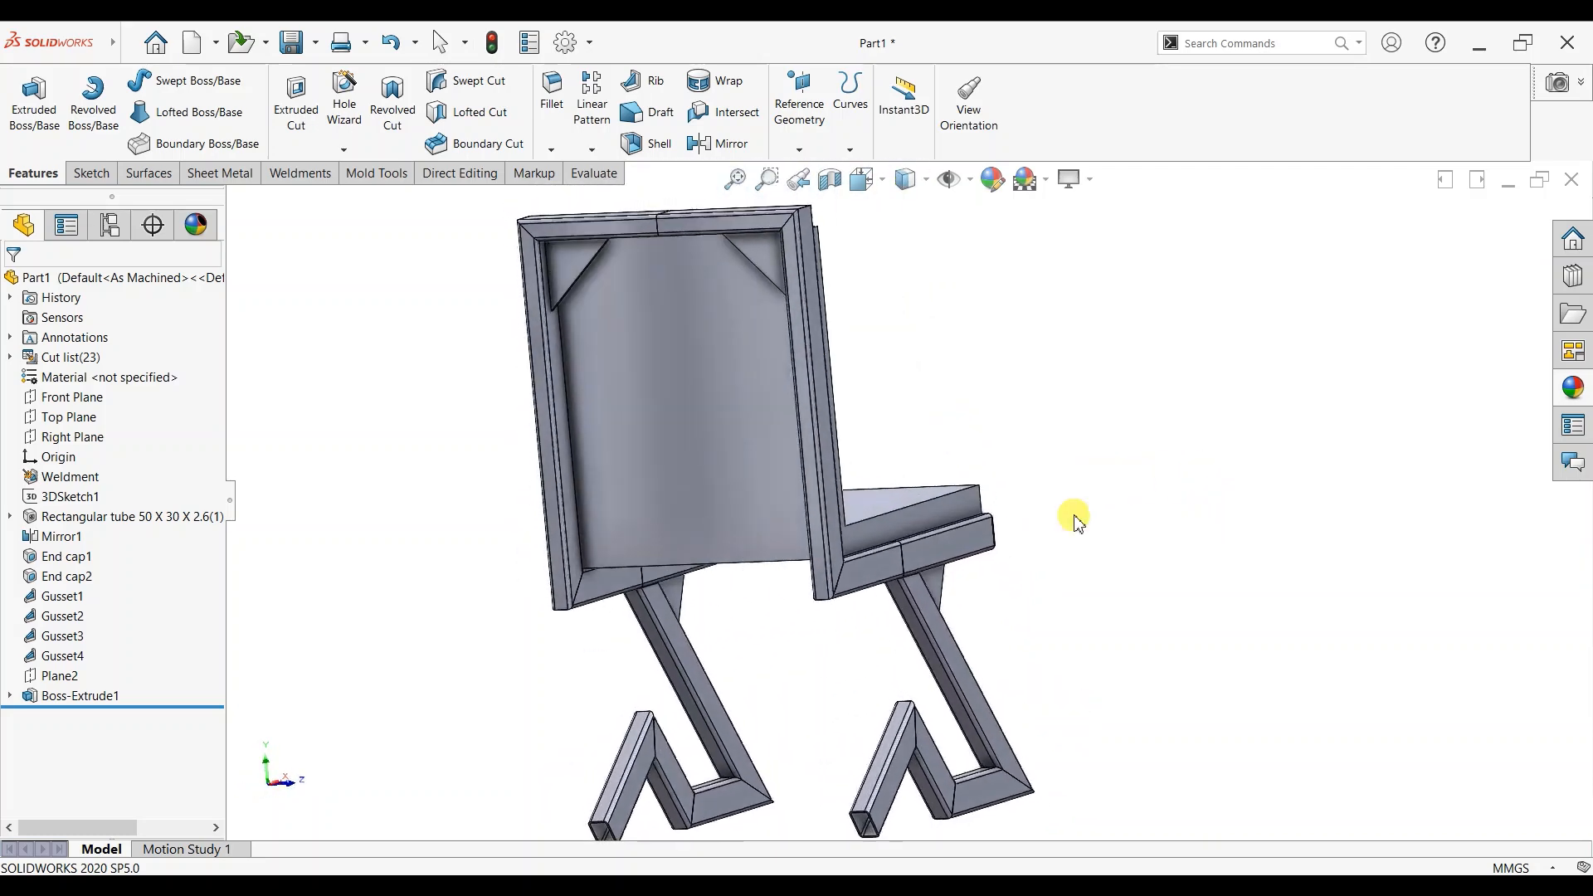
scroll(625, 405, down, 4)
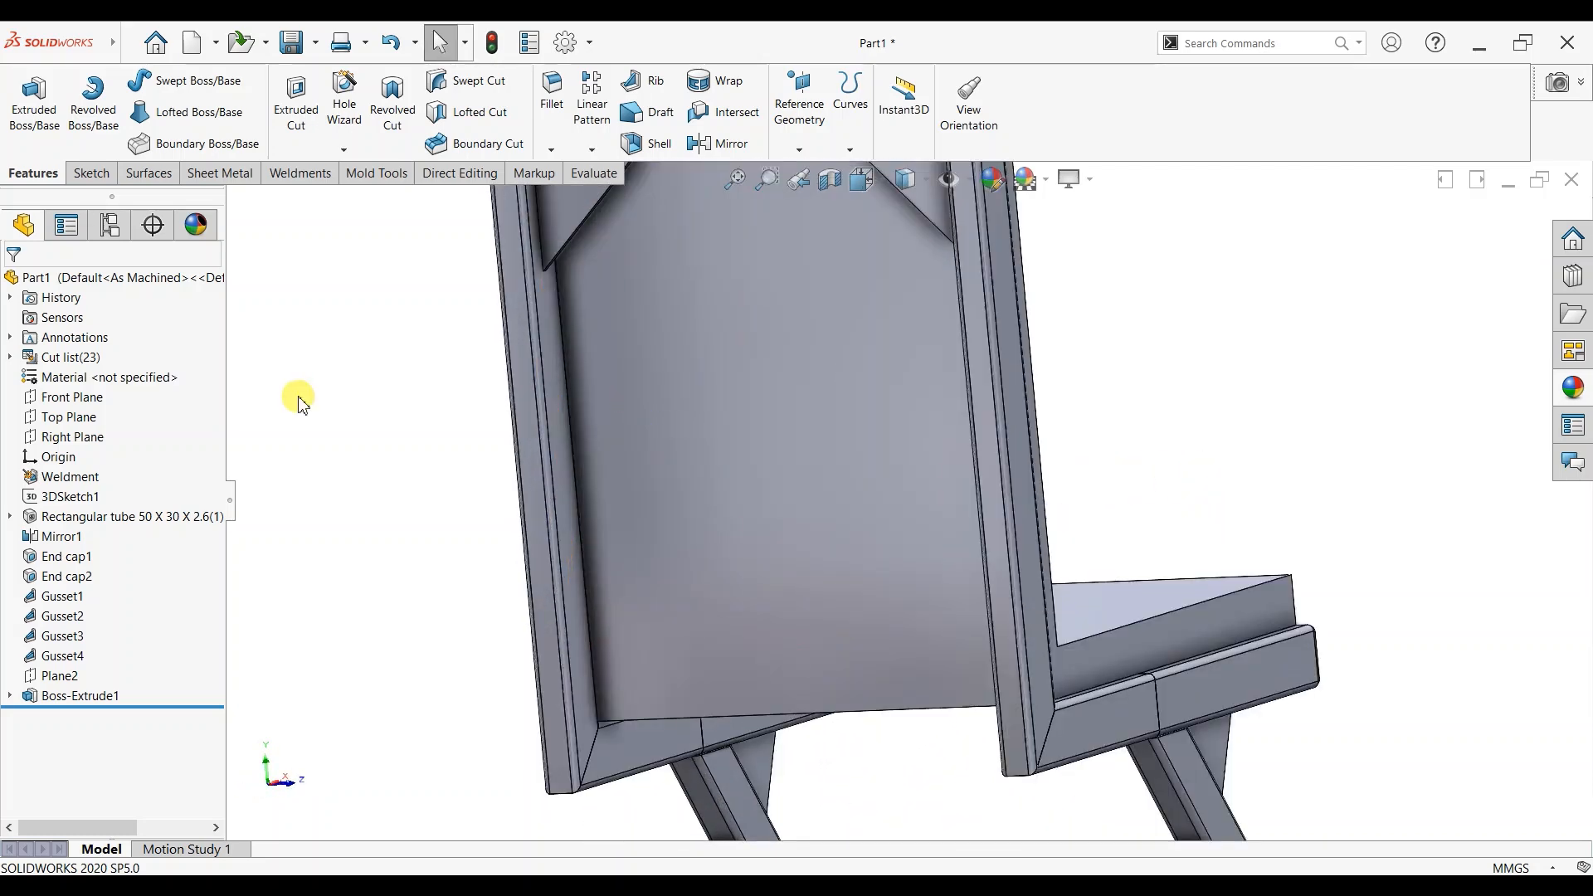
click(32, 500)
click(42, 443)
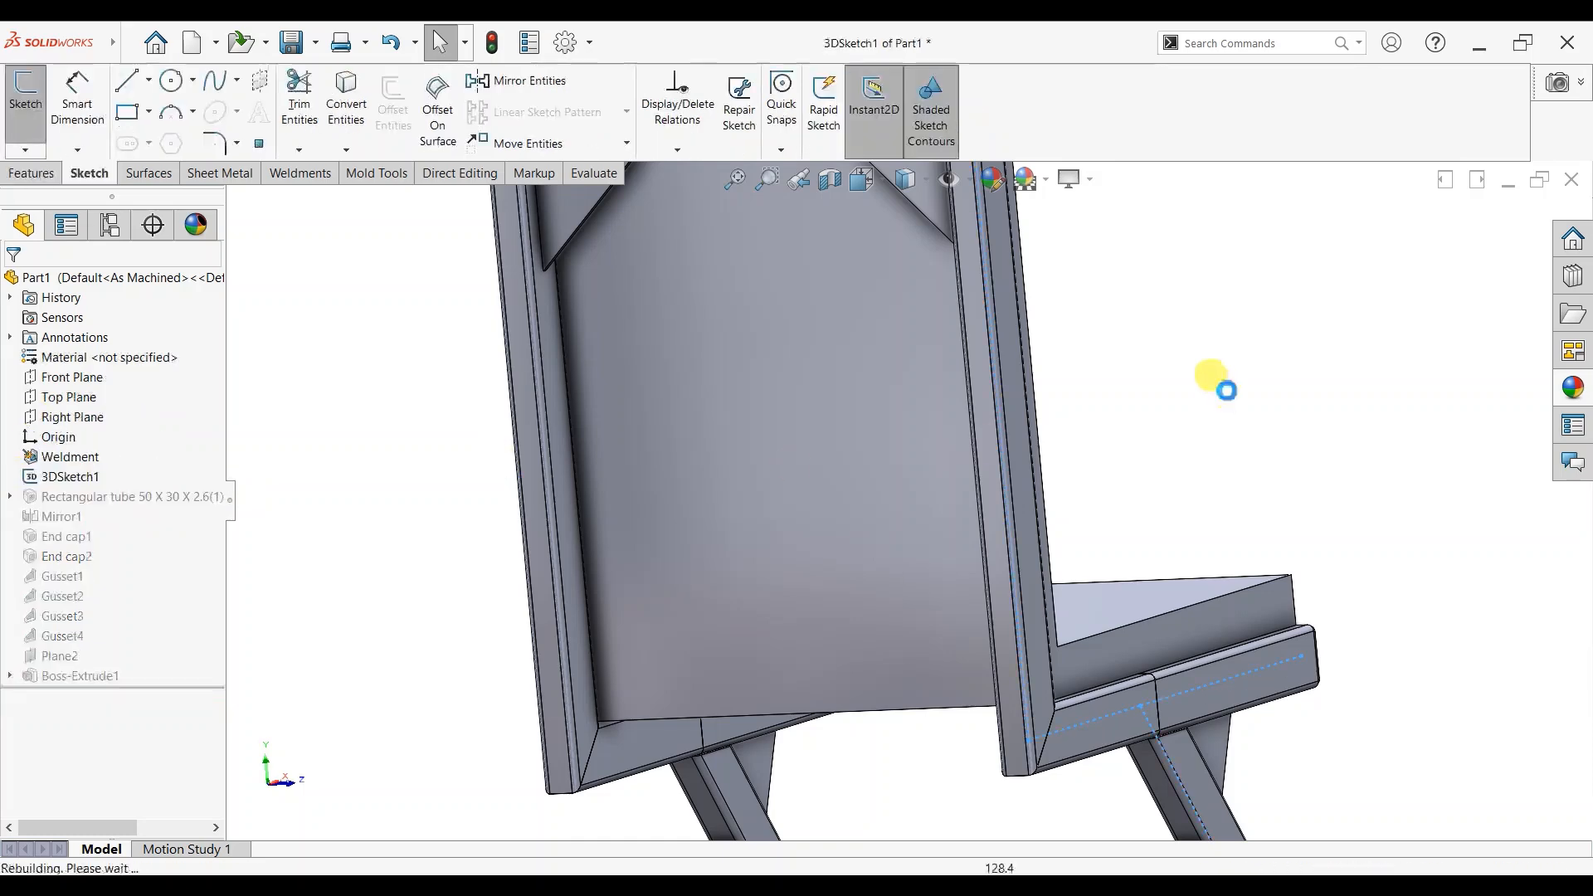
scroll(1105, 410, up, 5)
mouse_move(1104, 411)
middle_down()
mouse_move(1008, 393)
mouse_move(804, 484)
mouse_move(843, 501)
middle_up()
scroll(798, 370, down, 3)
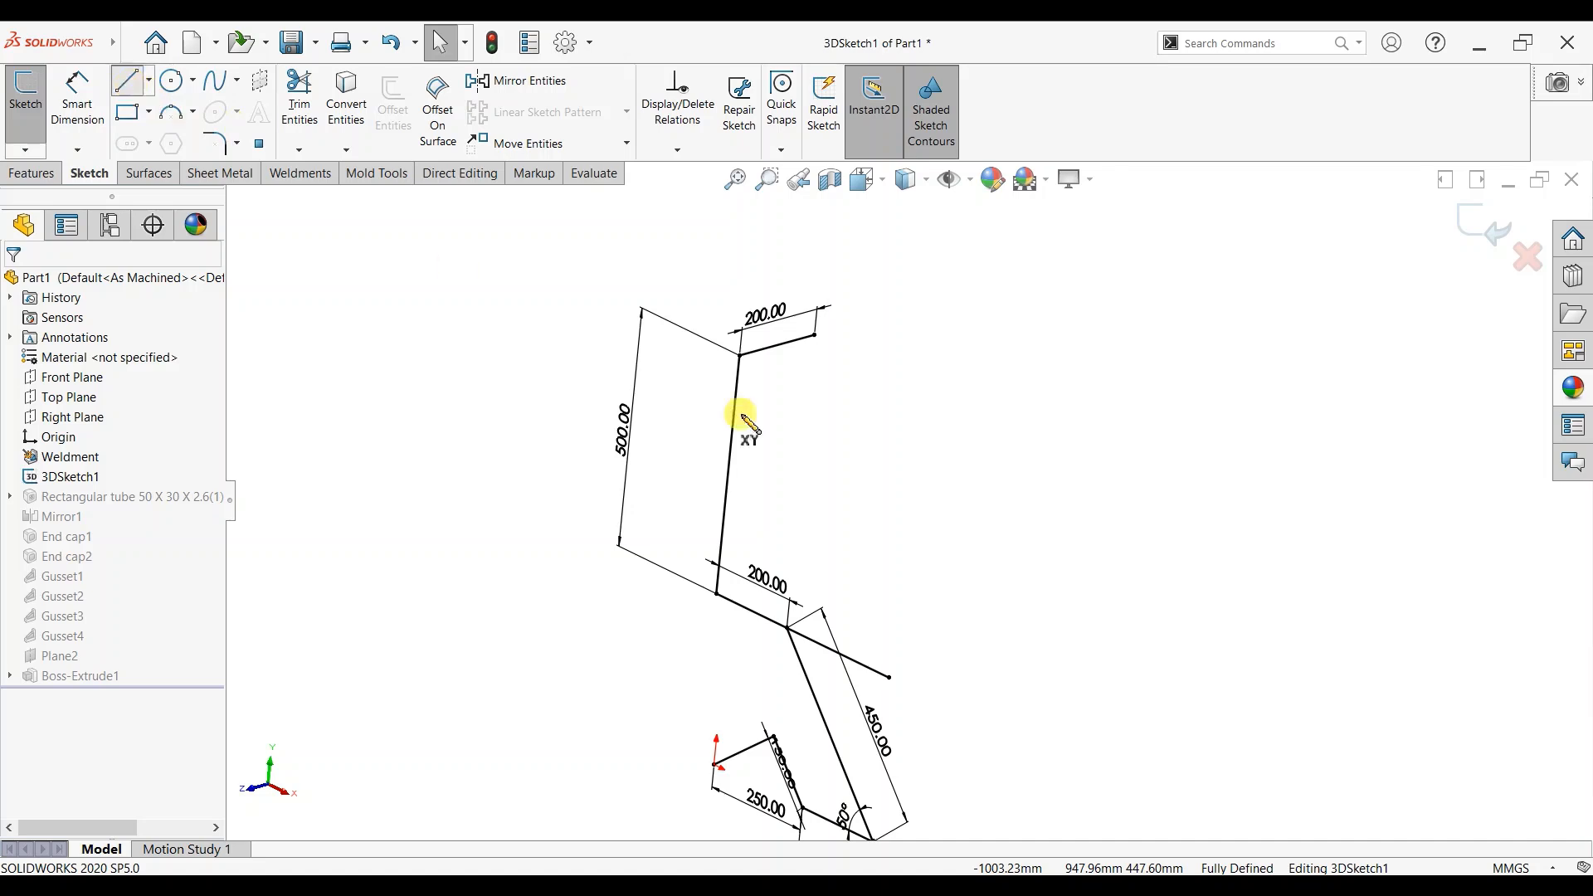
click(728, 473)
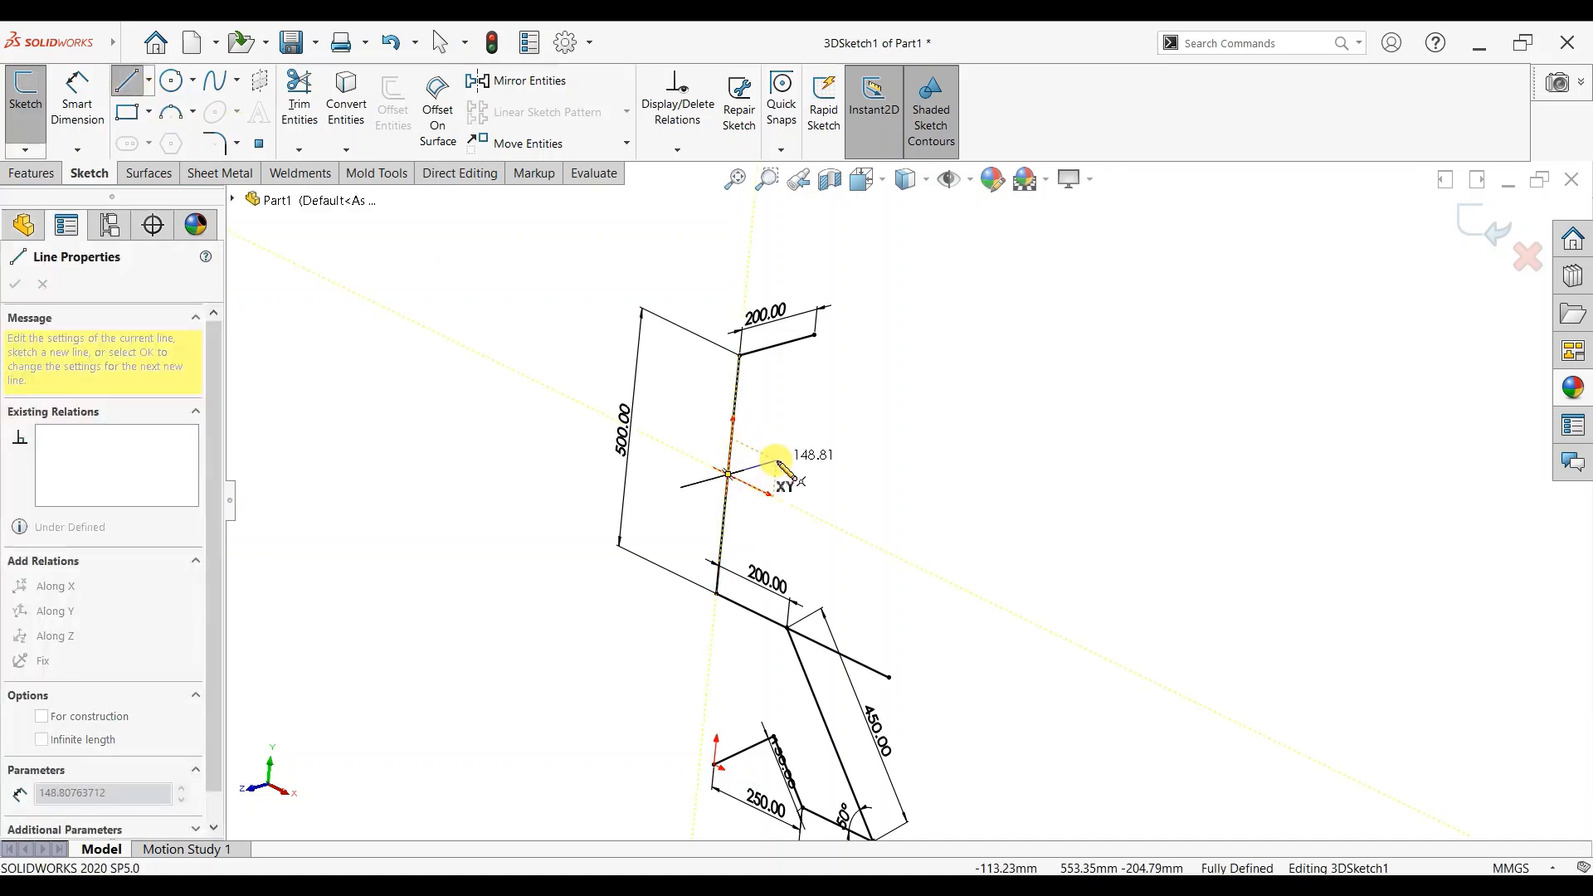
click(809, 456)
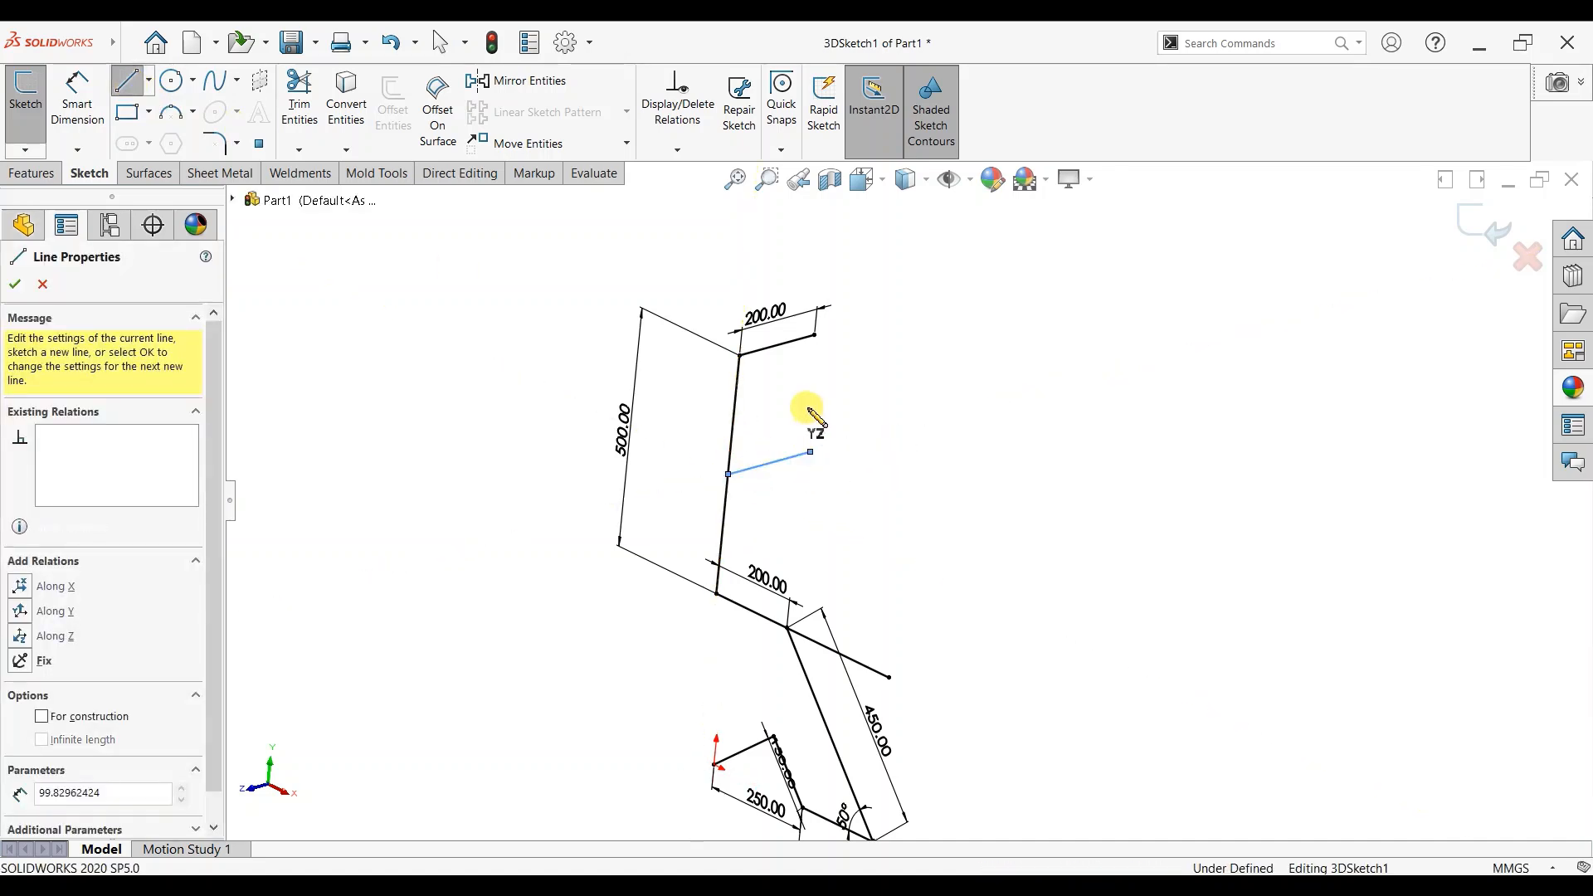
key(Escape)
key(Escape)
Step: Make the new crossbar line equal in length to the 200 mm line at the backrest's upper end and exit the sketch
scroll(809, 419, down, 2)
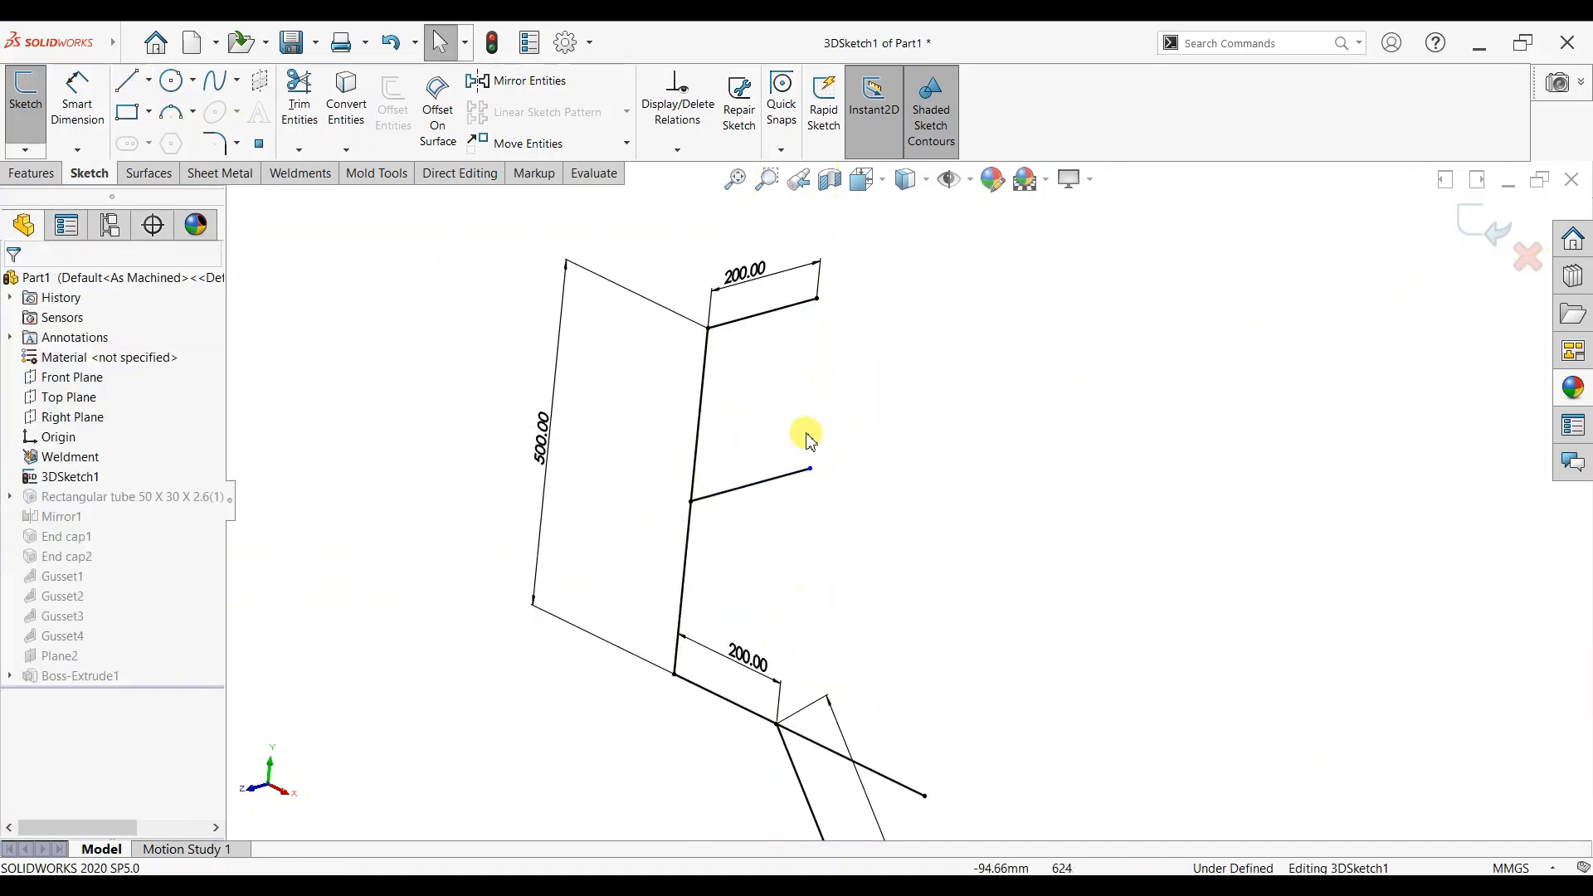
ctrl+click(771, 480)
click(21, 727)
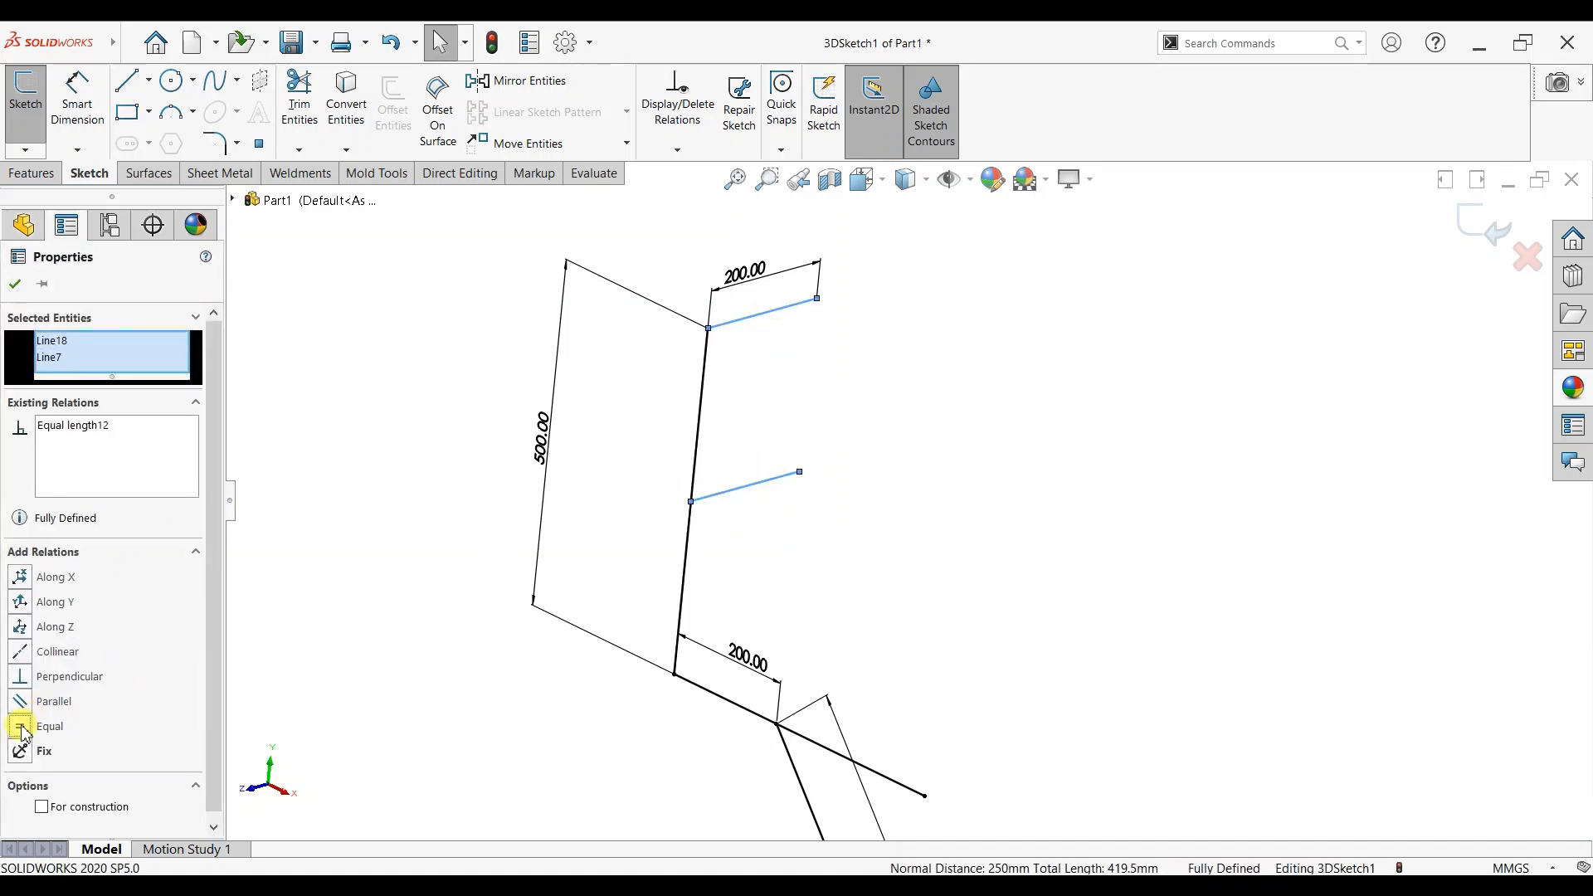
click(17, 284)
click(892, 351)
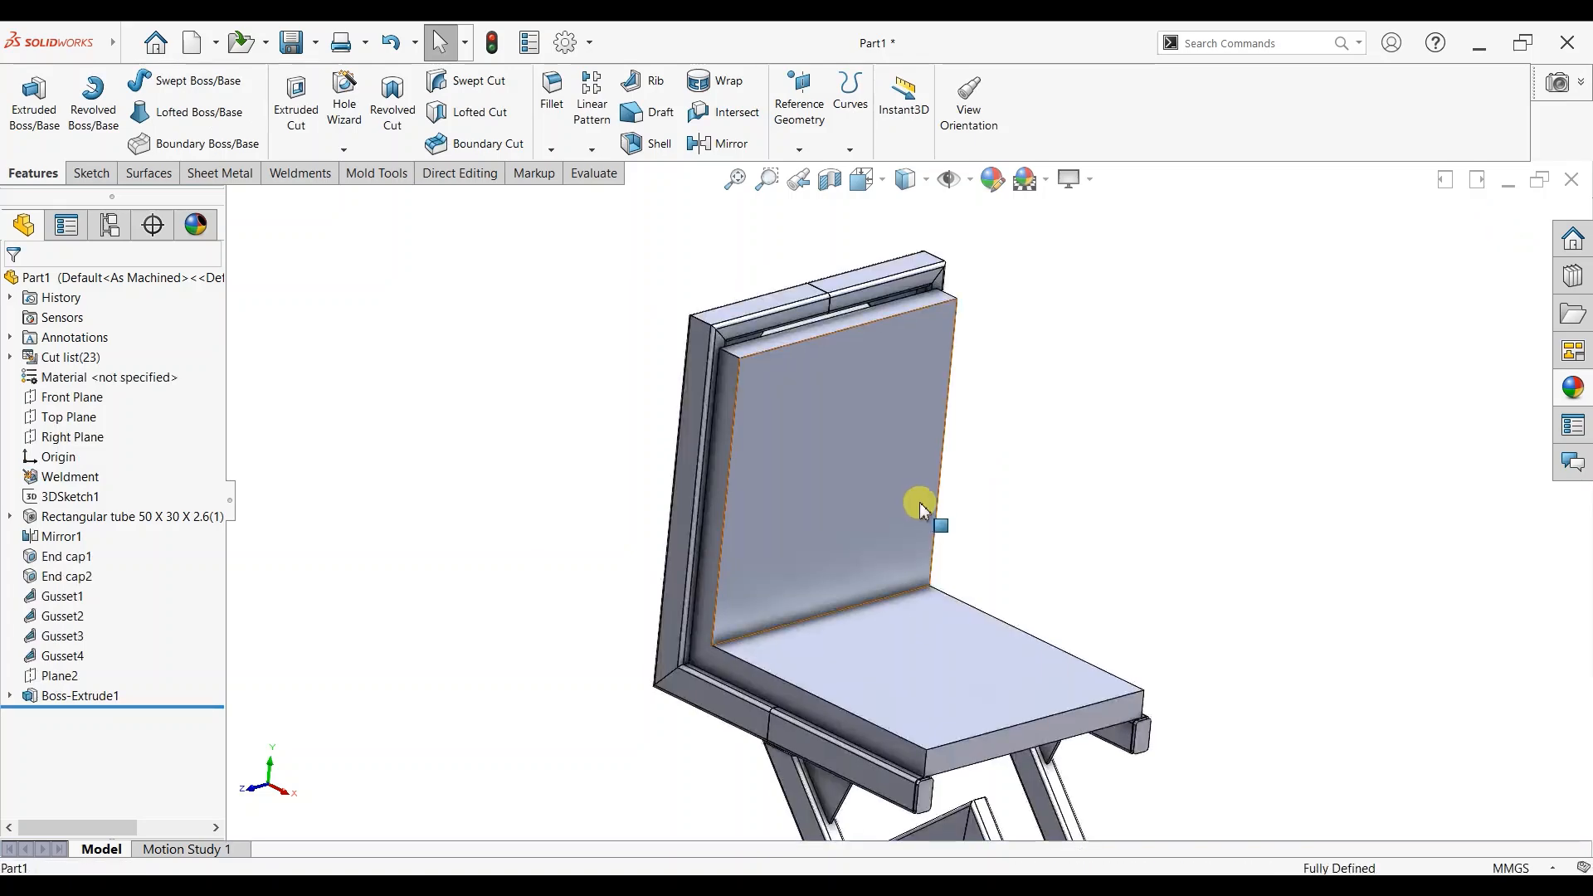
click(67, 497)
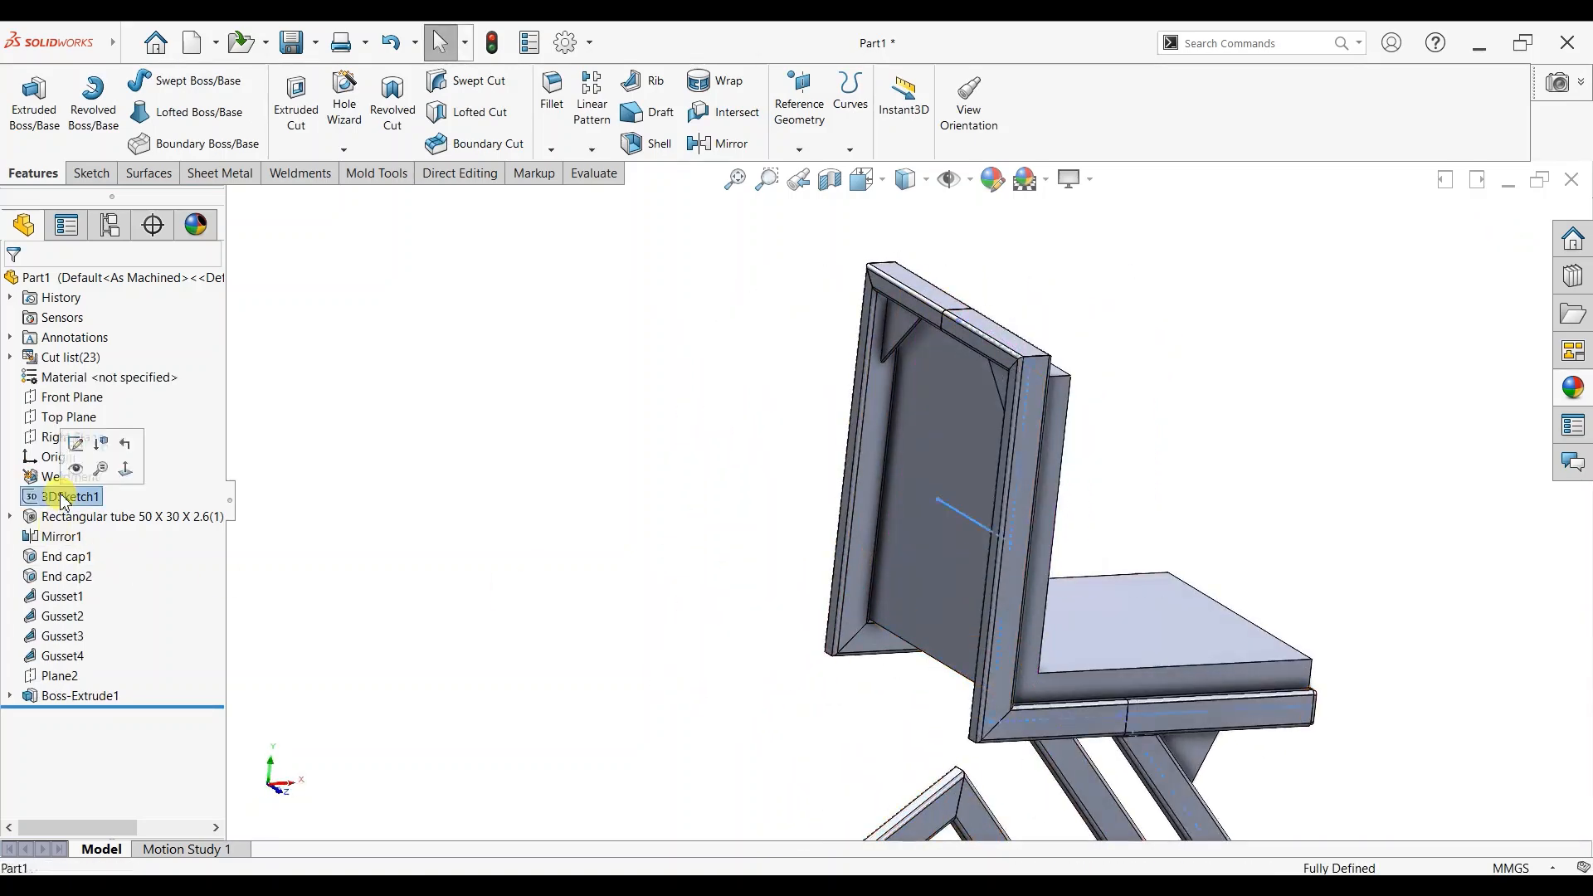
click(77, 446)
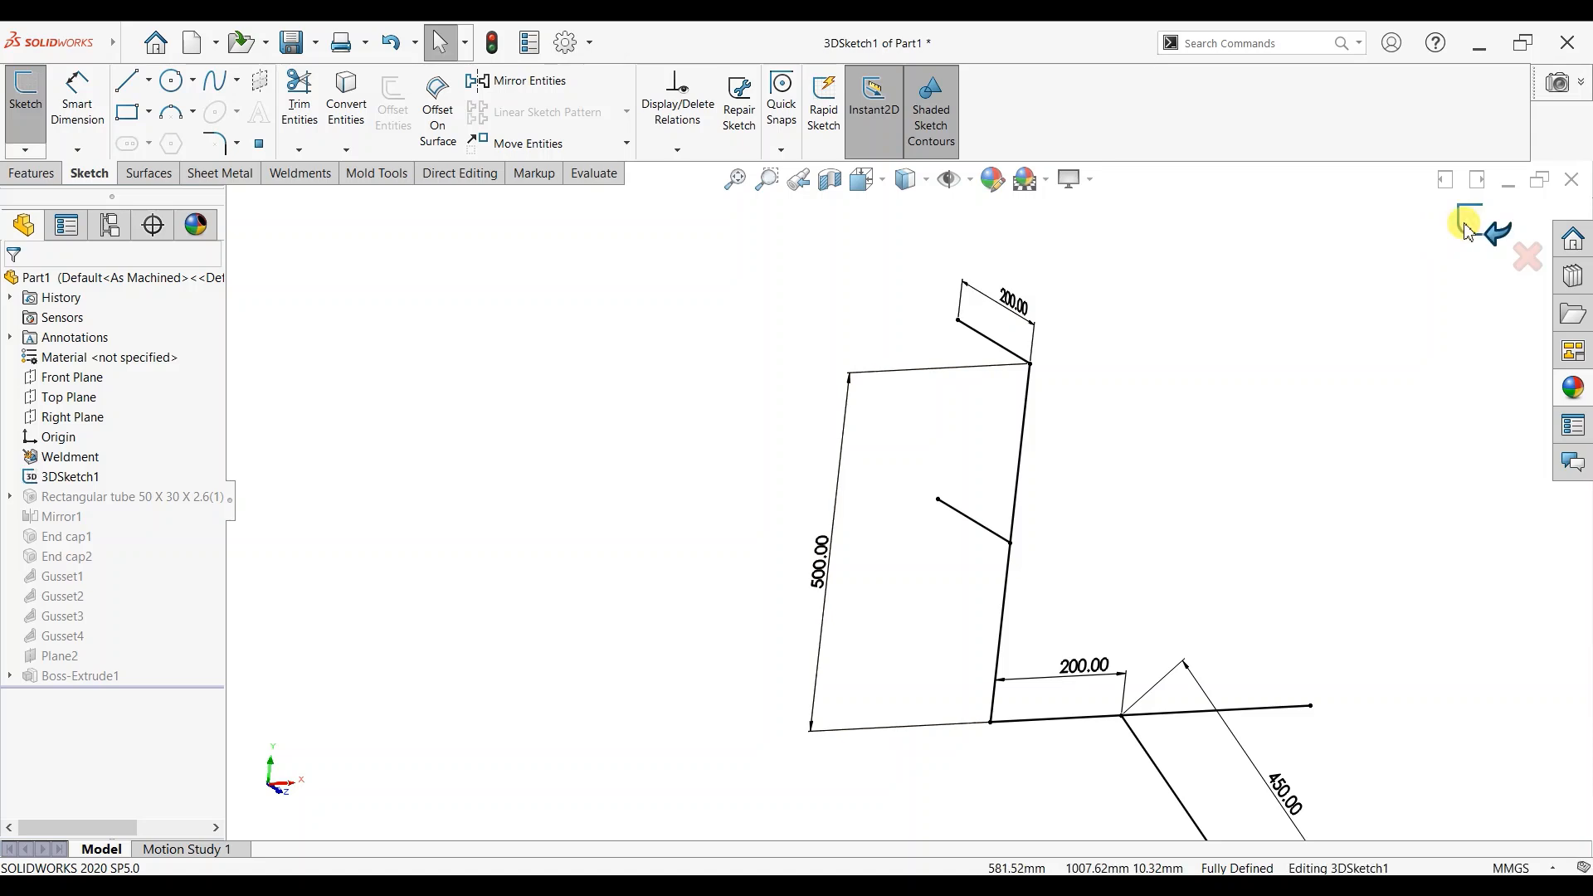
click(1468, 224)
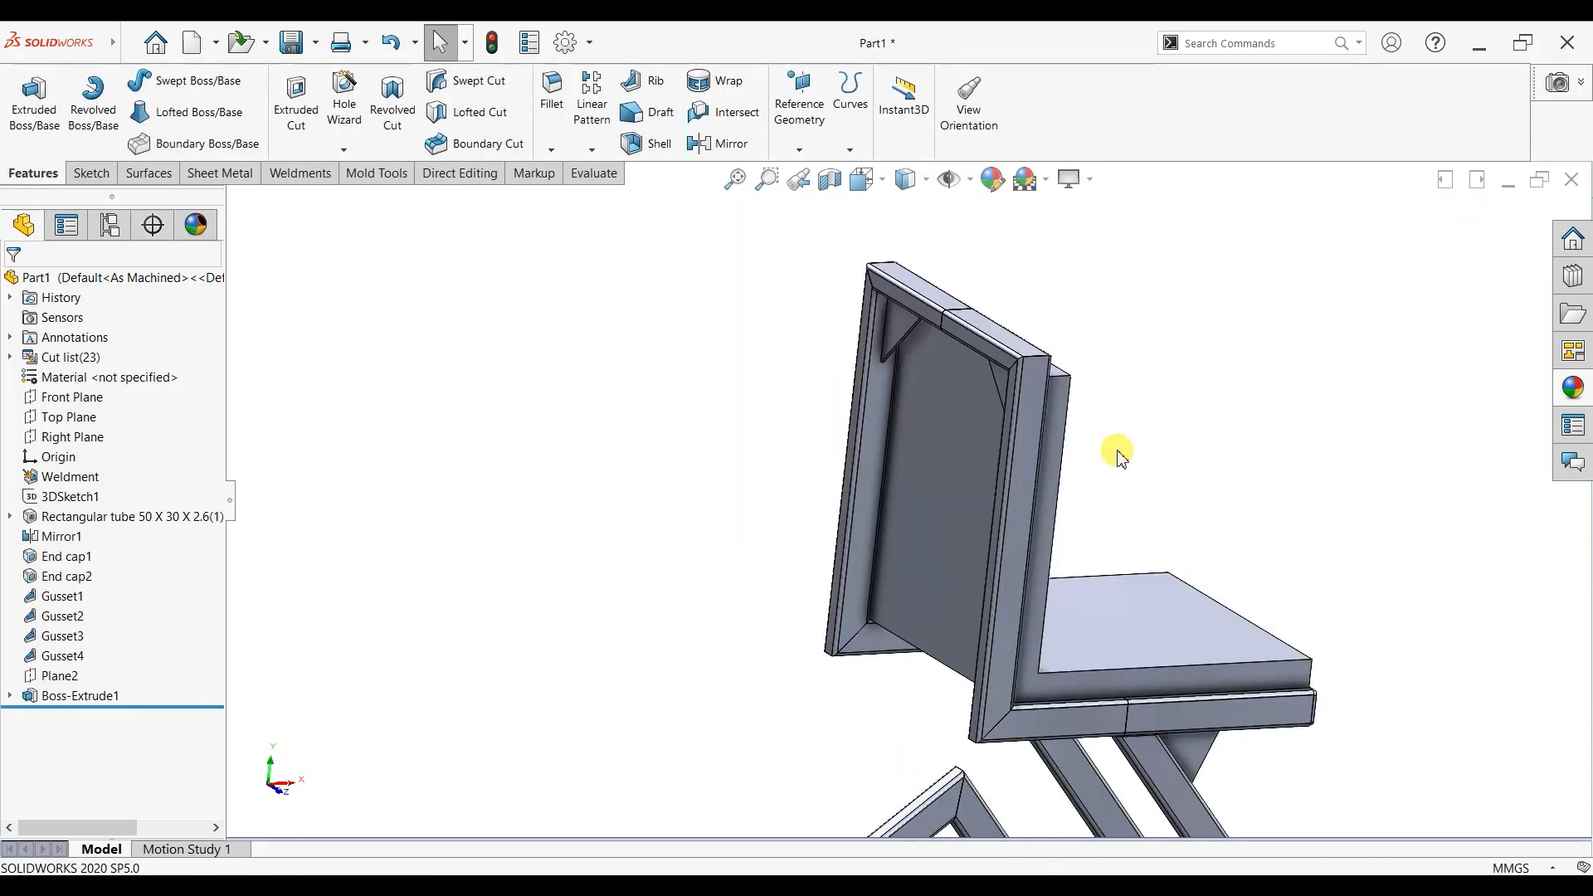
Step: Show the frame's 3D sketch on the model
scroll(1215, 587, down, 1)
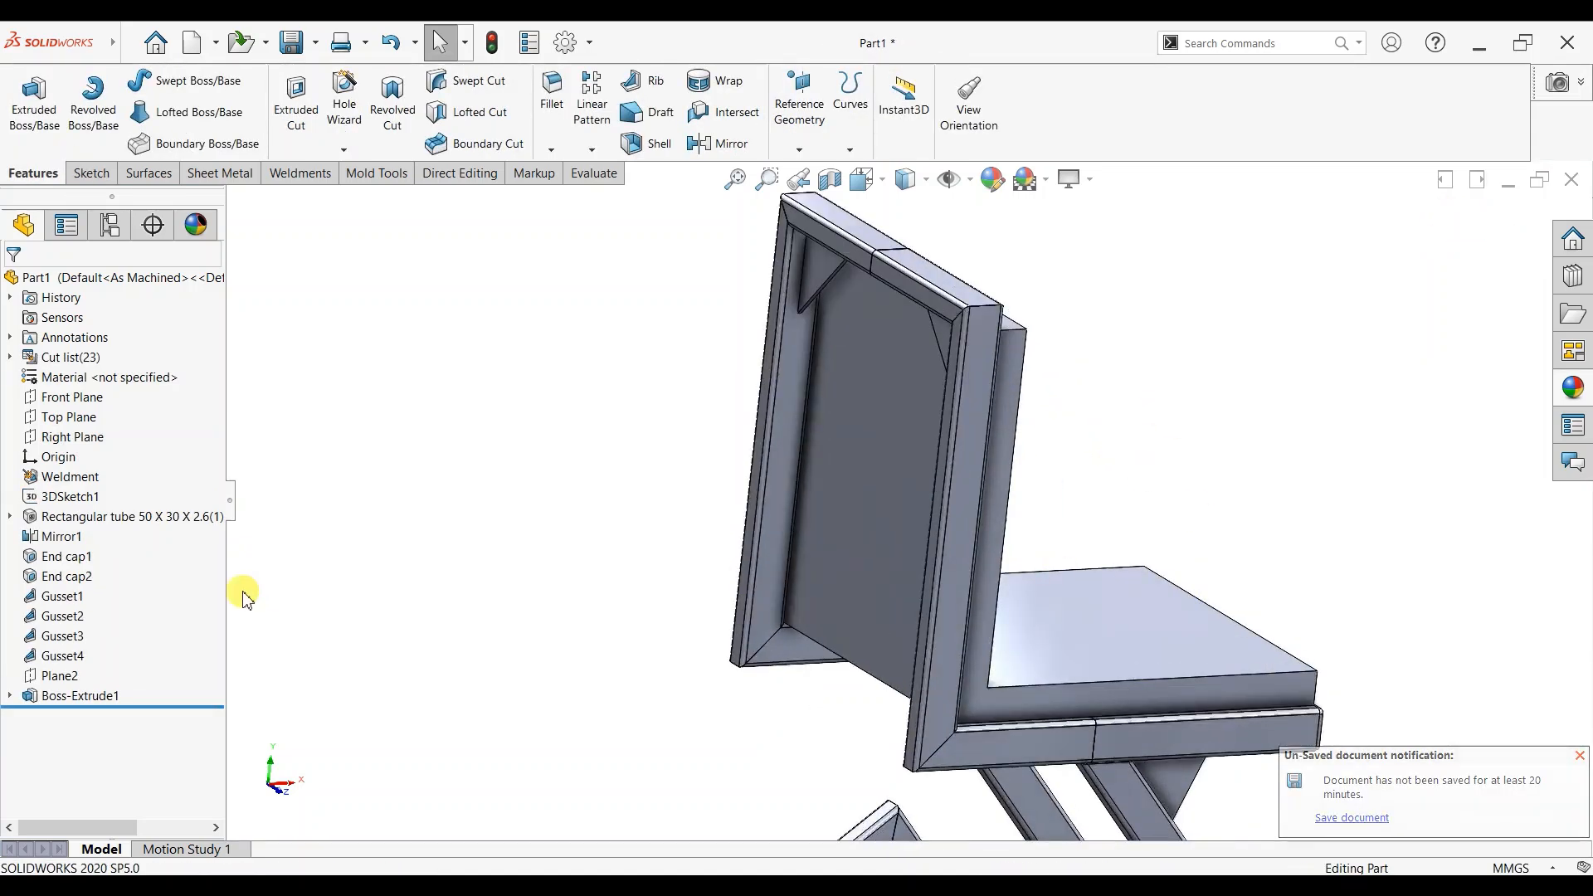
click(66, 497)
click(84, 474)
click(521, 492)
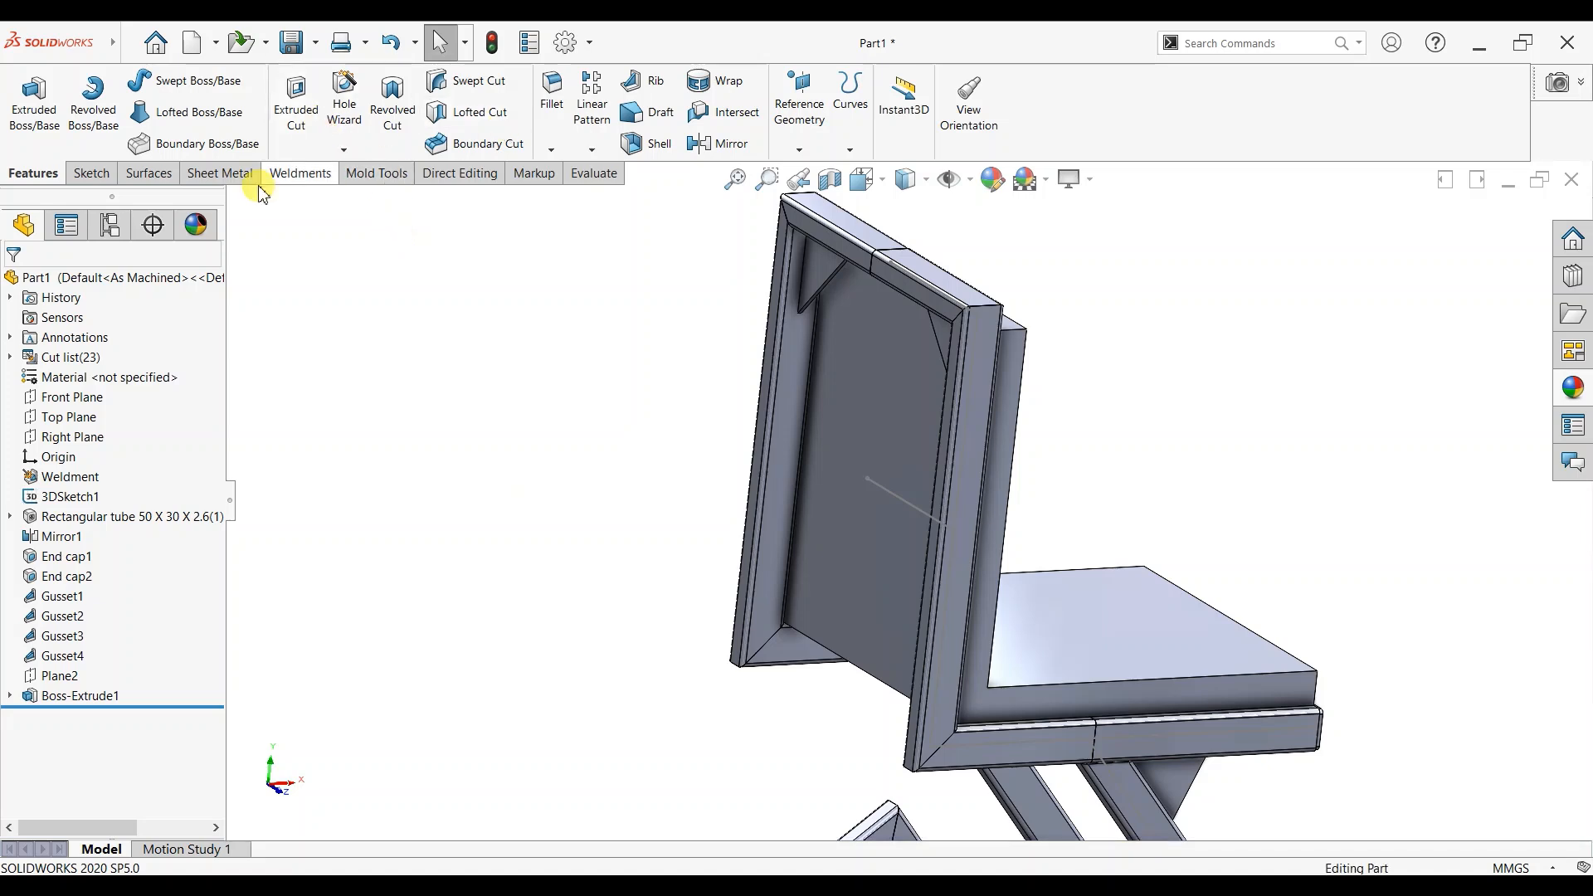
Step: Add an iso rectangular tube structural member, size 50 x 30 x 2.6, along the new crossbar line behind the backrest
click(292, 174)
click(132, 112)
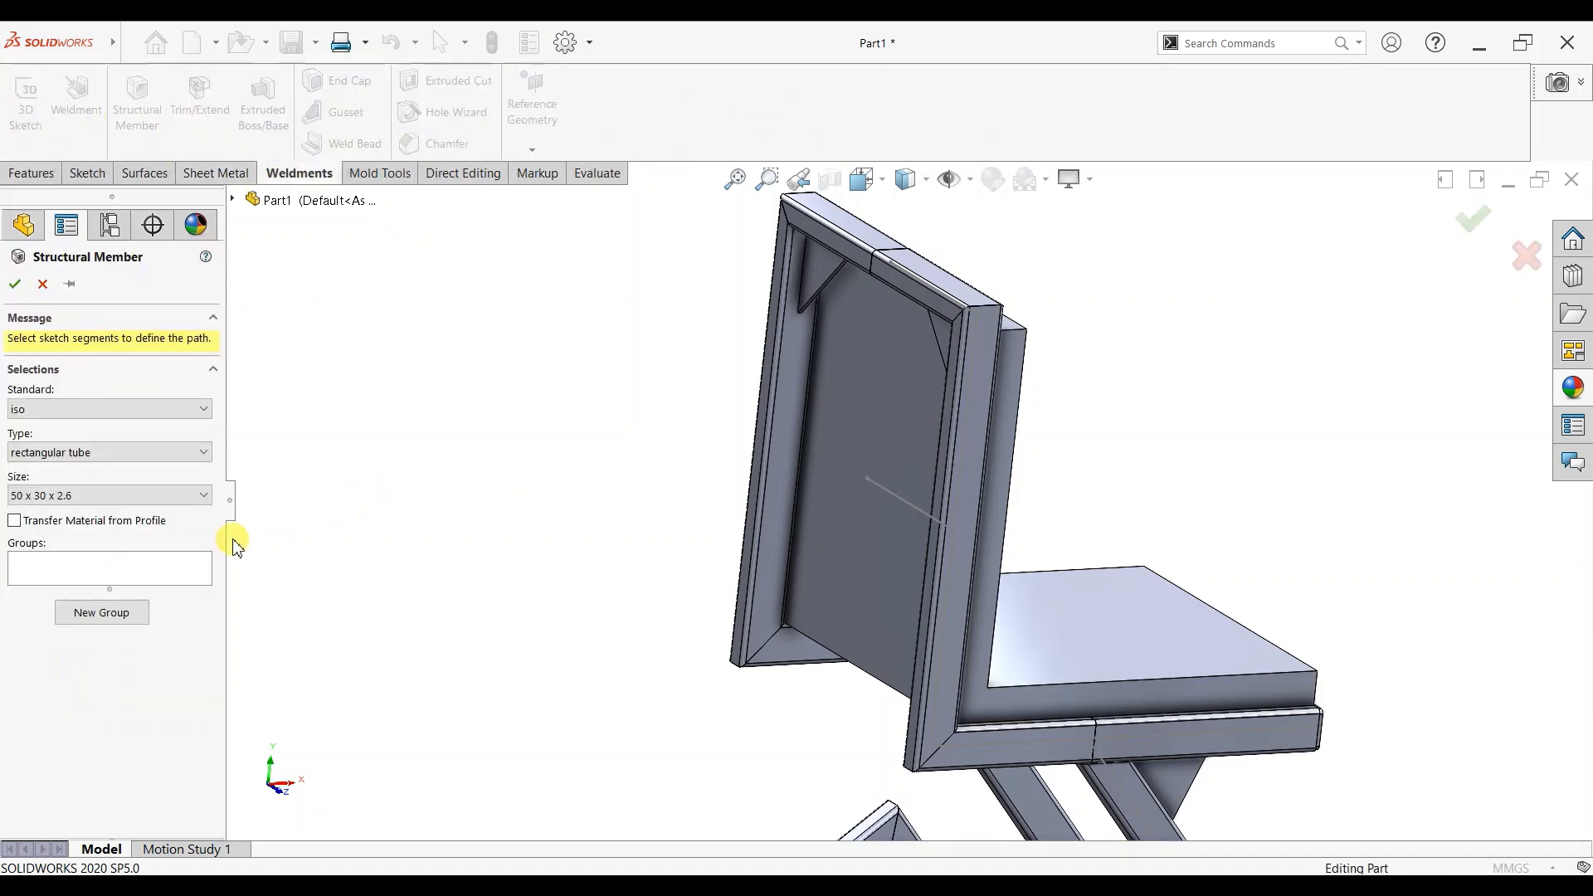
scroll(919, 452, down, 2)
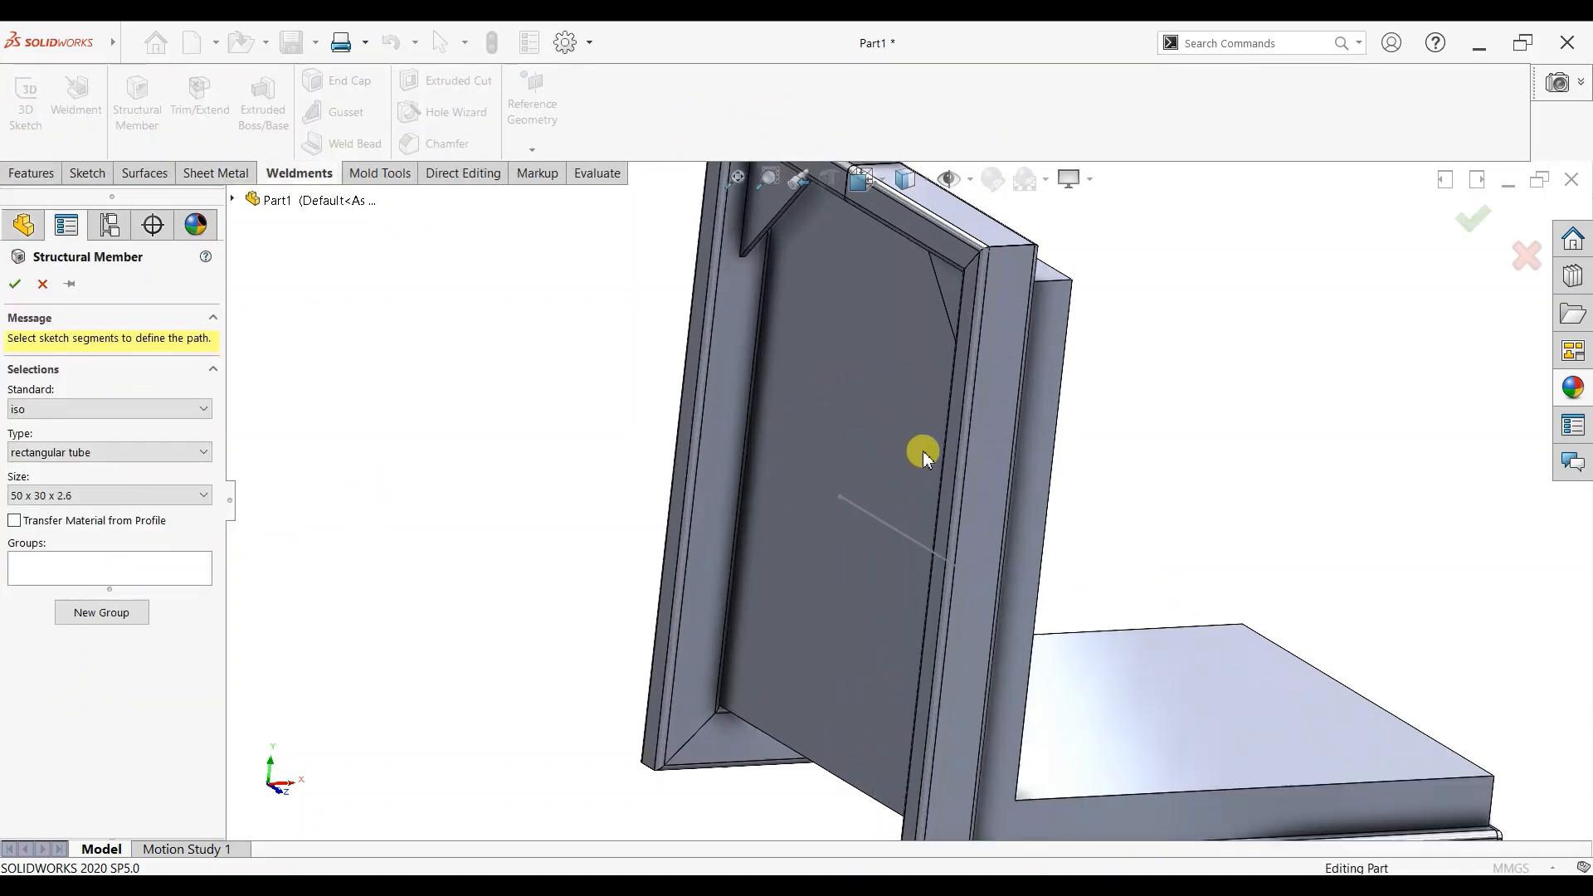
click(116, 572)
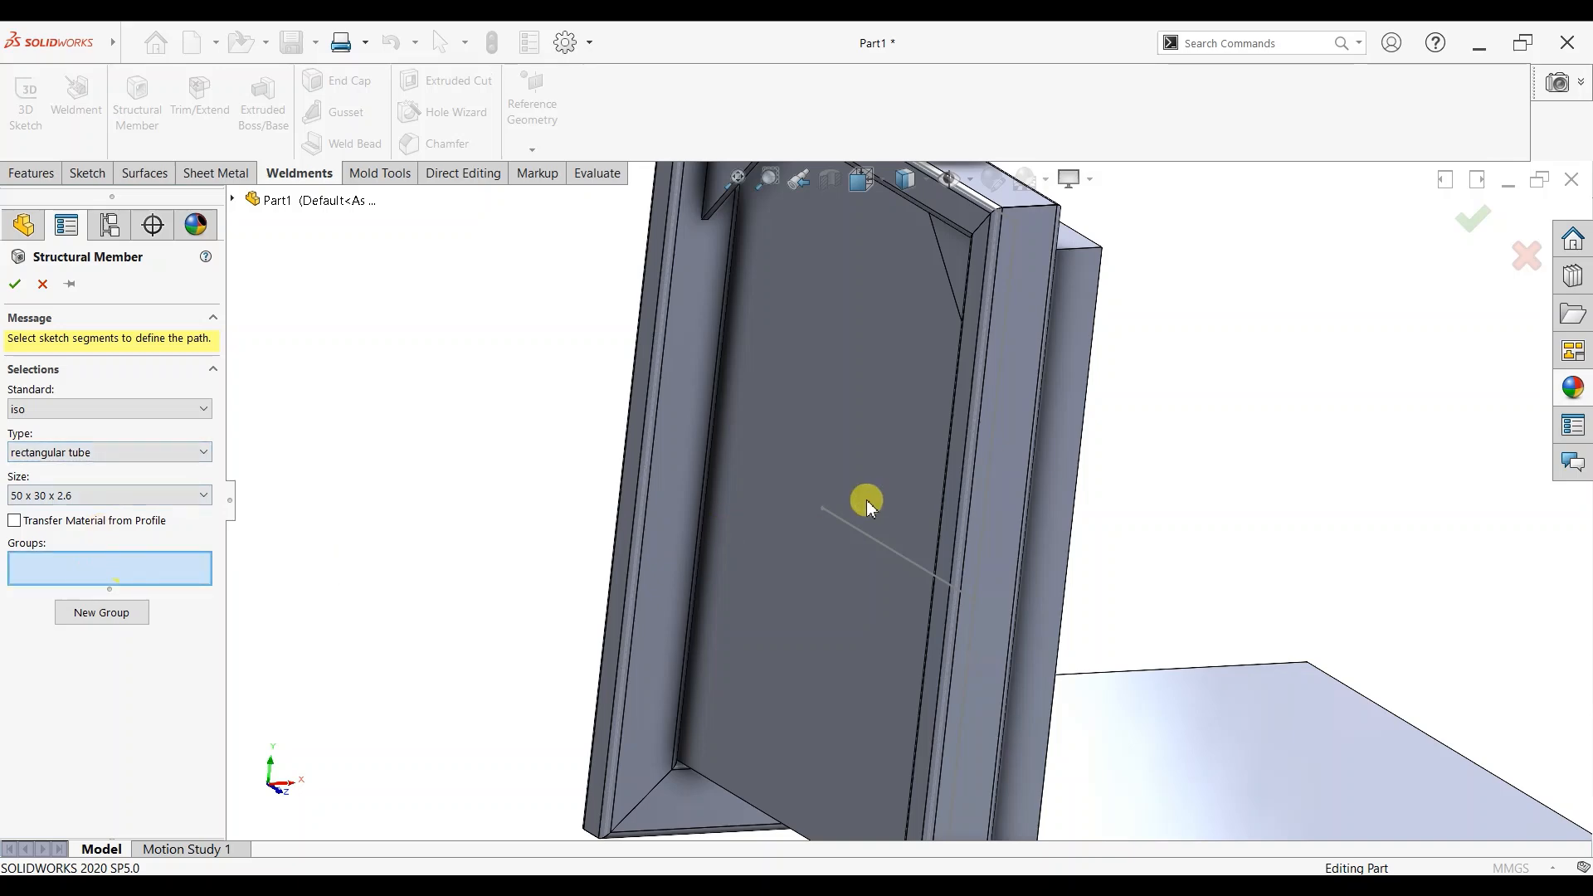
click(865, 533)
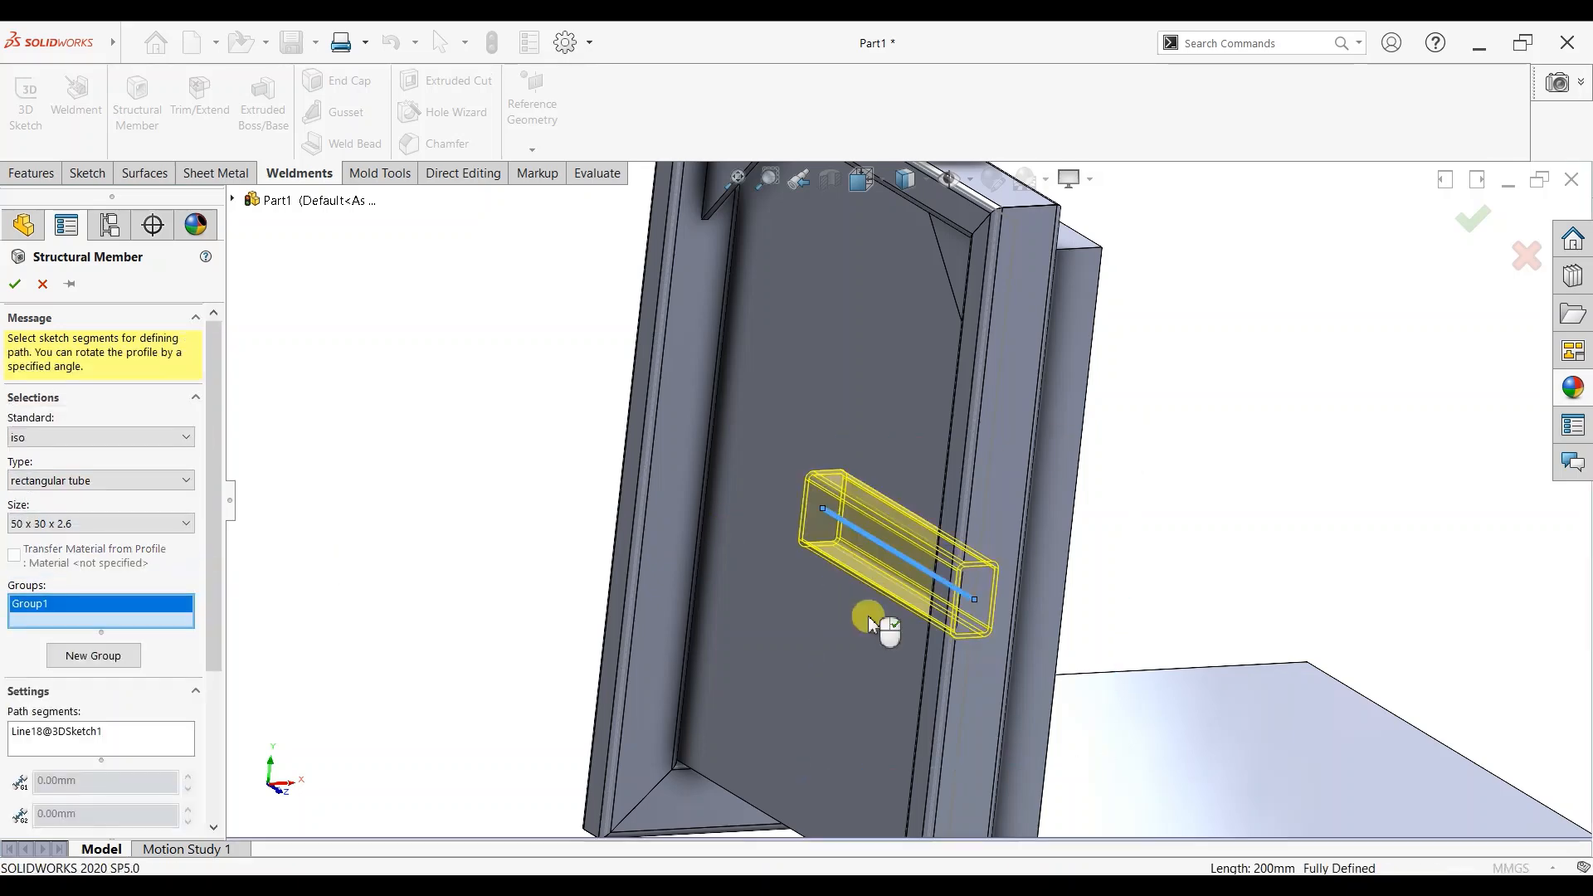
middle_drag(874, 626, 1006, 661)
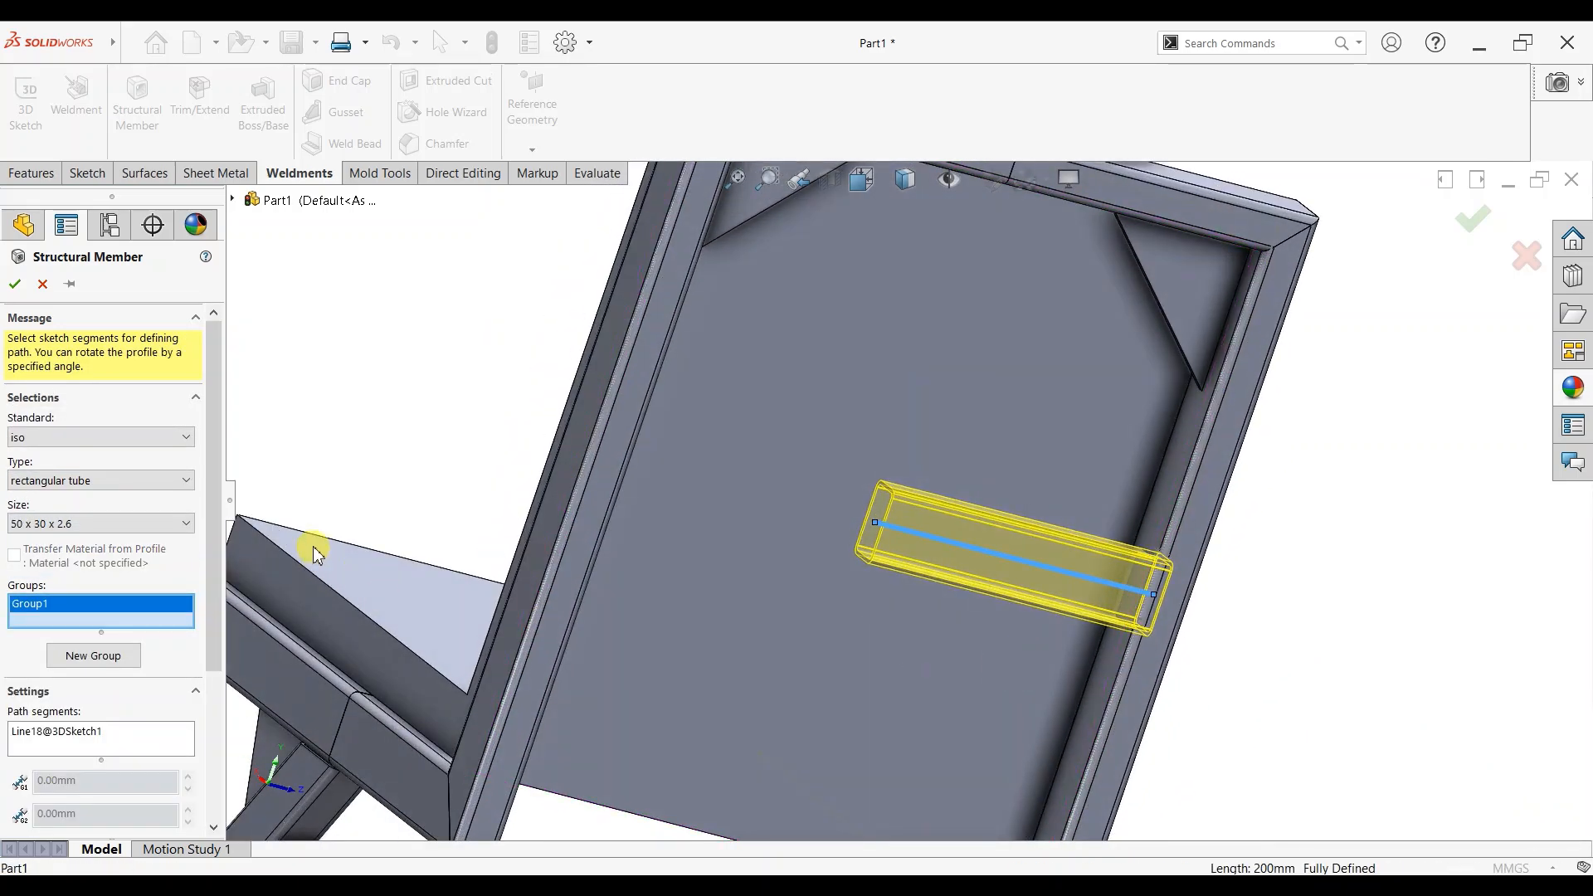
click(16, 285)
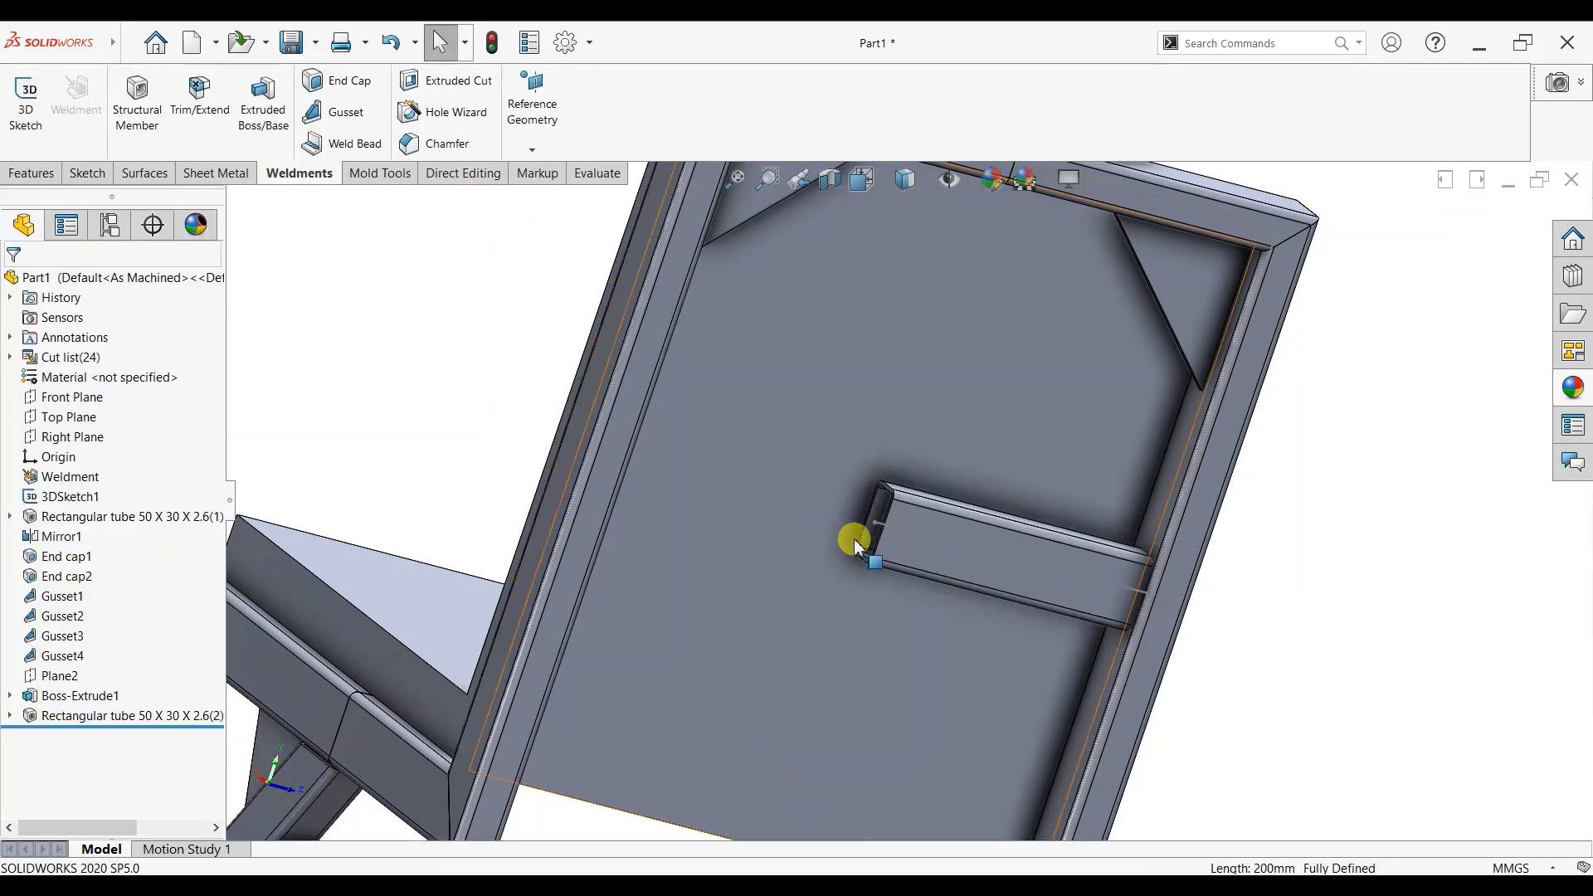
Step: Trim the new crossbar tube to the inner face of the backrest upright using Trim/Extend
click(204, 131)
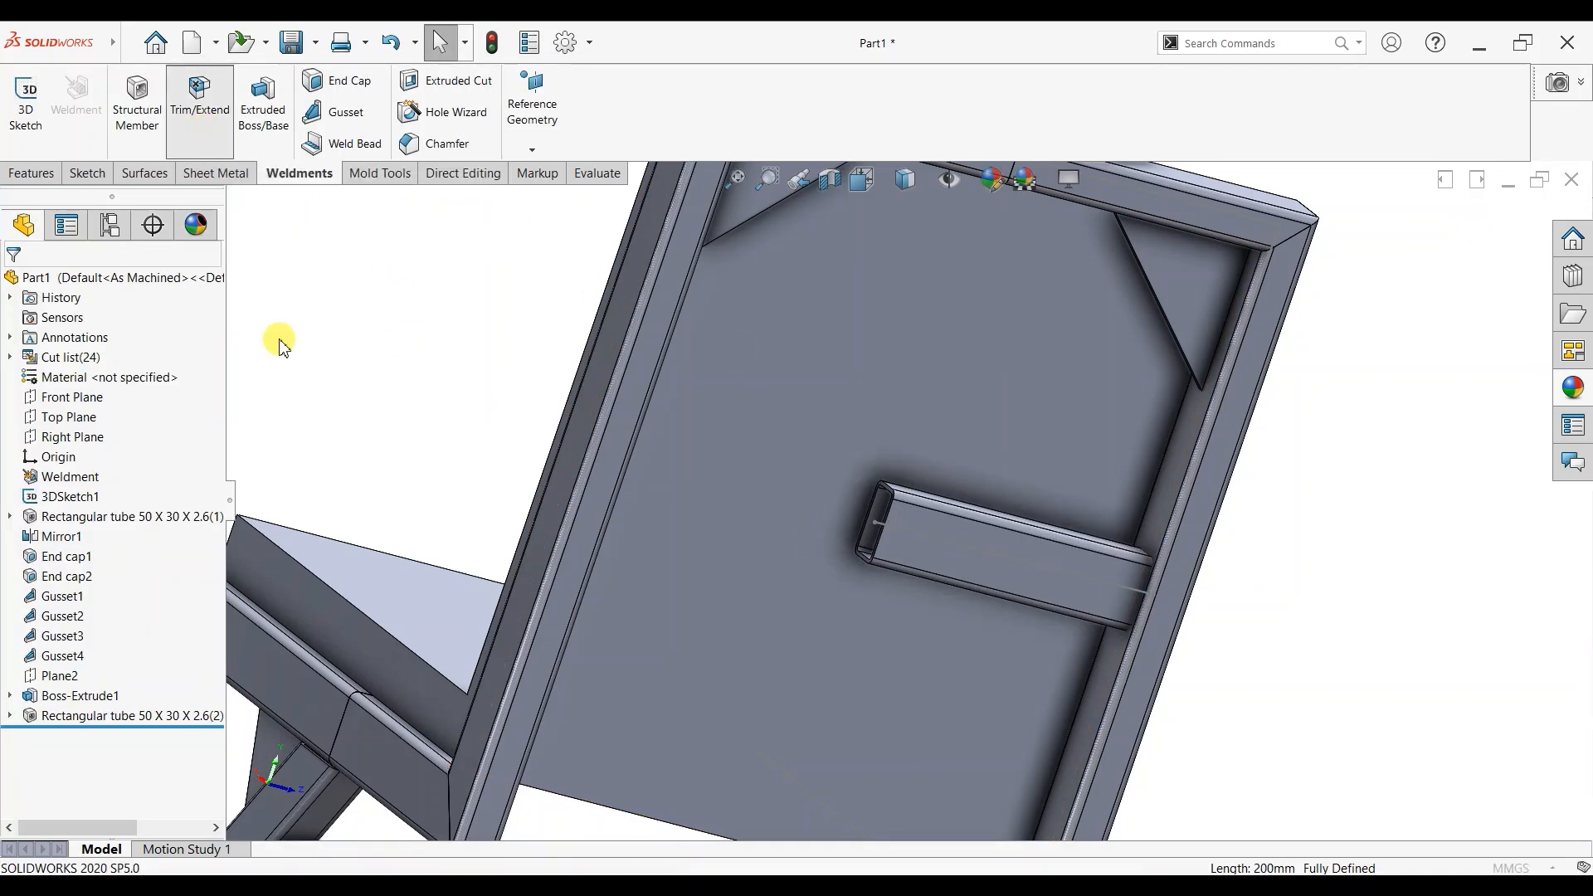
click(910, 522)
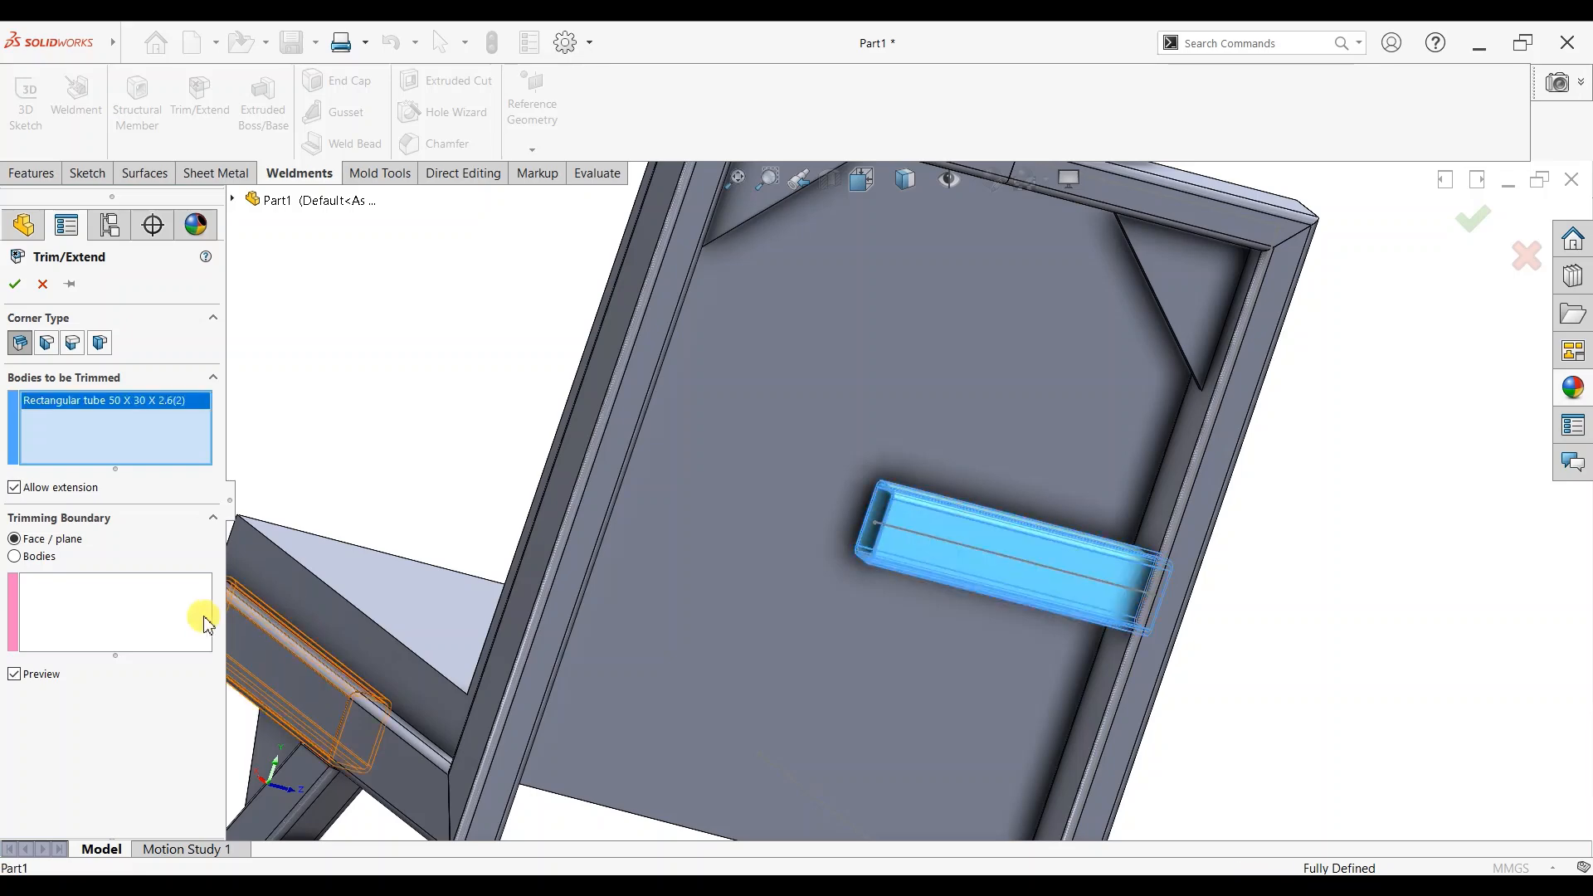
click(203, 608)
click(1179, 469)
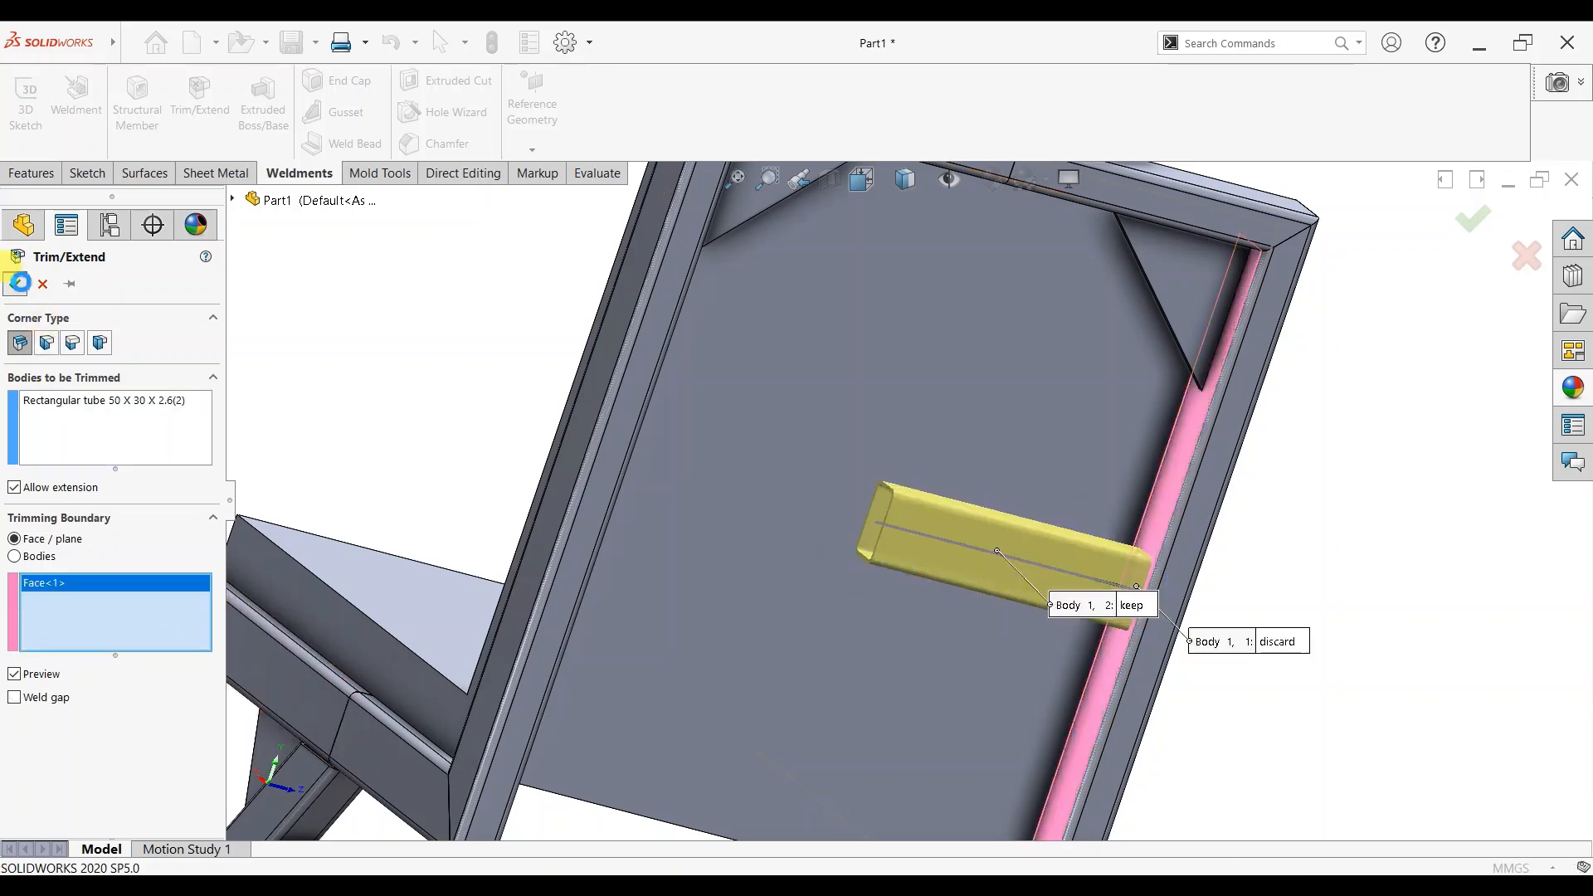
key(Return)
scroll(1103, 586, down, 6)
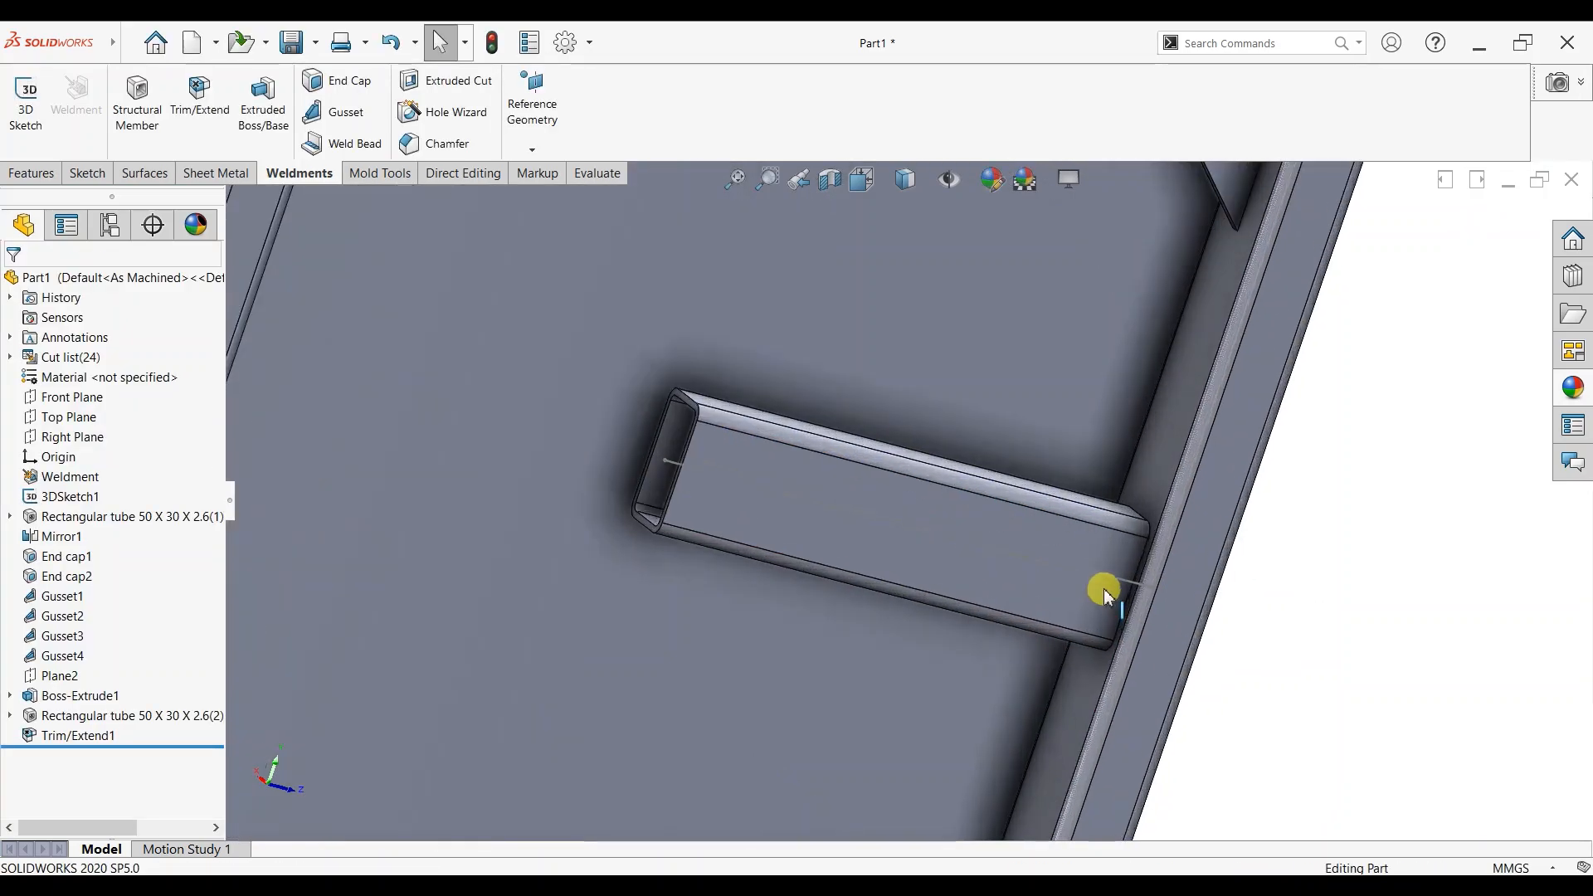
Step: Mirror the trimmed crossbar body about its open end face to extend it across the backrest
click(1048, 554)
click(1337, 540)
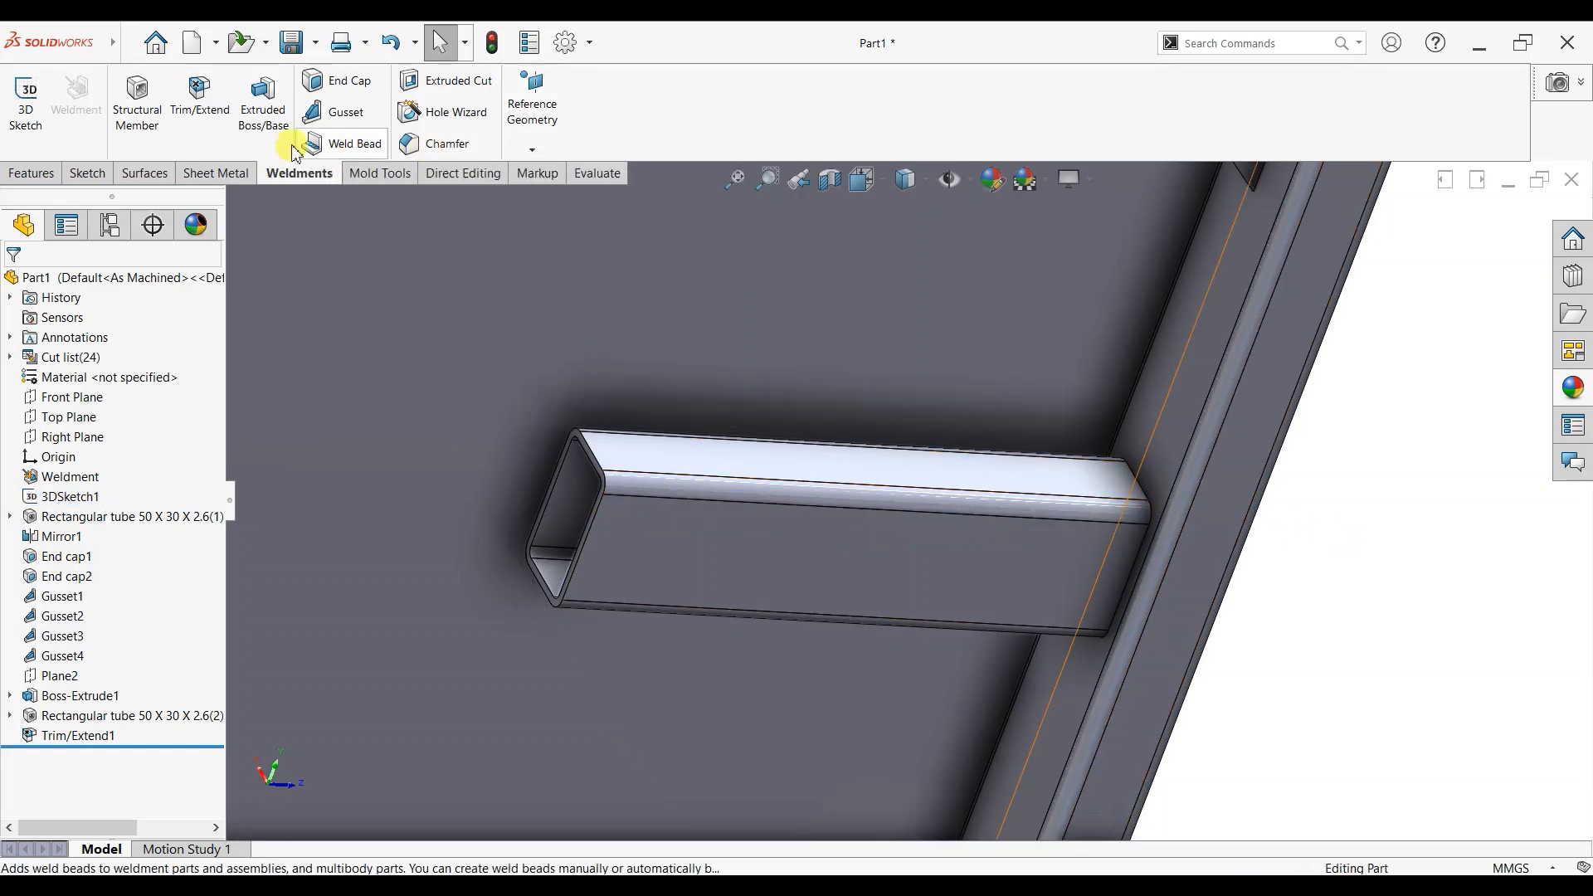
click(31, 173)
click(718, 144)
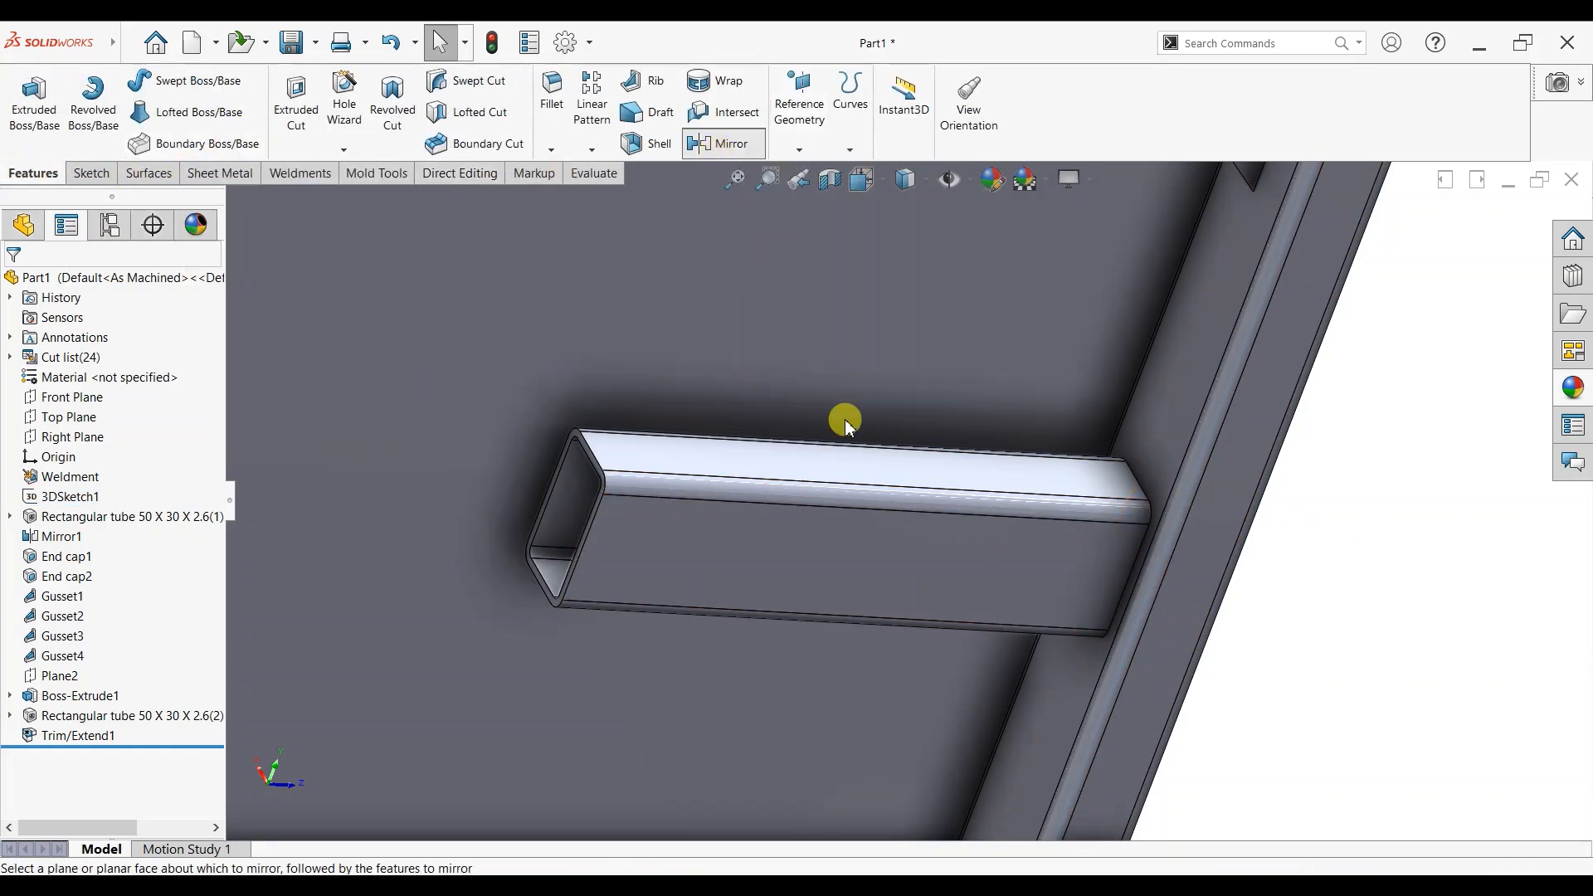
click(585, 452)
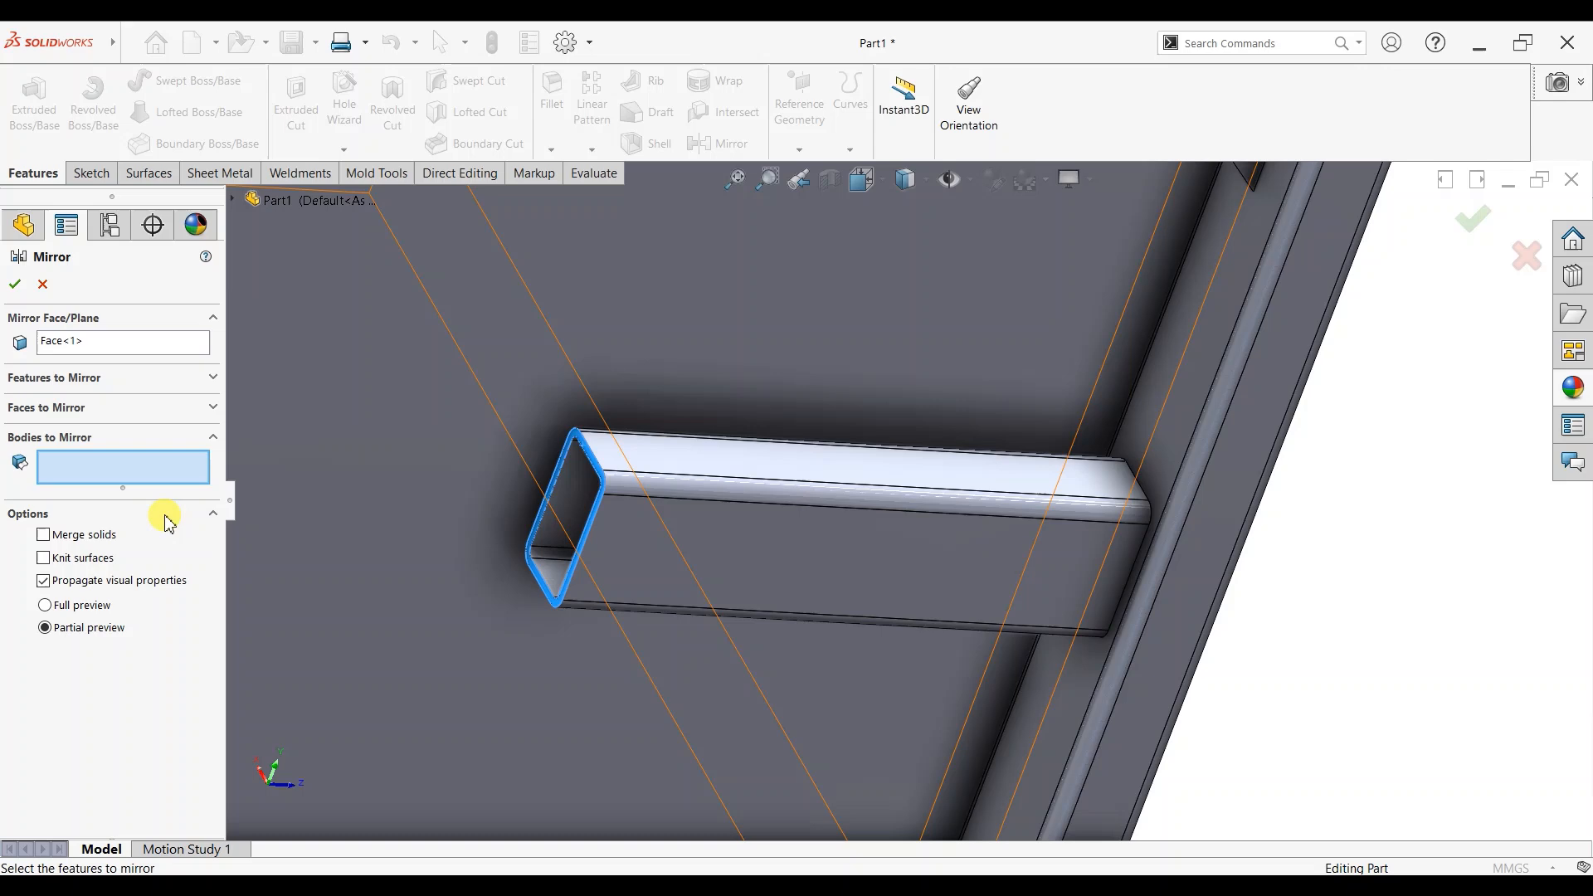
click(746, 501)
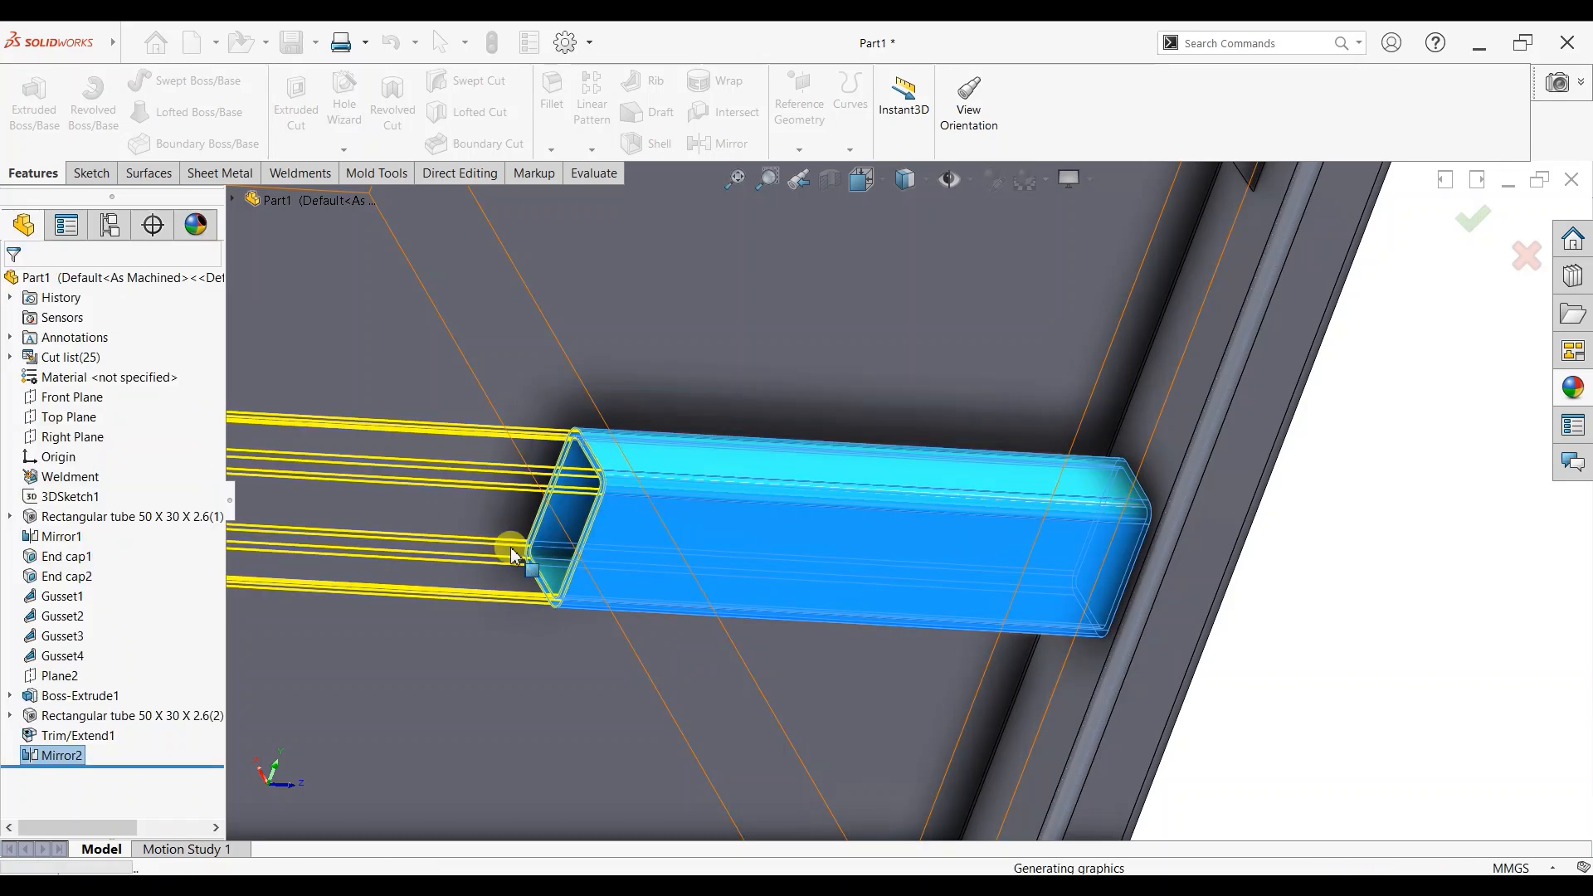
click(1271, 613)
Step: Start a fillet on the seat's upper face and add the backrest's upper front edge together with its connected edges
scroll(1271, 613, up, 7)
middle_drag(1166, 634, 1322, 633)
key(space)
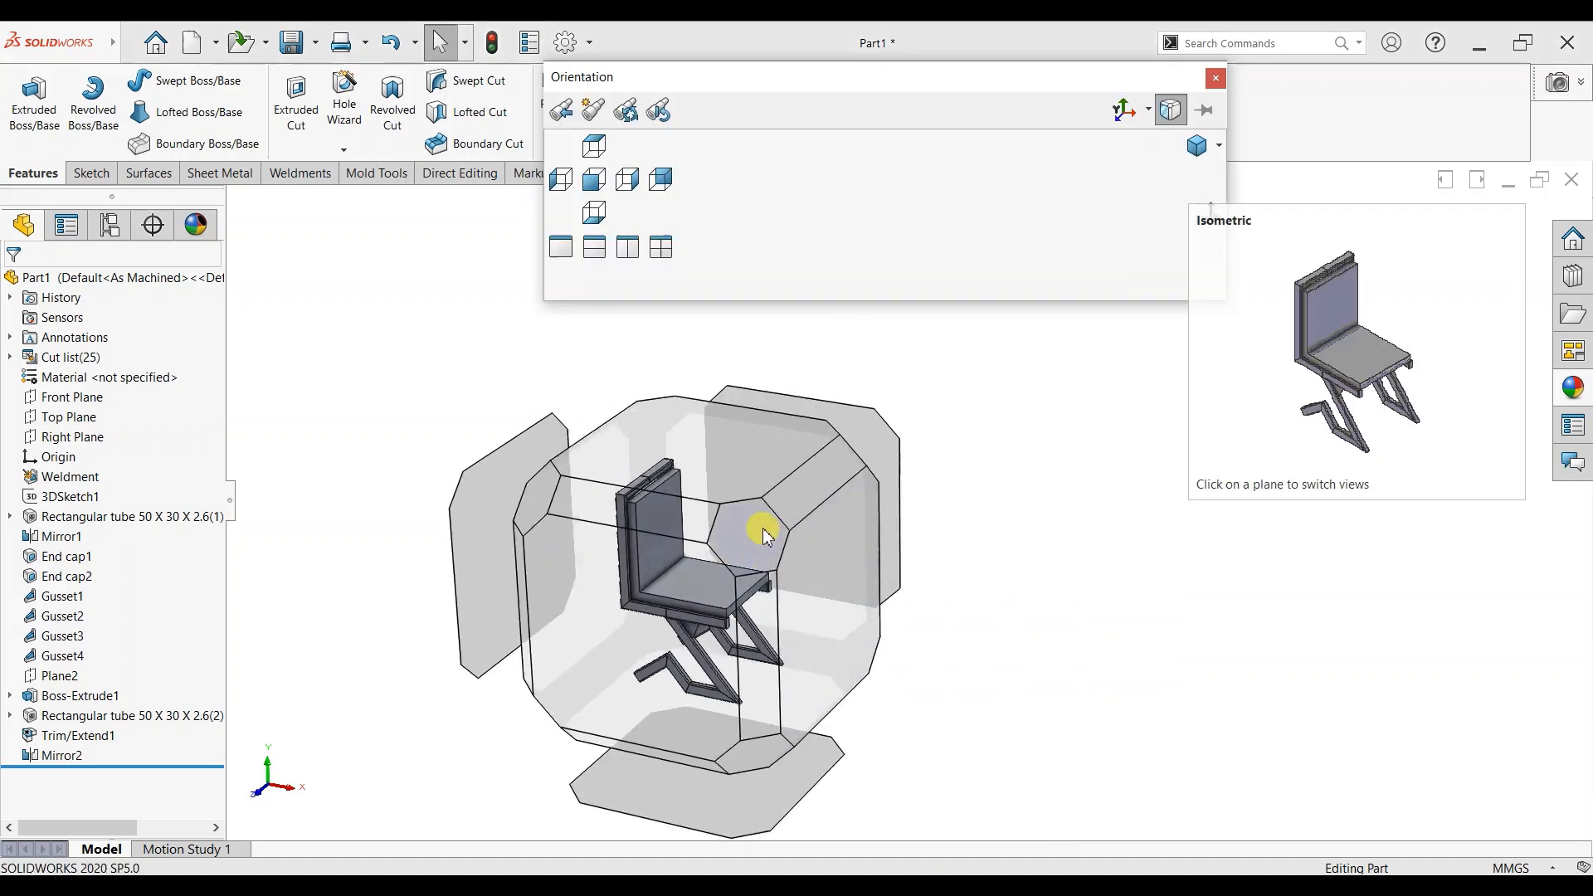
click(758, 531)
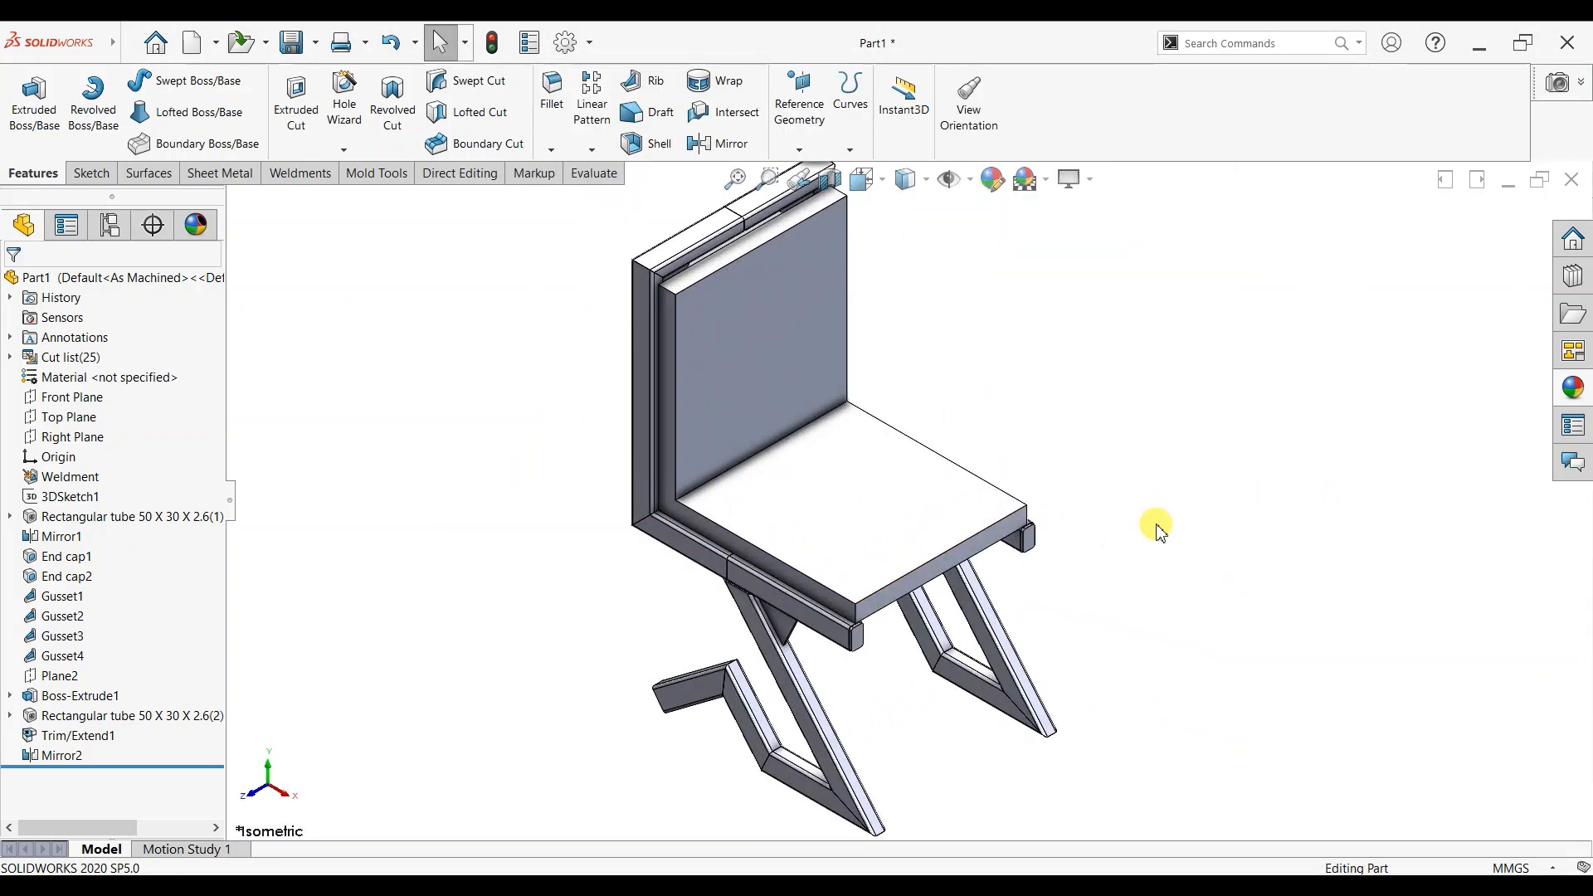
scroll(1159, 531, down, 2)
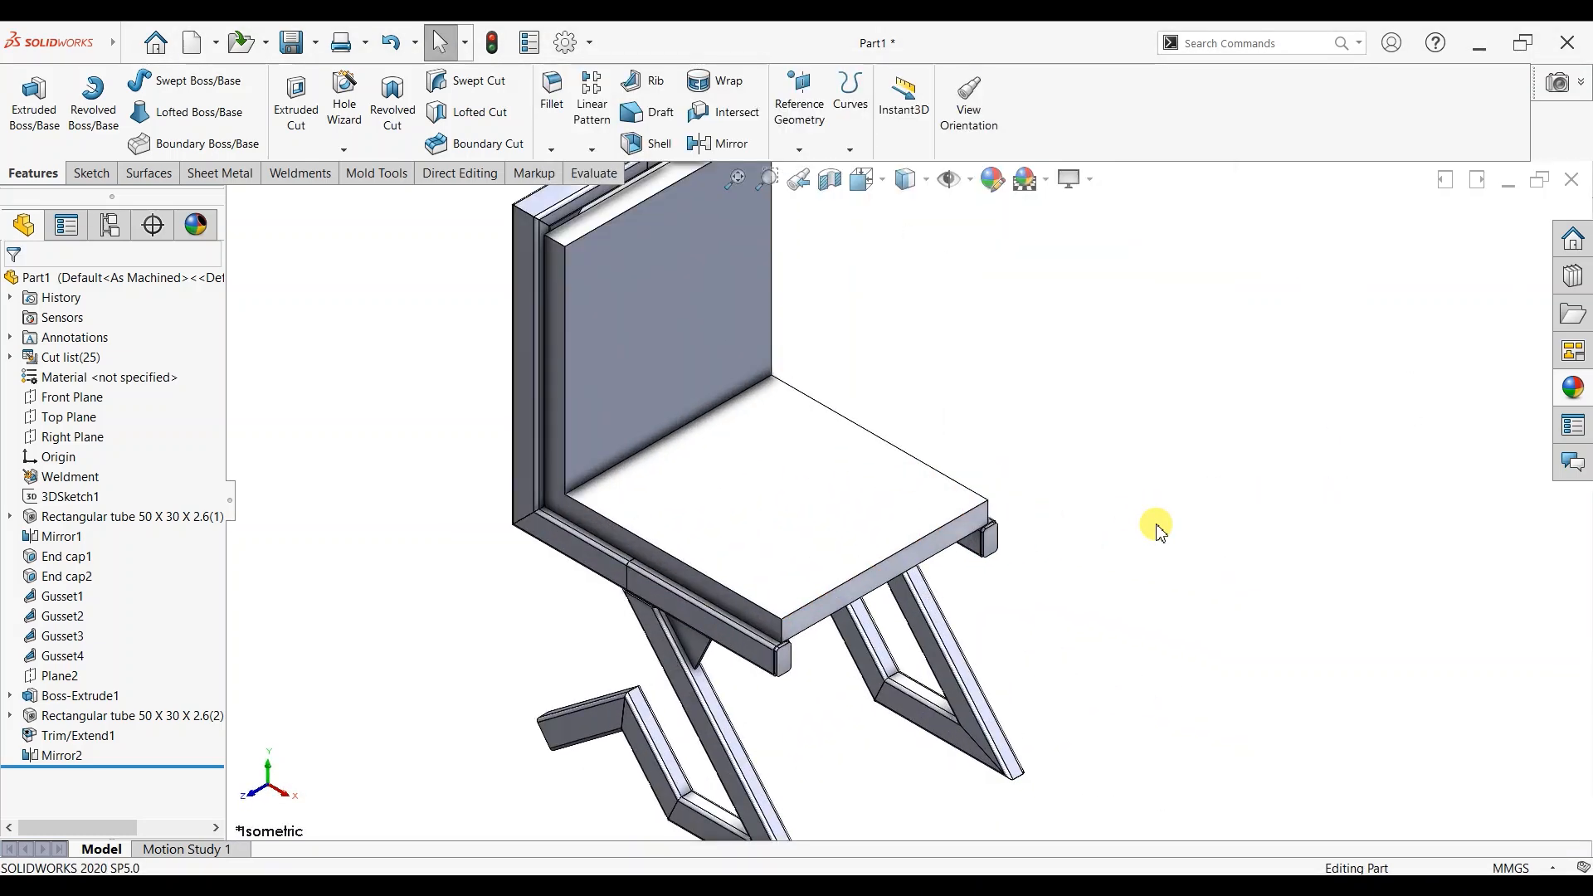
click(733, 179)
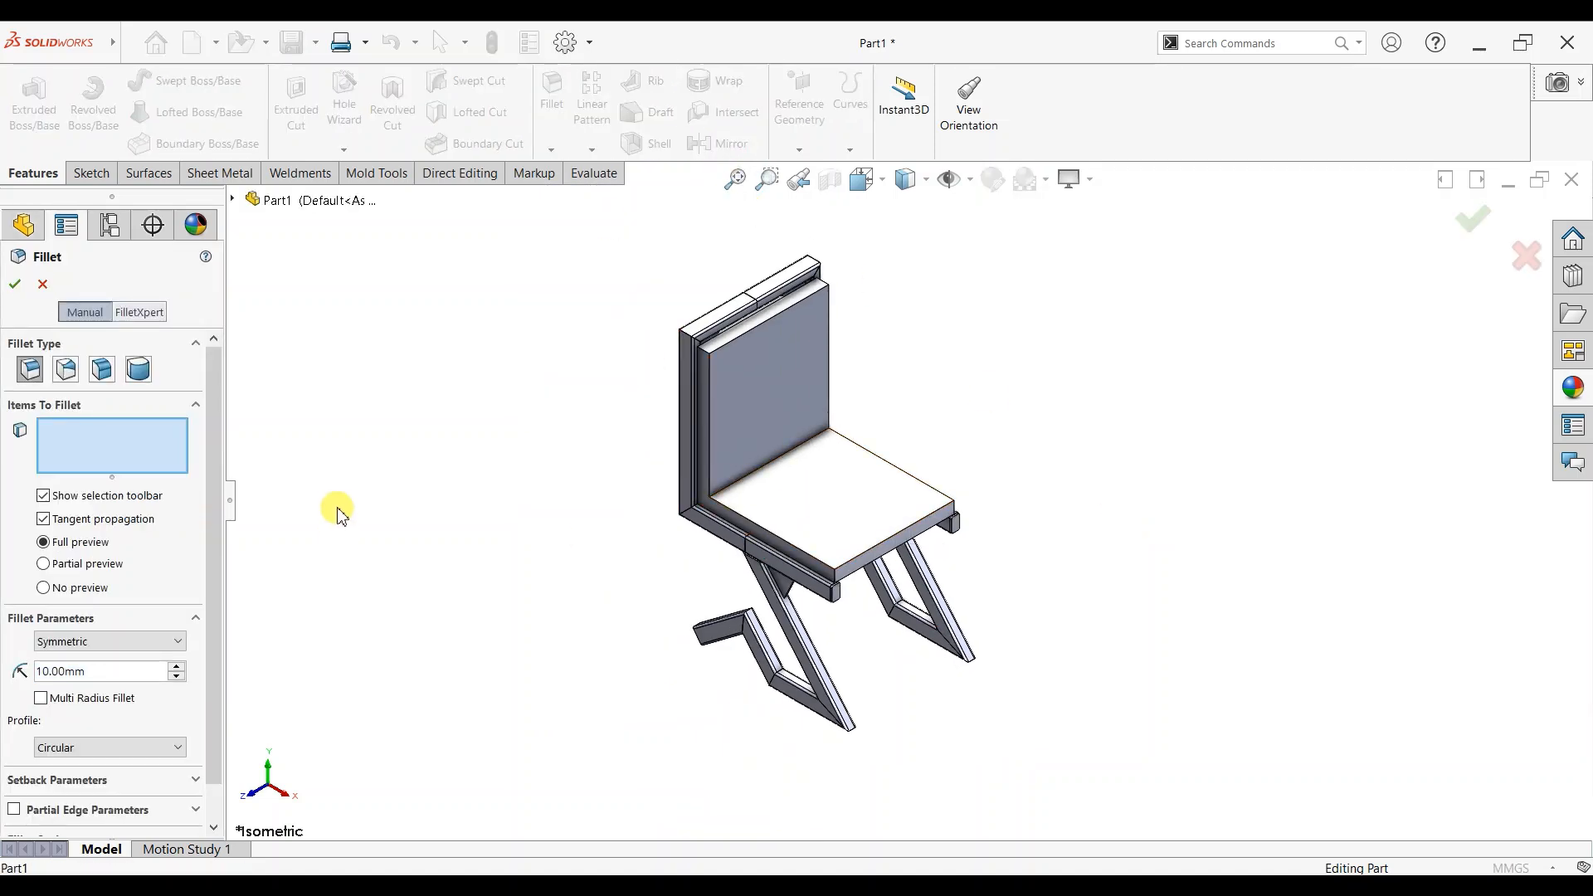
click(763, 508)
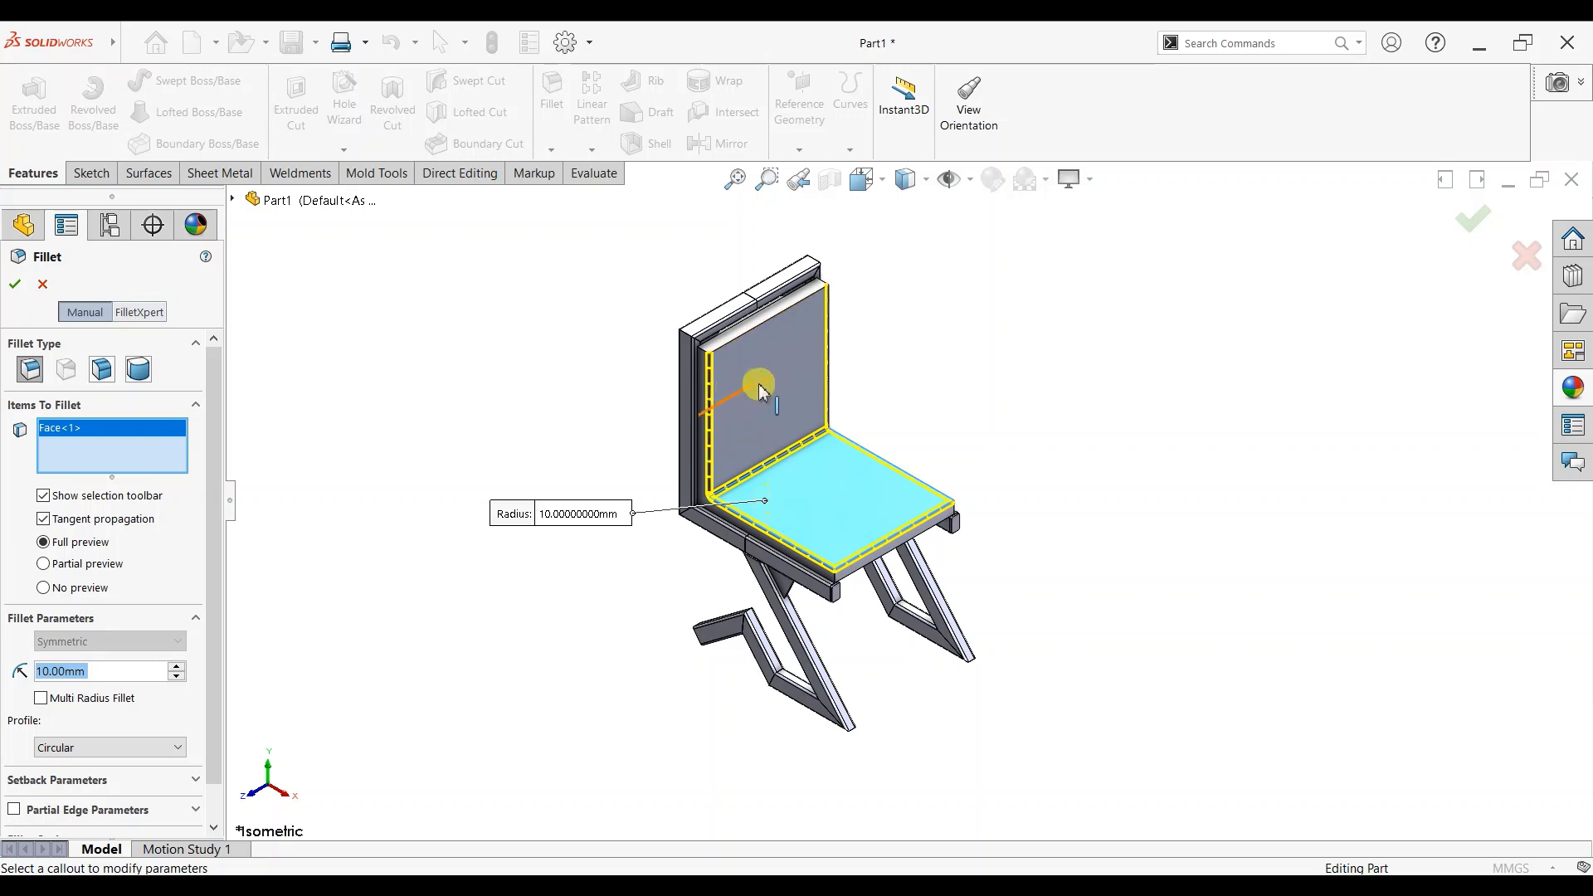
scroll(759, 390, down, 3)
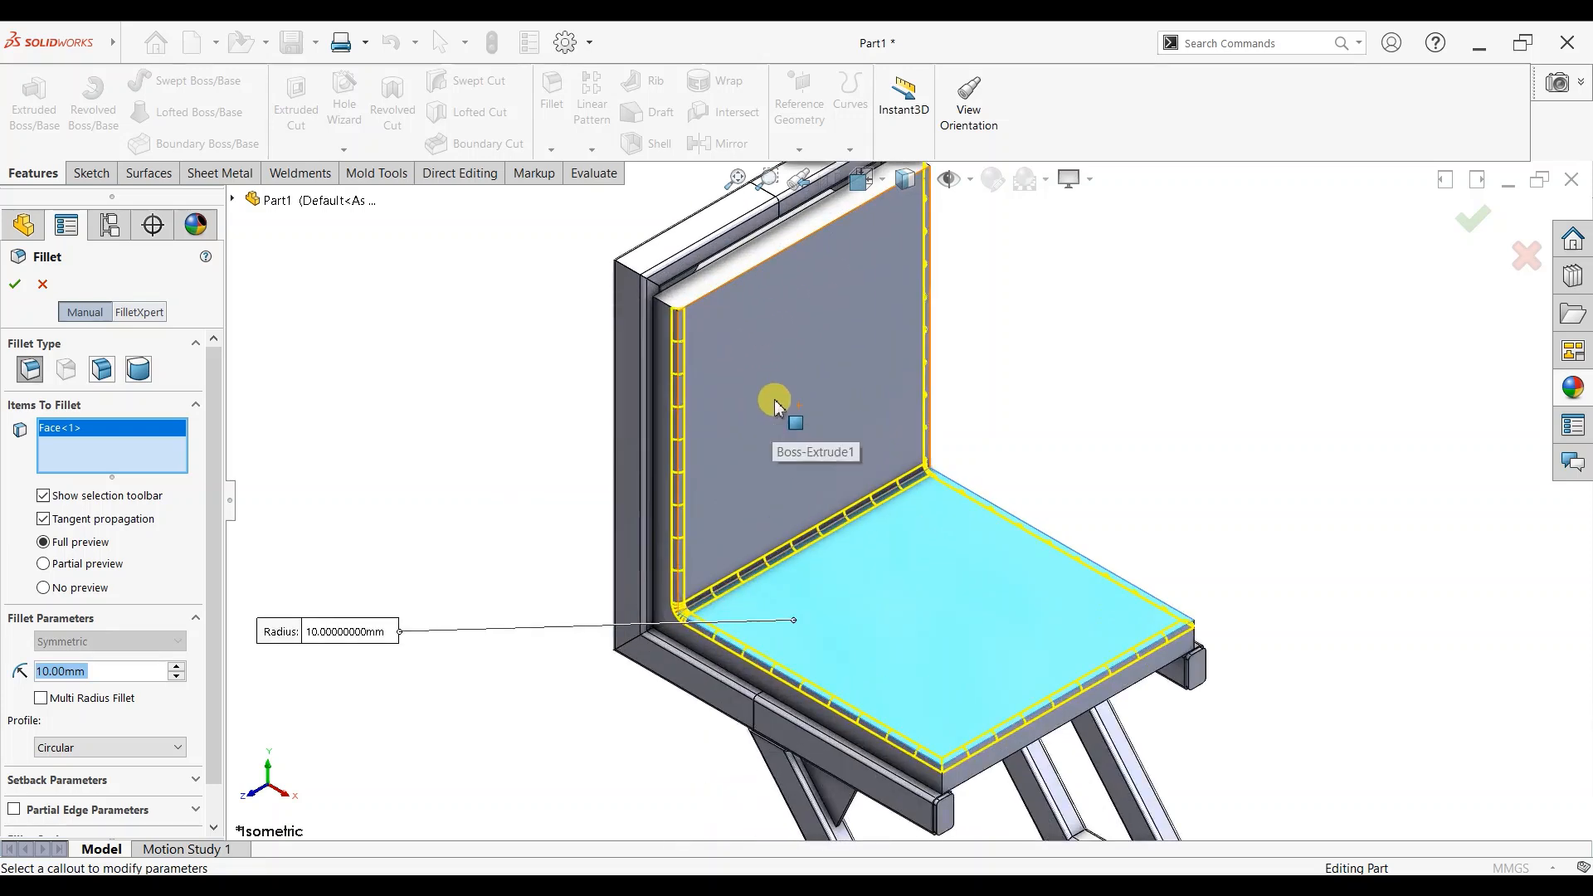
click(730, 286)
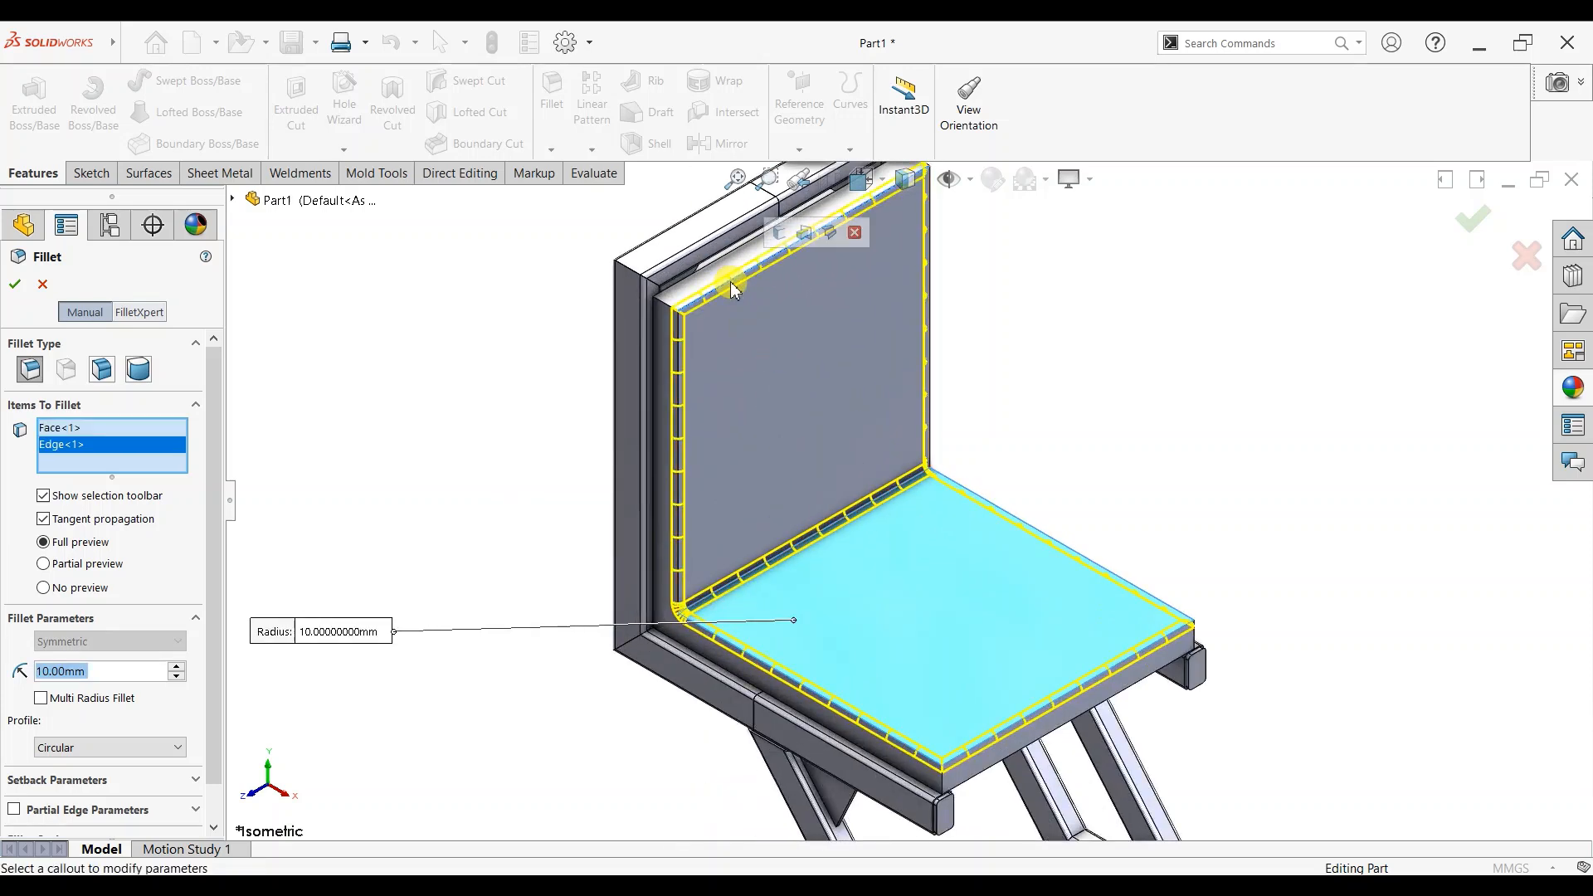
click(778, 235)
scroll(757, 664, down, 3)
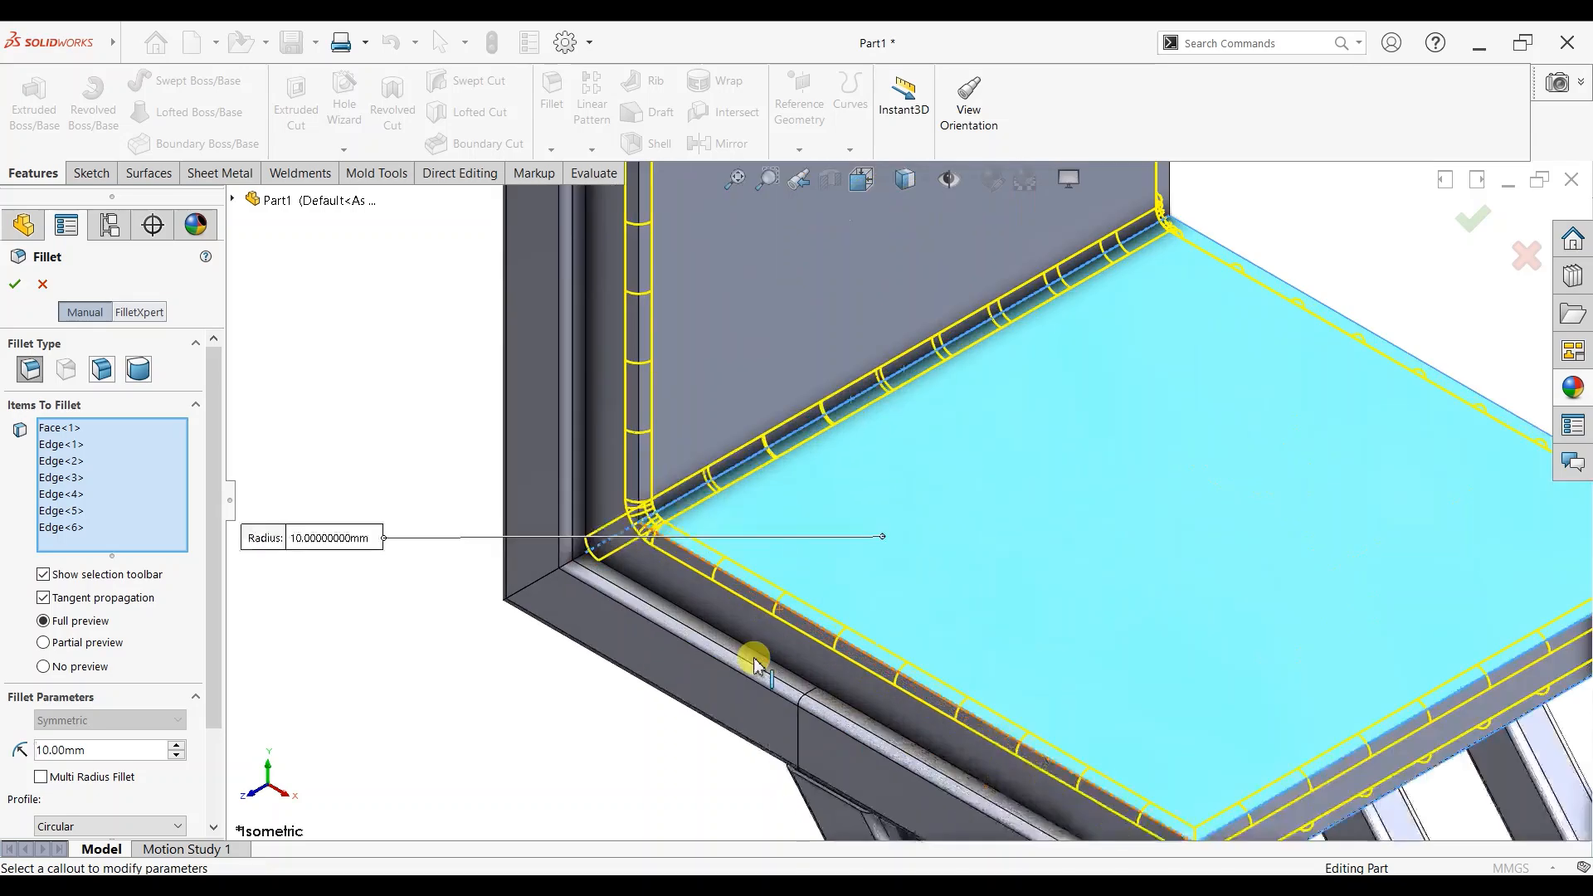
Step: Add the remaining lower and rear side edges of the seat and backrest body to the fillet selection
click(648, 593)
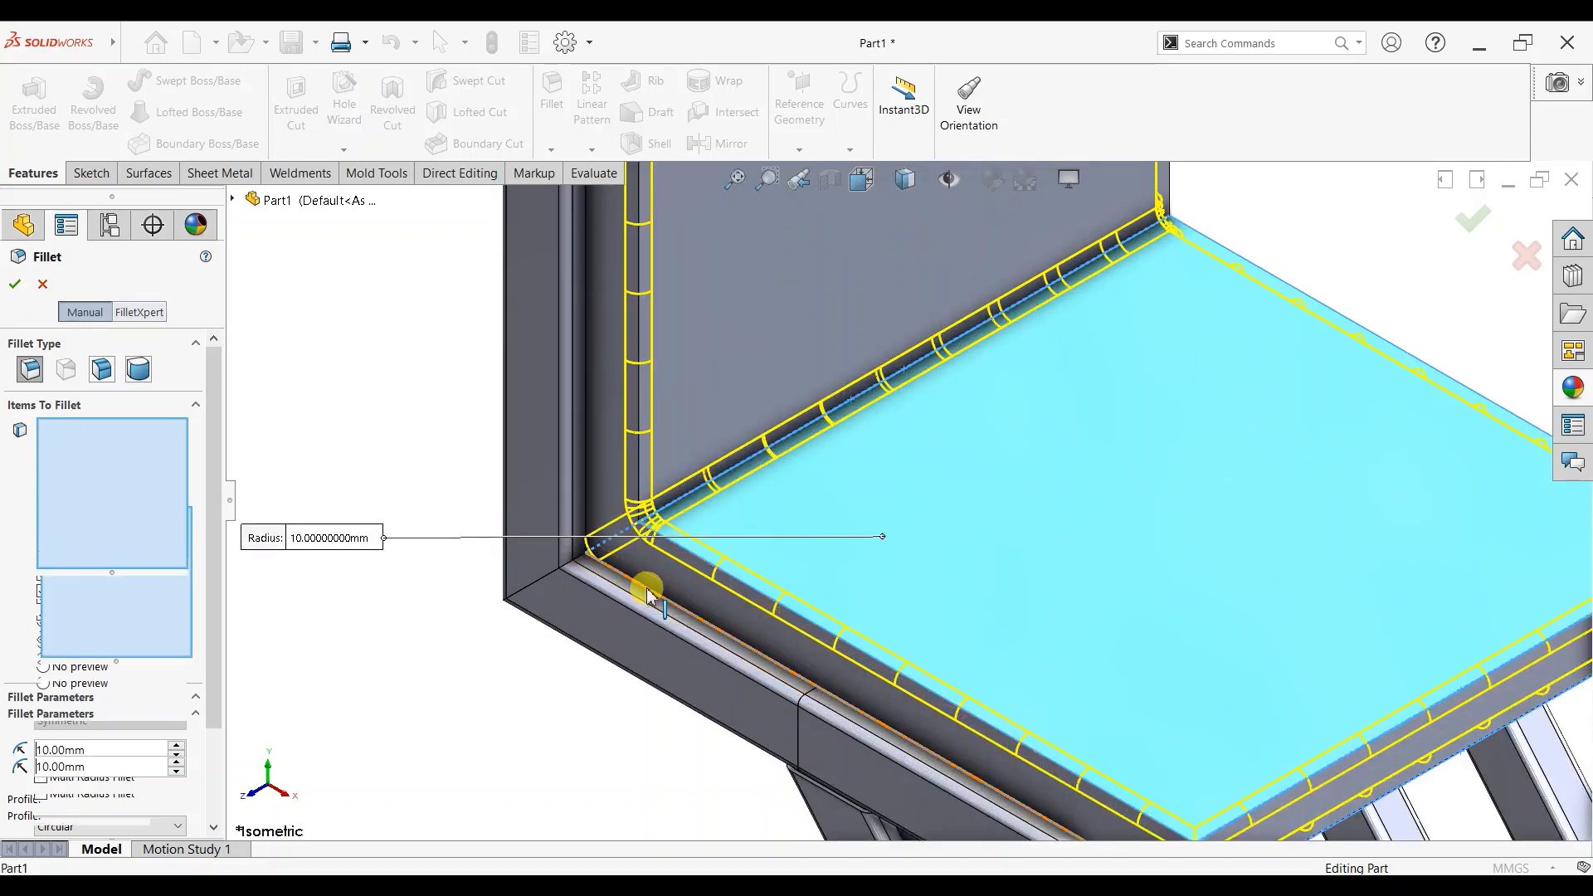
click(591, 490)
scroll(1097, 340, up, 5)
middle_drag(1208, 445, 1161, 516)
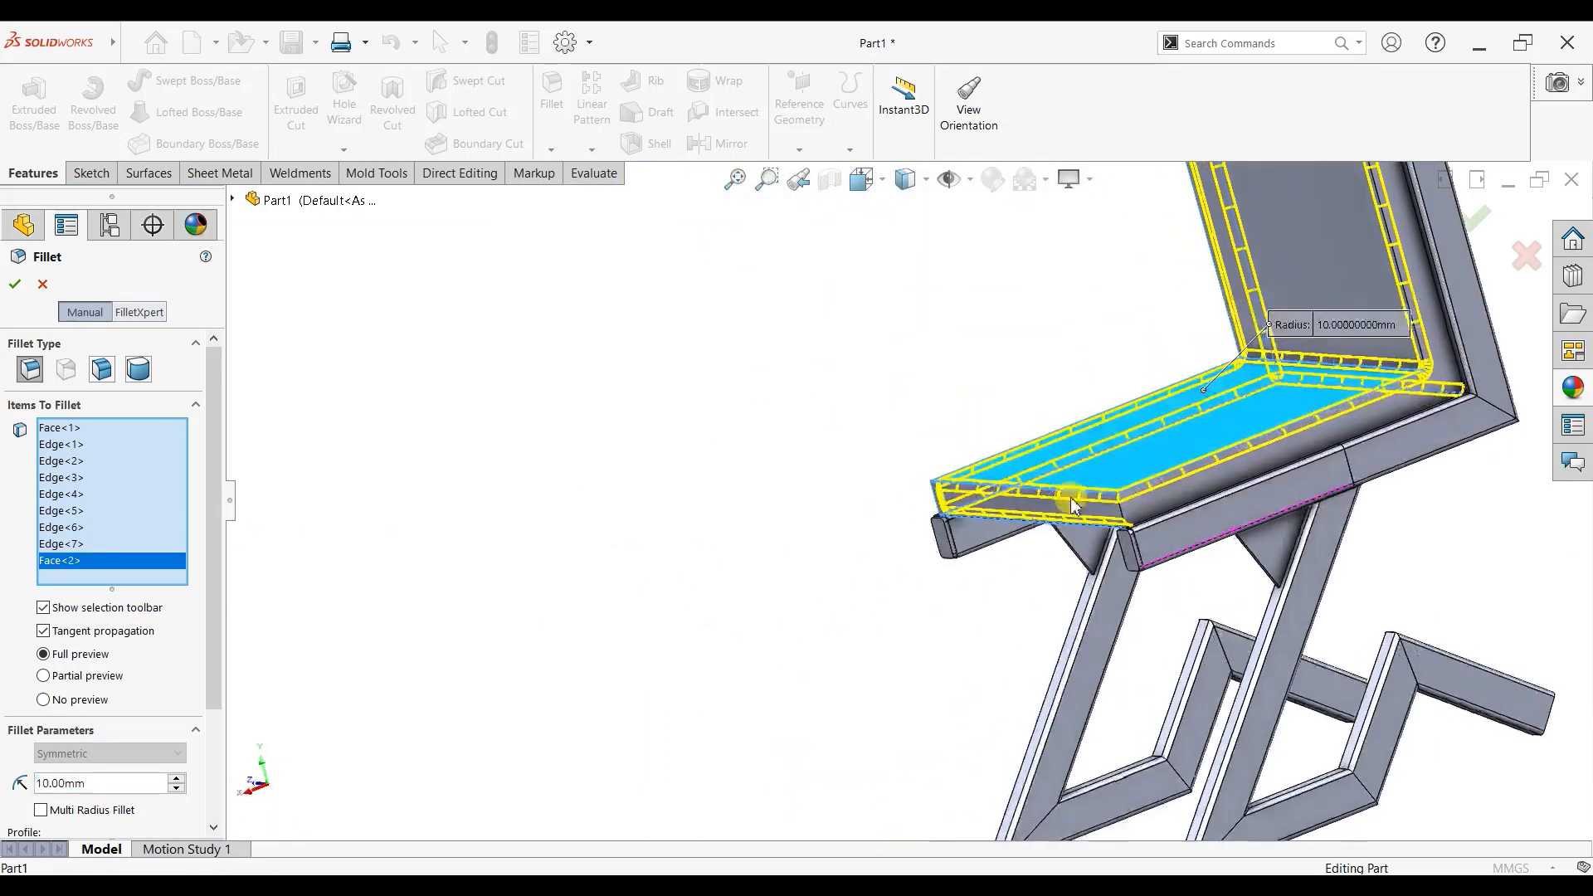
scroll(1159, 518, down, 6)
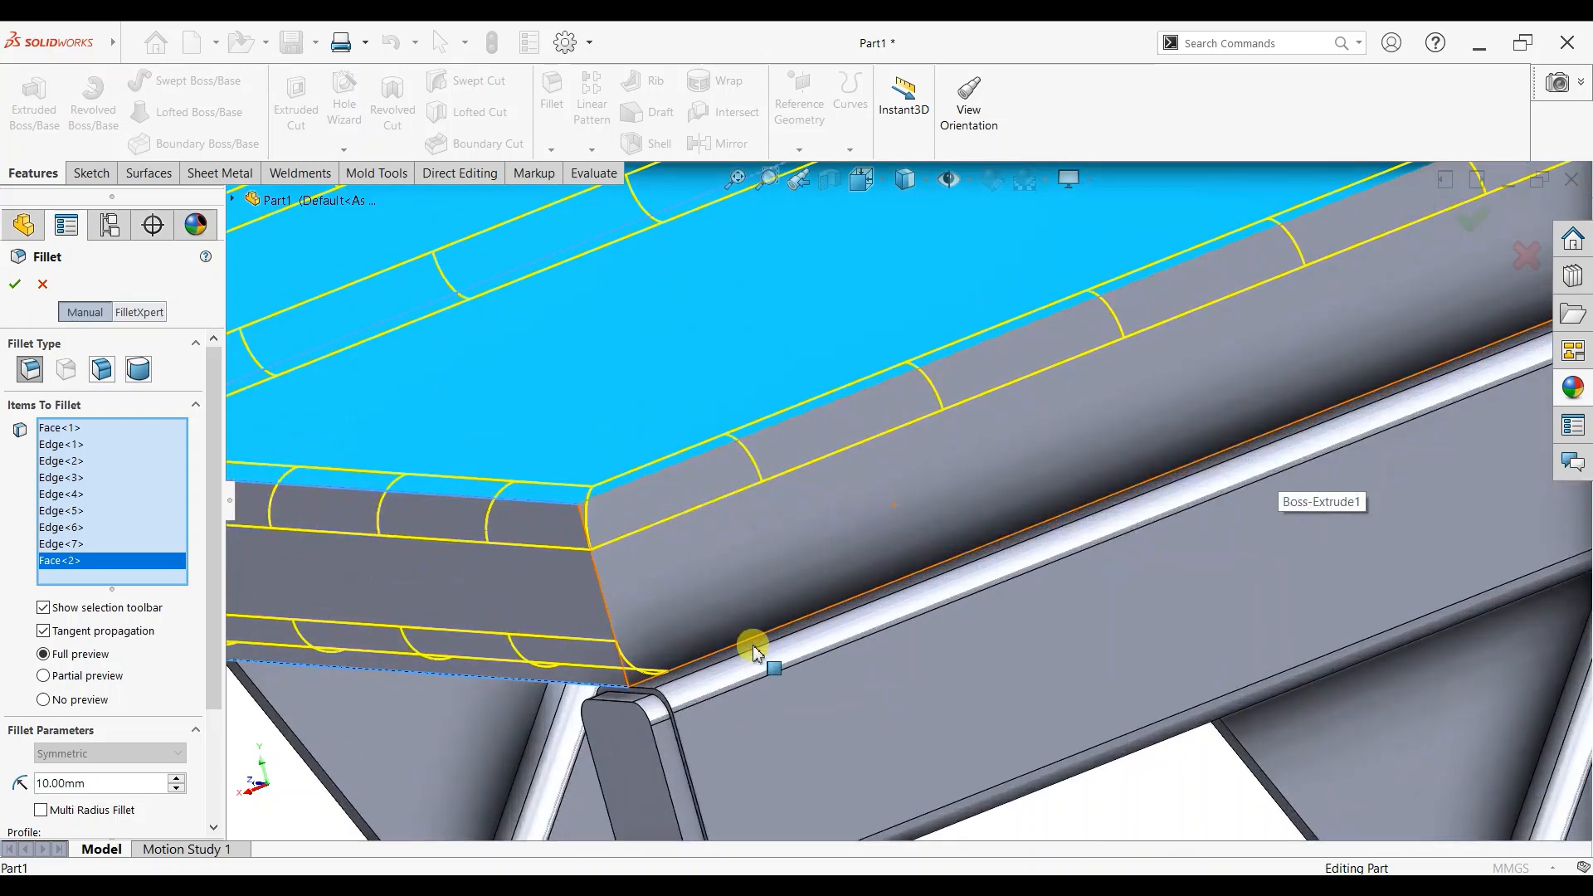
click(720, 659)
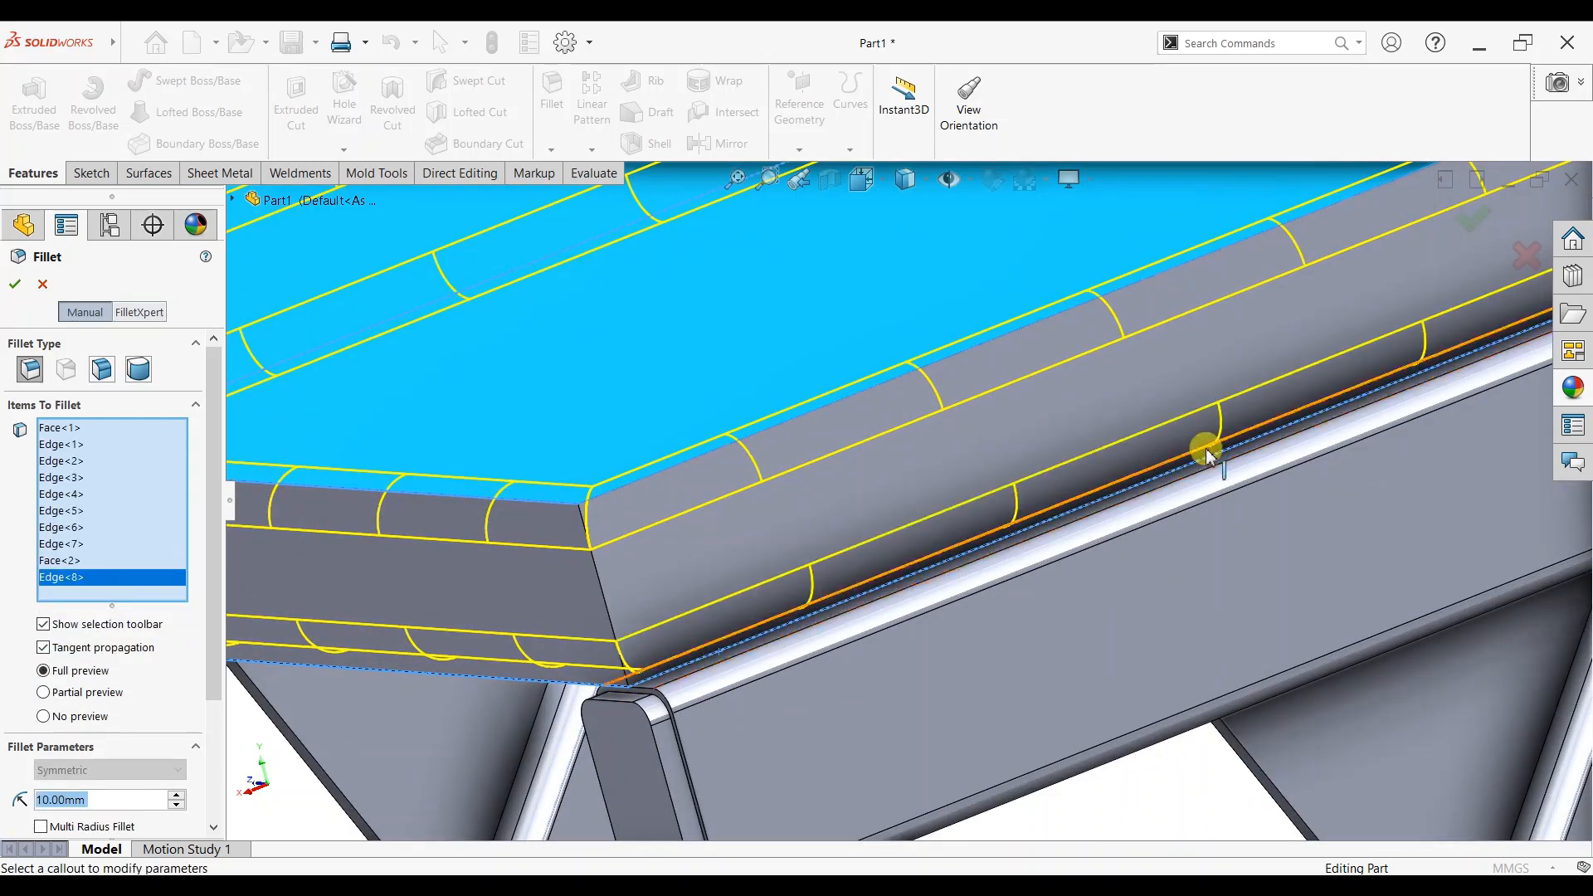
scroll(1205, 451, up, 5)
middle_drag(1206, 451, 1450, 302)
scroll(1093, 442, down, 6)
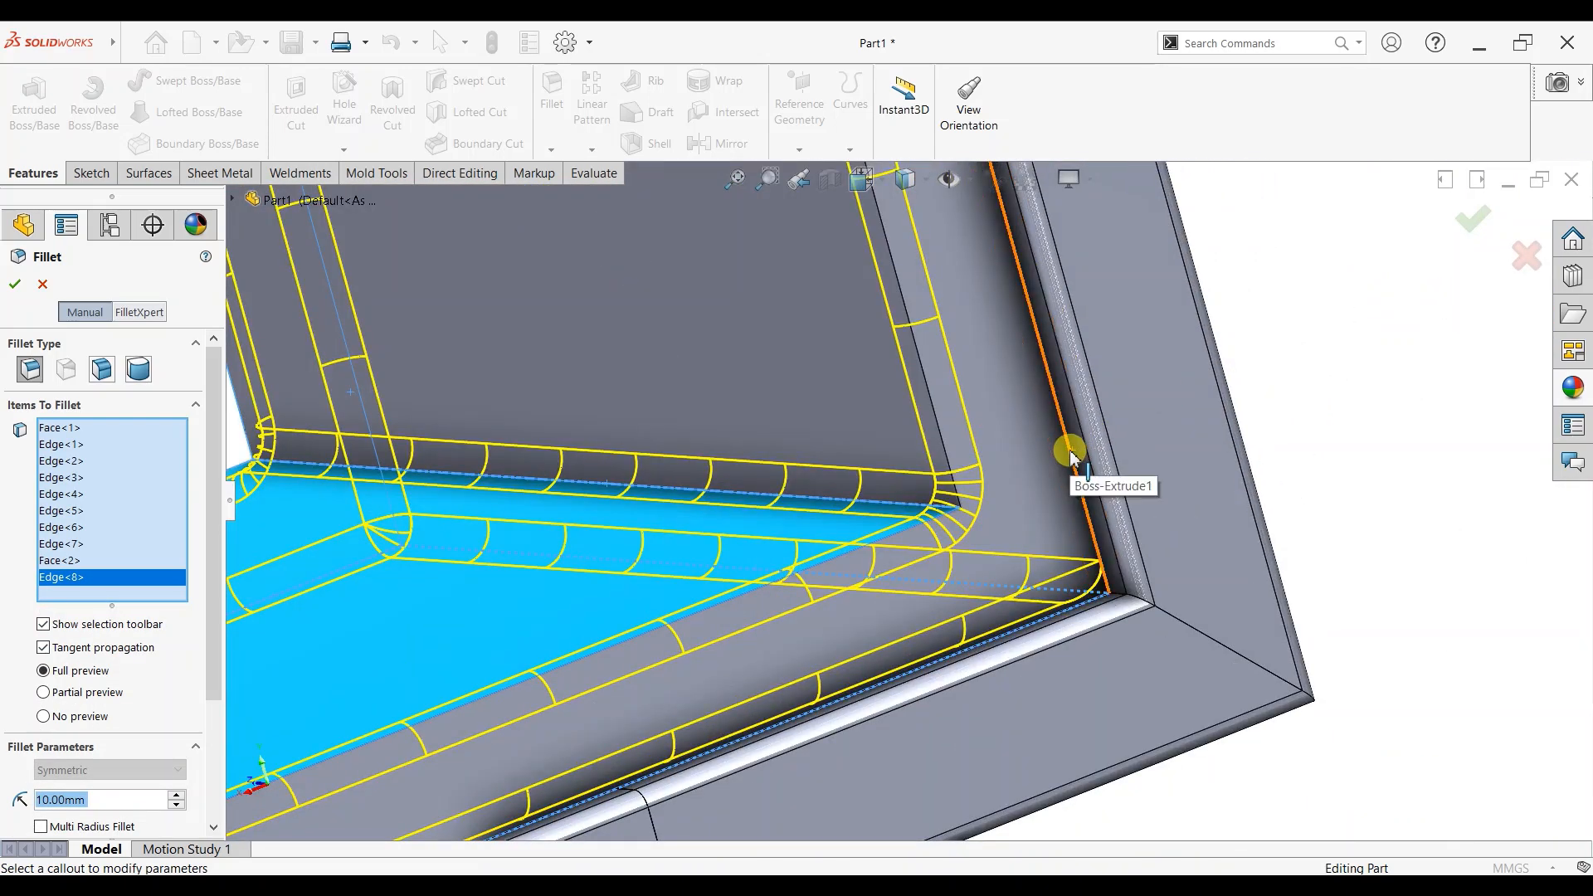
click(1074, 448)
scroll(995, 618, up, 2)
scroll(996, 618, up, 4)
scroll(864, 320, down, 6)
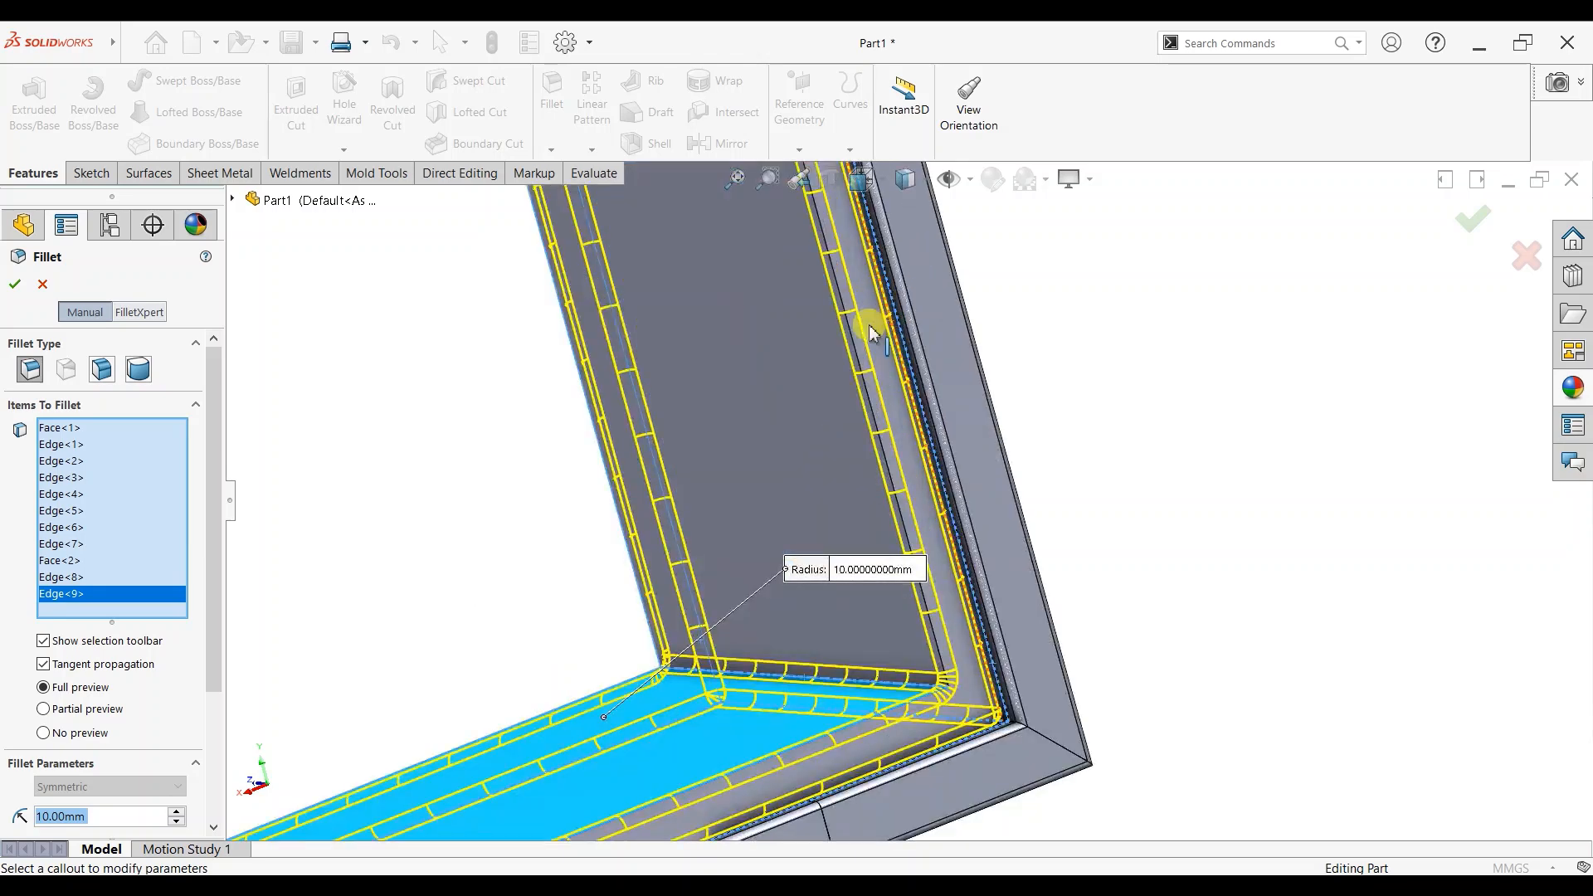
click(856, 287)
scroll(837, 531, up, 5)
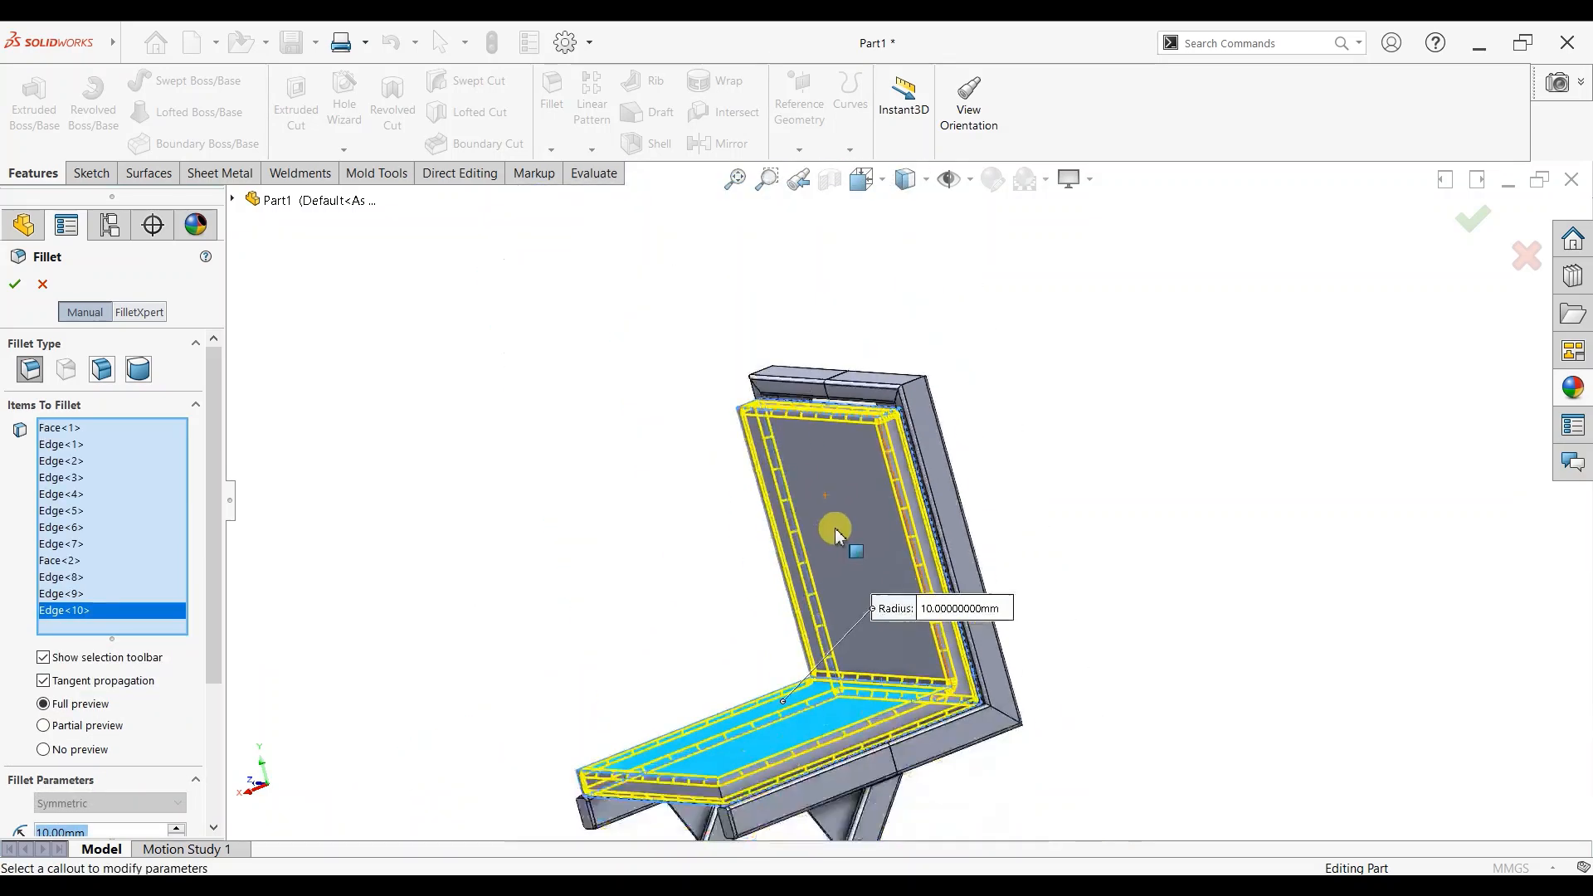
Step: Add the seat's last front edge to the fillet, set the radius to 20 mm and apply it
mouse_move(940, 774)
middle_down()
mouse_move(811, 734)
mouse_move(929, 647)
mouse_move(950, 771)
middle_up()
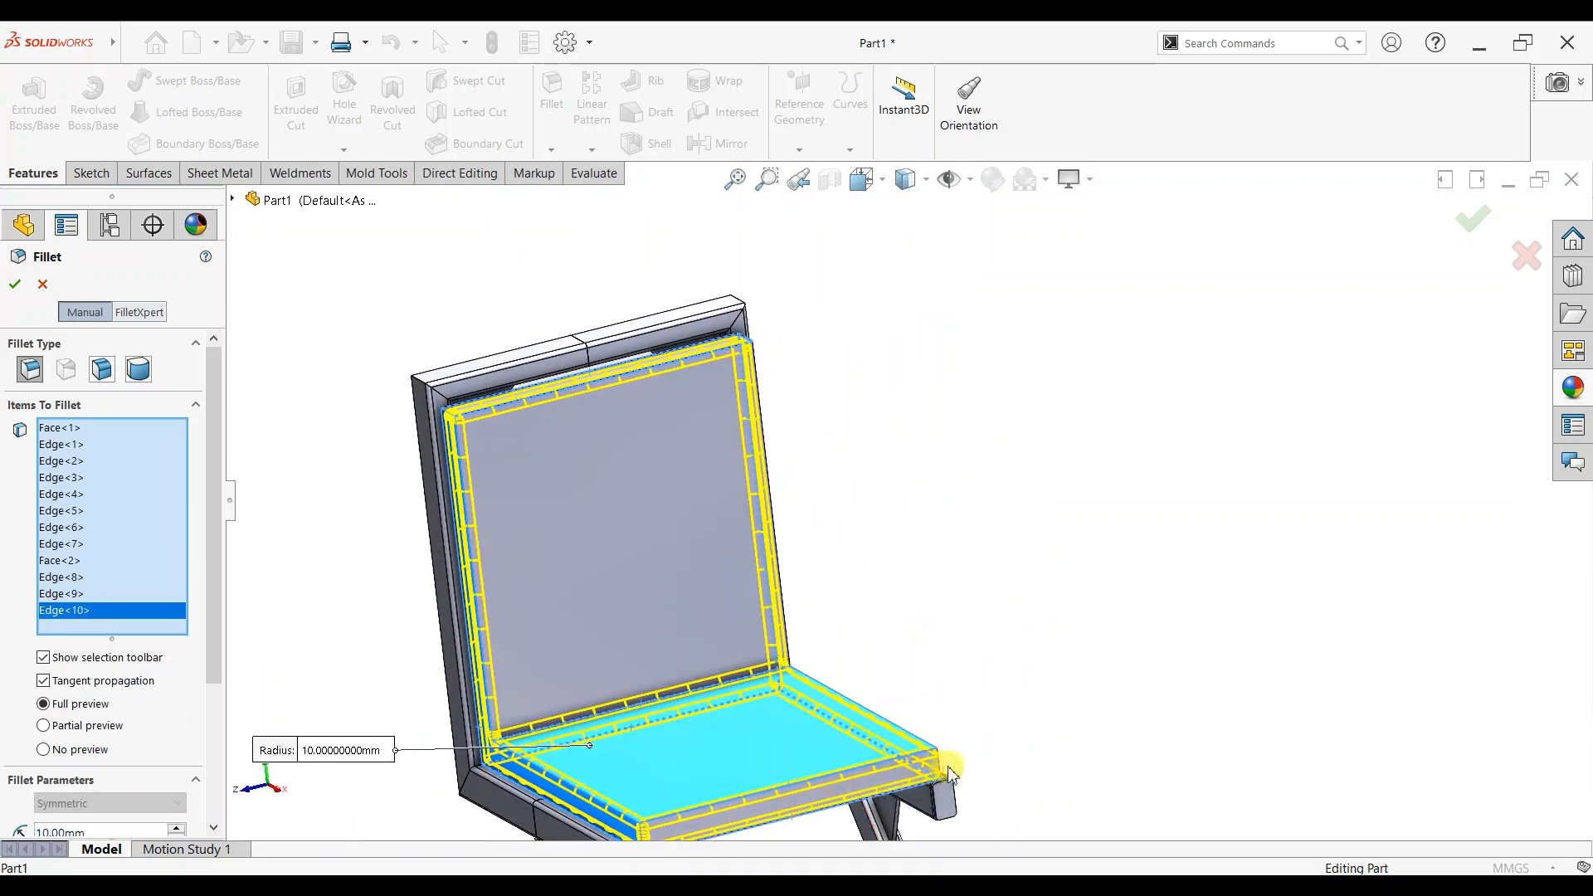
click(921, 807)
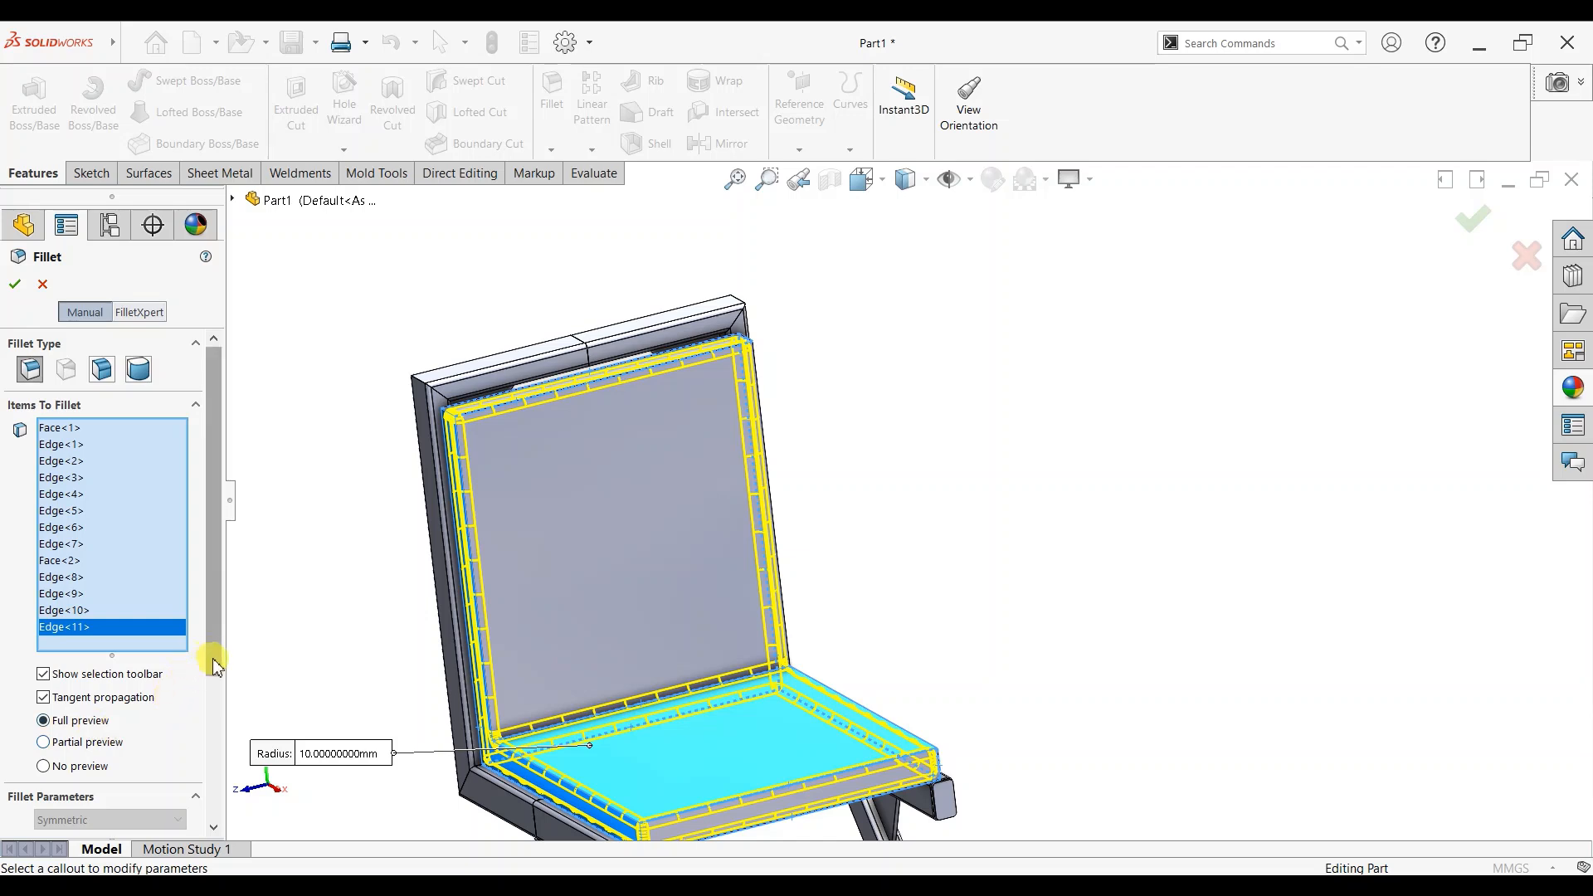
drag(213, 657, 213, 788)
drag(124, 669, 4, 692)
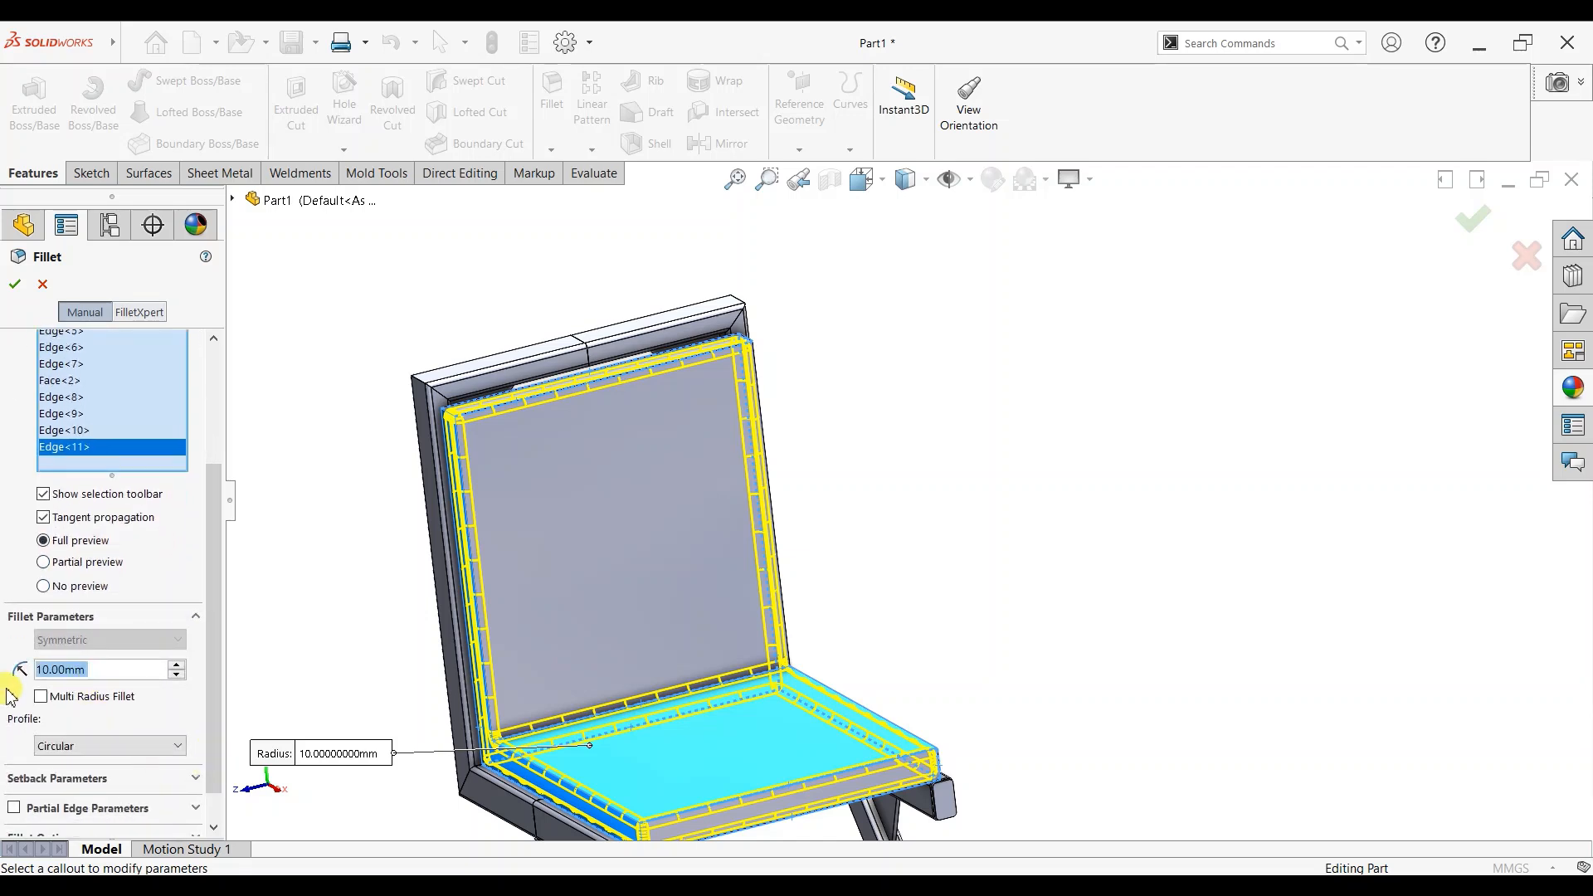
text(20)
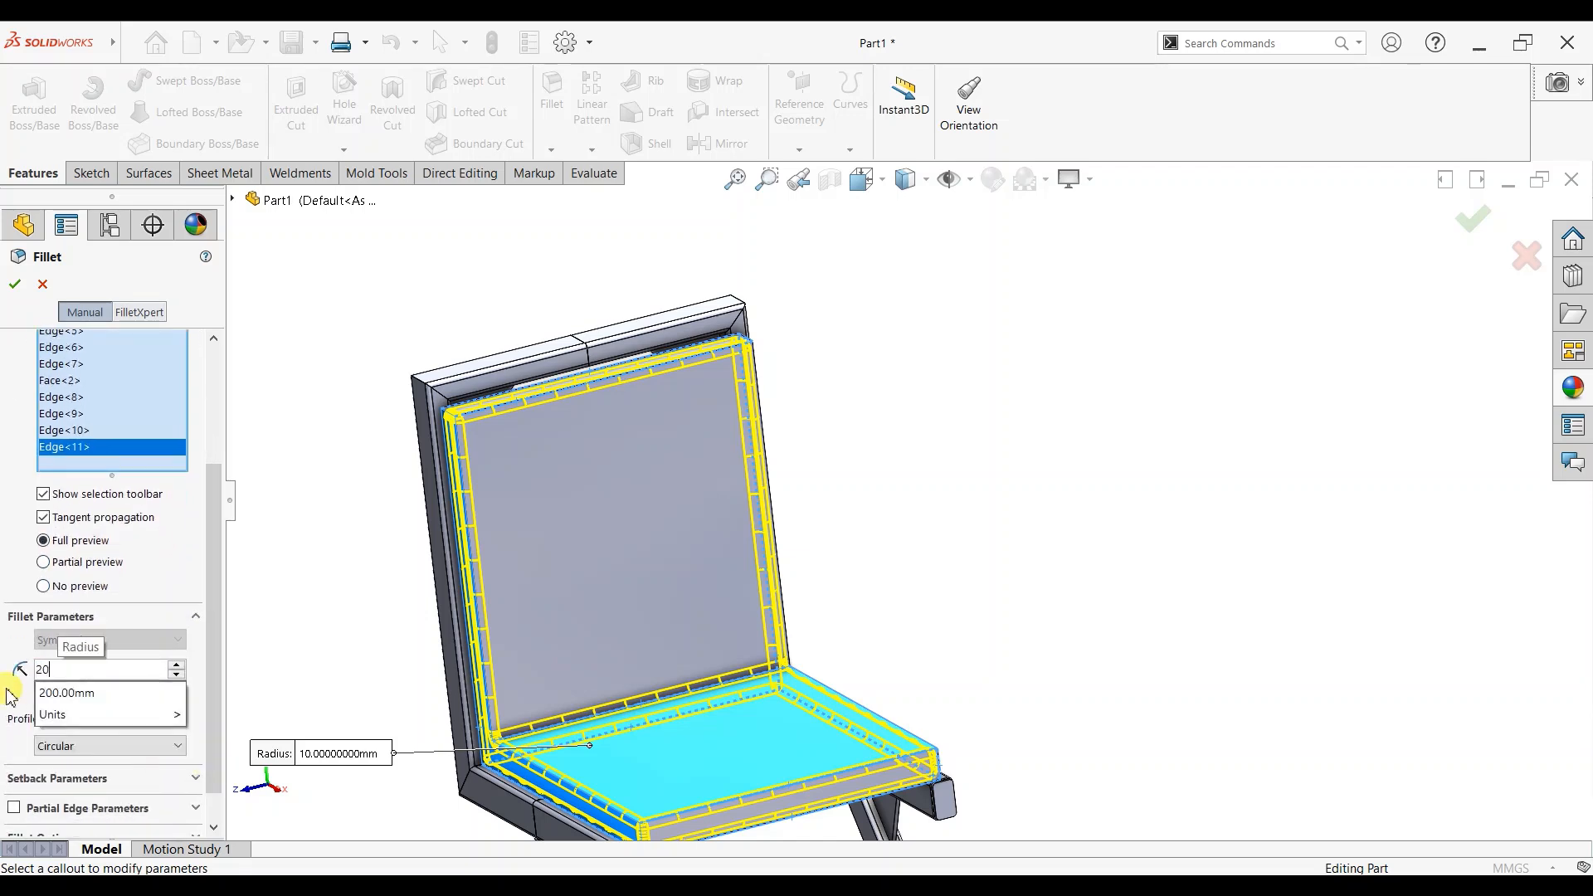
key(Return)
click(15, 284)
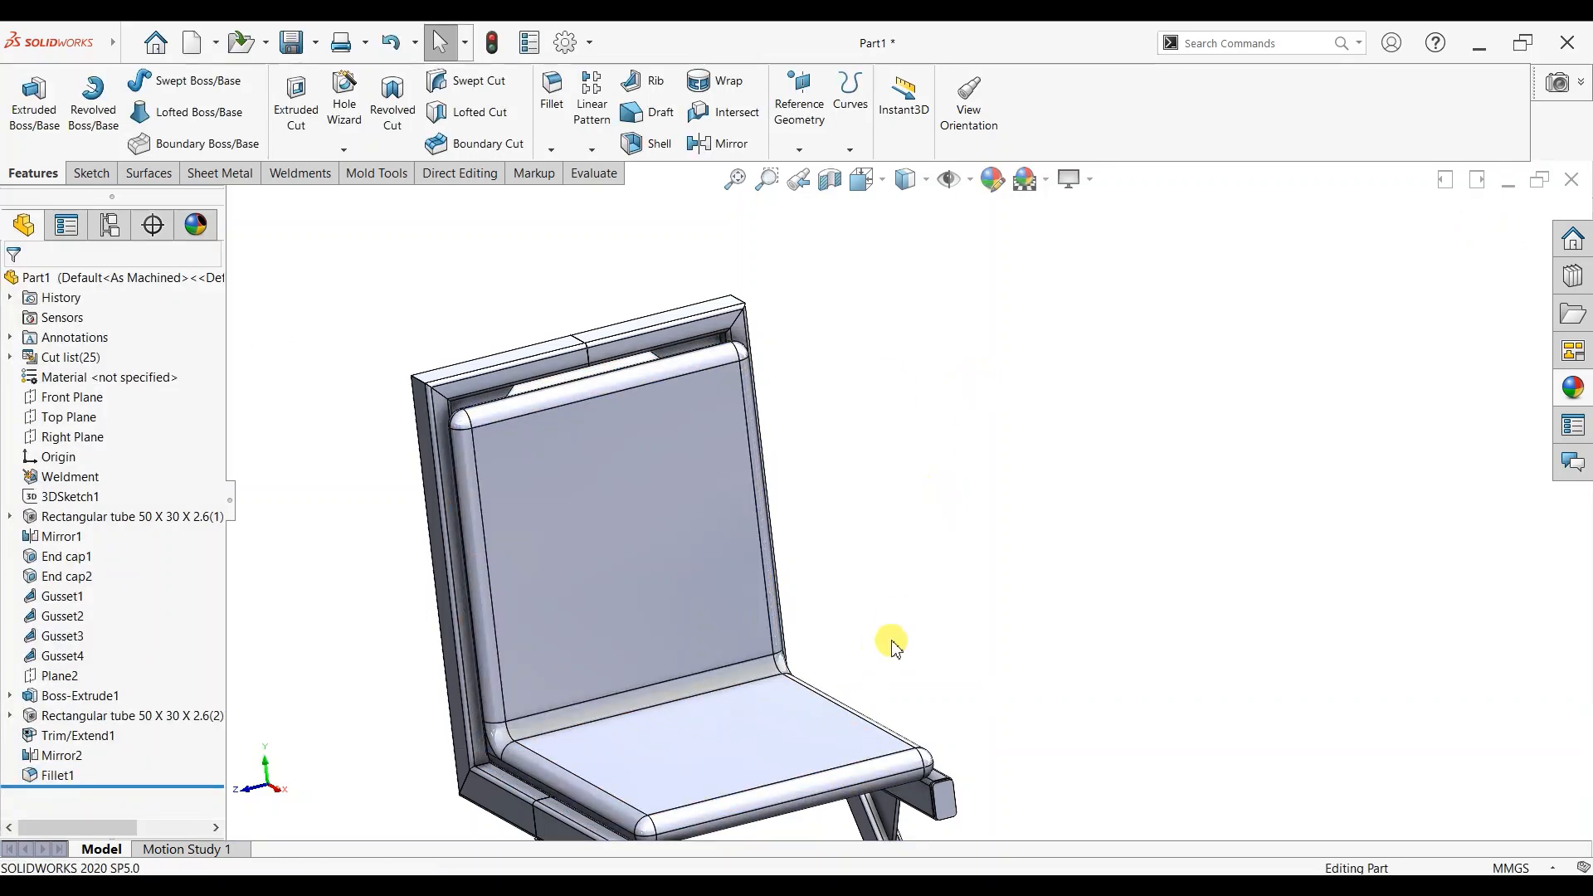
Step: Apply an appearance from the appearance library to the entire chair part
middle_drag(888, 644, 918, 666)
scroll(751, 715, up, 3)
key(space)
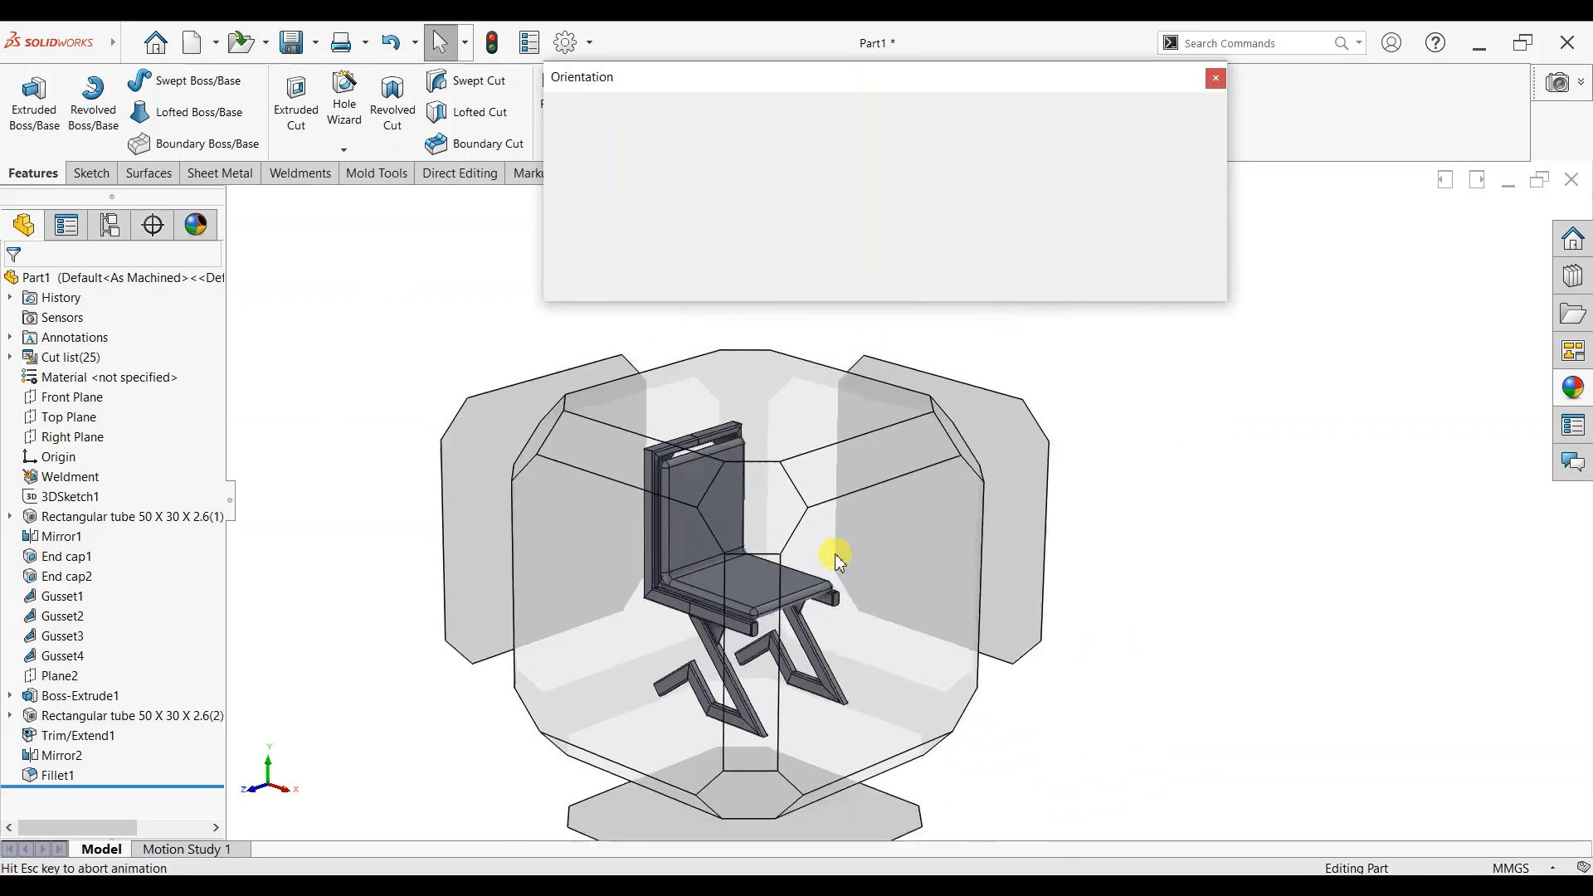
click(708, 515)
scroll(1034, 373, up, 1)
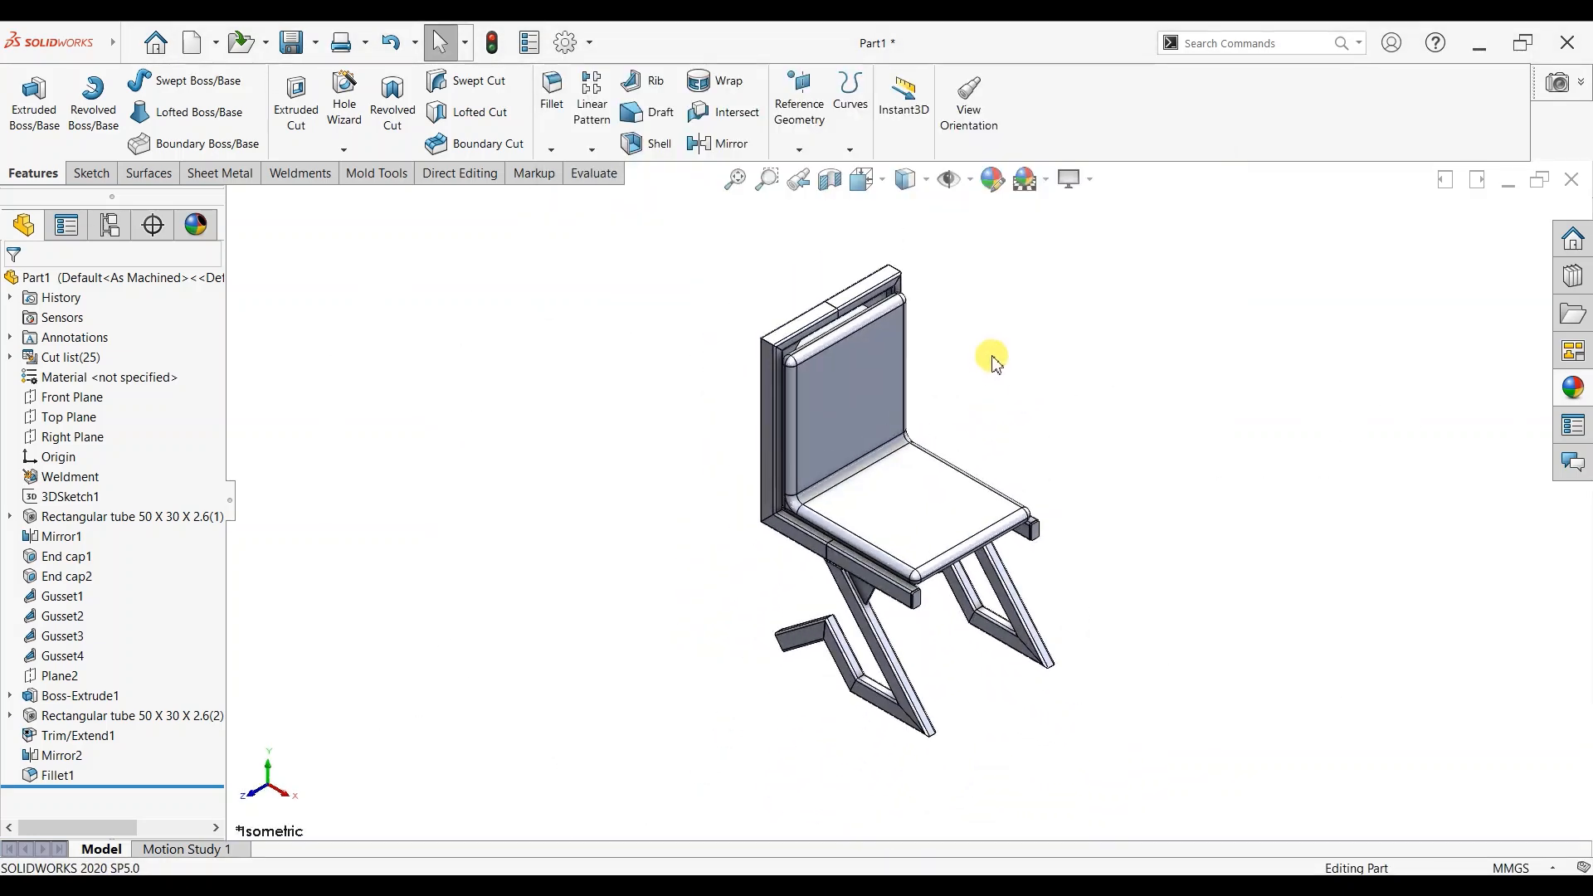
scroll(993, 343, down, 1)
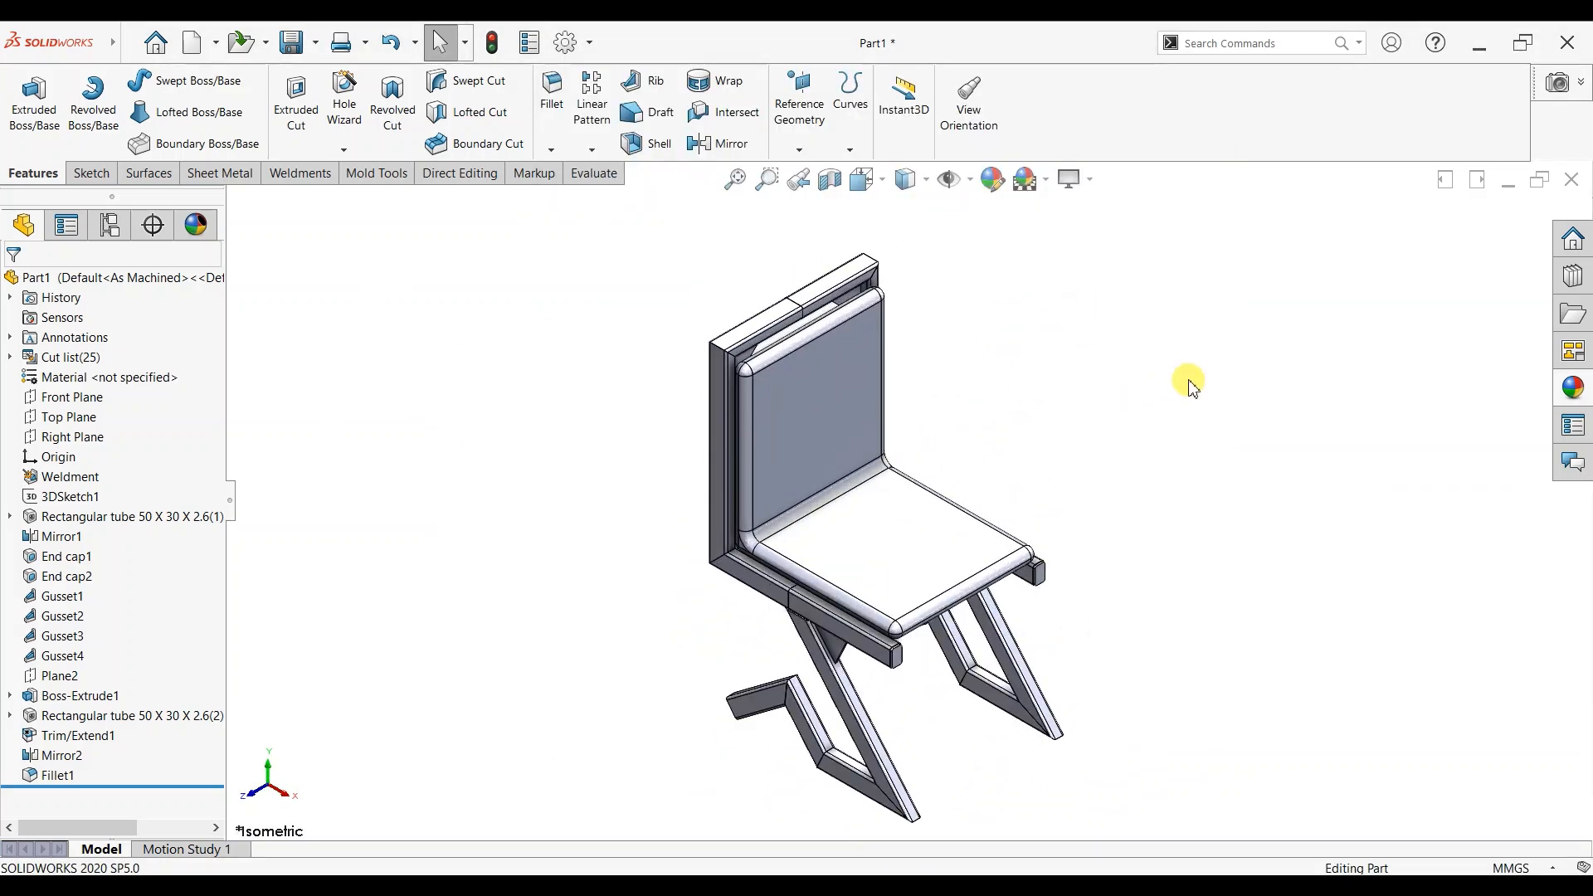
click(1573, 385)
drag(1503, 515, 1029, 689)
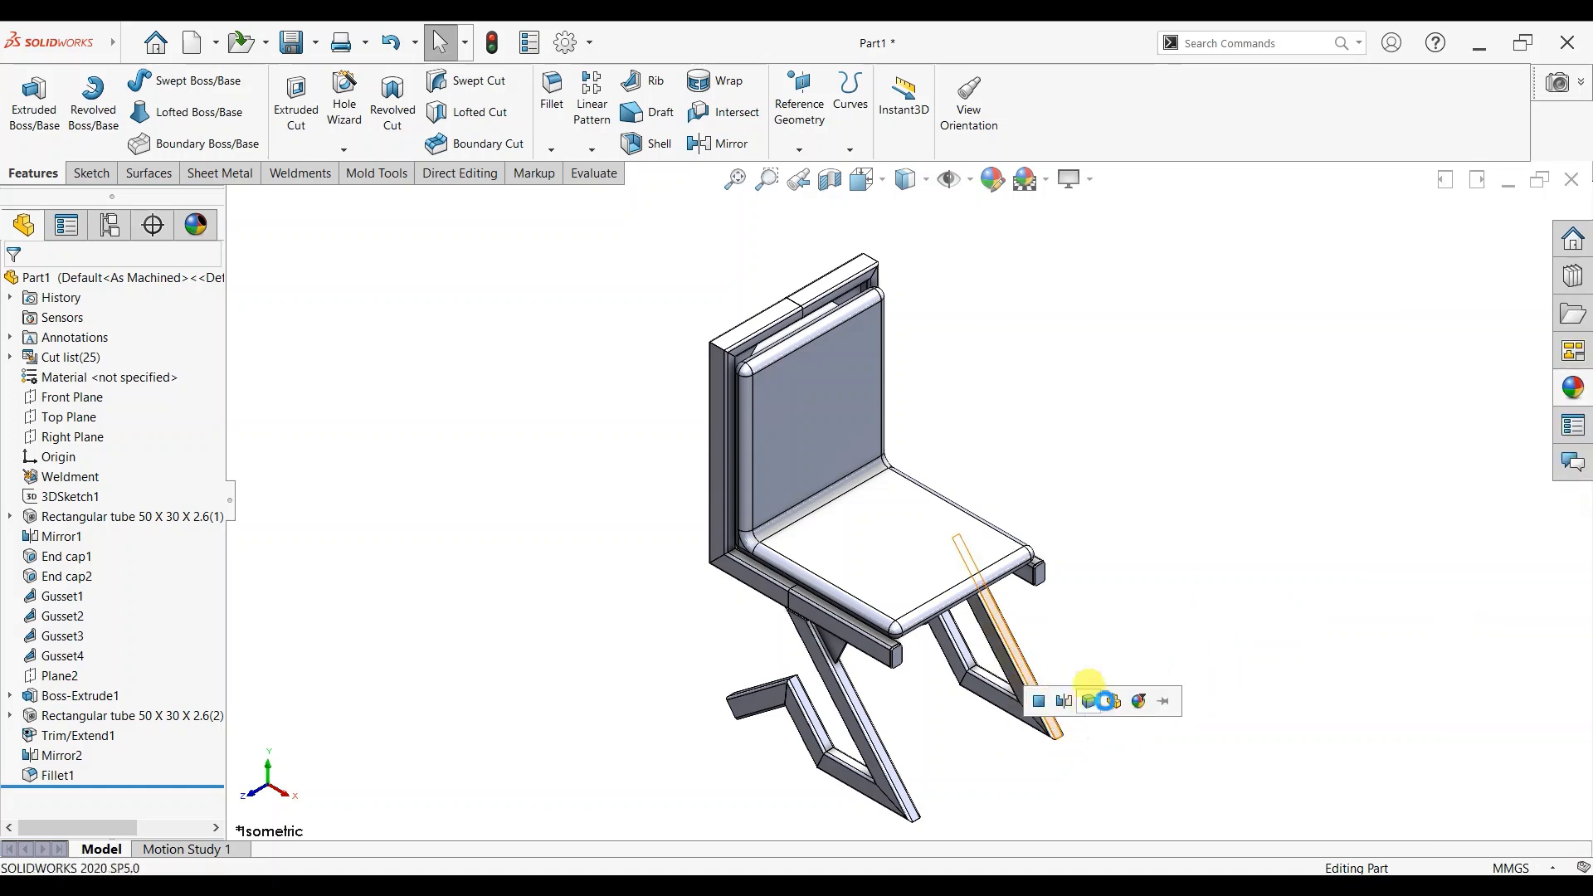
click(1112, 702)
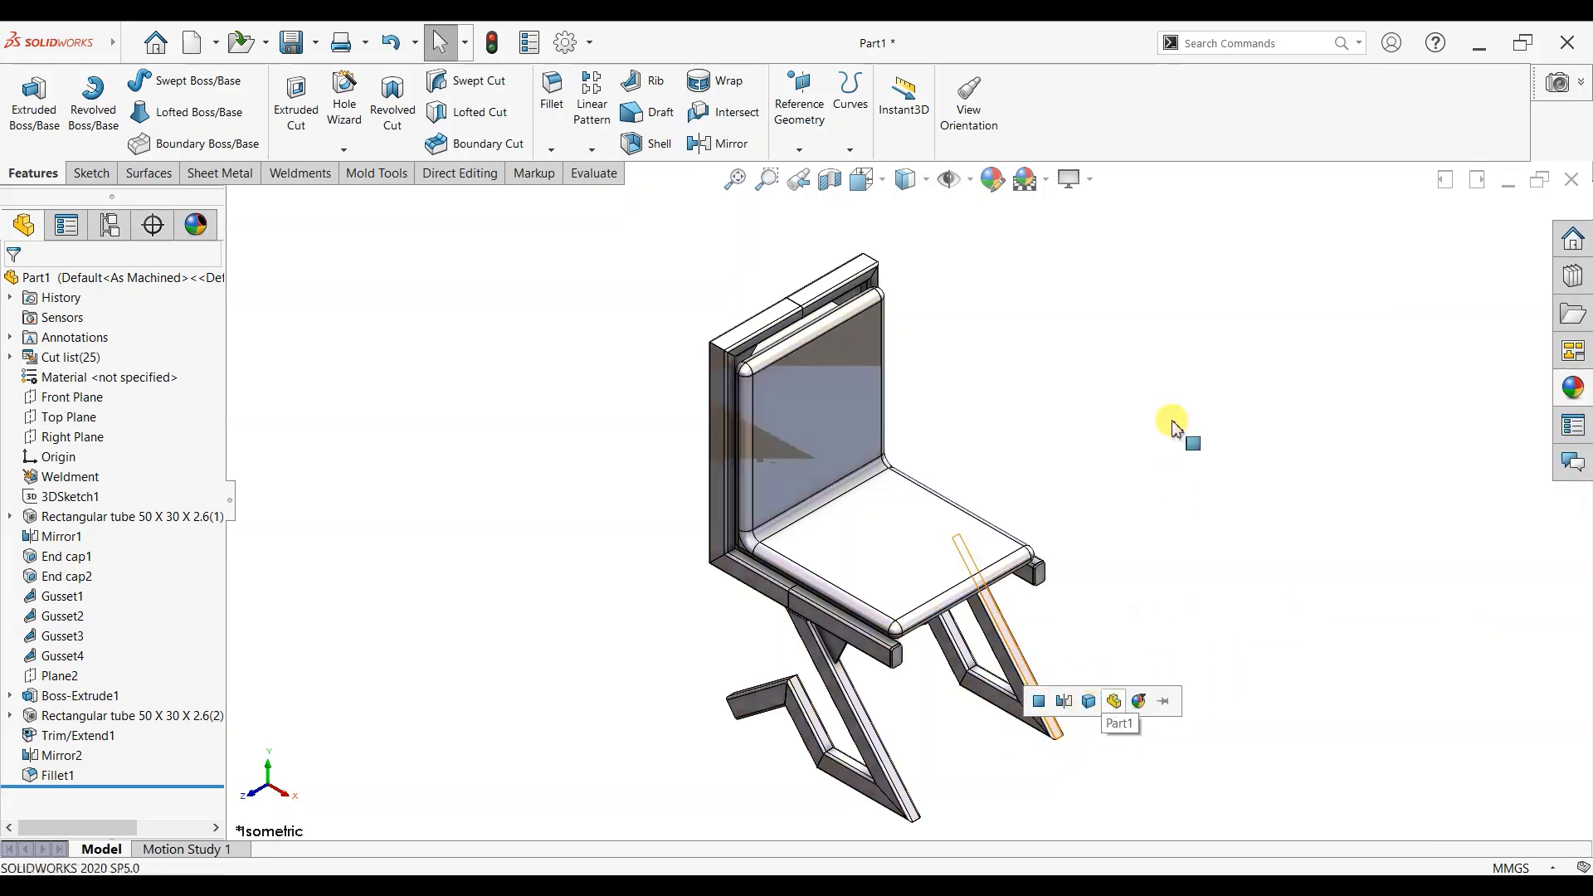
Step: Apply the burlap cloth appearance from the fabric library to the whole seat and backrest body
click(1574, 393)
click(1461, 238)
click(1464, 298)
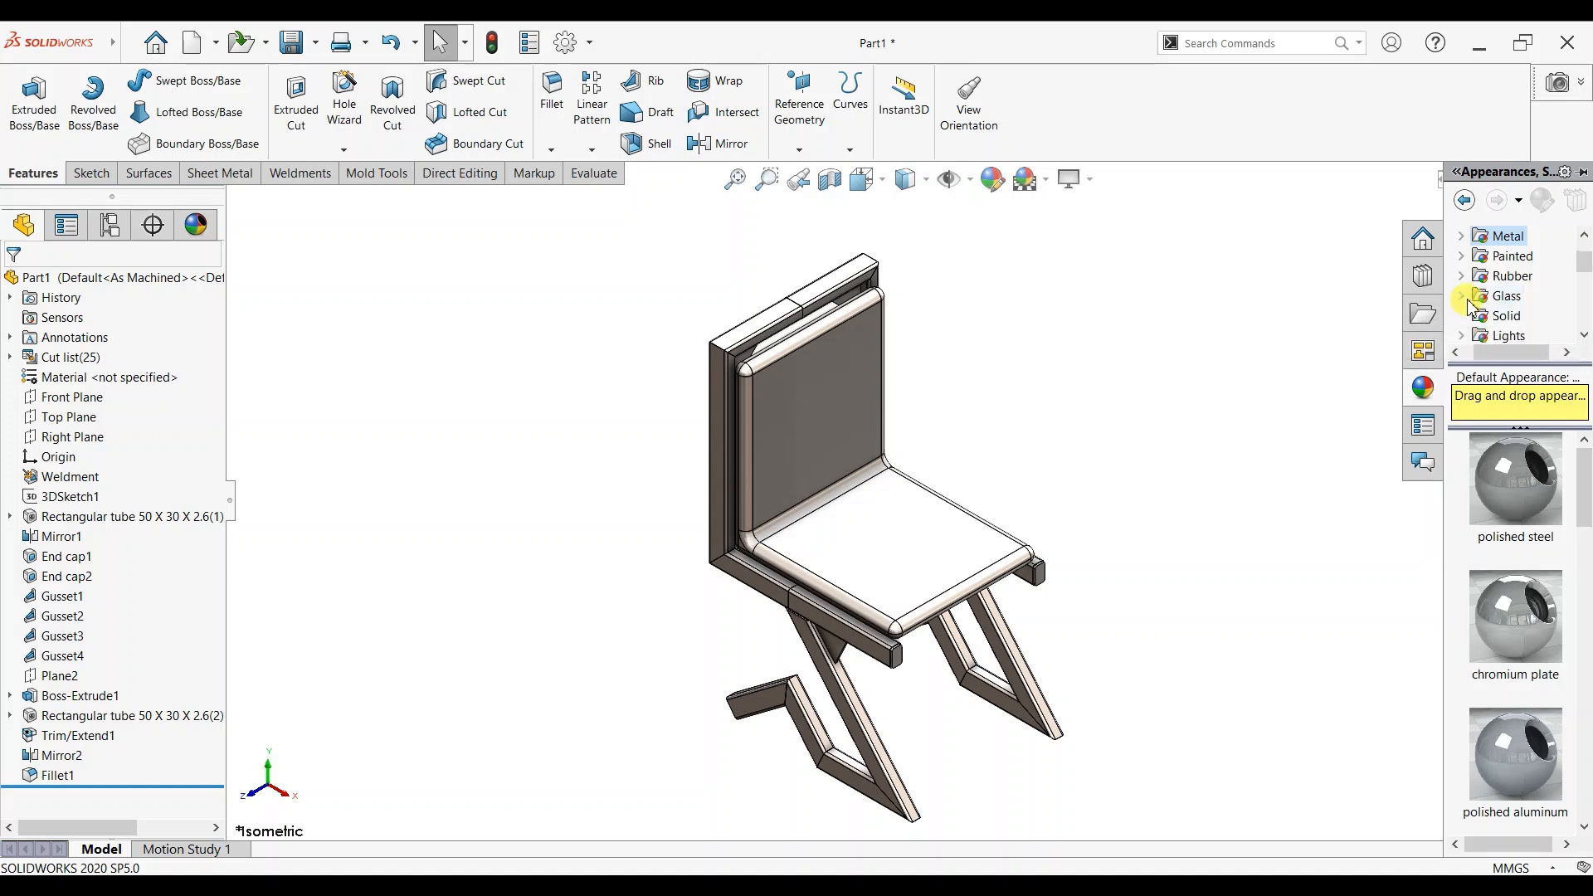
scroll(1494, 322, down, 1)
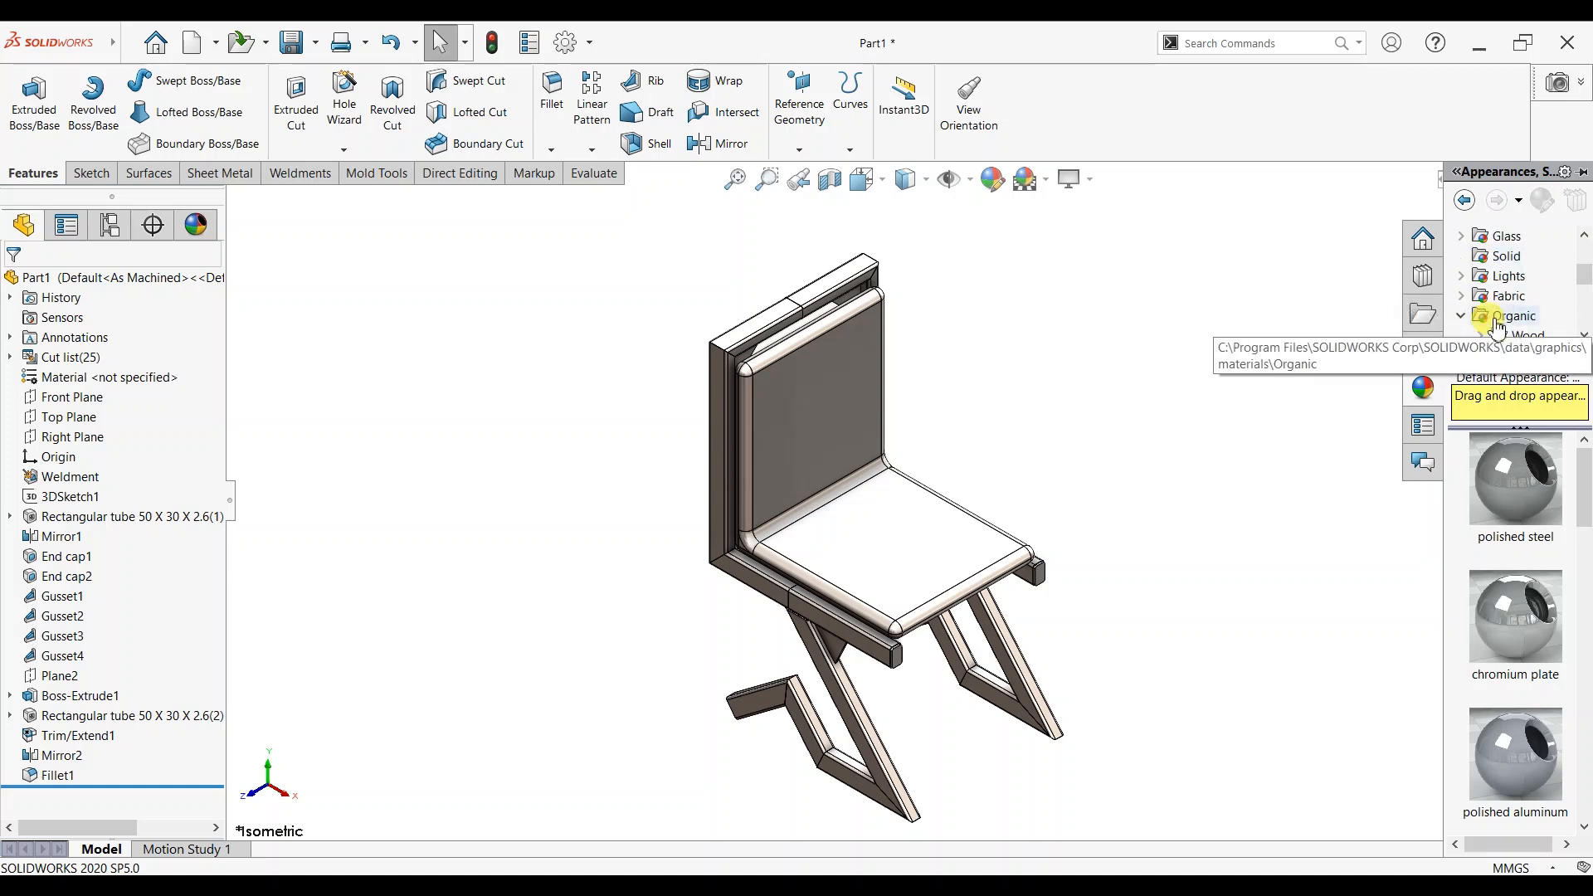
click(1462, 297)
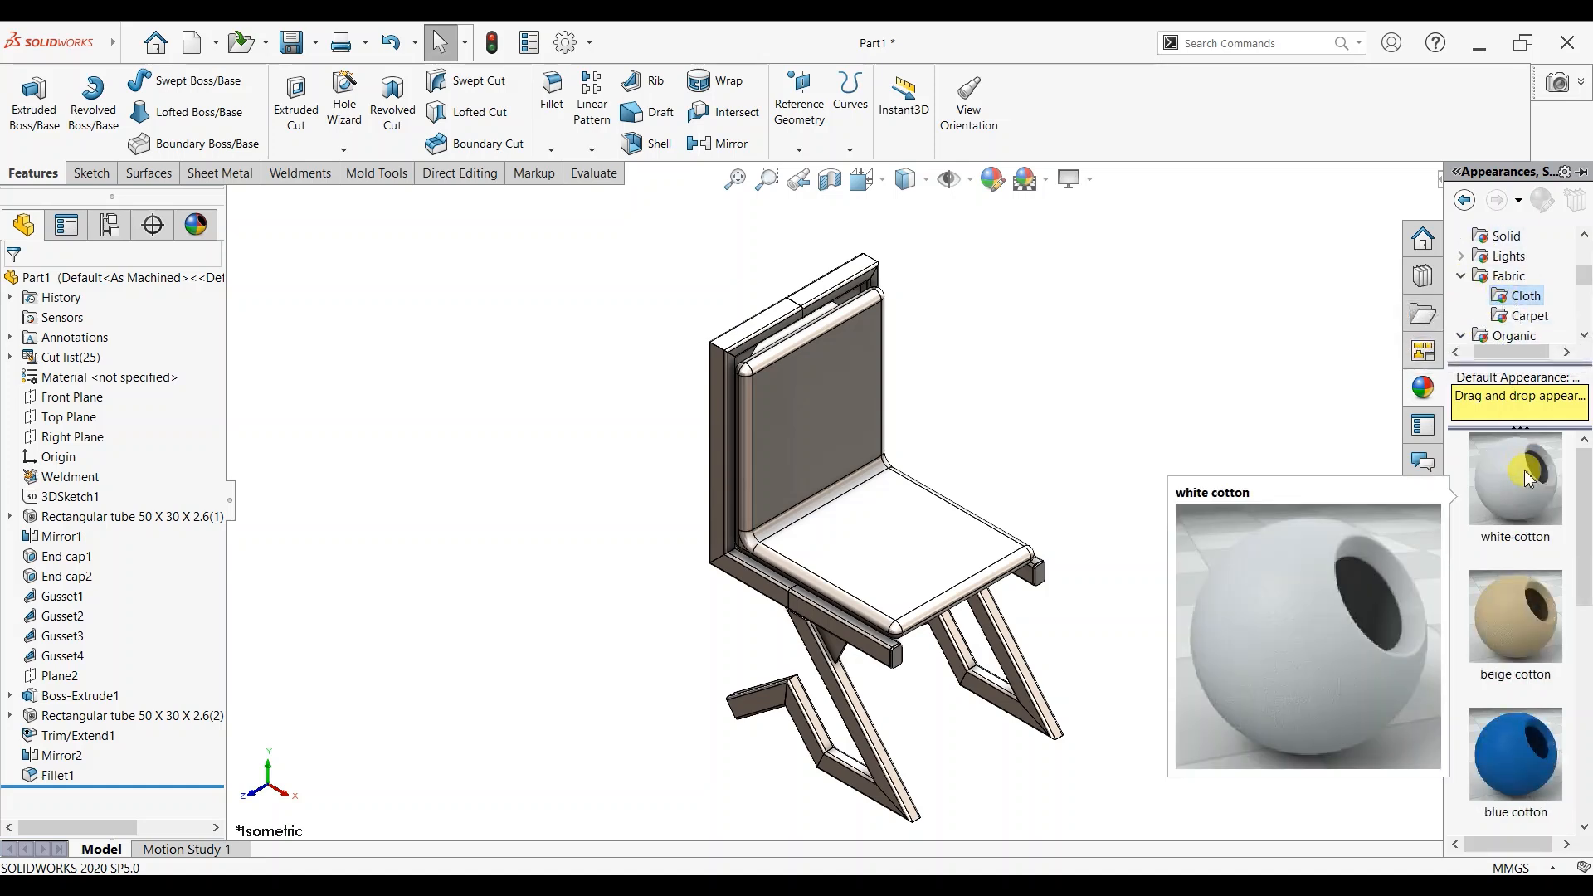
scroll(1530, 514, down, 3)
scroll(1540, 526, down, 1)
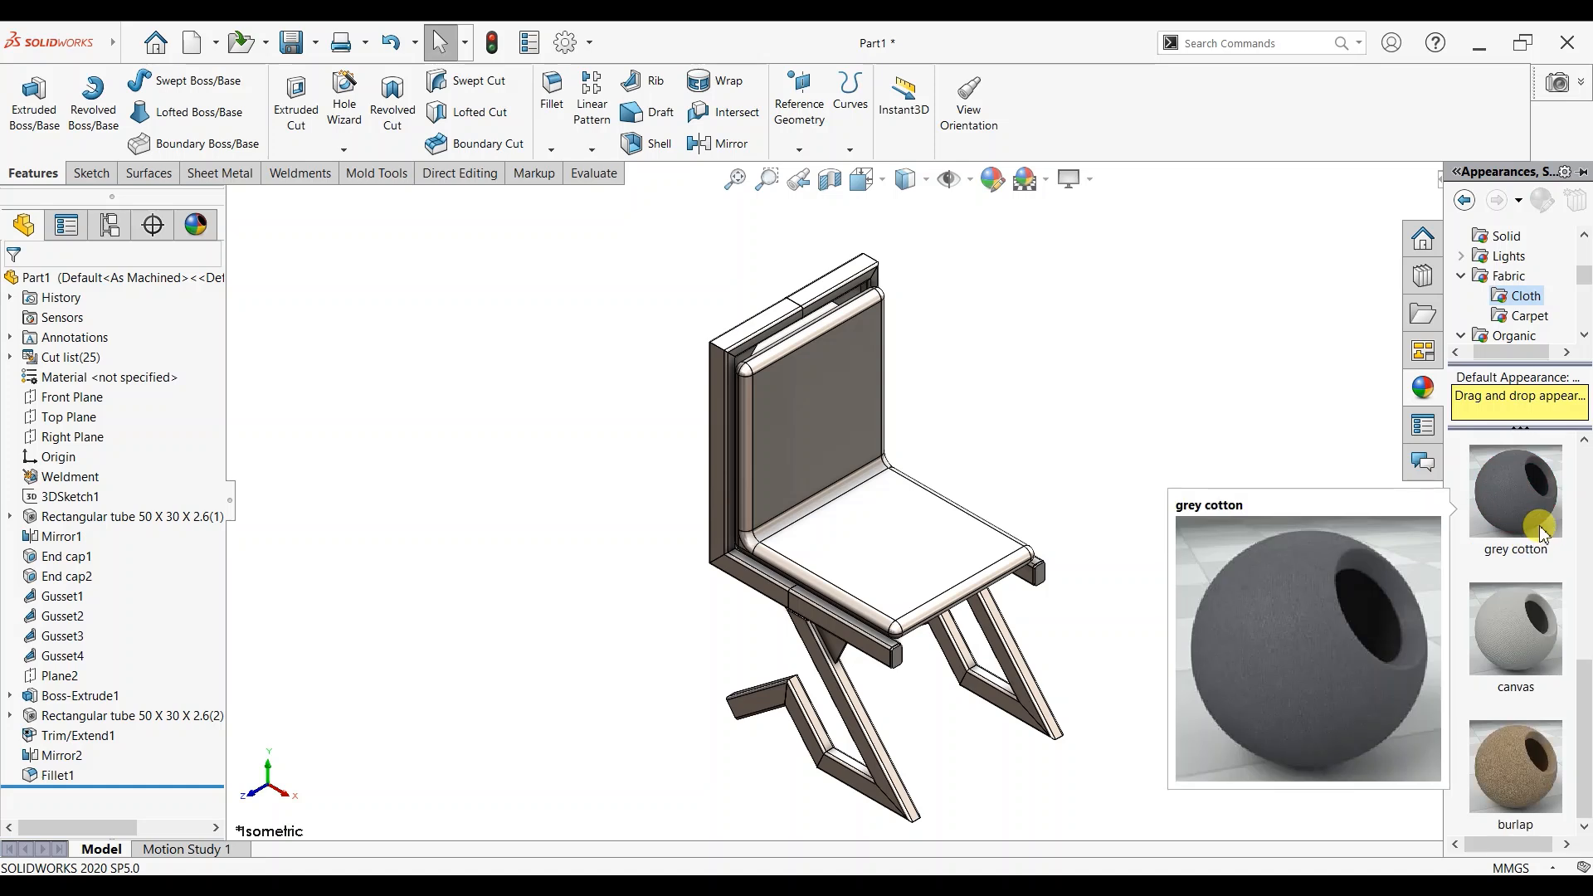
drag(1535, 763, 910, 578)
click(910, 579)
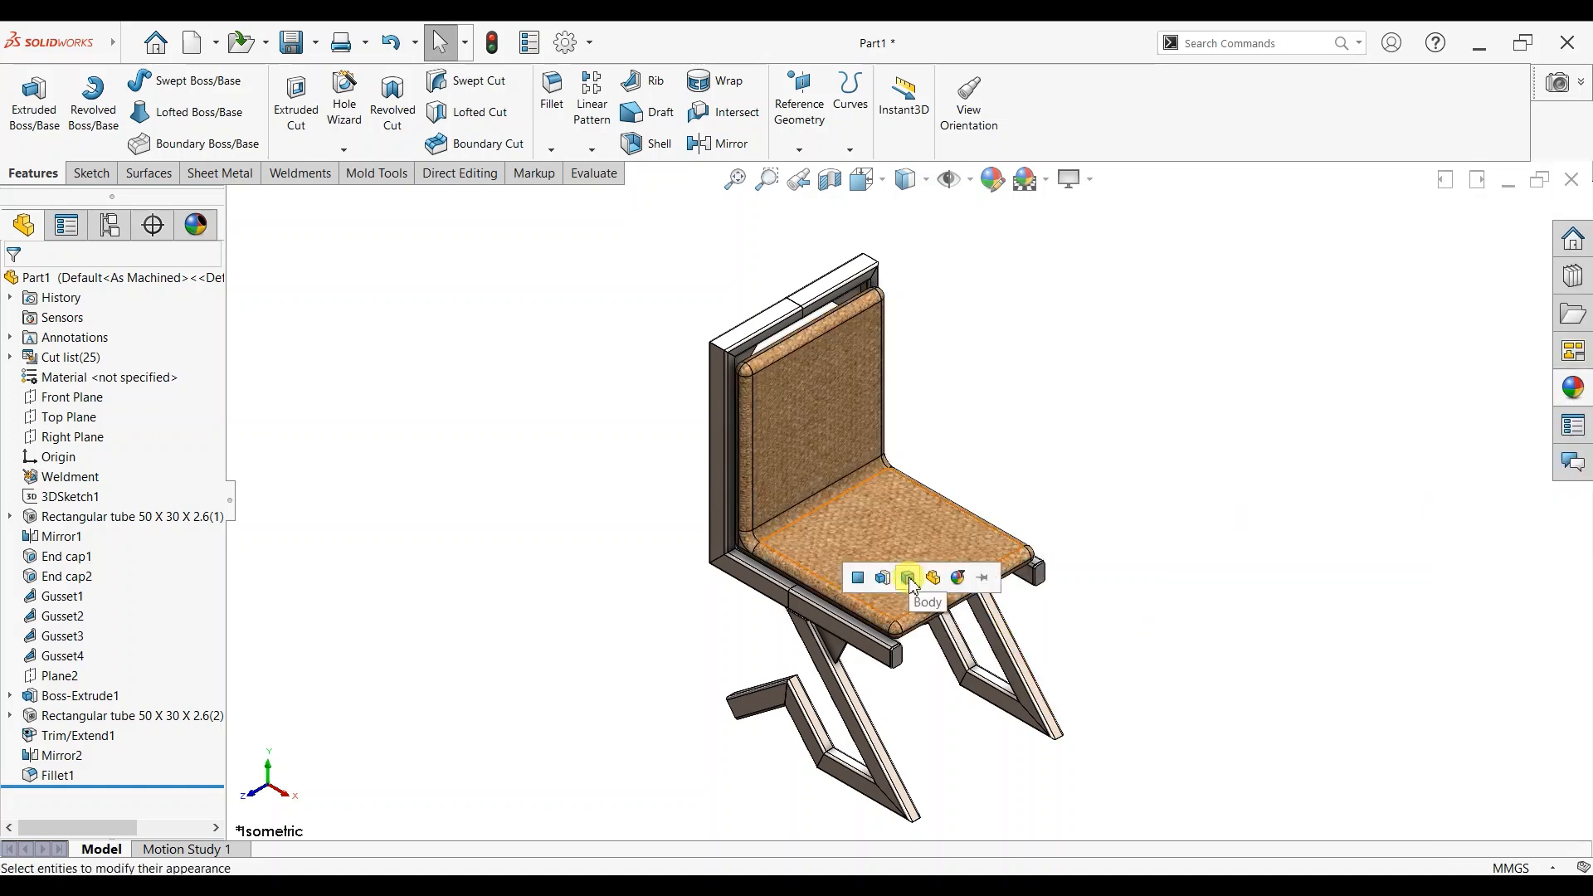
Step: Try the beige cotton cloth appearance on the seat and backrest body
click(1568, 398)
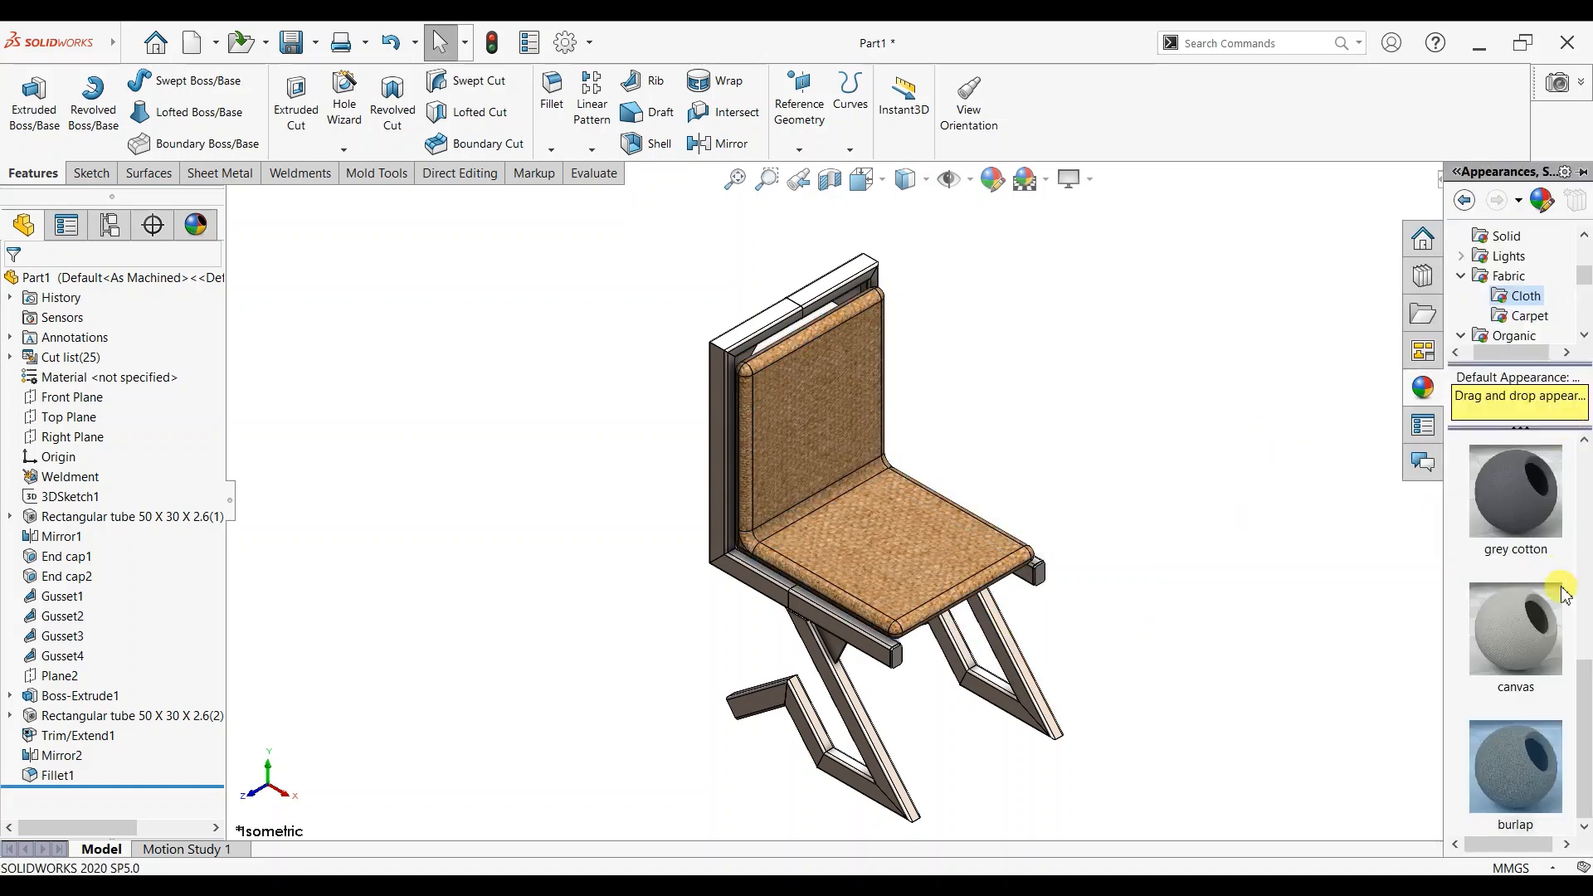
scroll(1513, 514, up, 3)
drag(1501, 500, 839, 561)
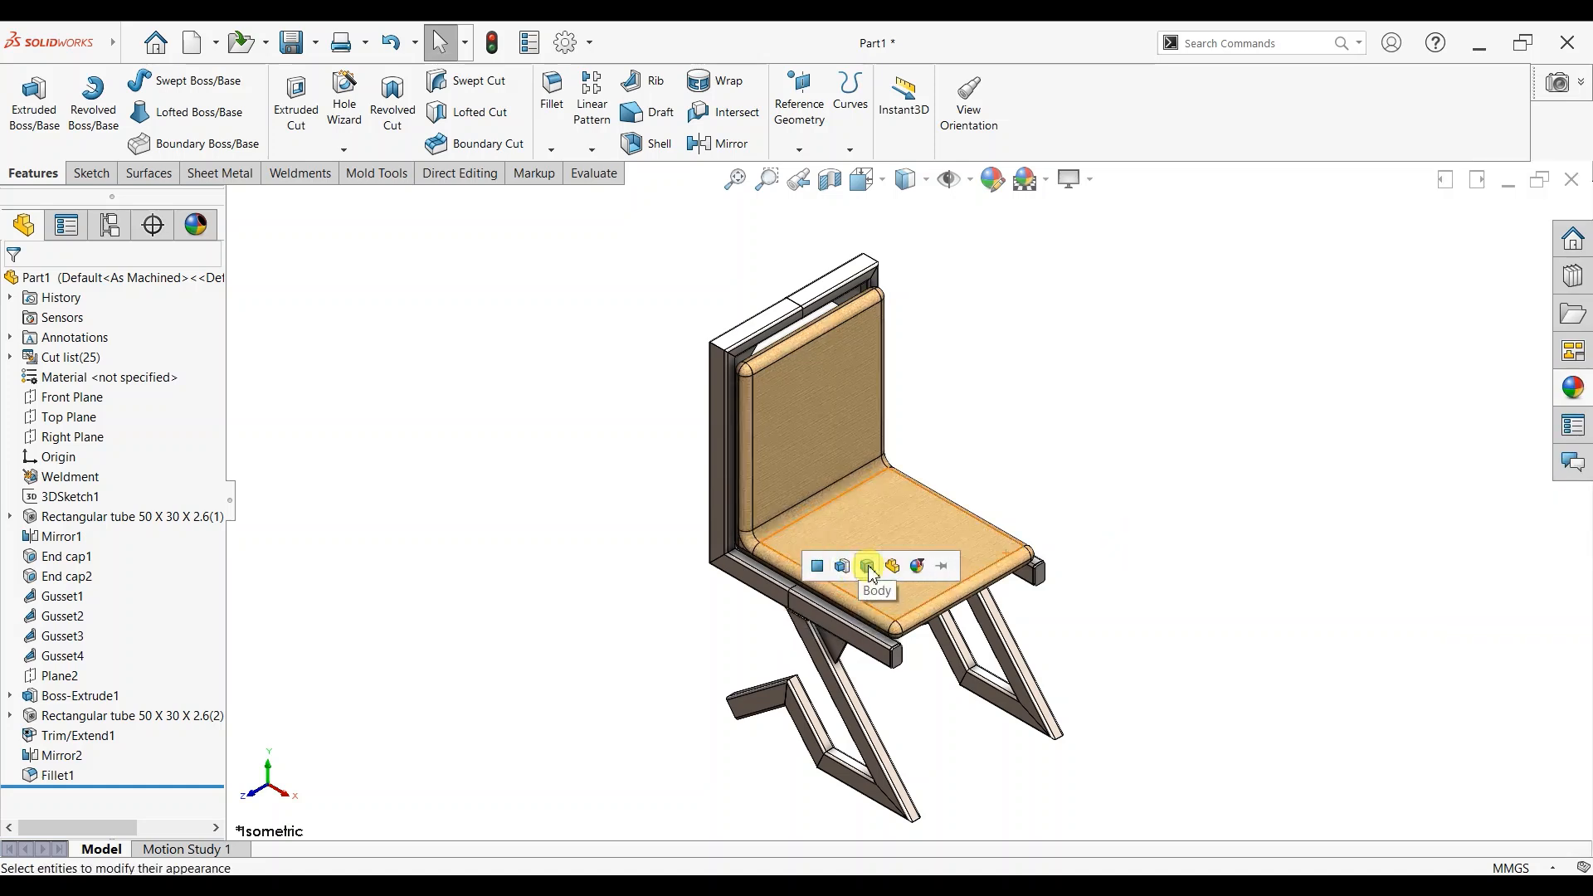
click(868, 567)
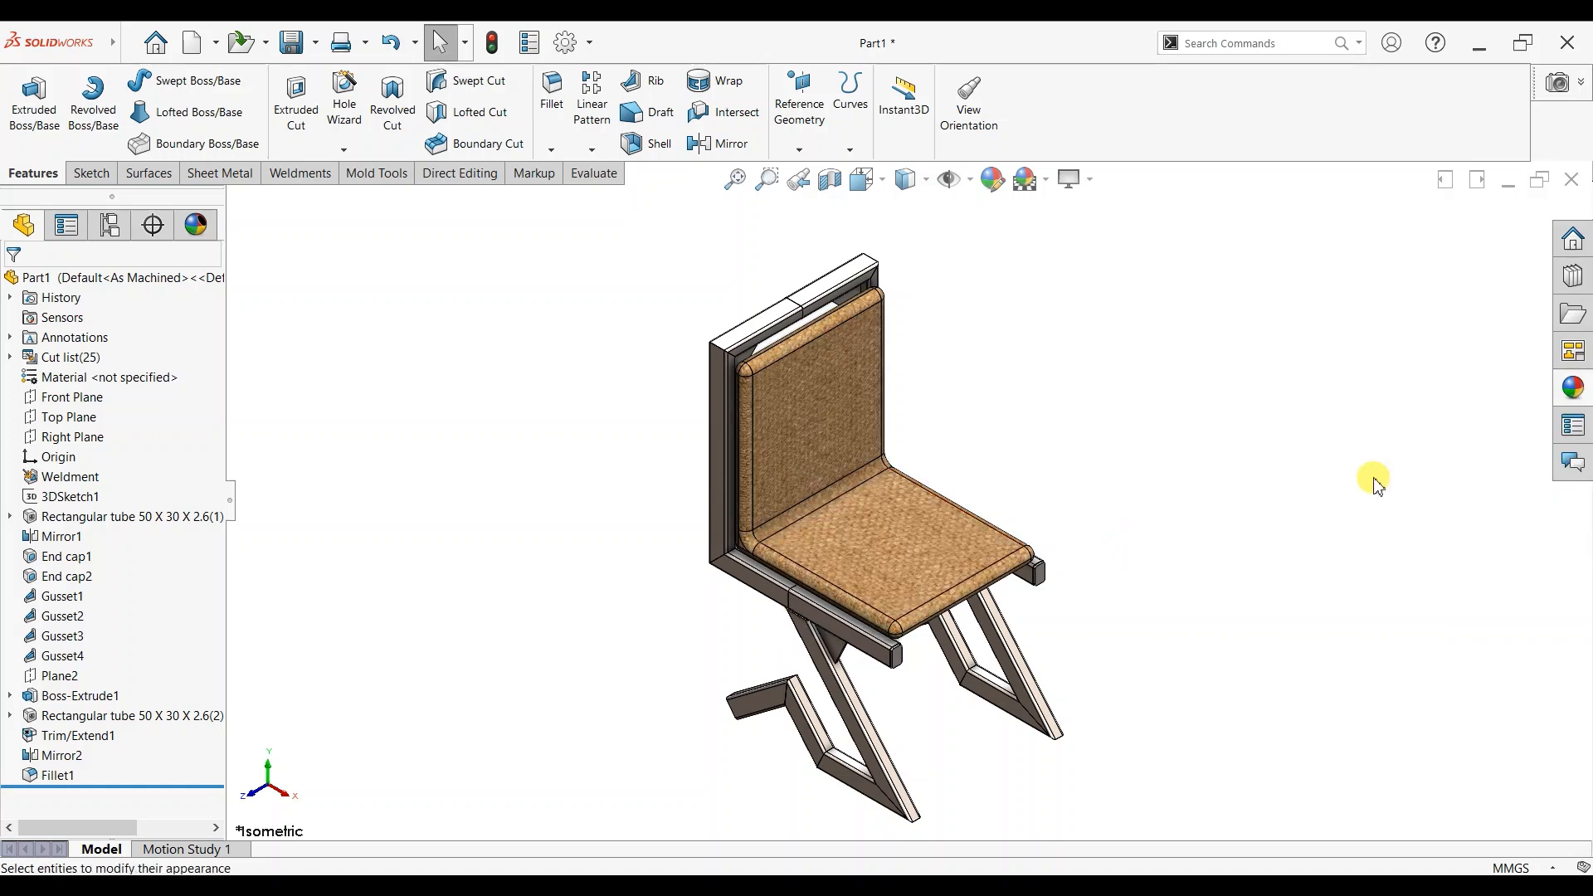
Step: Browse the cloth and carpet fabric appearances for alternative seat finishes
click(1561, 393)
scroll(1536, 516, down, 5)
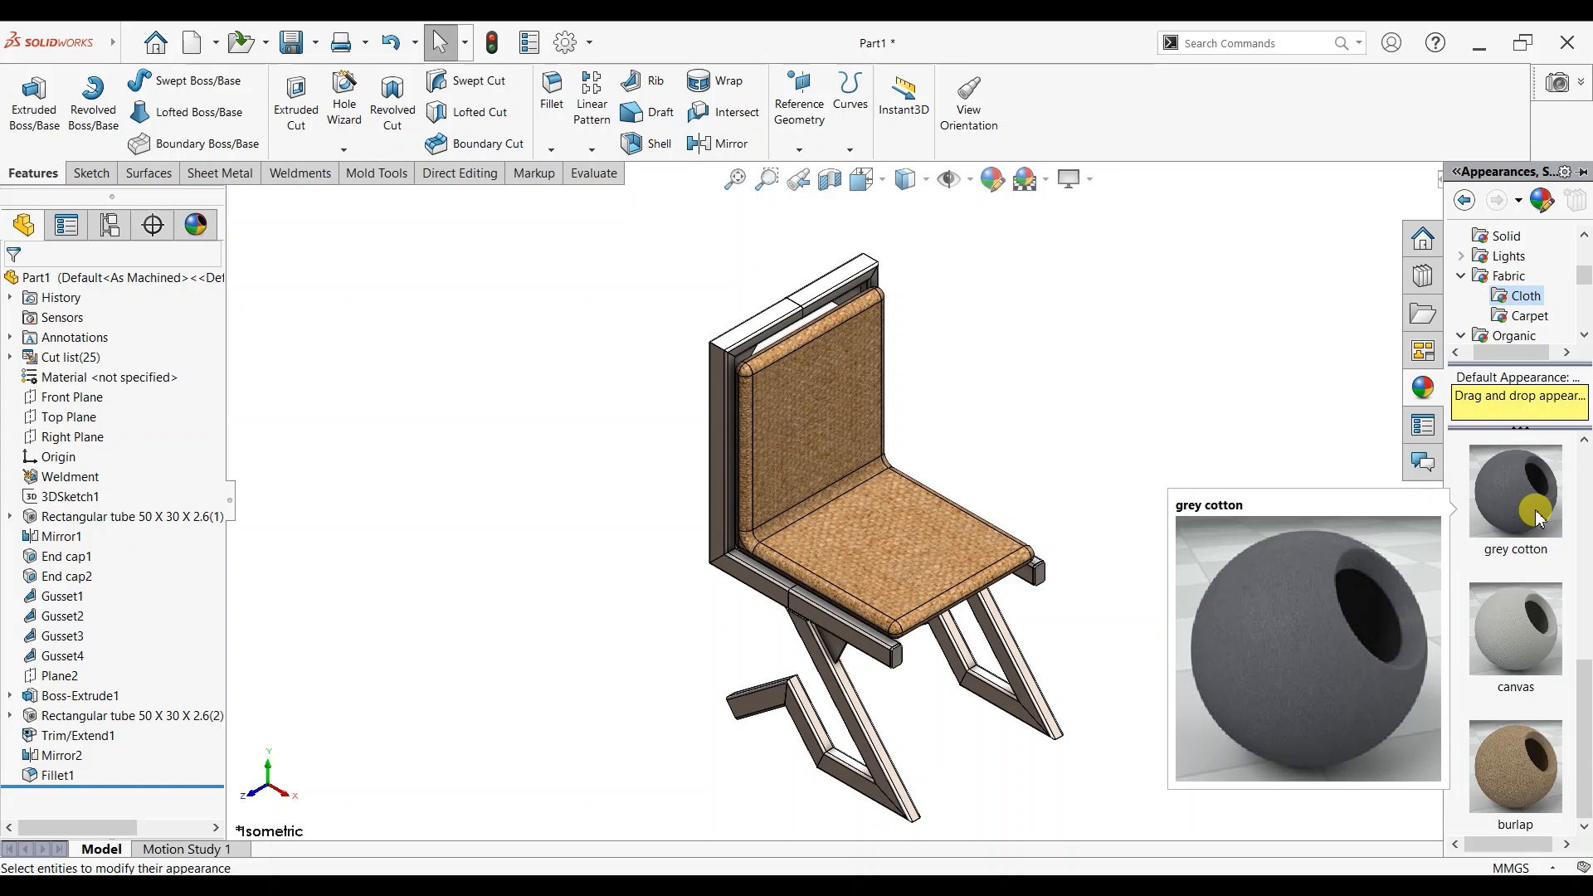
scroll(1525, 516, up, 3)
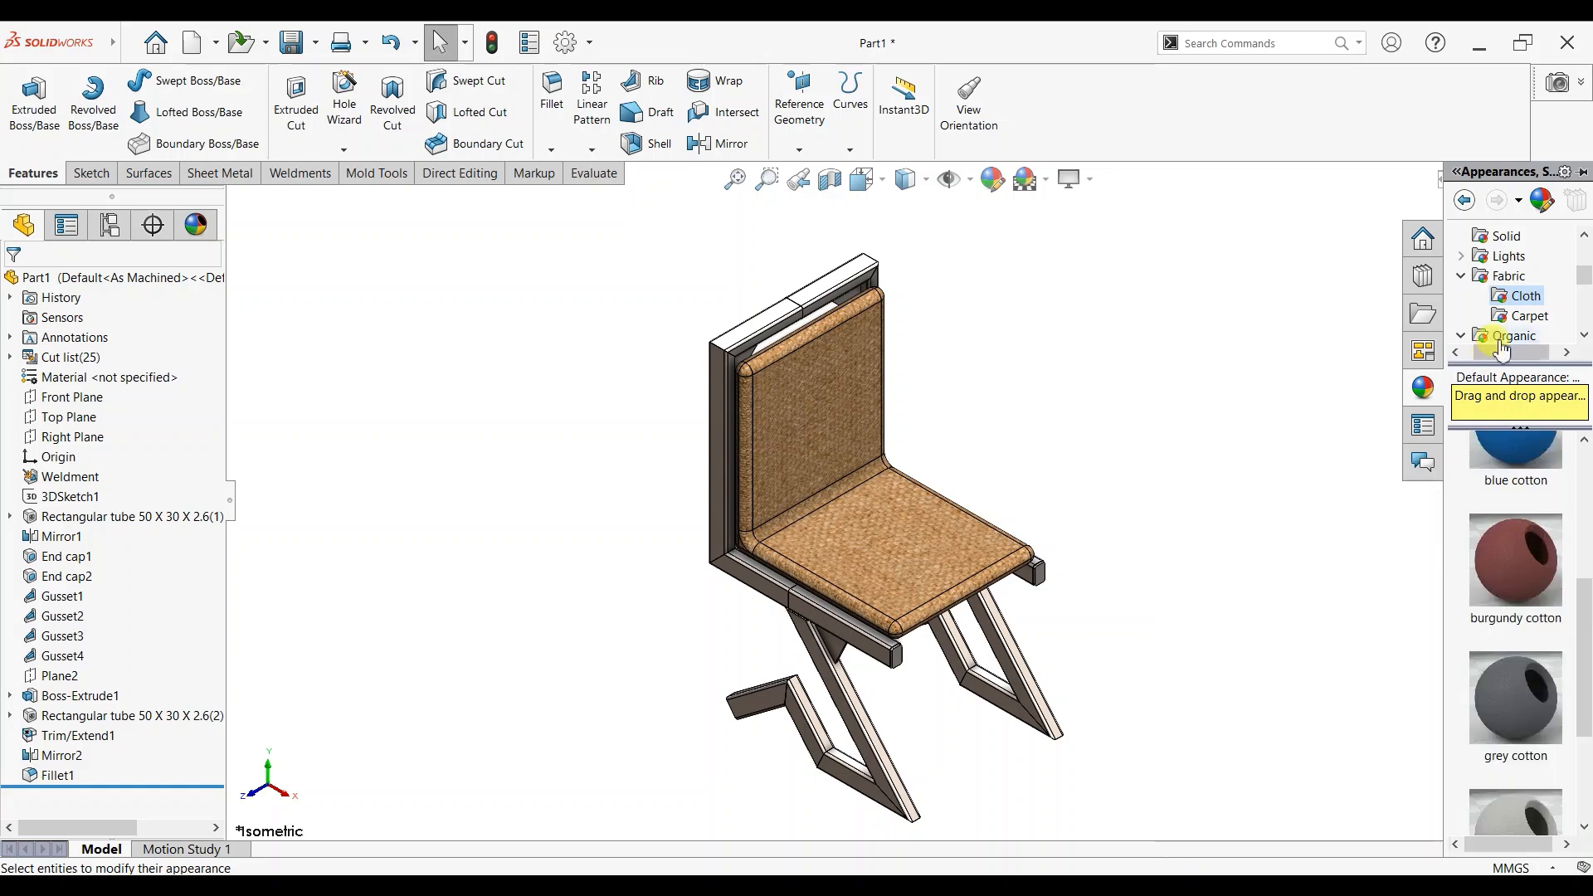
click(1523, 316)
scroll(1505, 631, down, 3)
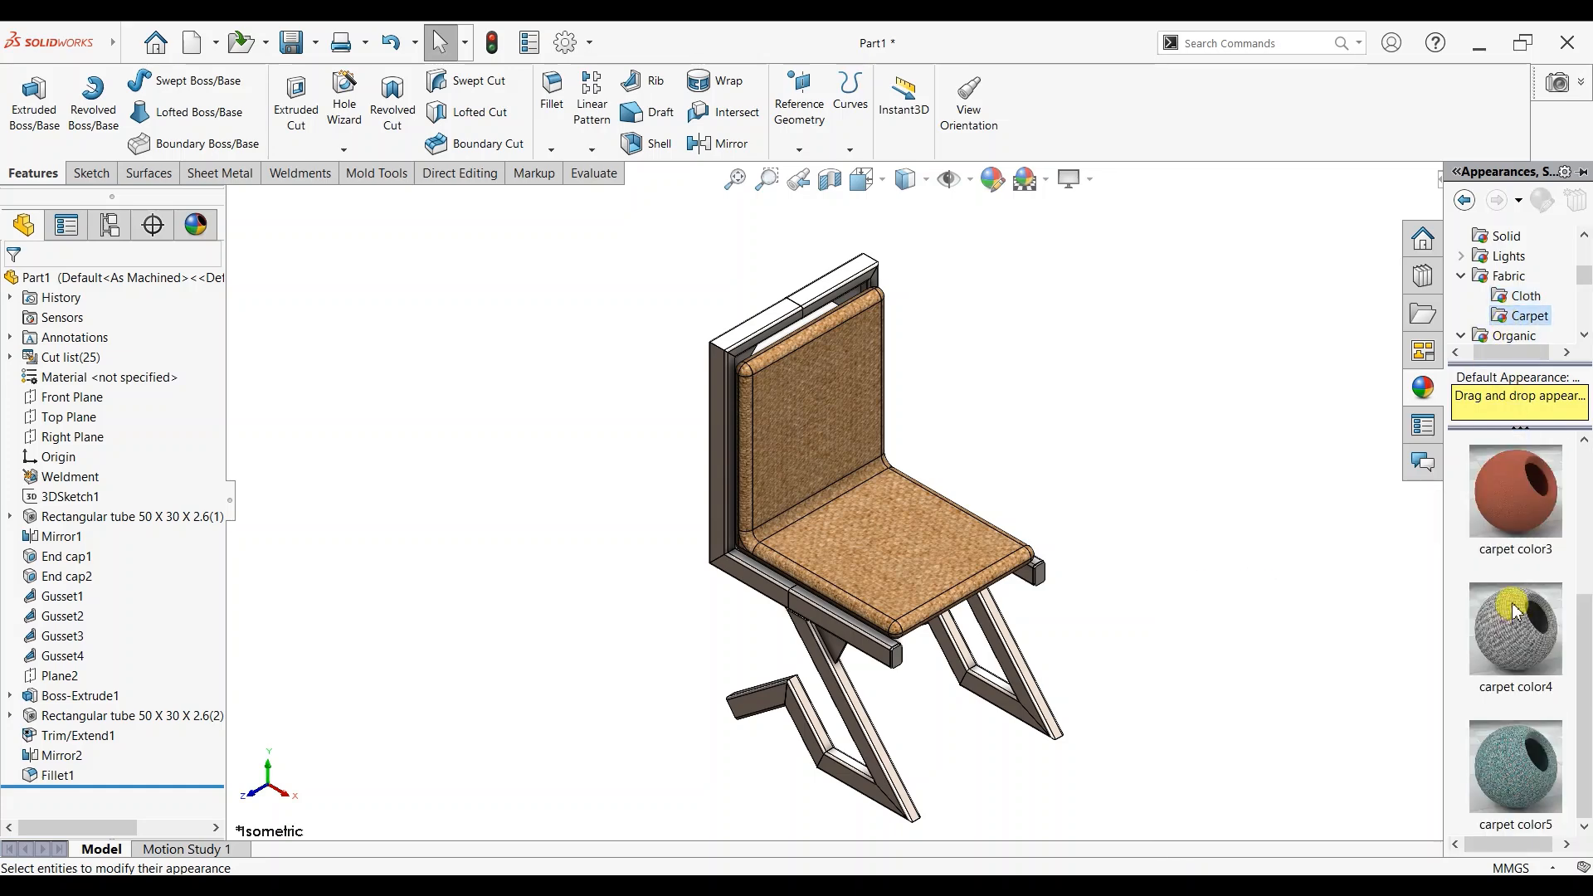
scroll(1512, 614, up, 3)
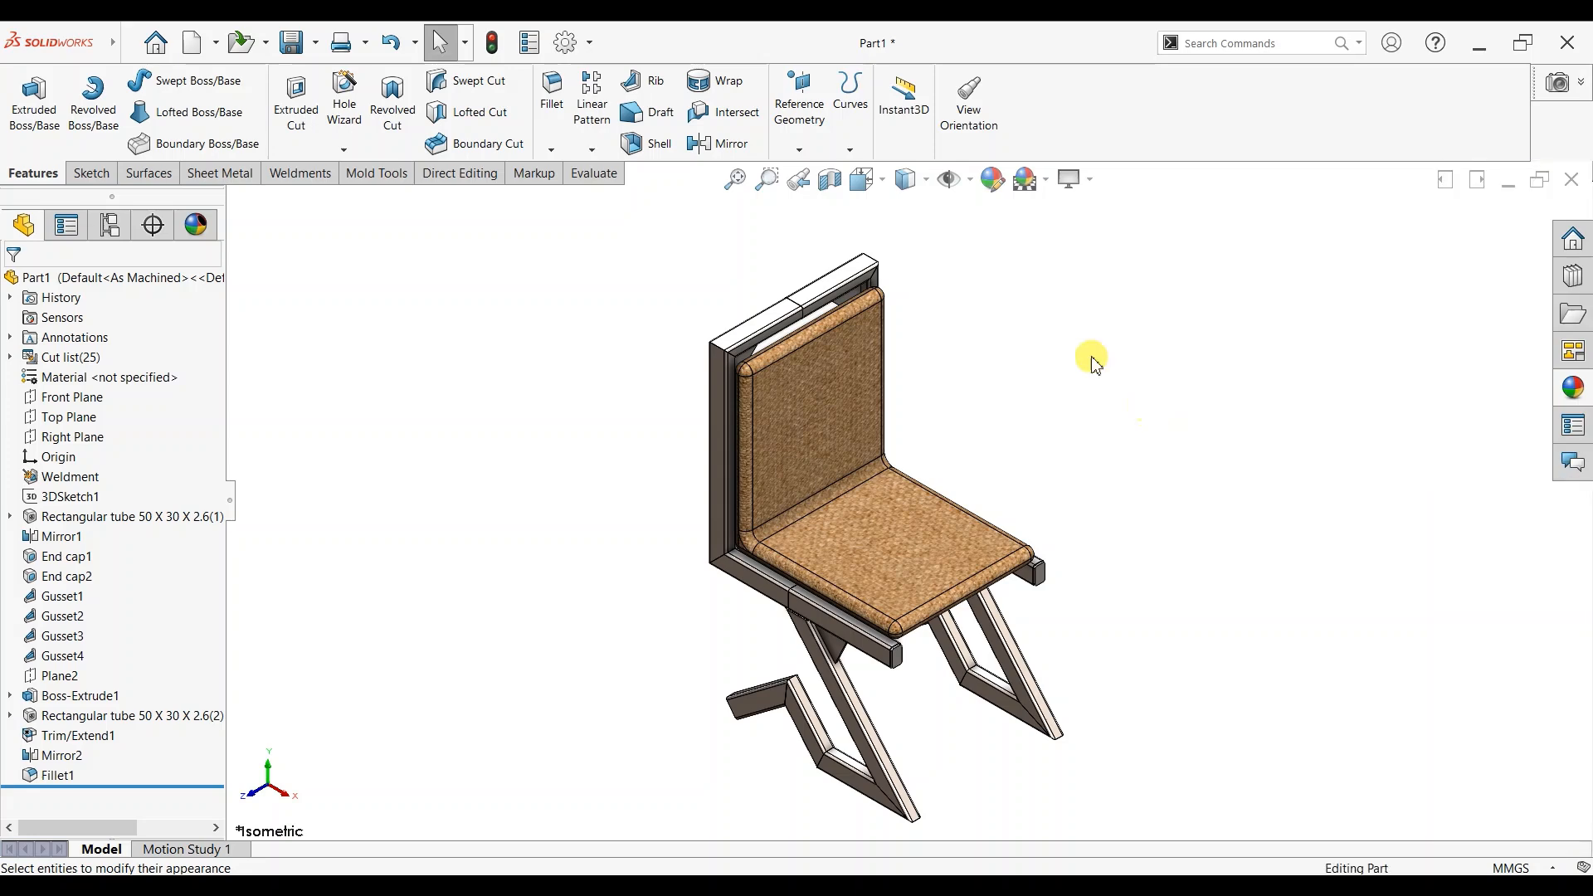
Step: Display the chair shaded without edges and turn on Shadows In Shaded Mode
right_click(1031, 315)
click(1042, 328)
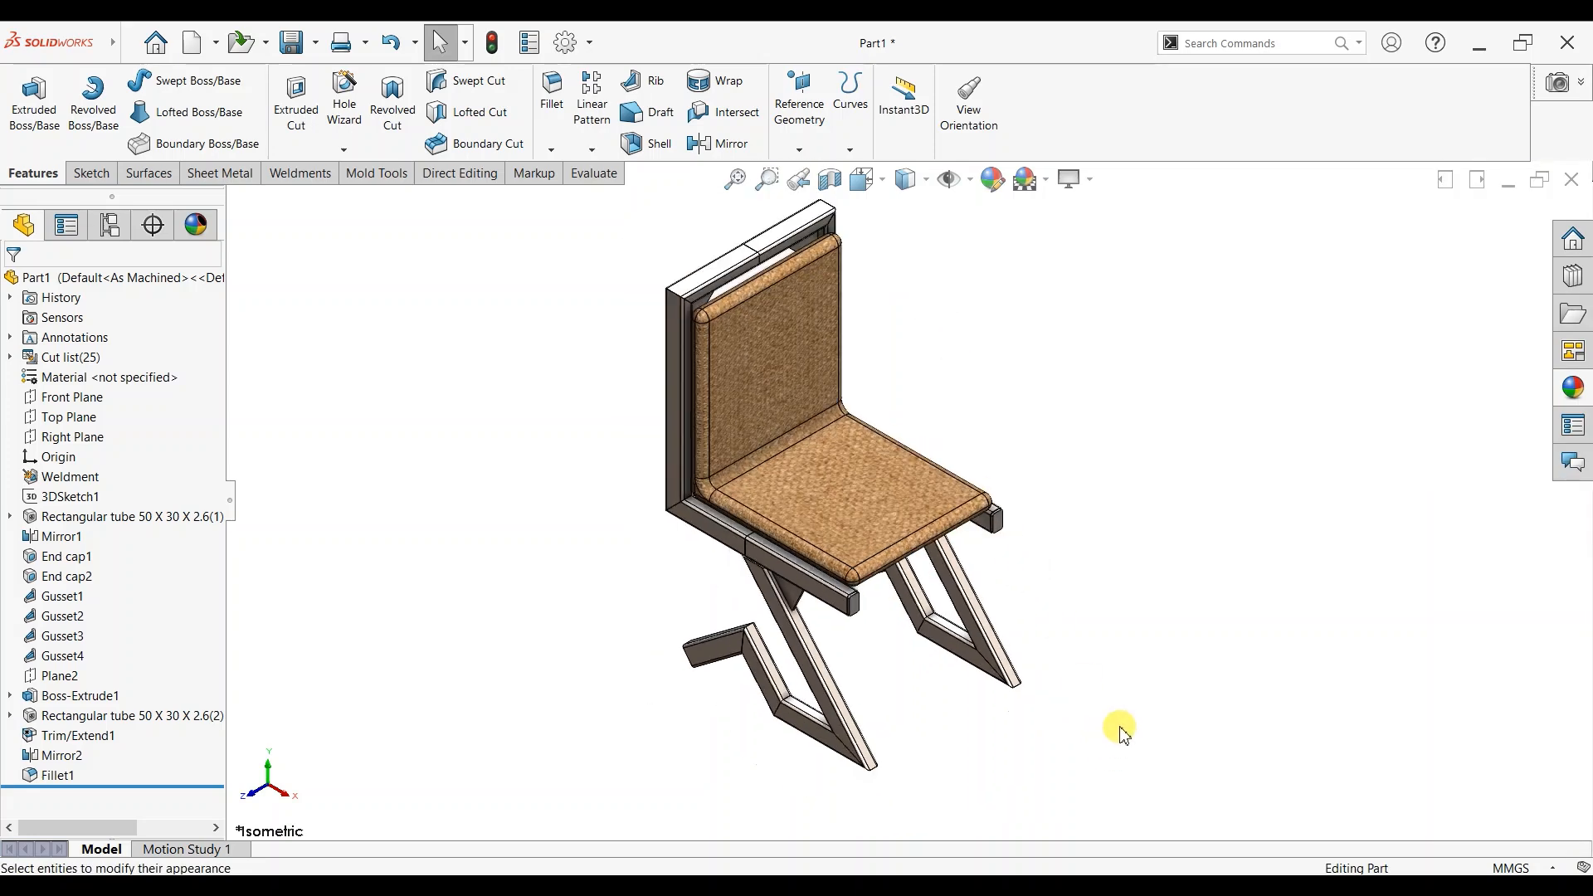
click(907, 245)
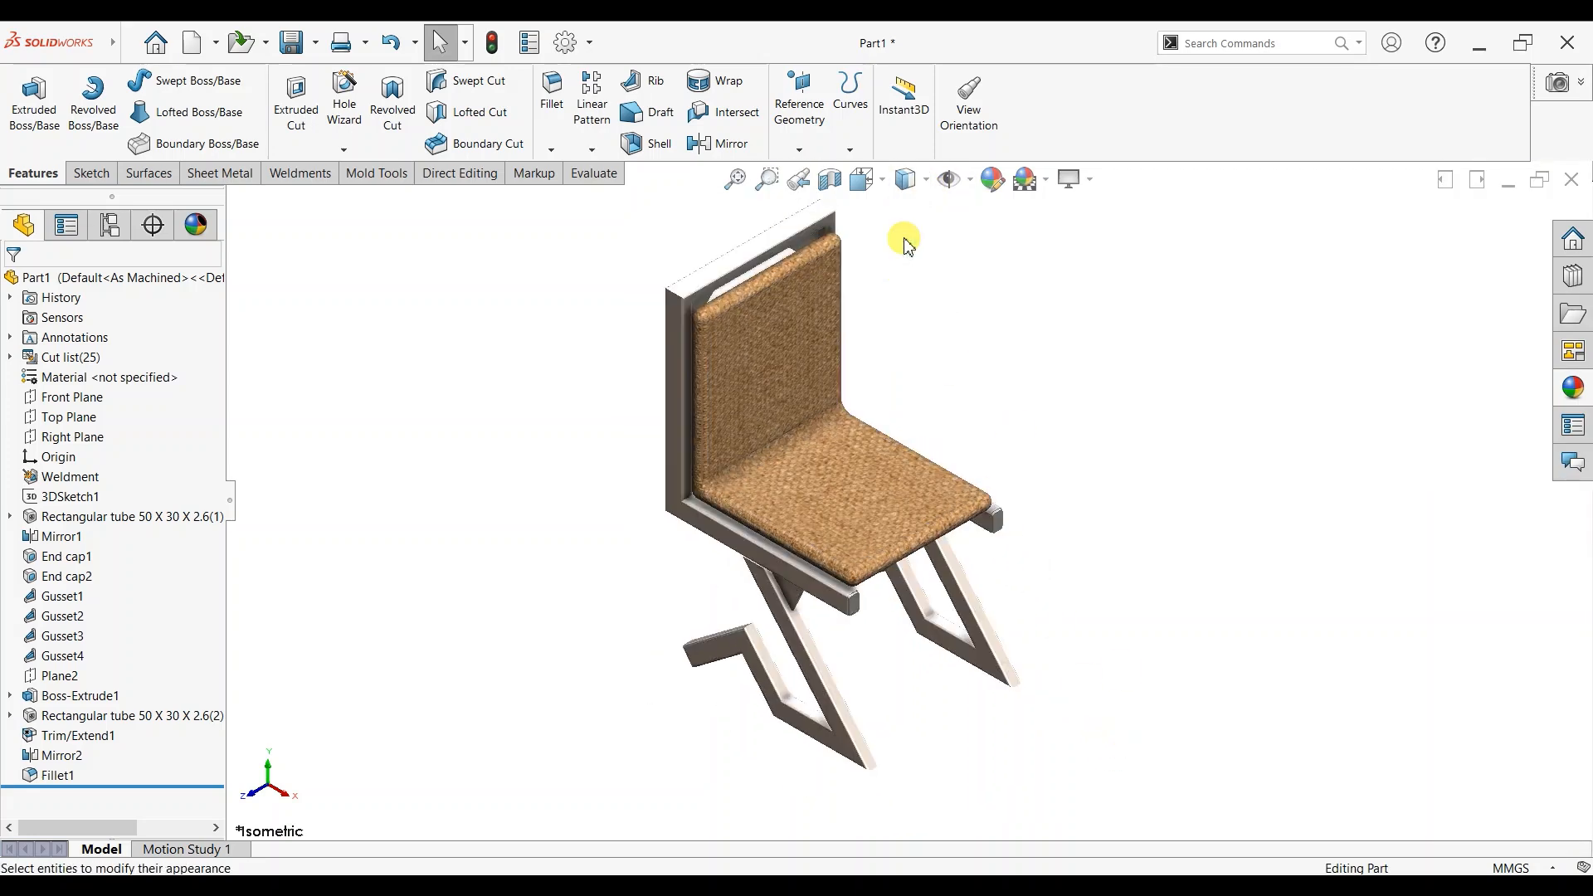
click(1043, 180)
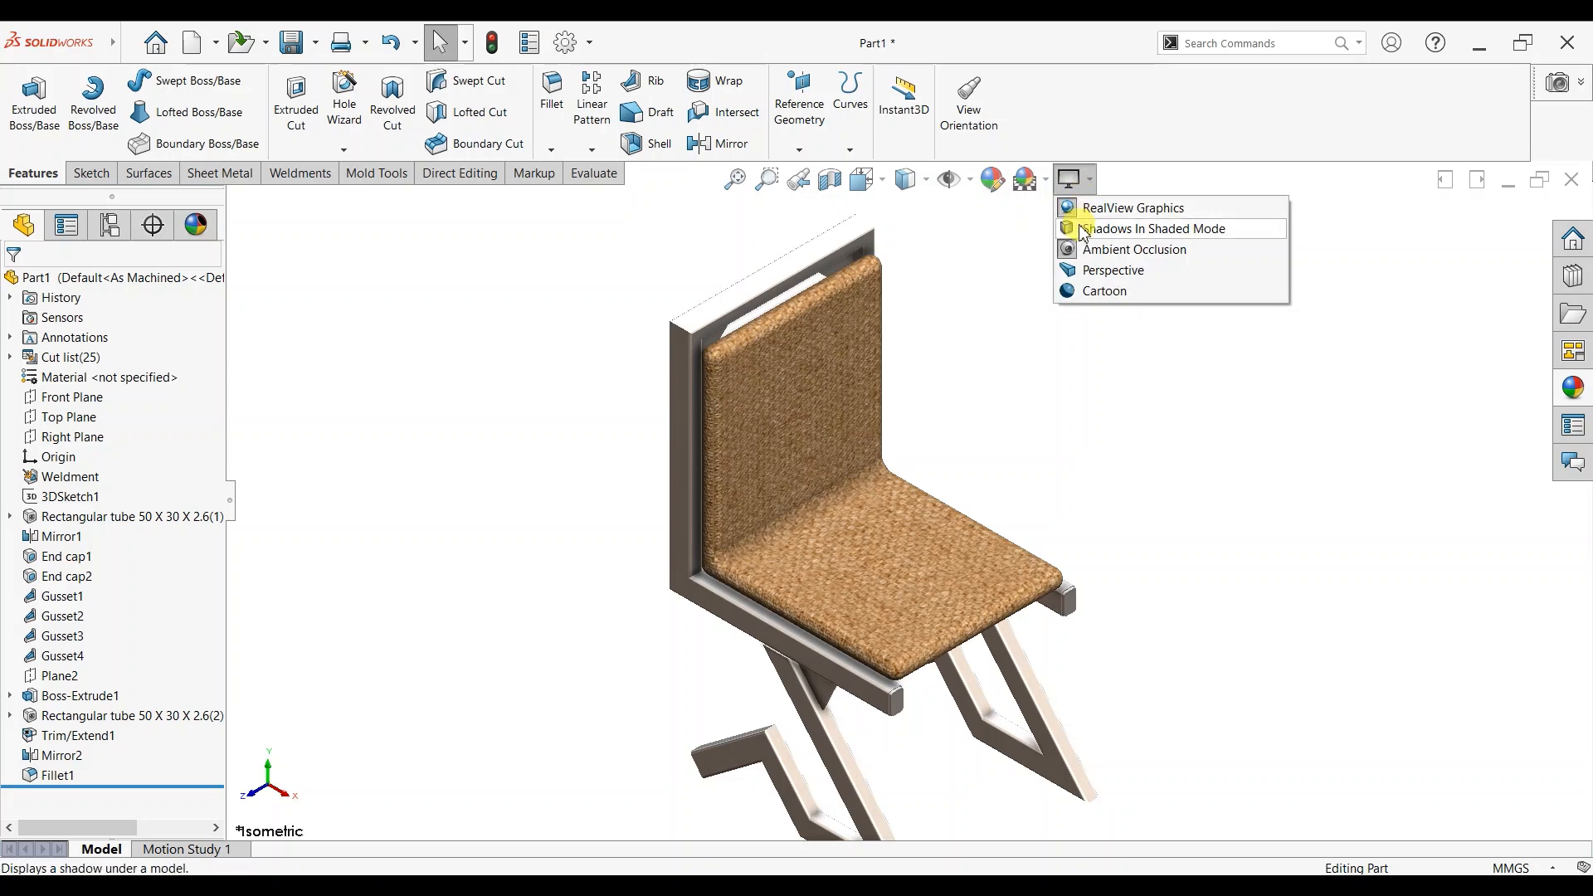
click(1083, 225)
Step: Examine the finished chair from several angles, including the seat's front corner, end cap and gussets up close
middle_drag(1116, 519, 873, 473)
scroll(871, 474, down, 5)
scroll(715, 443, up, 3)
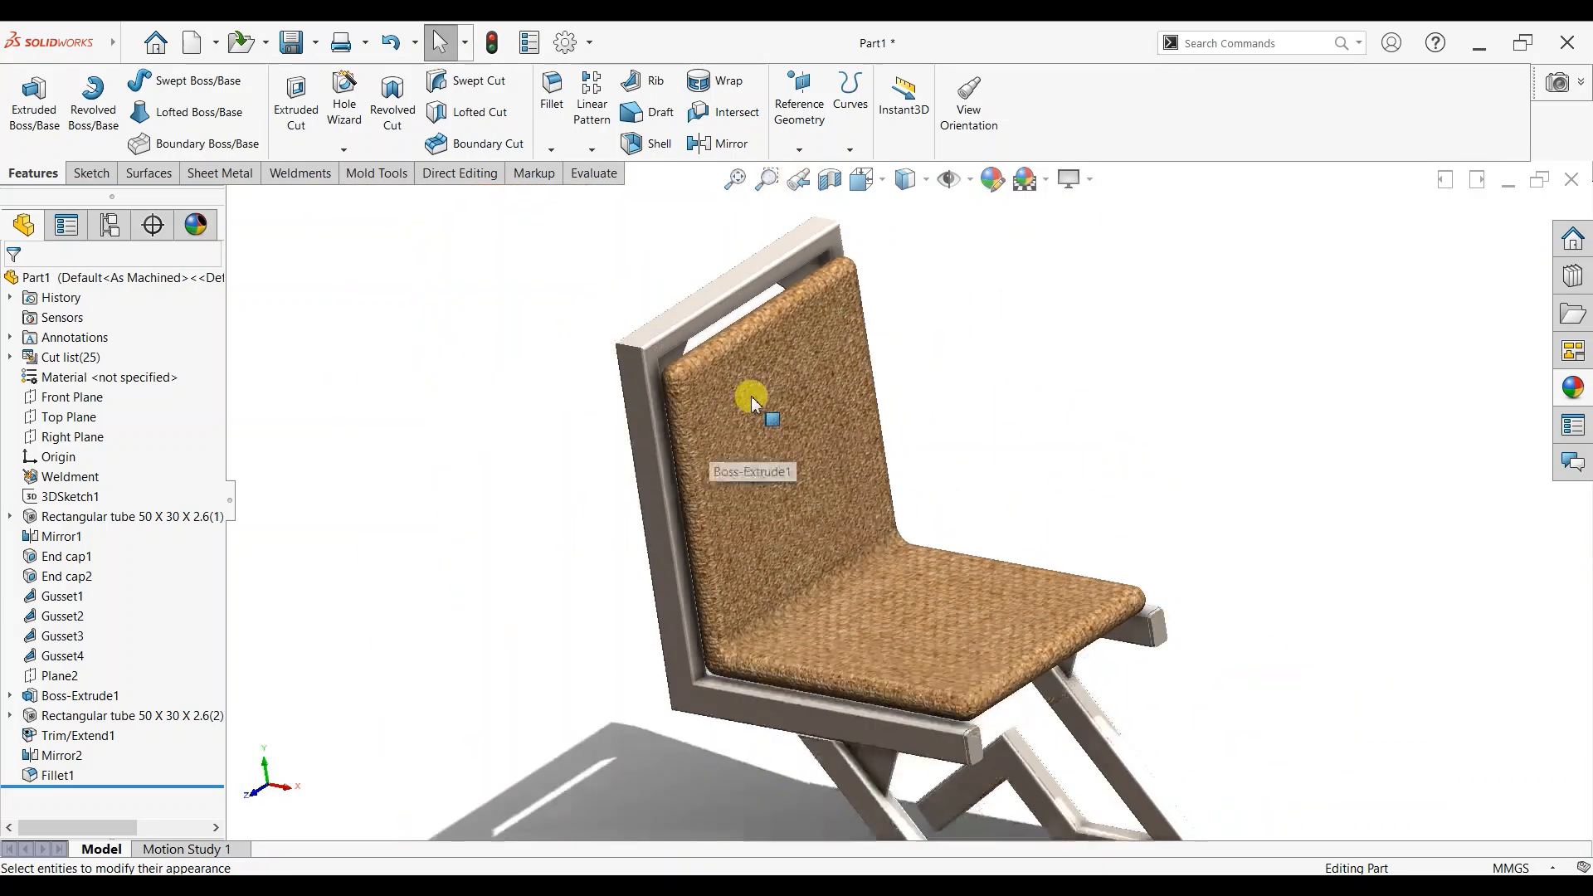
scroll(763, 390, down, 2)
middle_drag(911, 411, 1152, 598)
scroll(813, 682, down, 5)
scroll(947, 518, down, 3)
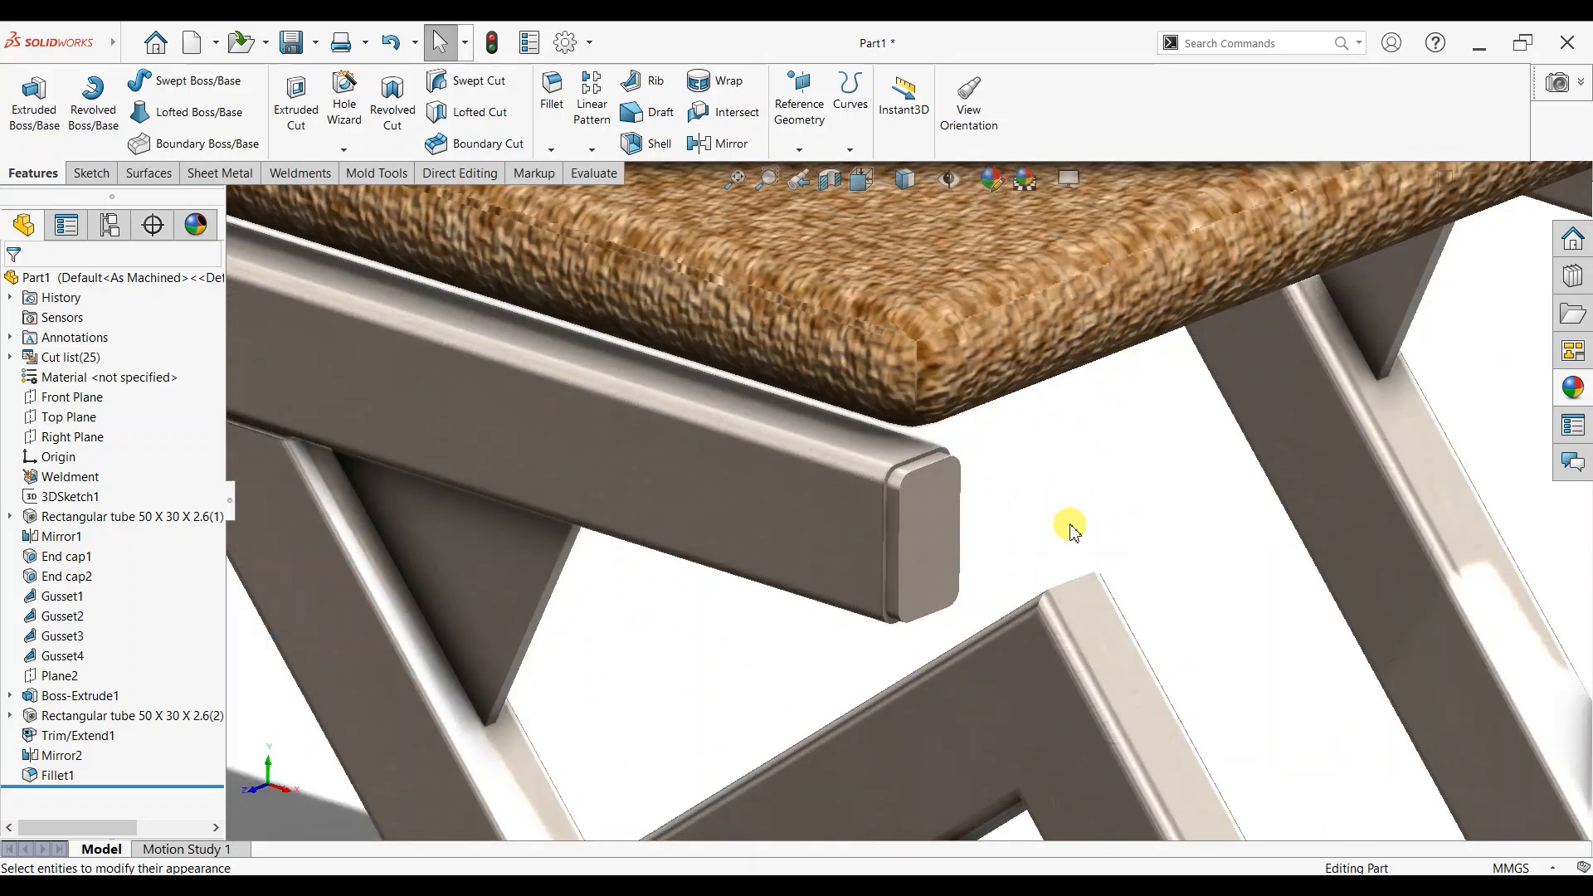
scroll(869, 502, down, 4)
scroll(1245, 390, up, 10)
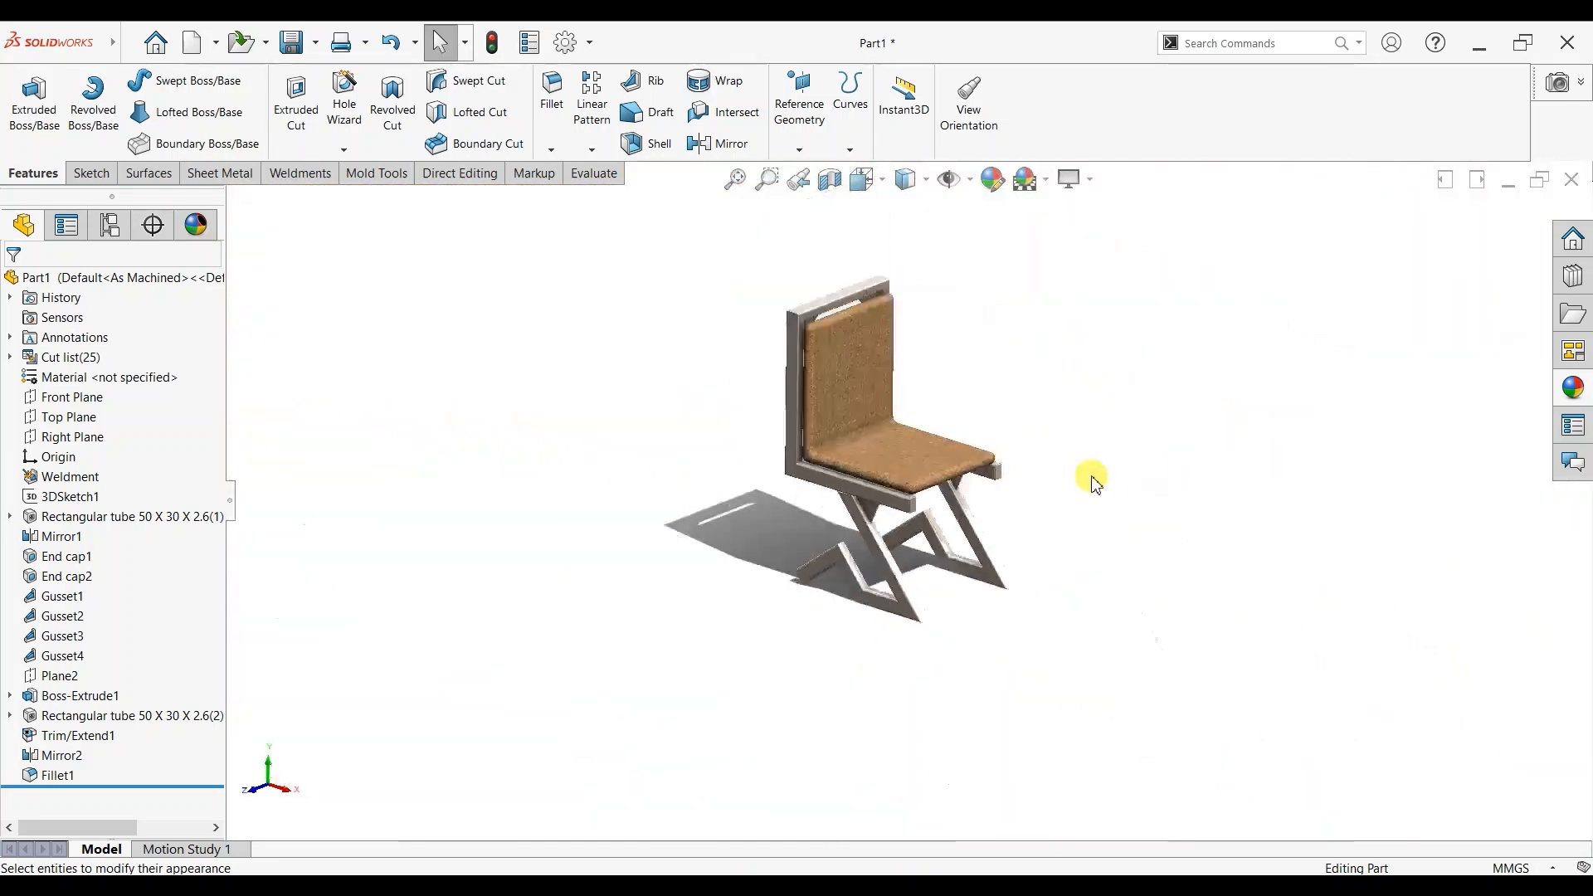